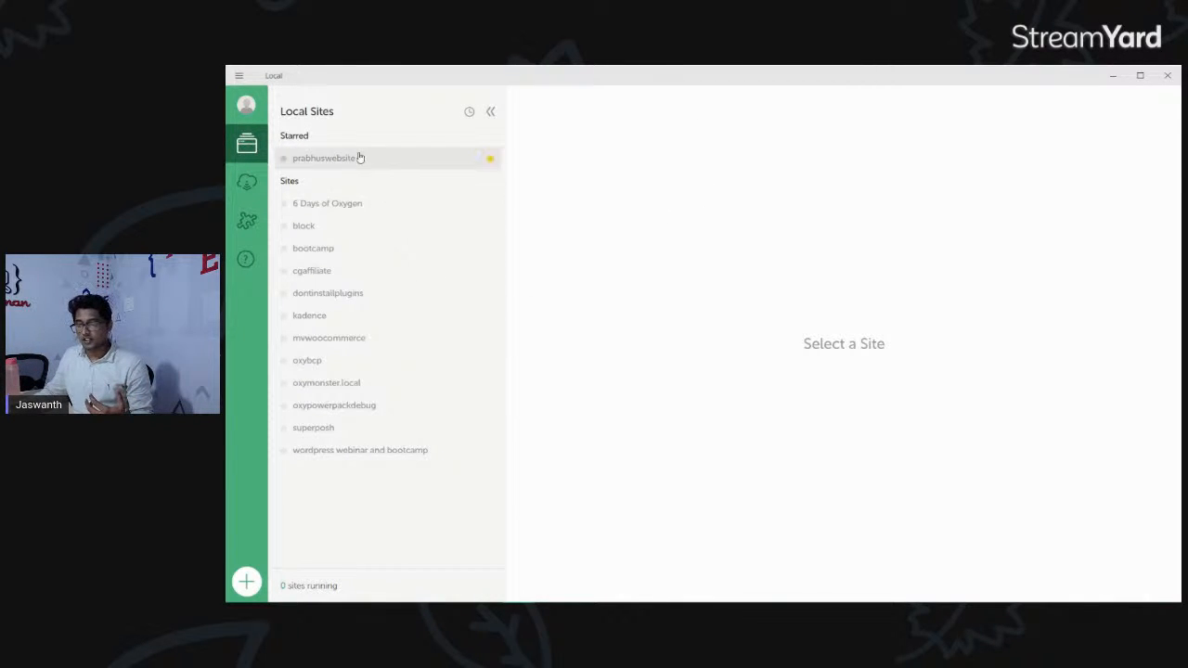
Start the "6 Days of Oxygen" local site and show its database connection details.
click(384, 210)
click(283, 204)
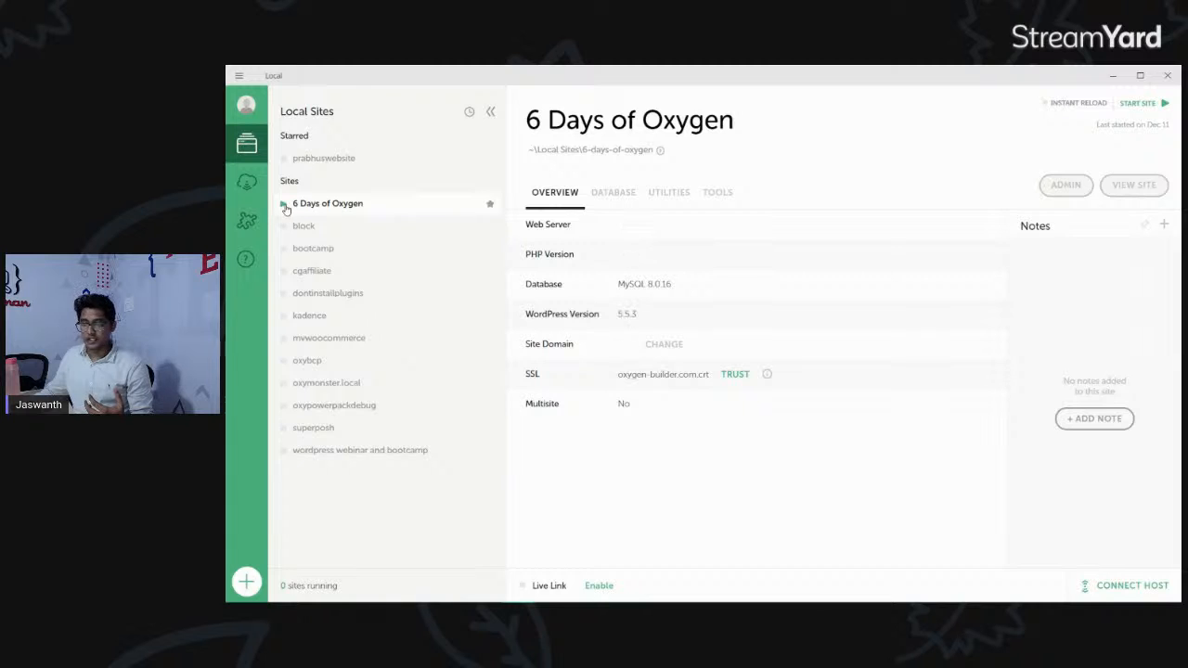
click(612, 193)
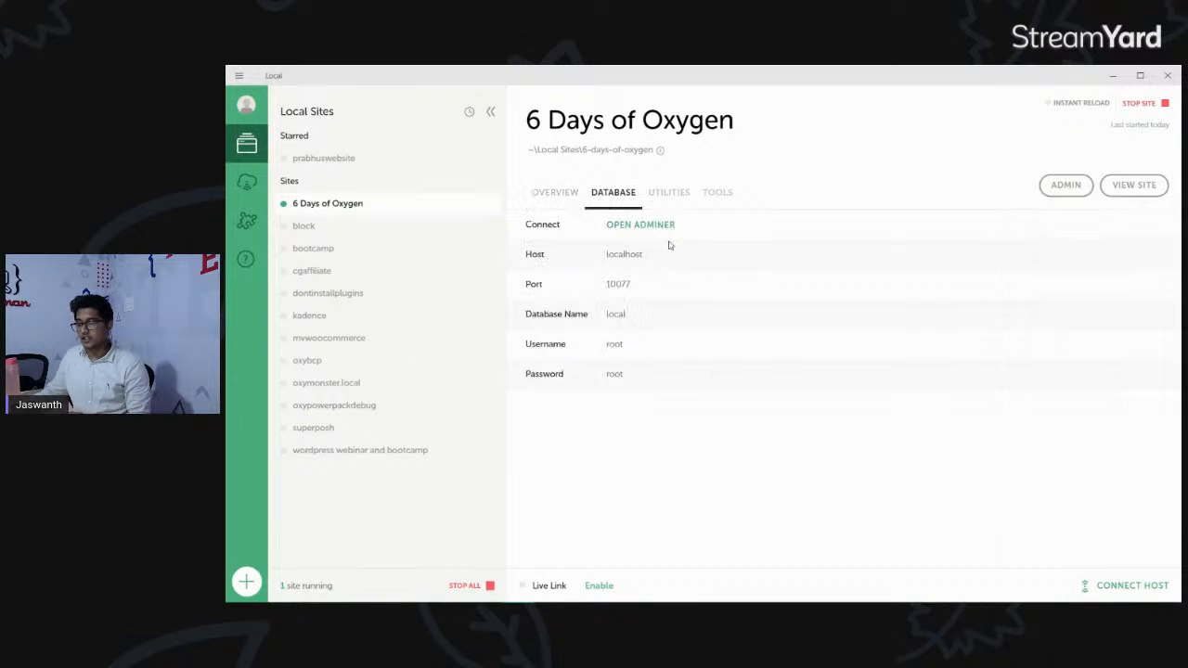
click(555, 193)
click(616, 194)
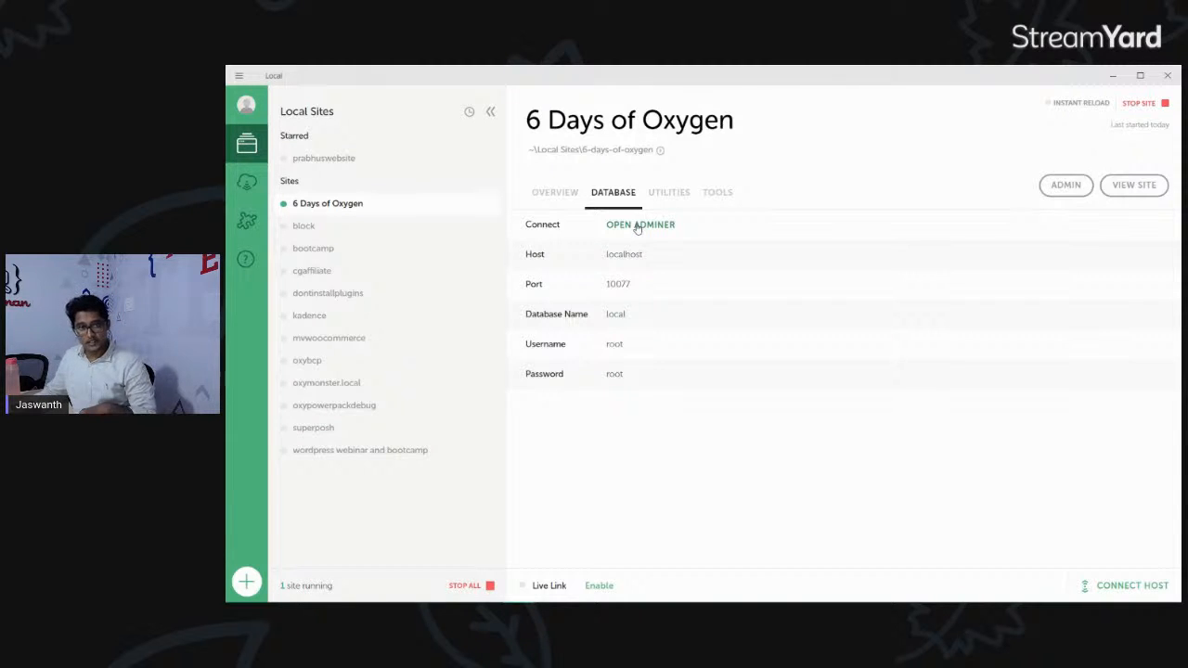
Switch to Chrome, open oxygenbuilder.com/try/ in a new tab and create a blank Oxygen demo install.
click(1114, 78)
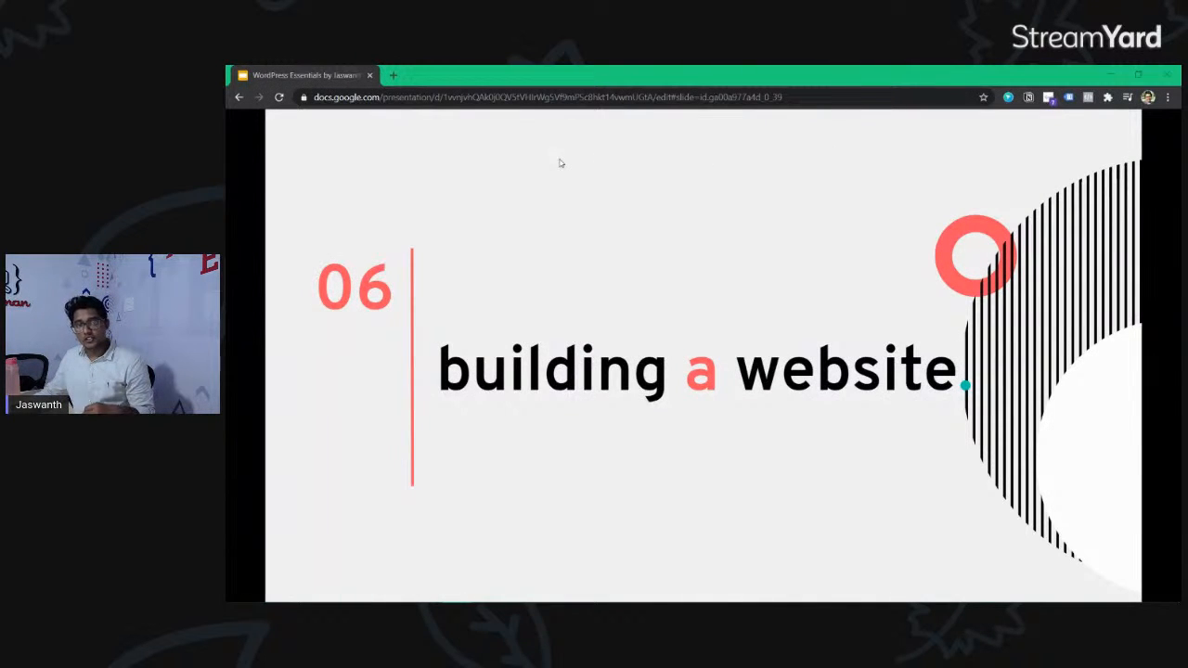
click(399, 81)
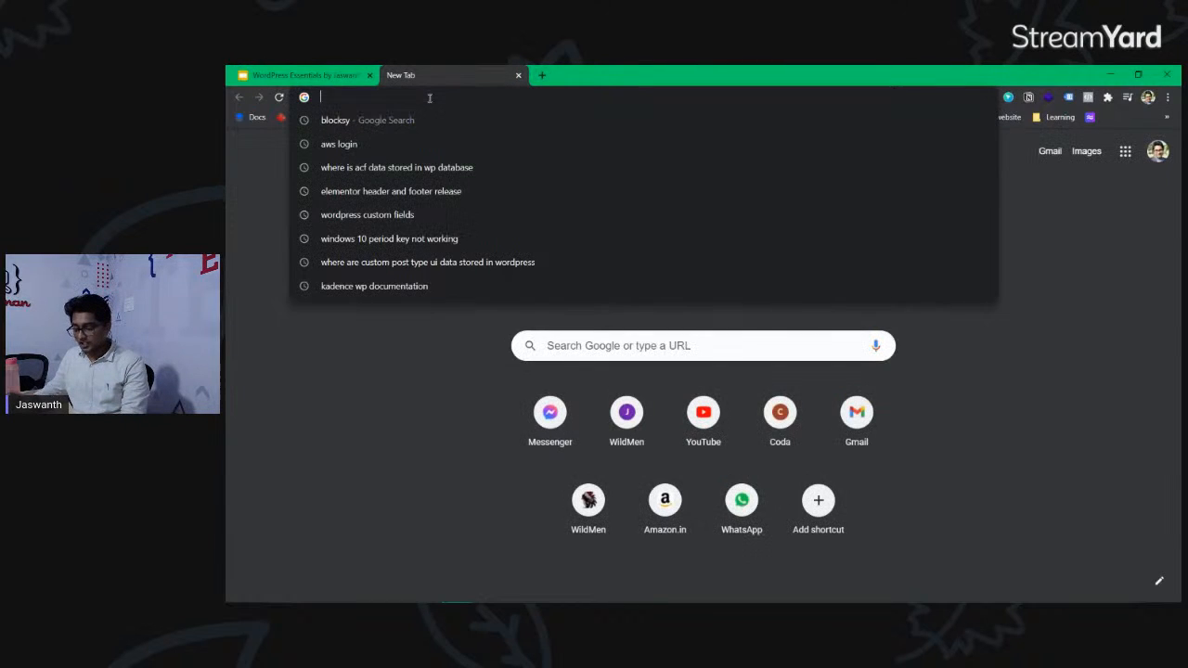
text(oxygen)
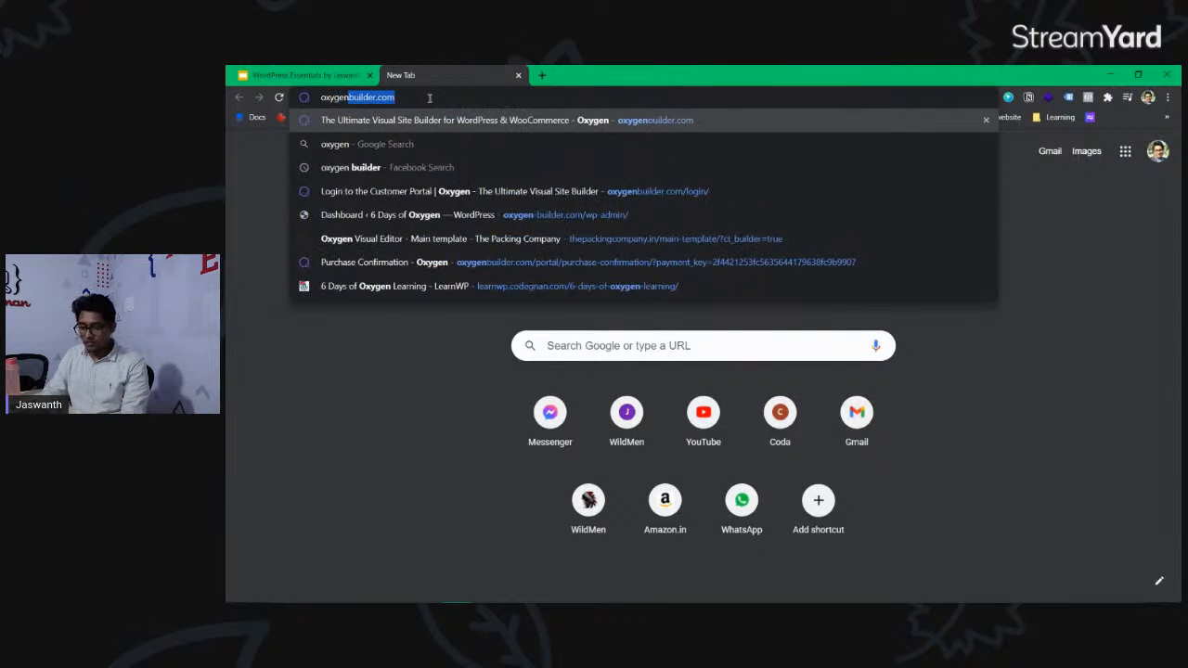
text(builder.com/try)
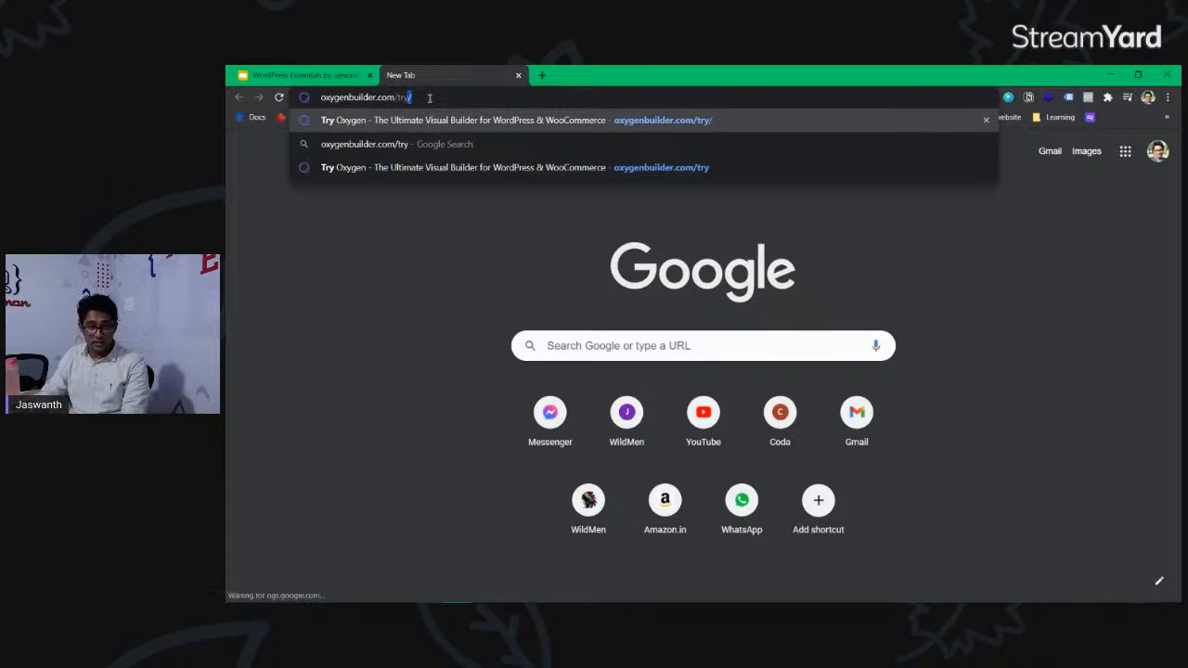
key(Return)
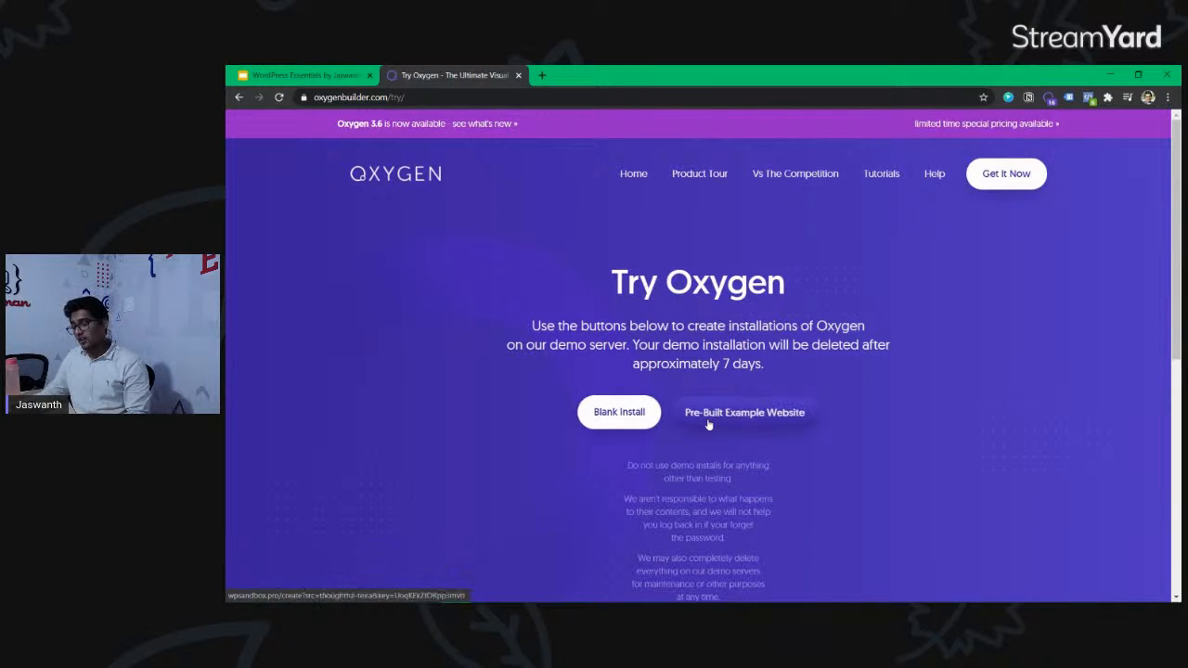
click(631, 420)
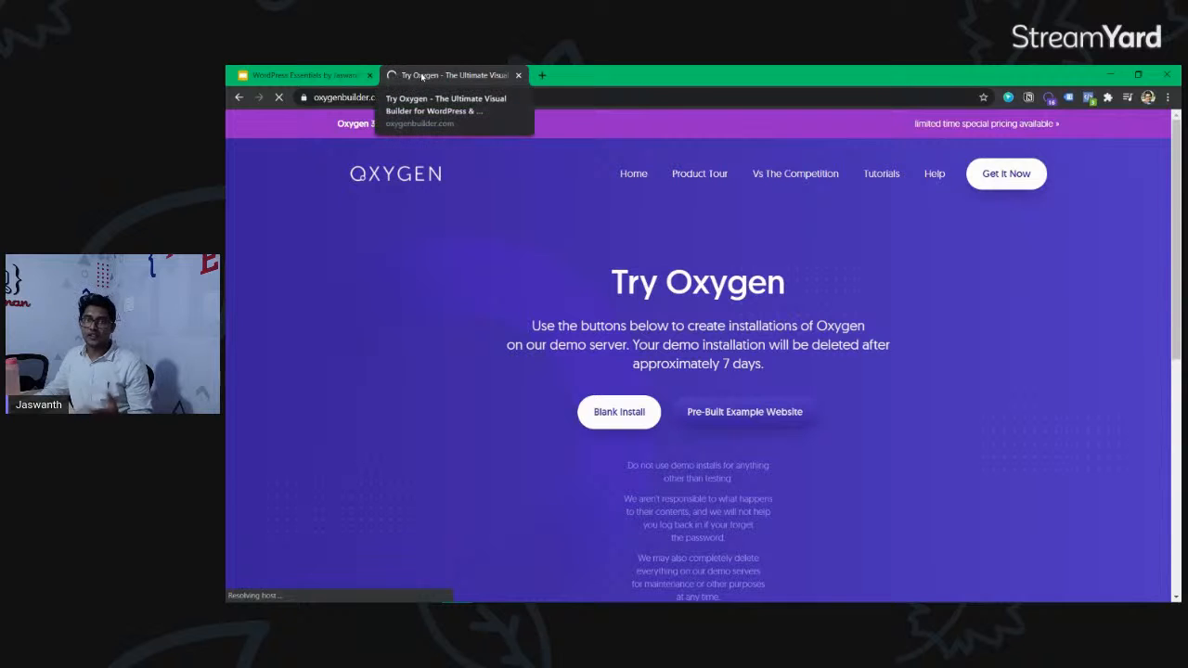
Copy the sandbox's one-click login URL from the notice on the WordPress dashboard.
click(528, 98)
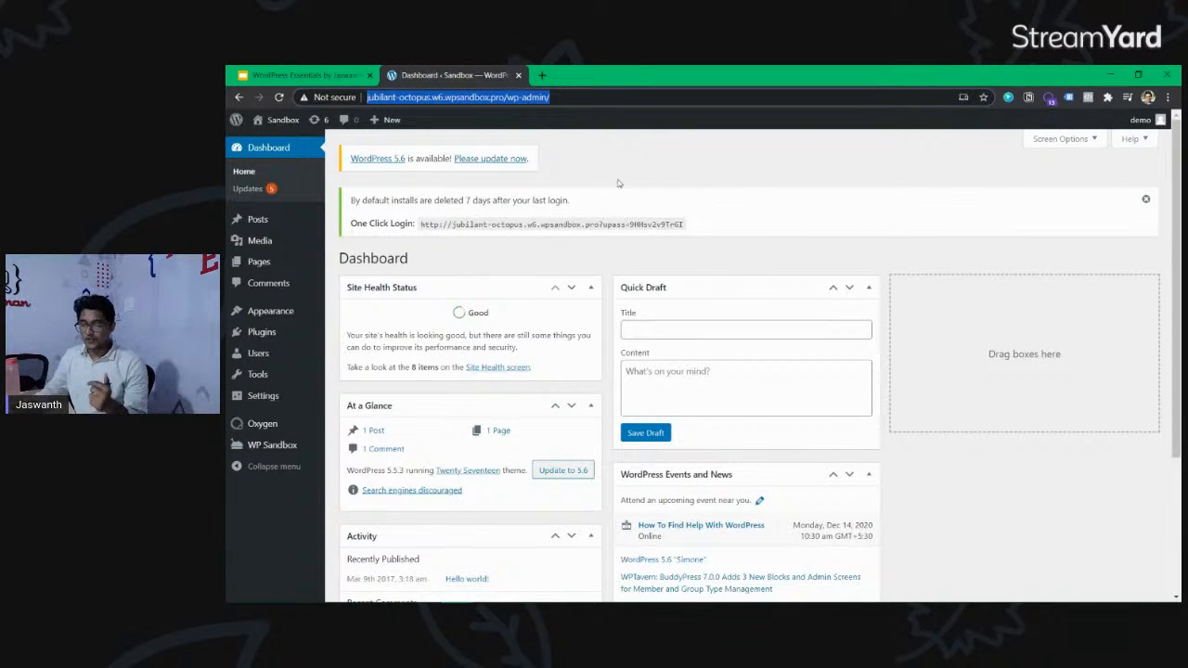
click(546, 223)
triple_click(537, 224)
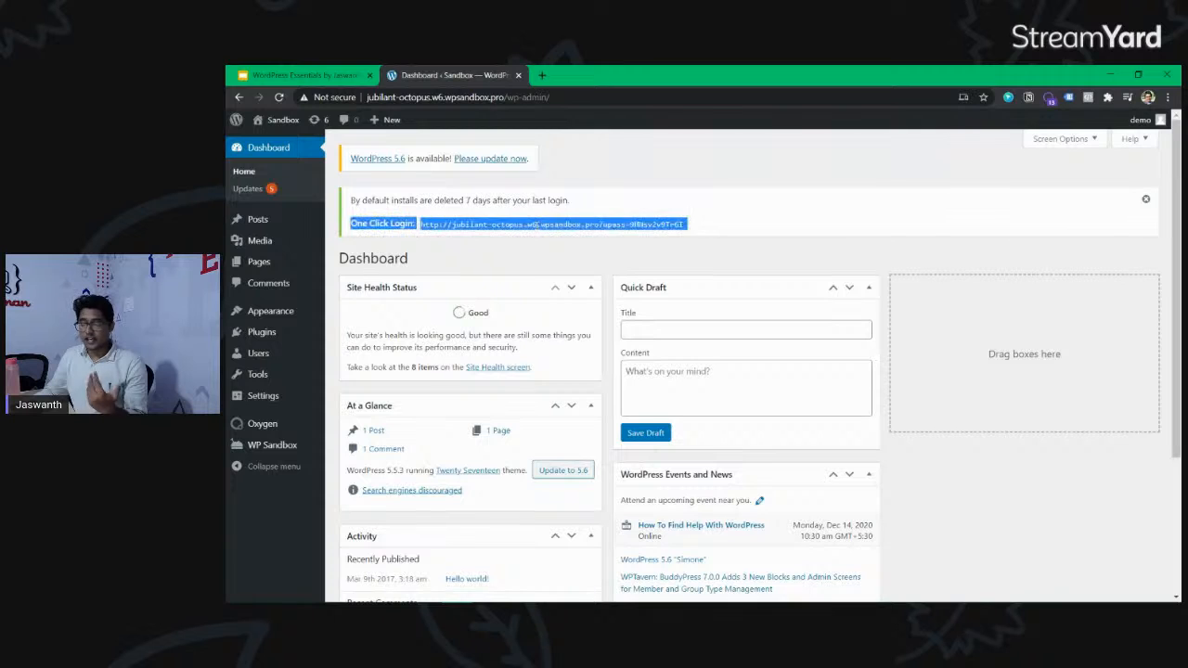
drag(420, 225, 682, 225)
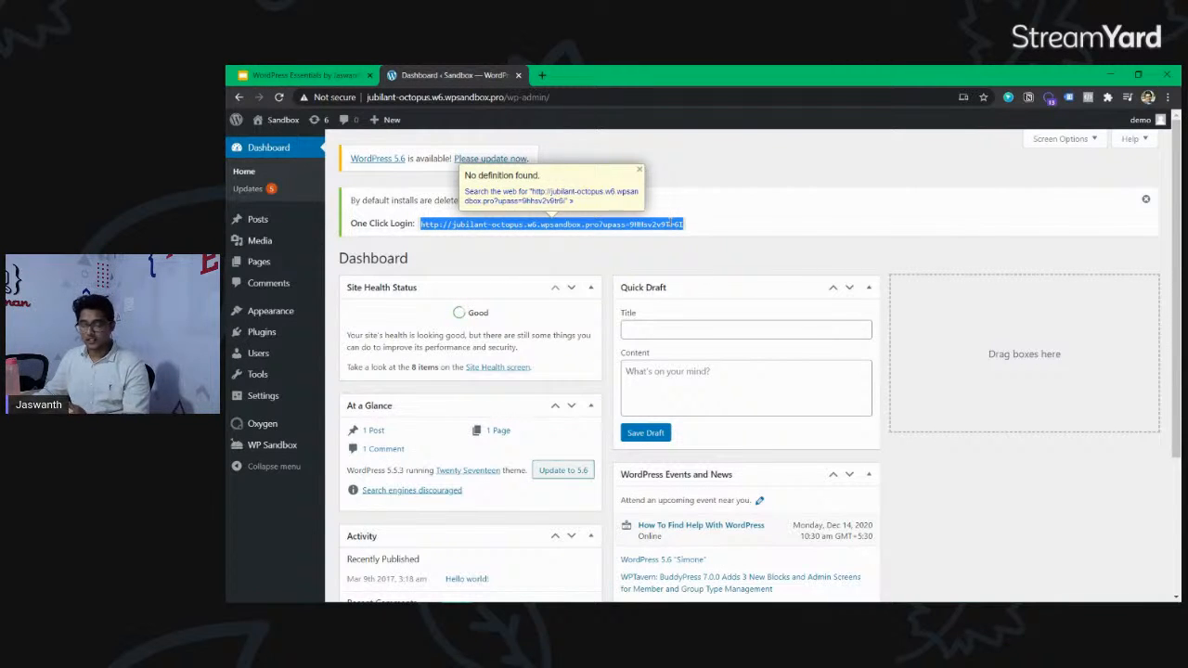
right_click(608, 225)
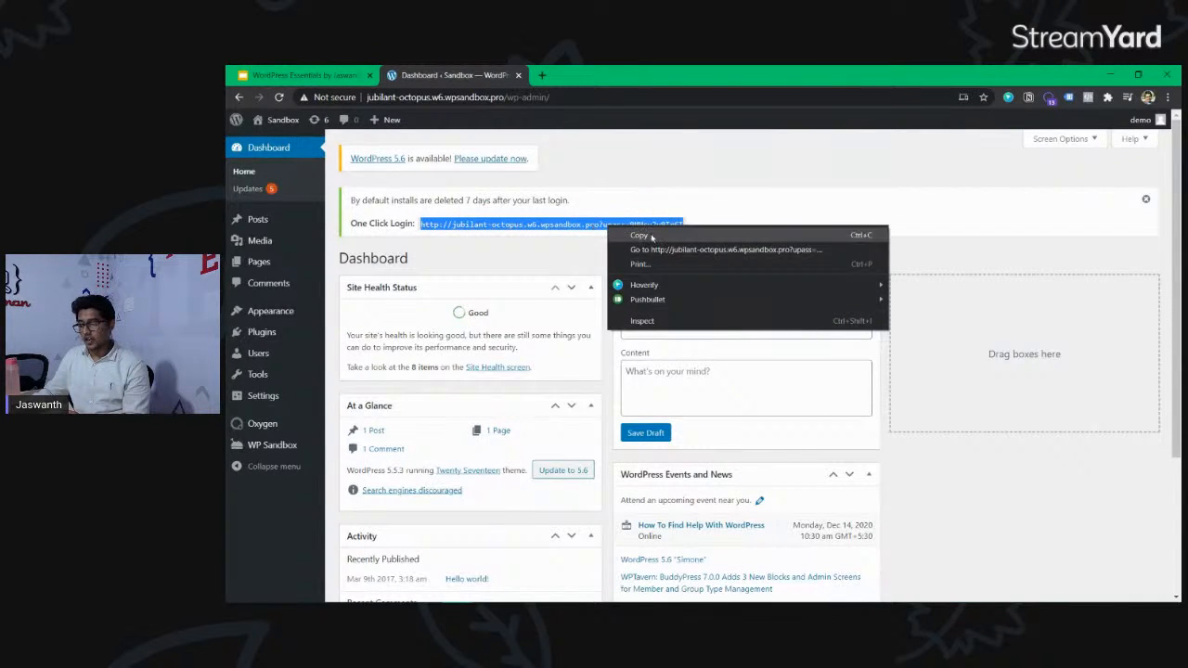
click(649, 236)
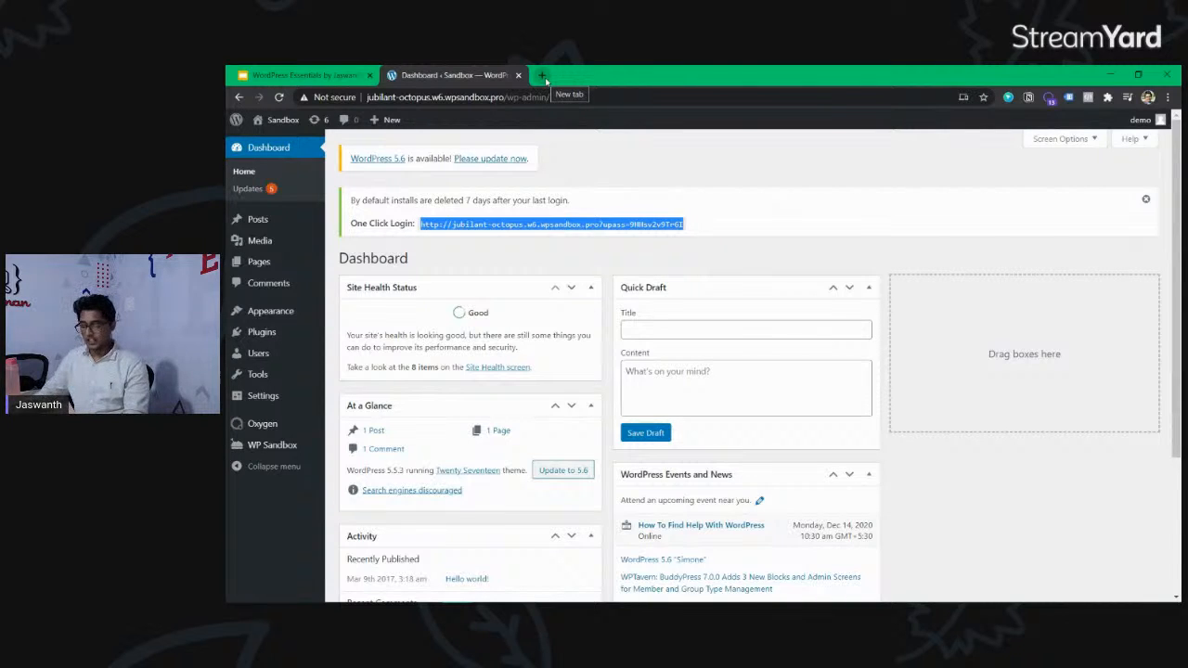
Open a blank Notepad document and paste the copied one-click login link into it.
key(super+r)
key(Return)
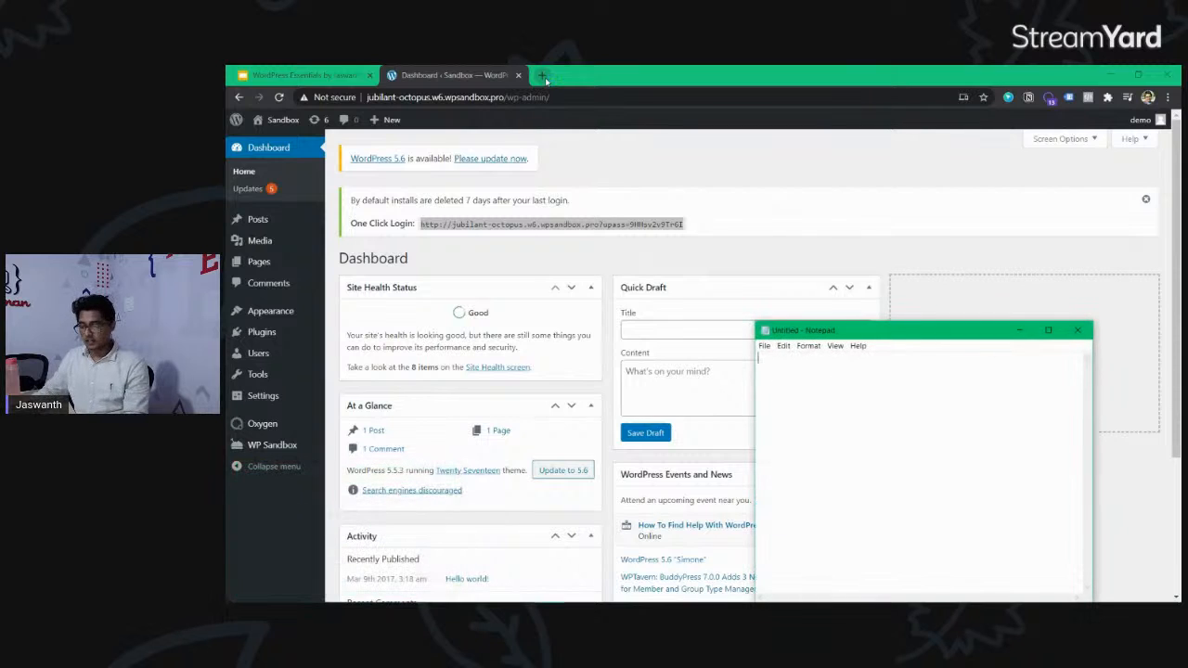
key(ctrl+v)
Save the text document to the Desktop as oxygen.txt and close Notepad.
key(ctrl+s)
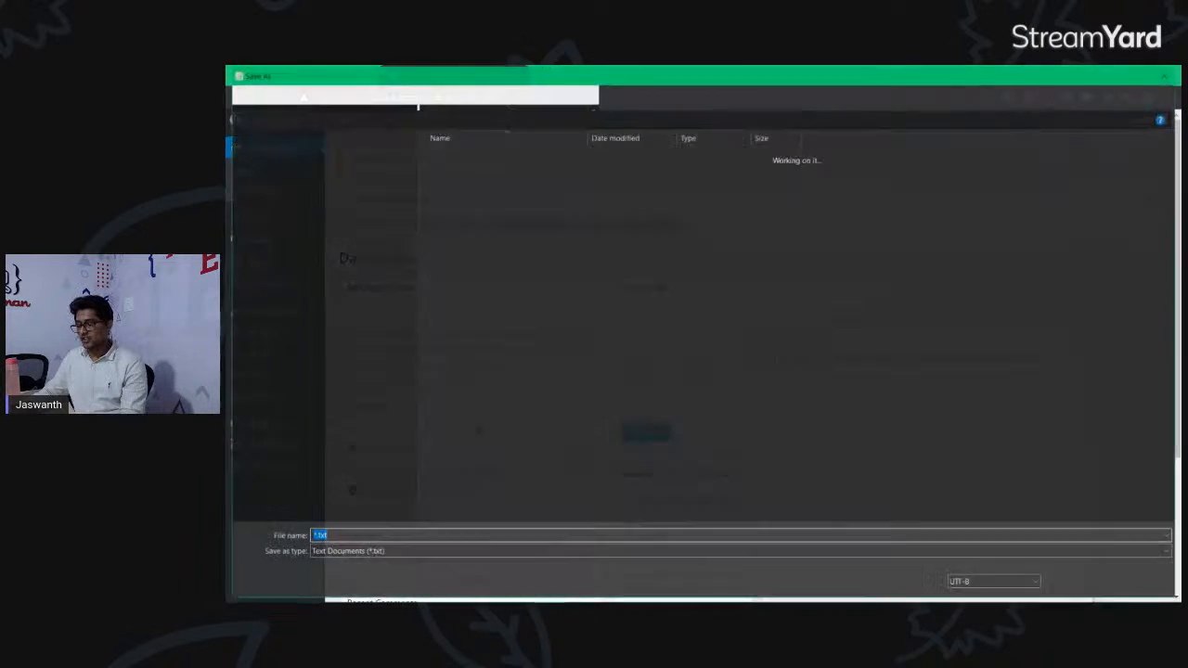
key(Left)
key(Delete)
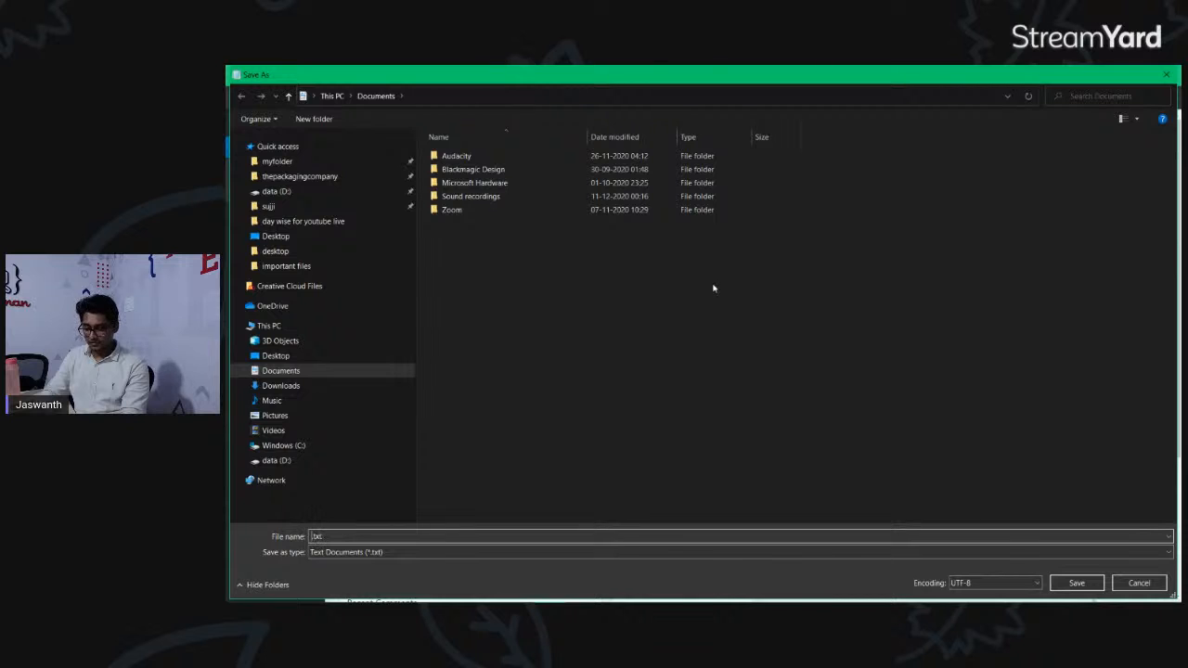
text(oxygen)
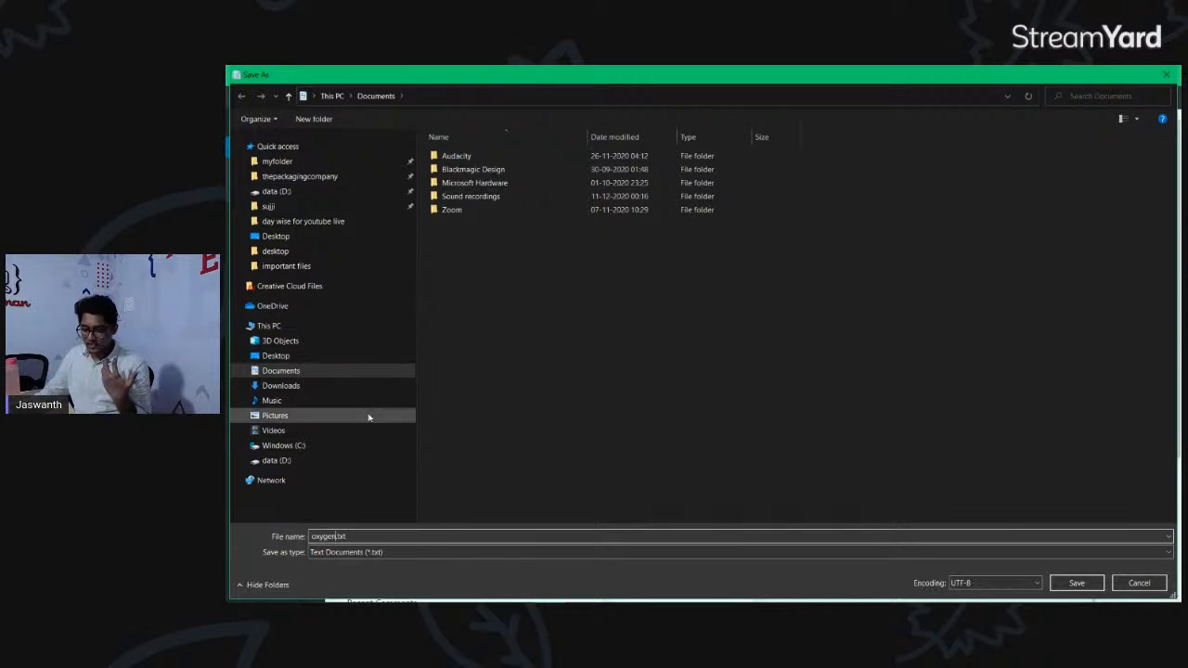
click(276, 355)
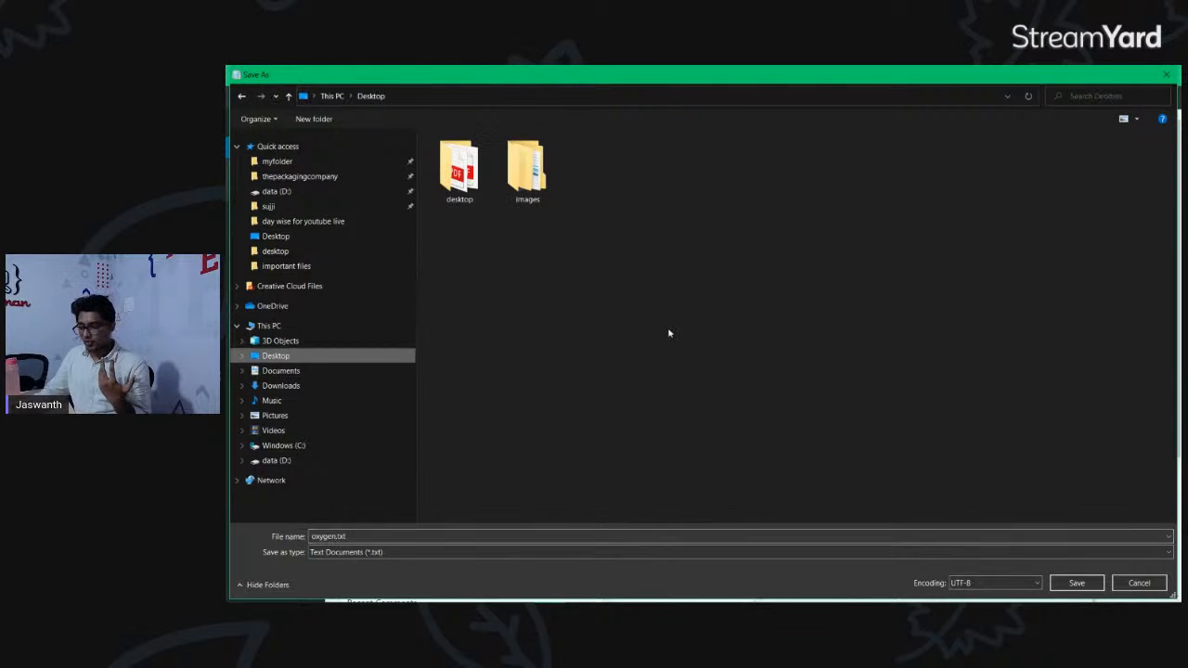
click(1076, 583)
click(1073, 329)
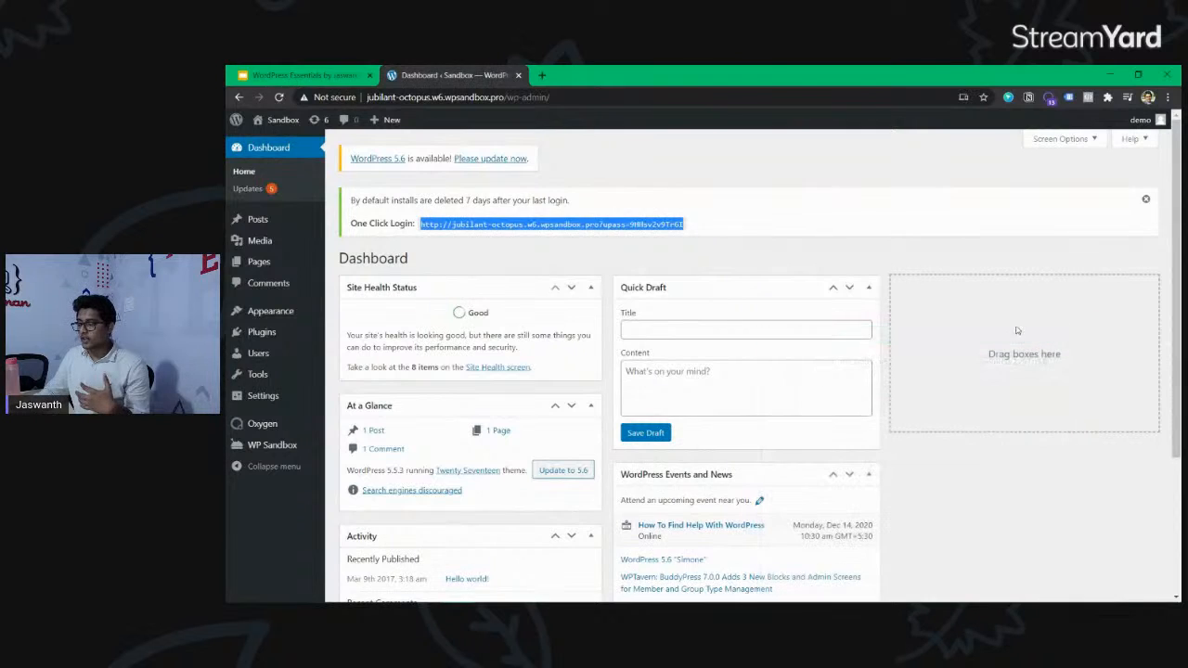
Switch to the "6 days of Oxygen learning" notes in Notion and review the Day 2 bullets on Kadence, ACF and additional content.
triple_click(629, 223)
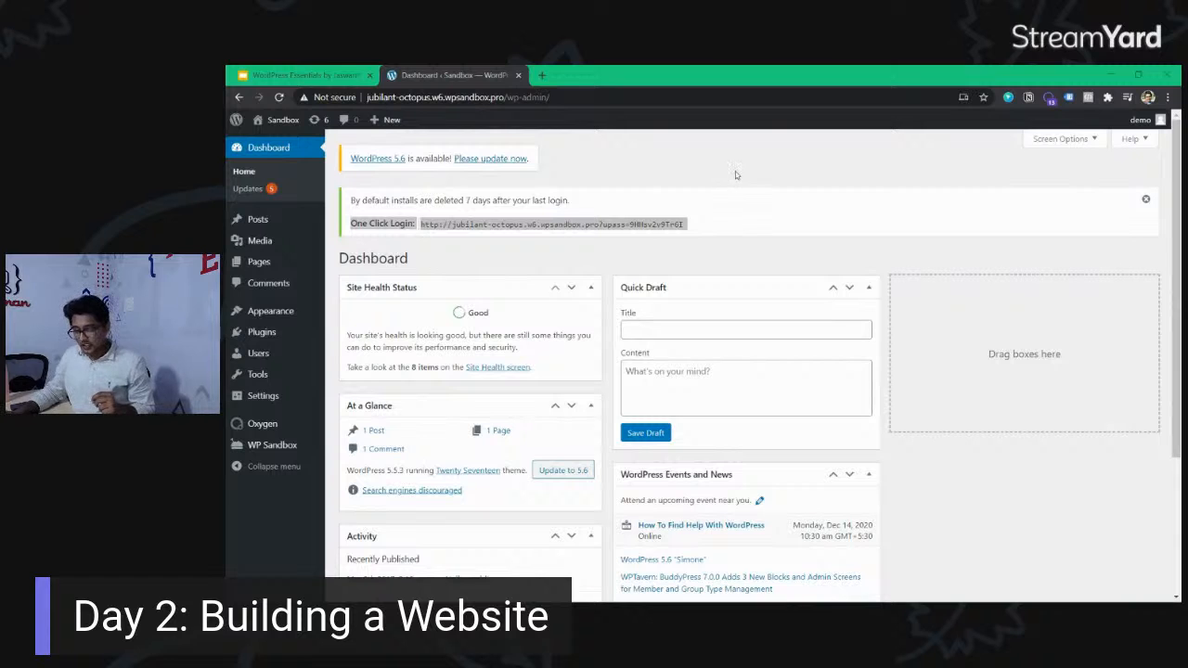
mouse_move(591, 583)
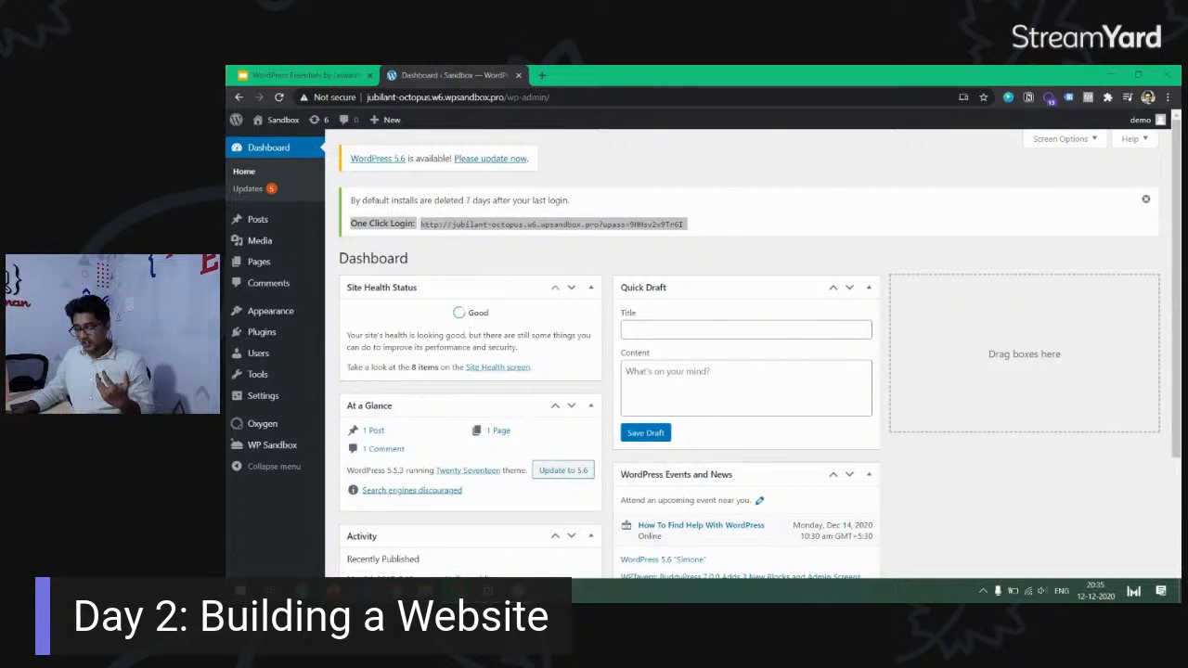
click(488, 591)
scroll(644, 385, down, 1)
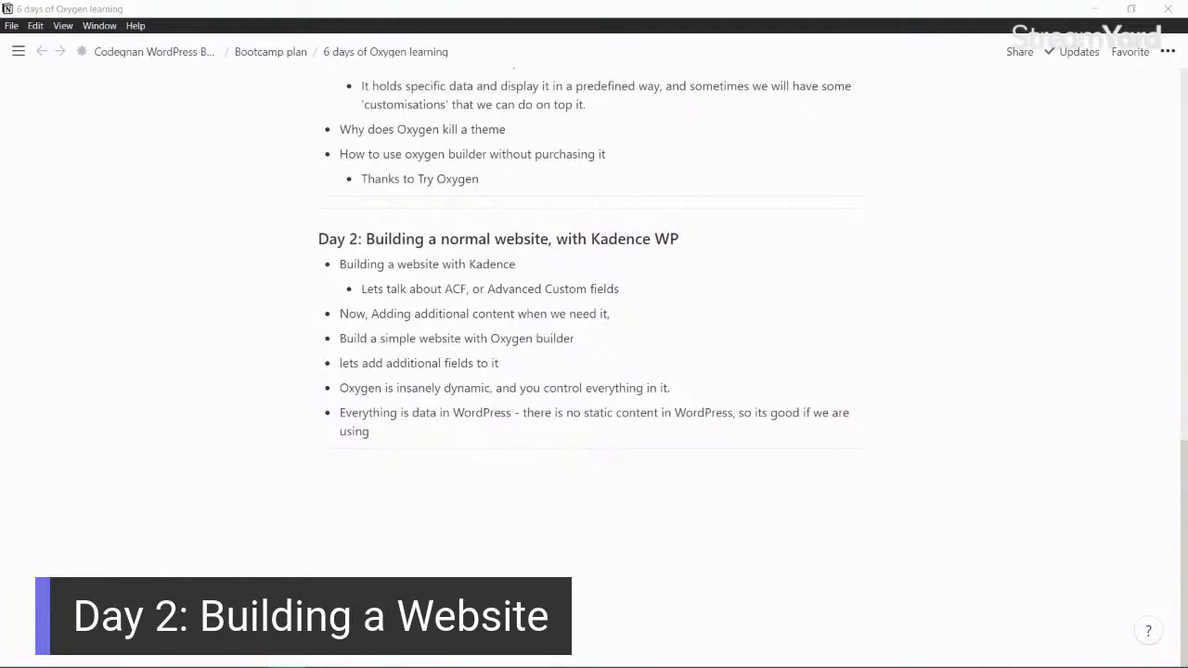
click(413, 428)
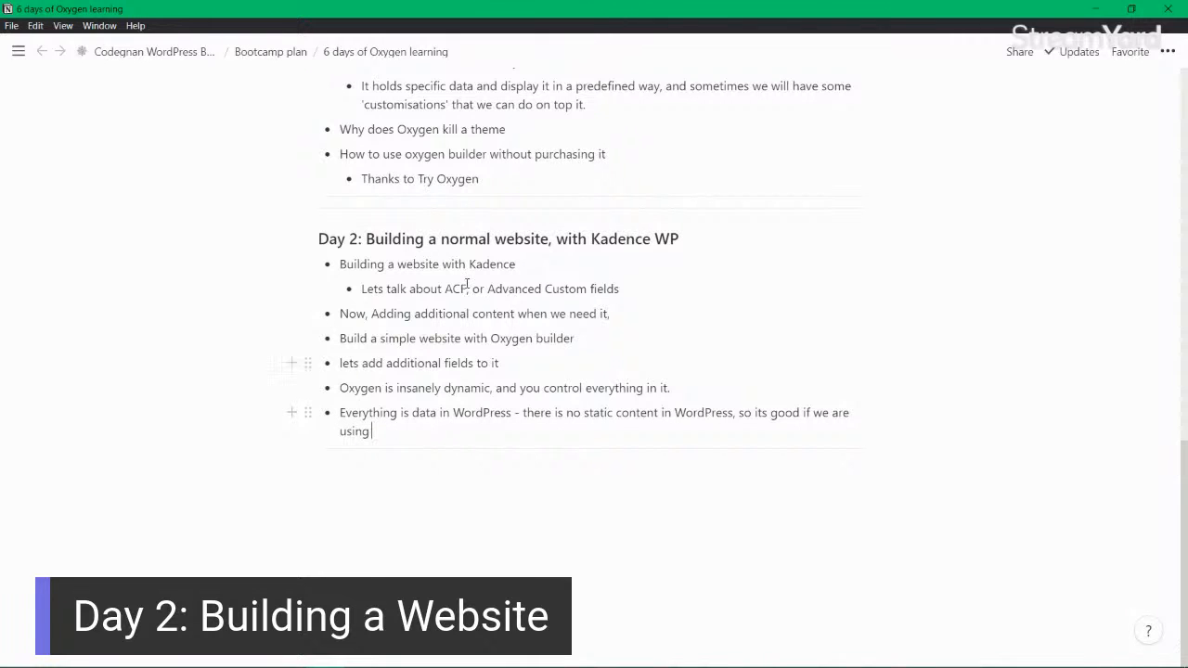
drag(538, 260, 334, 264)
drag(619, 288, 359, 291)
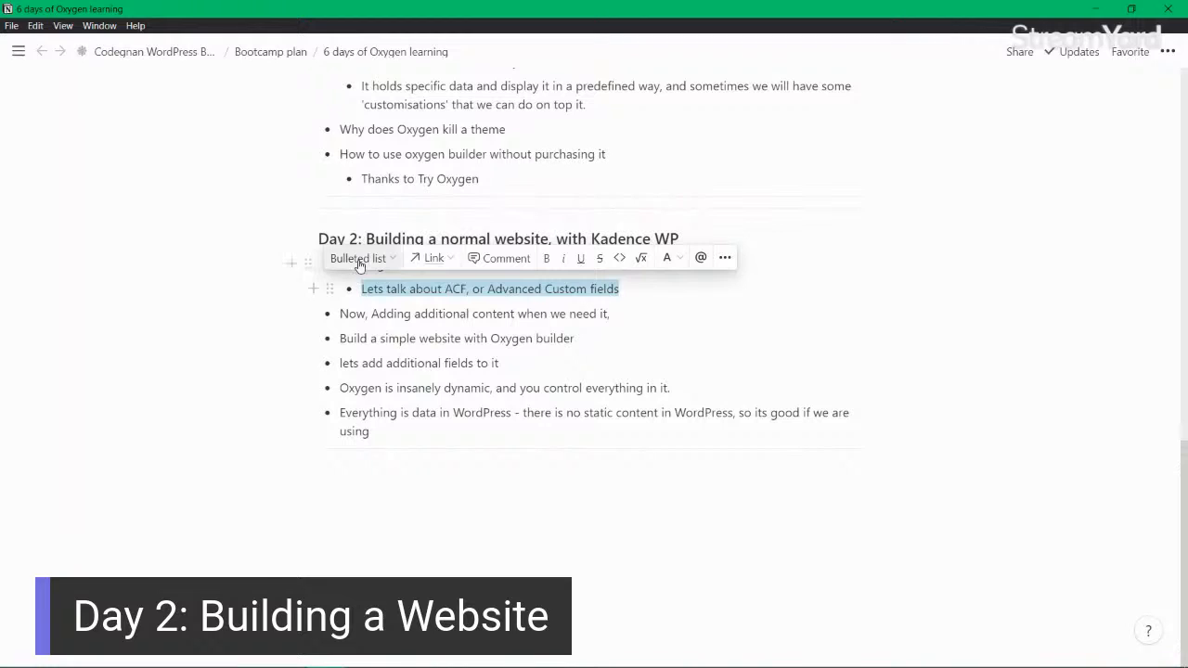
click(607, 313)
text(,)
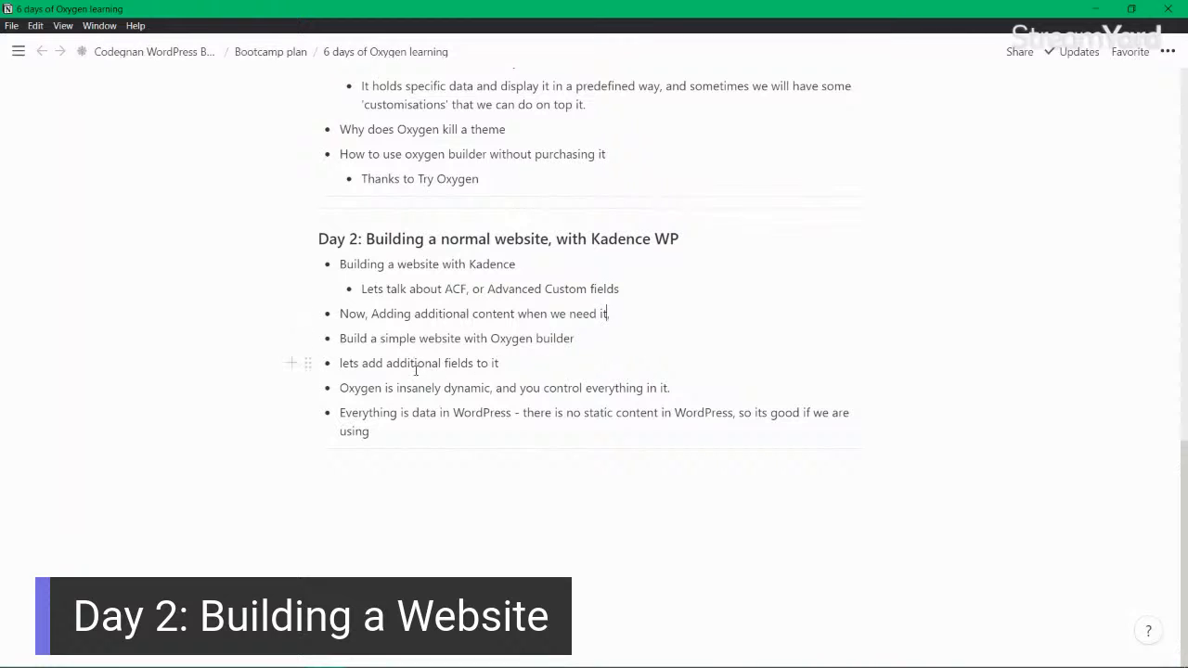
Capitalize the first word of the "lets add additional fields to it" bullet and return to the browser.
click(345, 363)
key(BackSpace)
text(L)
drag(340, 390, 692, 394)
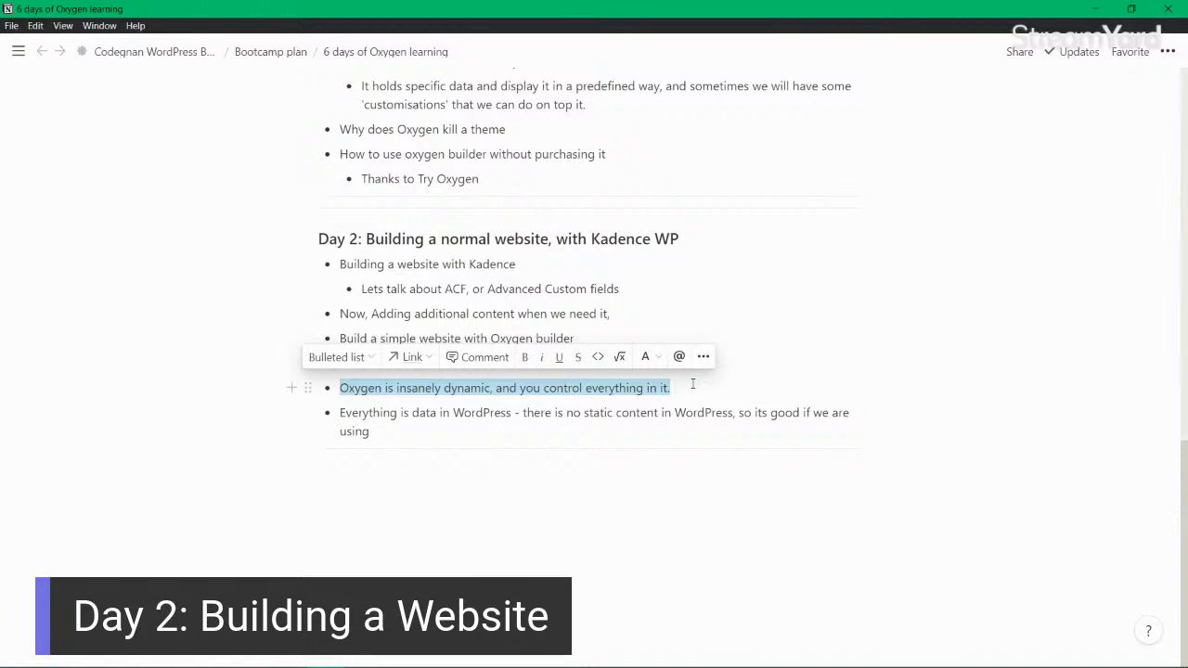
click(1095, 8)
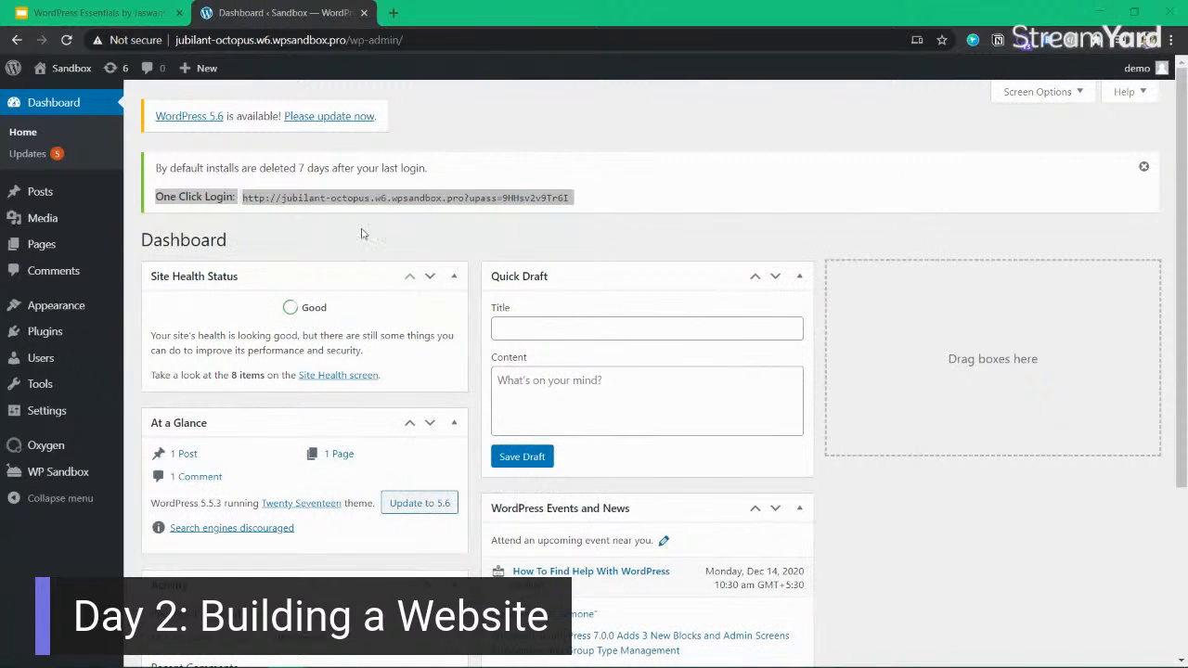
click(111, 13)
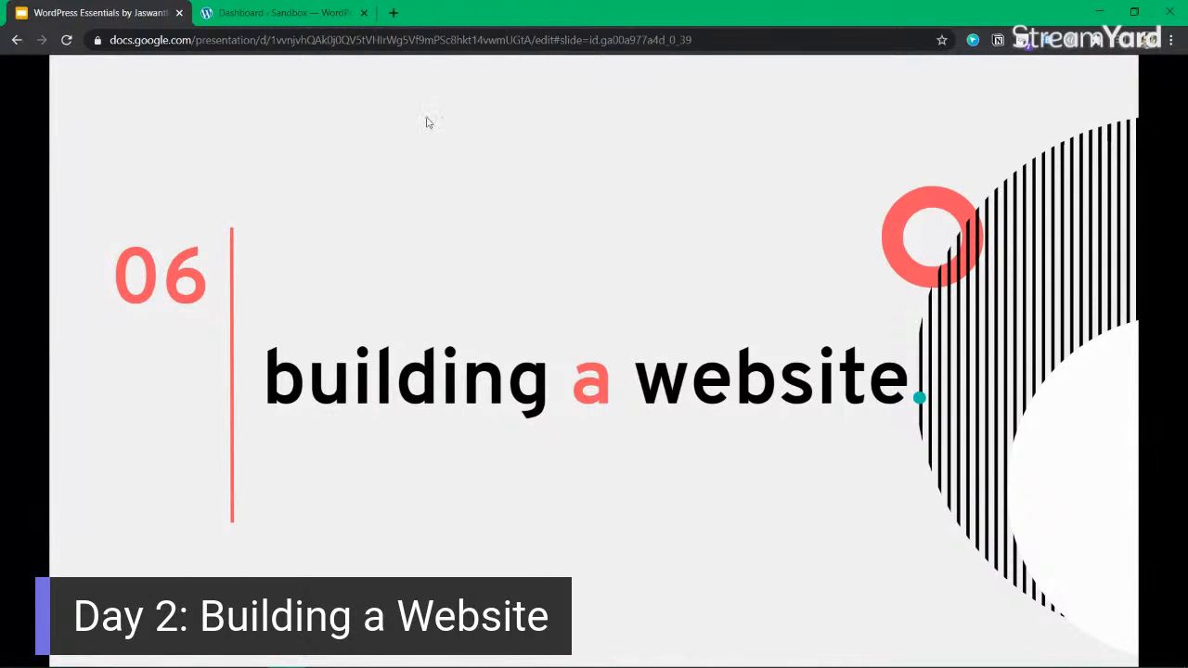
click(311, 13)
click(663, 160)
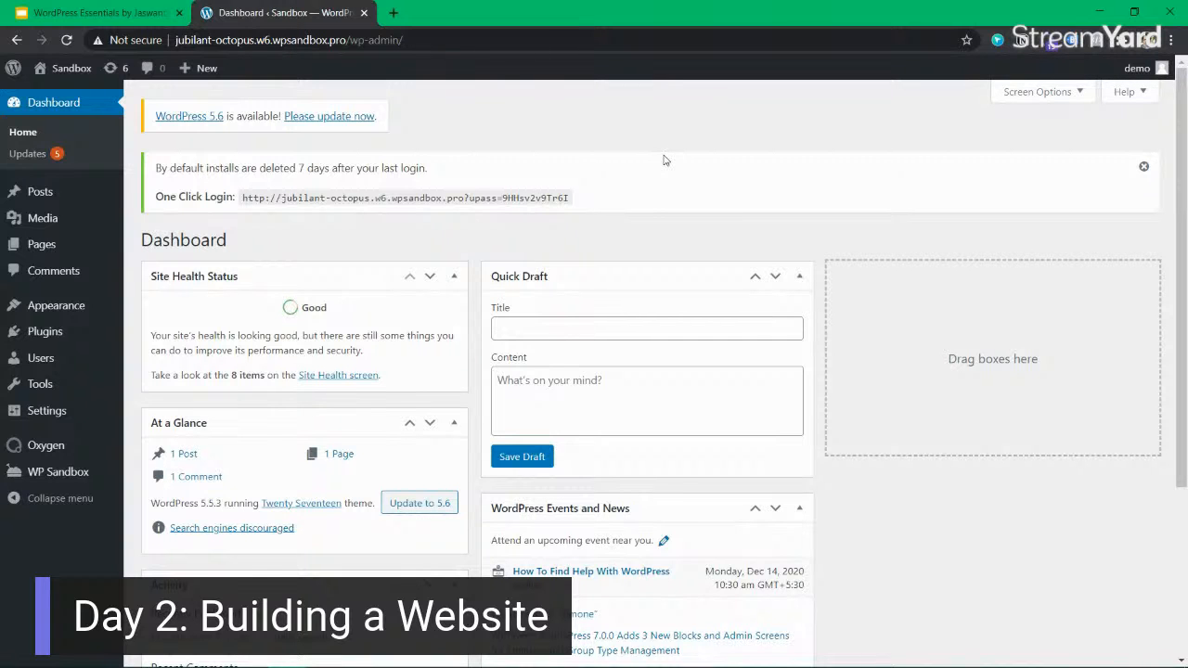
click(143, 14)
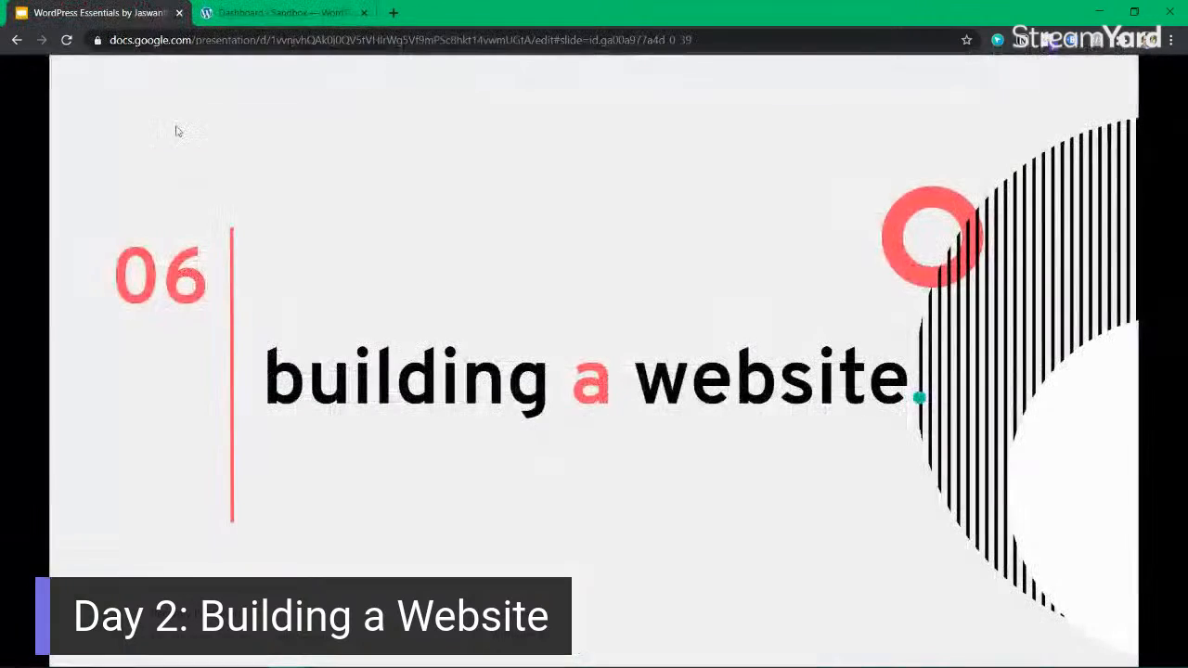
Search Google for "online notepad" in a new tab and open the RapidTables Notepad result.
click(393, 13)
text(online notepad)
key(Return)
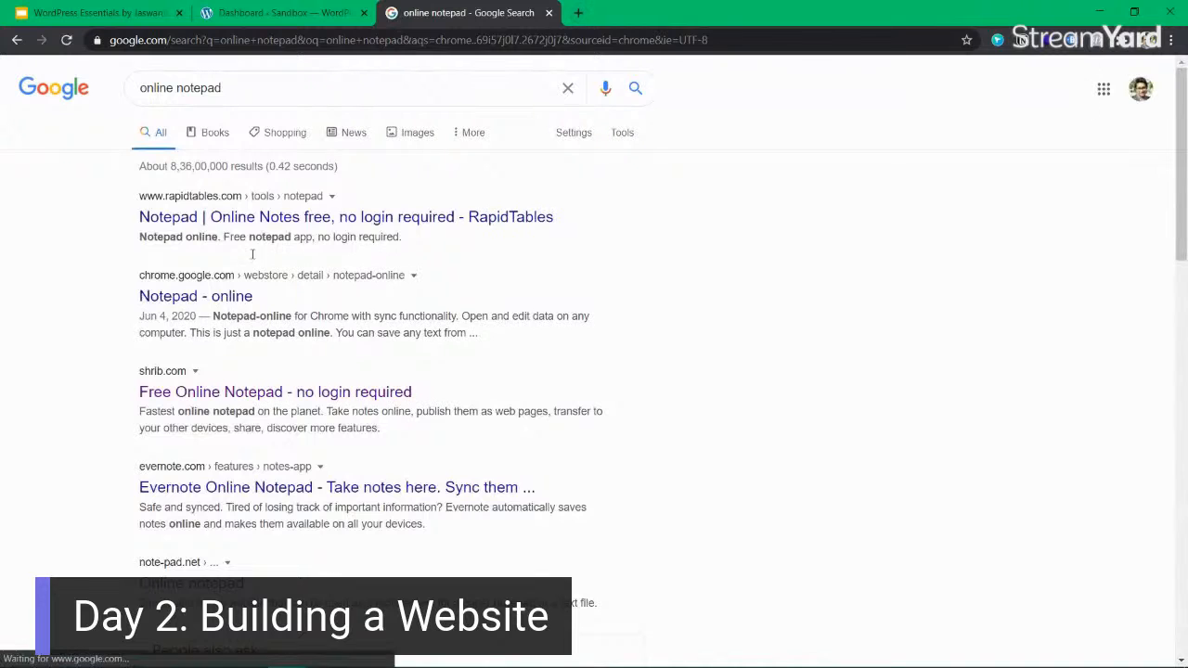
click(280, 218)
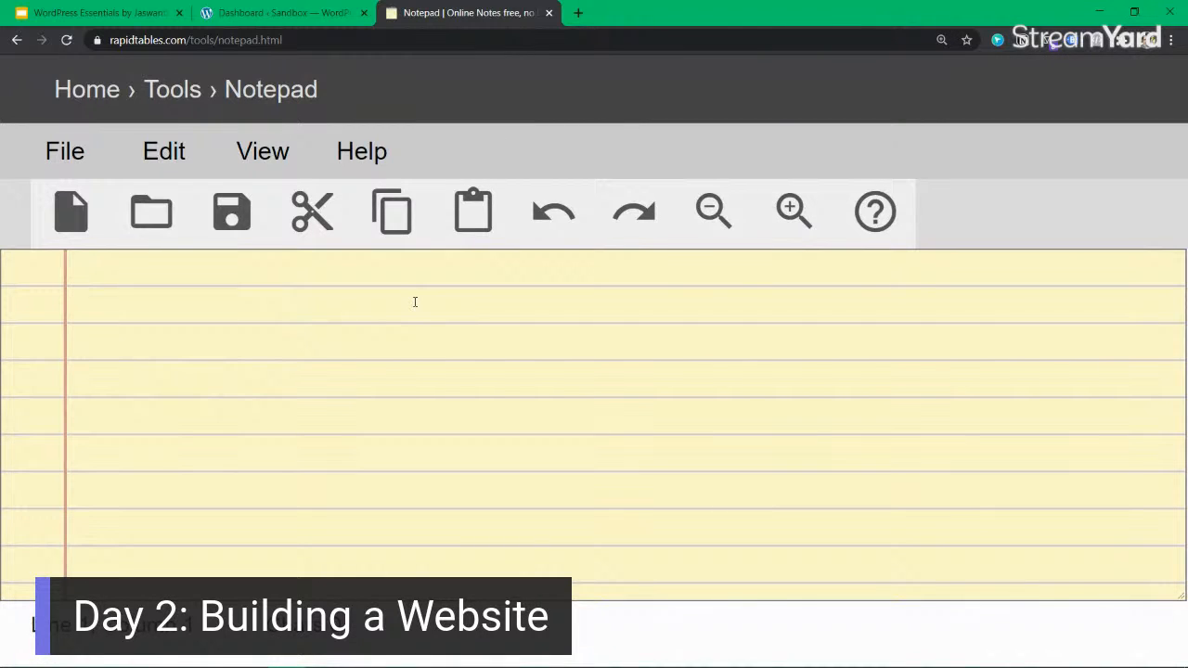
text(https://oxygenbuilder.com)
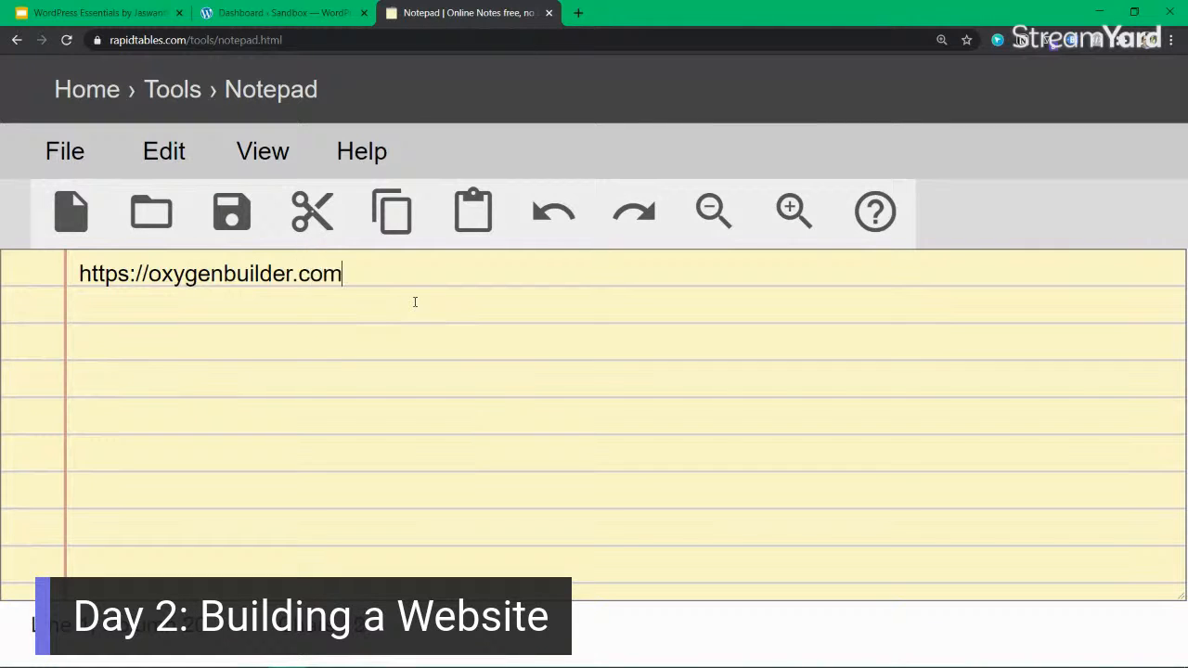
text(/try/)
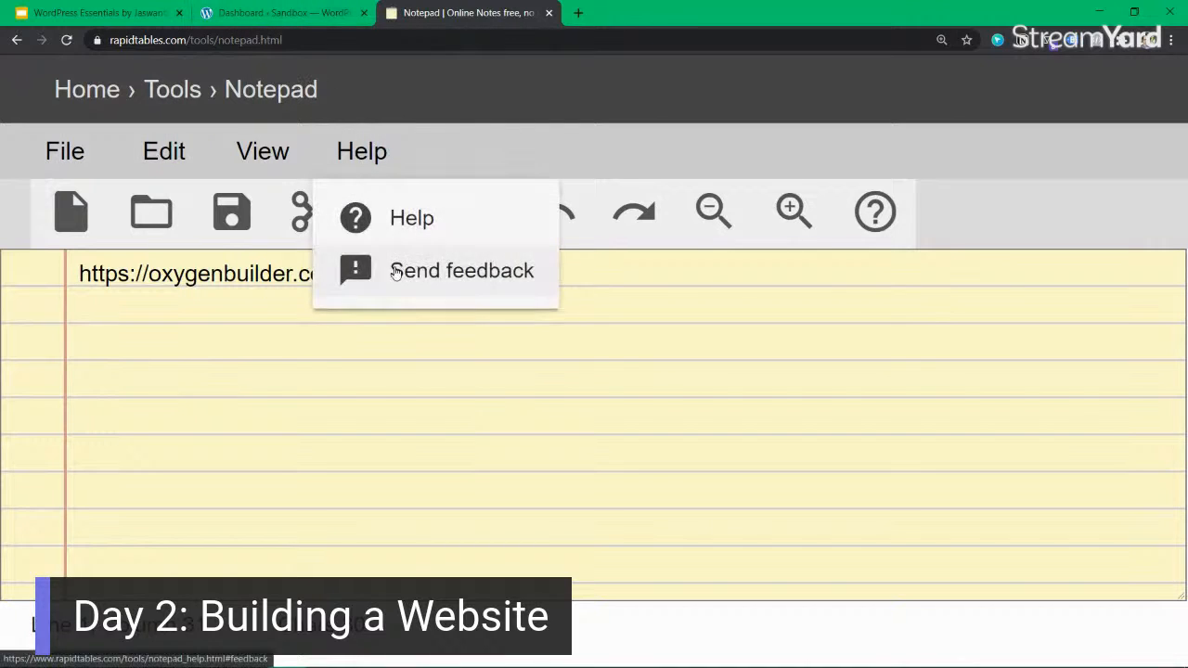
Open the noted oxygenbuilder.com/try/ address in a new tab to check the Try Oxygen page, and return to the notepad.
triple_click(153, 277)
key(ctrl+c)
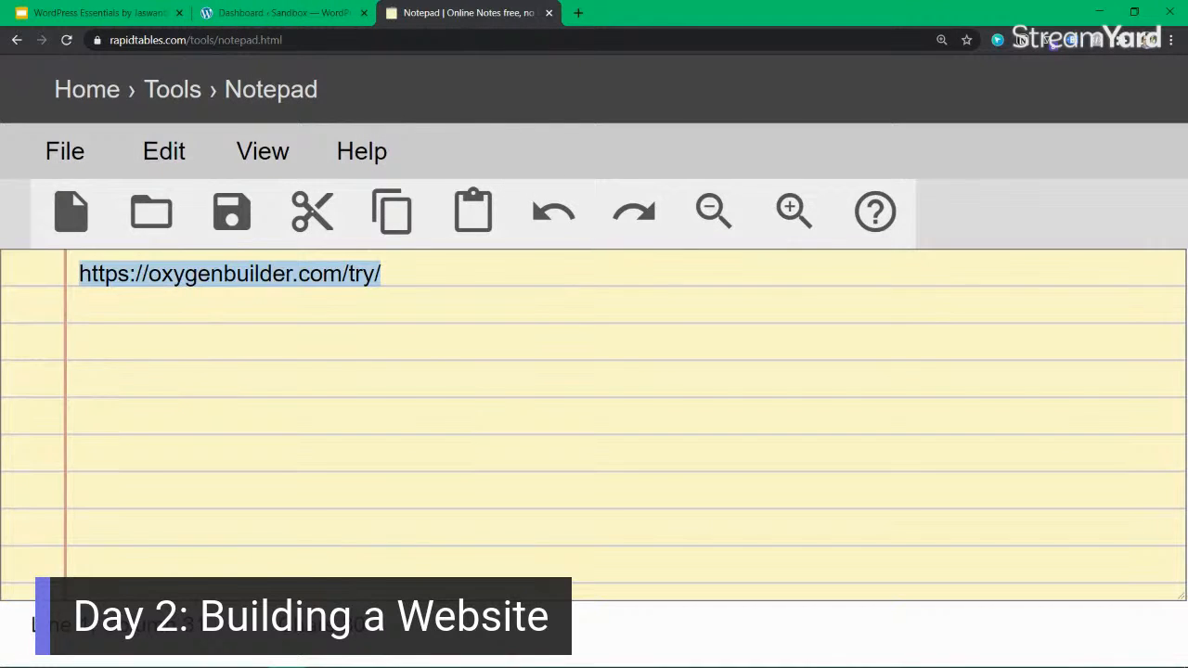
click(579, 13)
key(ctrl+v)
key(Return)
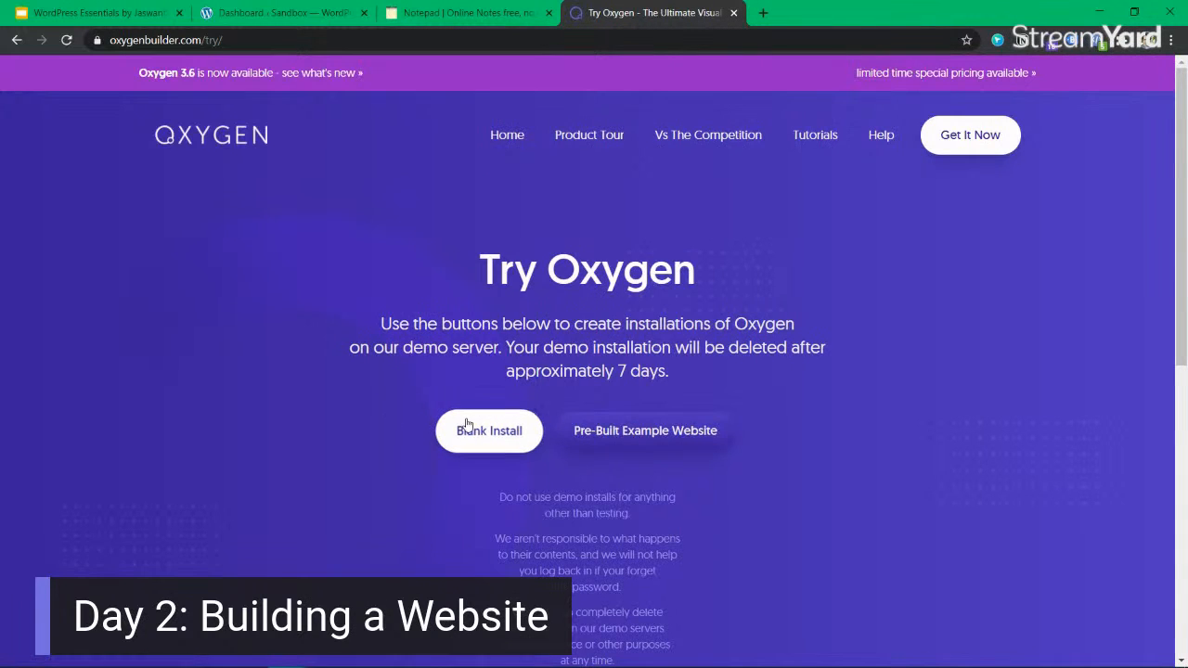
click(734, 14)
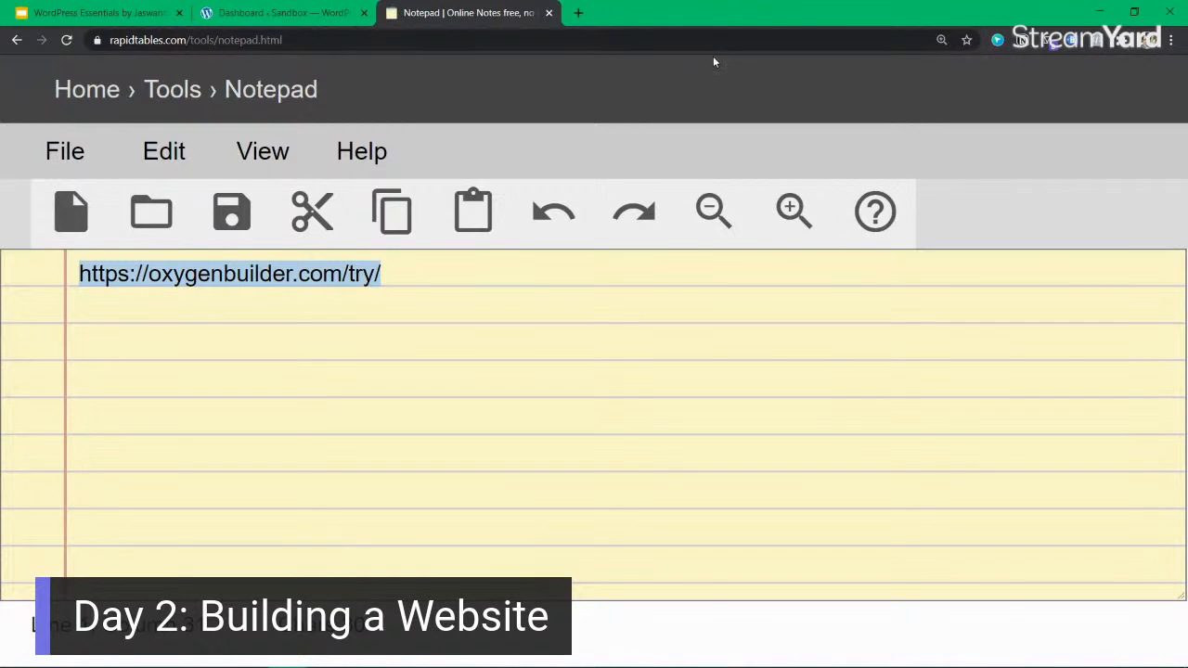
click(419, 268)
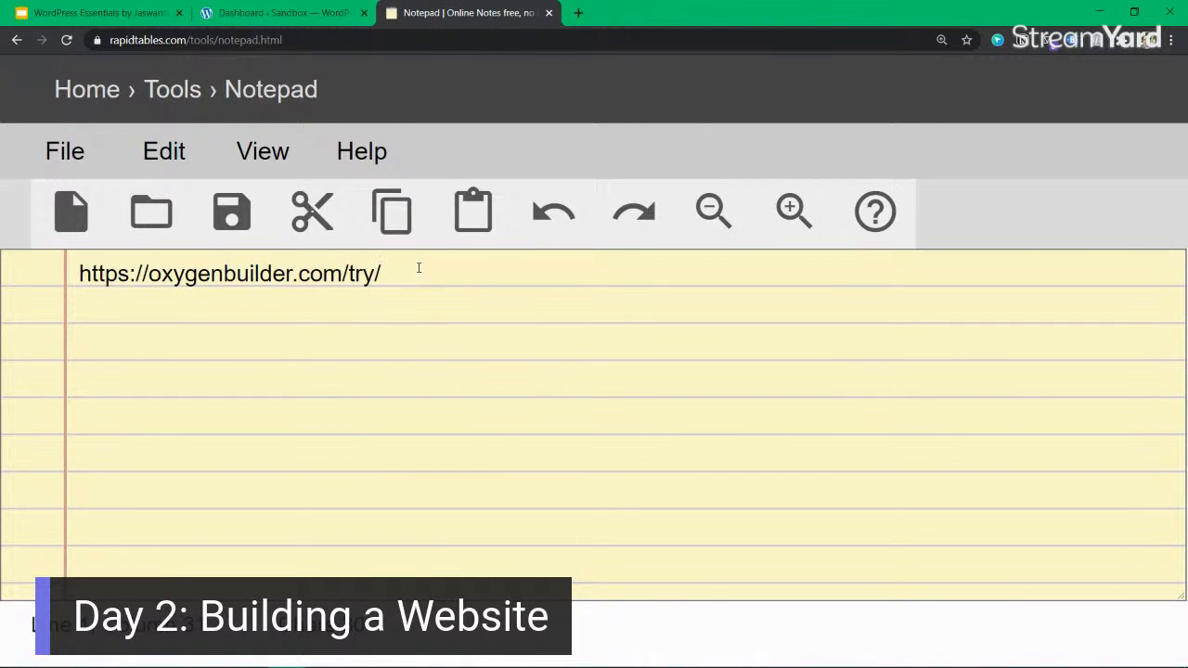
Review the Sandbox dashboard, the "building a website" slide and the noted address, and return to the dashboard's Oxygen and Plugins entries.
click(315, 14)
click(1143, 166)
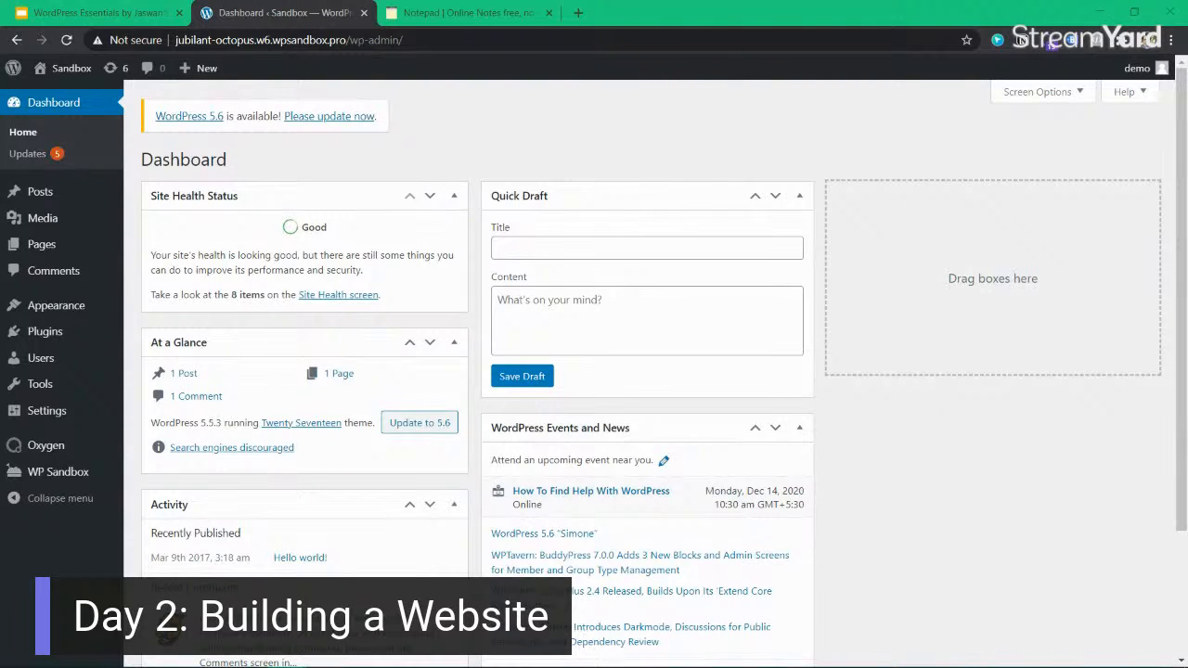
drag(140, 14, 290, 16)
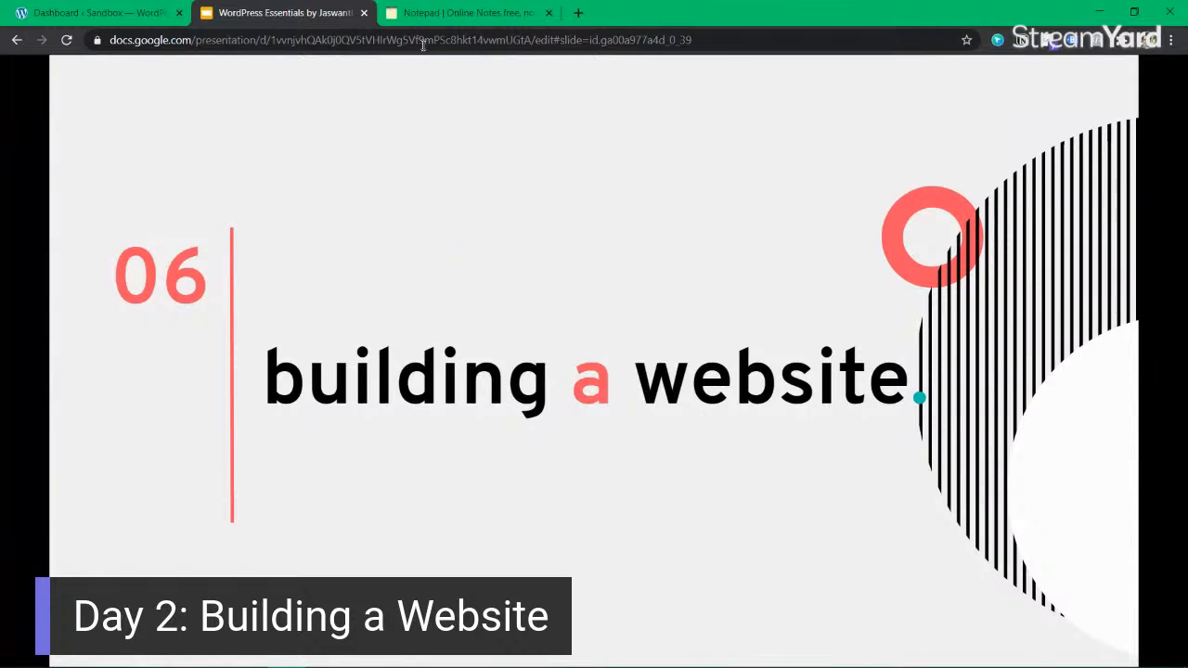
click(427, 14)
drag(382, 274, 78, 271)
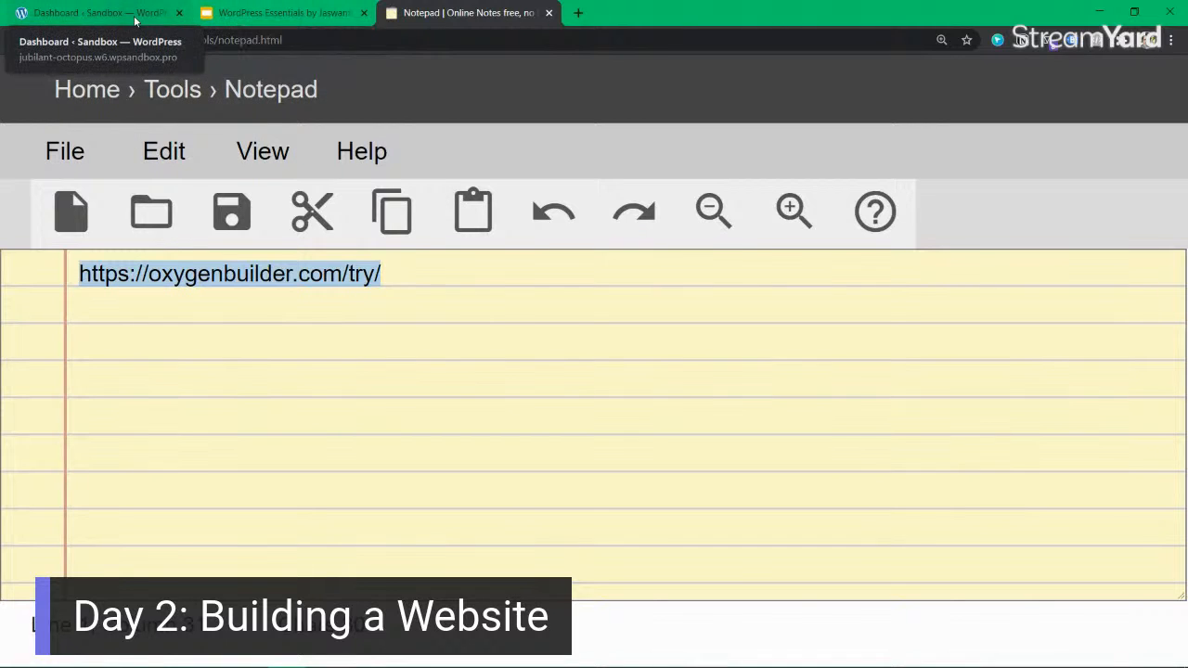
drag(136, 21, 306, 20)
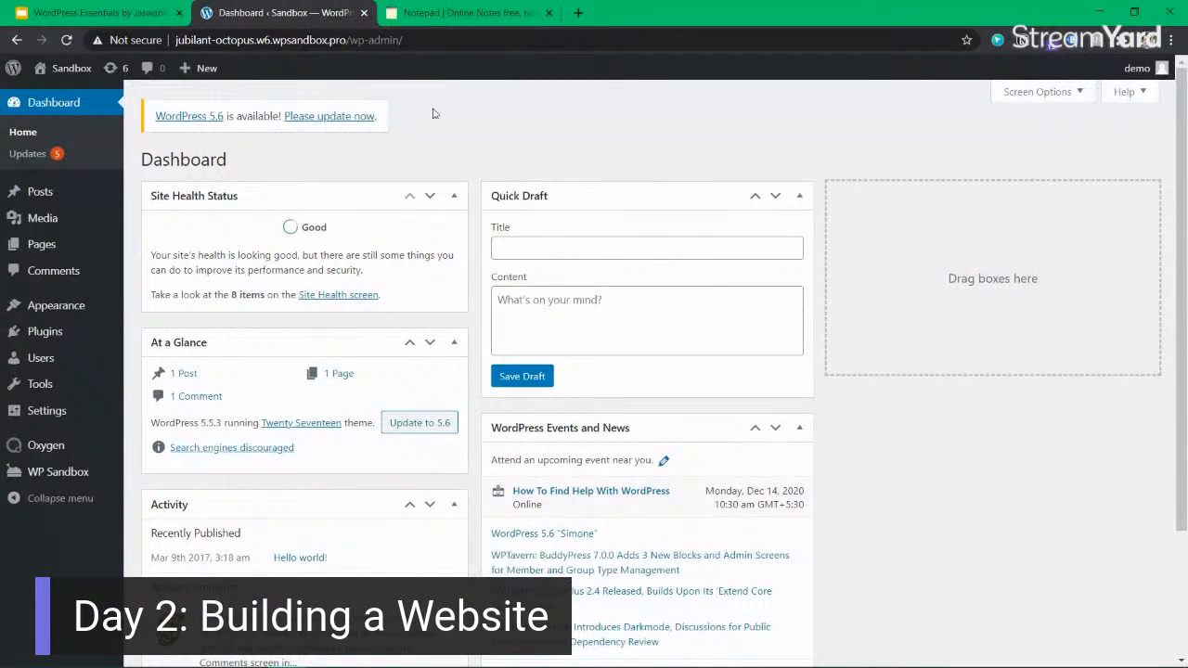
mouse_move(72, 445)
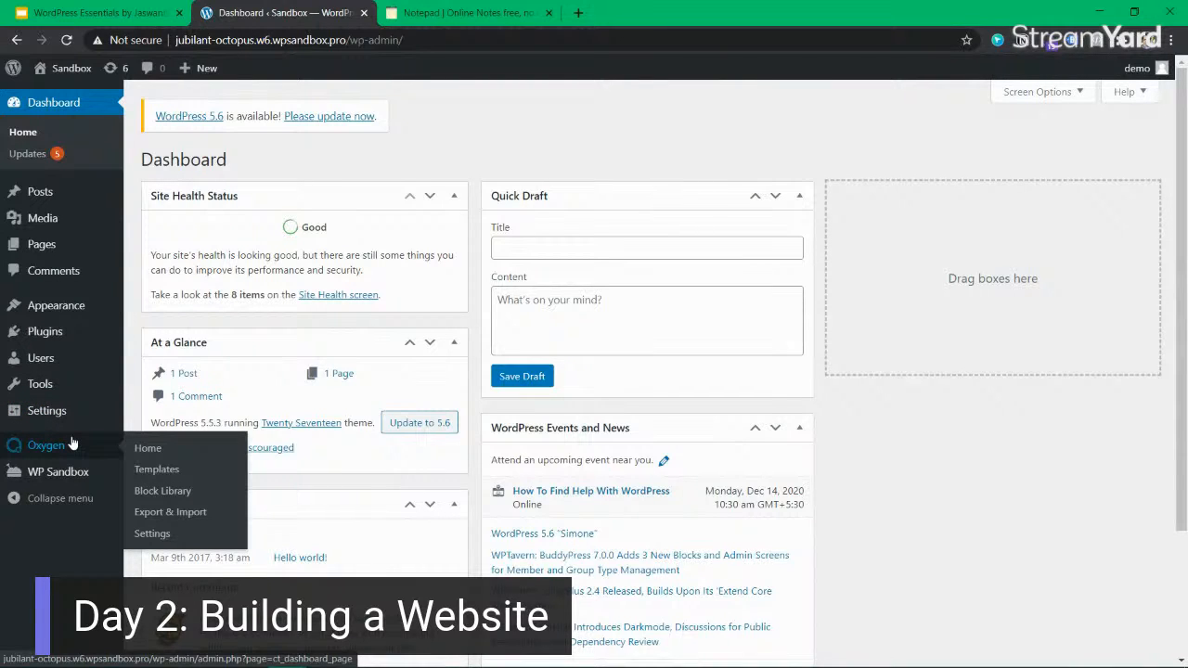
mouse_move(79, 338)
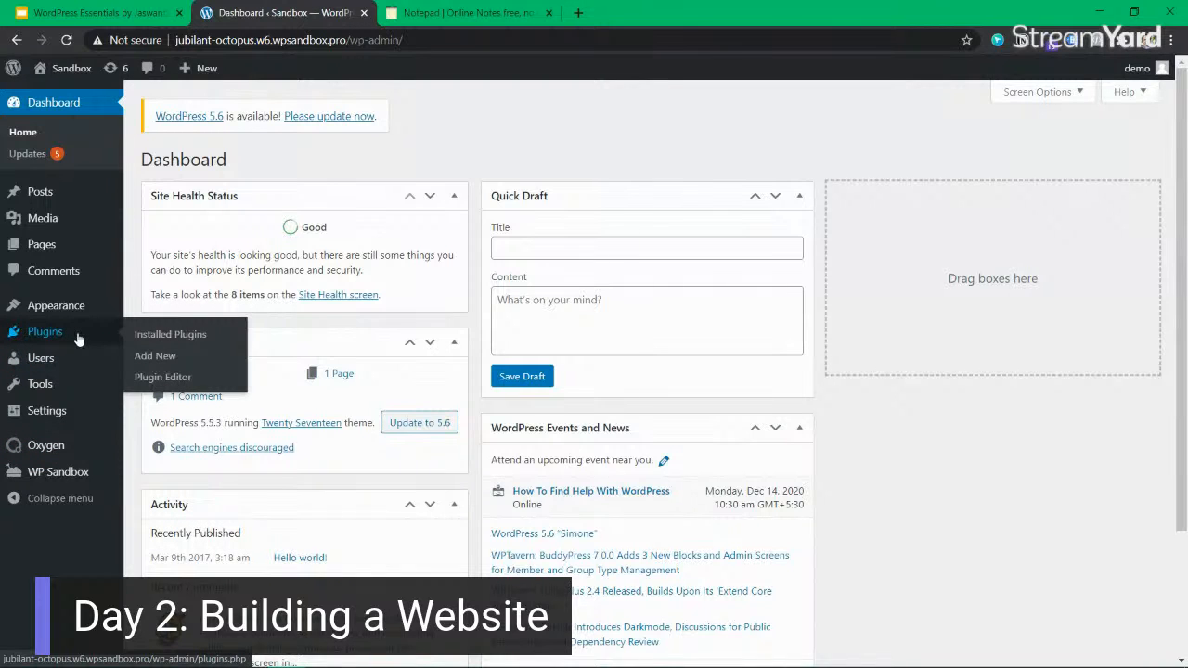
Switch to the WordPress Essentials slides and advance to "Building a Website with KadenceWP".
click(97, 12)
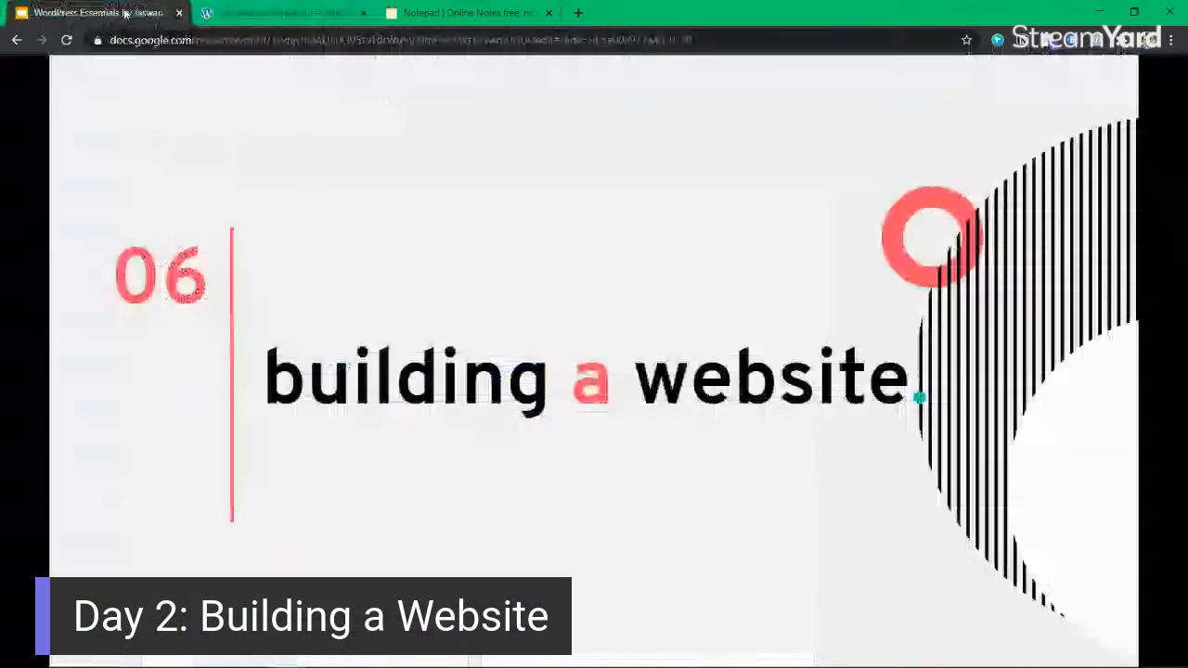
click(503, 392)
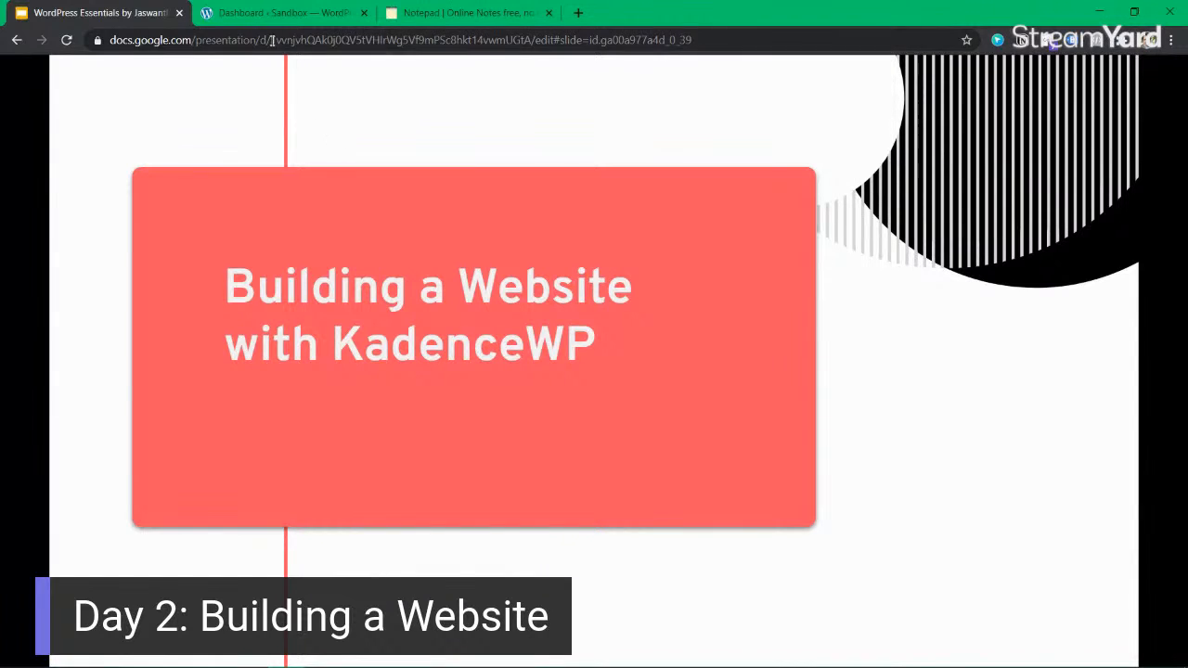
Open the Sandbox site's installed themes page in a separate browser tab and switch to it.
click(274, 13)
mouse_move(78, 306)
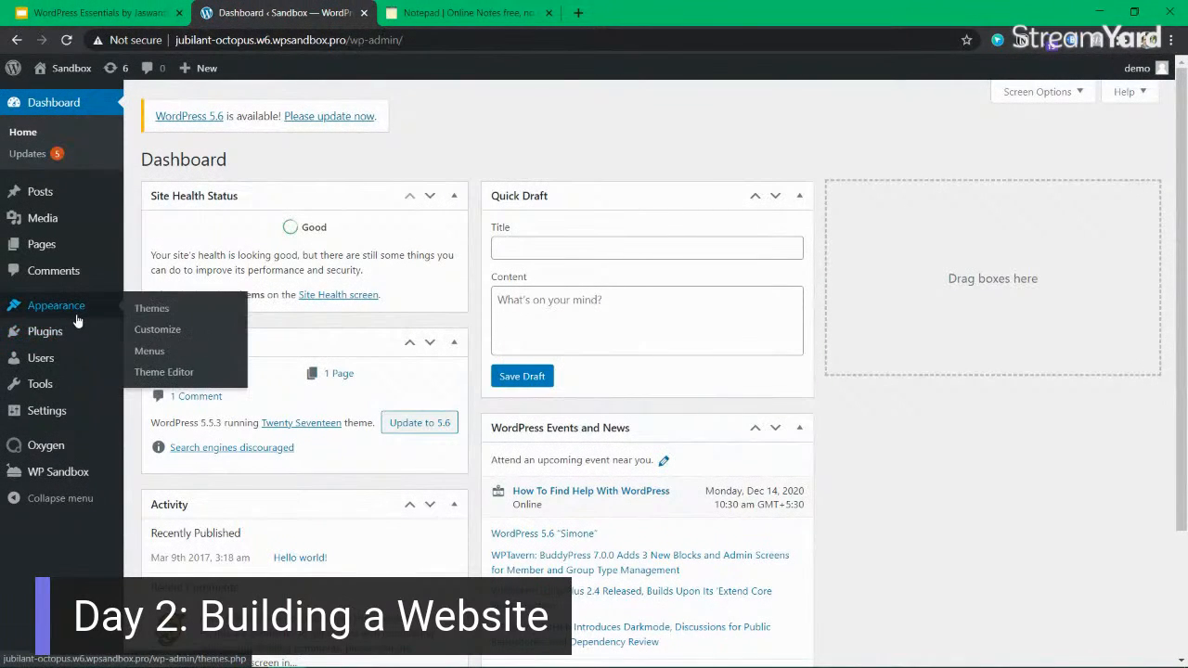
middle_click(160, 316)
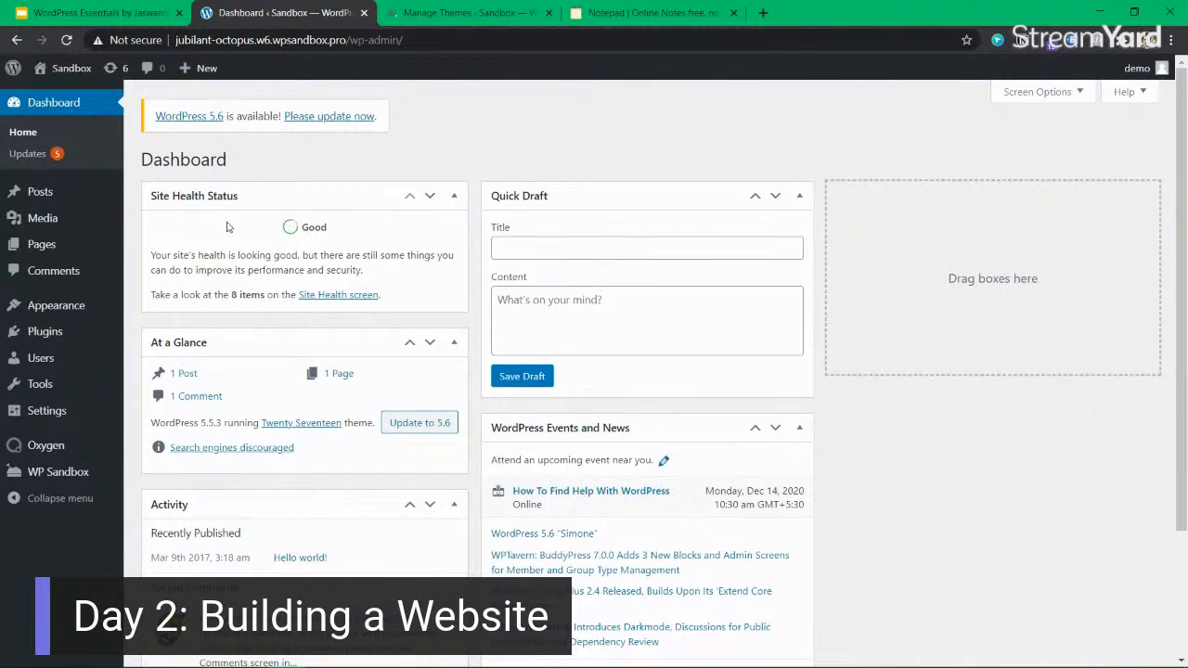
mouse_move(58, 317)
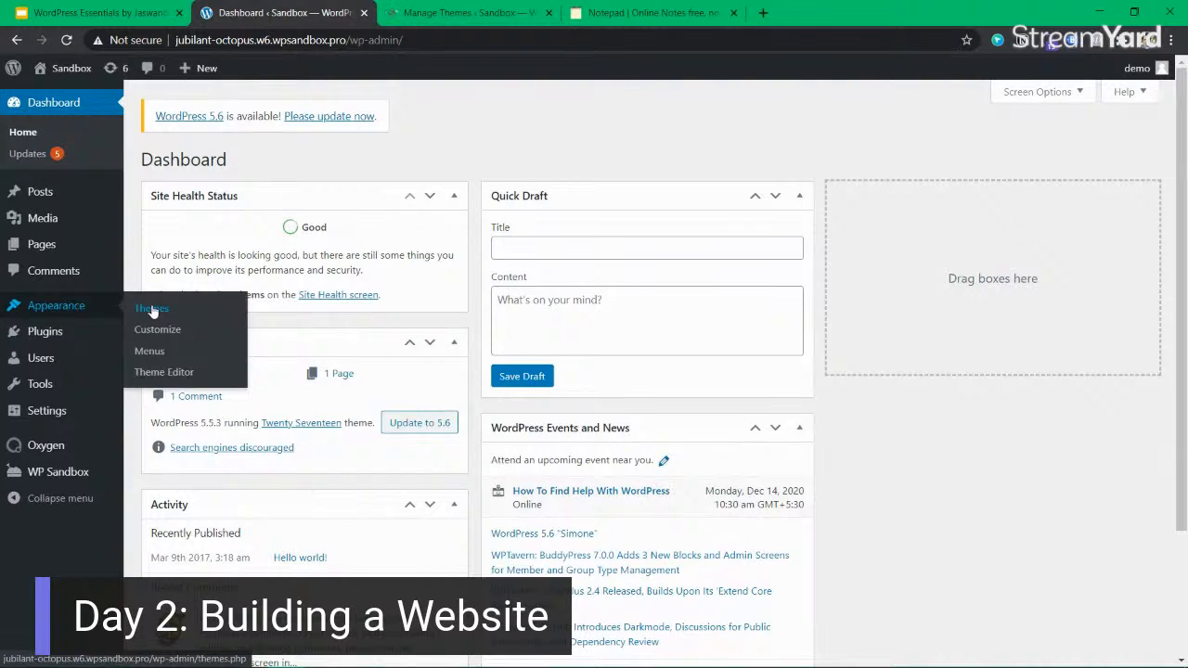
click(414, 15)
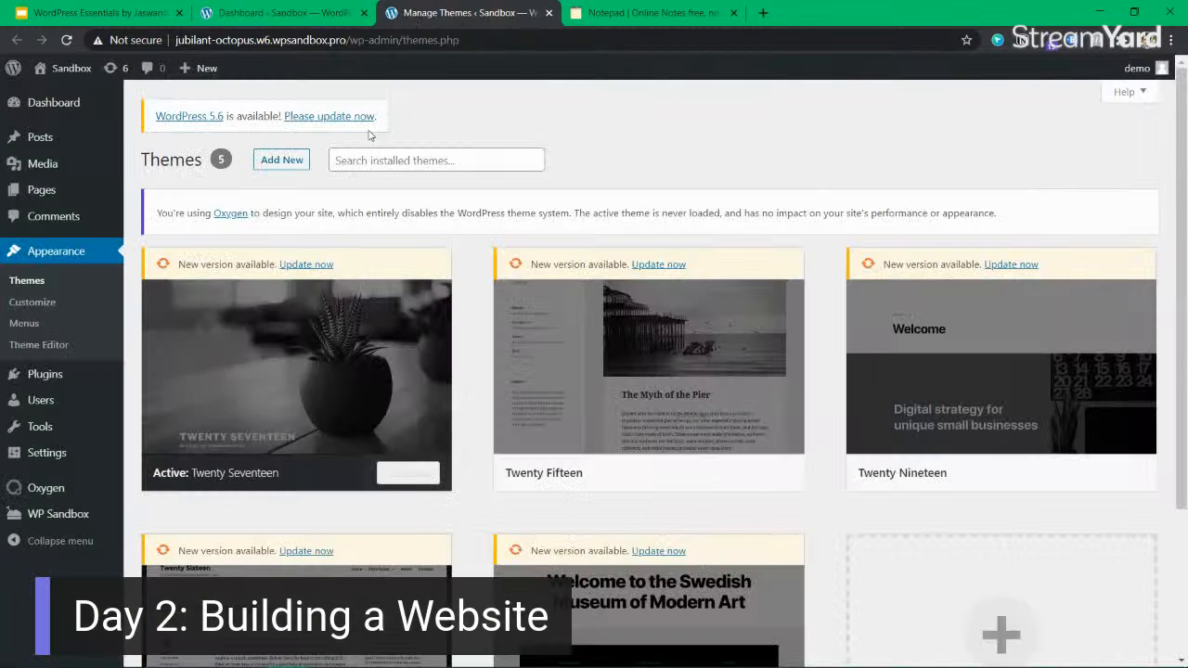
click(412, 160)
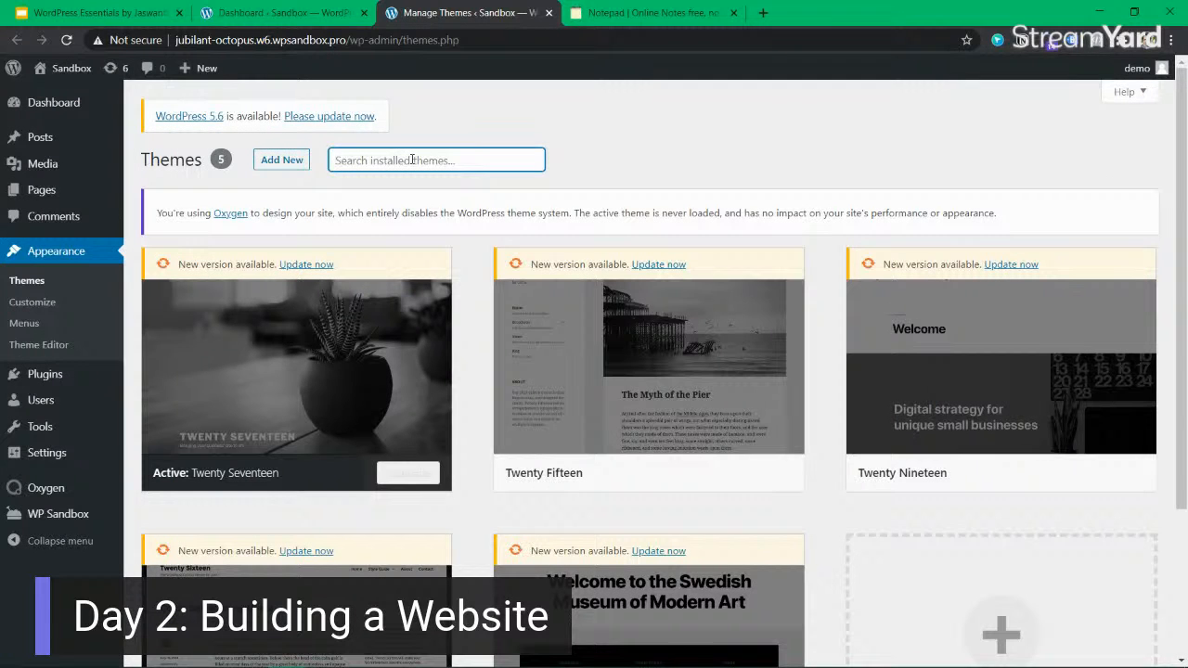
Start adding a new theme and search the theme directory for "Kadence".
click(281, 159)
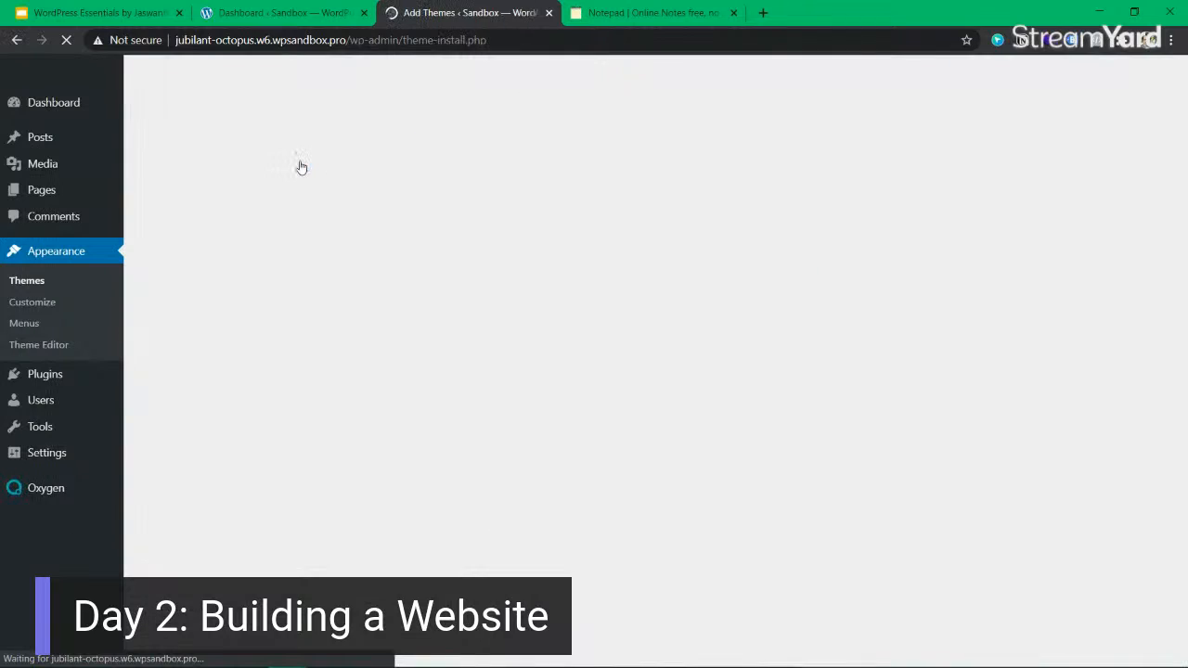
click(1097, 200)
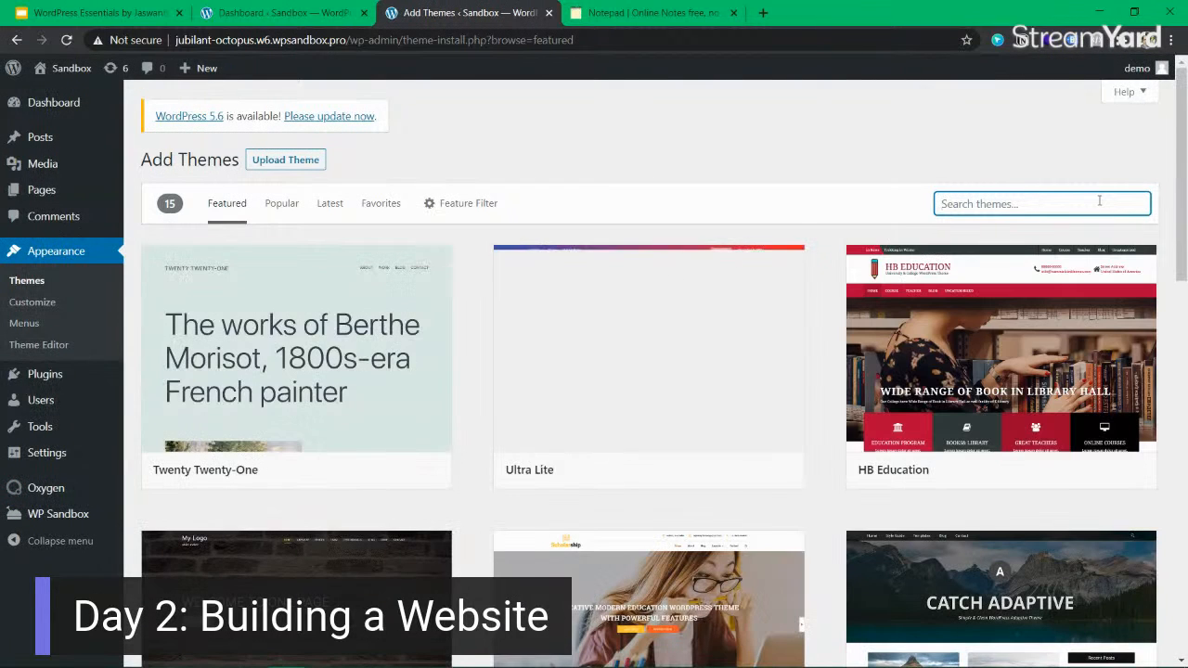
text(Kadence)
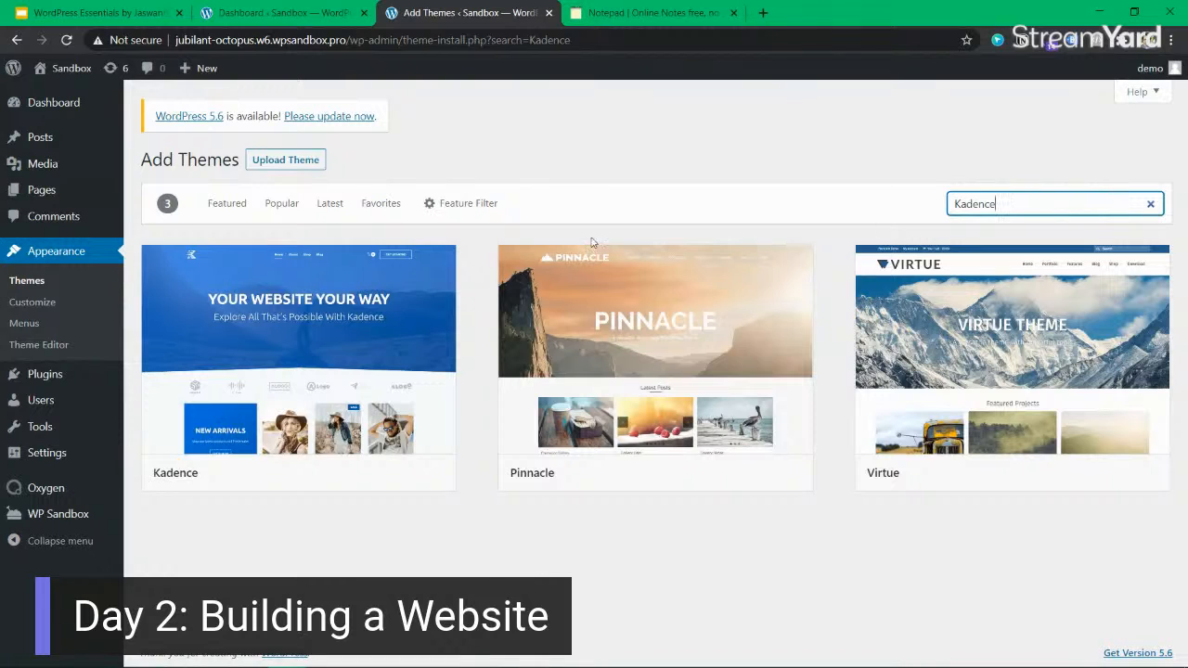
mouse_move(311, 306)
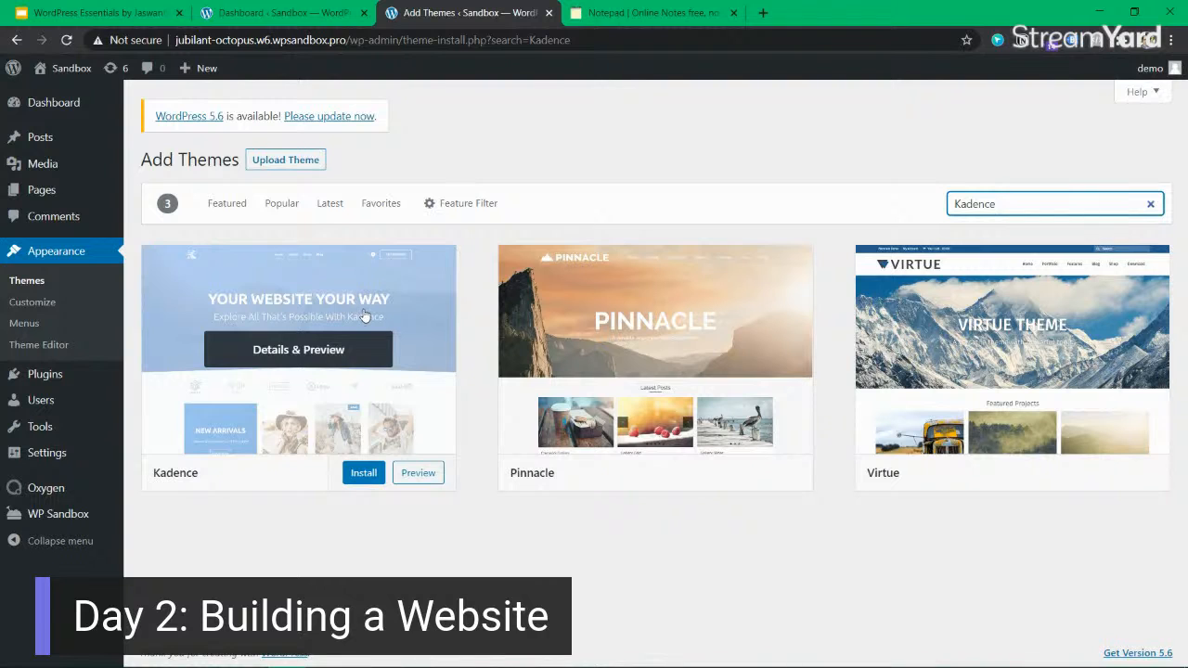
Return to the WordPress Essentials slides and advance past "Couple of words about Kadence" to the "Block based builder" slide.
click(136, 13)
click(731, 406)
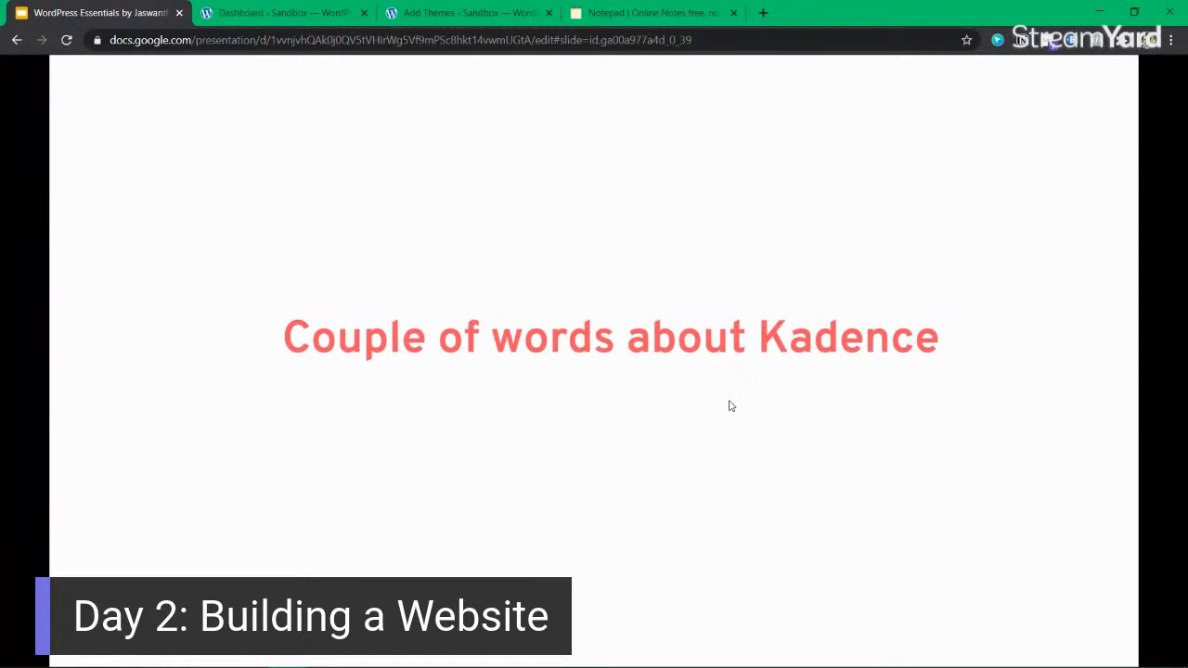
click(731, 405)
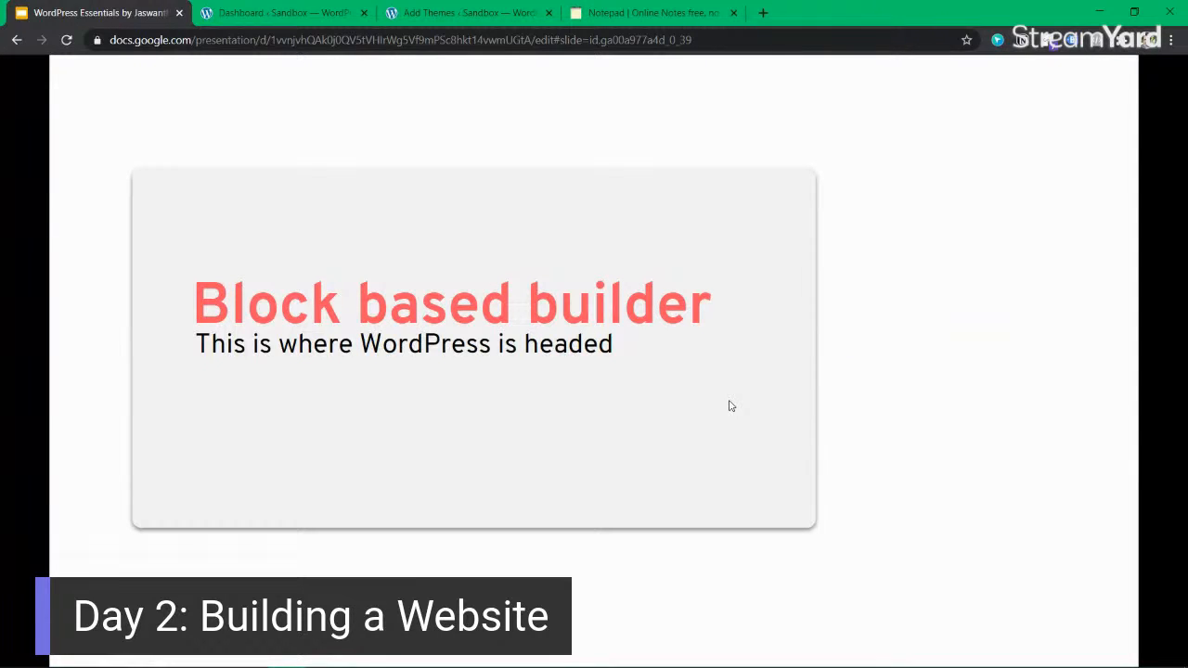
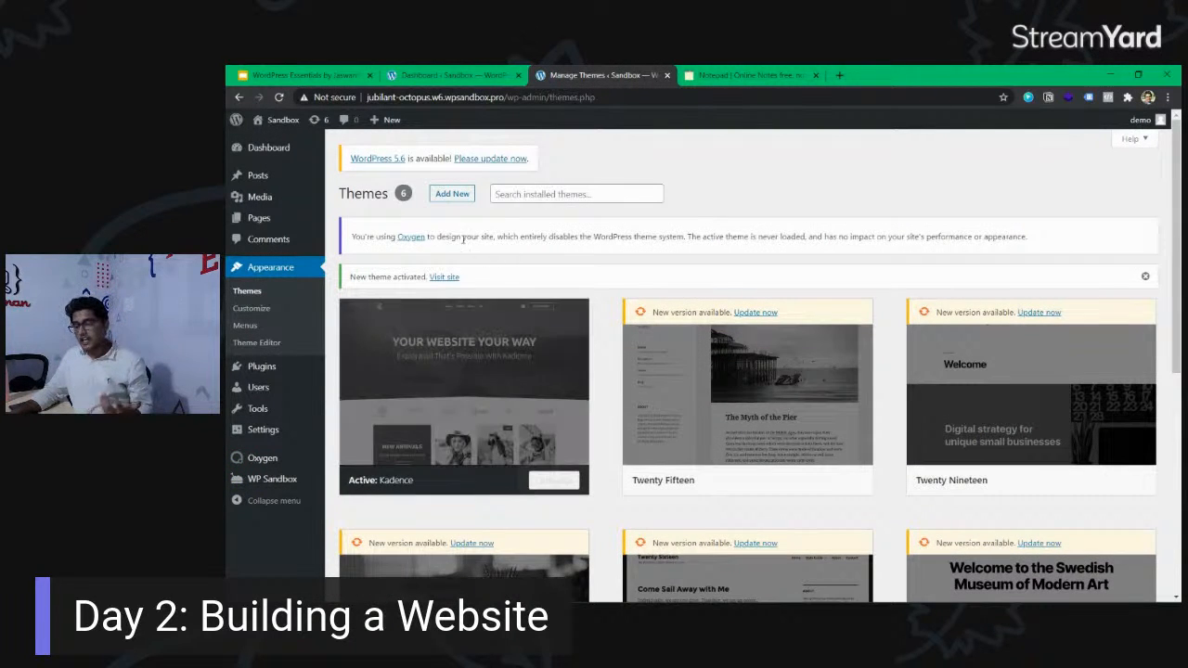
Highlight the notice on the themes page about Oxygen disabling the WordPress theme system.
drag(353, 237, 1048, 237)
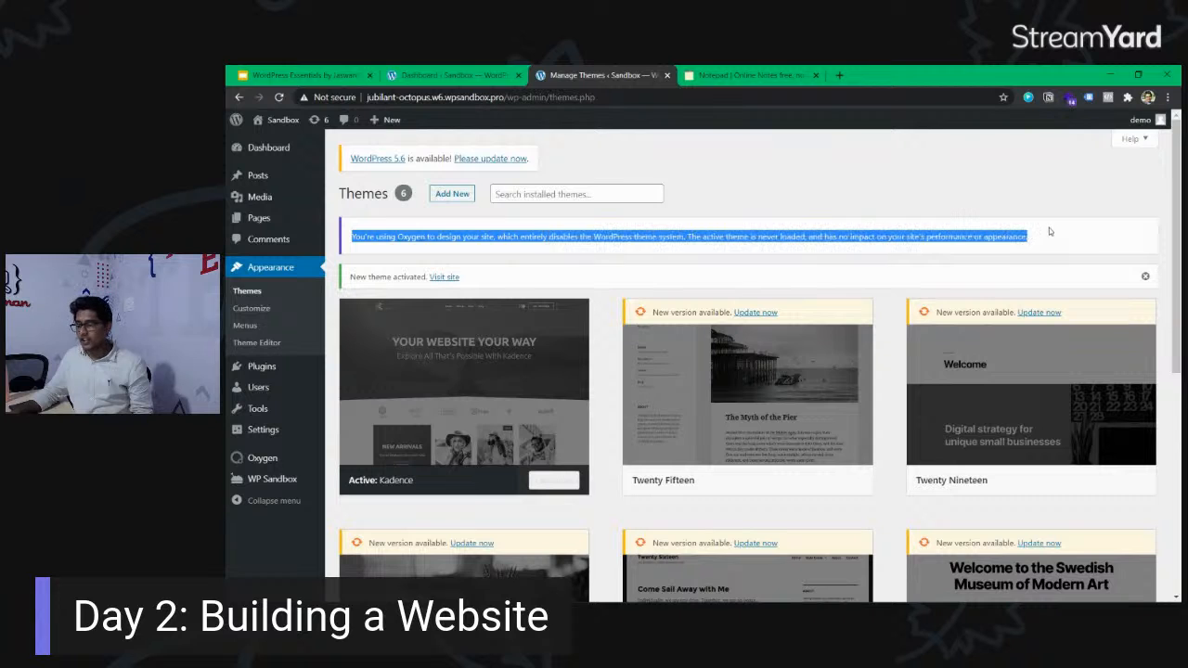
drag(1051, 239, 904, 237)
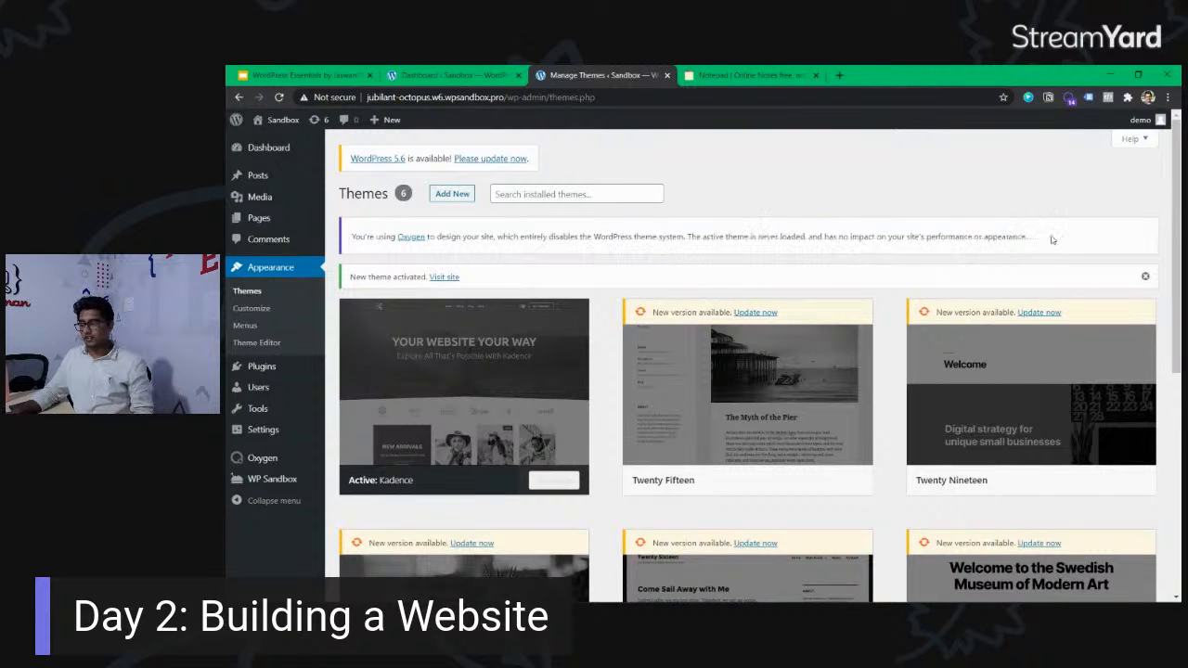
click(835, 234)
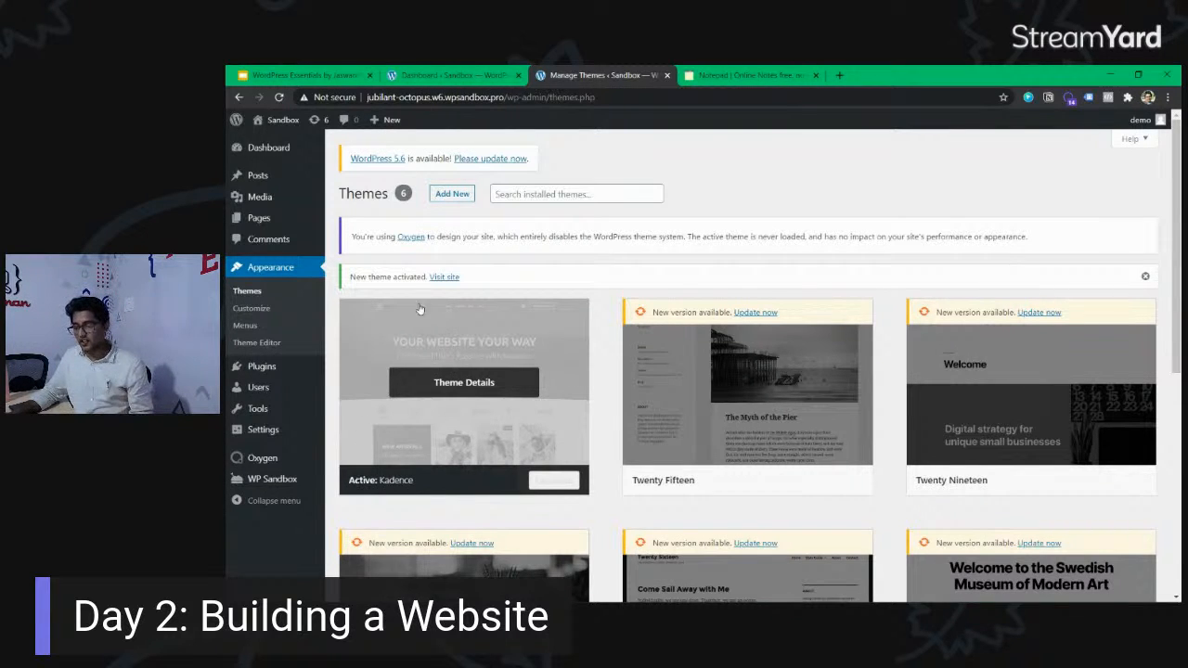
drag(484, 236, 1044, 243)
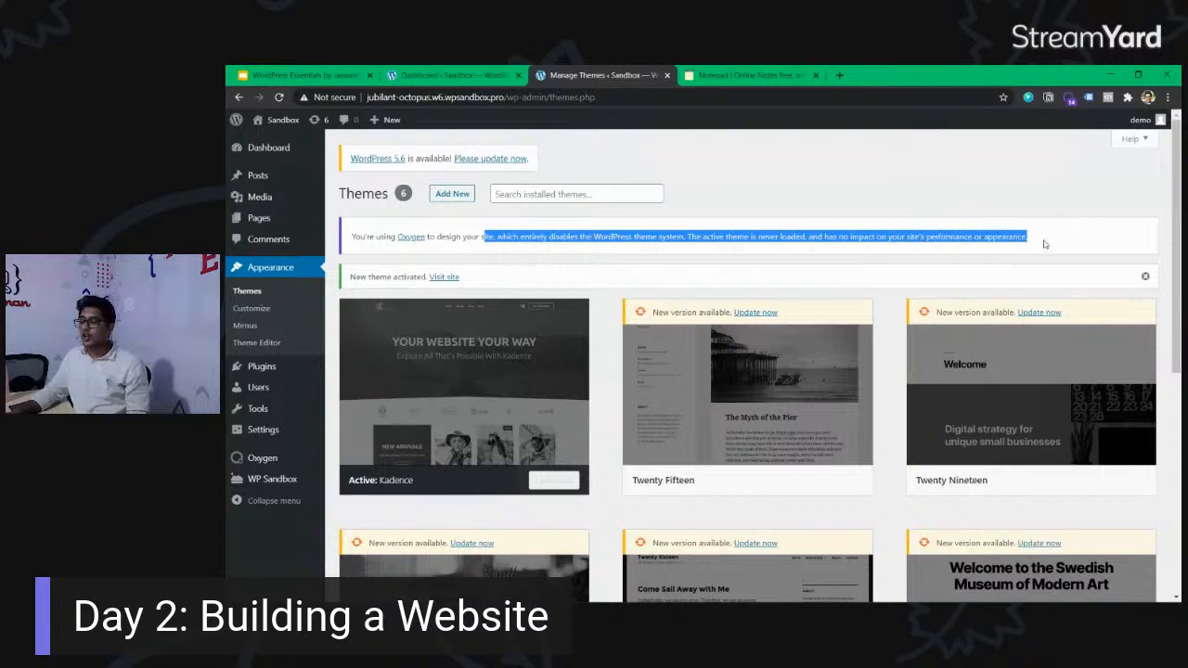
click(694, 239)
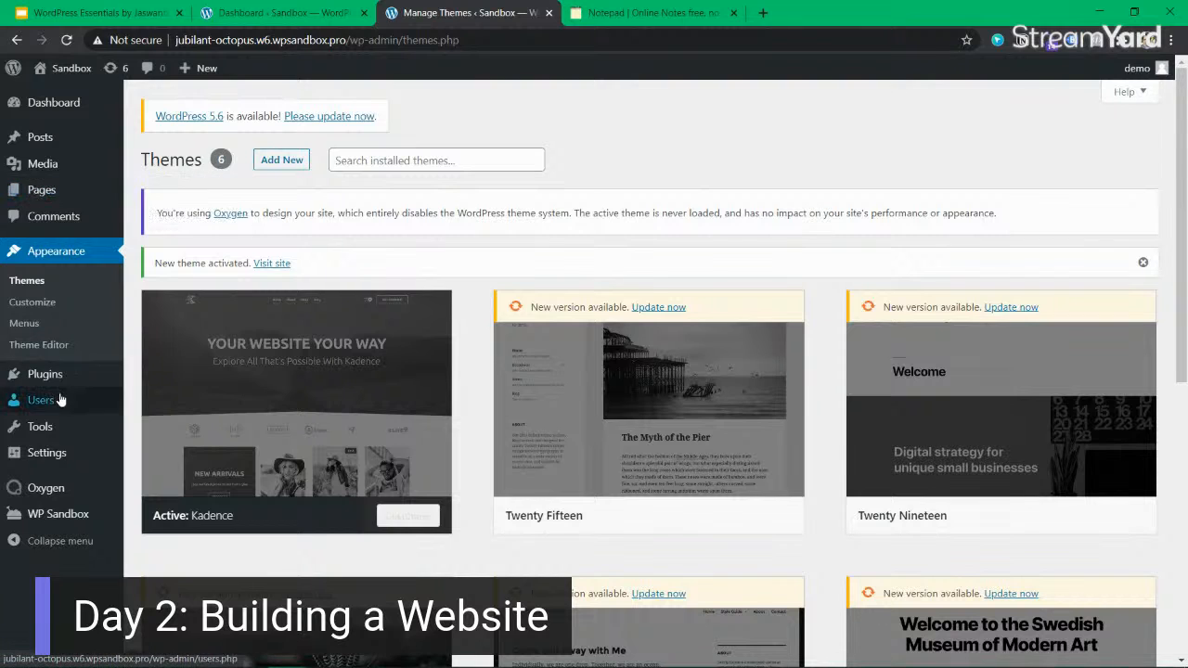
Open the installed plugins page in a separate browser tab and switch to it.
mouse_move(44, 374)
middle_click(182, 383)
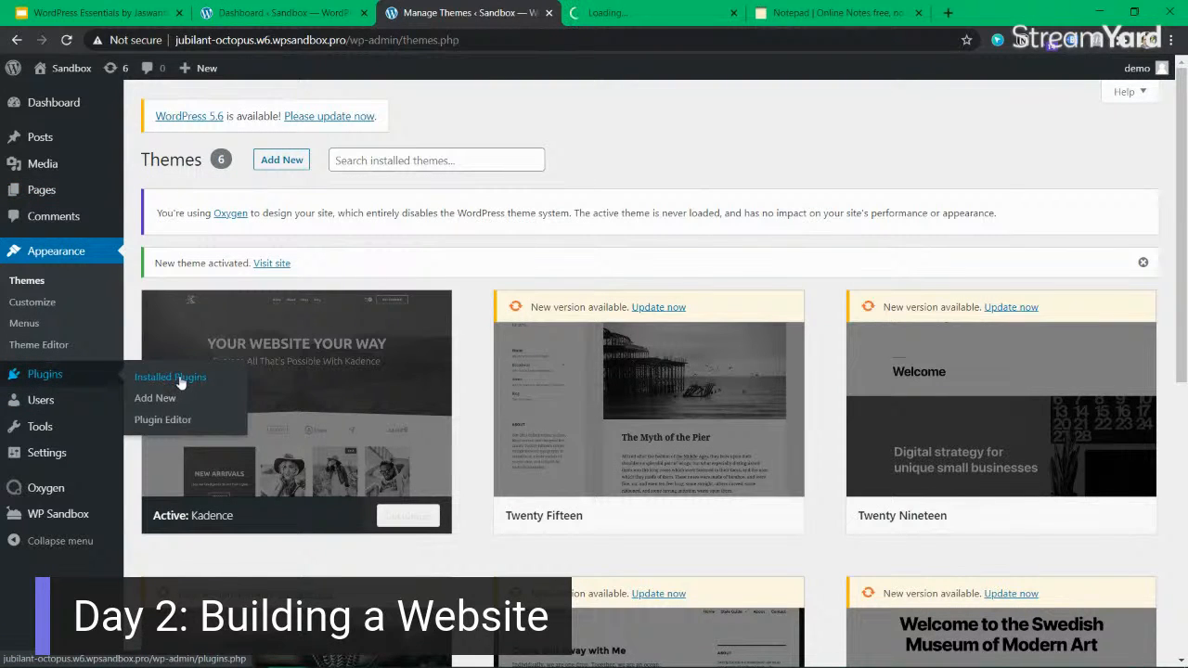
click(649, 16)
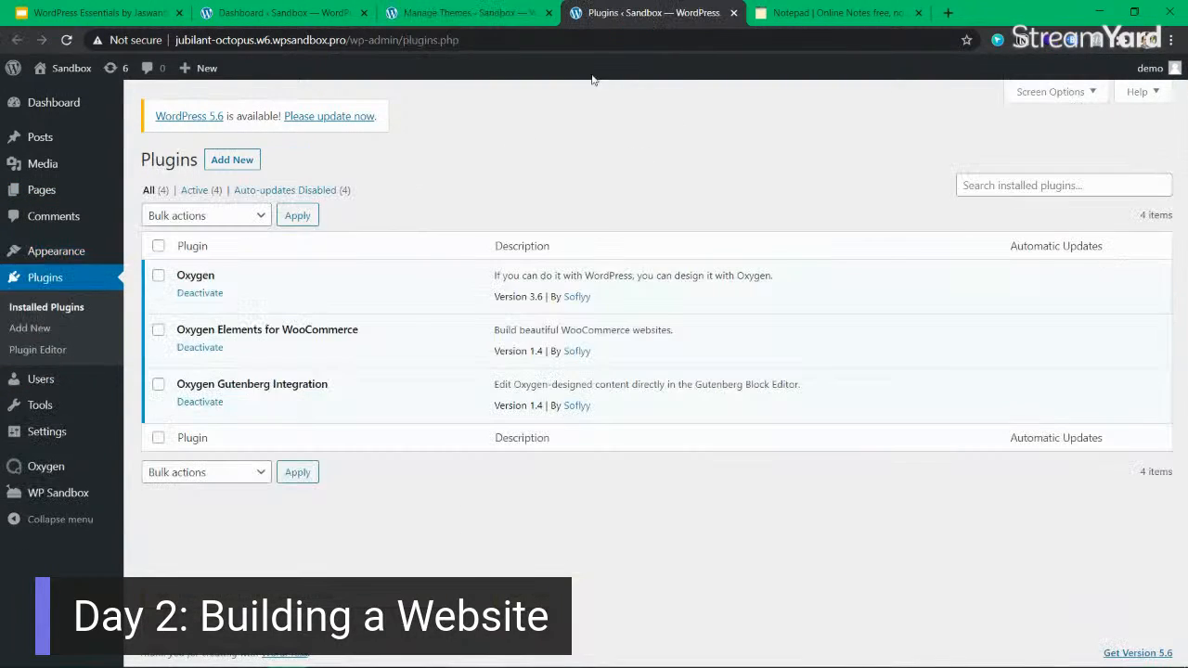
Select all listed plugins, including Oxygen and its two add-ons, and deactivate them with a single bulk action.
click(158, 247)
click(230, 217)
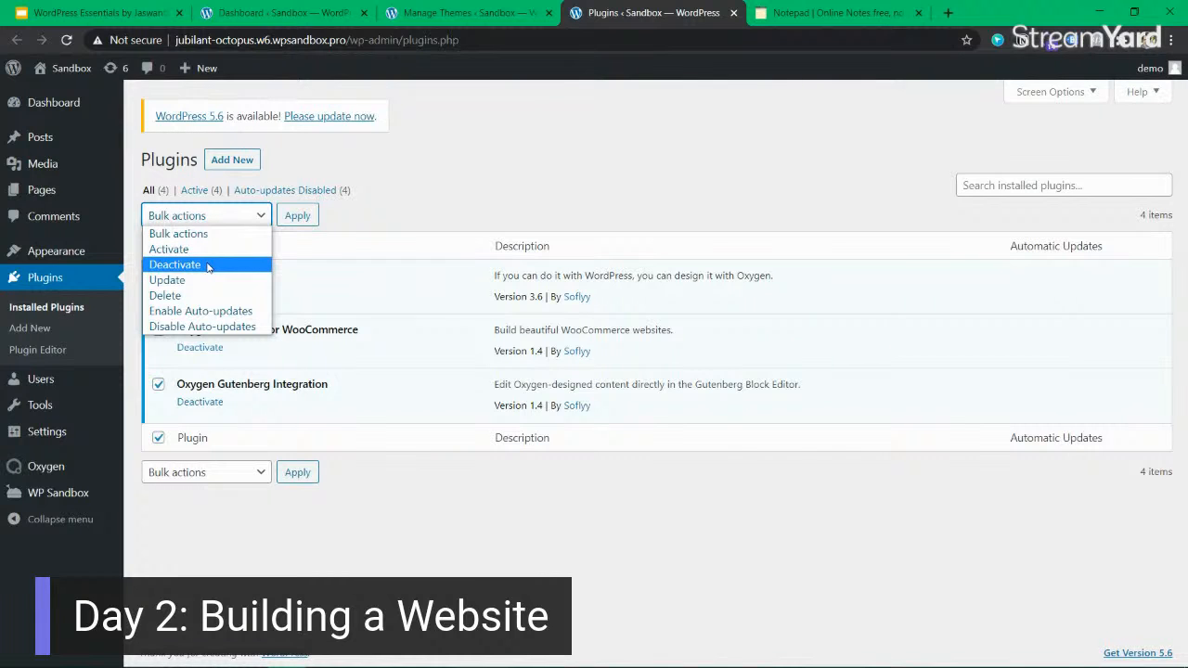
click(216, 248)
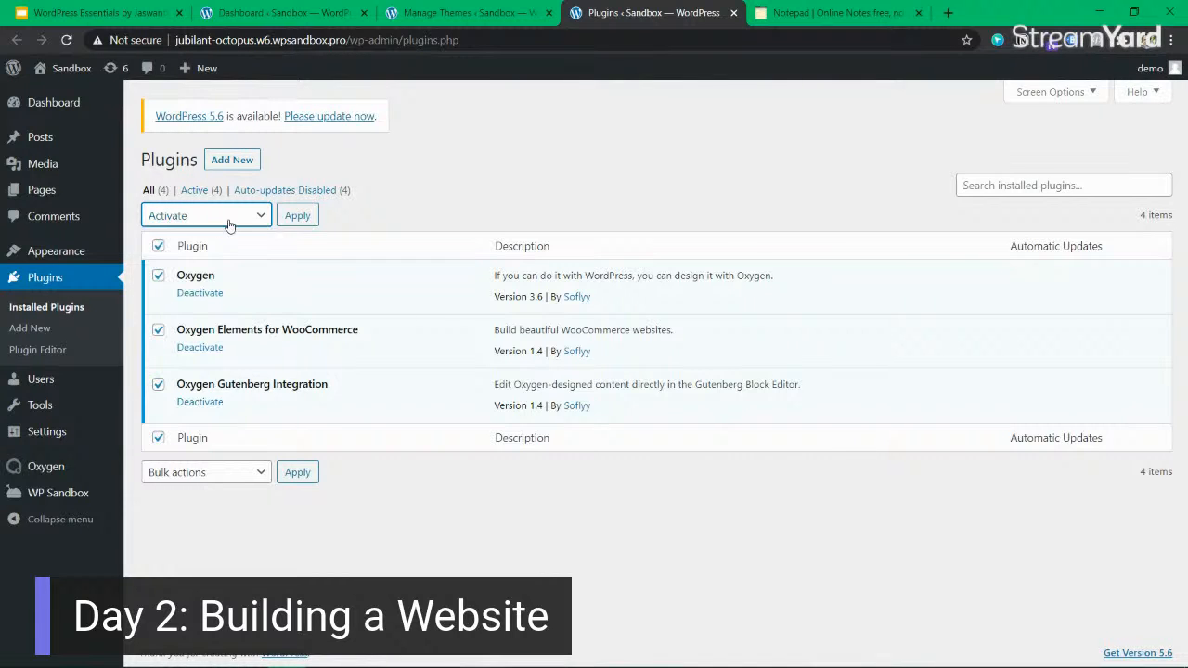
click(228, 221)
click(212, 264)
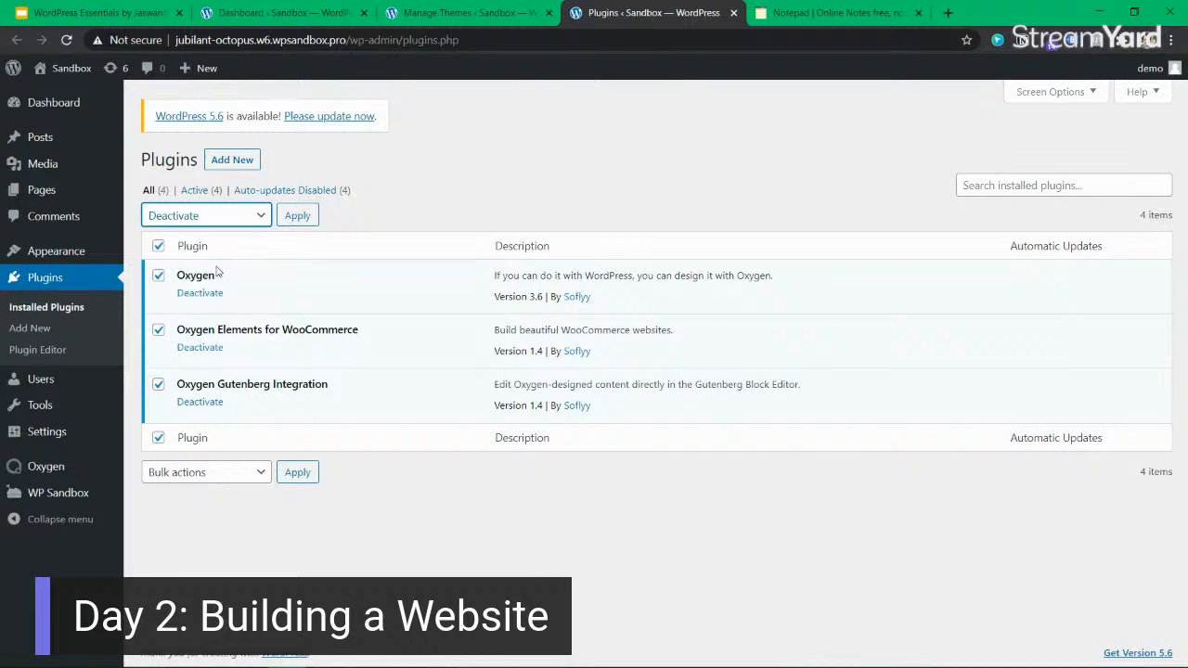
click(295, 215)
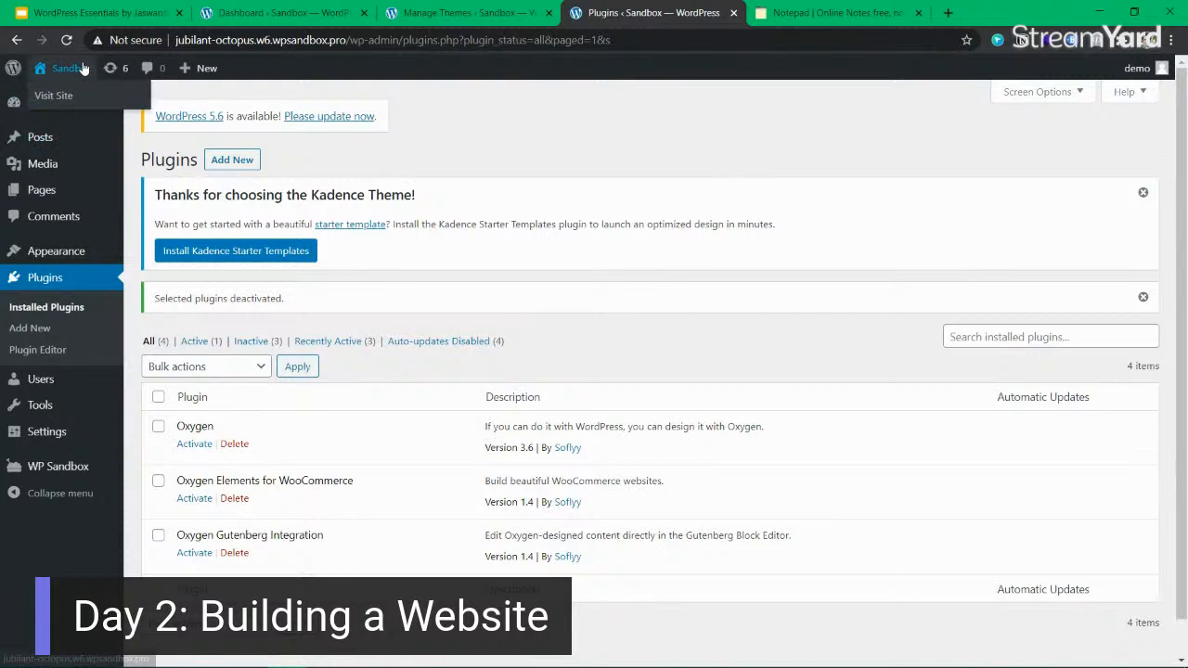
Open the themes page in a separate browser tab, highlight the Kadence notice and install Kadence Starter Templates from it.
ctrl+click(82, 258)
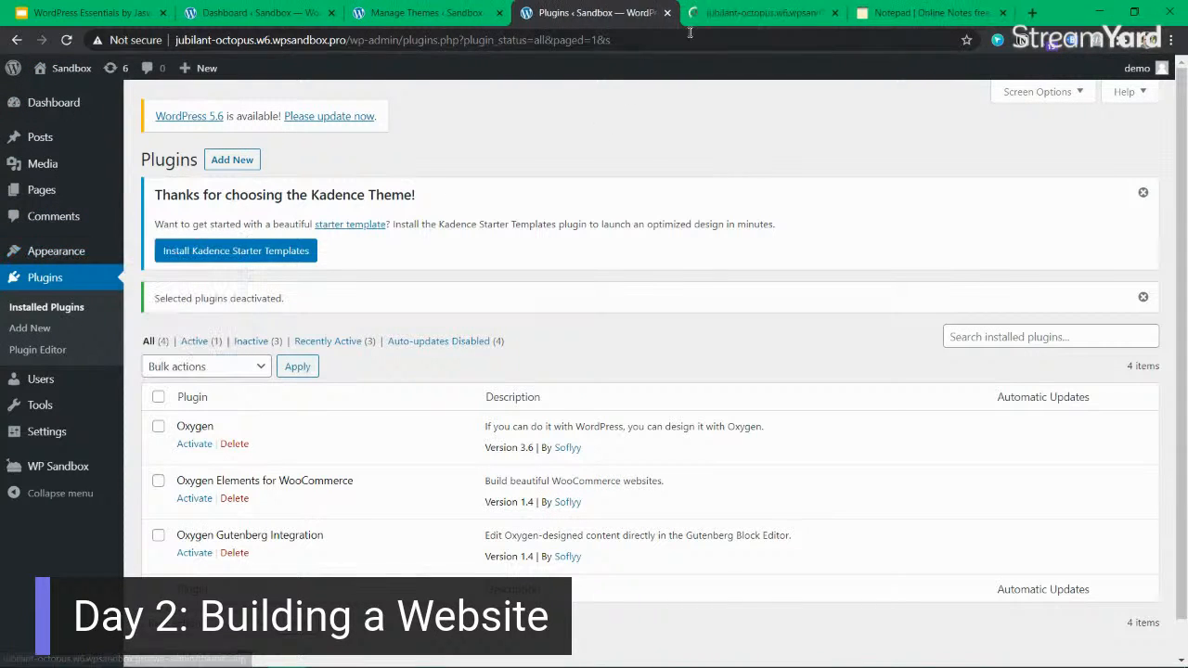
click(766, 14)
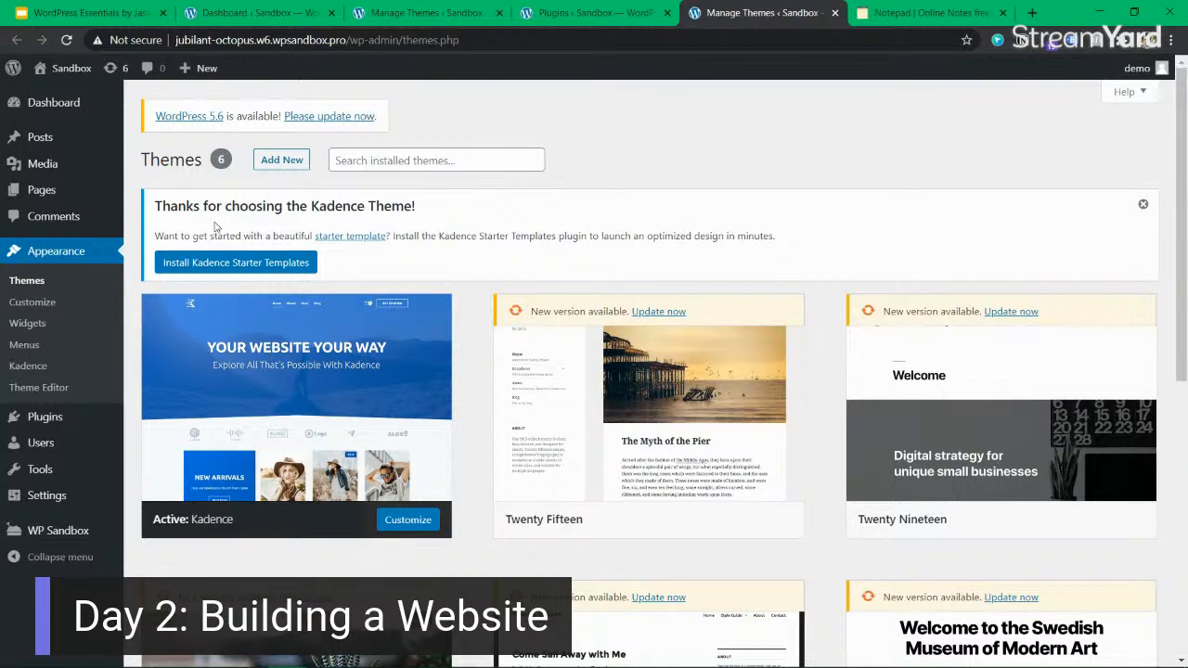
drag(183, 234, 664, 236)
drag(897, 238, 588, 238)
drag(588, 239, 838, 243)
click(838, 243)
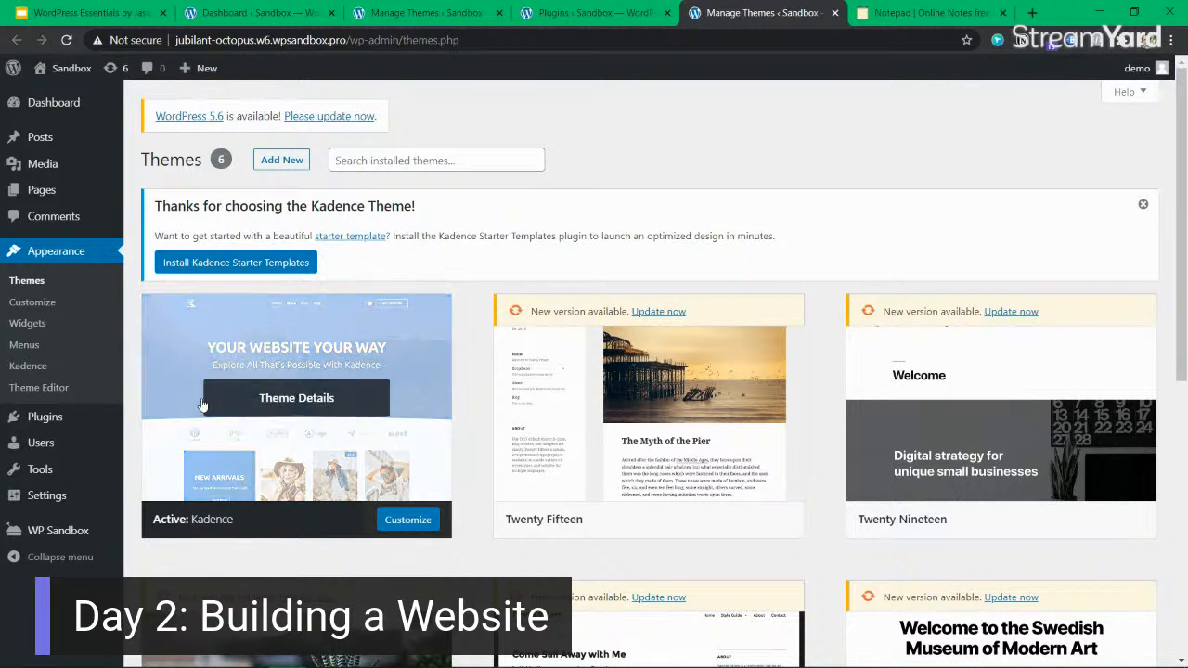
click(269, 266)
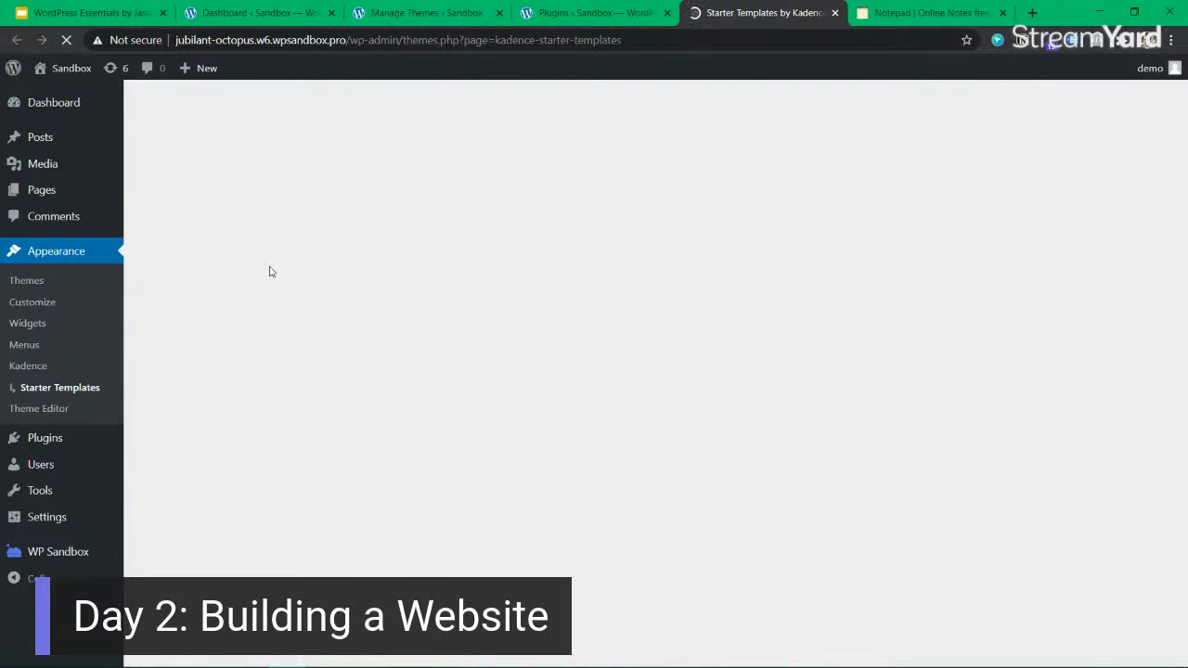
Point out the "Choose a Builder" heading and choose Gutenberg as the builder for the starter templates.
drag(732, 300, 584, 299)
click(587, 312)
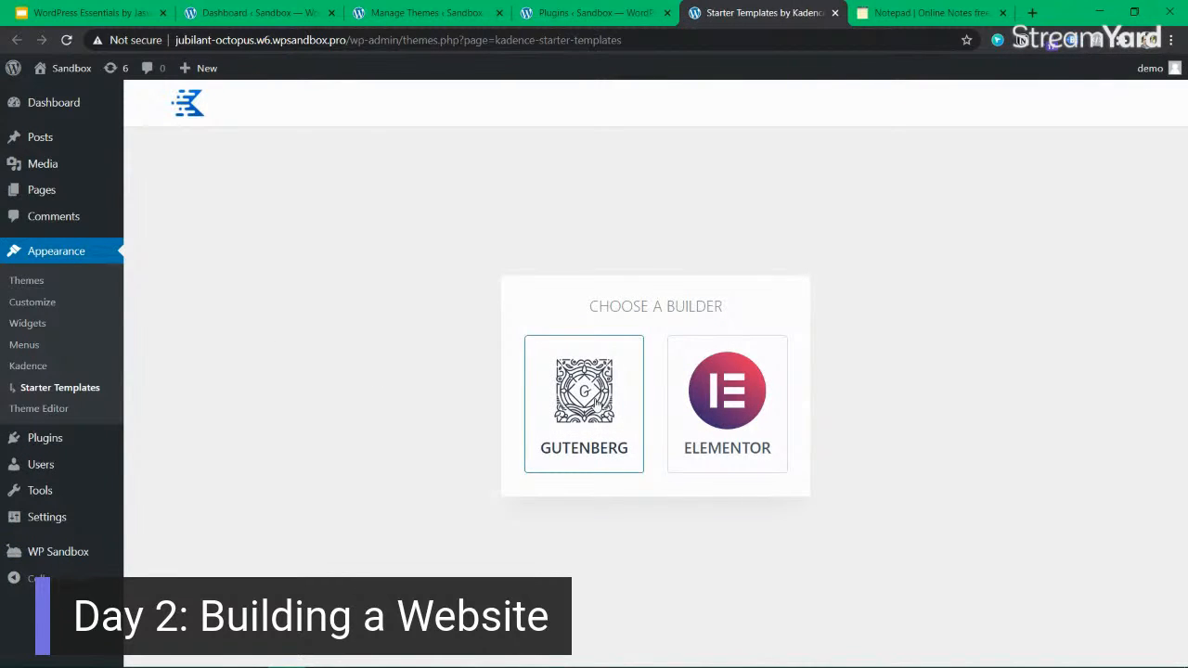
drag(726, 305, 620, 303)
click(716, 298)
click(639, 303)
click(655, 305)
click(584, 420)
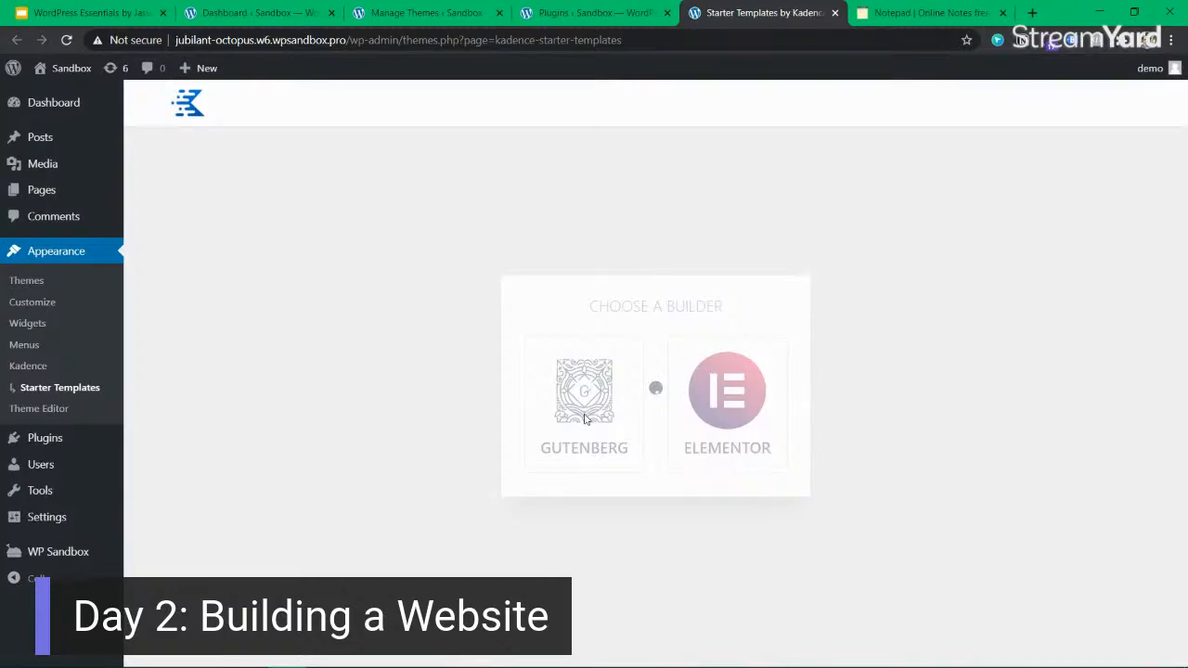
Browse the Kadence starter template gallery and open the preview of the Real Estate template.
scroll(825, 326, down, 5)
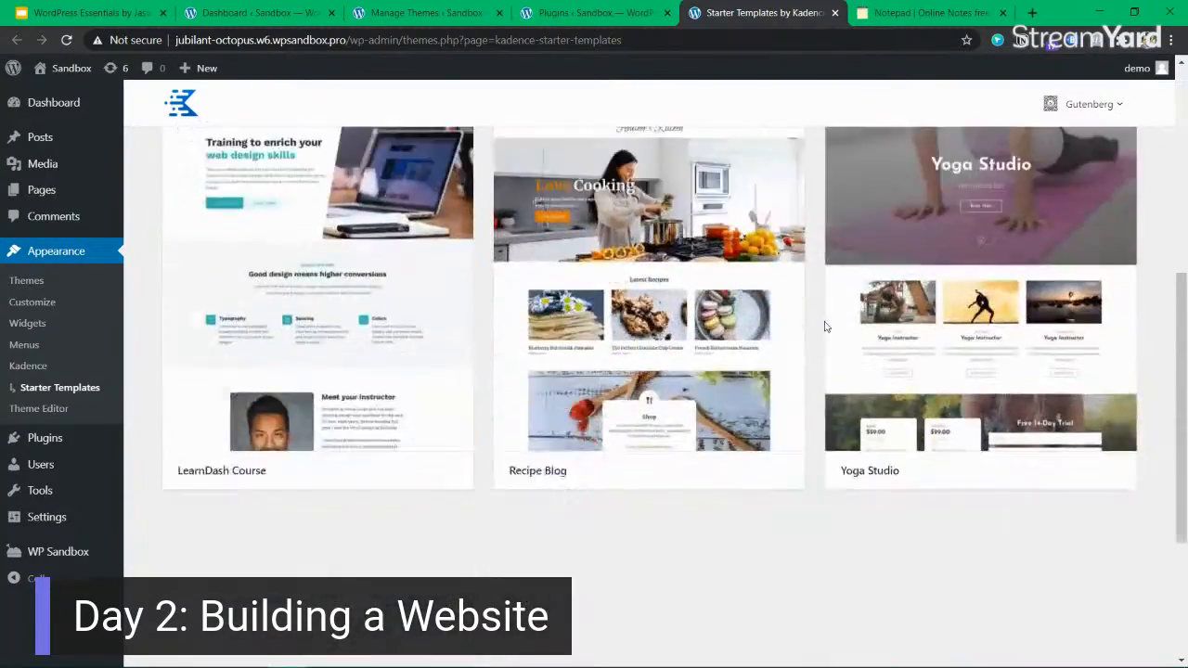
scroll(825, 326, down, 3)
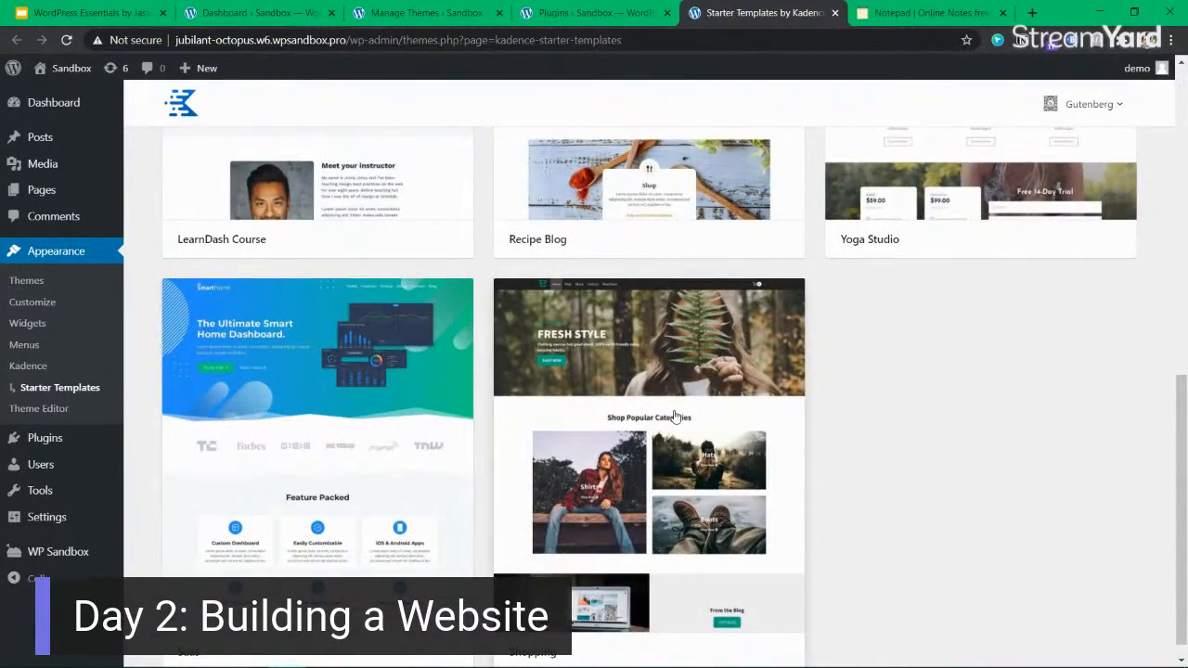
scroll(675, 417, up, 8)
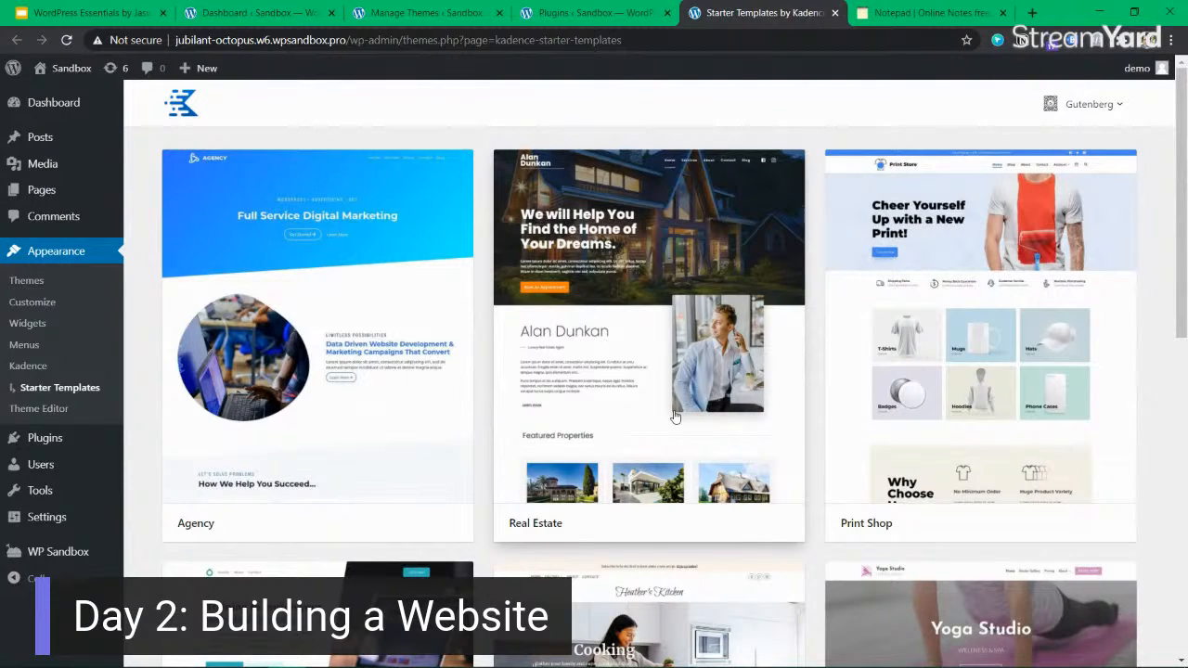
scroll(675, 417, down, 3)
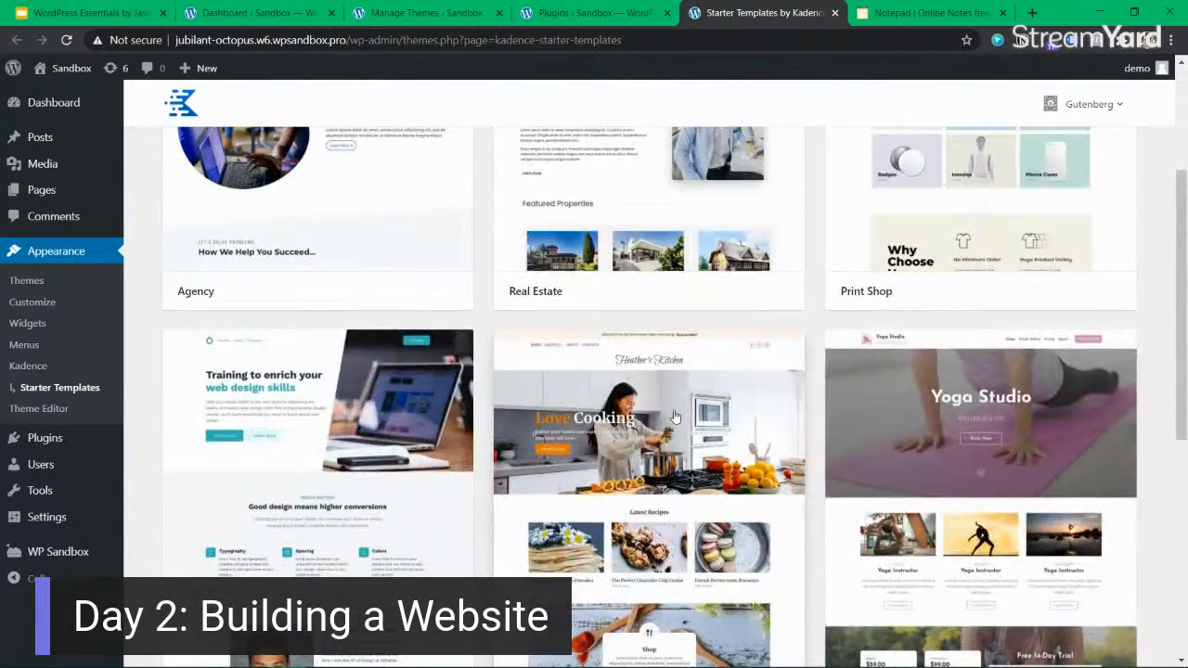
scroll(675, 416, down, 3)
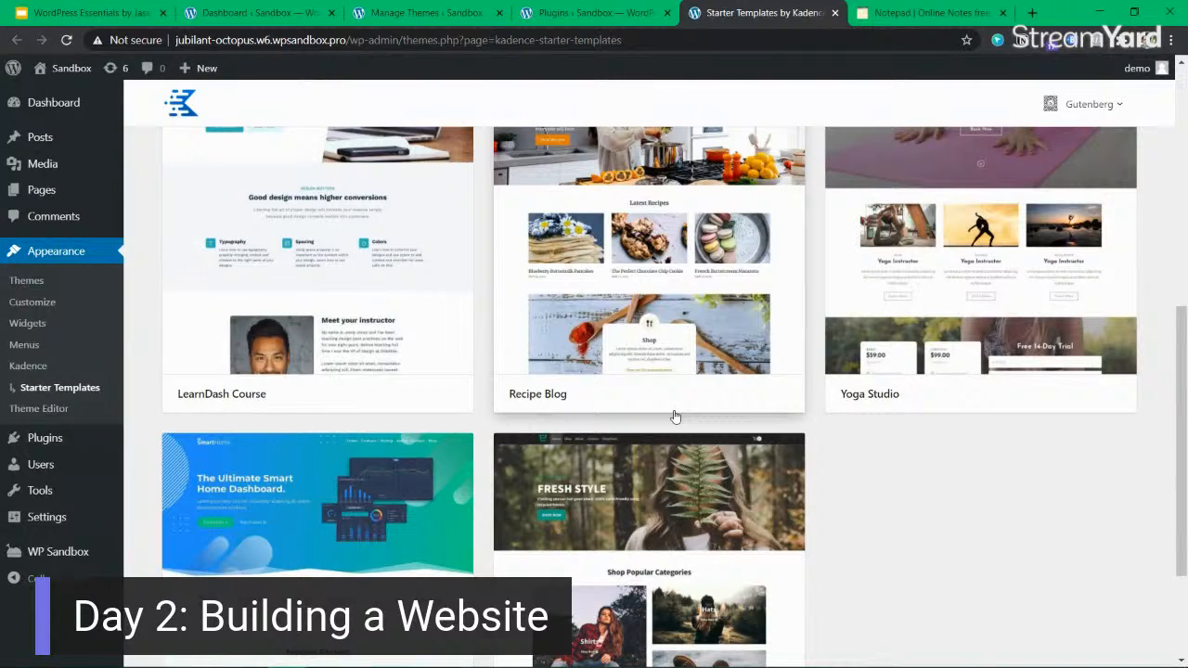
scroll(675, 416, up, 6)
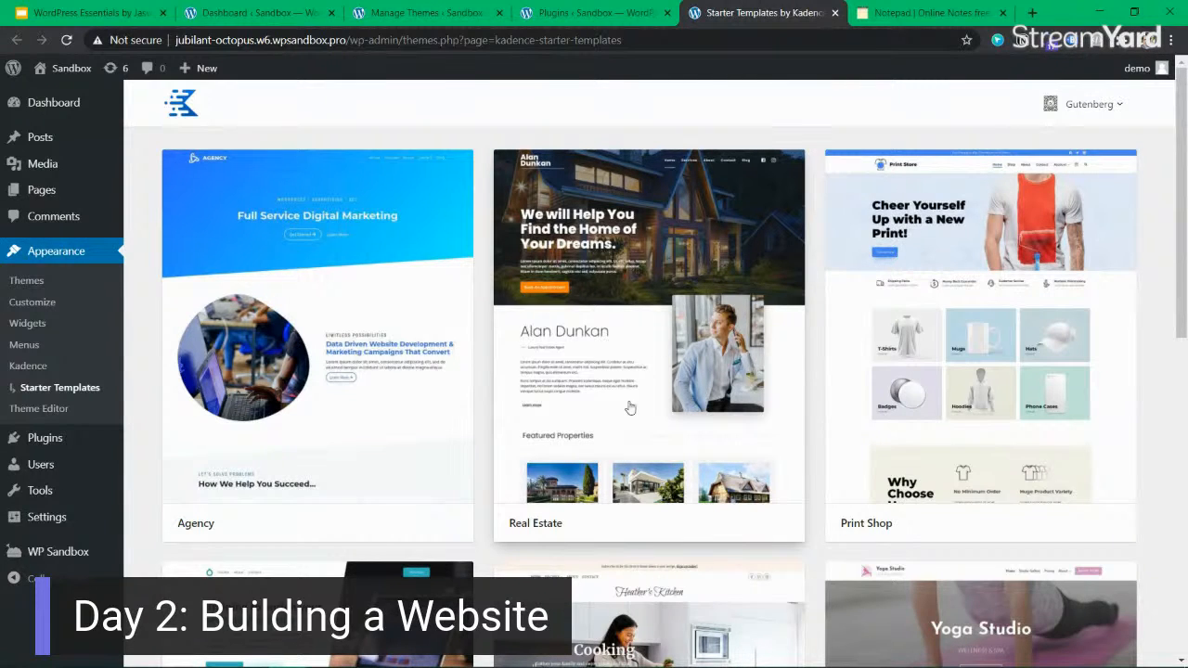
click(700, 288)
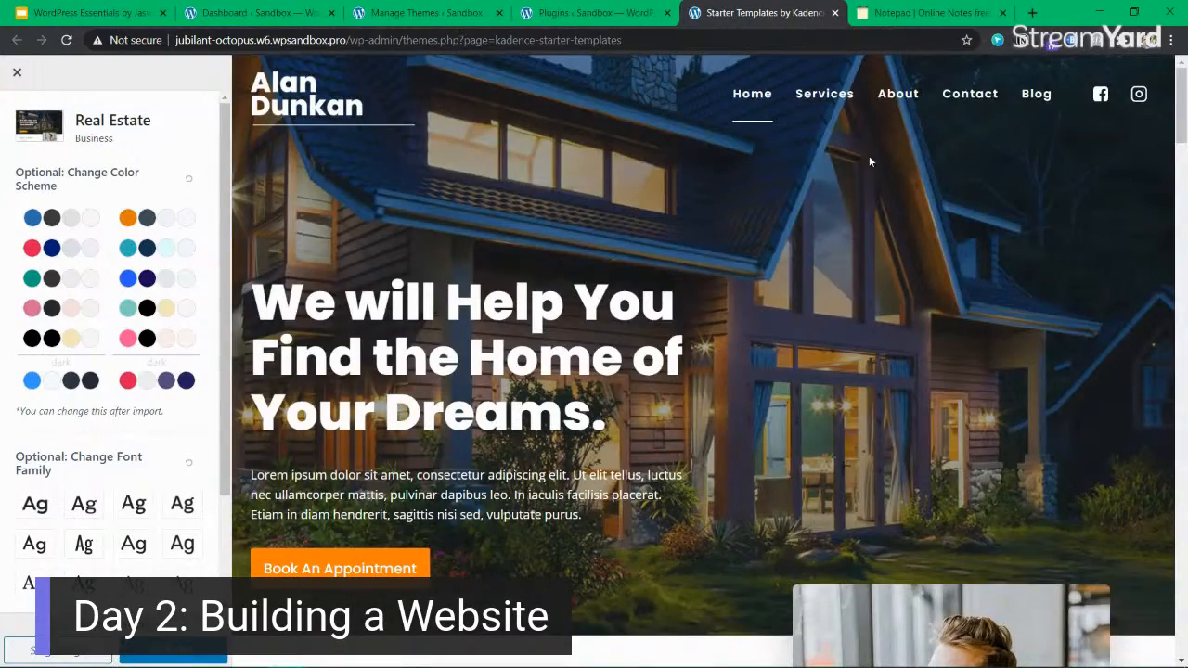
Look through the Real Estate template's Home page and its Services page in the preview.
mouse_move(1181, 121)
mouse_down()
mouse_move(1183, 566)
mouse_move(1173, 102)
mouse_up()
scroll(620, 330, down, 3)
scroll(631, 331, up, 3)
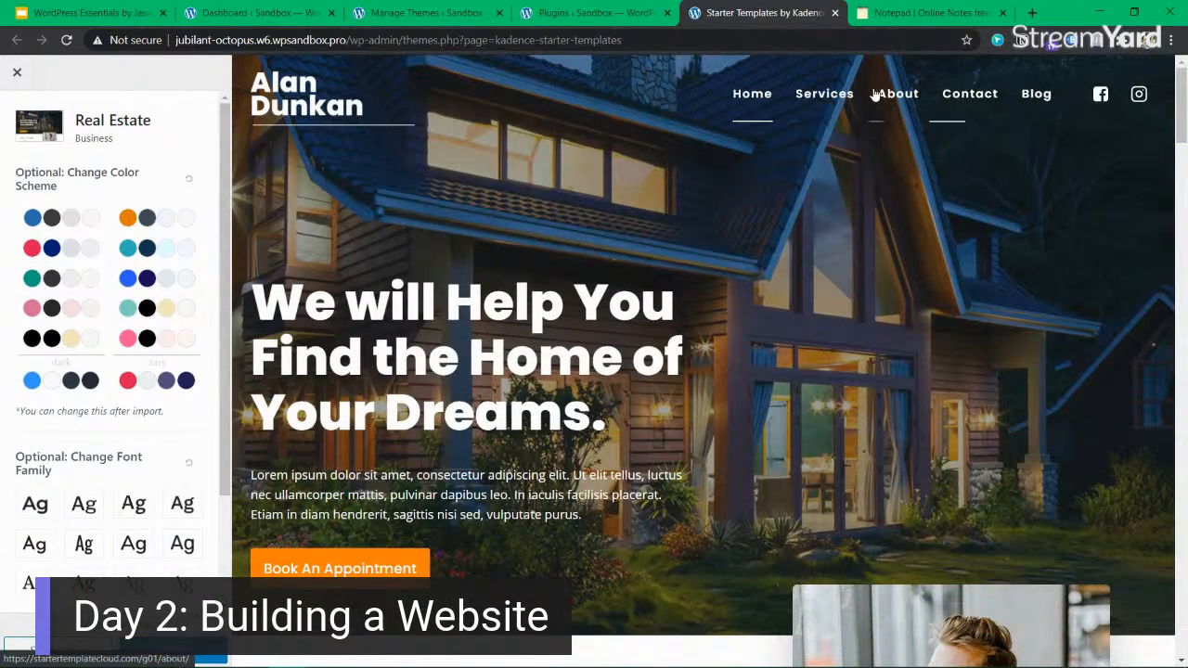
click(837, 97)
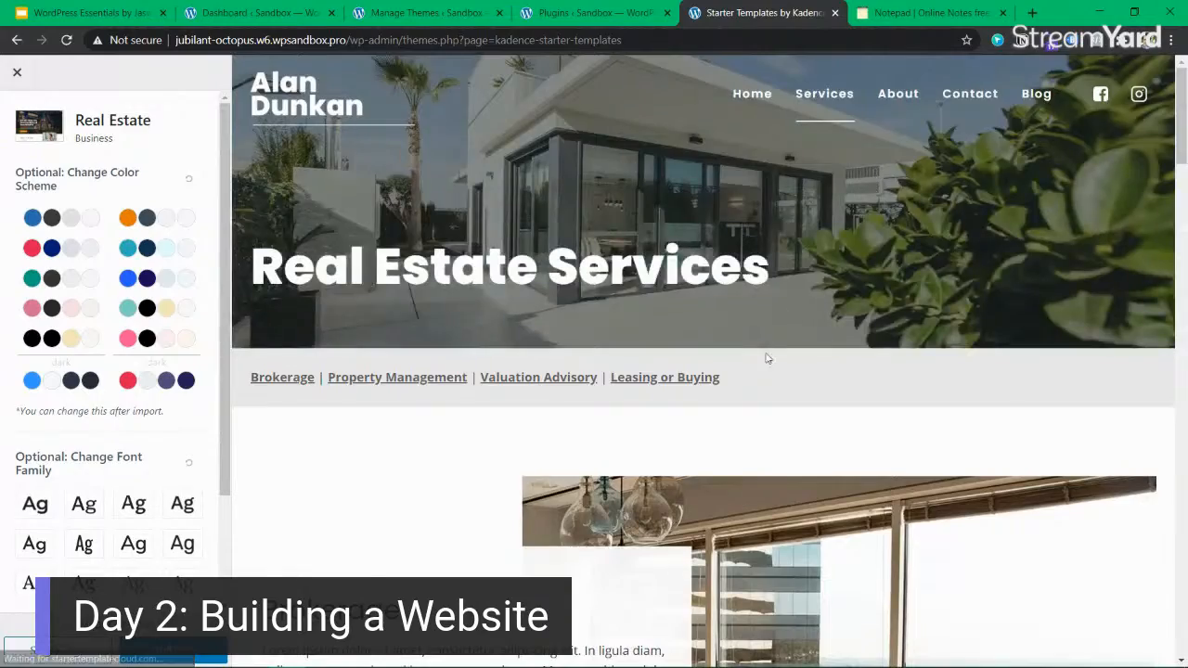
scroll(766, 354, down, 15)
scroll(766, 361, up, 15)
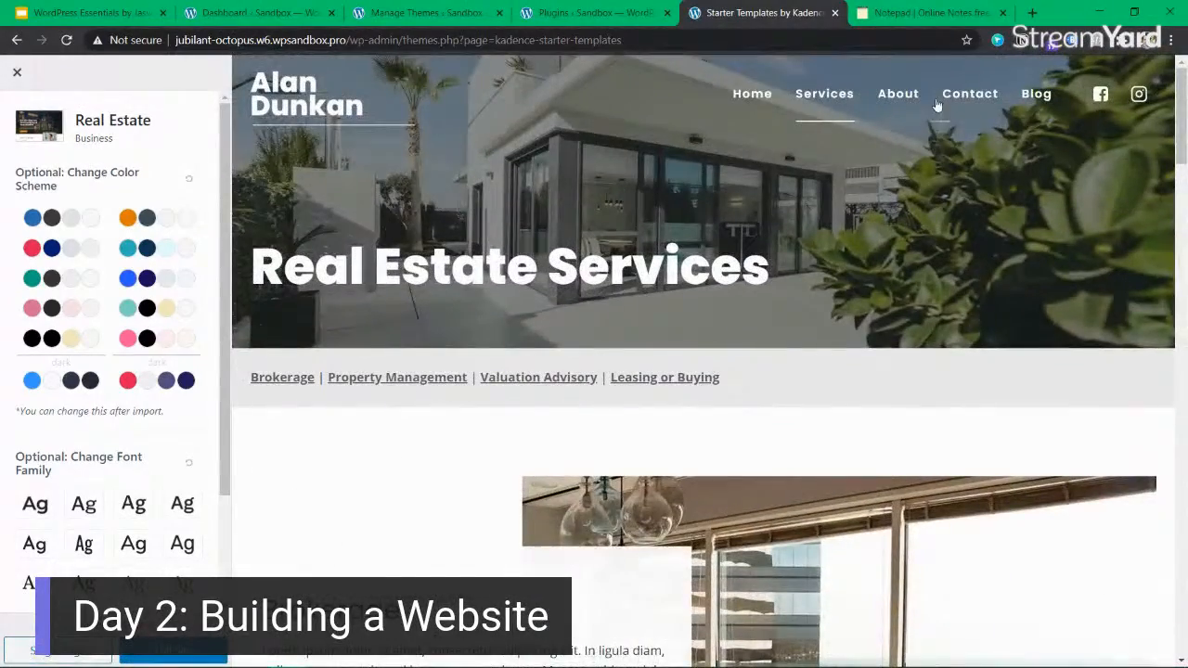
Look through the template's About page and highlight the orange "The Best Luxury Real Estate" line above "Work With Us".
click(897, 95)
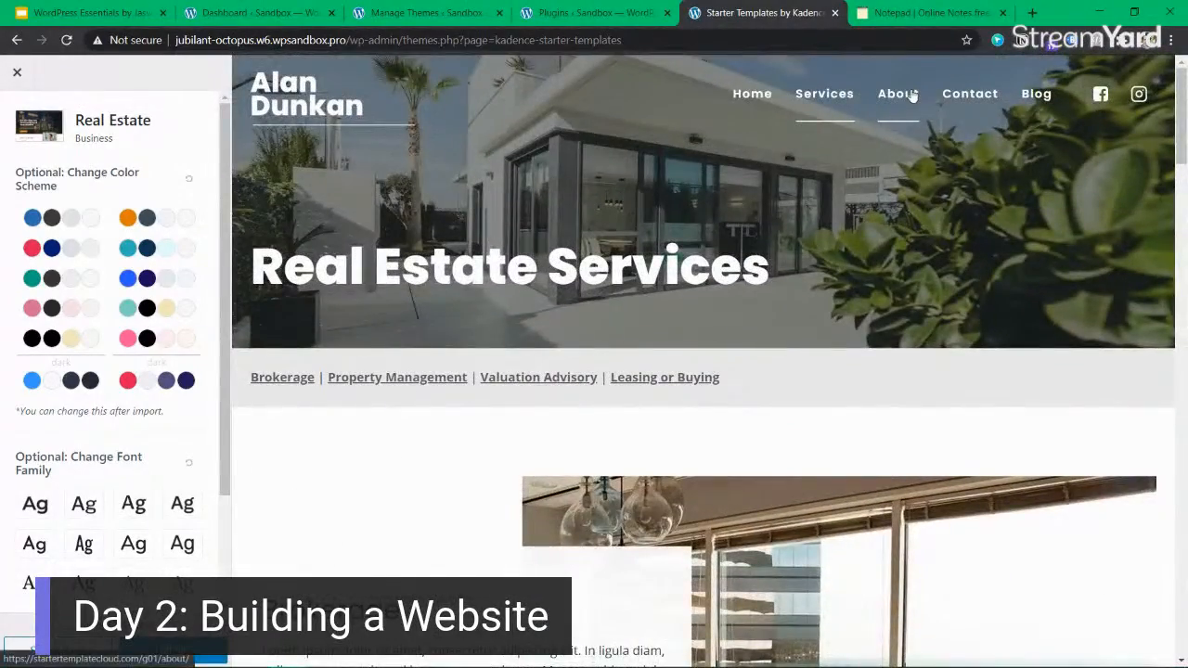
scroll(758, 307, down, 3)
scroll(759, 308, down, 10)
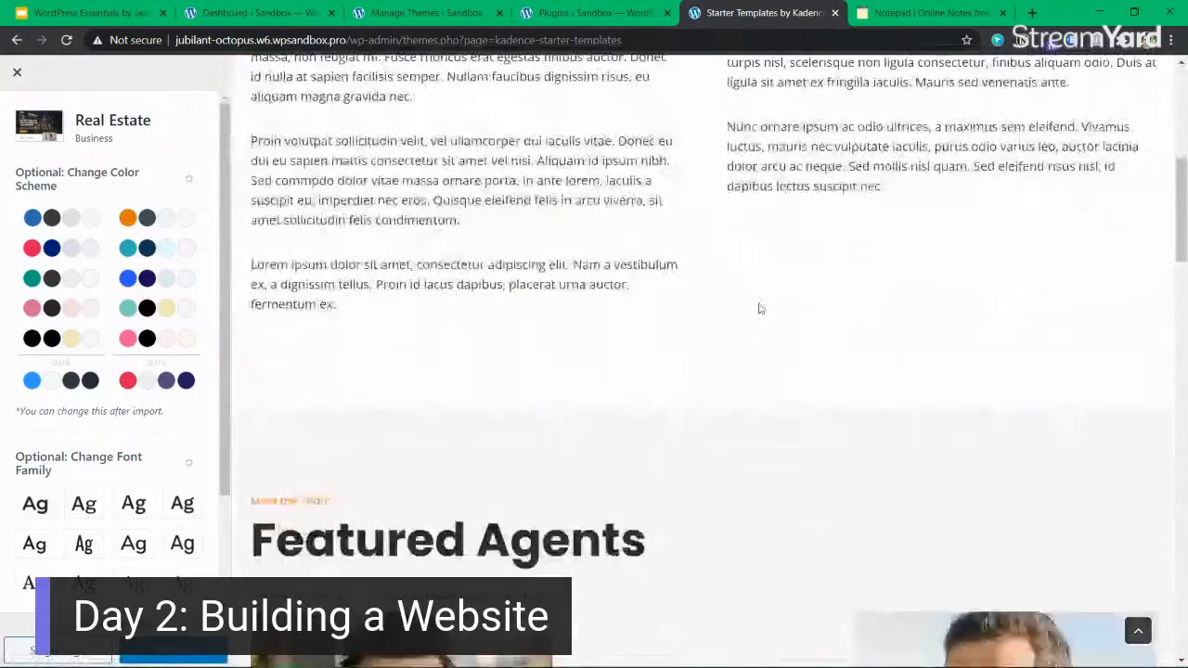
scroll(759, 309, down, 10)
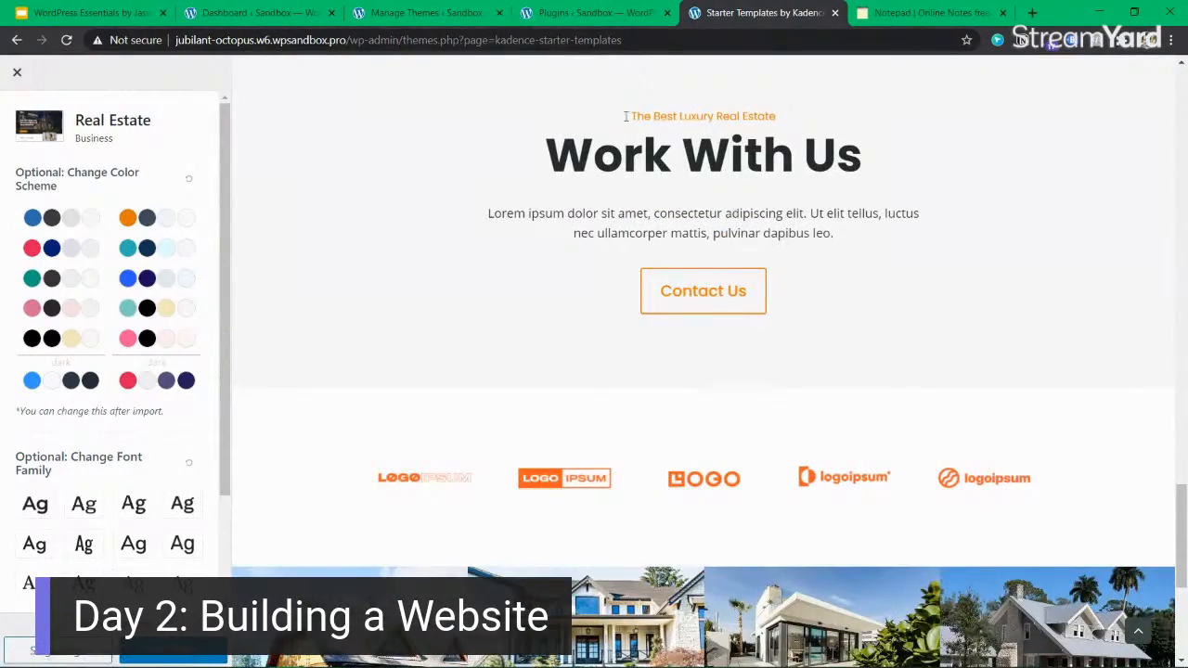
scroll(656, 249, up, 1)
drag(626, 196, 803, 189)
click(804, 191)
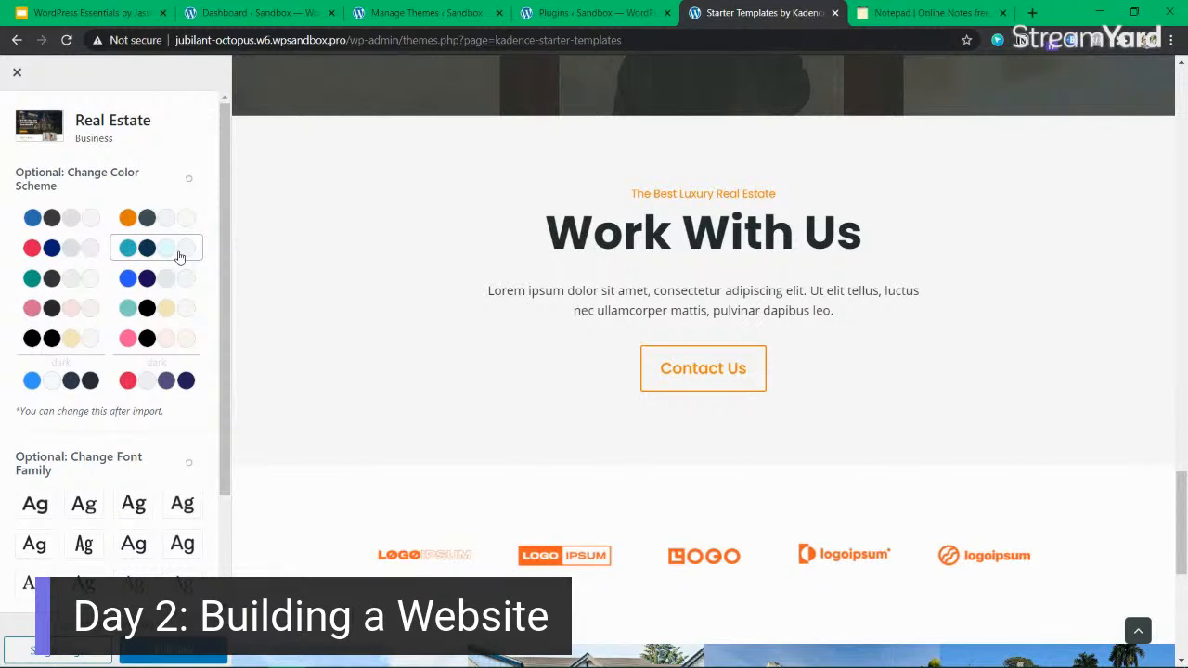
Apply the green color scheme to the Real Estate template and check its accents on the About page.
click(72, 281)
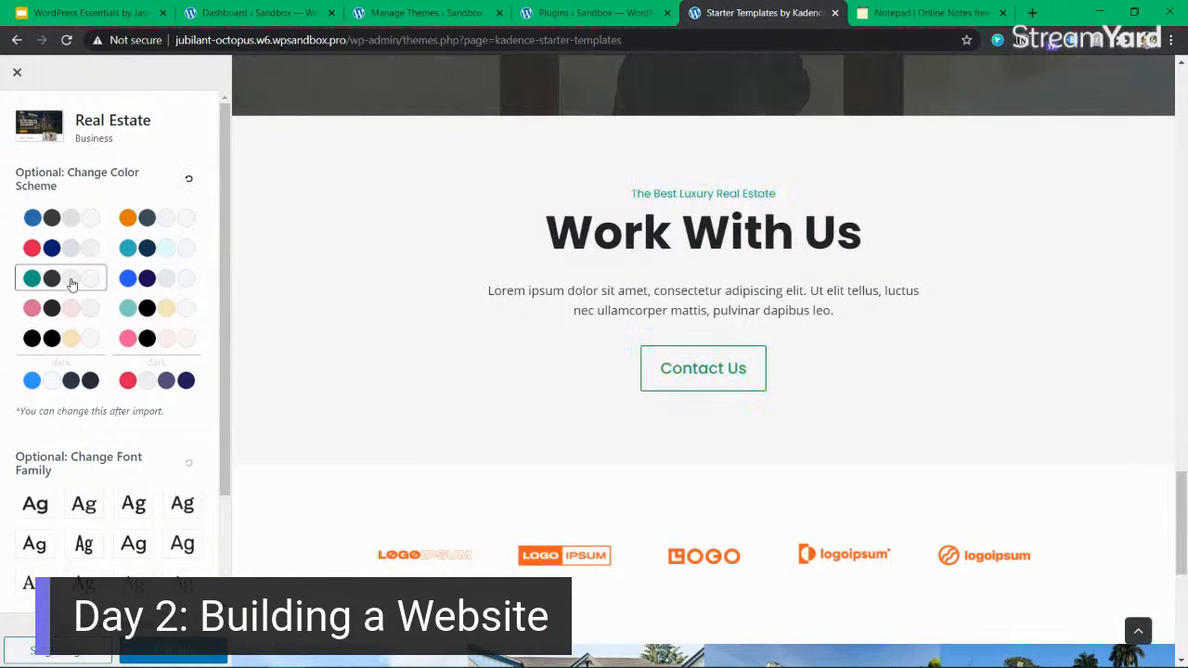
drag(600, 190, 564, 196)
click(567, 198)
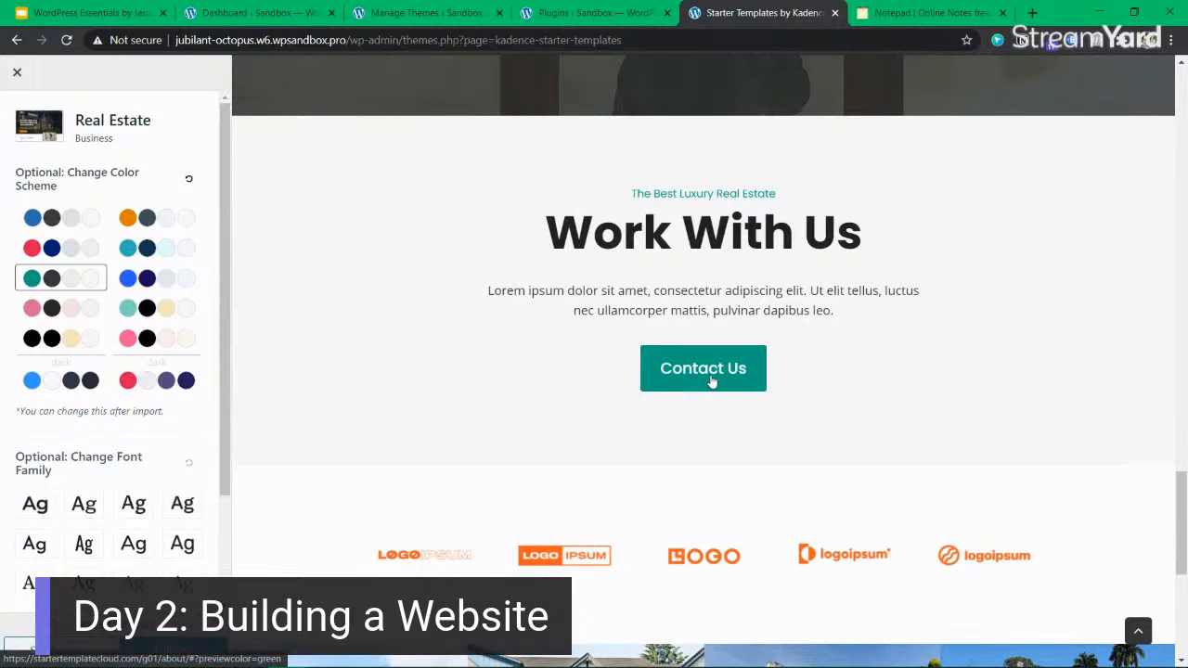
scroll(711, 381, down, 5)
scroll(711, 382, up, 12)
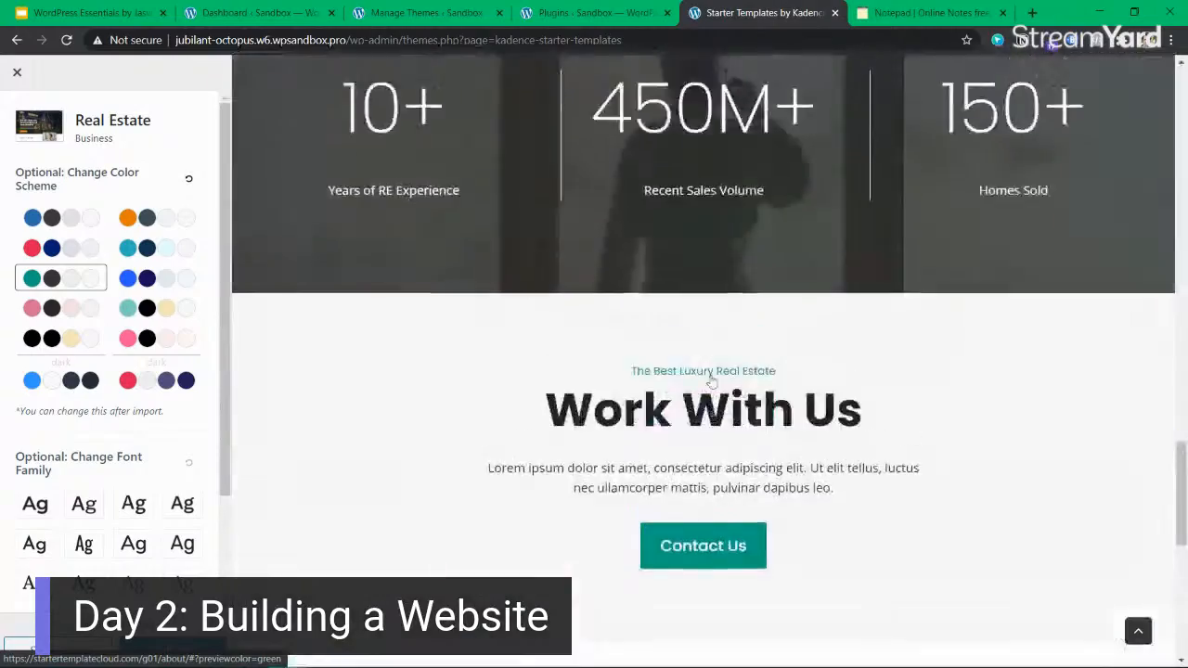
click(711, 381)
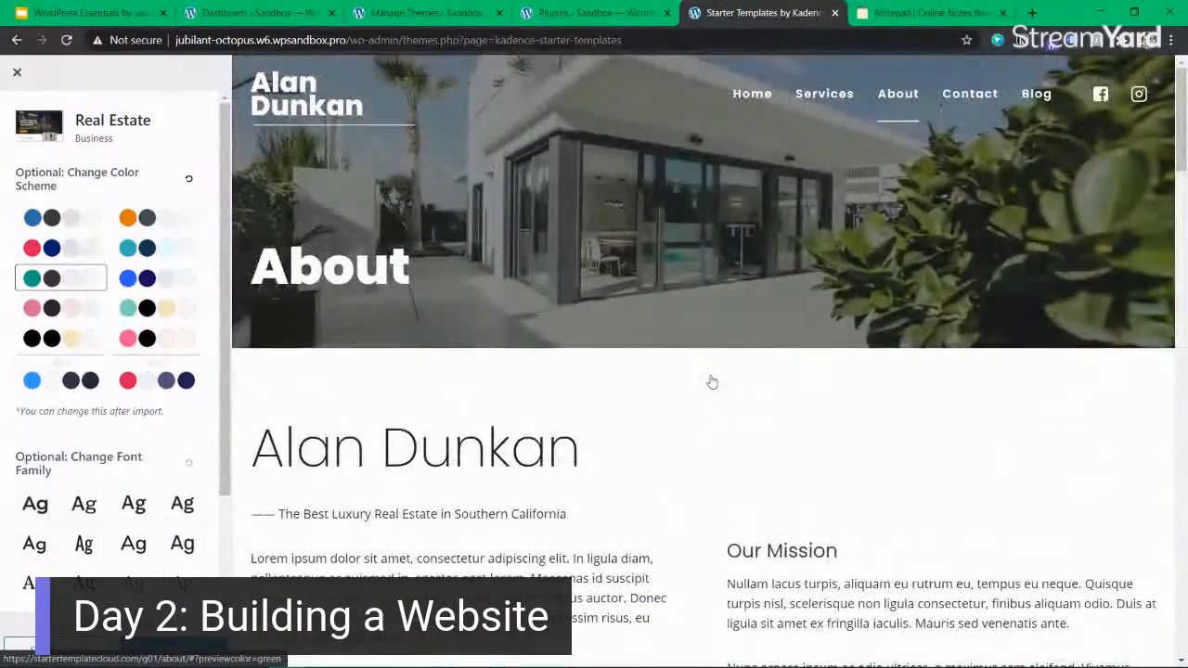
Look through the Real Estate template's Contact page in the preview, down to its map.
click(960, 103)
scroll(608, 372, down, 4)
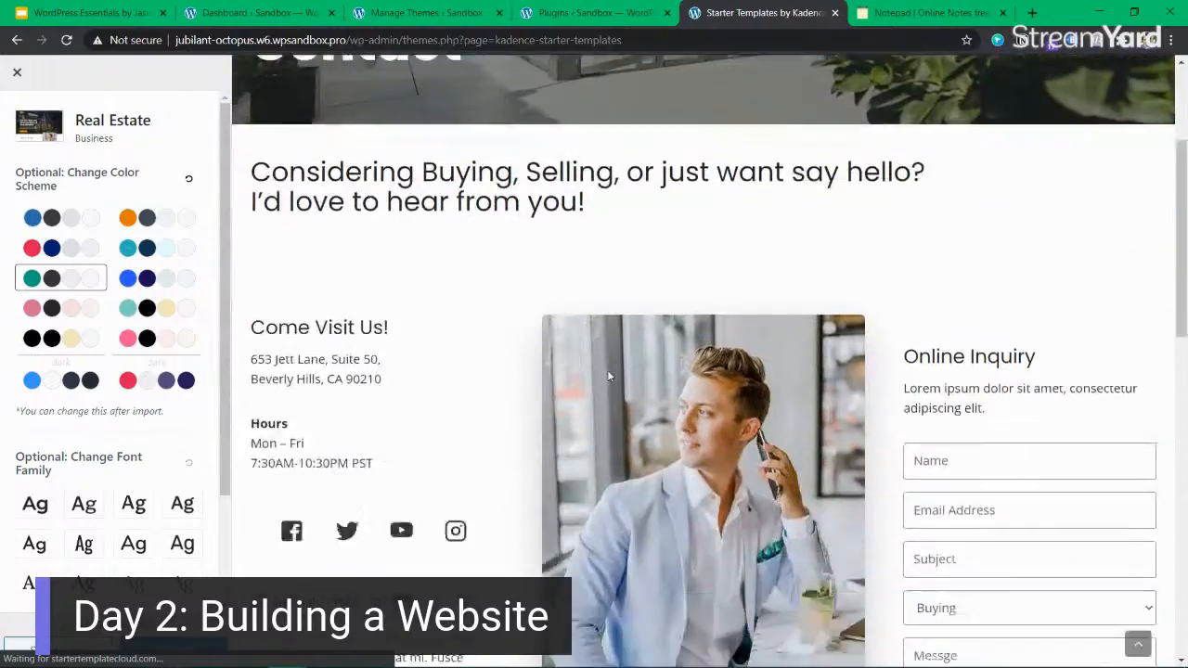
scroll(608, 375, down, 2)
scroll(609, 376, down, 1)
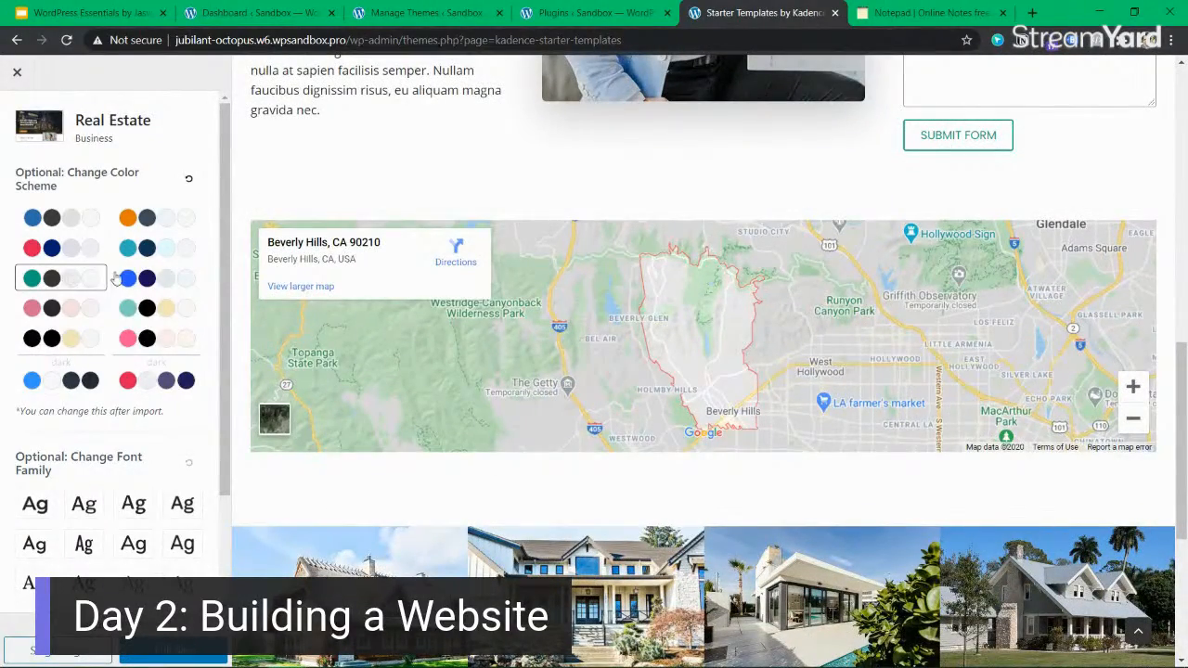
Try the blue color scheme on the Contact page, compare it with the page's text and buttons, and reselect the green scheme.
click(149, 278)
scroll(835, 195, up, 2)
scroll(957, 293, up, 1)
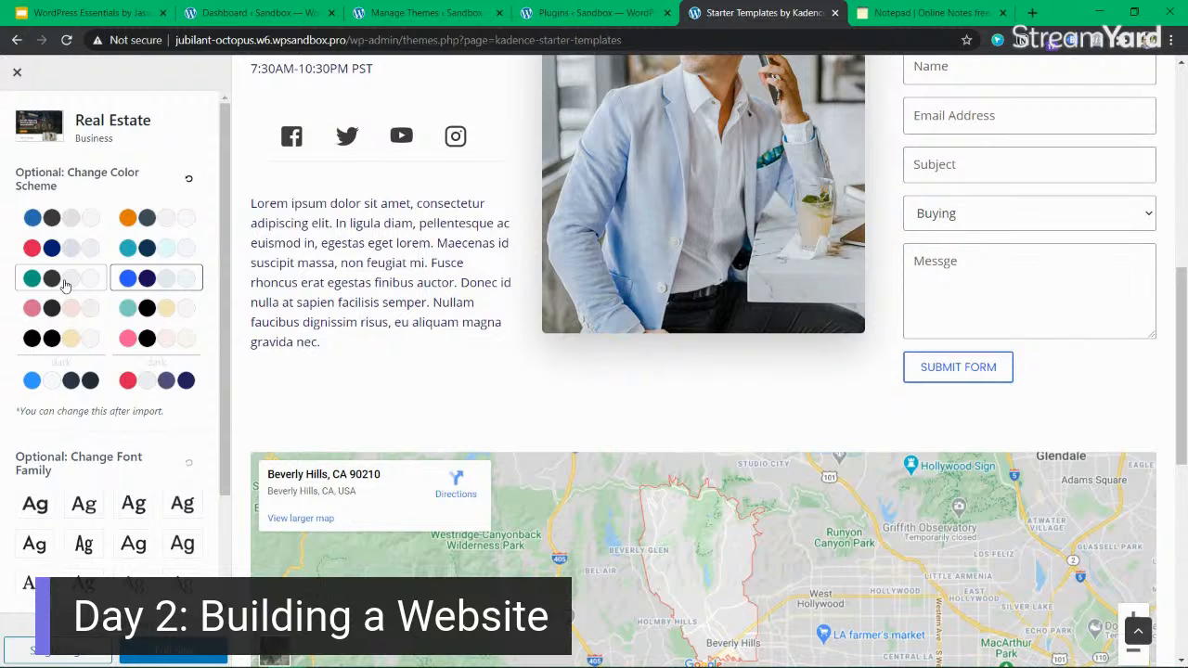
click(38, 290)
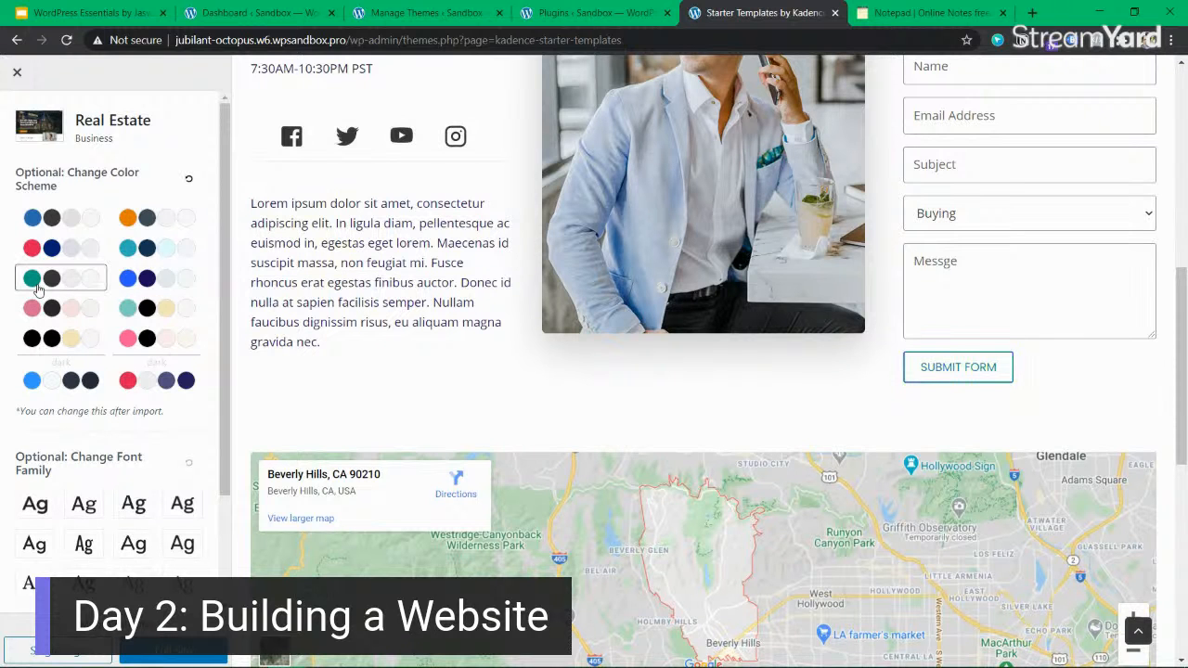
scroll(798, 311, up, 5)
scroll(798, 314, up, 1)
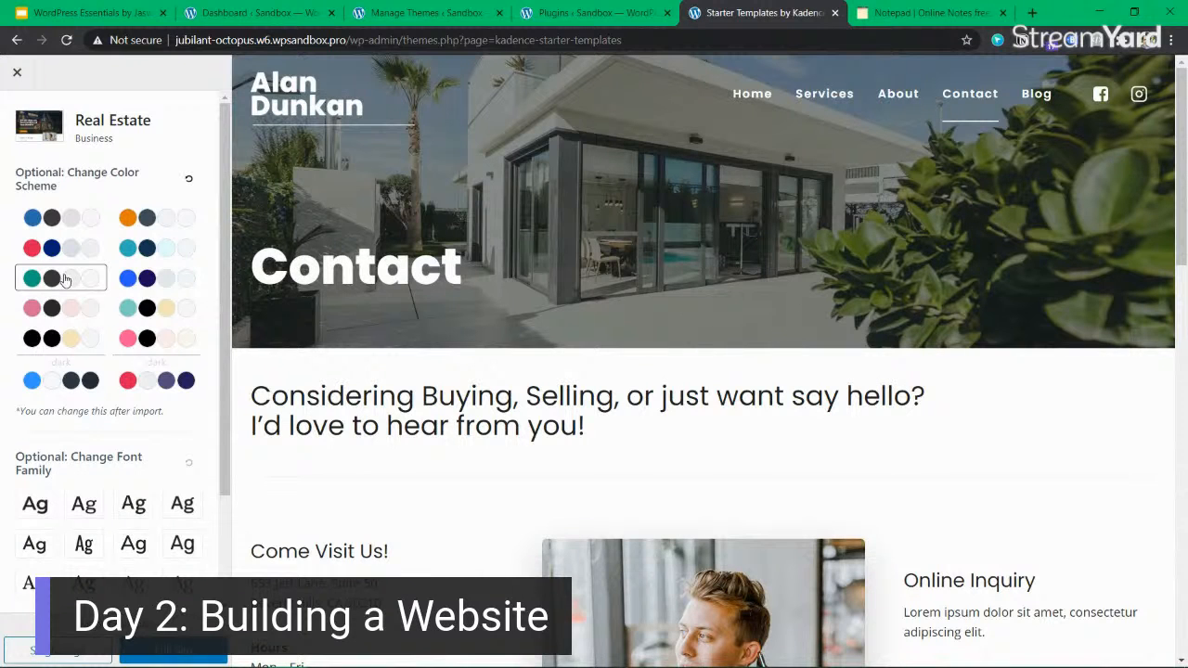
Review the template's font options and required plugins, and proceed to the full-site import of the Real Estate template.
scroll(148, 467, down, 3)
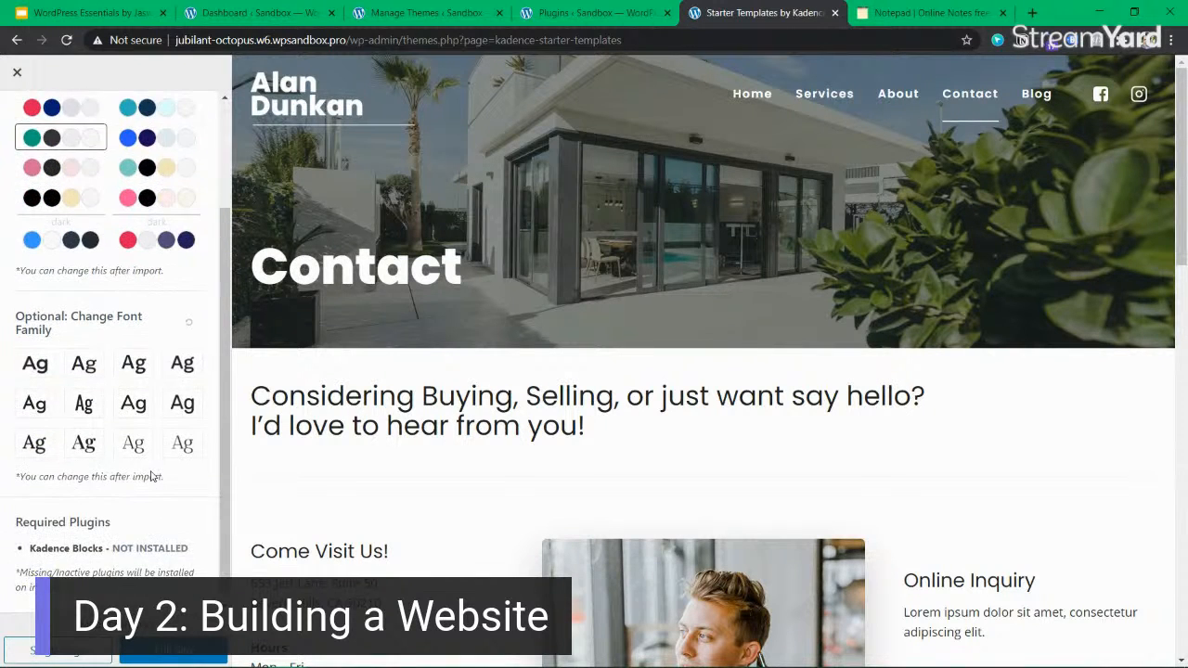
scroll(162, 568, up, 3)
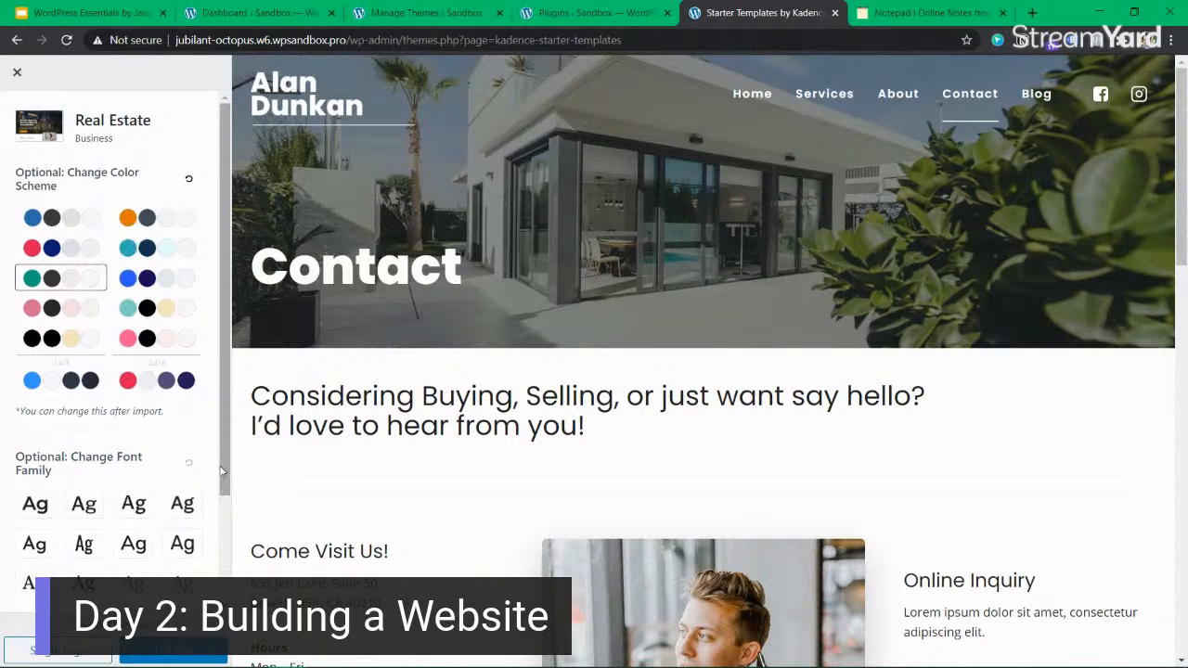
scroll(225, 472, down, 2)
scroll(148, 464, up, 3)
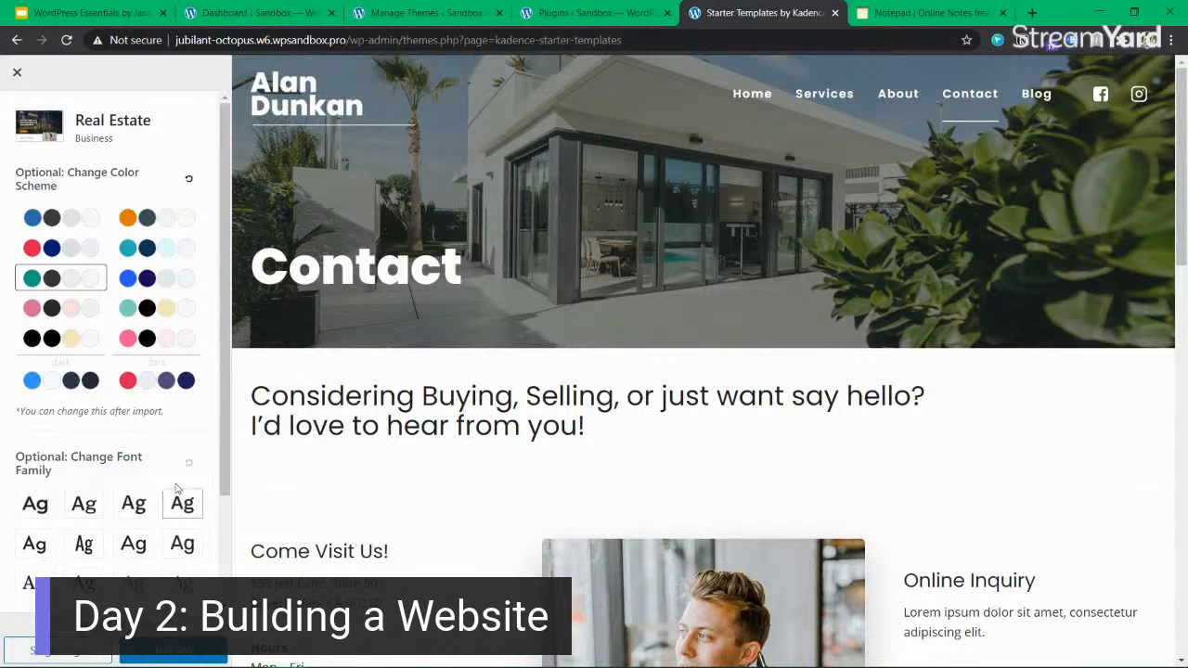
scroll(162, 657, down, 2)
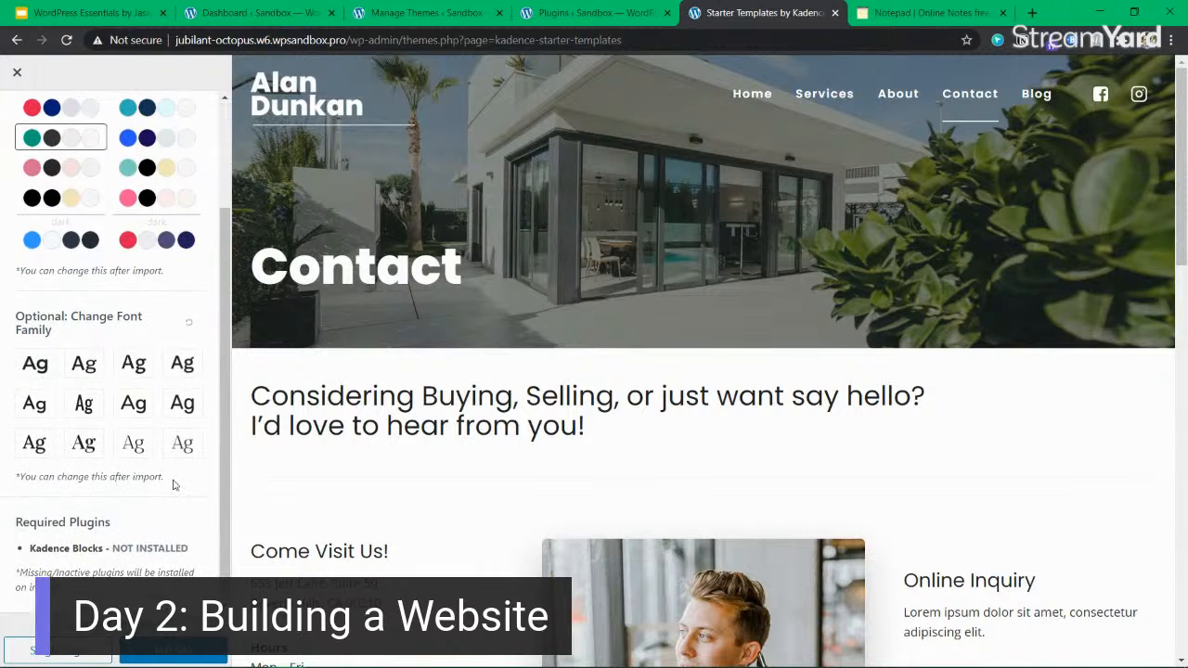
click(171, 652)
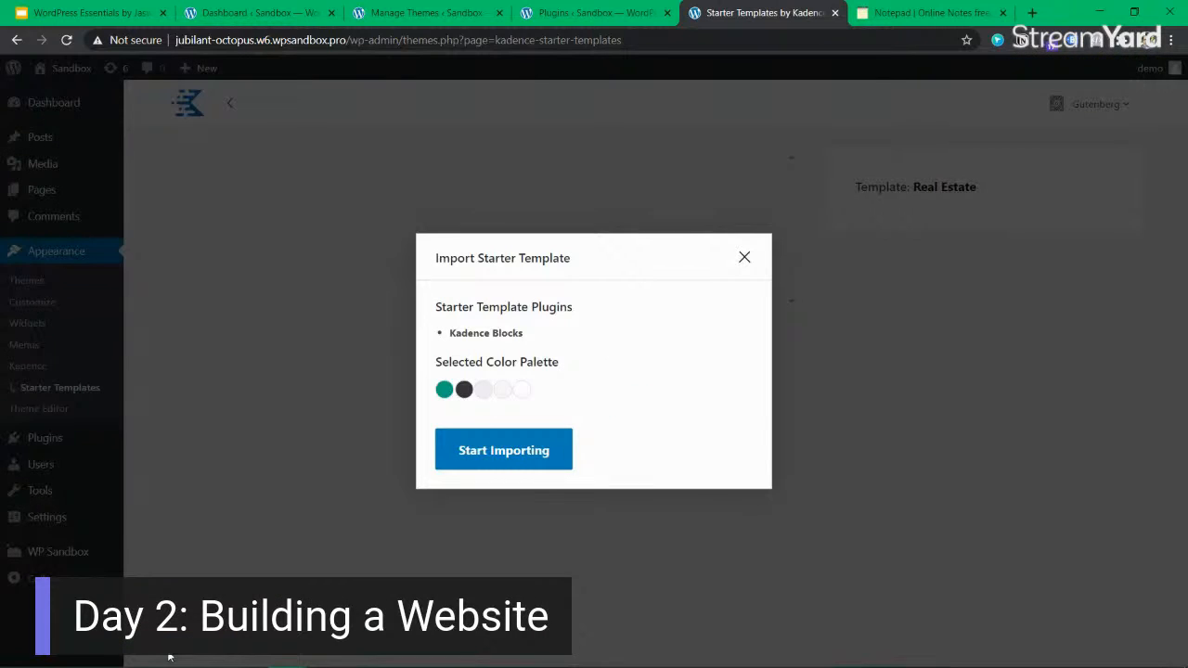
Highlight Kadence Blocks under the starter template plugins in the import dialog.
drag(459, 310, 543, 332)
click(473, 333)
click(546, 340)
click(470, 335)
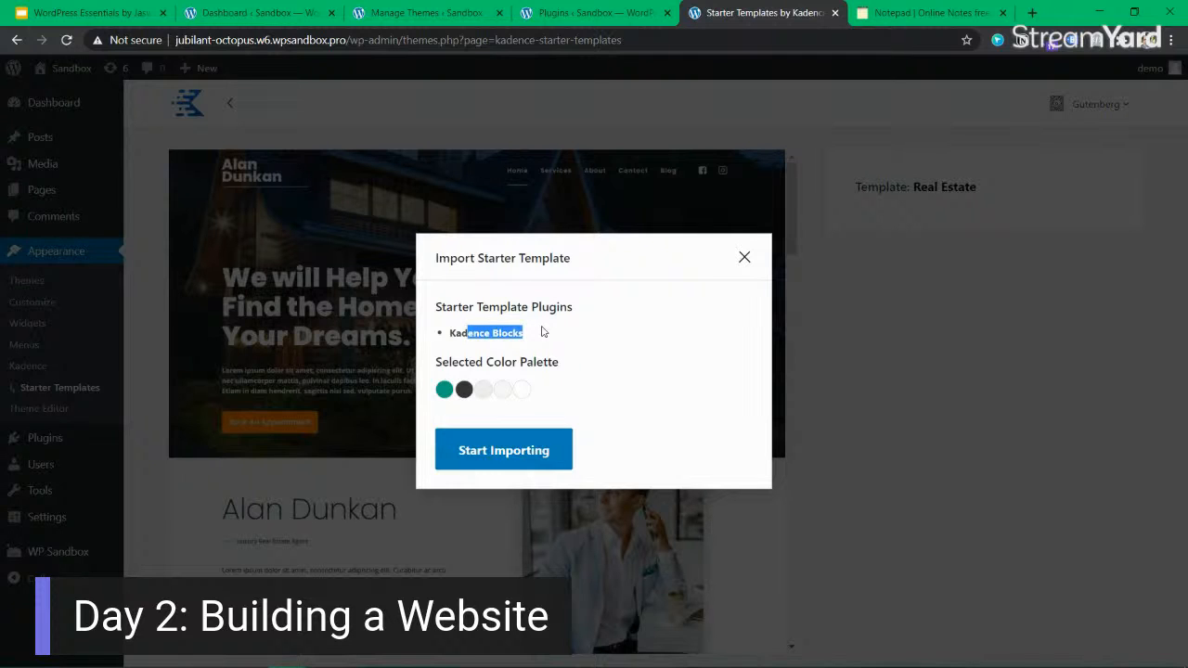
click(533, 338)
drag(532, 337, 470, 334)
click(473, 332)
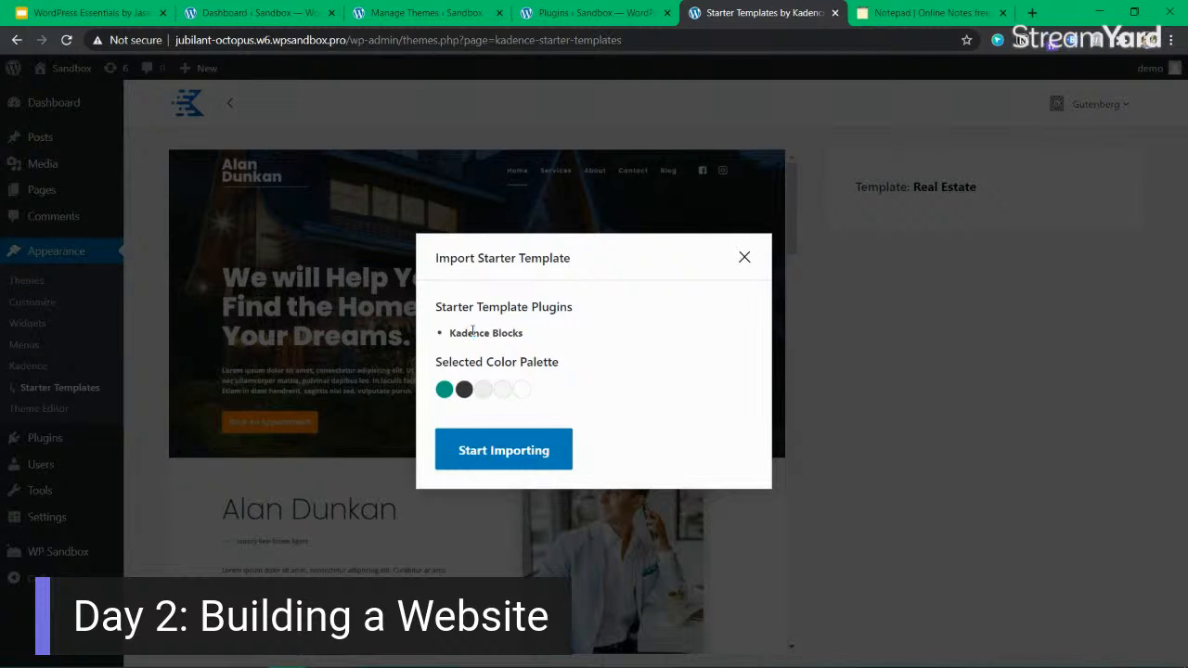
drag(472, 330, 542, 334)
click(541, 335)
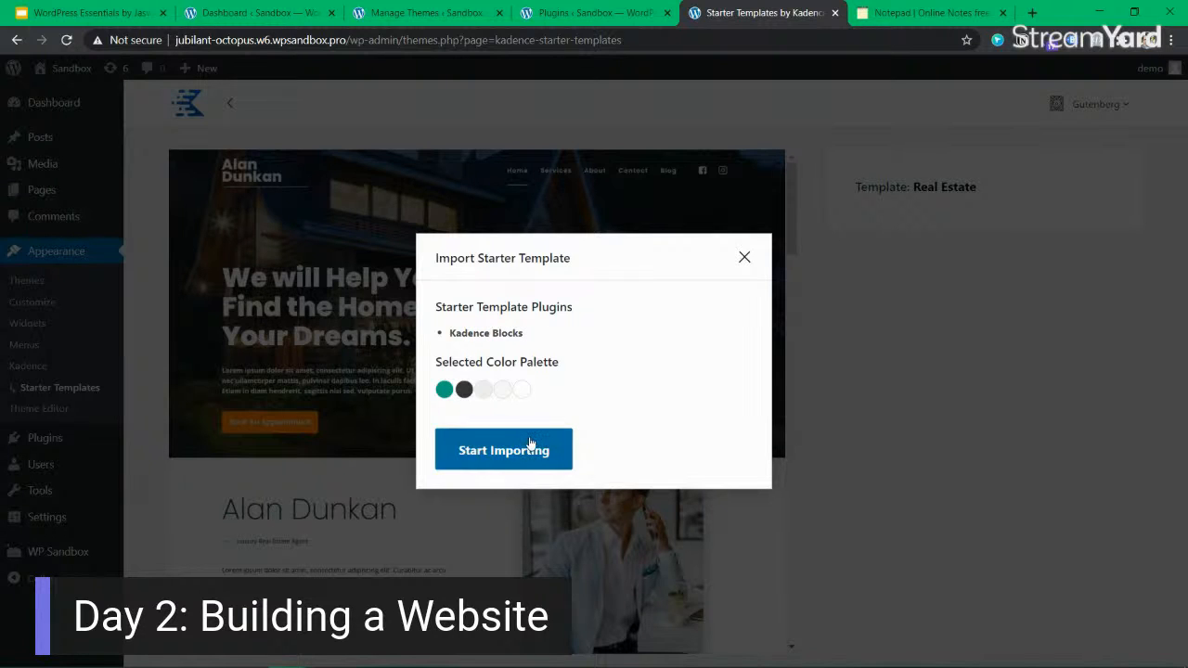
Point out the selected color palette and start importing the Real Estate template.
drag(435, 360, 493, 362)
click(497, 413)
click(502, 450)
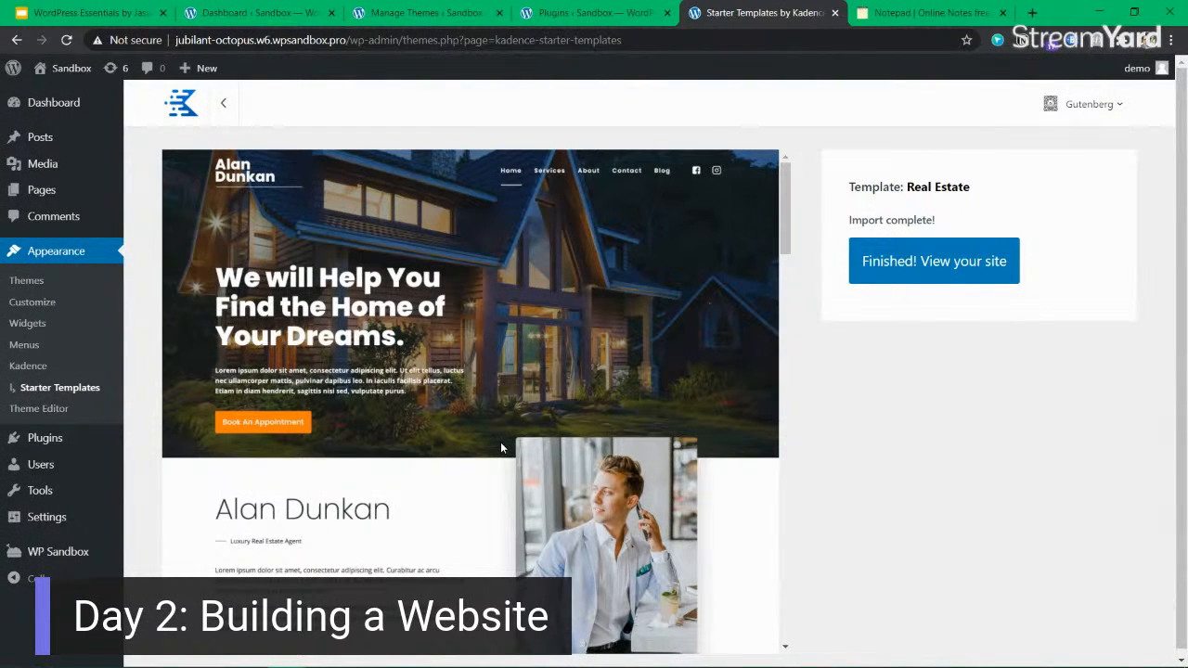
Open the imported site and highlight its "We will Help You Find the Home of Your Dreams." headline.
click(925, 263)
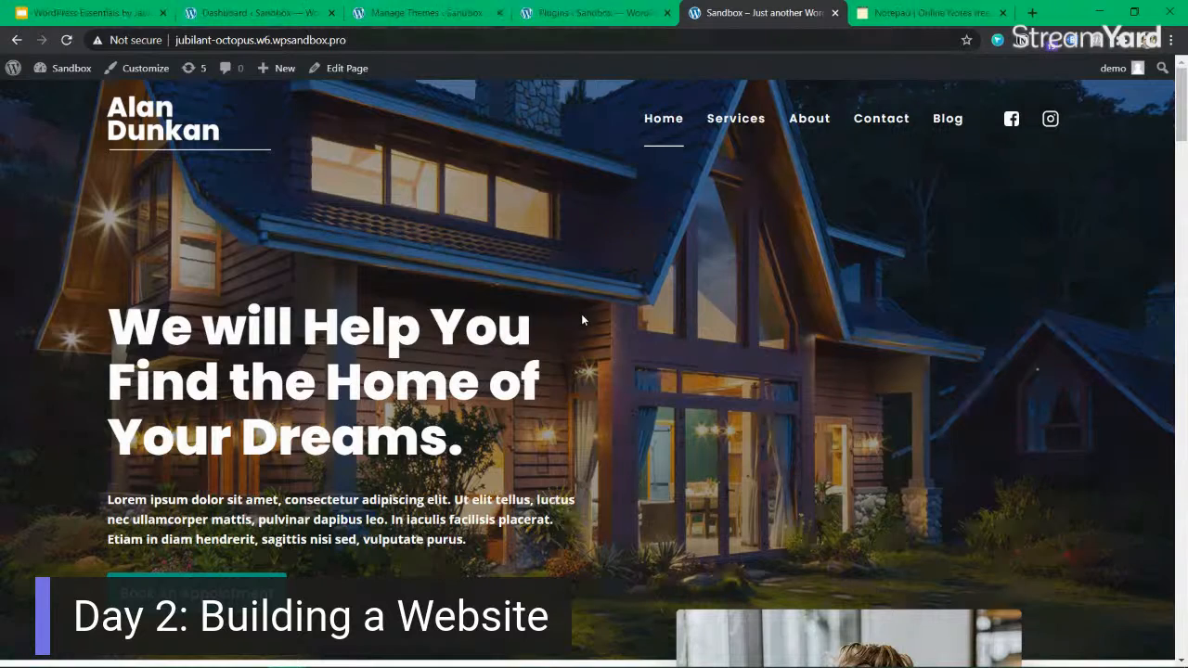
drag(388, 327, 555, 446)
click(148, 348)
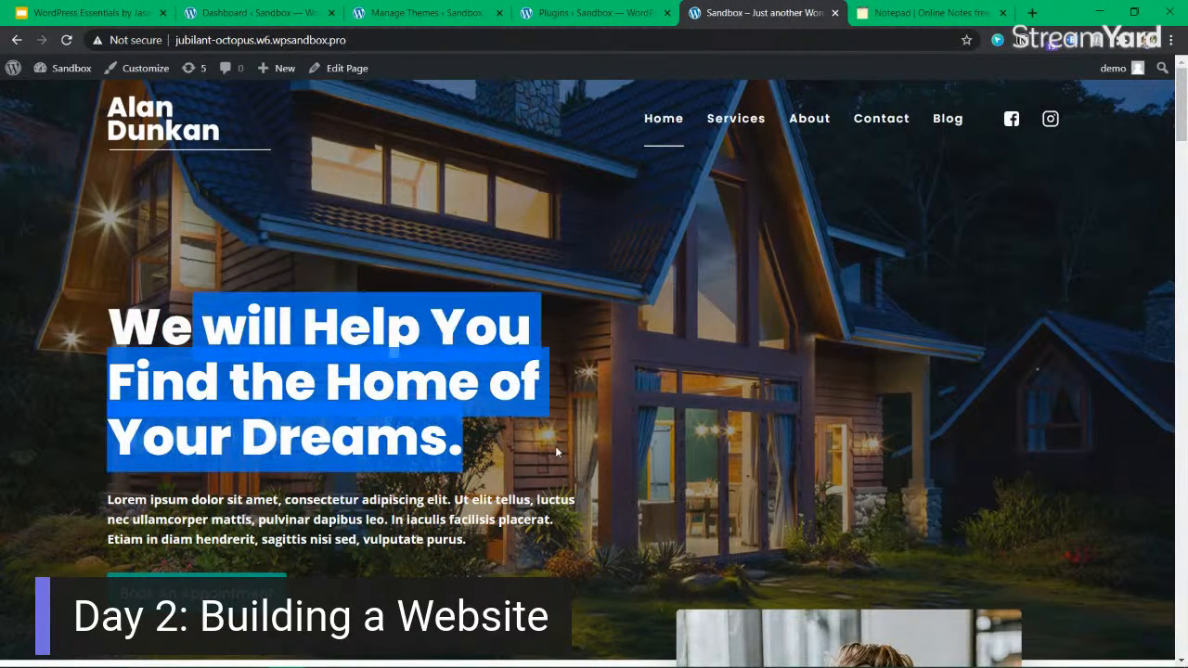
Look through the imported site's Services page and return to the Home page.
click(750, 133)
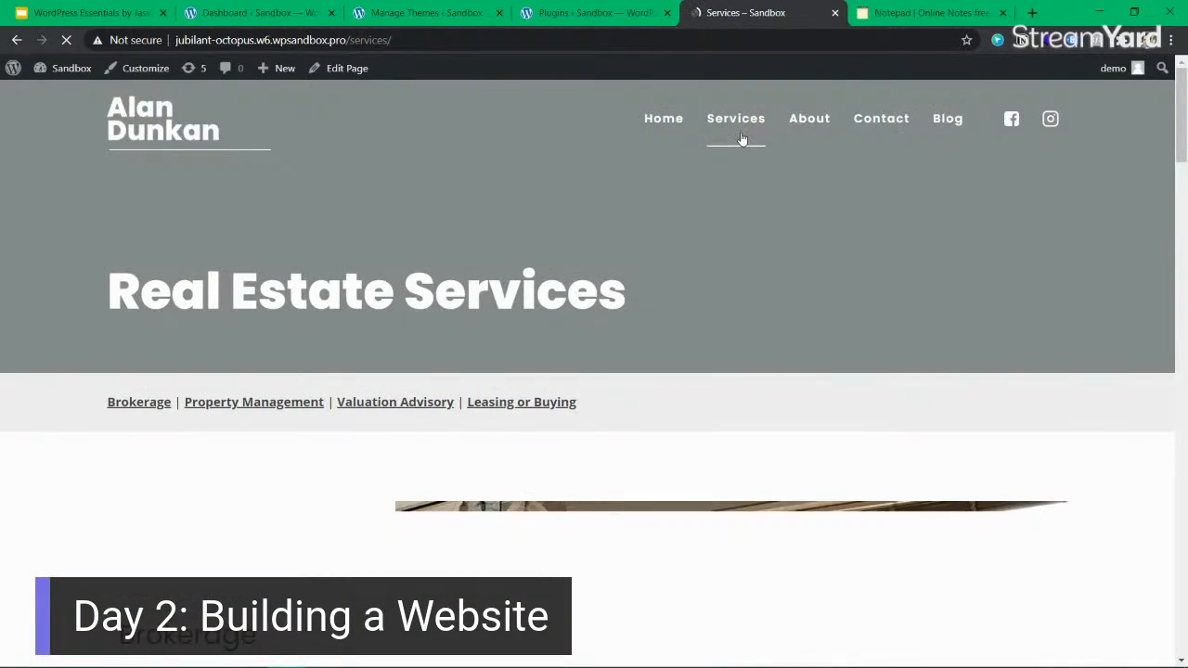
scroll(613, 278, down, 10)
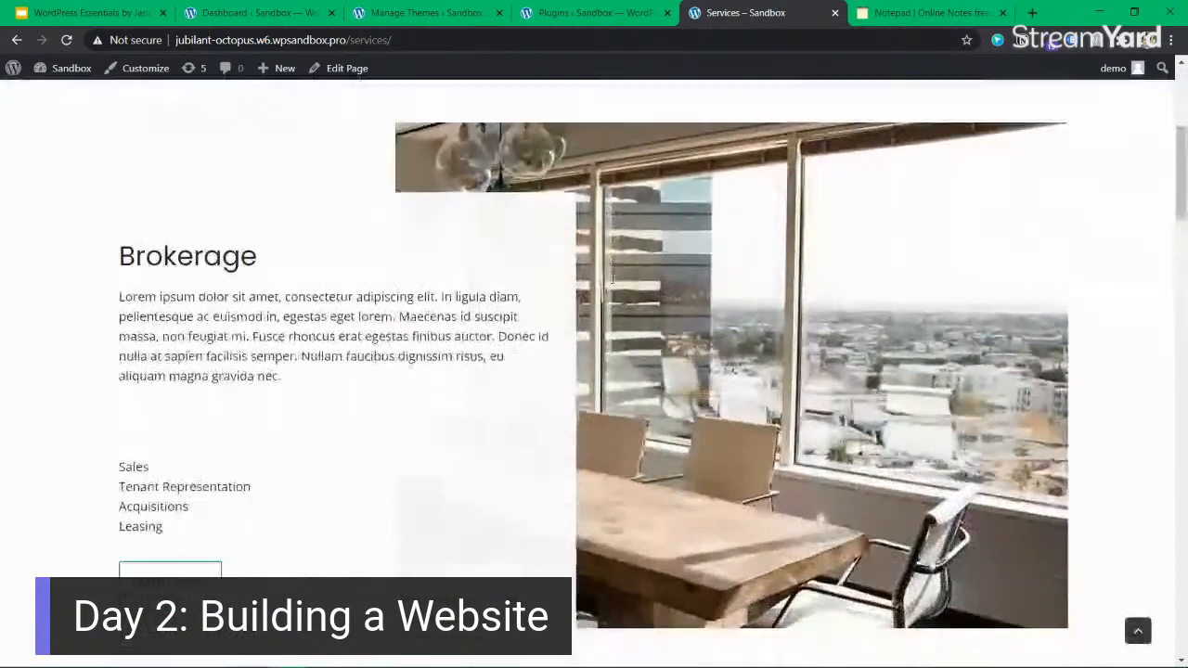
scroll(612, 278, down, 15)
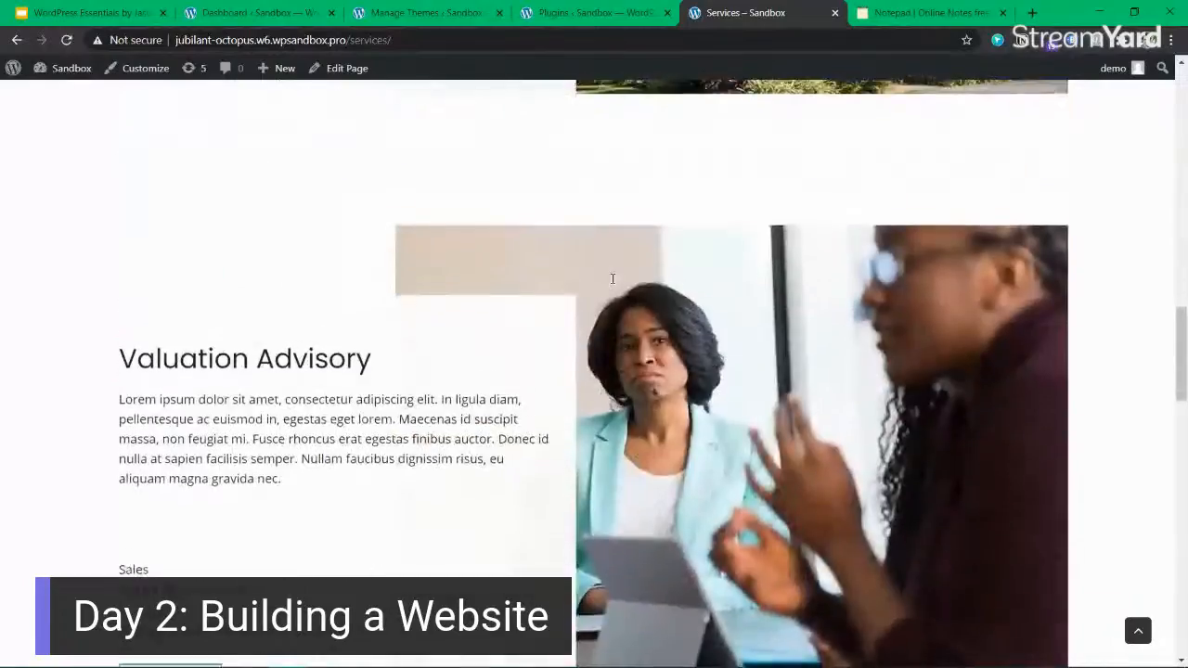
scroll(612, 279, down, 6)
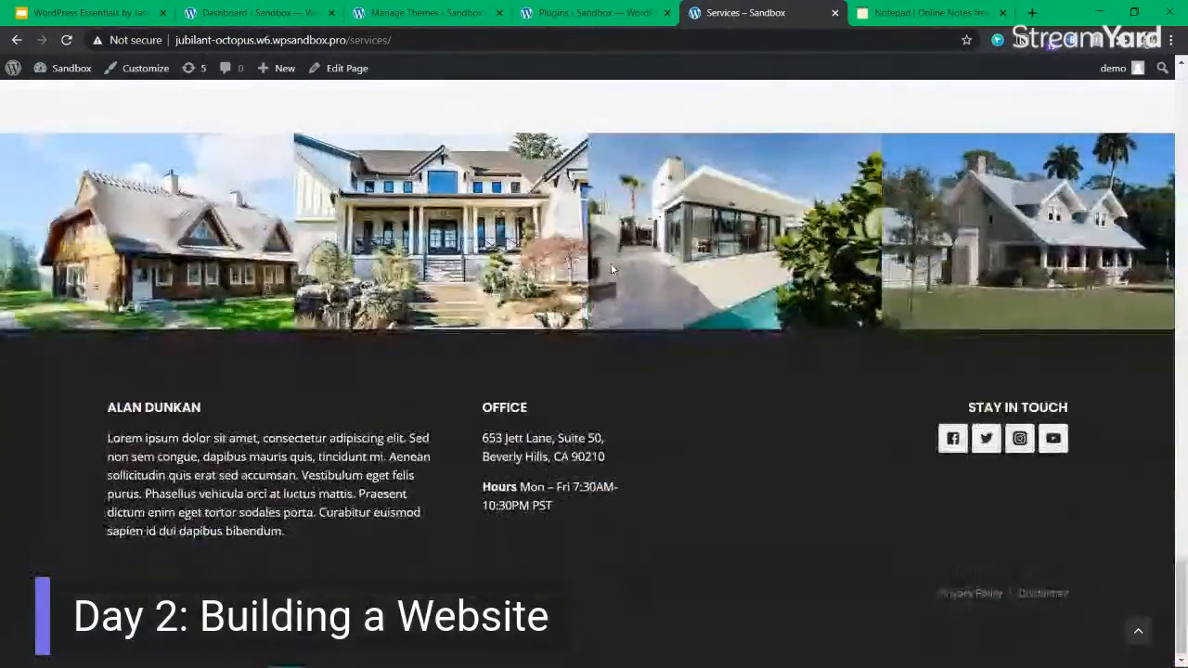
scroll(610, 270, up, 10)
scroll(611, 269, up, 15)
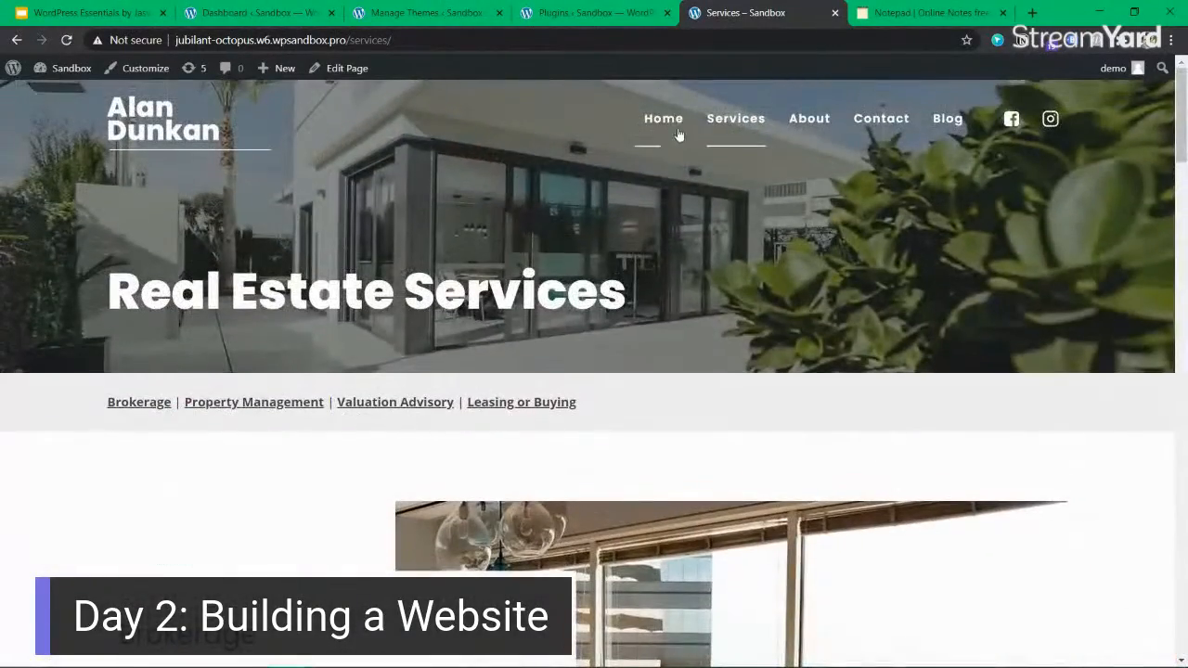
click(668, 121)
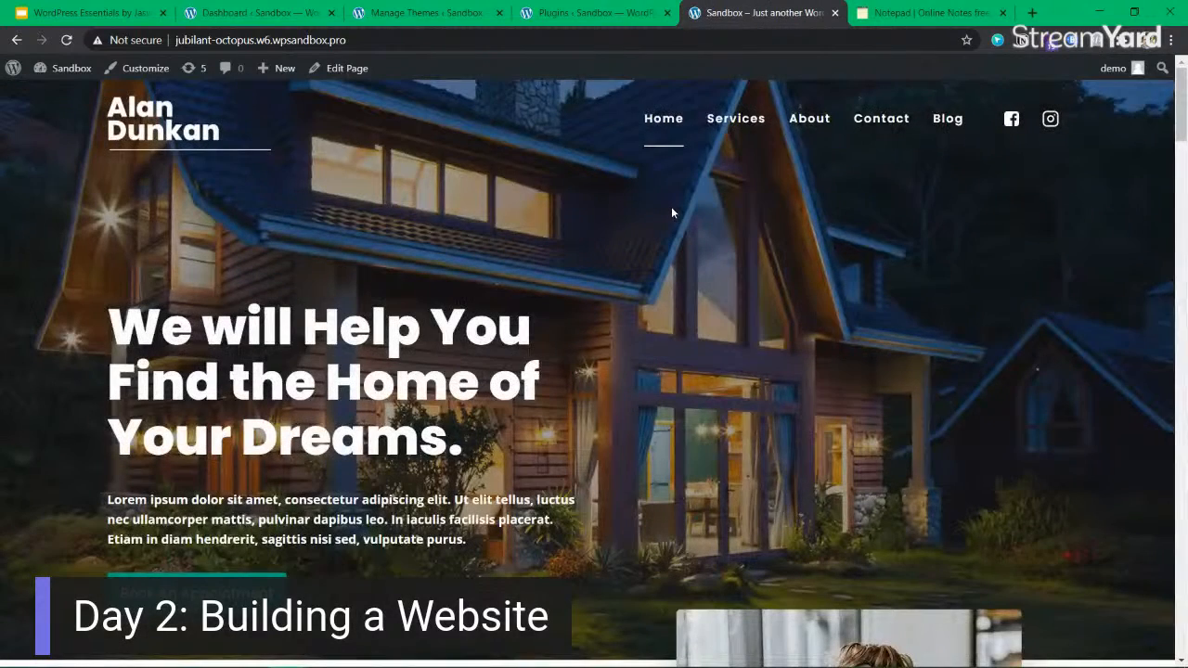
Inspect the Home page in DevTools, switch on the device toolbar for a mobile view, and close DevTools.
right_click(563, 227)
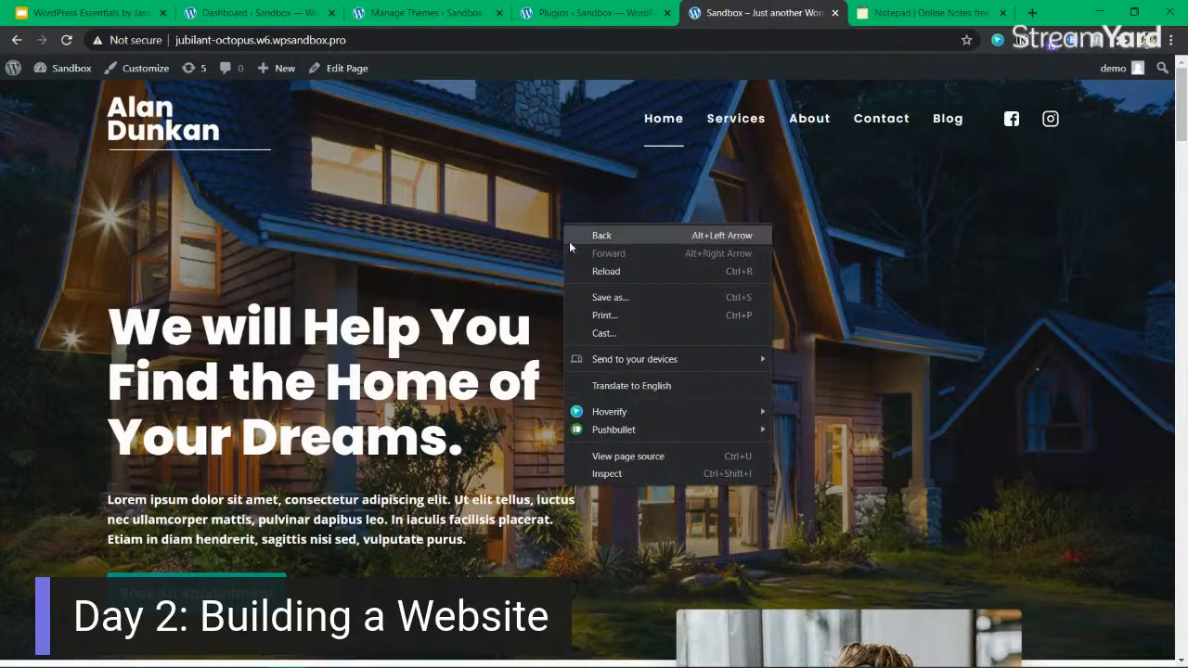
click(598, 474)
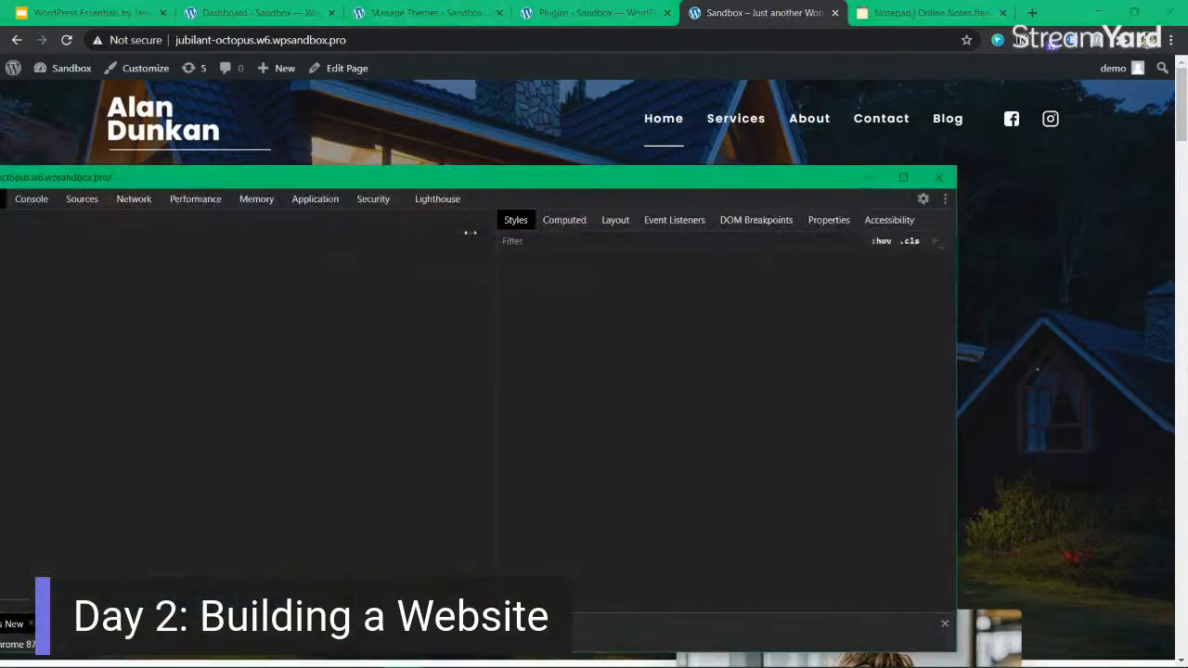
drag(585, 172, 967, 271)
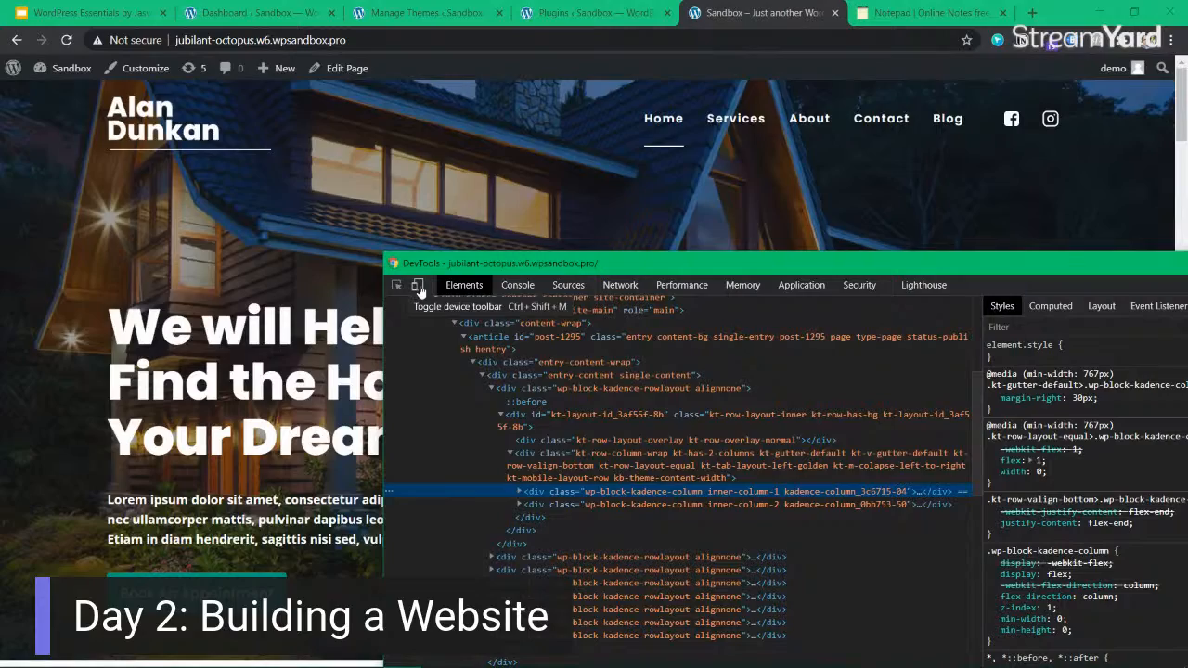
click(418, 292)
drag(465, 266, 168, 234)
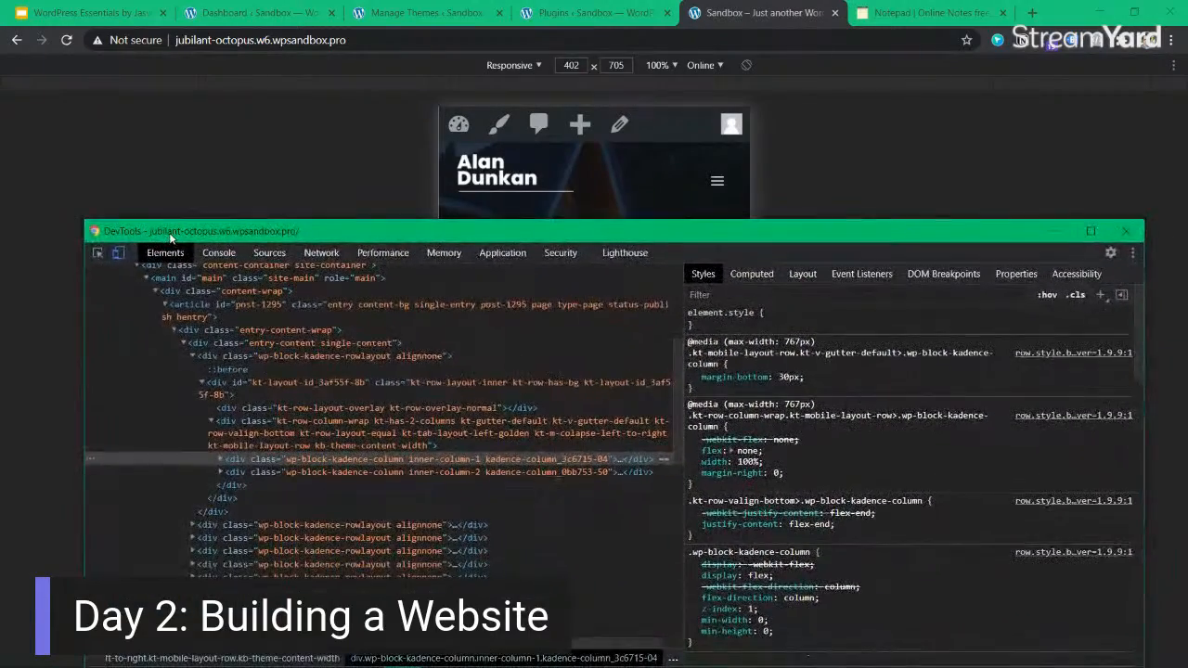
click(1122, 234)
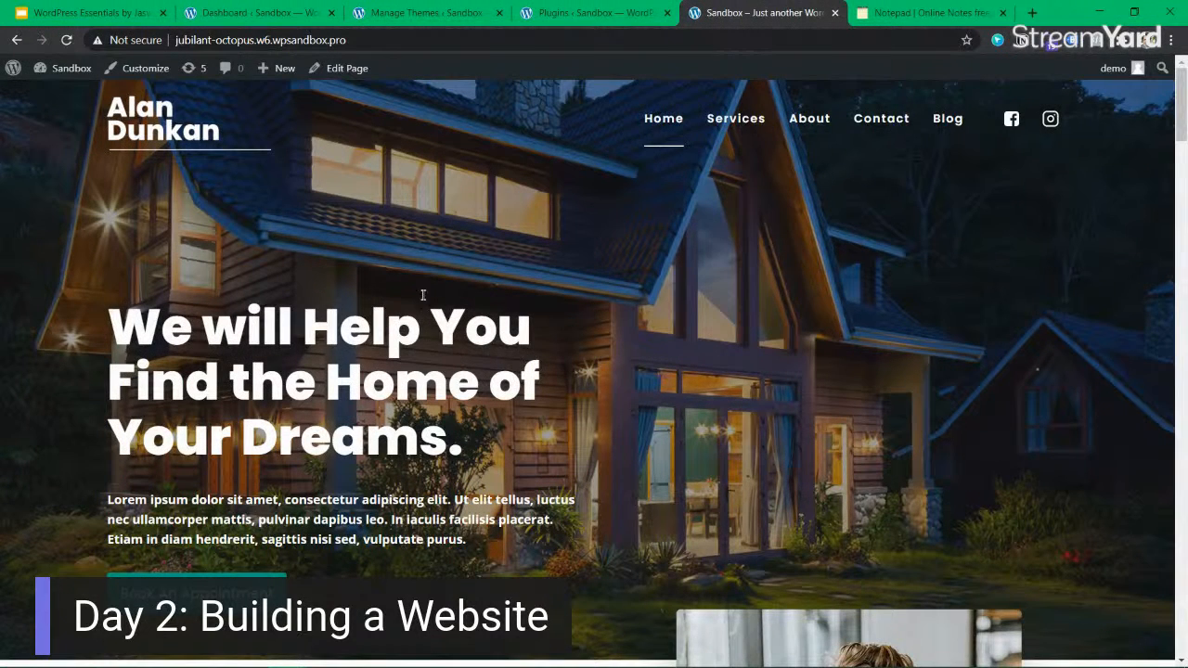
drag(355, 322, 430, 392)
click(472, 402)
key(ctrl+shift+m)
key(Escape)
key(ctrl+shift+m)
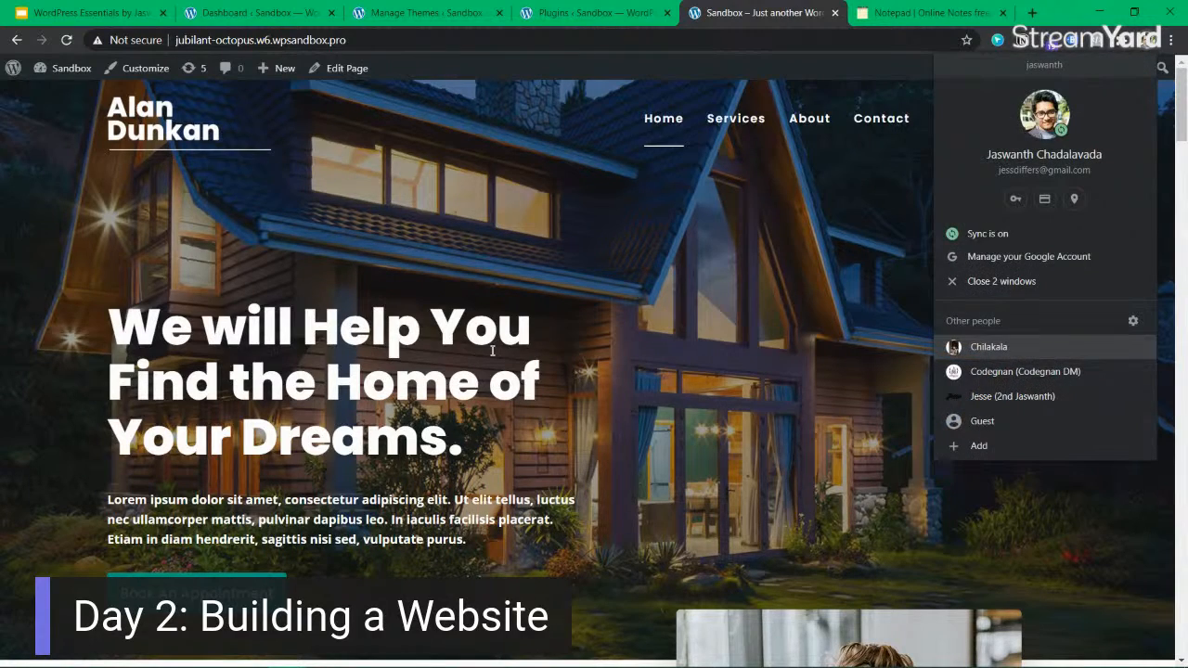
key(Escape)
right_click(518, 306)
click(612, 553)
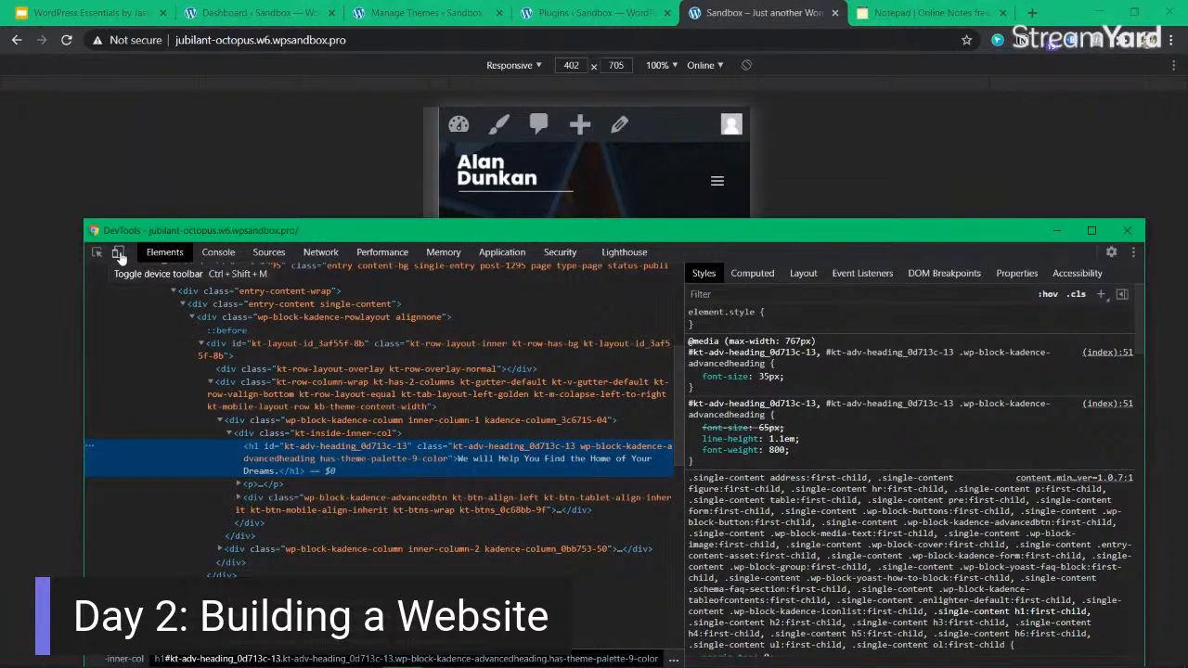
click(1126, 231)
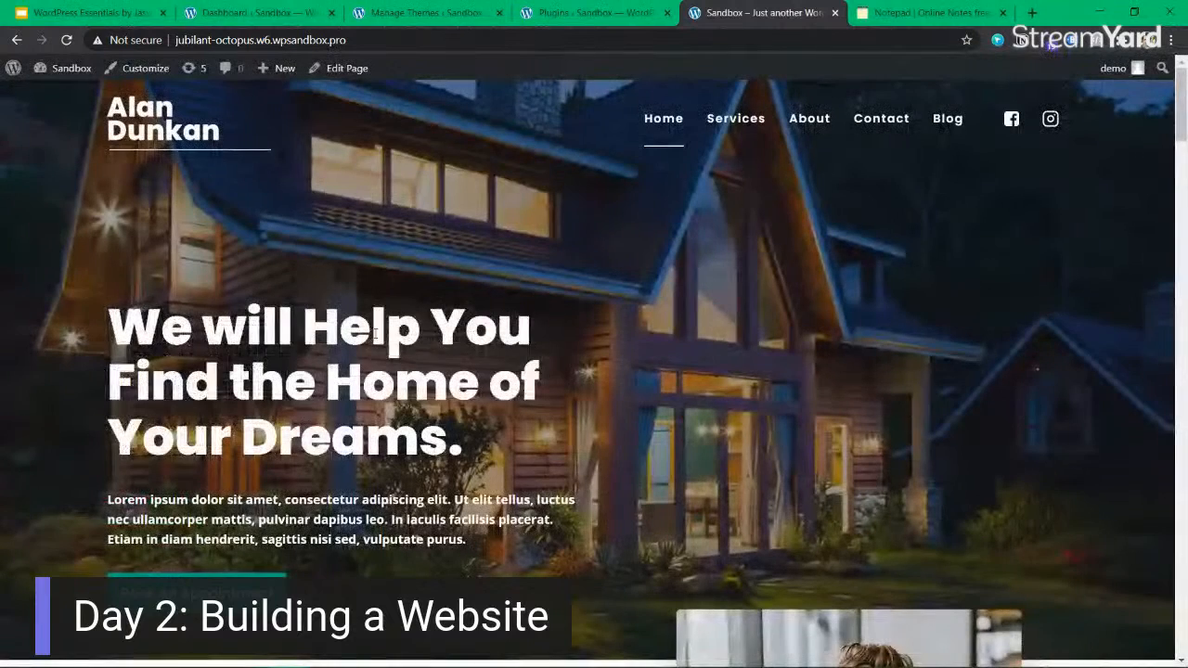
drag(376, 332, 502, 387)
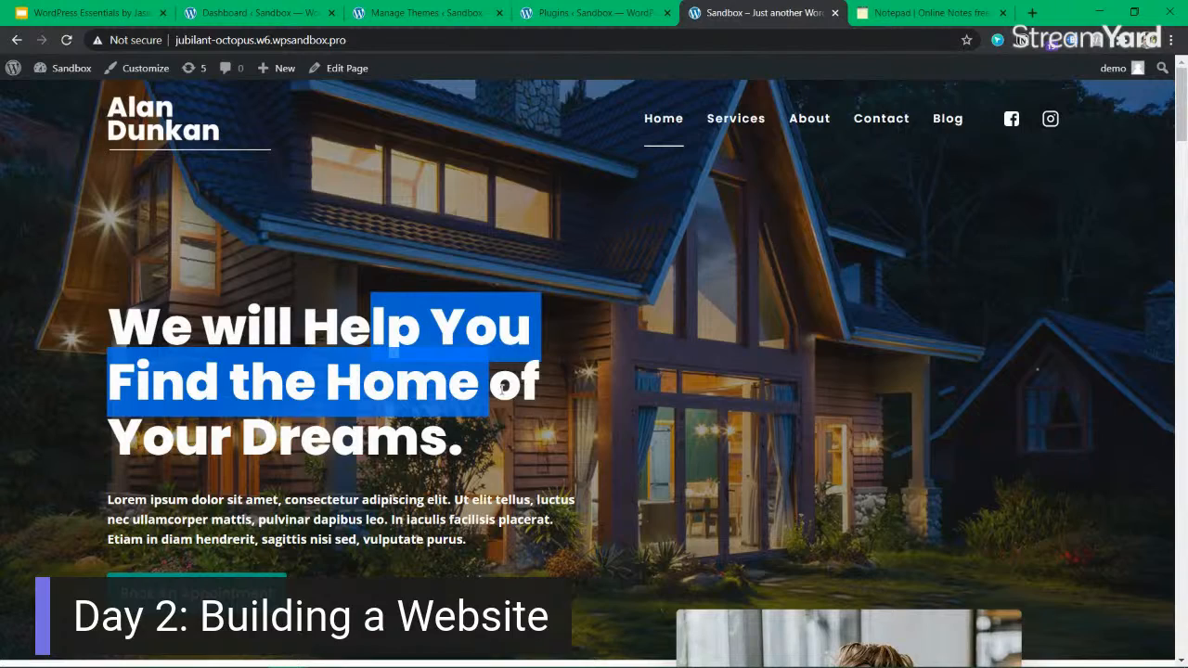
key(ctrl+shift+m)
click(688, 328)
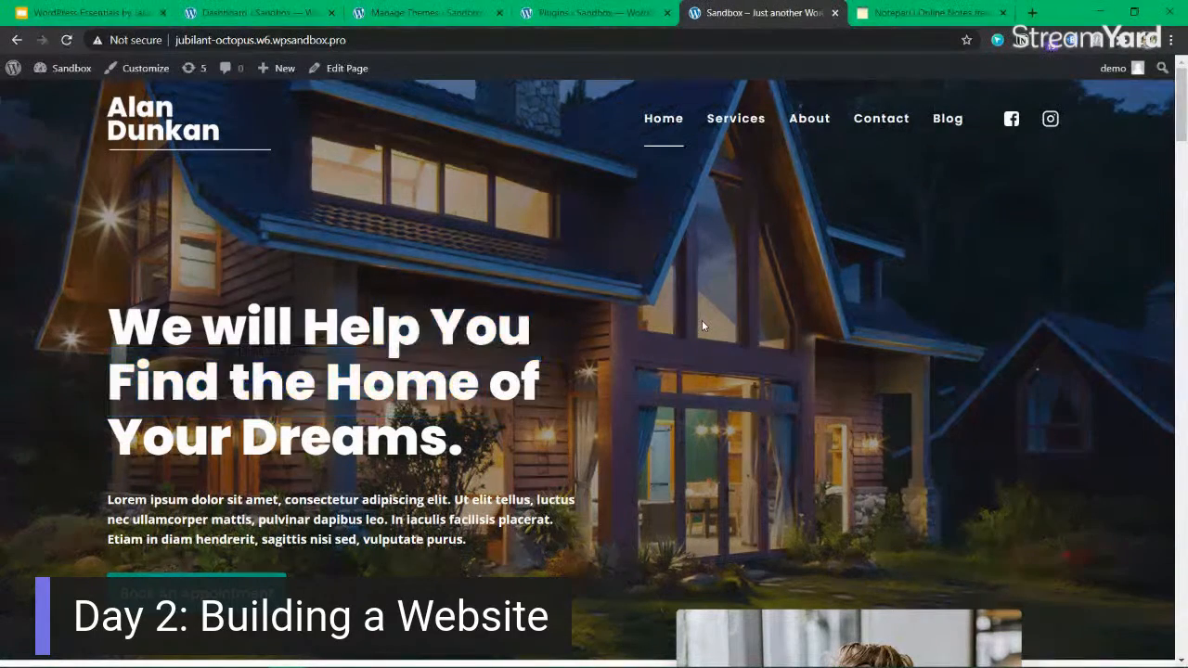
Inspect the Home page in DevTools to show its responsive mobile view, and minimize the DevTools window.
right_click(526, 241)
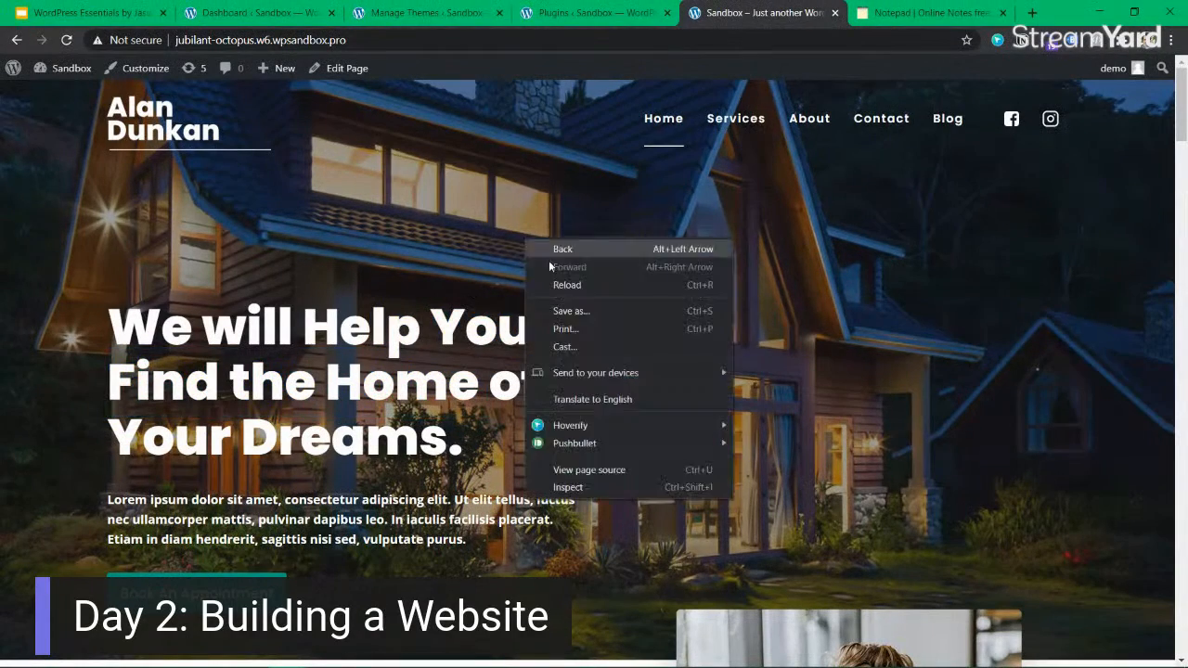
click(594, 487)
mouse_move(563, 241)
mouse_down()
mouse_move(941, 300)
mouse_move(552, 235)
mouse_up()
click(1043, 228)
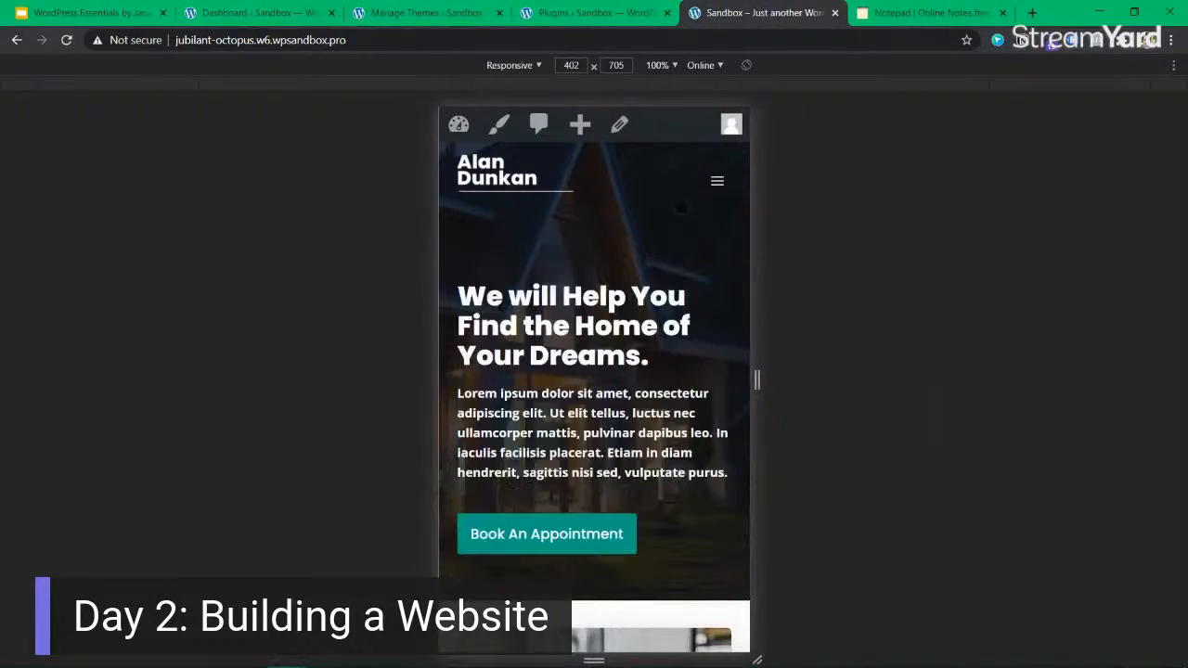
Widen the responsive viewport to 426 px and look through the Home page's mobile layout.
drag(758, 379, 769, 358)
scroll(705, 360, down, 3)
scroll(701, 352, down, 5)
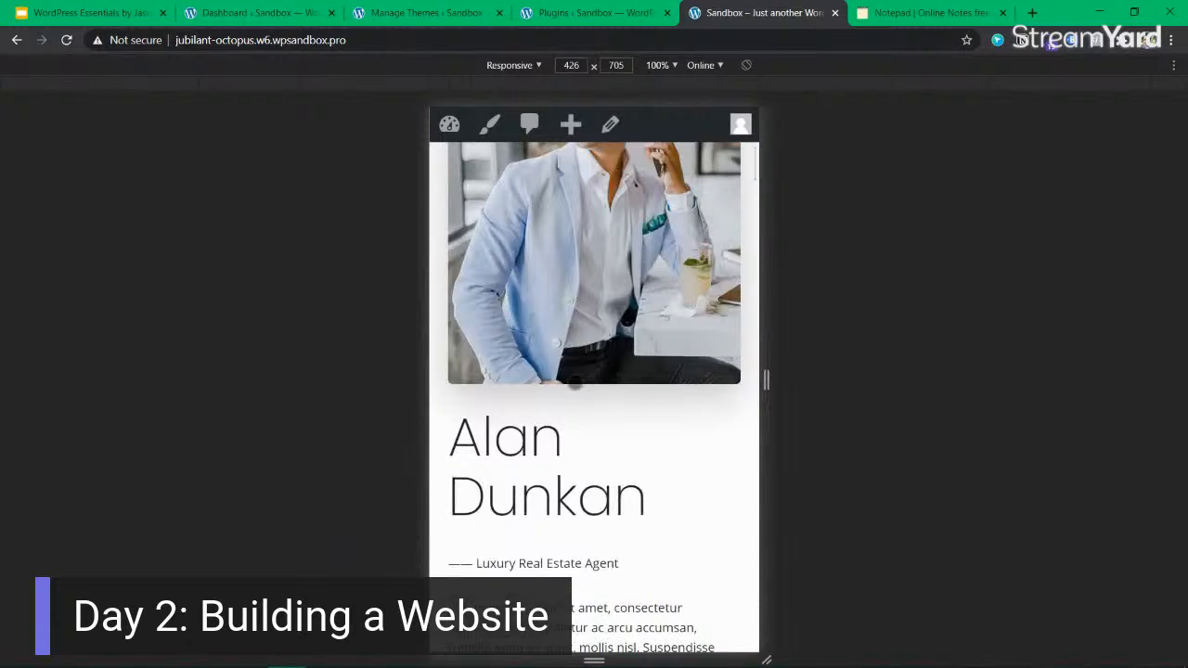
Look through the property listings in the Home page's mobile layout and jump back to the top of the page.
scroll(584, 353, down, 5)
scroll(587, 343, down, 6)
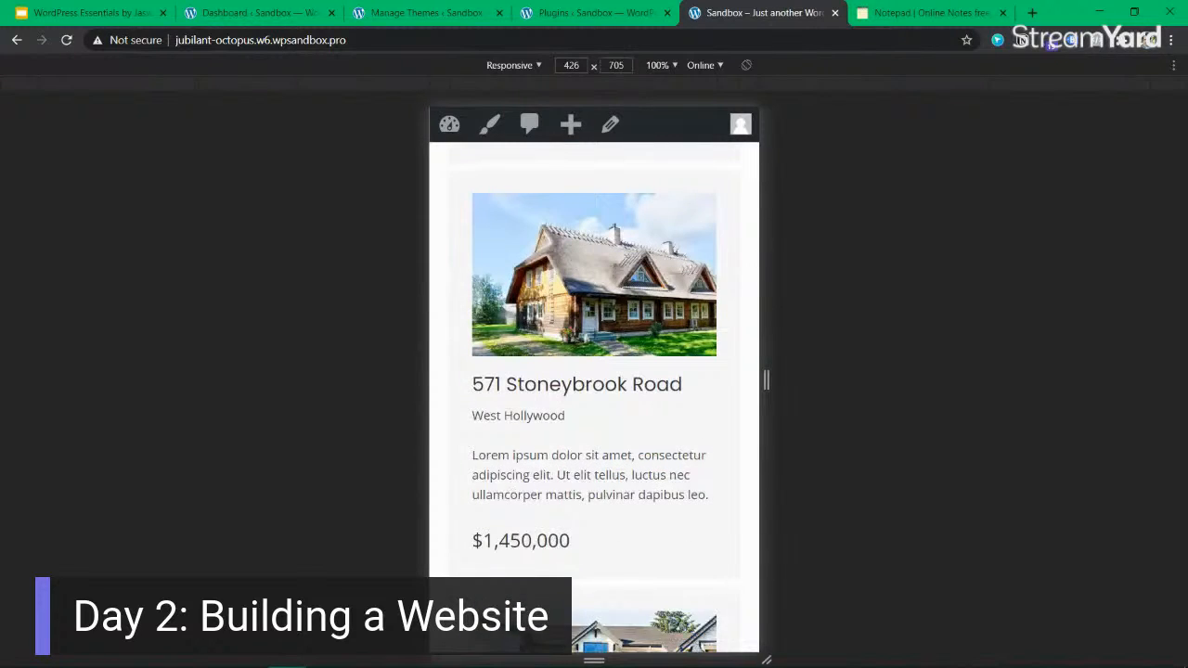
scroll(590, 348, up, 1)
scroll(594, 352, down, 3)
scroll(594, 352, down, 12)
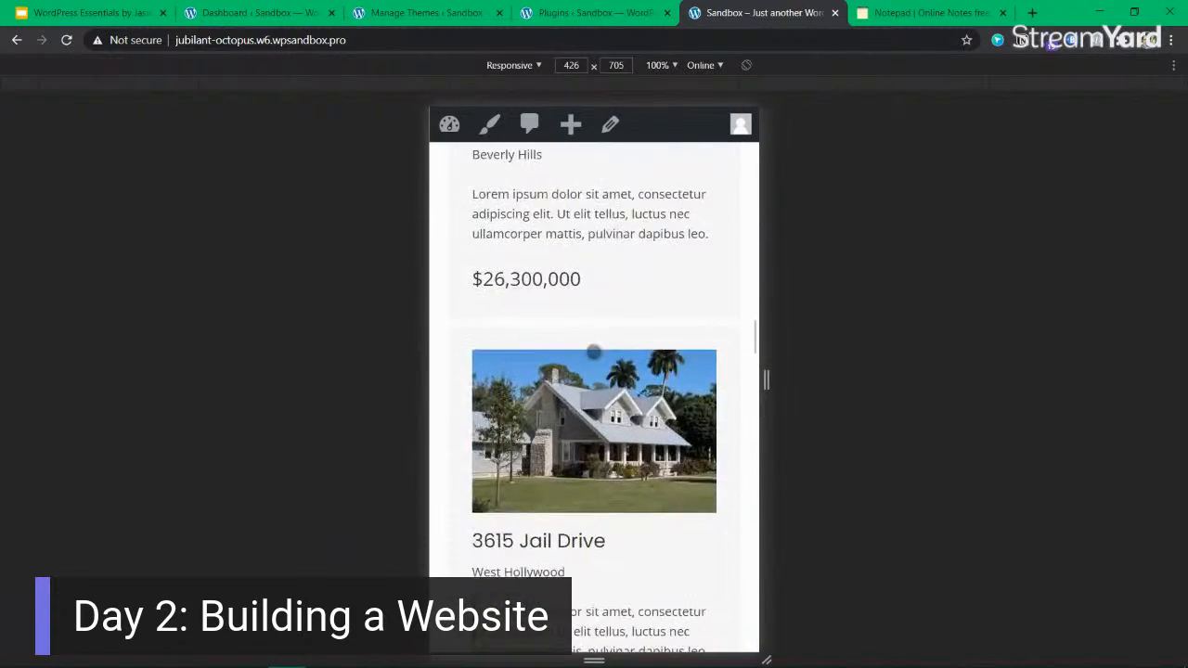
scroll(594, 352, down, 5)
click(598, 337)
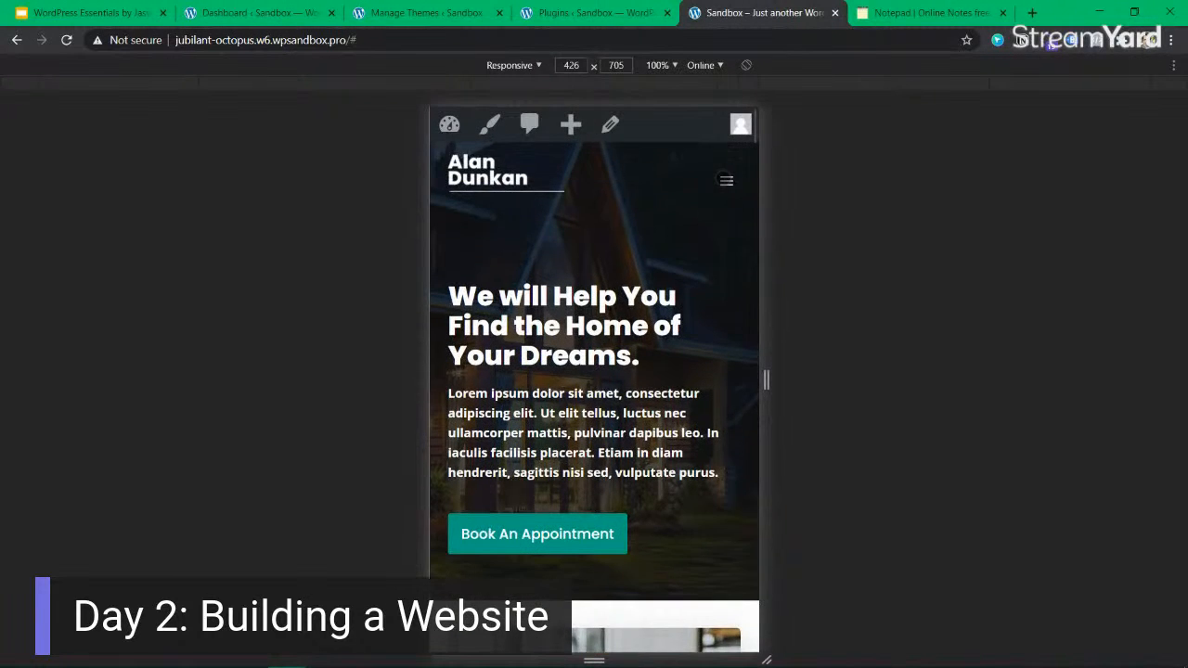
Try opening and closing the mobile navigation menu, and use it to go to the Services page.
click(725, 180)
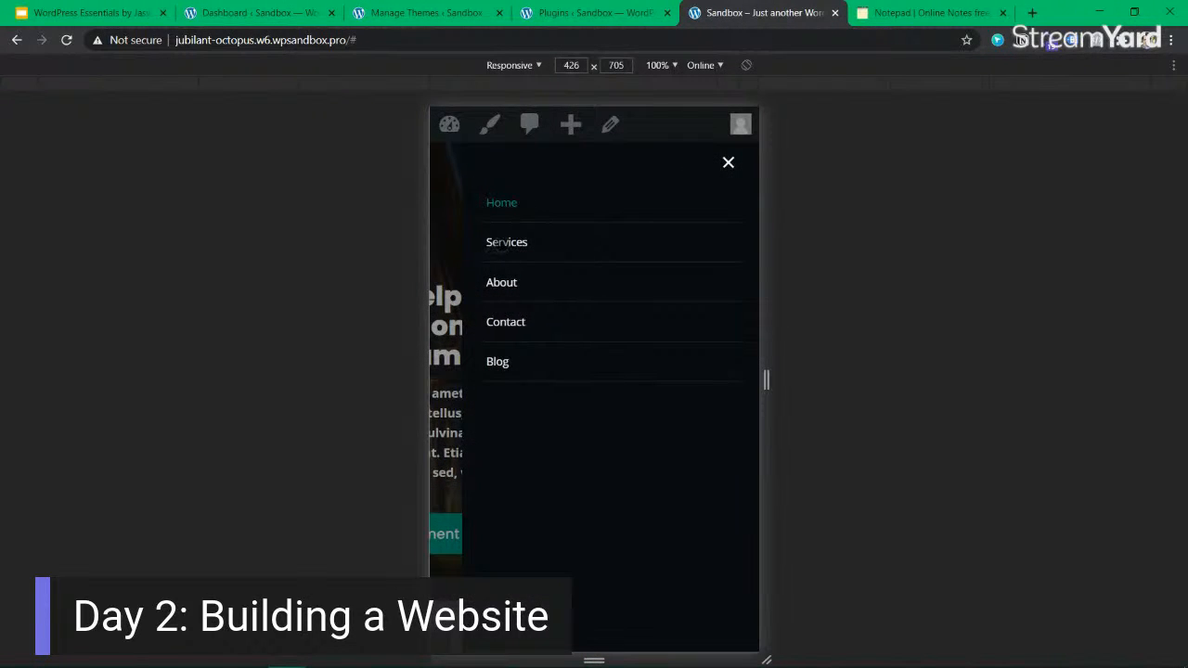
click(716, 160)
click(725, 176)
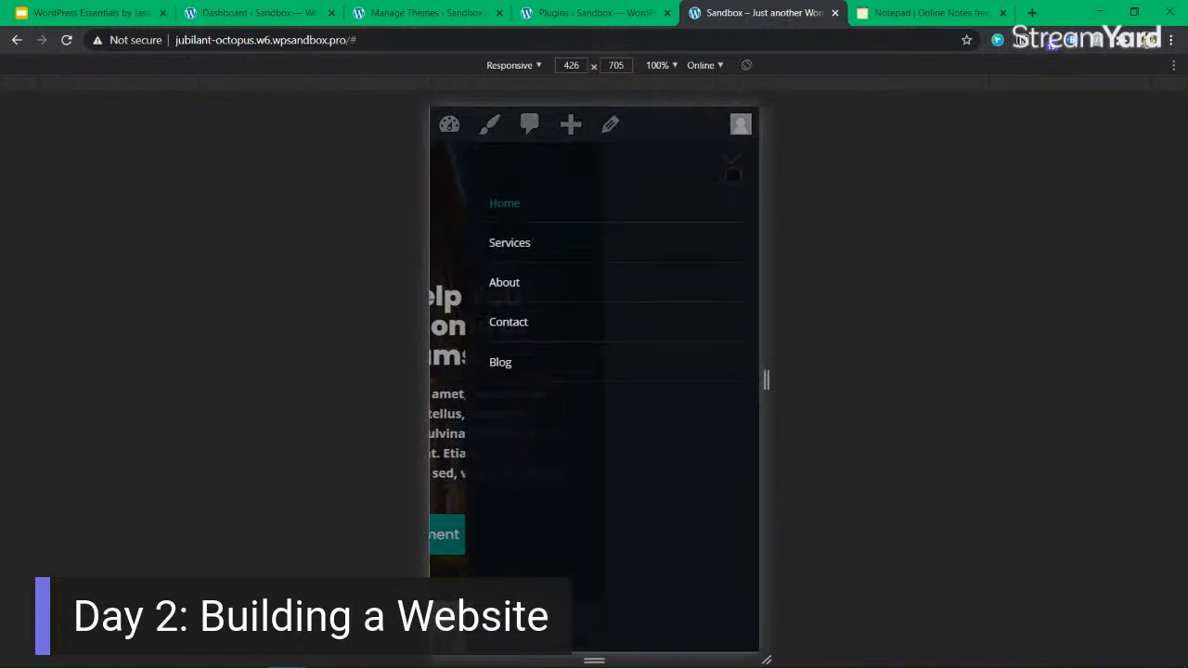
click(513, 241)
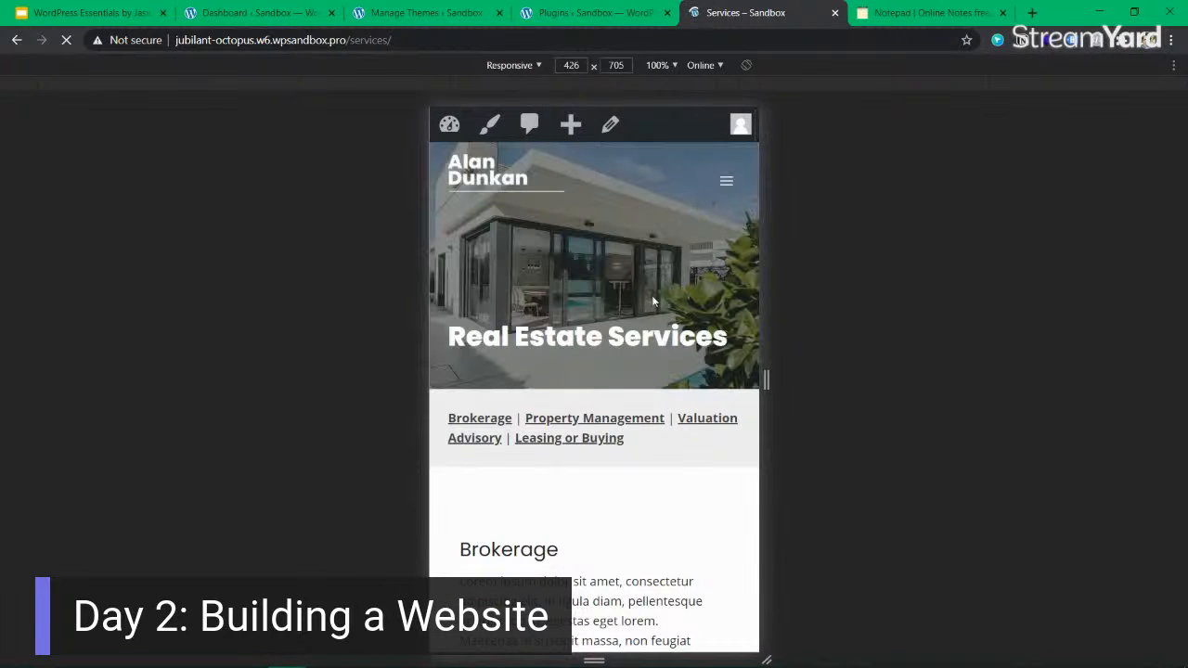
Widen the Services page's responsive viewport to 1222 px, and switch off the device toolbar in DevTools before closing it.
drag(767, 380, 1073, 380)
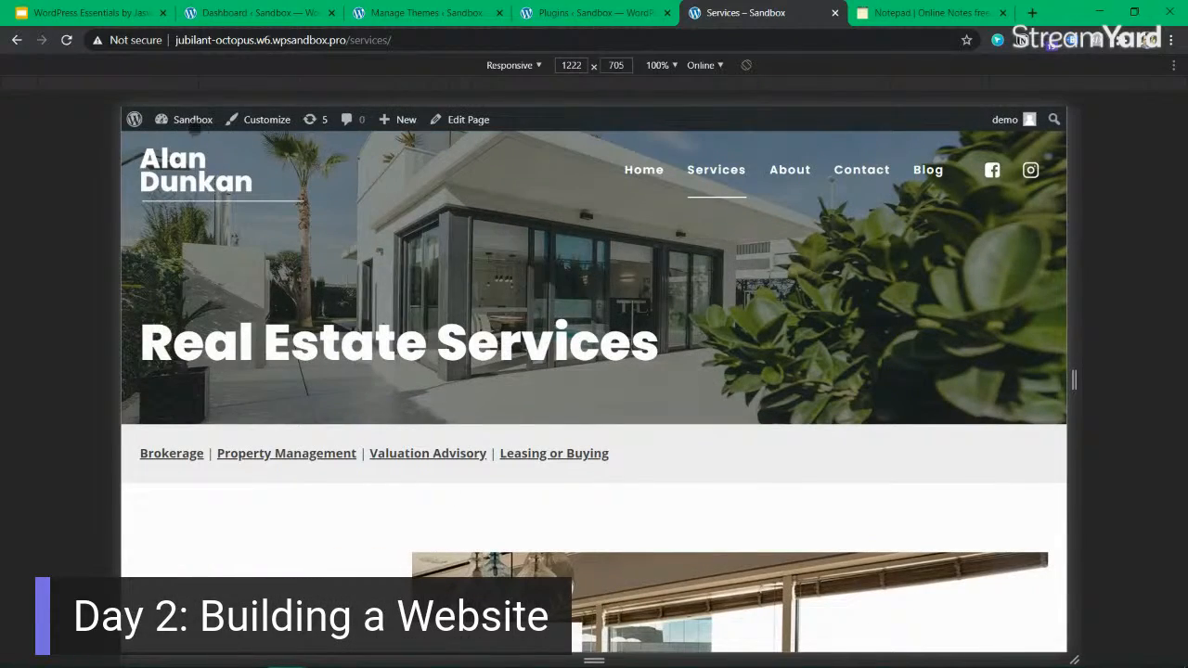
right_click(490, 294)
click(562, 487)
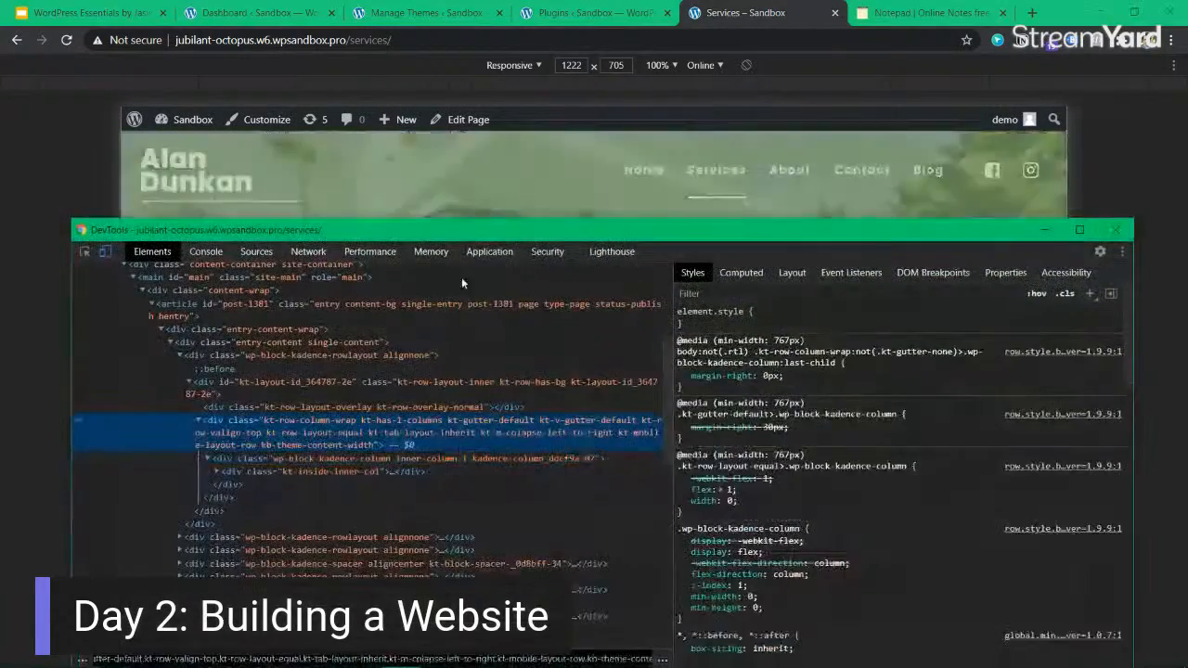
click(104, 240)
click(1115, 230)
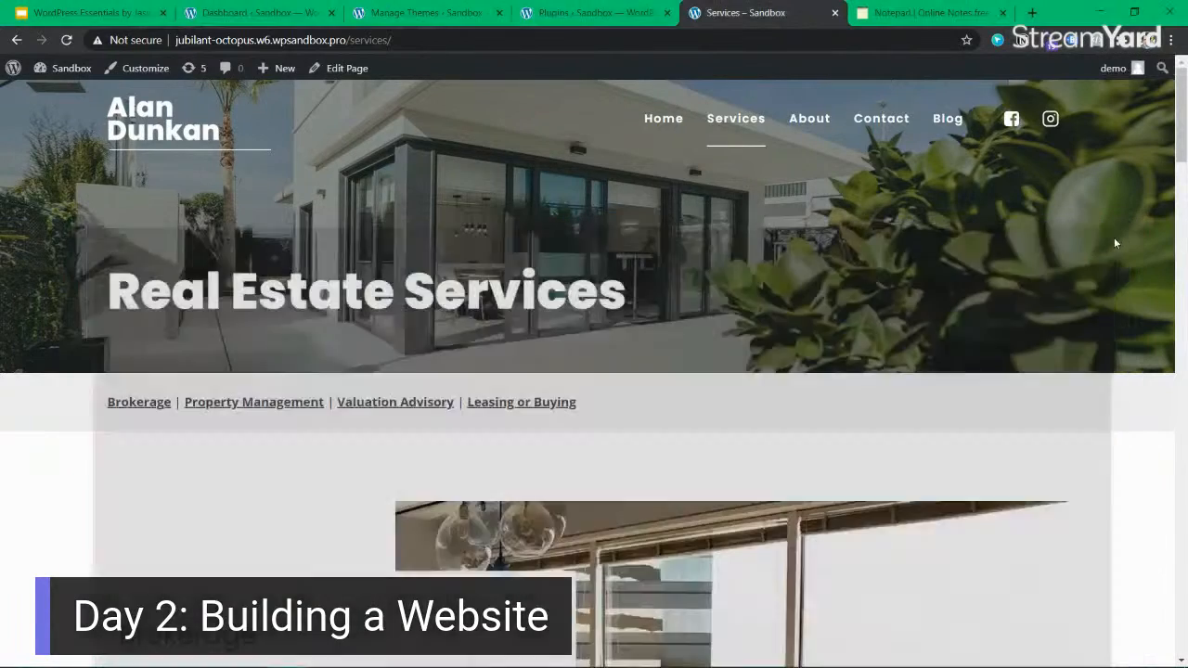
Return to the site's Home page to view its hero heading, and switch to the WordPress Essentials presentation in Google Slides.
click(655, 119)
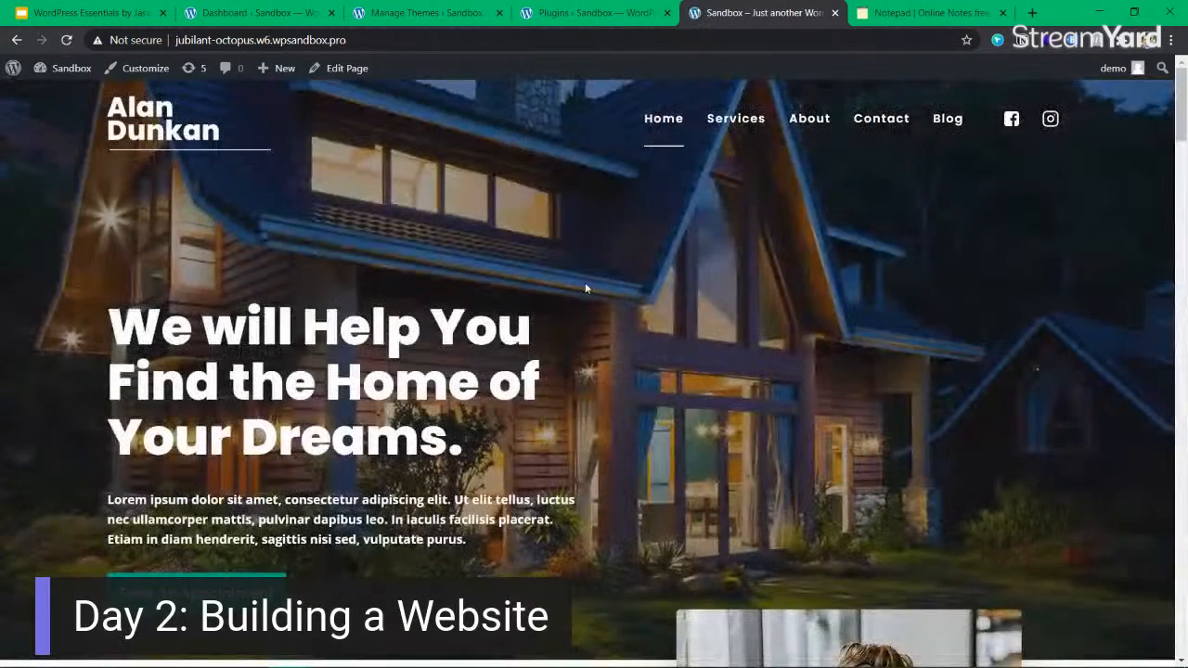
mouse_move(431, 326)
mouse_down()
mouse_move(462, 334)
mouse_move(455, 448)
mouse_move(327, 383)
mouse_move(434, 314)
mouse_up()
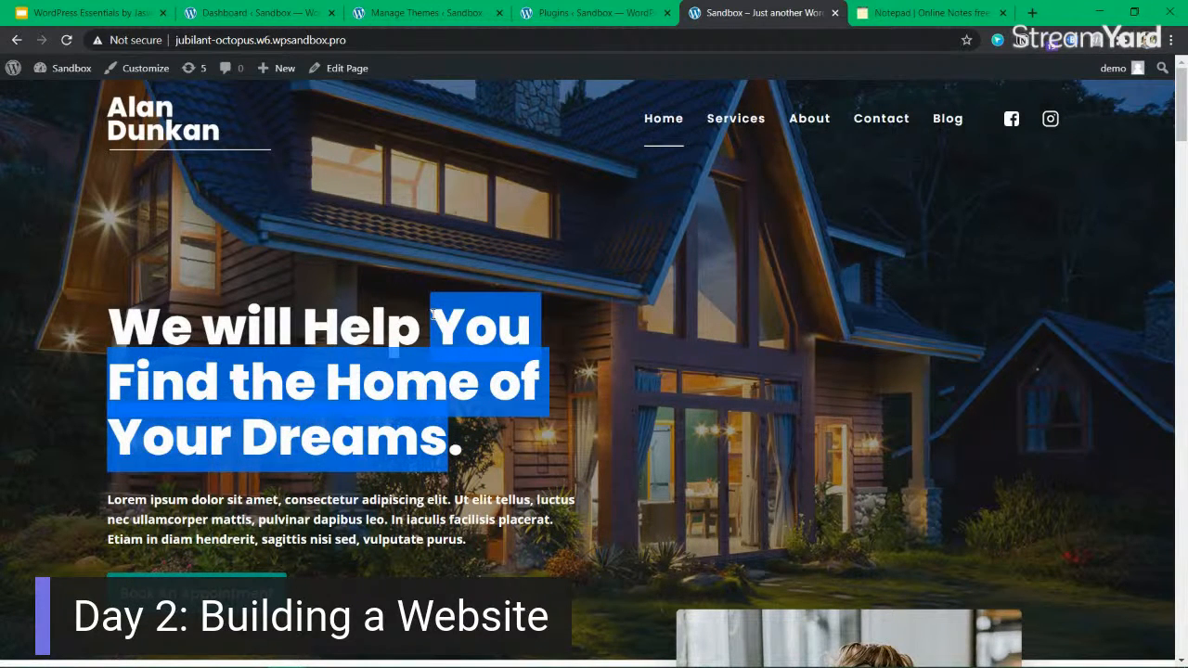
click(432, 313)
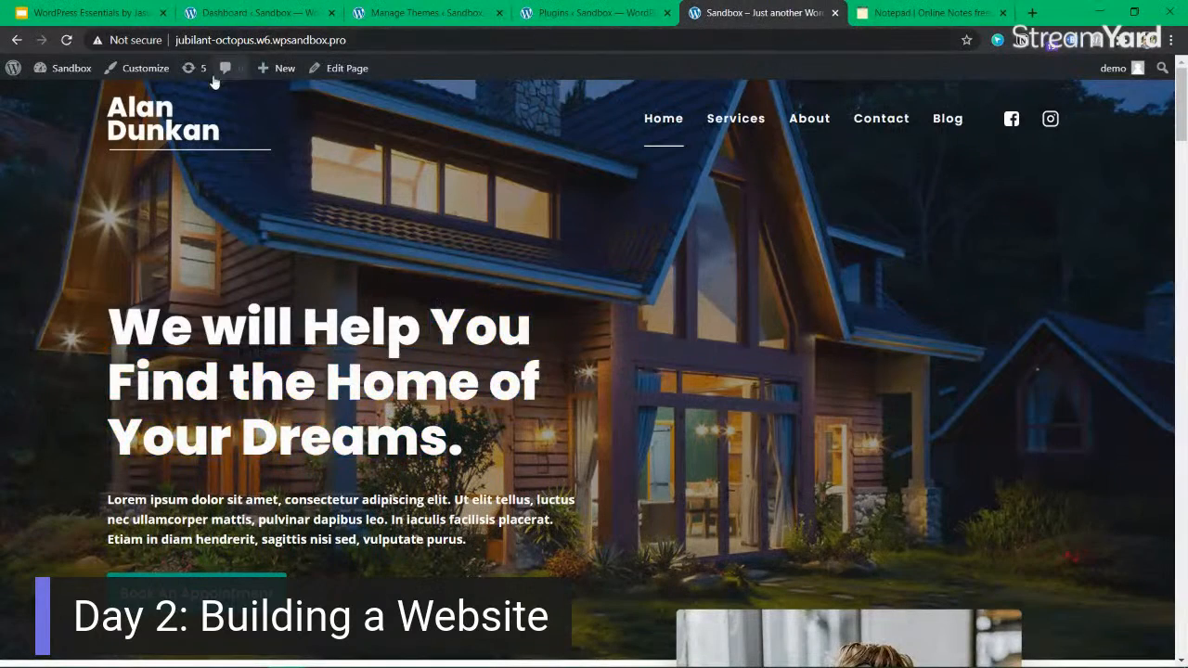
click(91, 13)
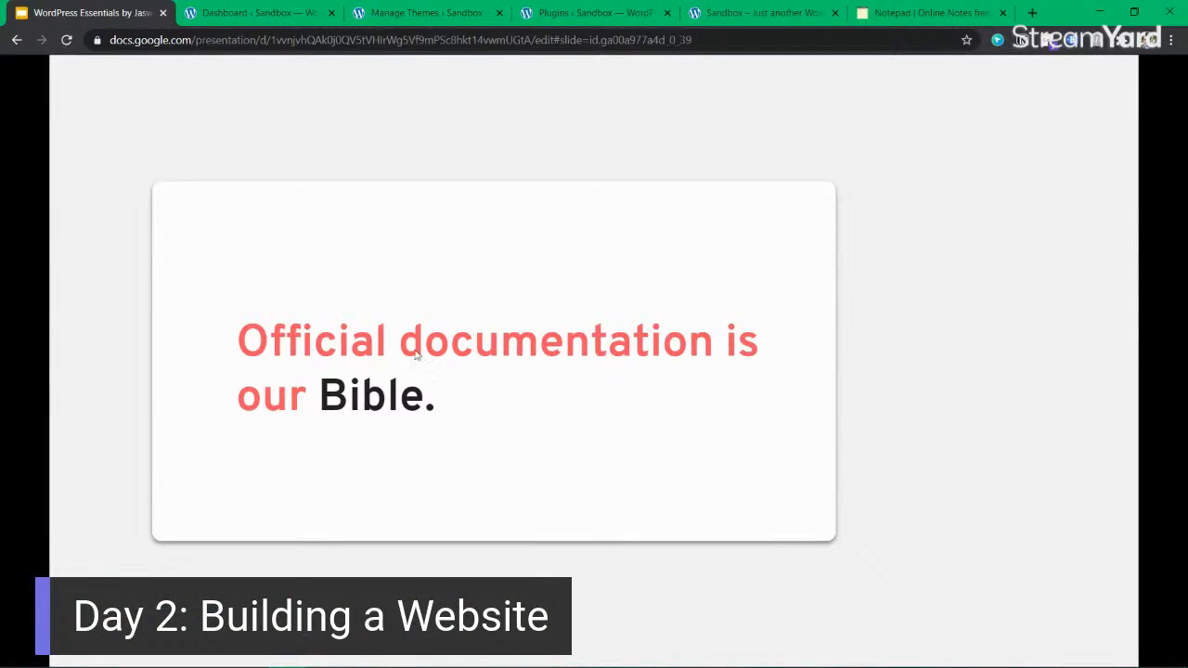
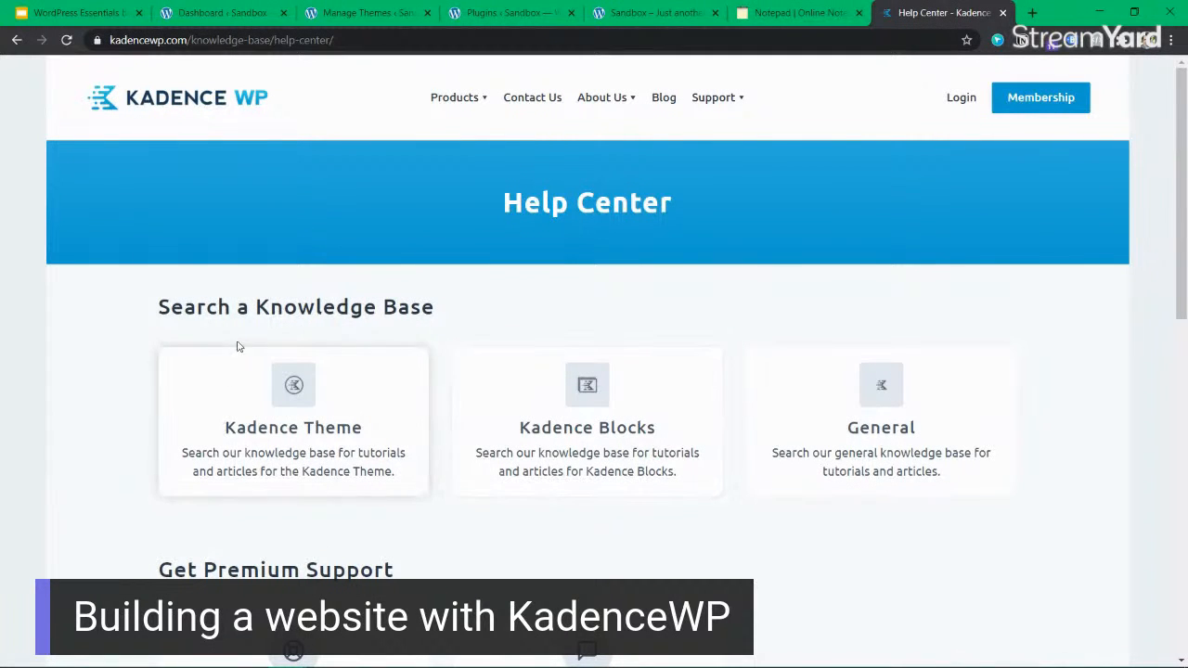
Open the Kadence Theme knowledge base from the Help Center, skim its article categories, and glance back at the Sandbox home page.
drag(198, 304, 491, 305)
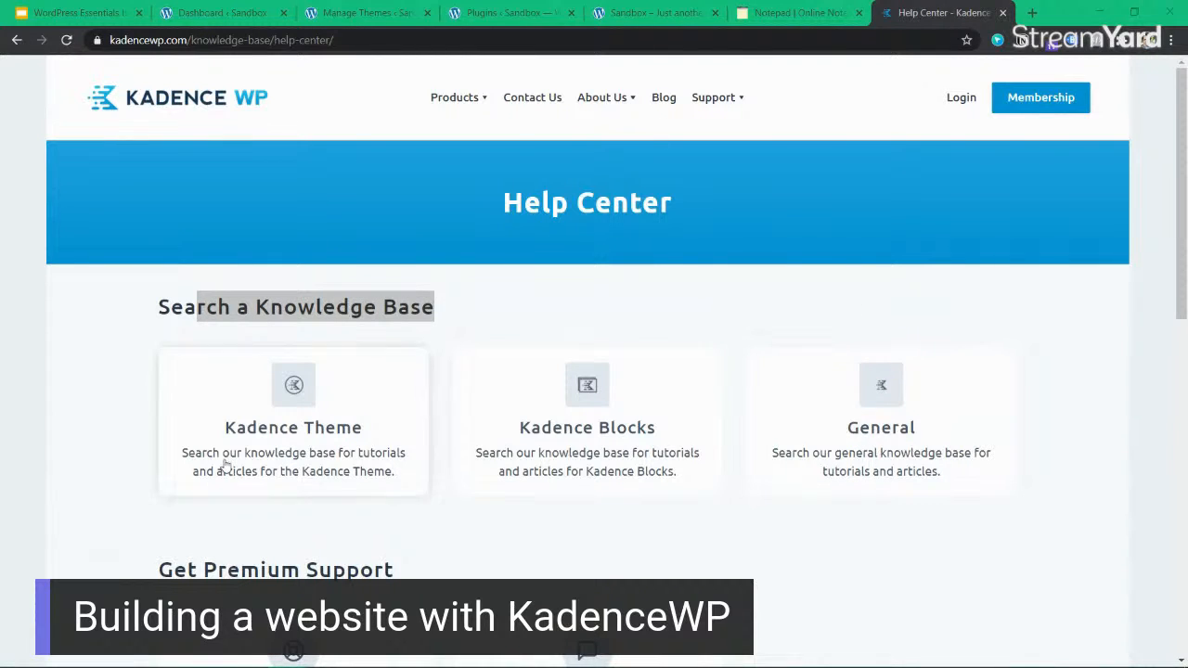
click(492, 326)
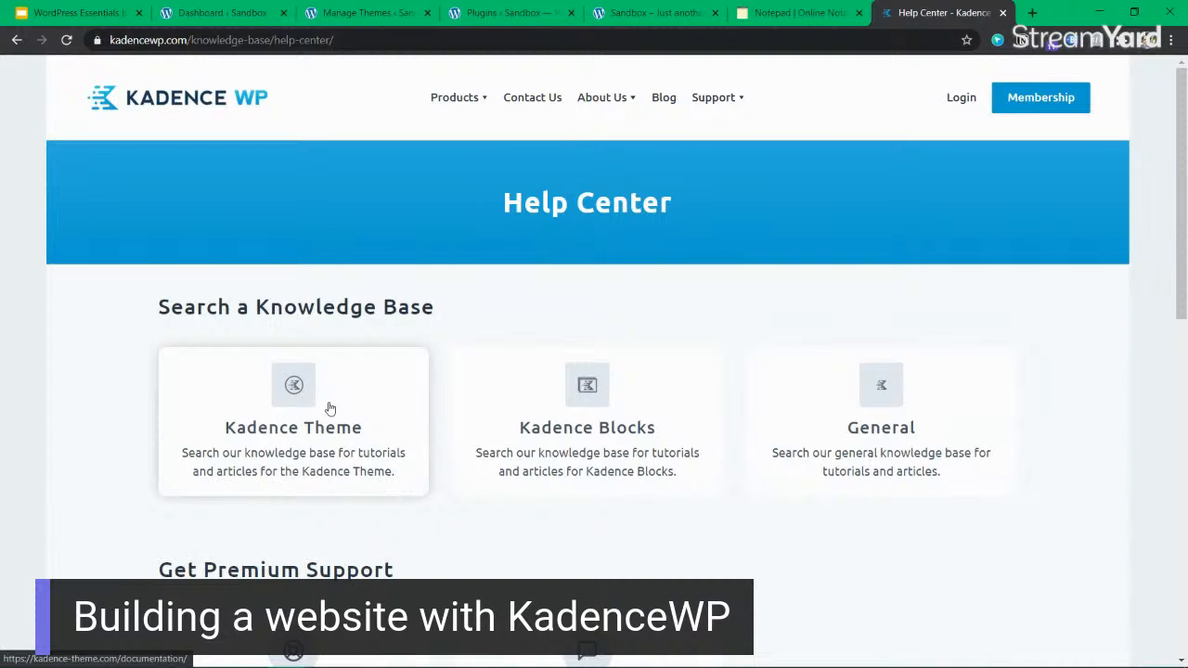
click(295, 430)
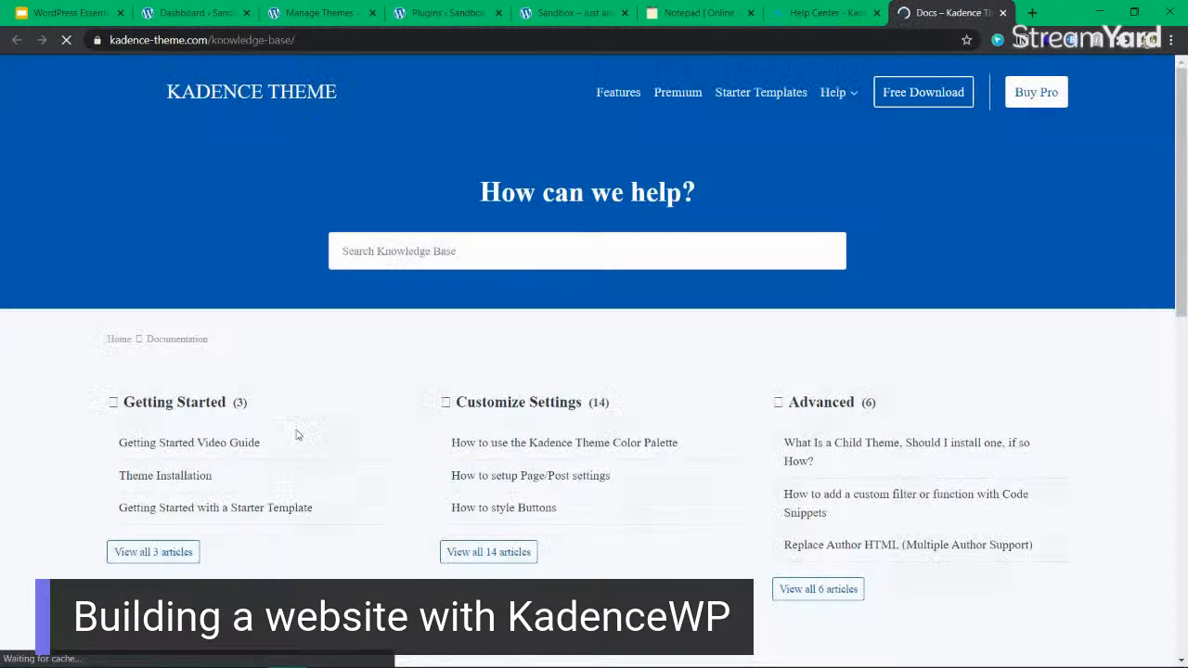
scroll(458, 397, down, 3)
scroll(495, 328, up, 3)
click(580, 13)
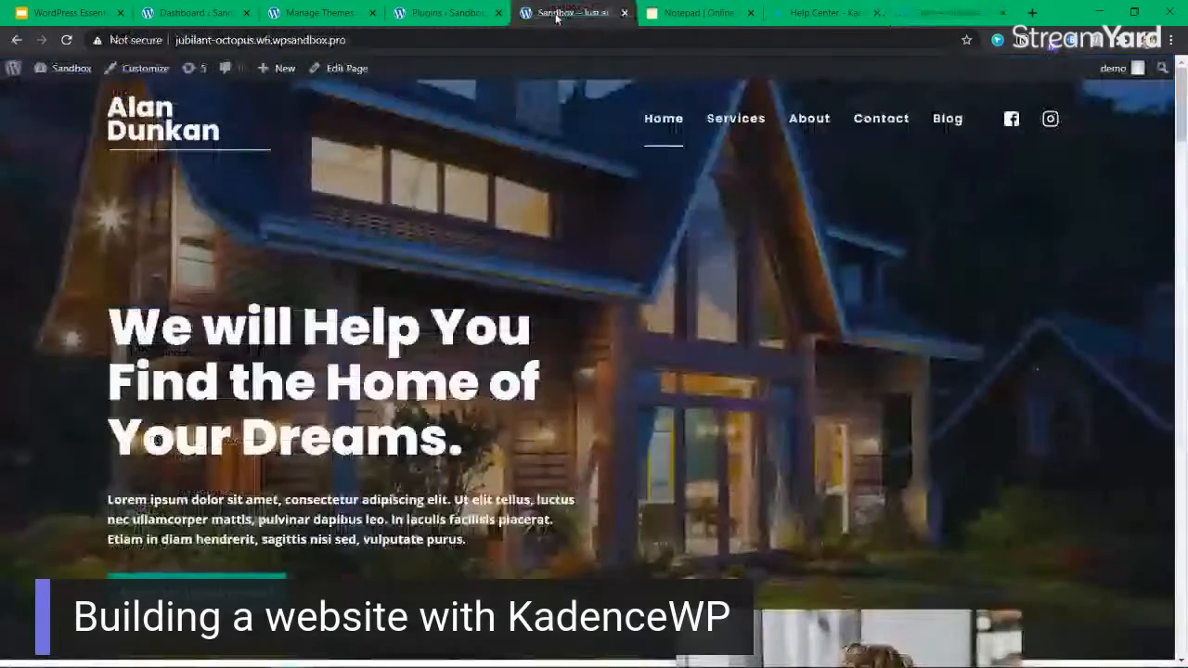
click(946, 12)
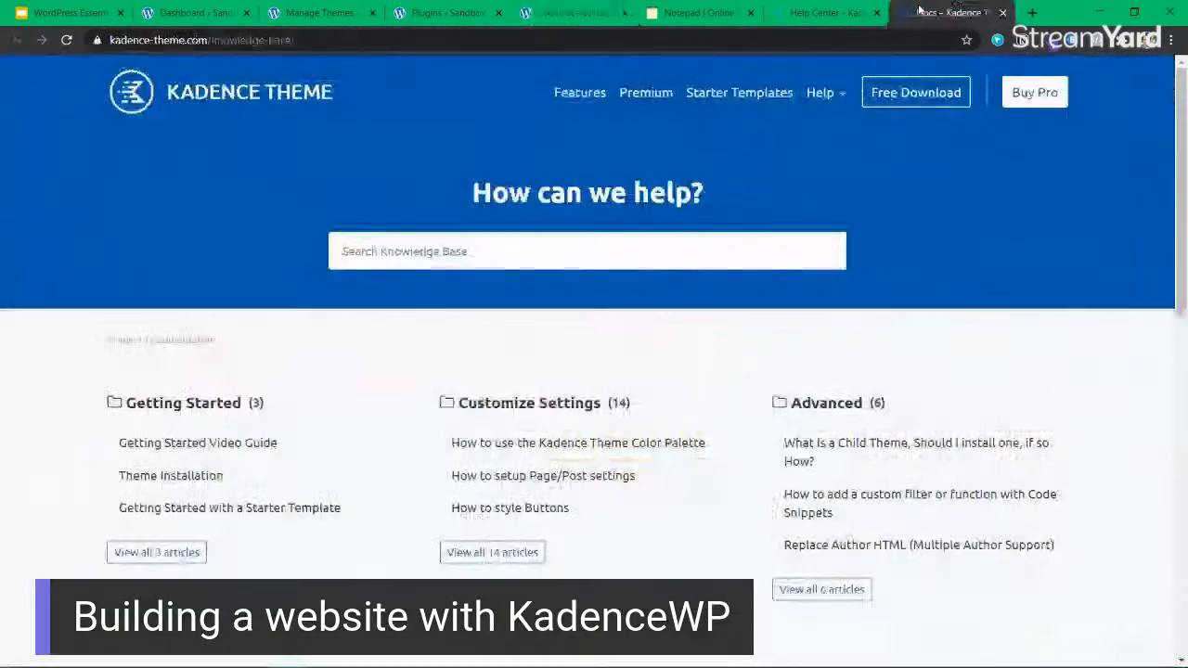
Search the Kadence Theme knowledge base for "header" and dismiss the result suggestions.
click(459, 258)
text(header)
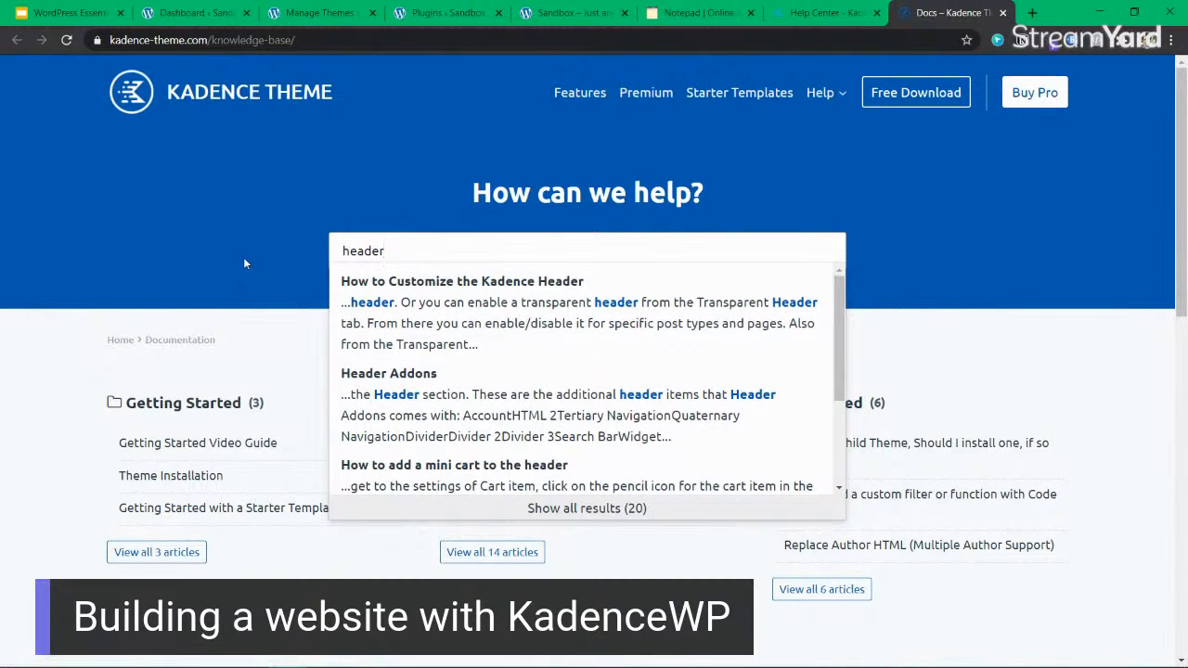
click(227, 315)
click(478, 238)
click(399, 169)
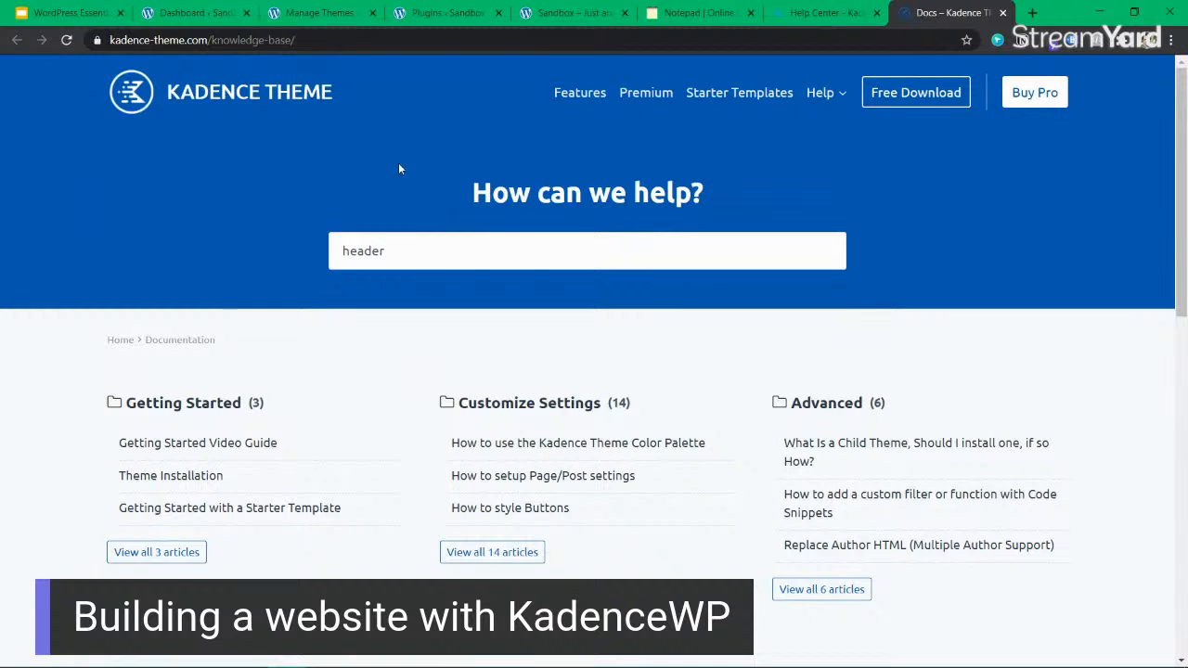
List all Customize Settings articles in the knowledge base and open "How to Customize the Kadence Header".
scroll(377, 338, down, 2)
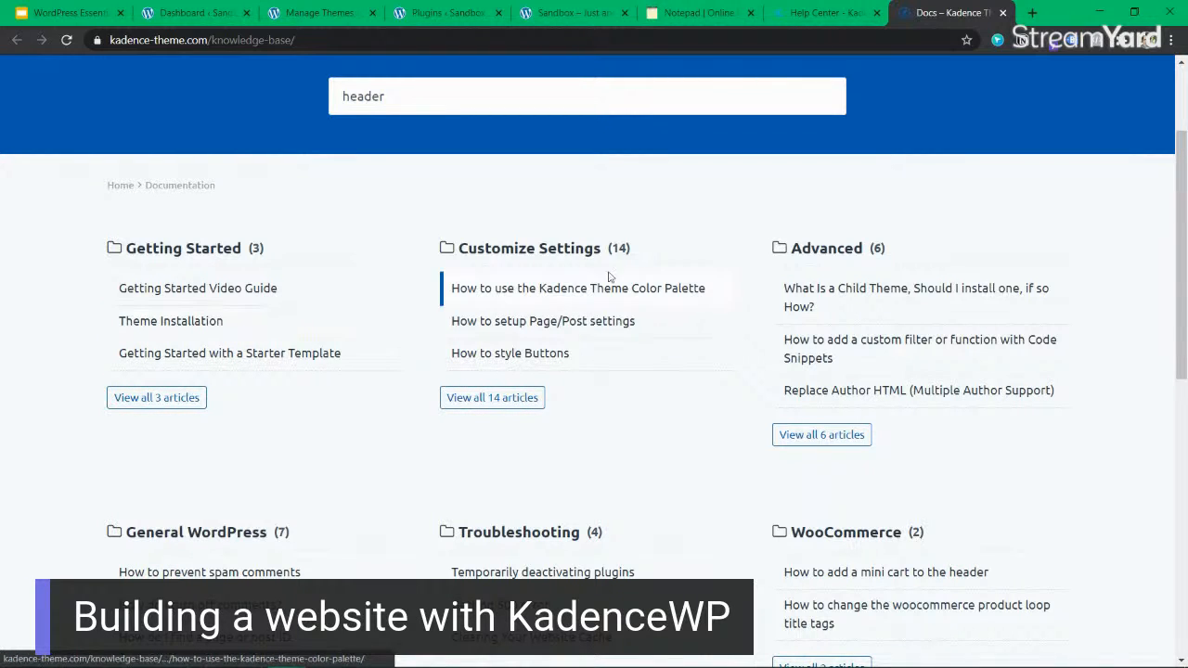
click(493, 404)
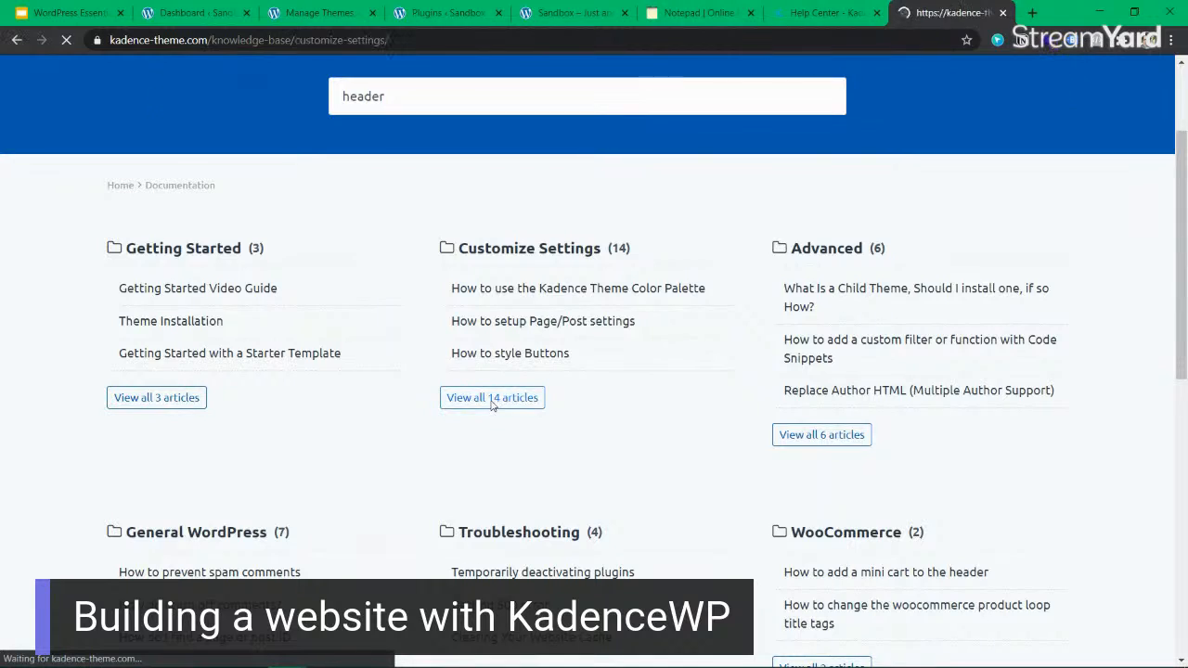
scroll(471, 353, down, 2)
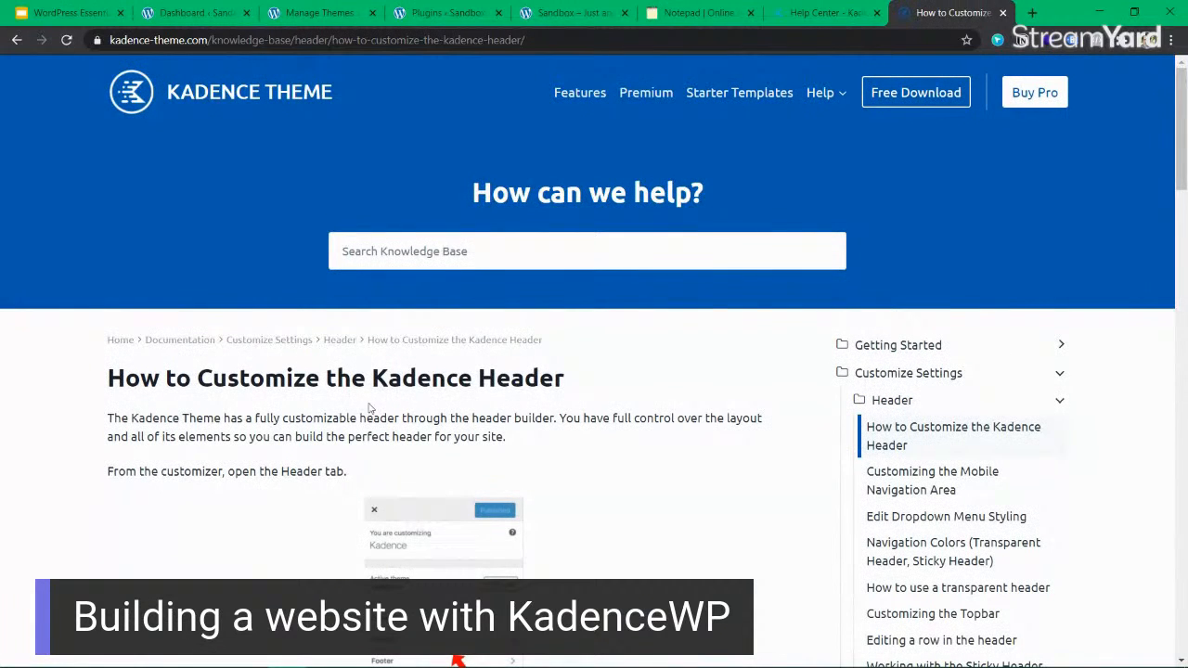
drag(385, 381, 478, 380)
click(445, 380)
scroll(444, 380, down, 3)
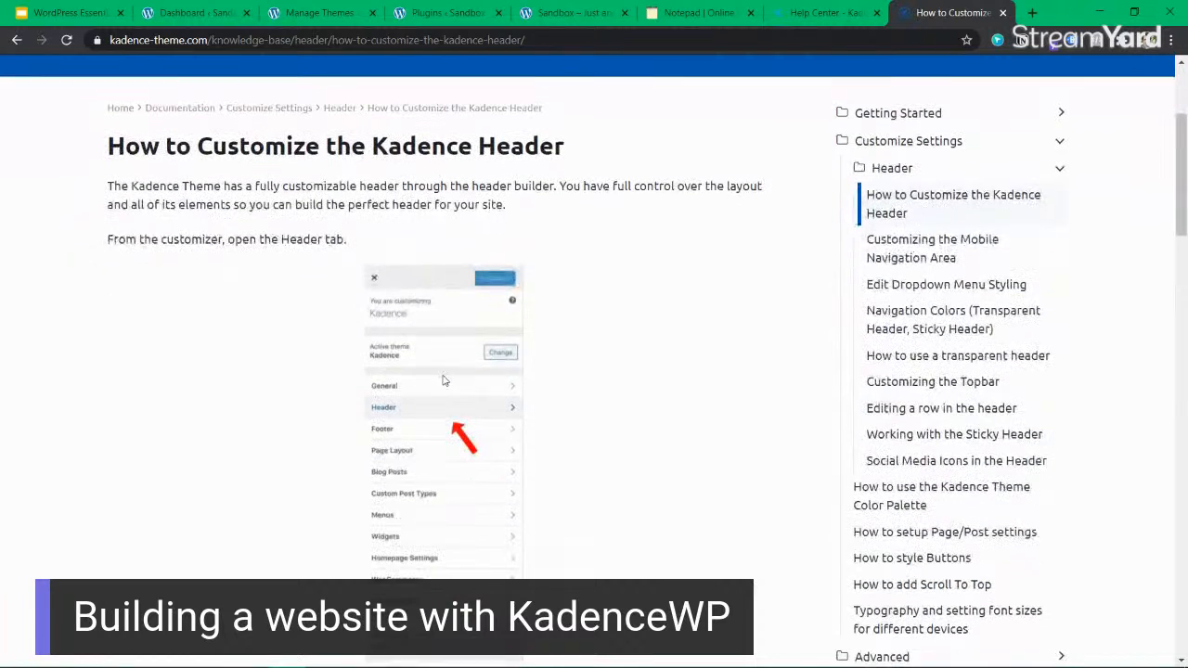
Read through the Kadence header article, from its introduction to the transparent header logo settings, and return to its beginning.
drag(121, 185, 547, 223)
click(547, 223)
mouse_move(570, 152)
mouse_down()
mouse_move(121, 148)
mouse_move(557, 148)
mouse_up()
double_click(123, 145)
click(351, 150)
scroll(394, 344, down, 2)
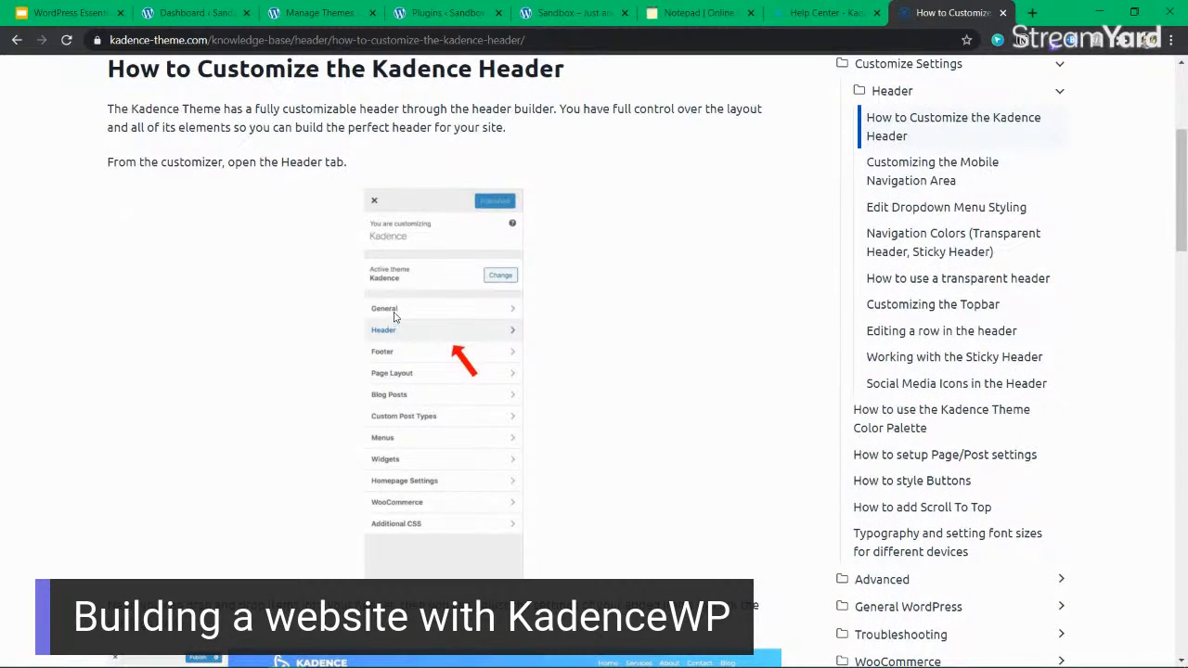
scroll(390, 336, down, 4)
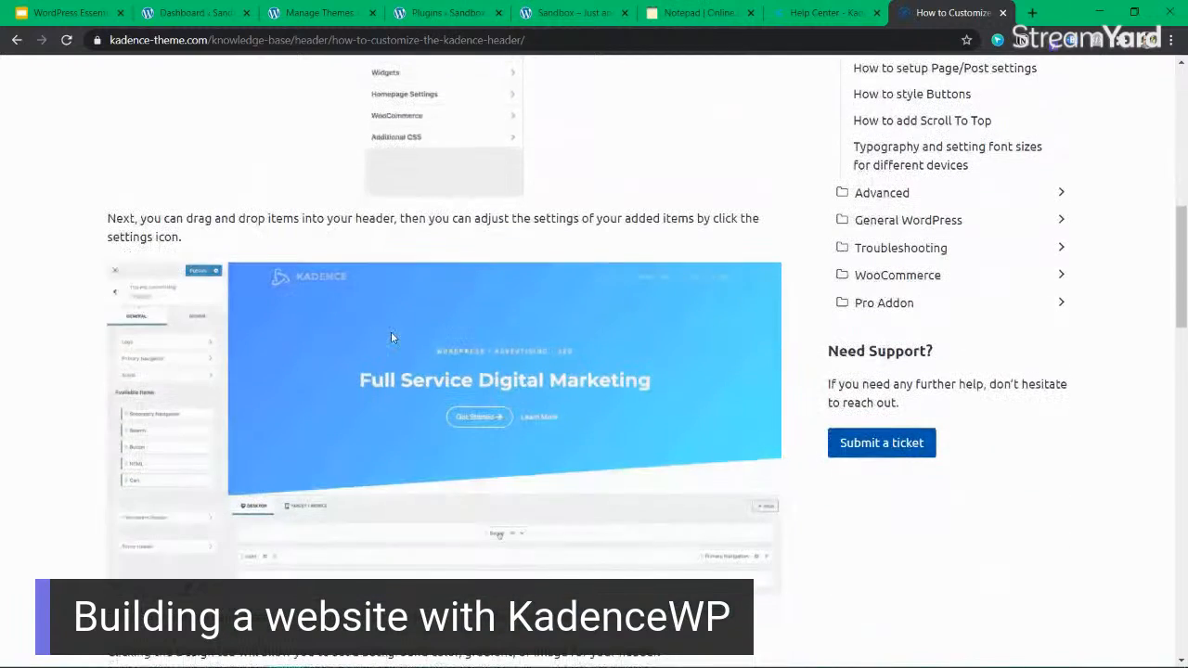
scroll(390, 335, down, 3)
scroll(406, 450, down, 10)
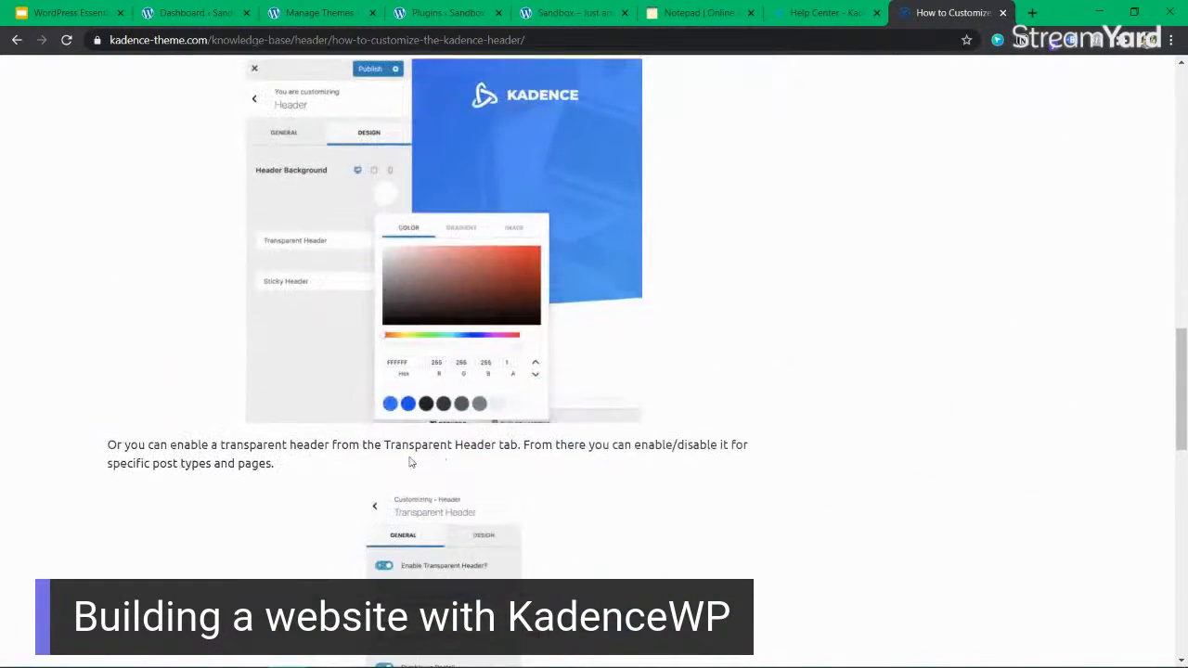
scroll(405, 450, down, 6)
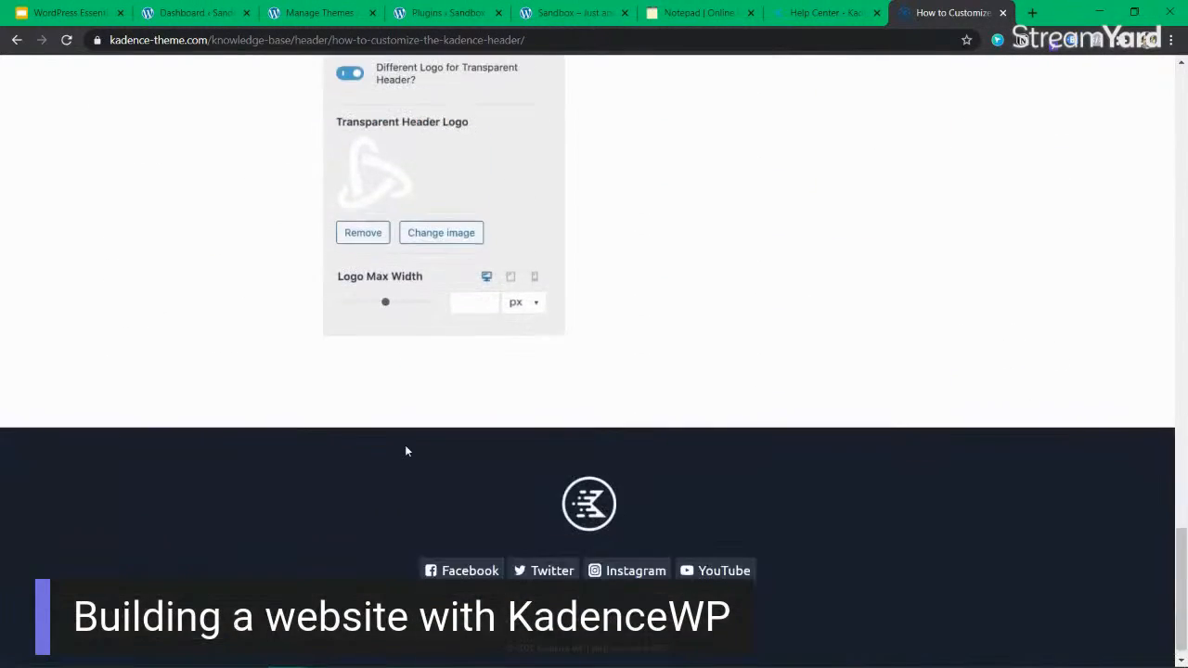
scroll(406, 450, up, 7)
scroll(405, 450, up, 13)
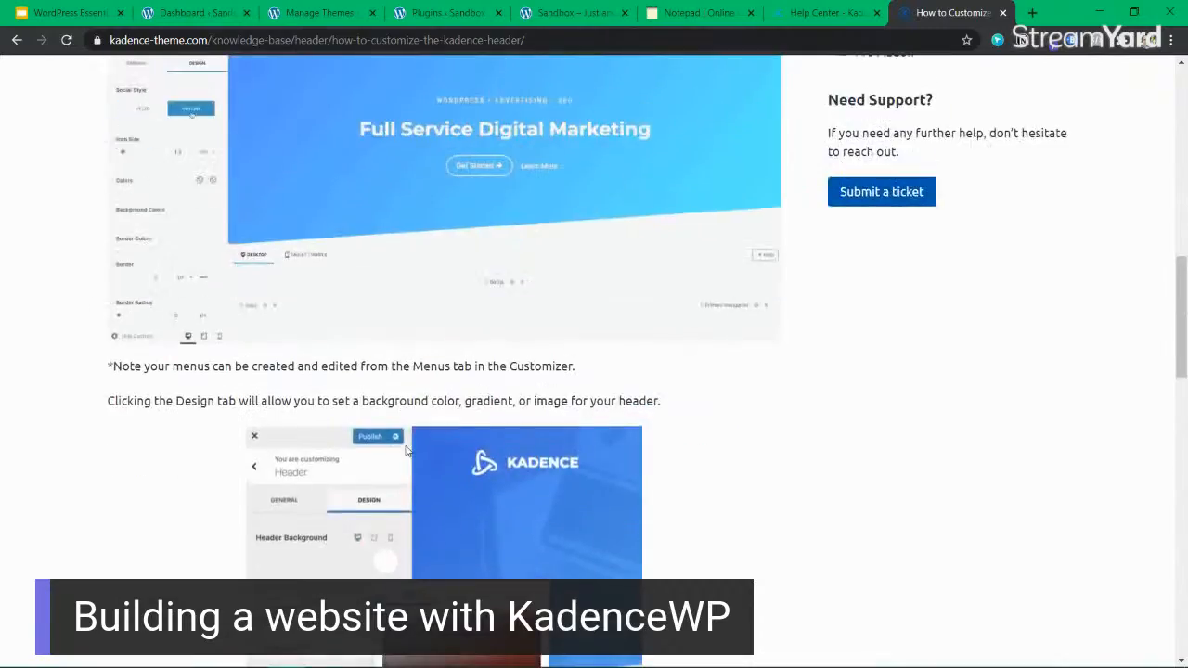
scroll(405, 451, up, 4)
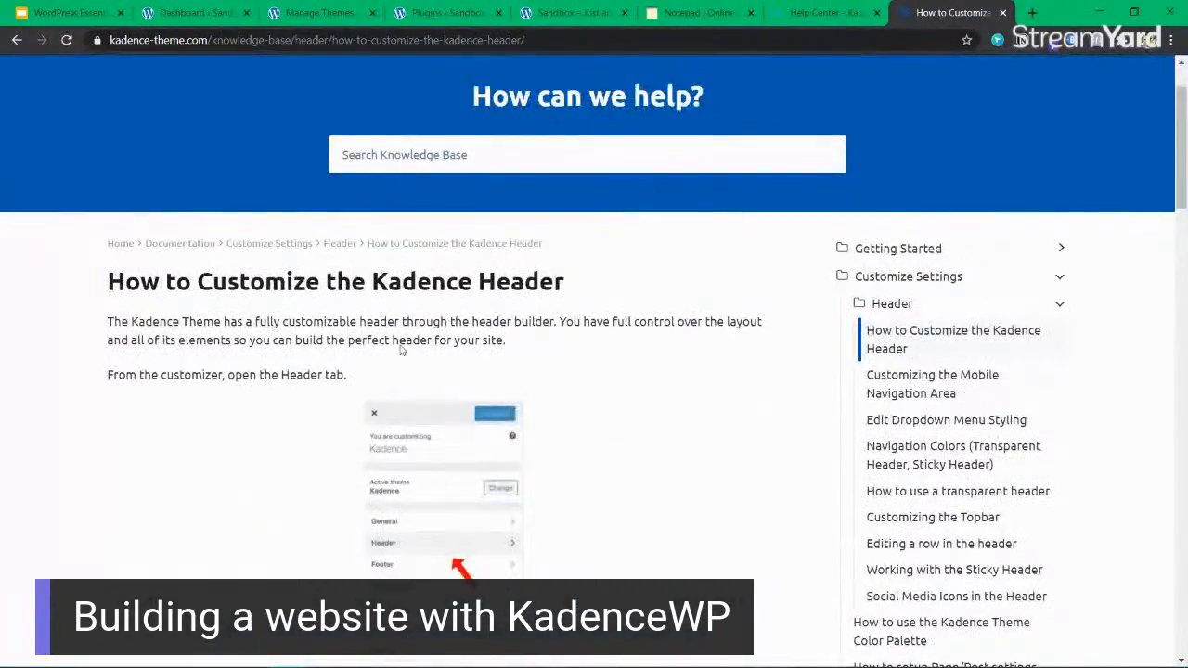
scroll(408, 270, up, 1)
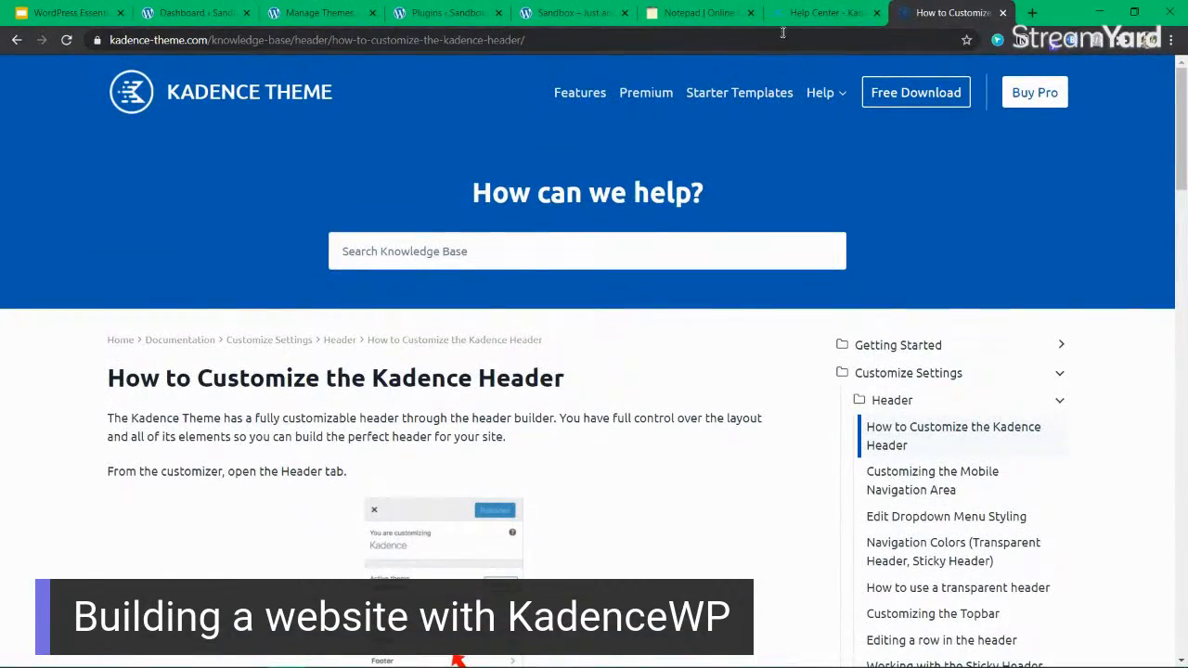
Switch back to the Sandbox site's home page.
click(808, 13)
click(535, 17)
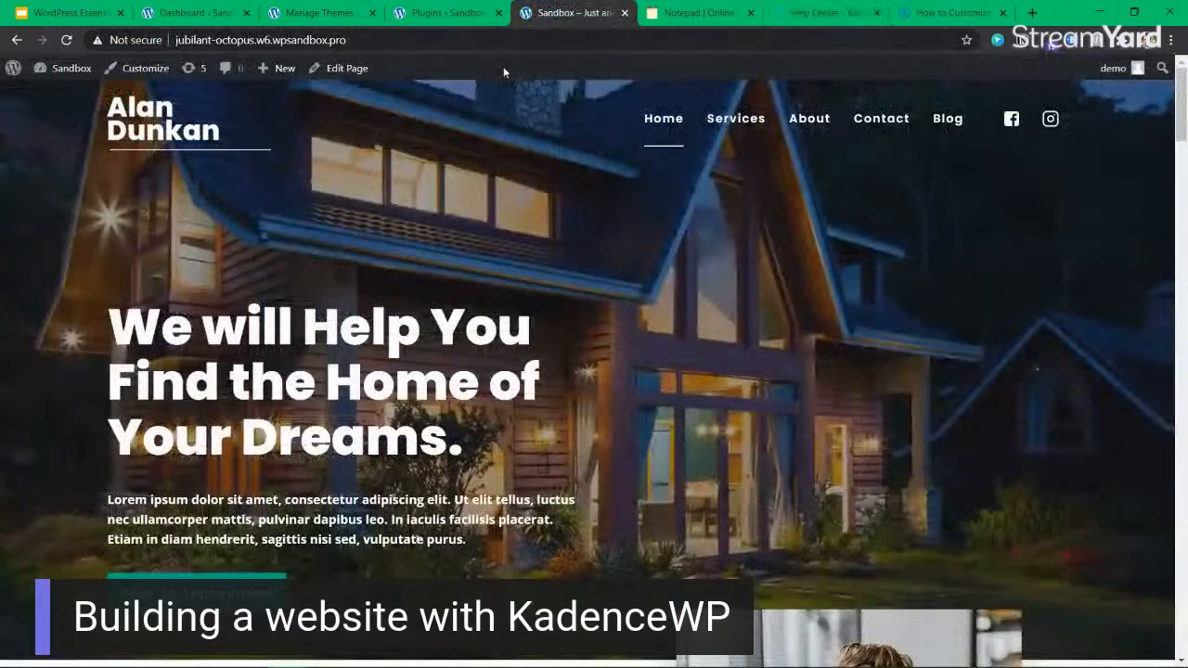
mouse_move(85, 81)
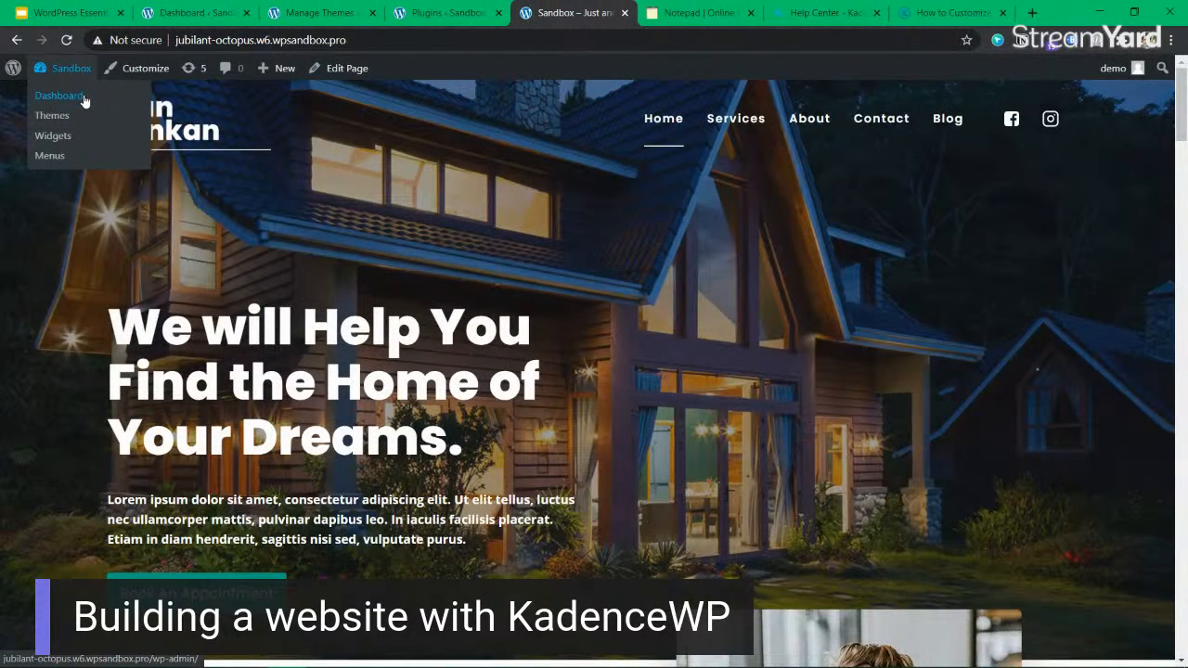
click(83, 96)
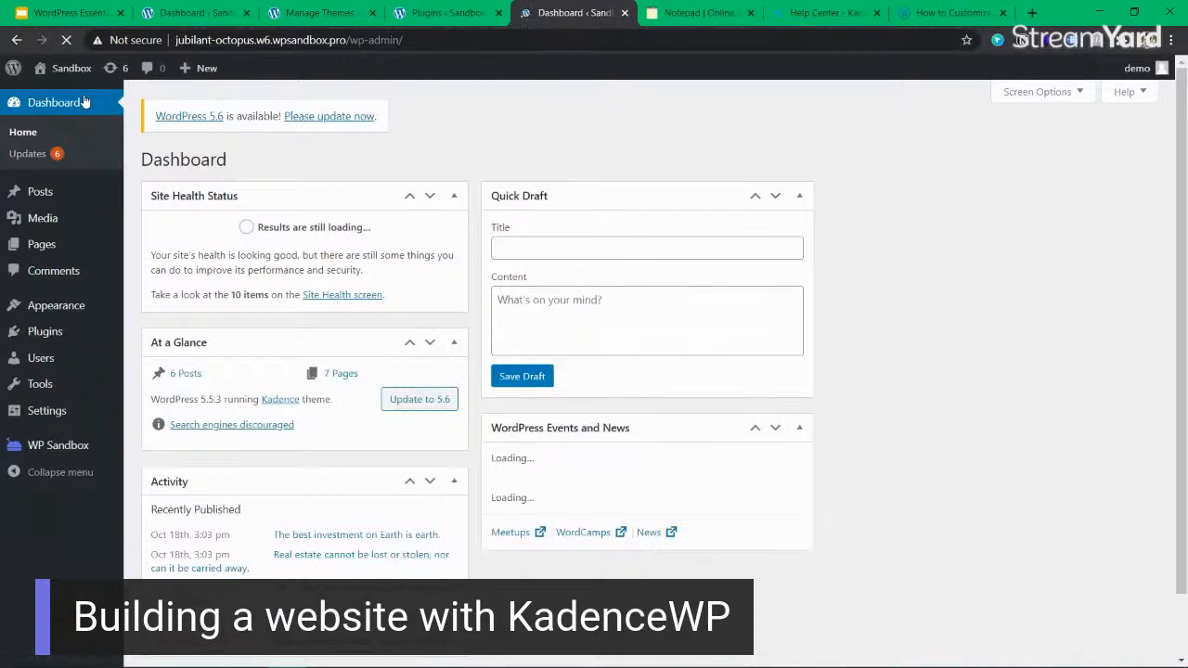
click(42, 68)
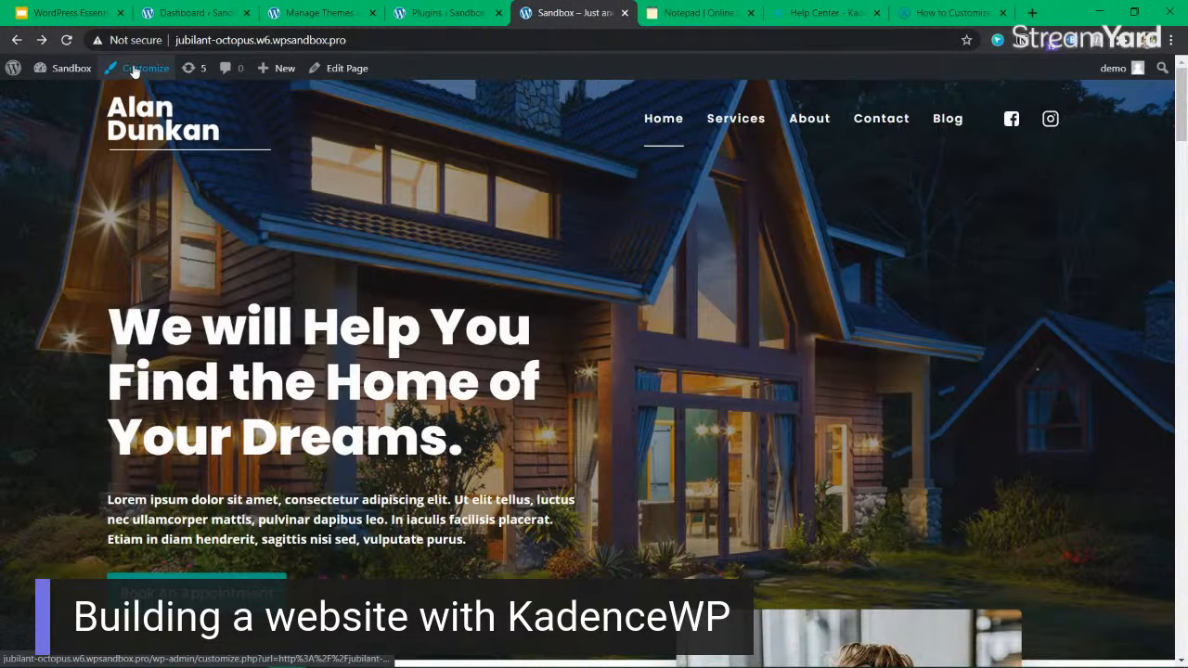
Open the Header section of the site Customizer and try repositioning the Logo and Primary Navigation items in the main row.
click(135, 70)
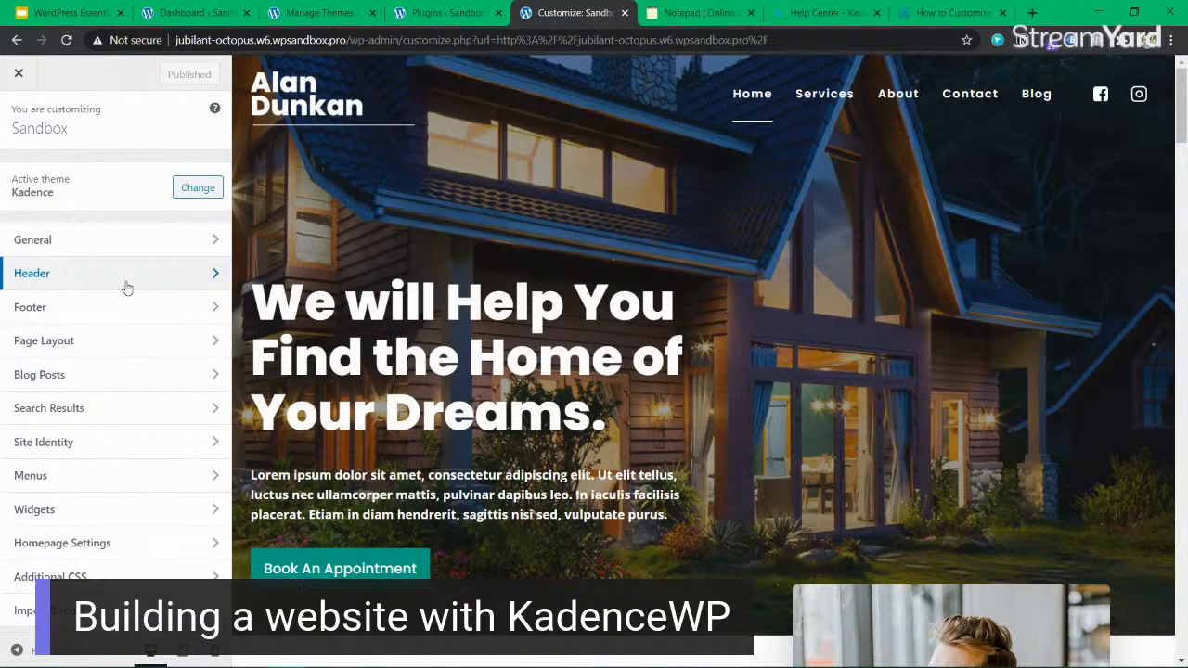
click(124, 282)
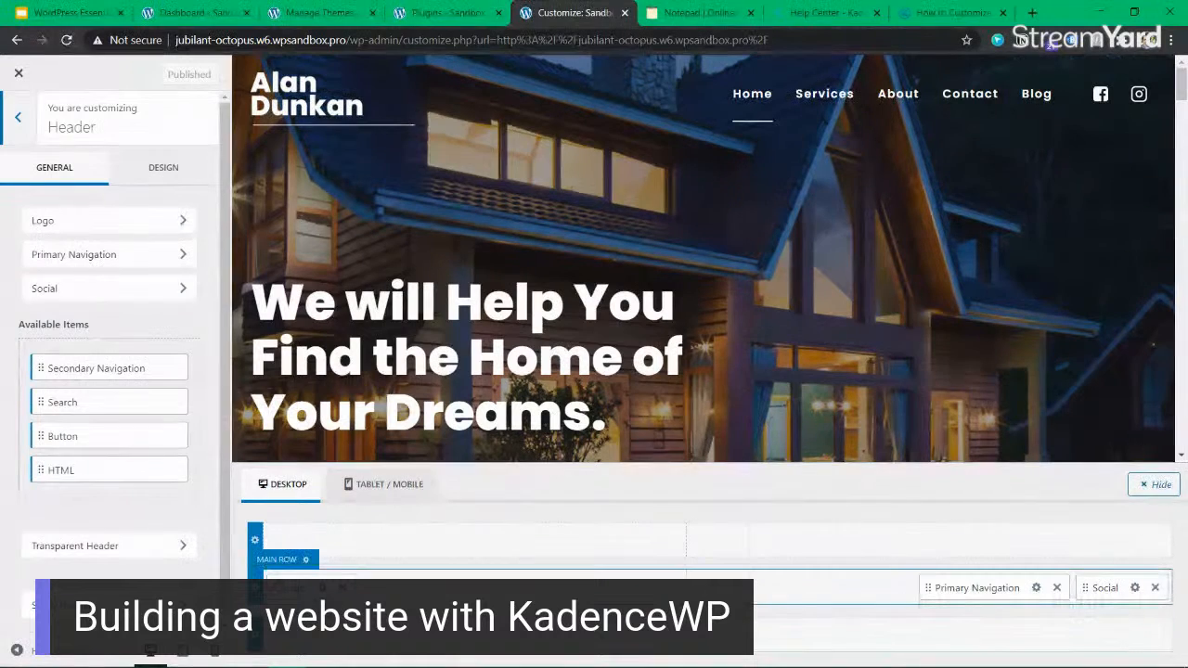
mouse_move(289, 587)
mouse_down()
mouse_move(319, 583)
mouse_move(301, 575)
mouse_move(288, 587)
mouse_up()
drag(955, 588, 1013, 596)
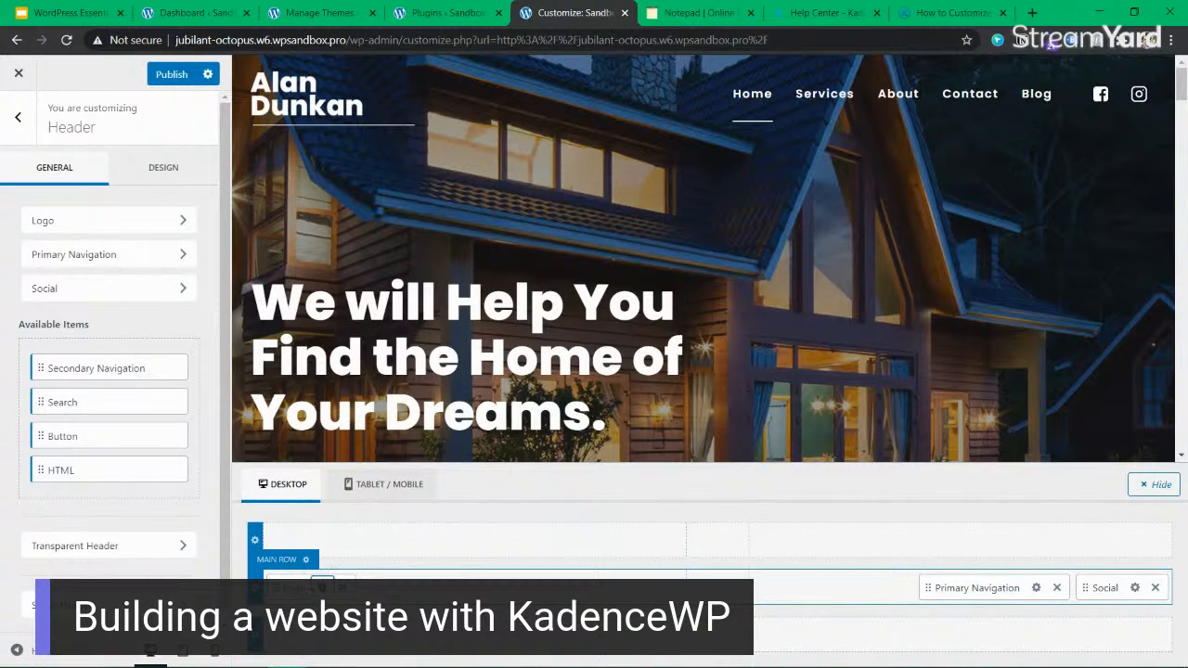
Remove the header logo and set the desktop logo layout to Logo & Title with the title before the logo.
click(322, 588)
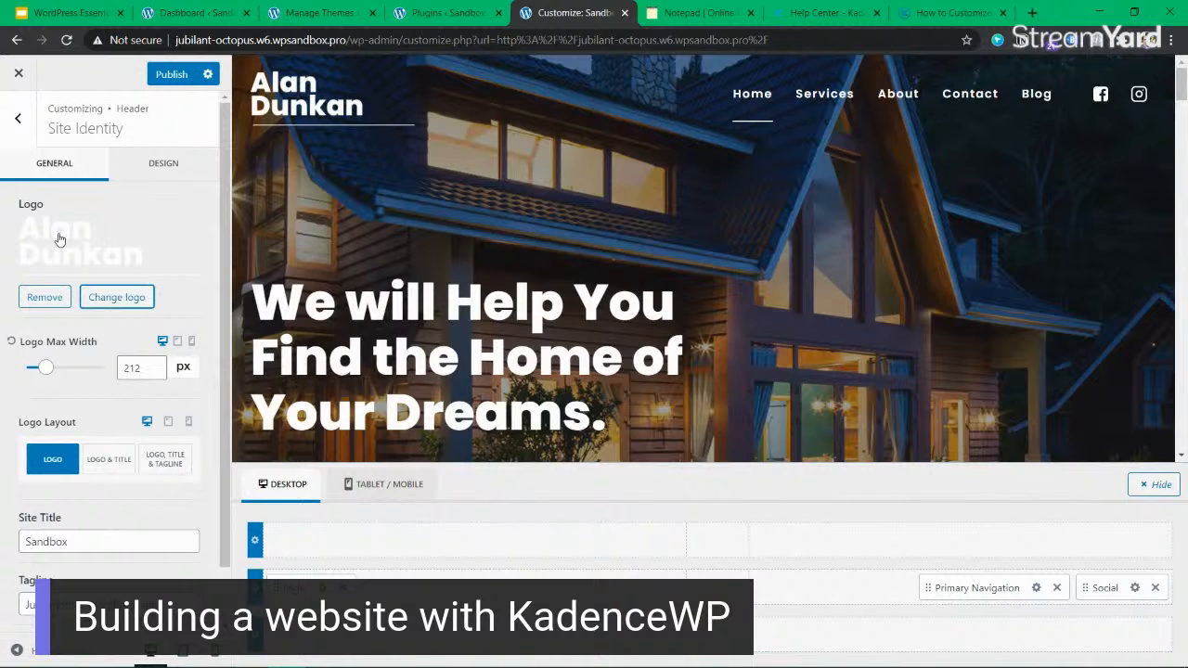
click(50, 296)
double_click(98, 397)
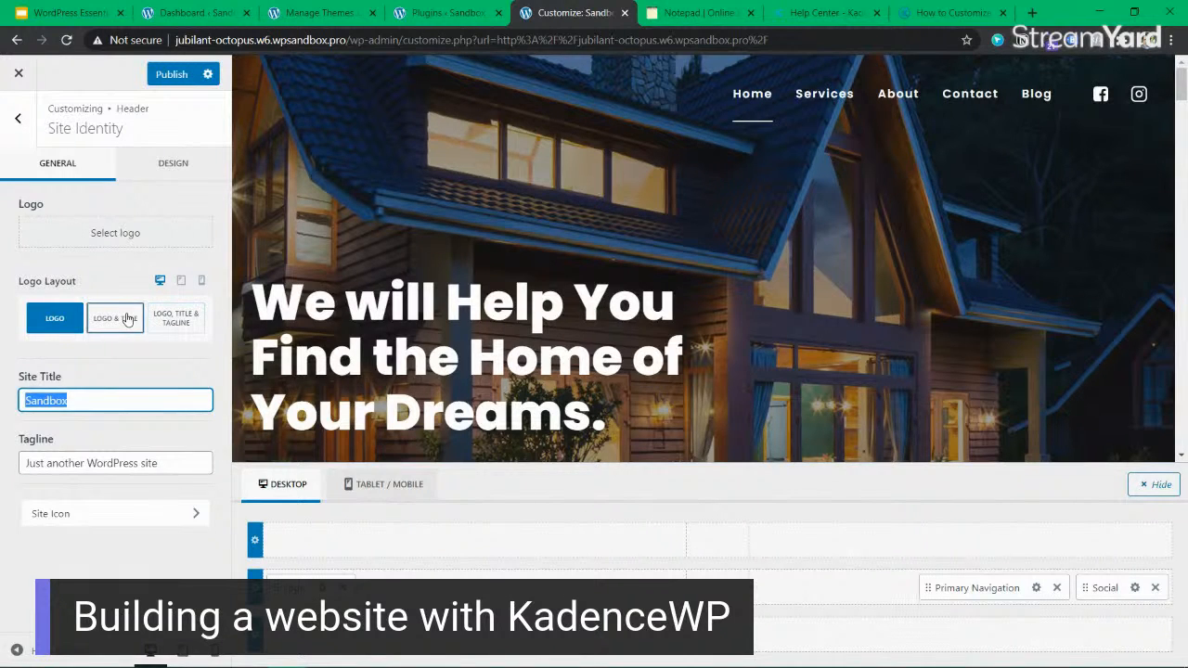
click(128, 318)
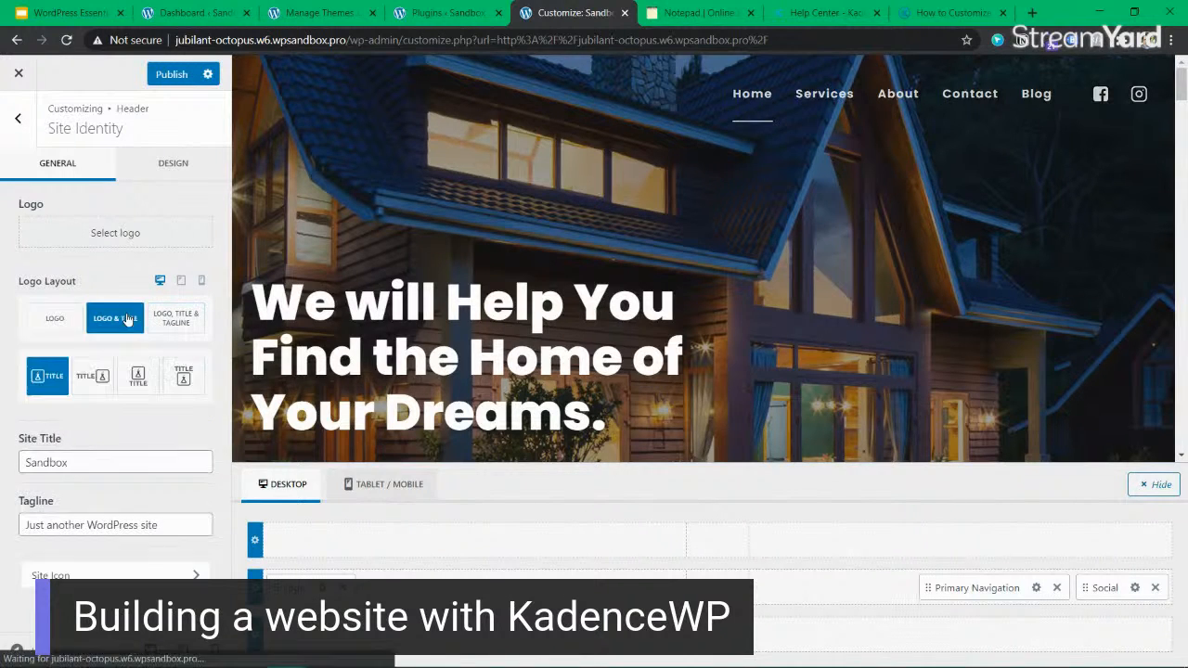
click(93, 386)
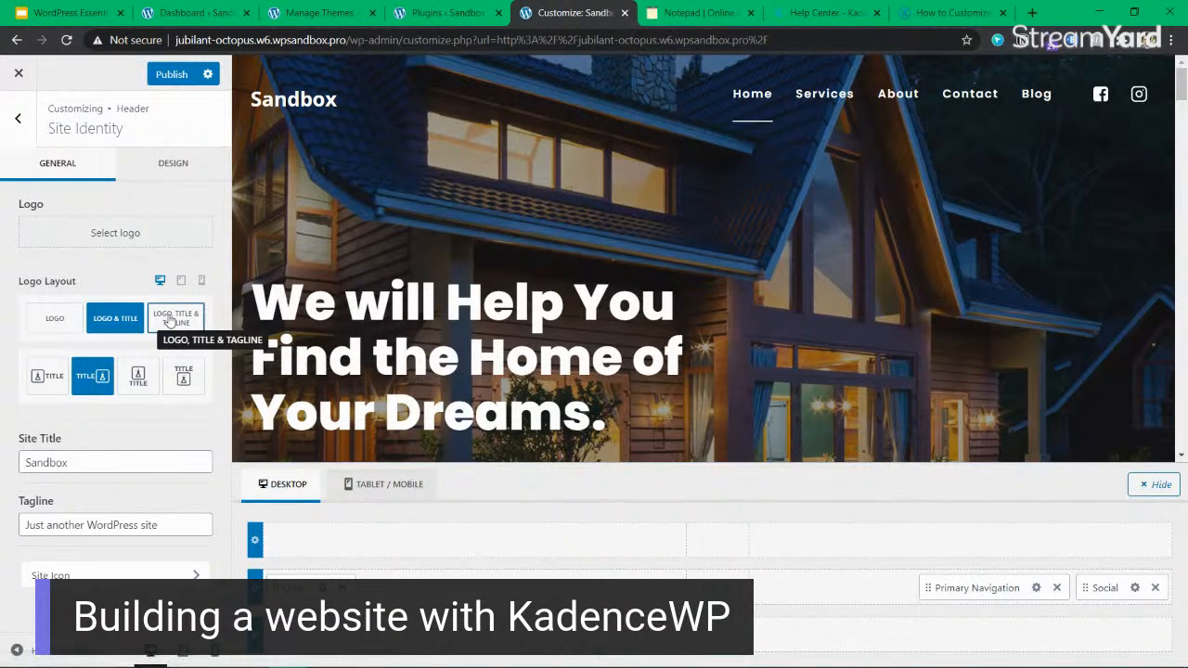
Change the site title to "RealEstate Canada".
double_click(107, 456)
click(106, 456)
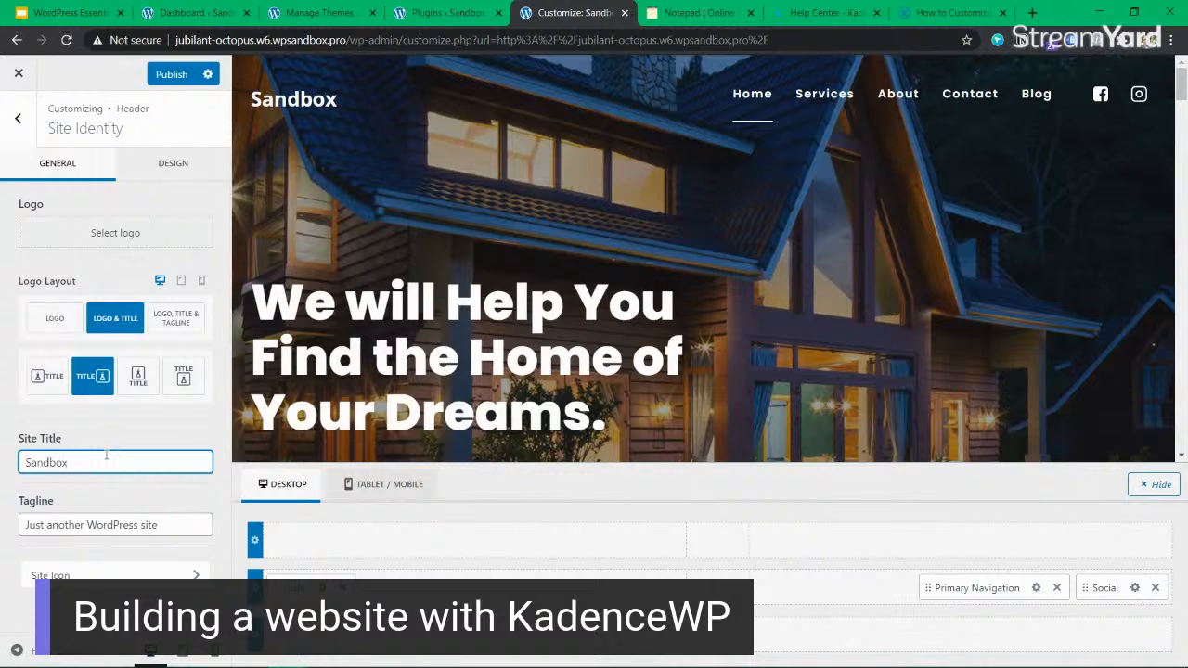
double_click(107, 456)
text(Rea)
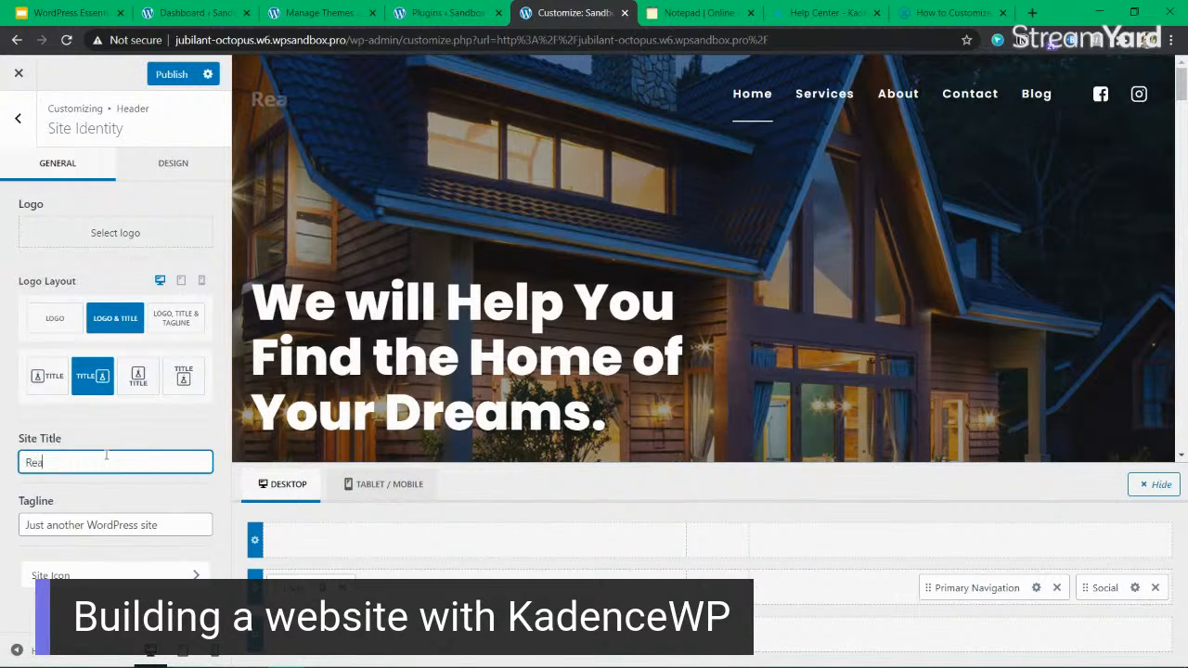
text(lEsta)
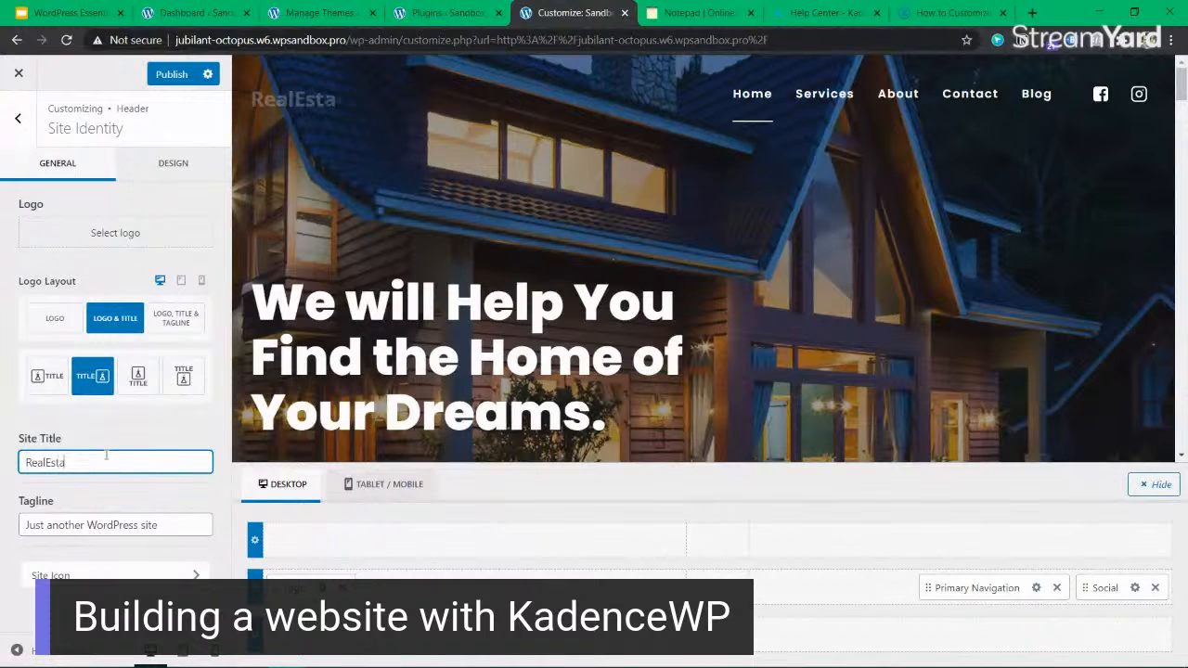
text(te Canada)
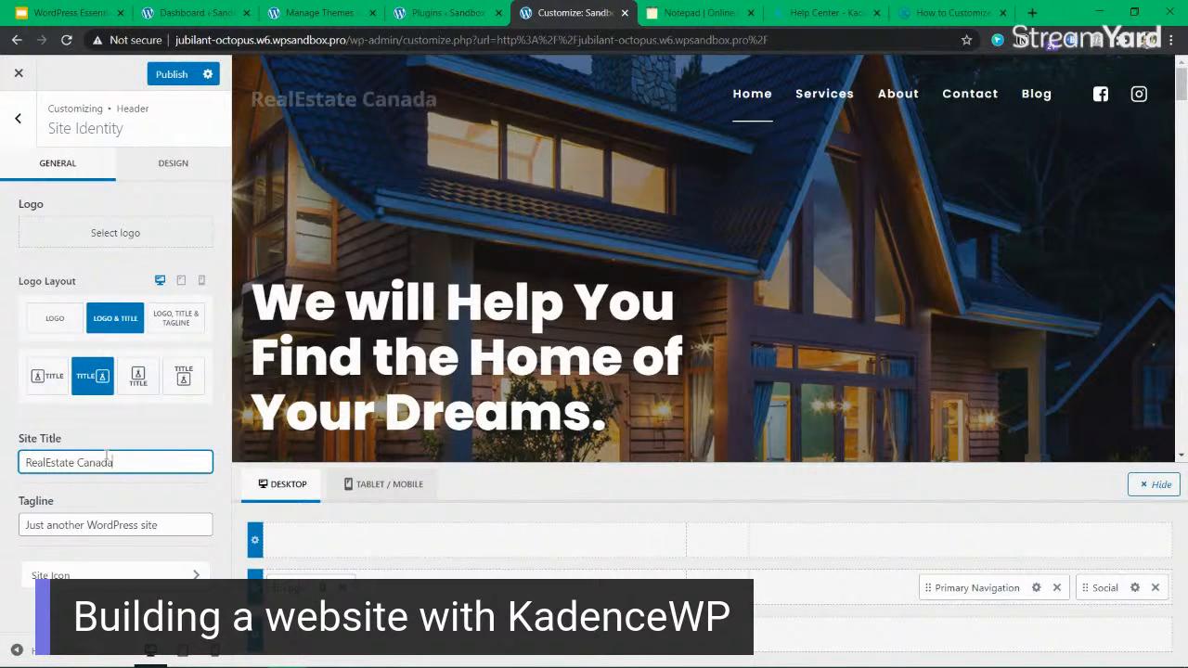
Change the site tagline to "When things get affordable".
click(108, 524)
double_click(107, 524)
click(107, 524)
triple_click(108, 524)
text(The)
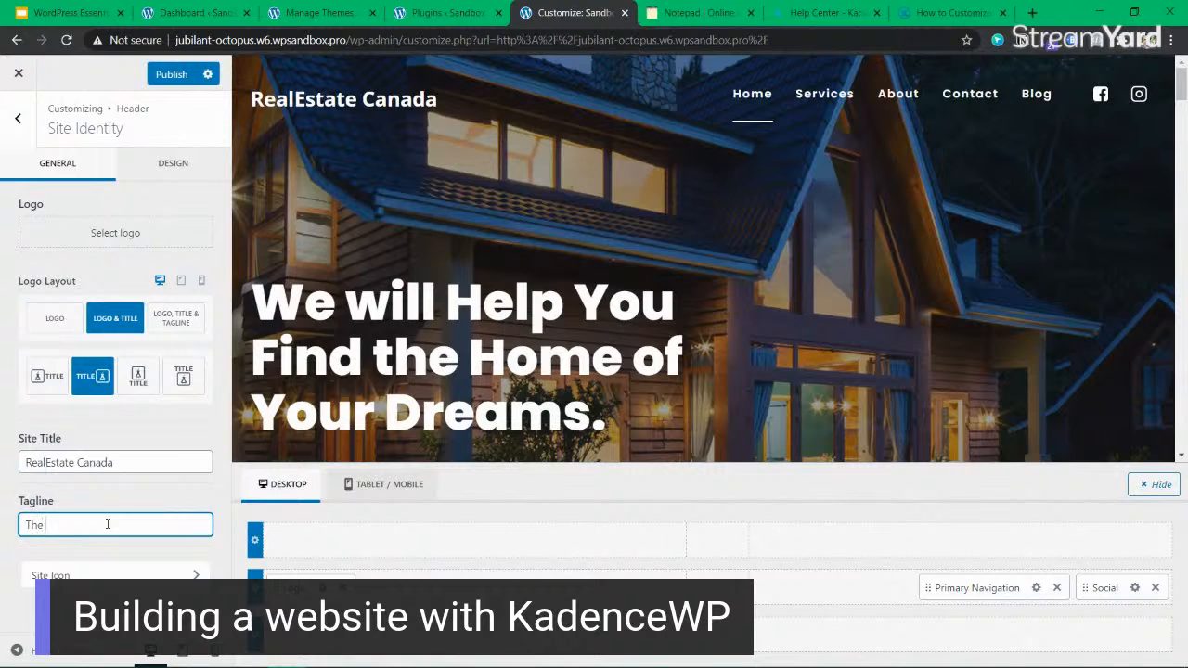
text( B)
triple_click(107, 524)
text(When )
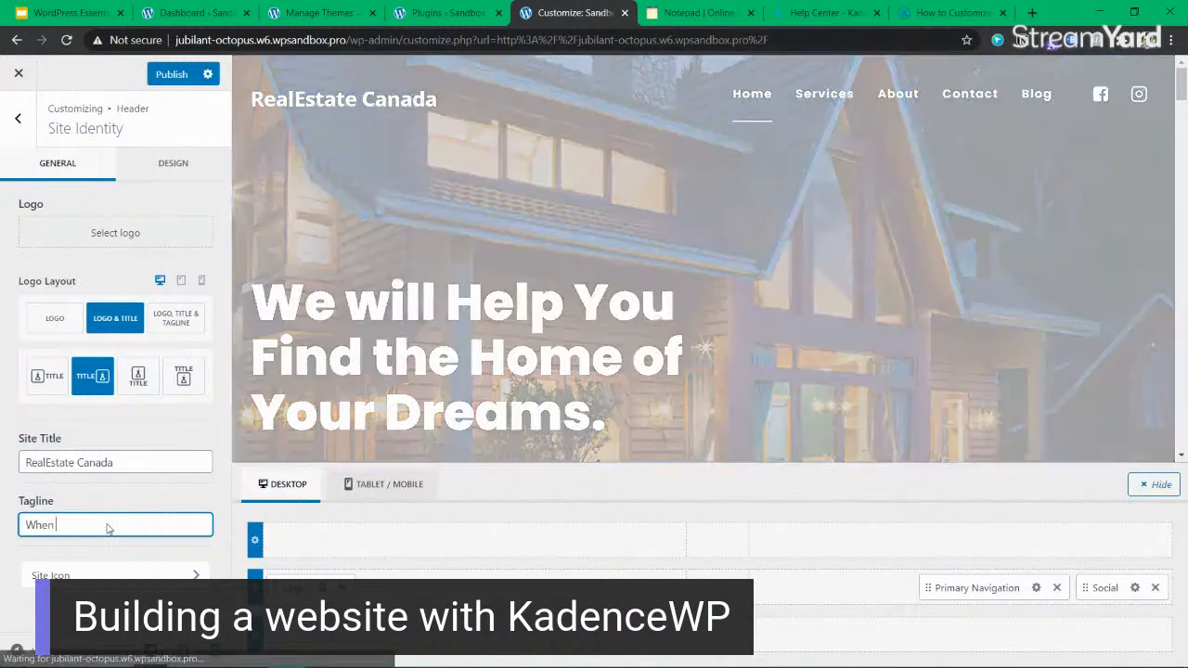
text(things ge)
text(t t)
text(ffor)
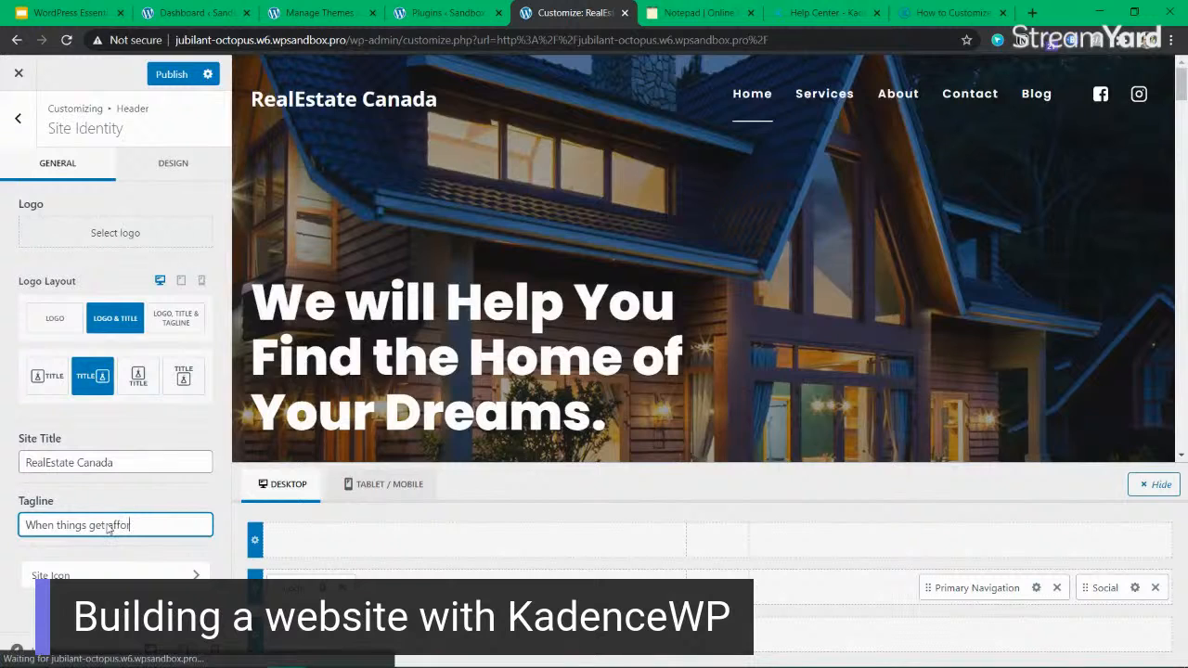
text(dable)
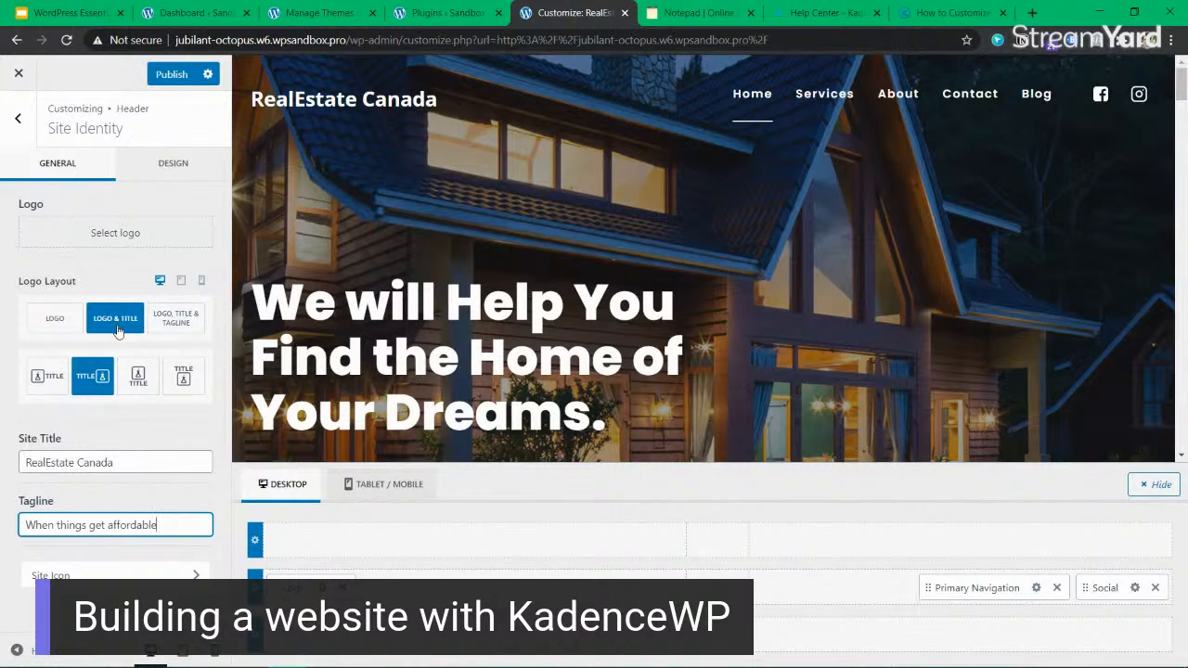
click(107, 456)
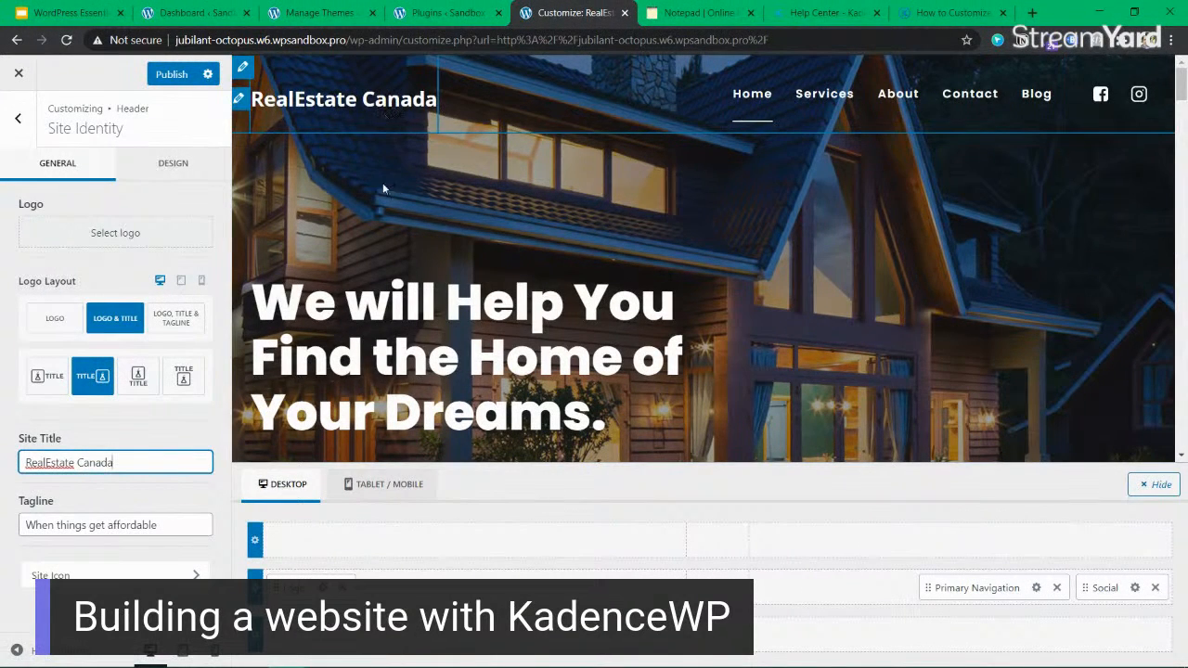
Replace the Social item in the header's main row with Search, placed before Primary Navigation, and publish the changes.
click(18, 118)
scroll(93, 412, down, 1)
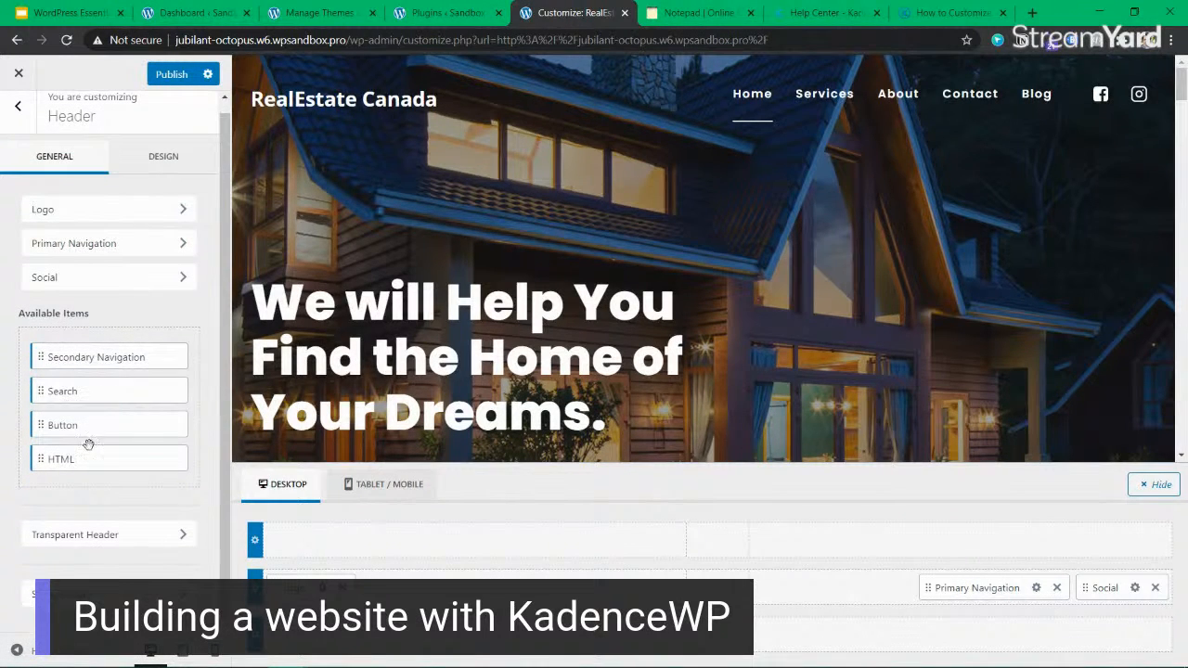
click(1155, 590)
drag(61, 427, 1021, 590)
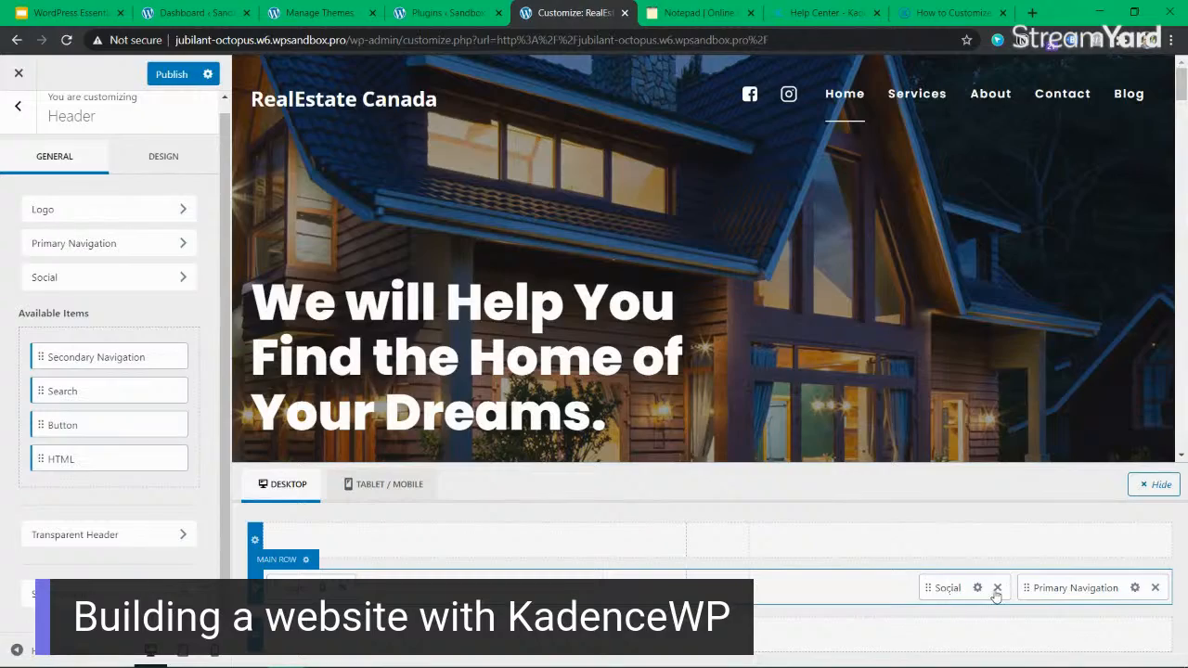
click(998, 588)
drag(84, 364, 1038, 590)
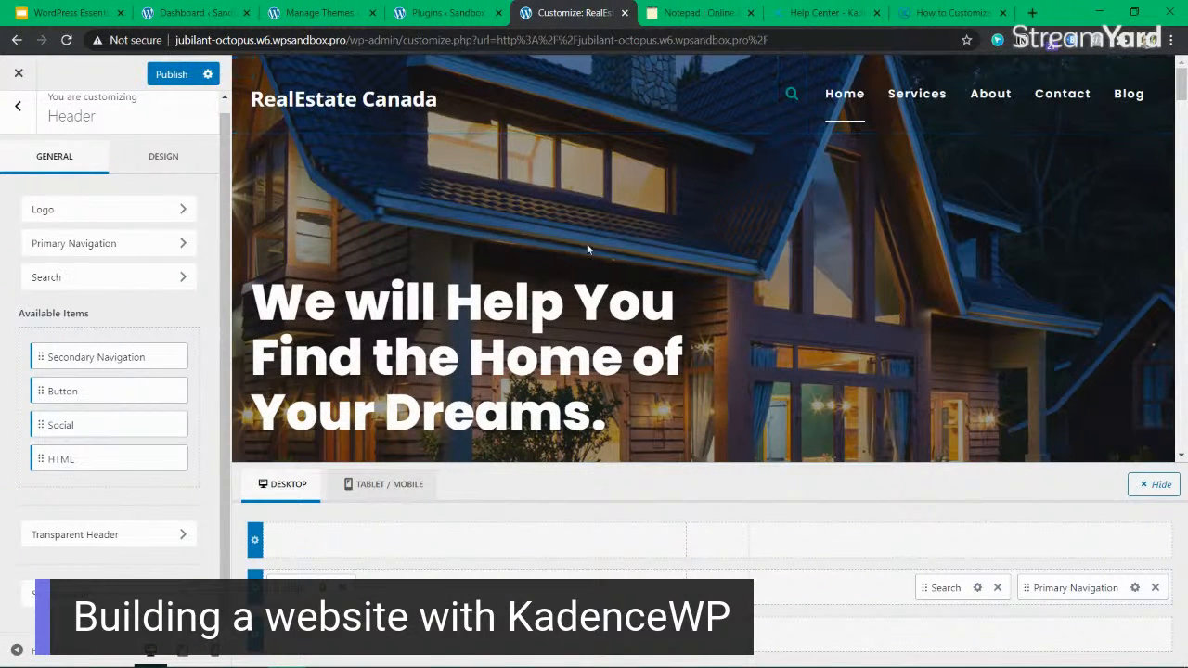
click(172, 74)
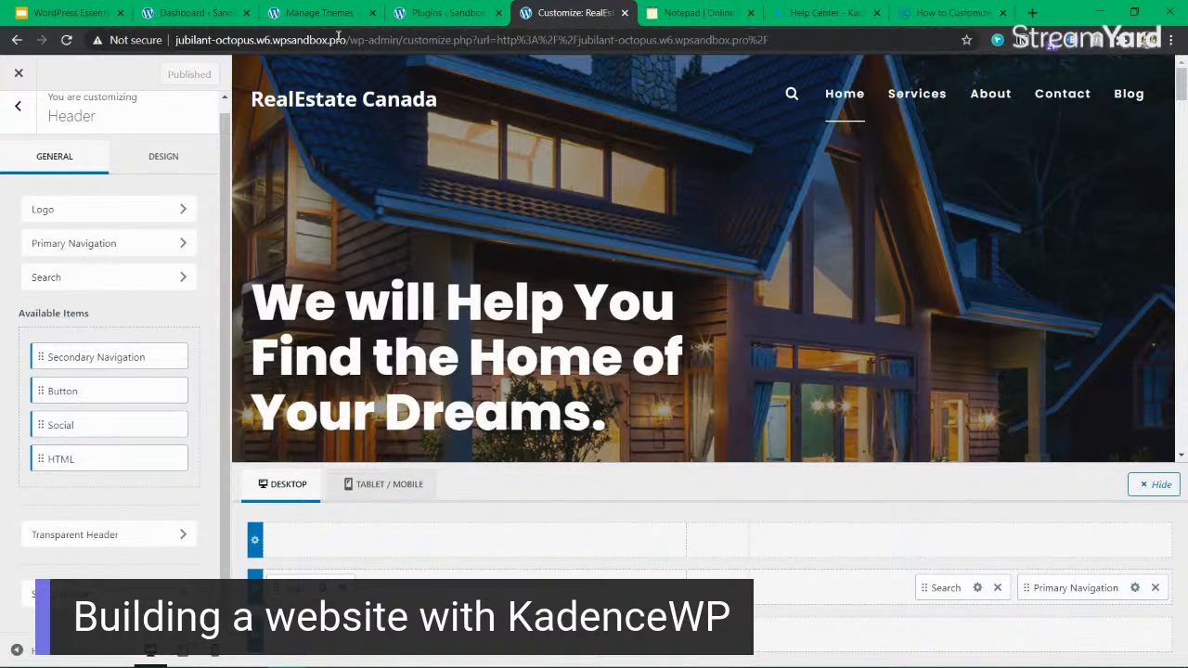
Copy the site's base address from the Customizer and load the live home page in place of the Manage Themes page.
drag(349, 40, 155, 42)
key(ctrl+c)
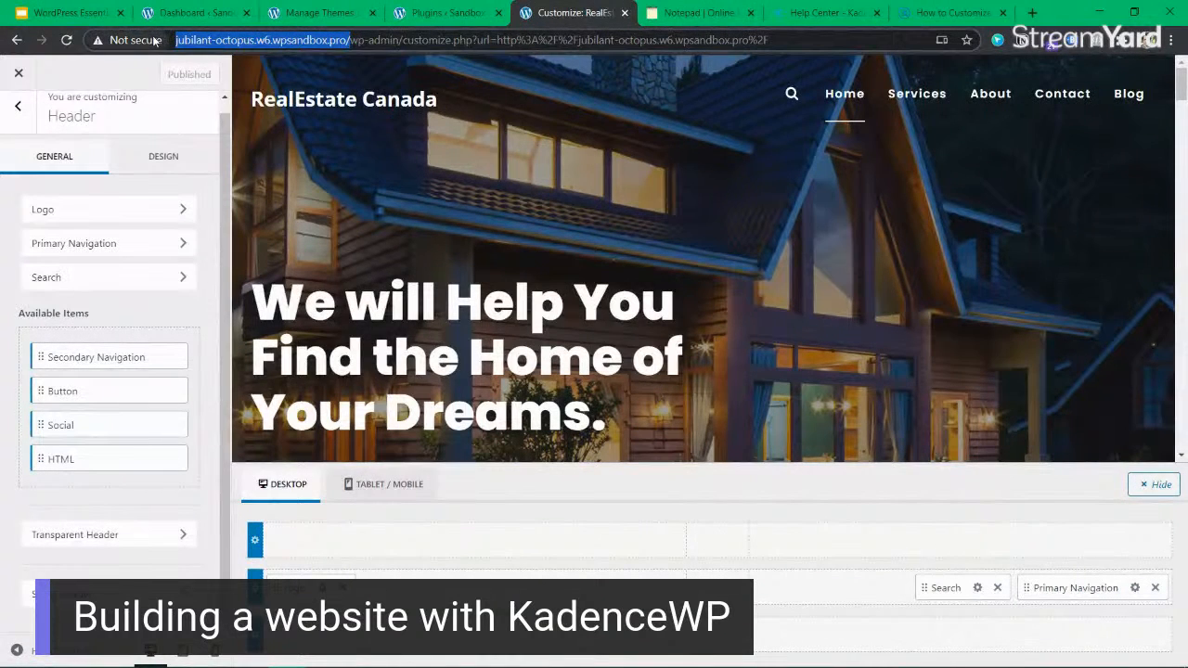
click(691, 13)
click(788, 13)
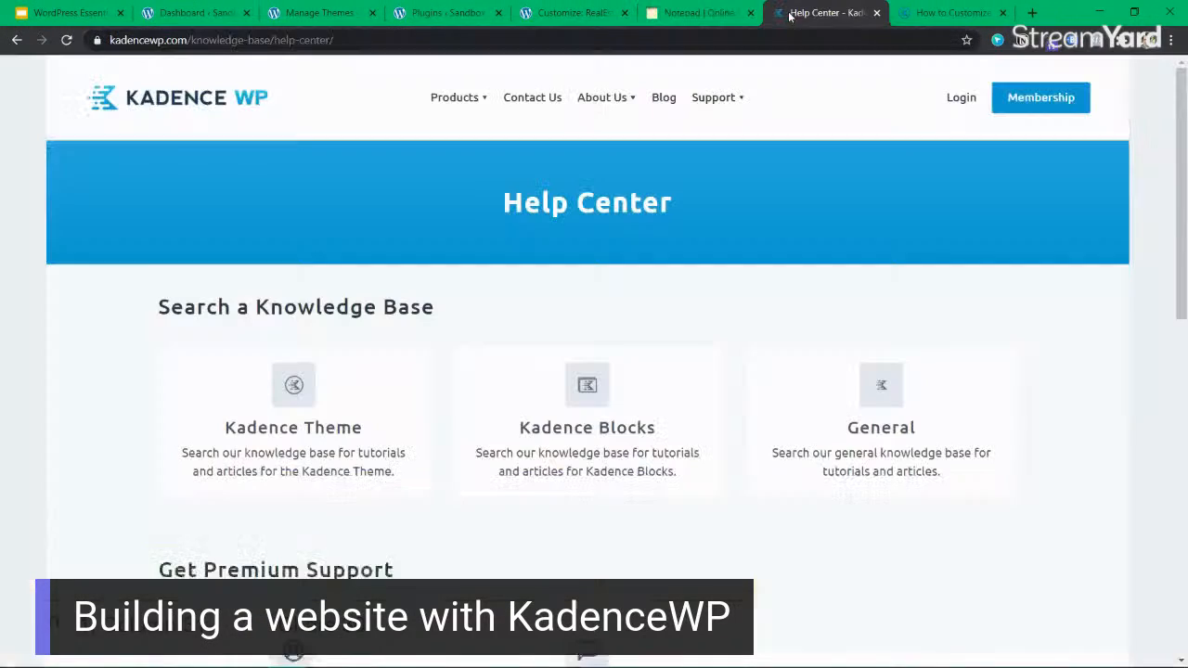
click(317, 19)
click(321, 44)
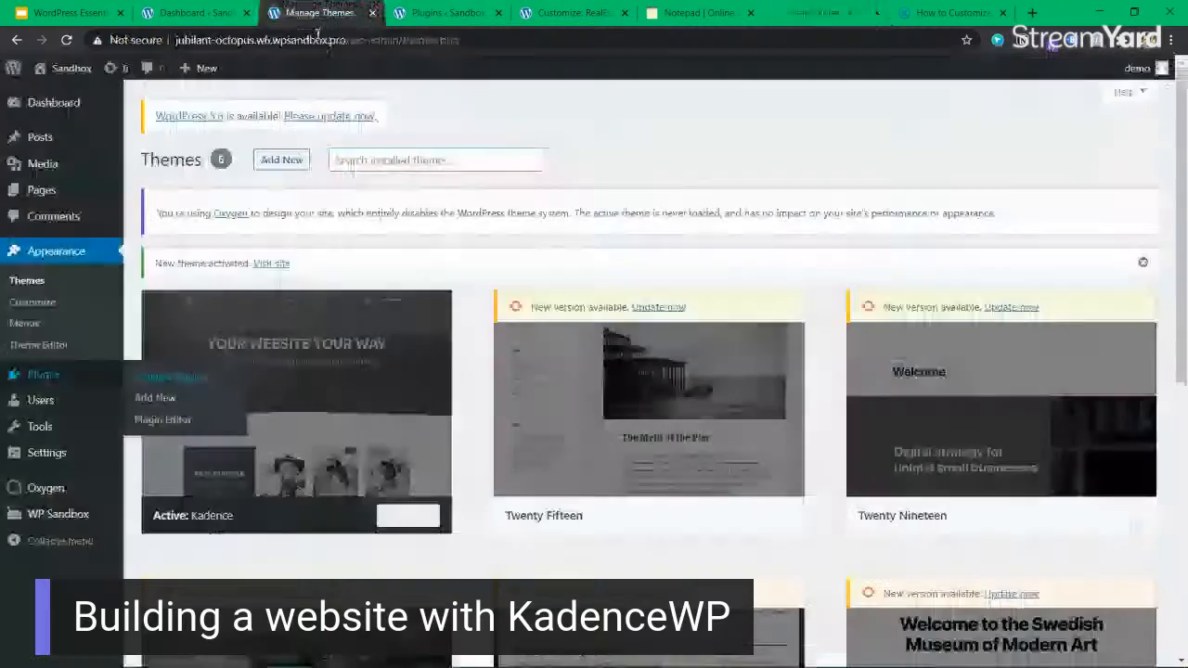
key(ctrl+v)
key(Return)
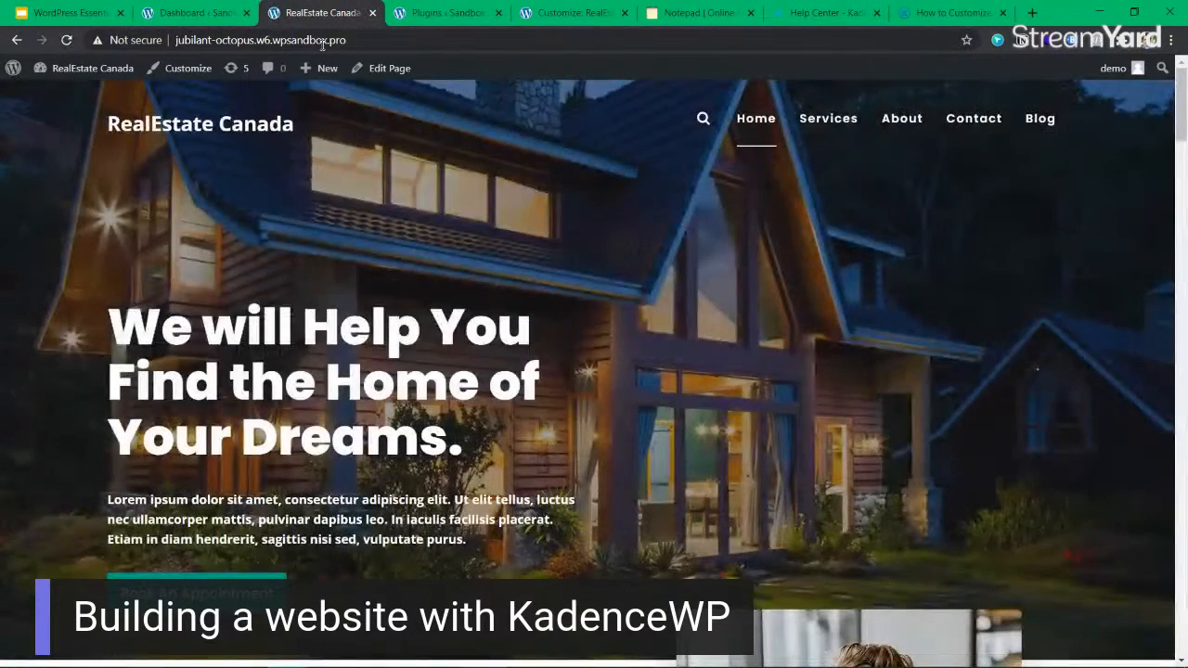
Search the live site for "about" using the header search and open the About page from the results.
click(701, 119)
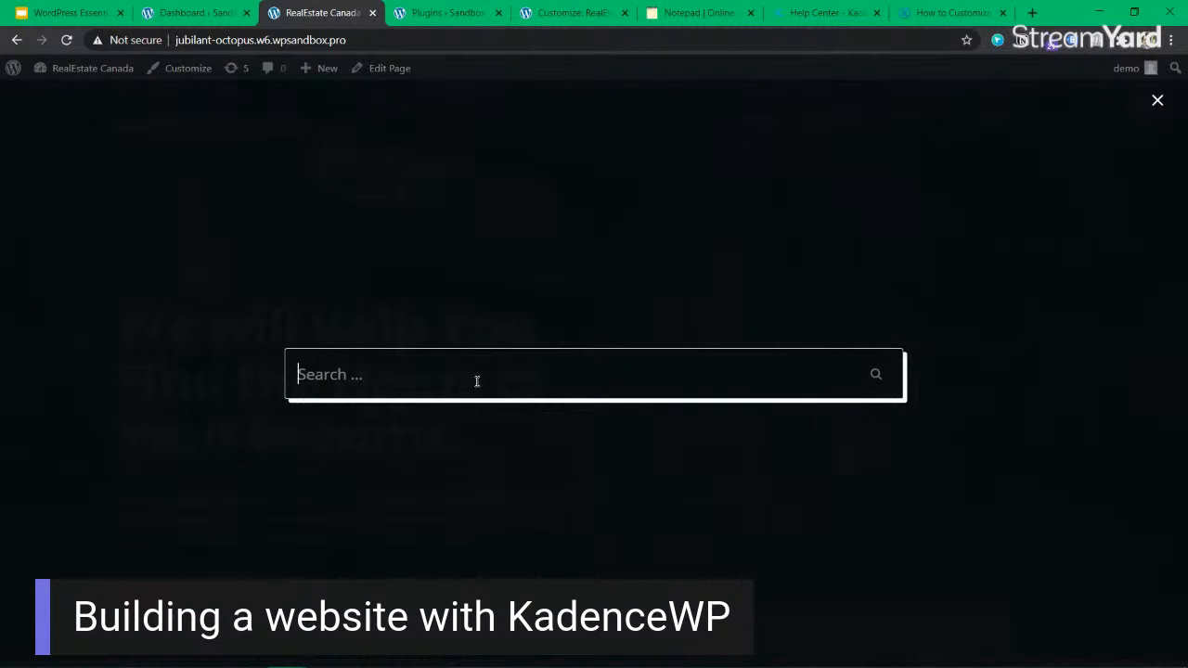
text(about)
key(Return)
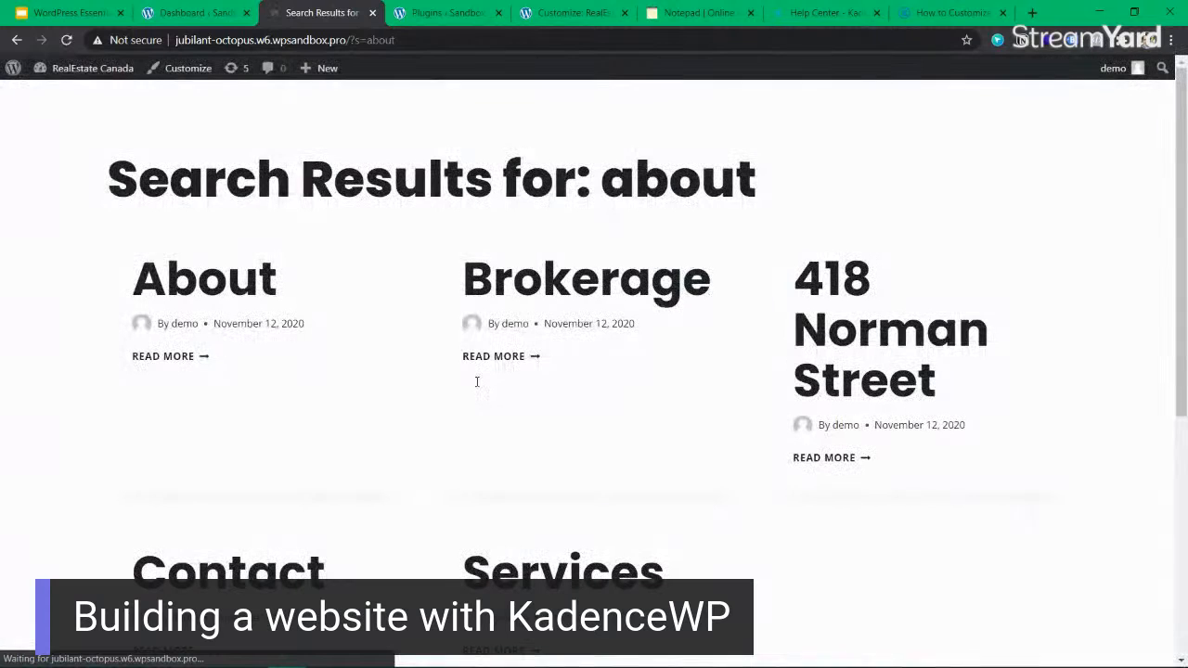
drag(396, 176, 848, 187)
click(847, 187)
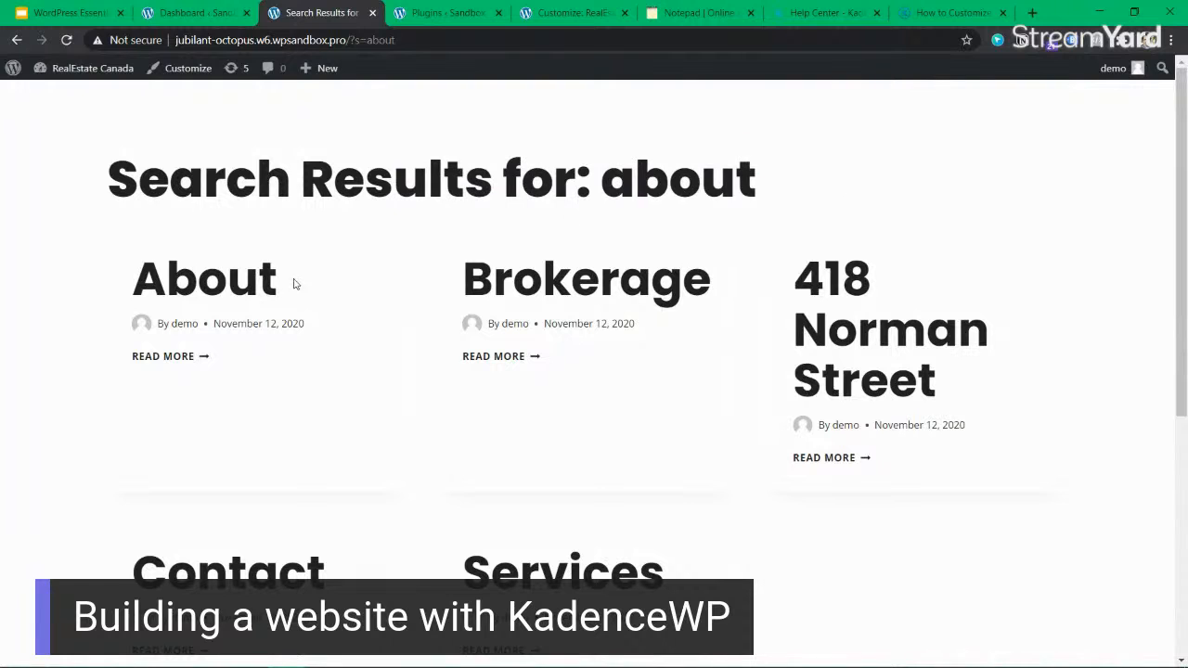
click(193, 282)
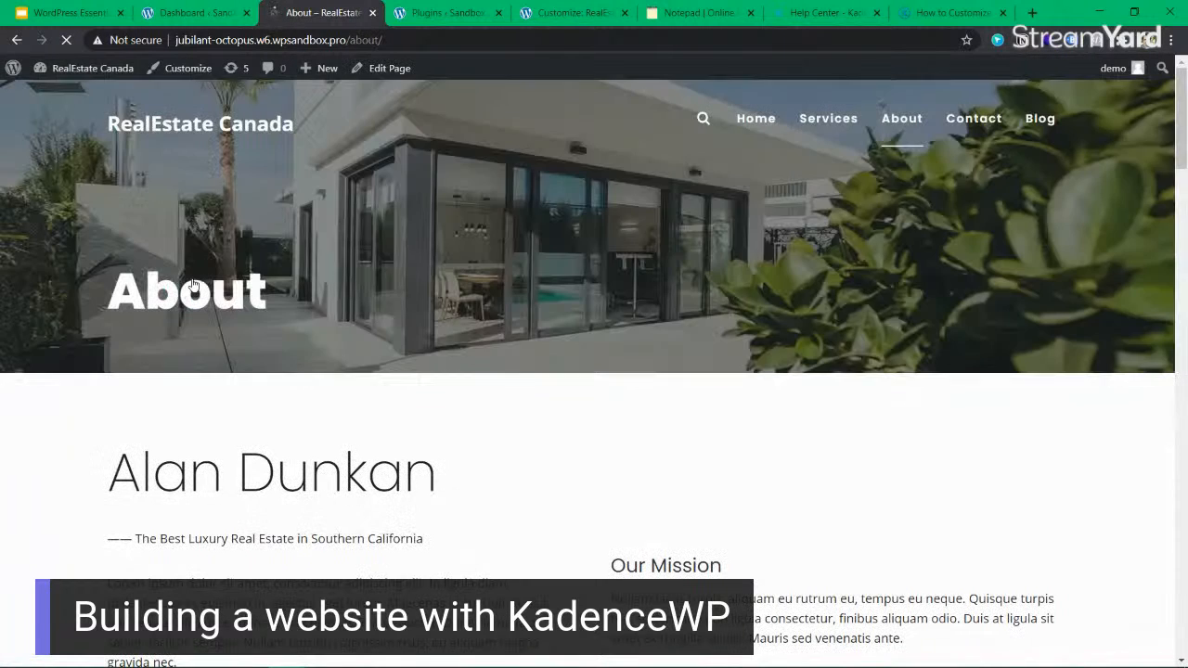
Look through the About page and check the header search overlay there, closing it again.
scroll(634, 371, down, 10)
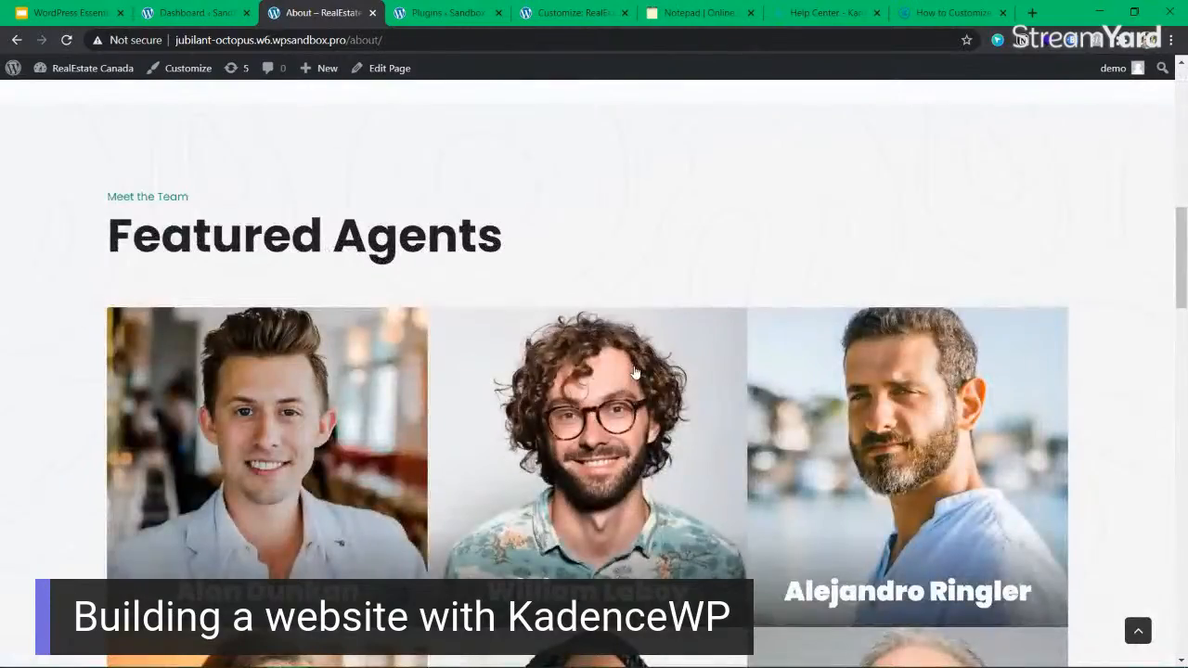
scroll(631, 369, up, 8)
scroll(630, 369, up, 5)
click(701, 118)
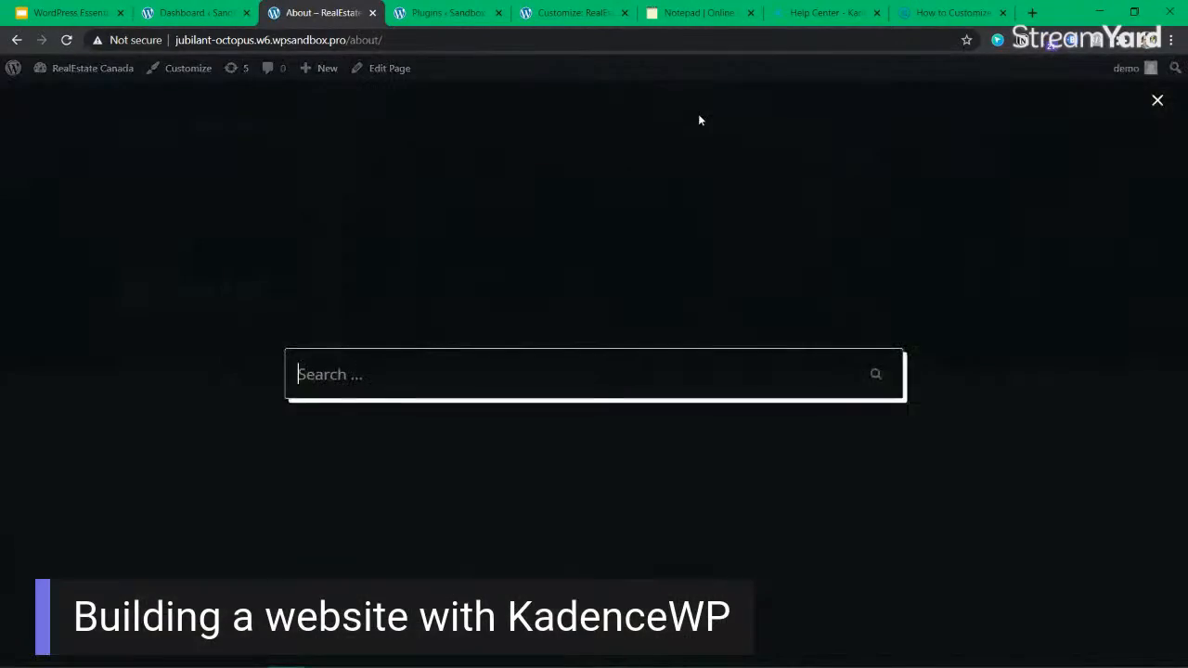
click(1156, 100)
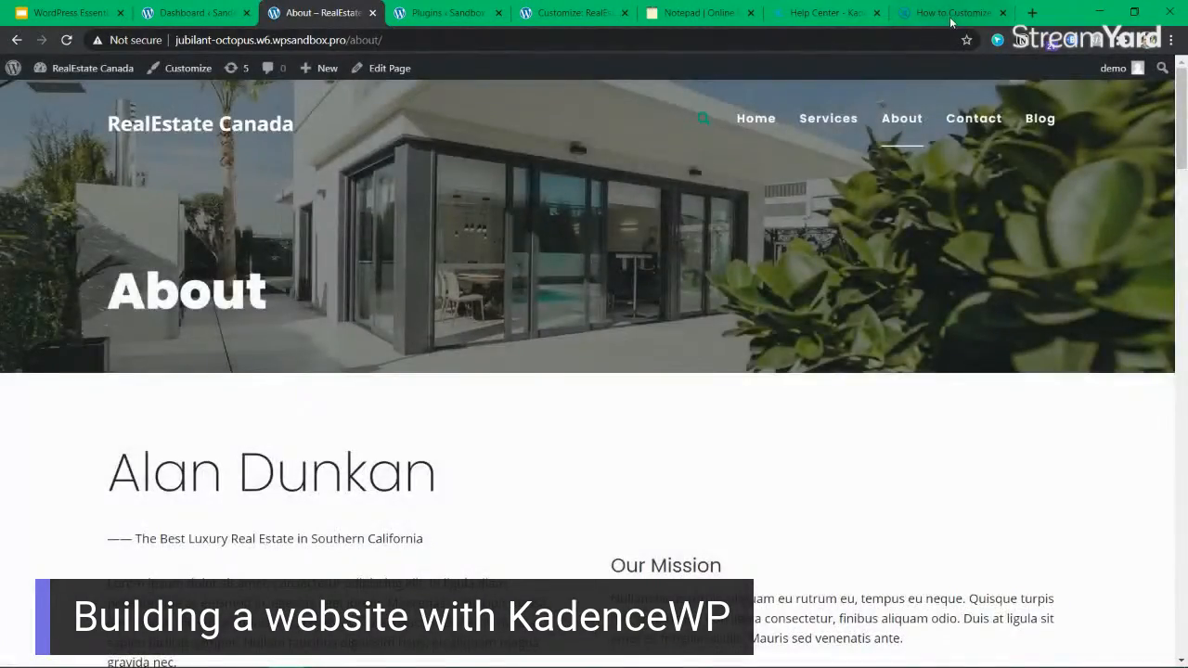
Review the Kadence article on customizing the header and look over the open Sandbox admin pages.
click(951, 12)
scroll(675, 245, down, 6)
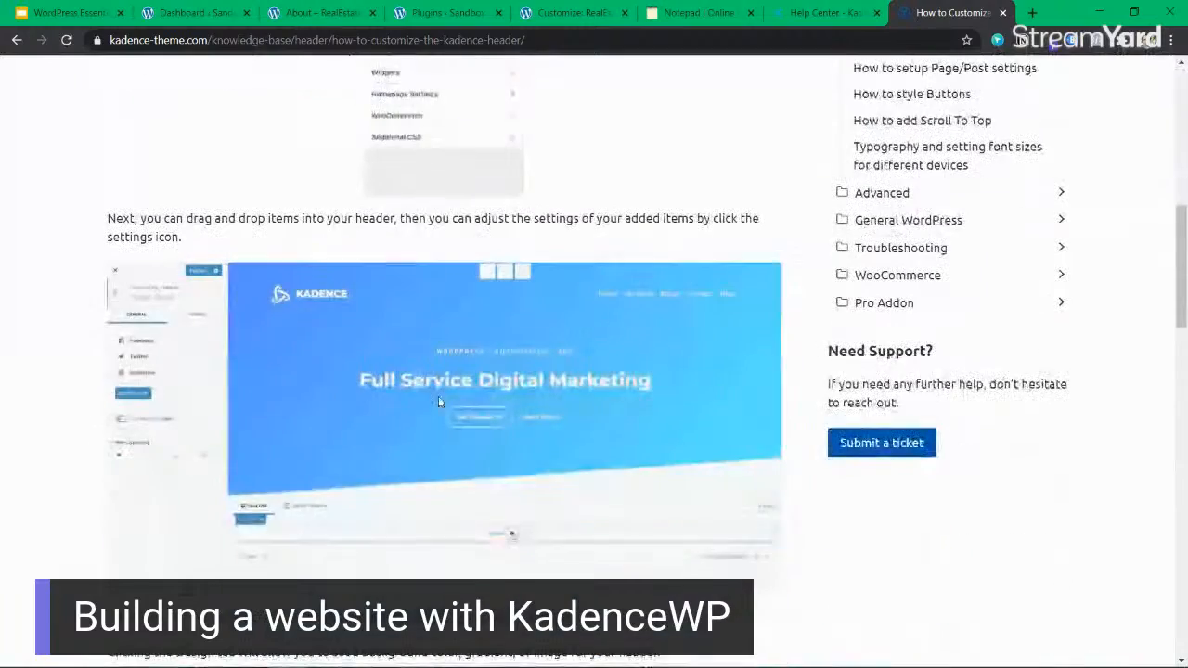
scroll(471, 477, up, 10)
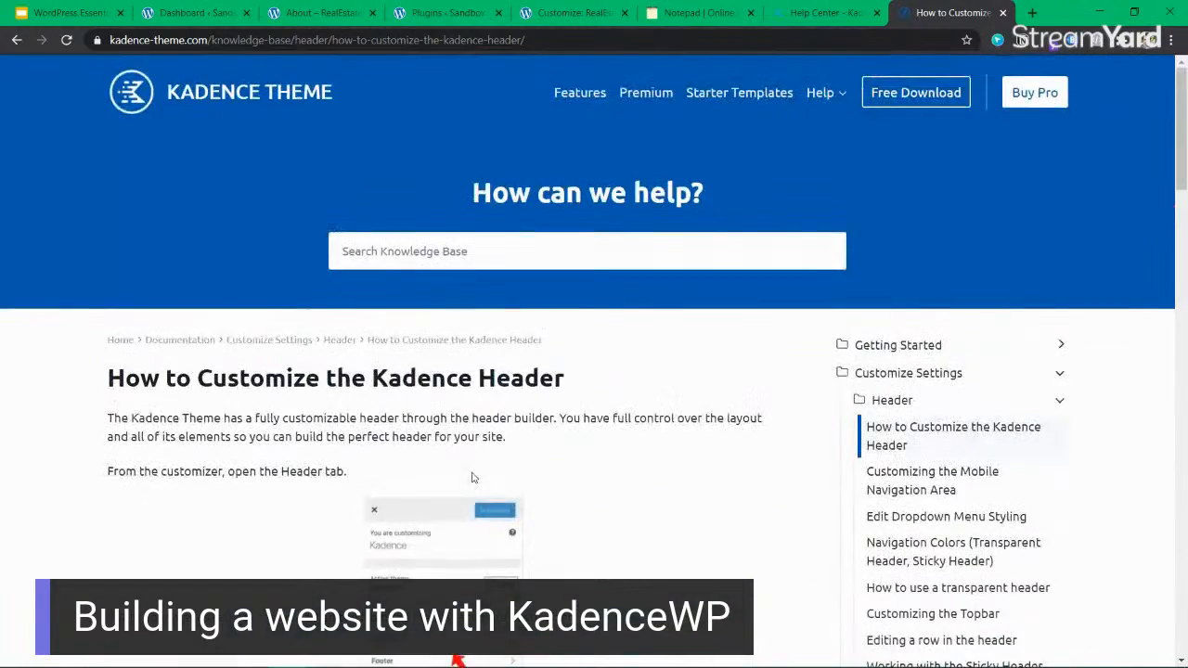
scroll(503, 436, down, 2)
scroll(504, 436, up, 2)
click(315, 13)
click(445, 13)
click(186, 13)
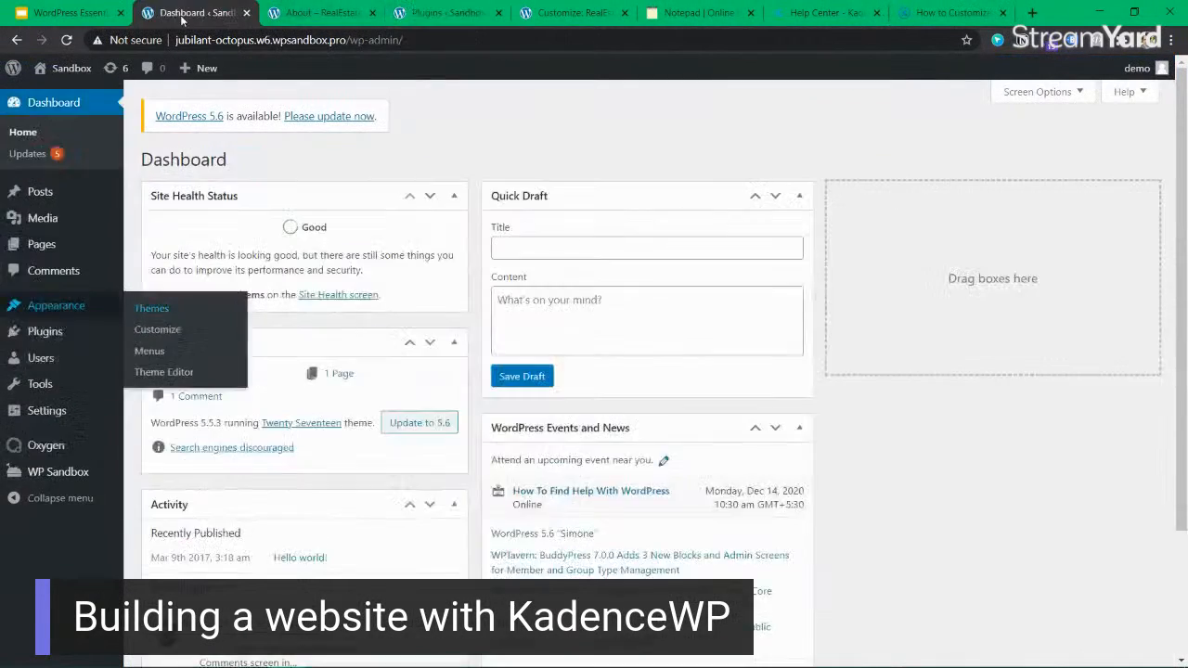
Return to the Customizer and point out the Available Items list for the header.
click(573, 13)
scroll(642, 418, down, 2)
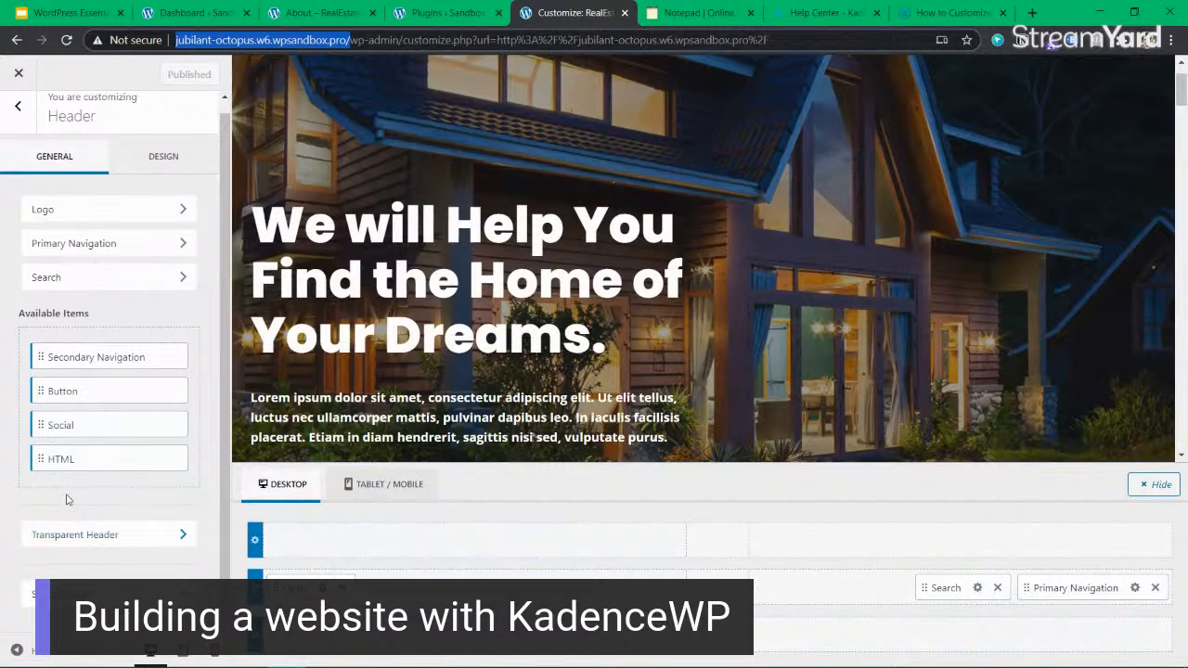
drag(28, 313, 97, 316)
click(97, 316)
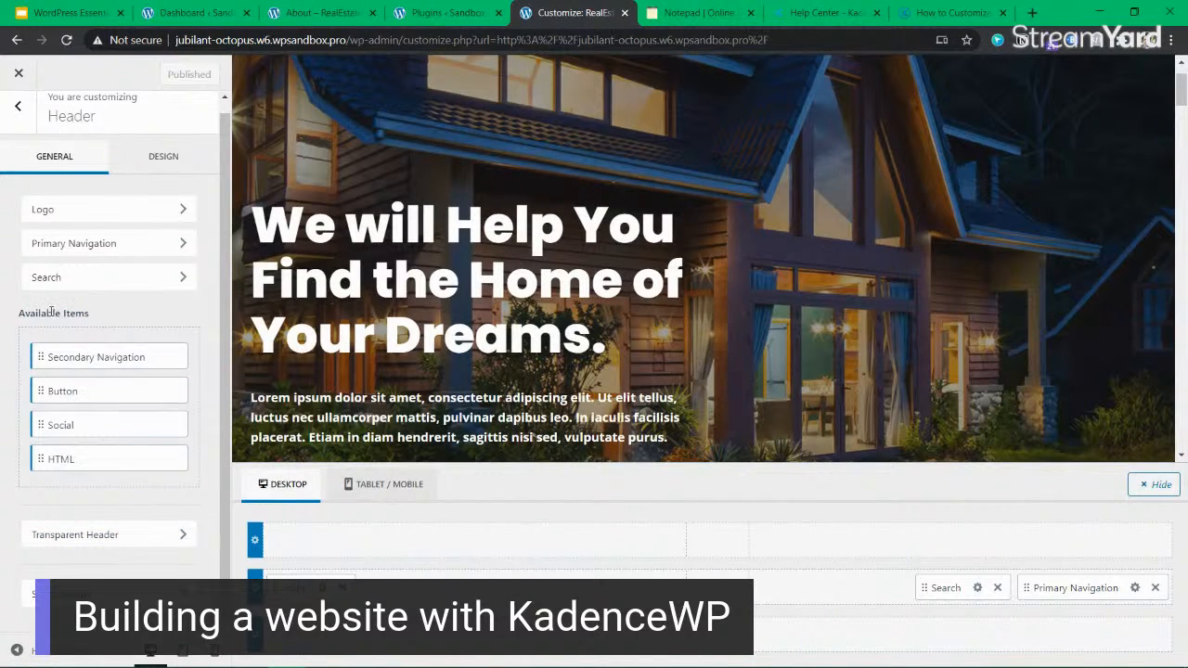
drag(20, 313, 66, 313)
click(103, 316)
click(53, 311)
Try adding an HTML item before Search in the header's main row and view its editor settings.
drag(79, 460, 893, 590)
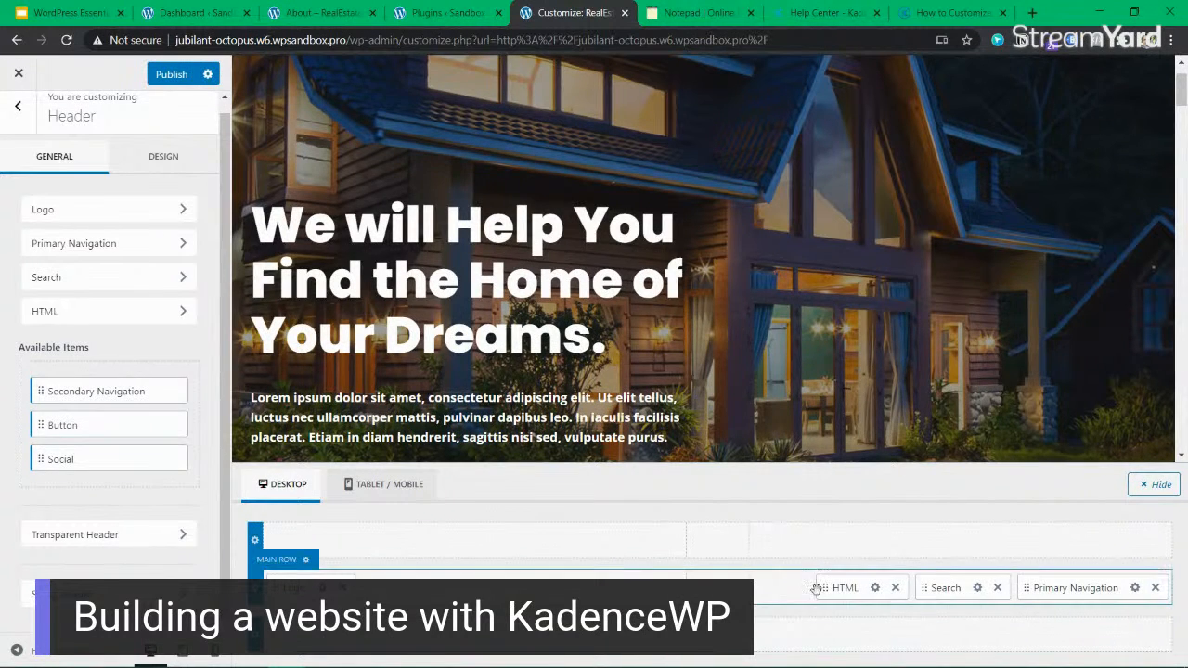
click(874, 587)
drag(148, 278, 7, 268)
text(<>)
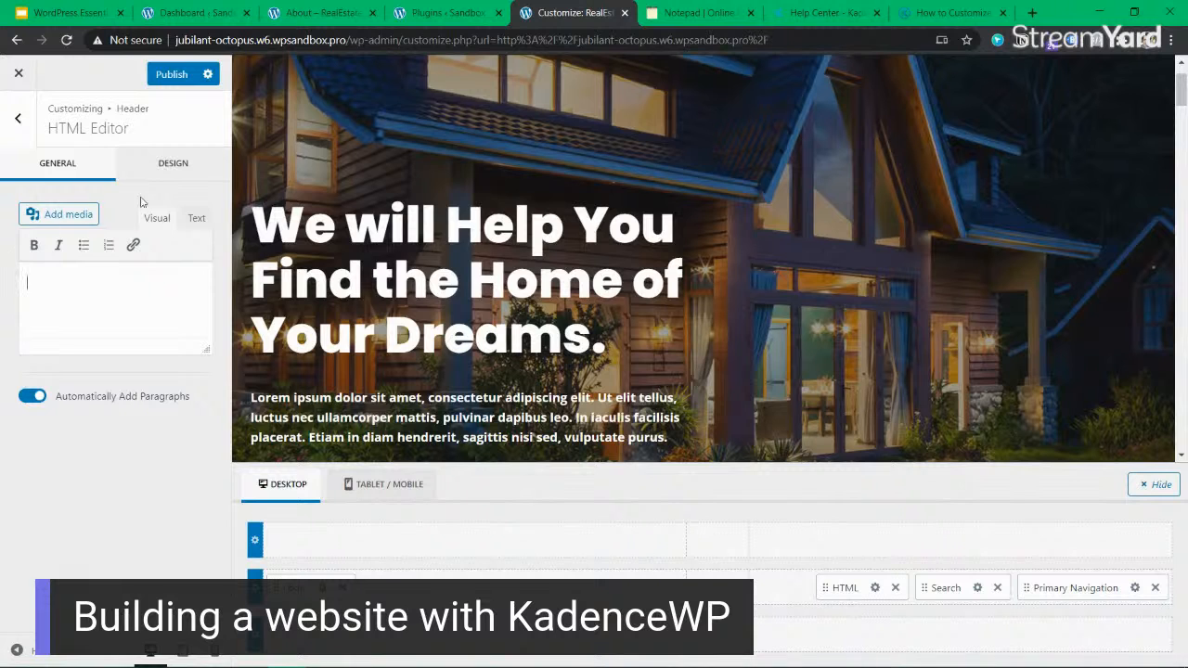
click(895, 590)
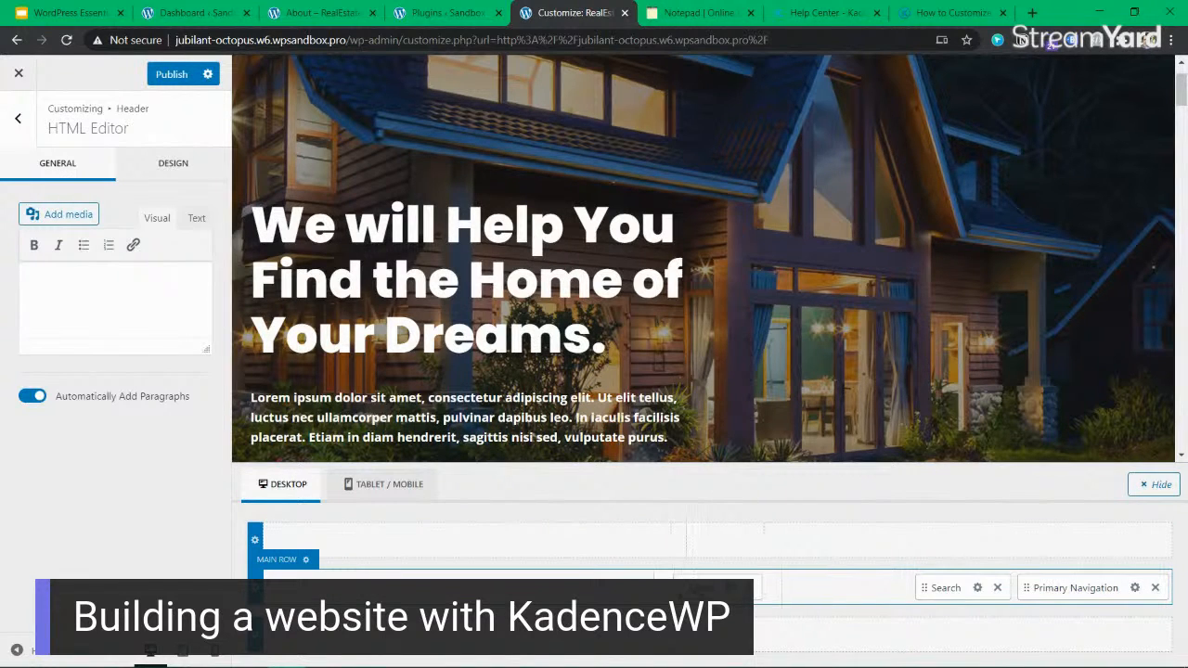
Center the Logo in the header's top row with Search and Primary Navigation centered in the main row, and publish.
drag(705, 587, 707, 541)
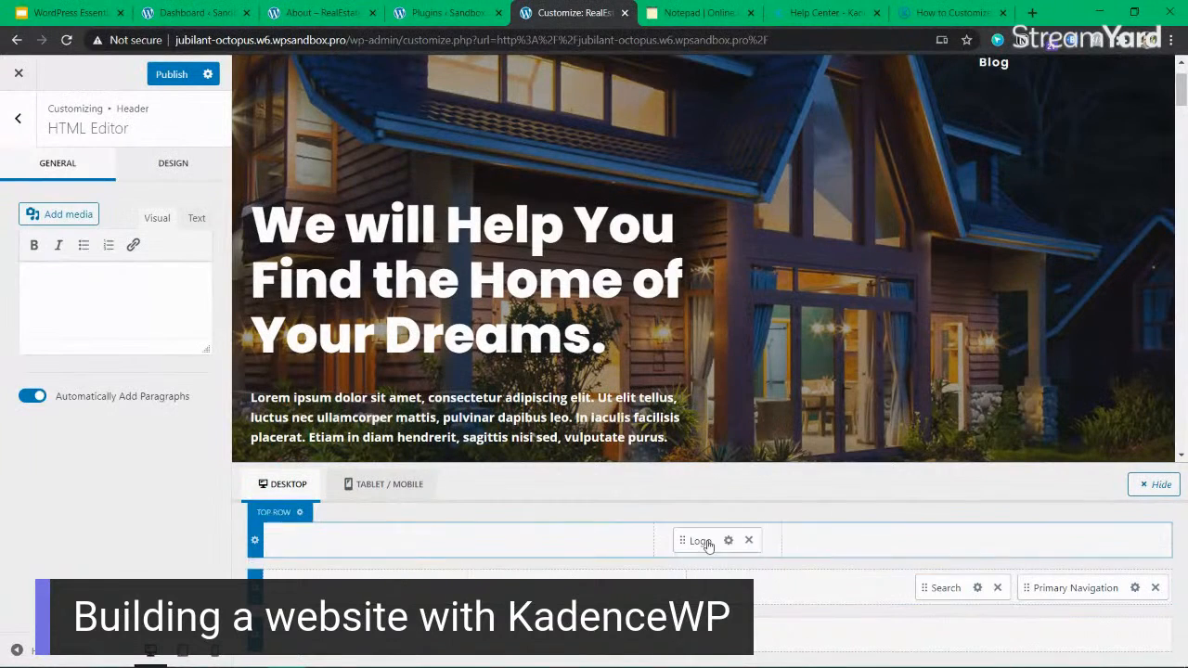
drag(953, 590, 306, 586)
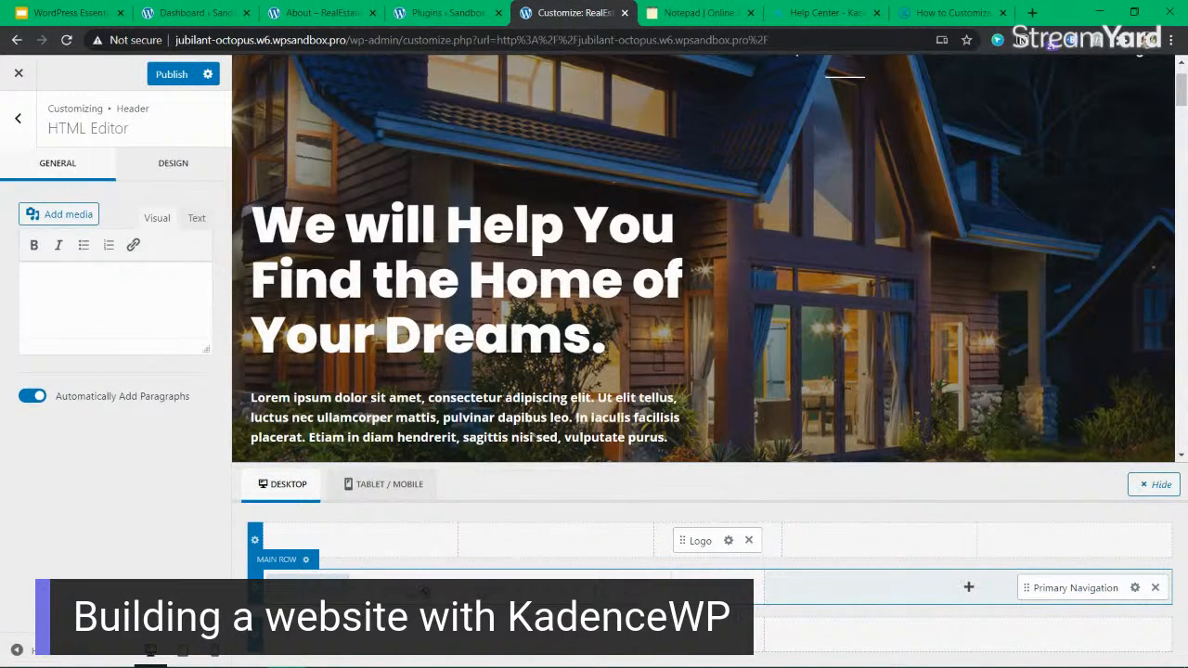
drag(633, 587, 707, 587)
drag(1078, 586, 798, 587)
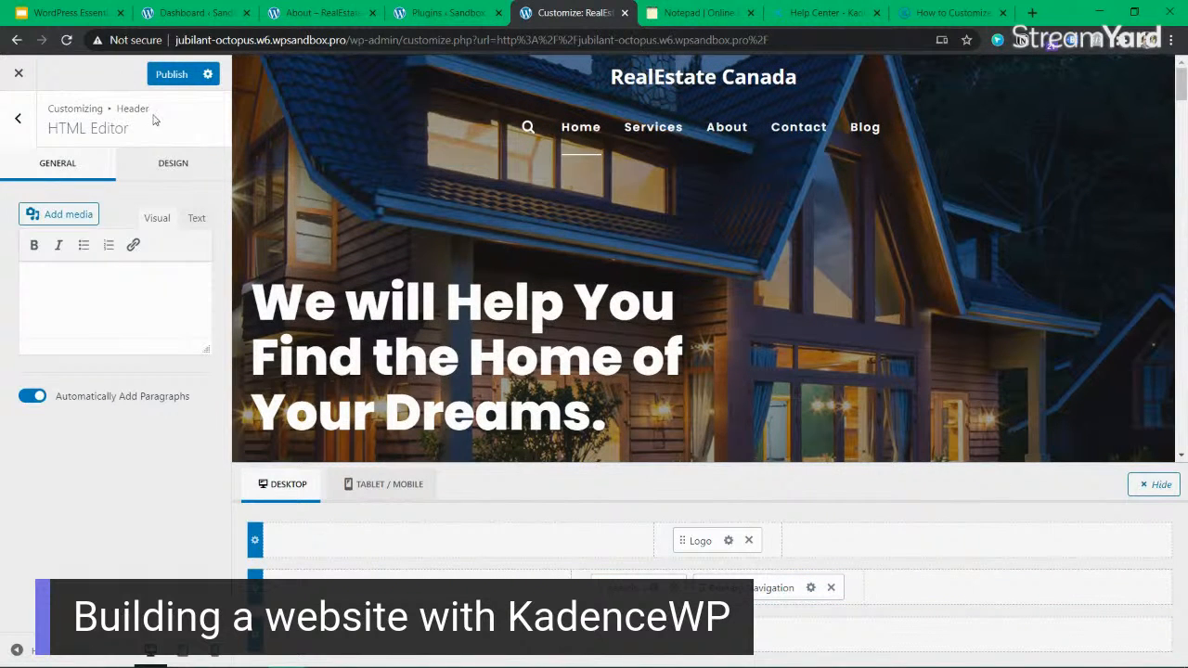
click(167, 75)
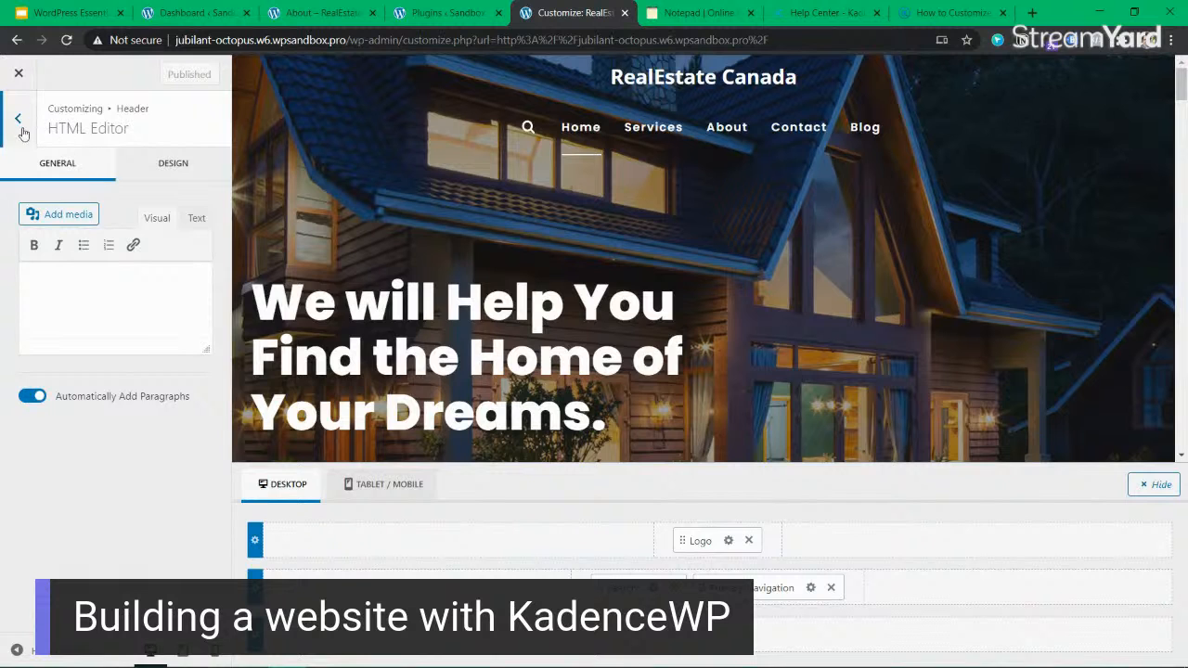
Move the Search item from the header's main row to the right section of the top row.
click(688, 17)
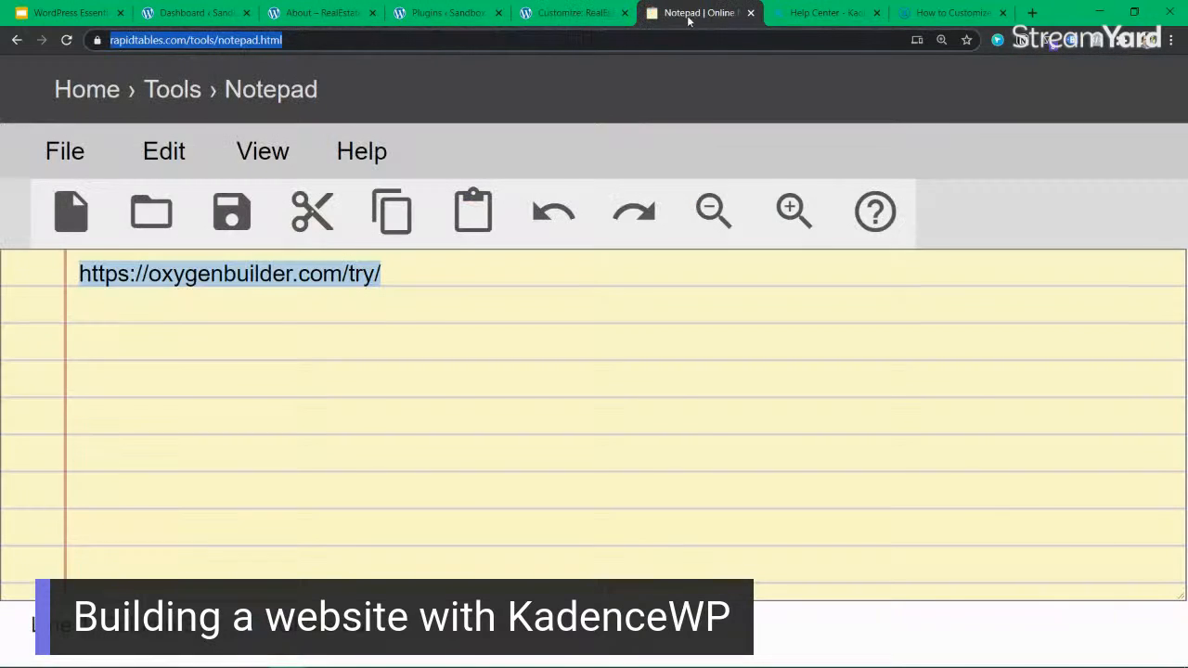
click(569, 13)
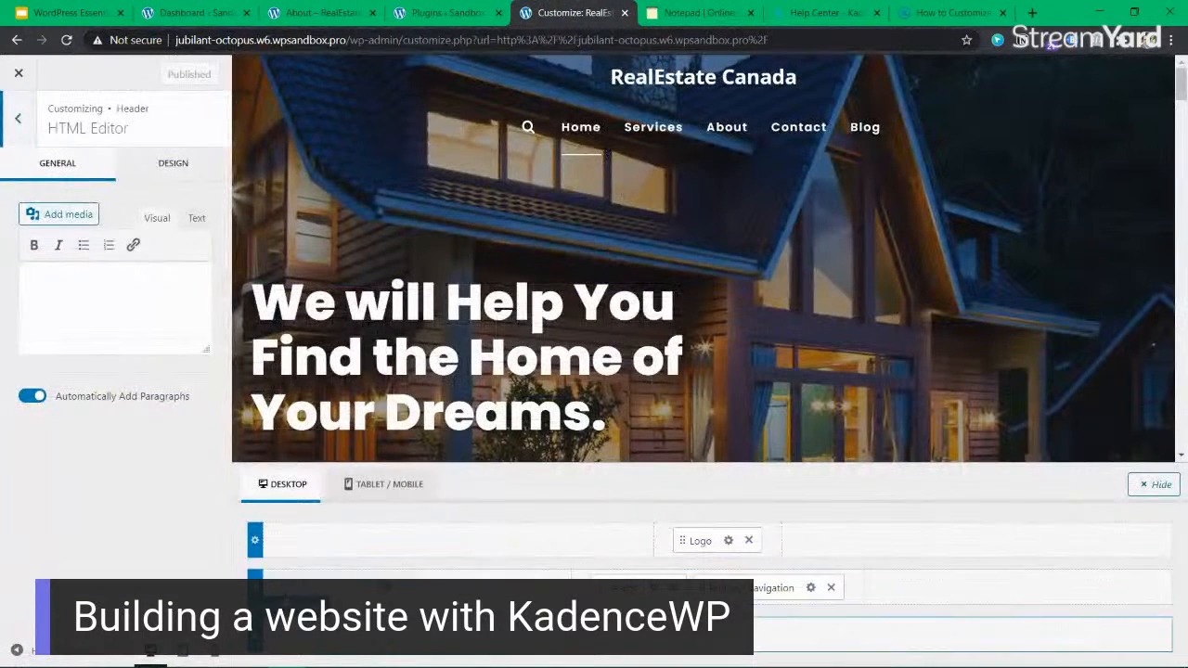
drag(627, 590, 1055, 558)
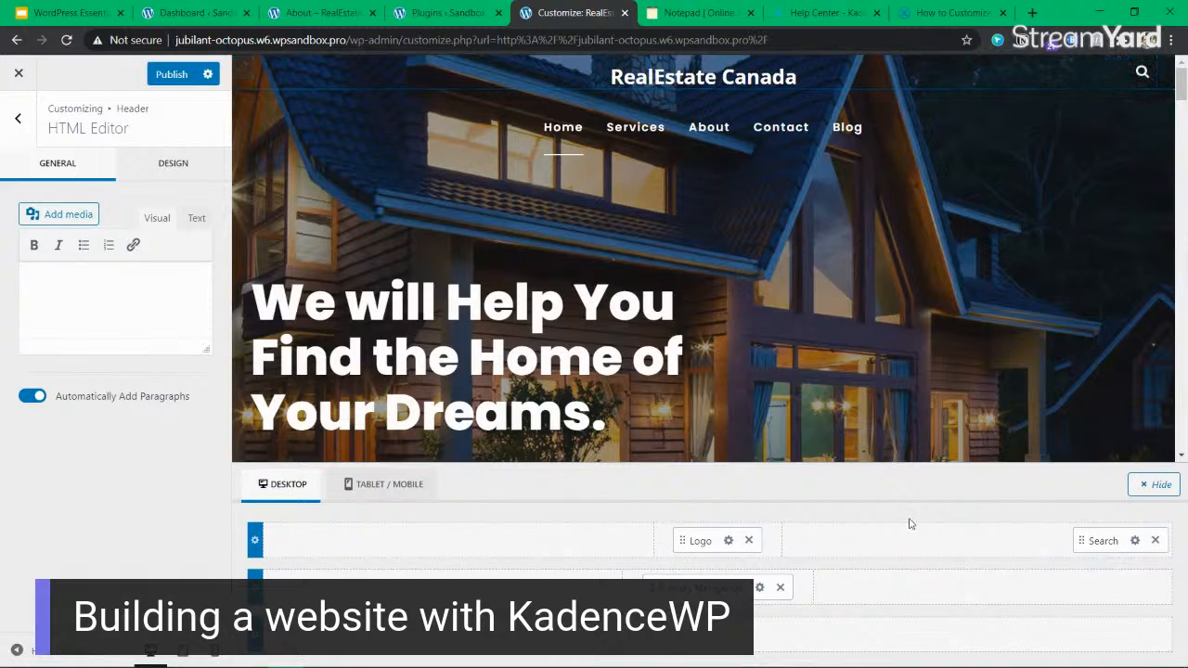
Move Primary Navigation to the right section and the Logo to the left section of the desktop header's top row.
drag(698, 587, 1139, 541)
drag(685, 541, 295, 538)
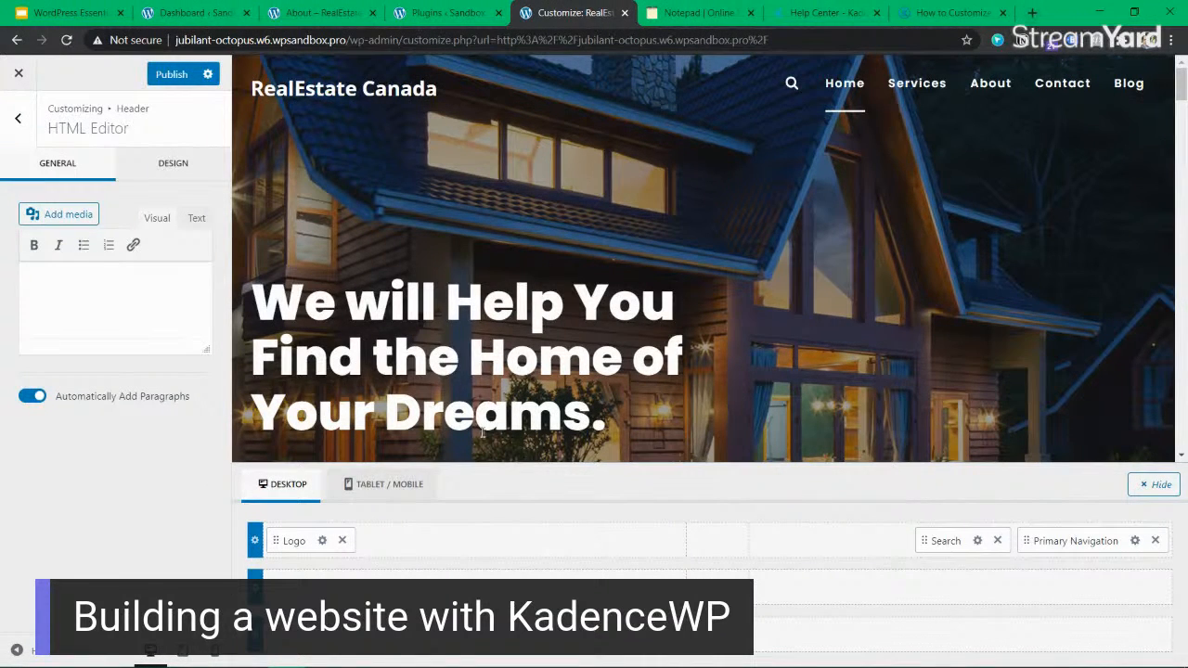
In the tablet/mobile header's main row, place the Trigger on the left and center the Logo, and view the items available for the right section.
click(375, 484)
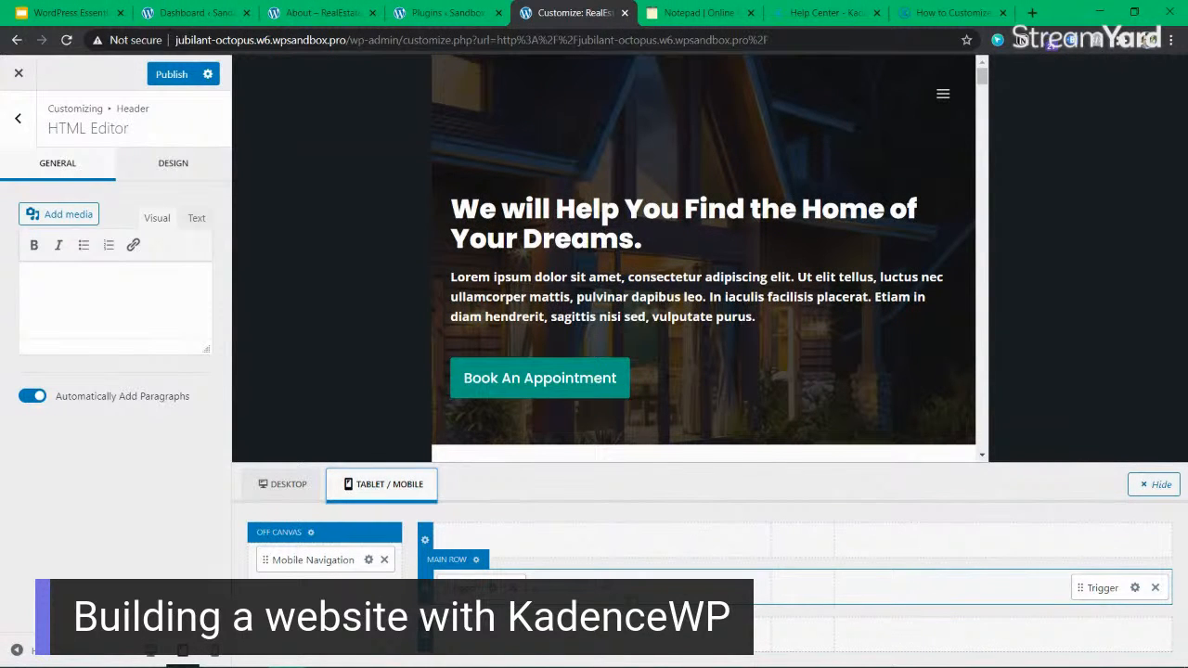
drag(1107, 588, 427, 592)
drag(573, 589, 809, 592)
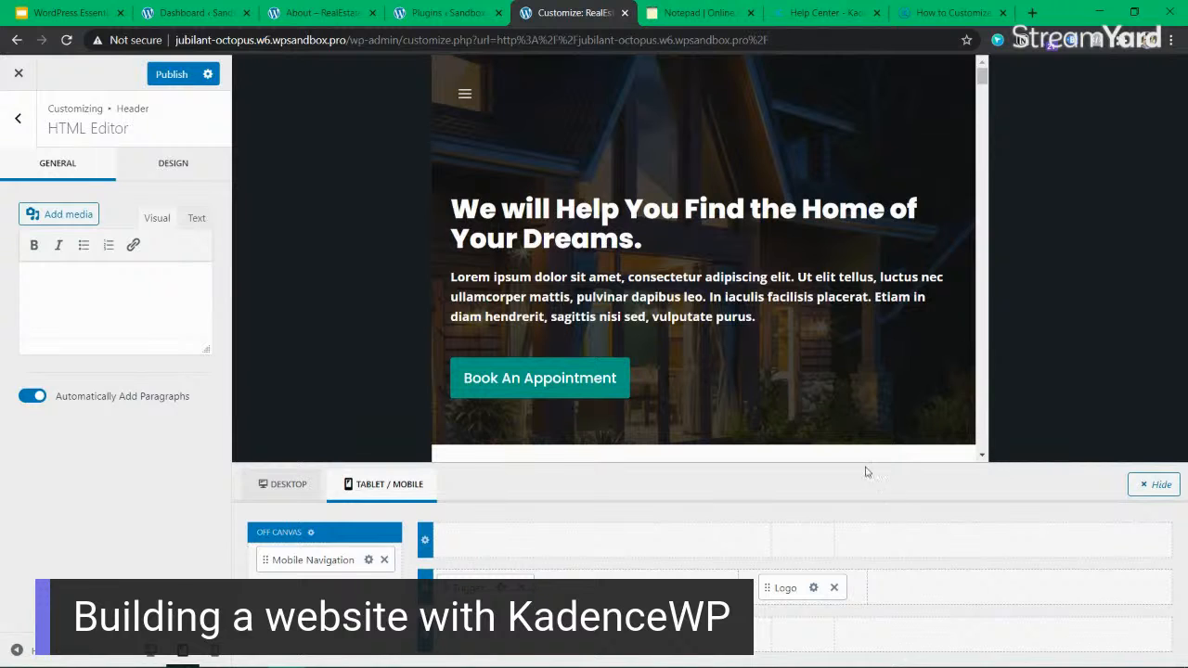
click(1016, 588)
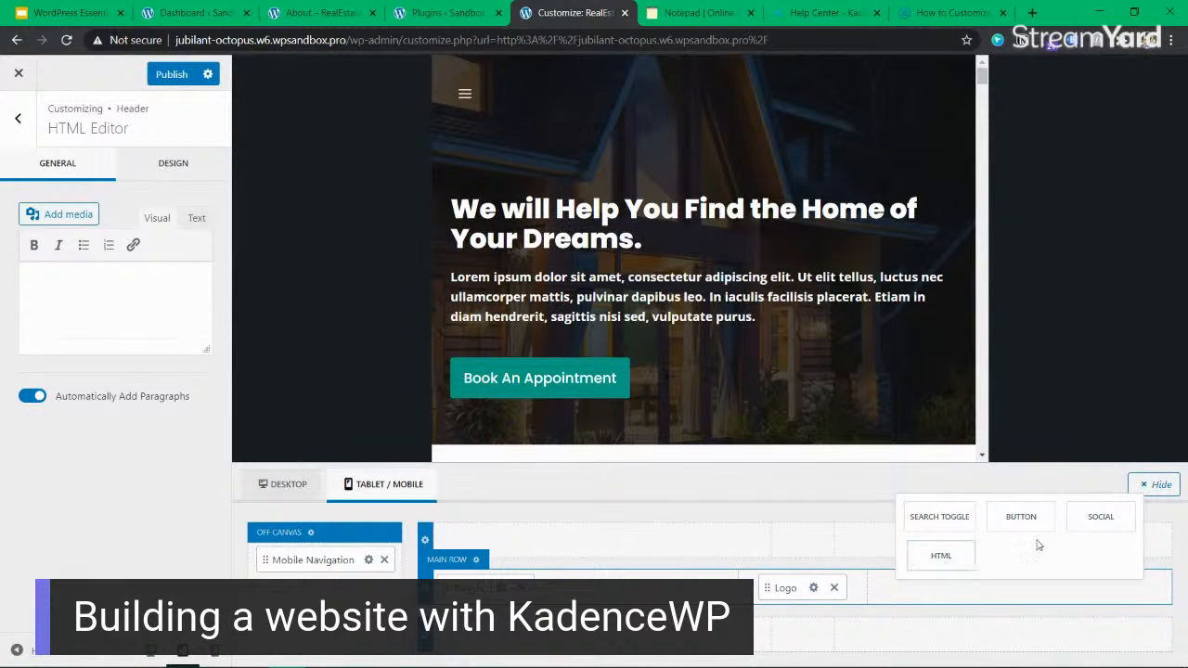
Open the instructor's personal website in a new browser tab.
click(1029, 13)
text(learn)
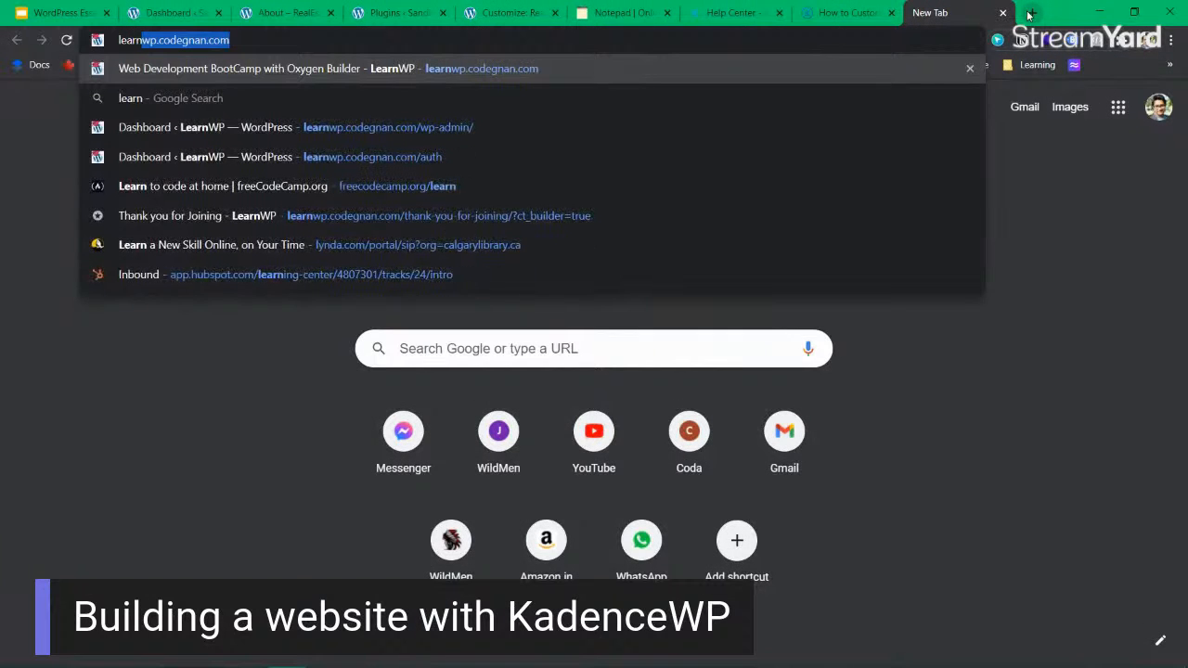
key(ctrl+a)
text(jas)
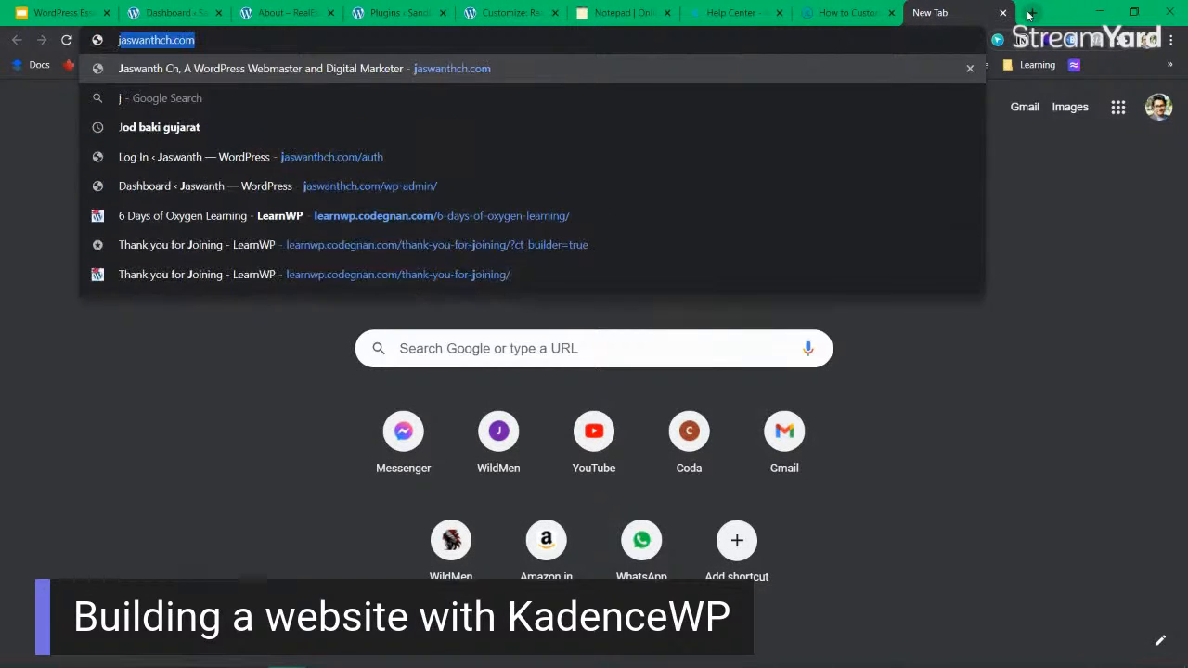
key(BackSpace)
text(wan)
key(BackSpace)
key(BackSpace)
key(BackSpace)
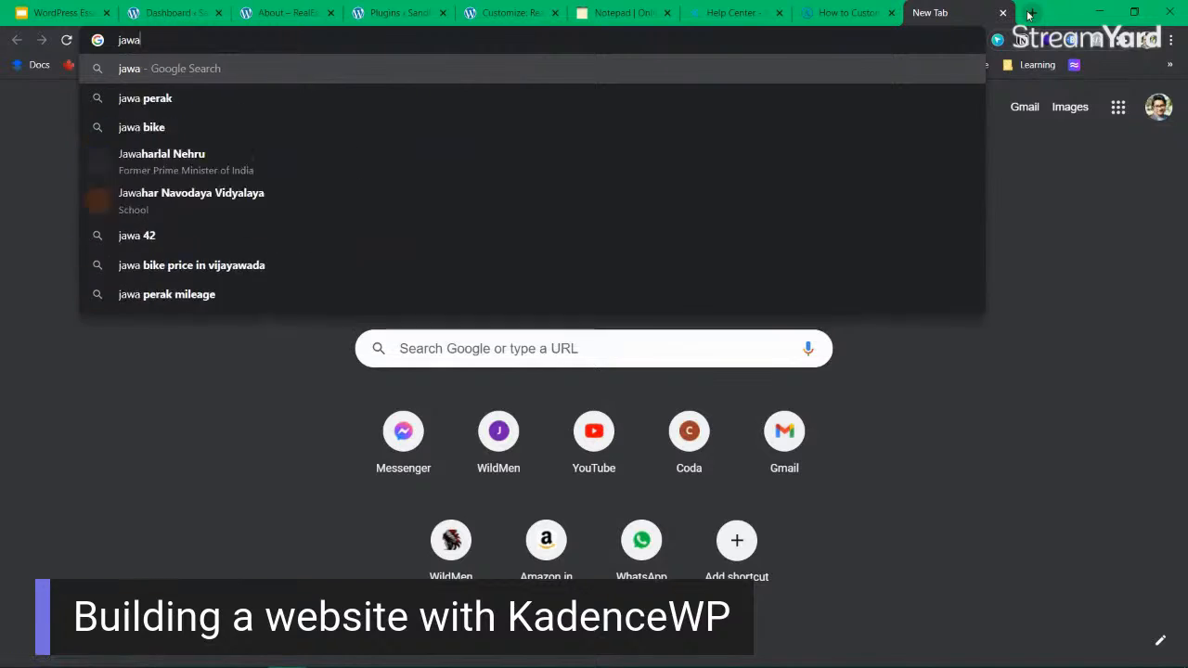
text(sw)
key(Return)
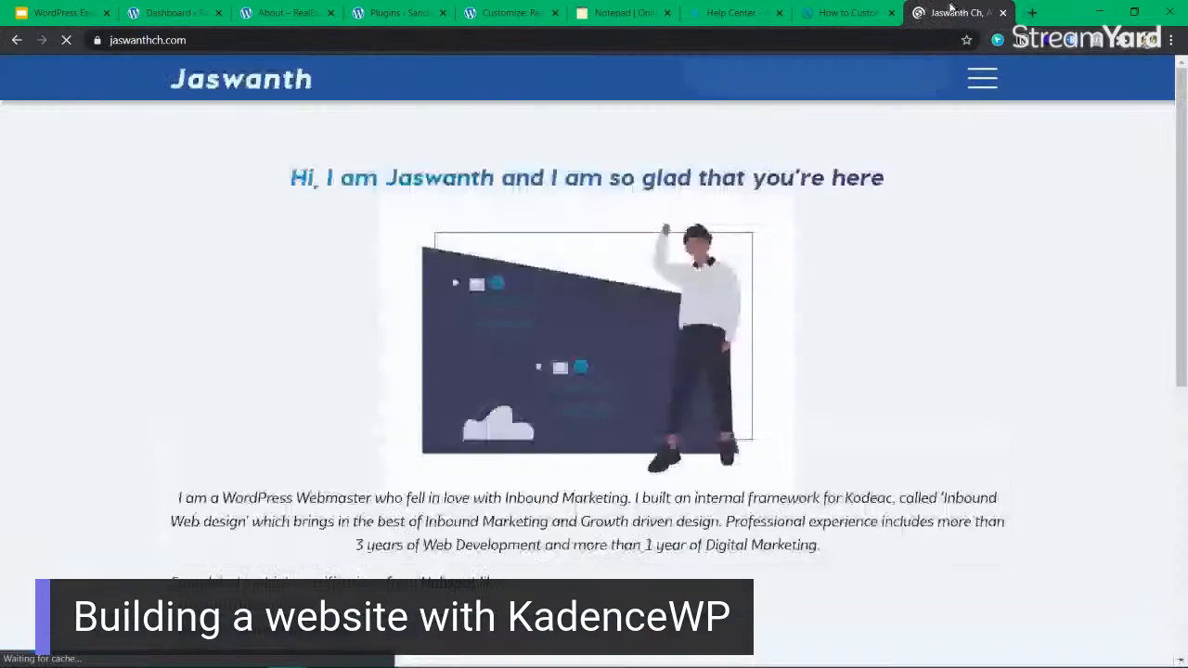
Detach the personal website into its own browser window and narrow it to mobile width.
drag(950, 7, 524, 57)
drag(984, 54, 711, 67)
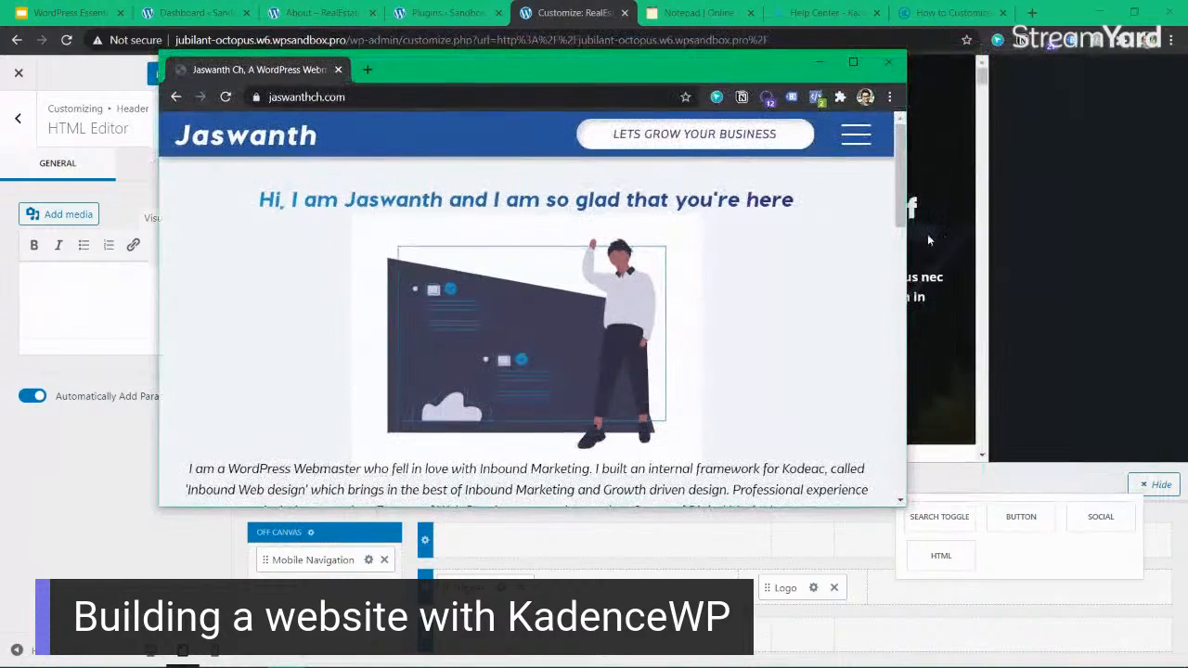
drag(856, 240, 545, 240)
Examine the personal website's mobile menu and page layout, and return to the Customizer.
click(493, 133)
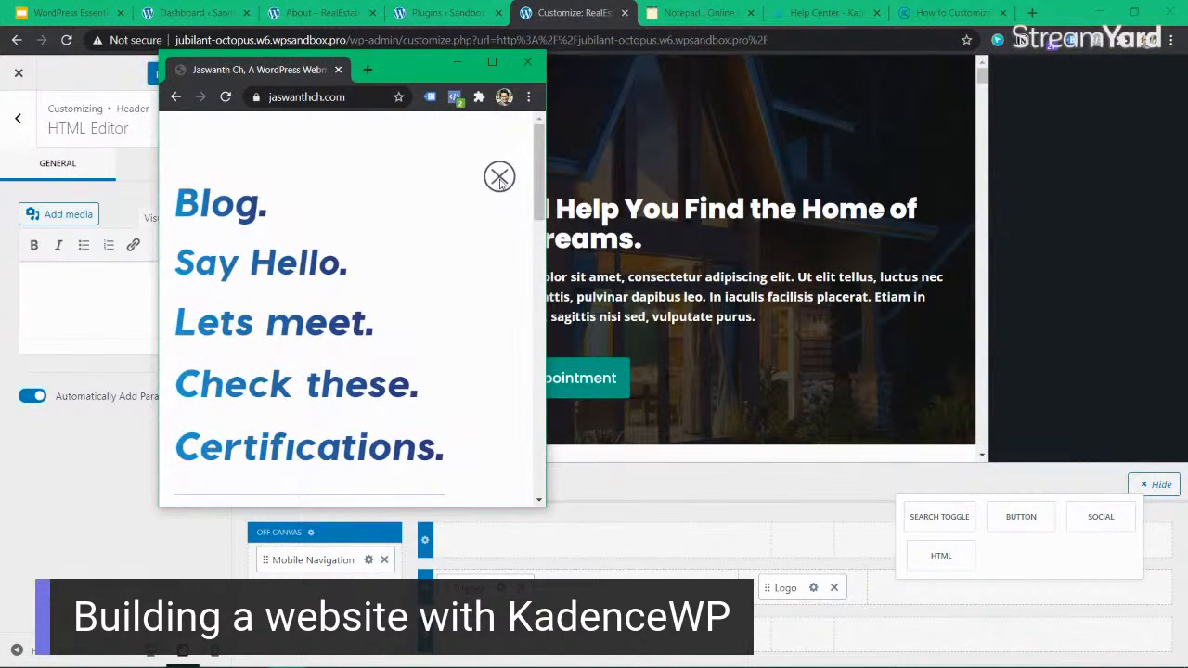
click(499, 177)
click(494, 136)
click(498, 179)
scroll(415, 293, down, 10)
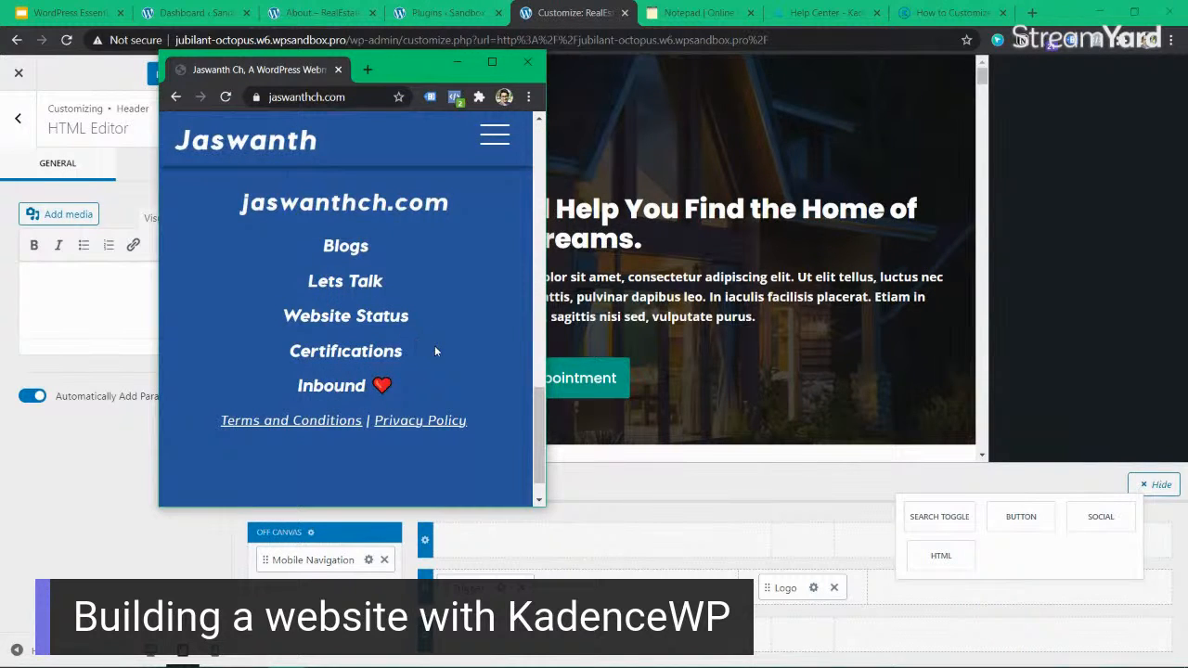
scroll(435, 345, up, 10)
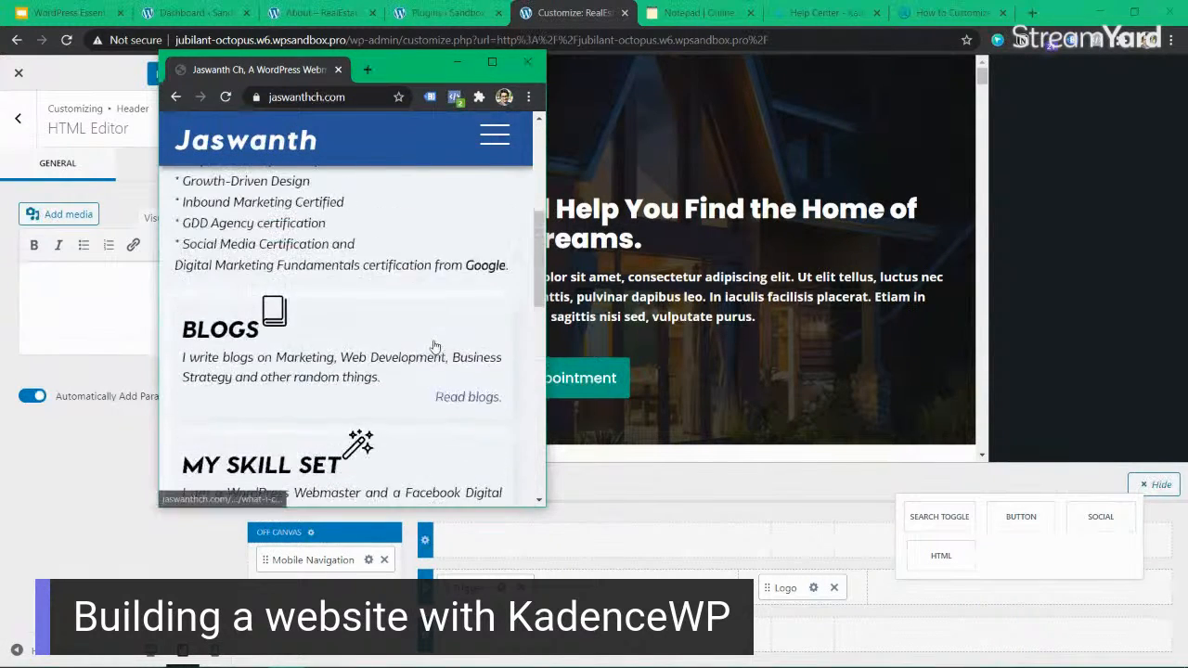
scroll(435, 345, up, 1)
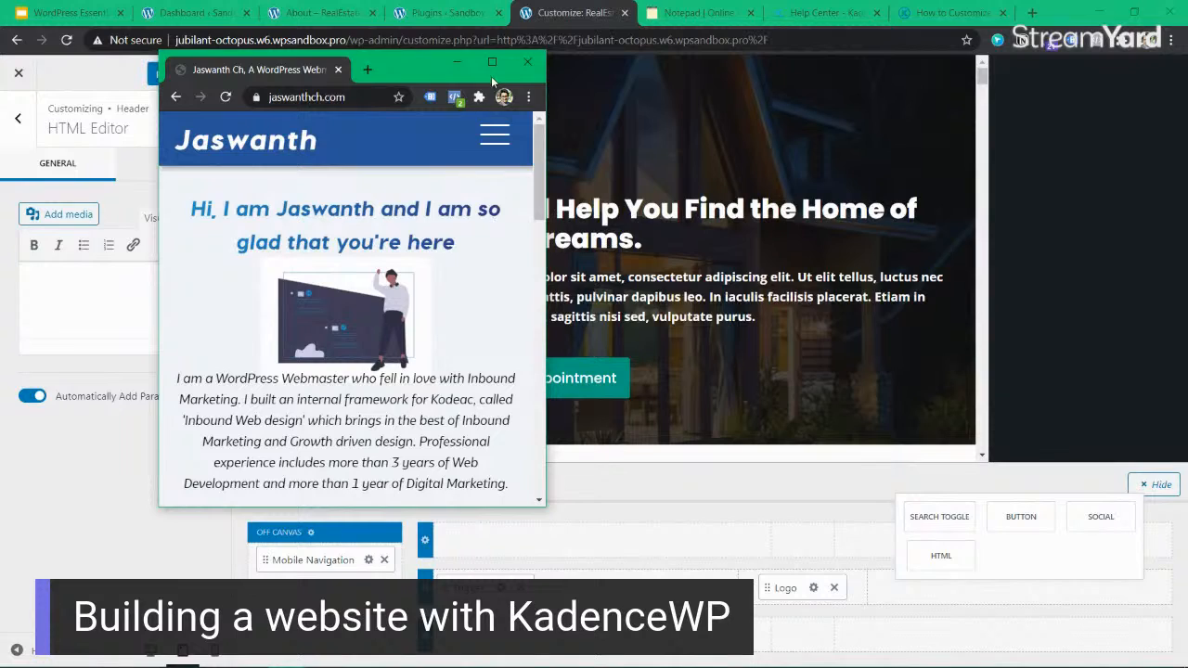
click(493, 67)
drag(875, 5, 954, 58)
click(1013, 44)
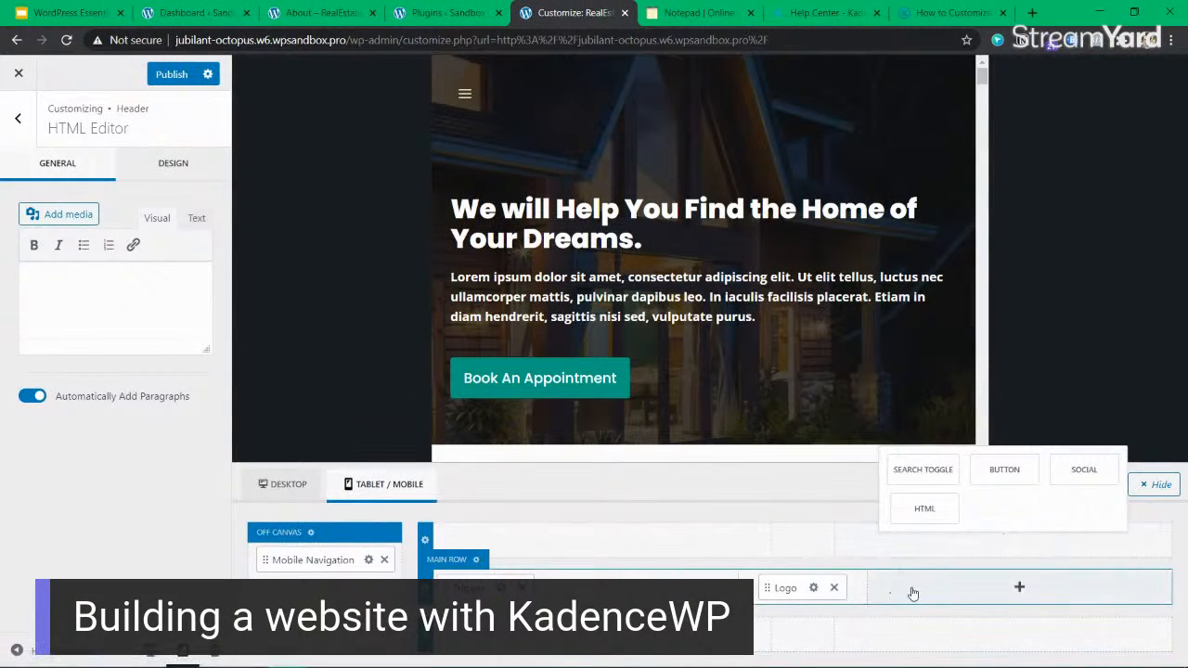
Return to the desktop header layout and view the HTML Editor's Design and General settings and the items available for the top row.
click(901, 568)
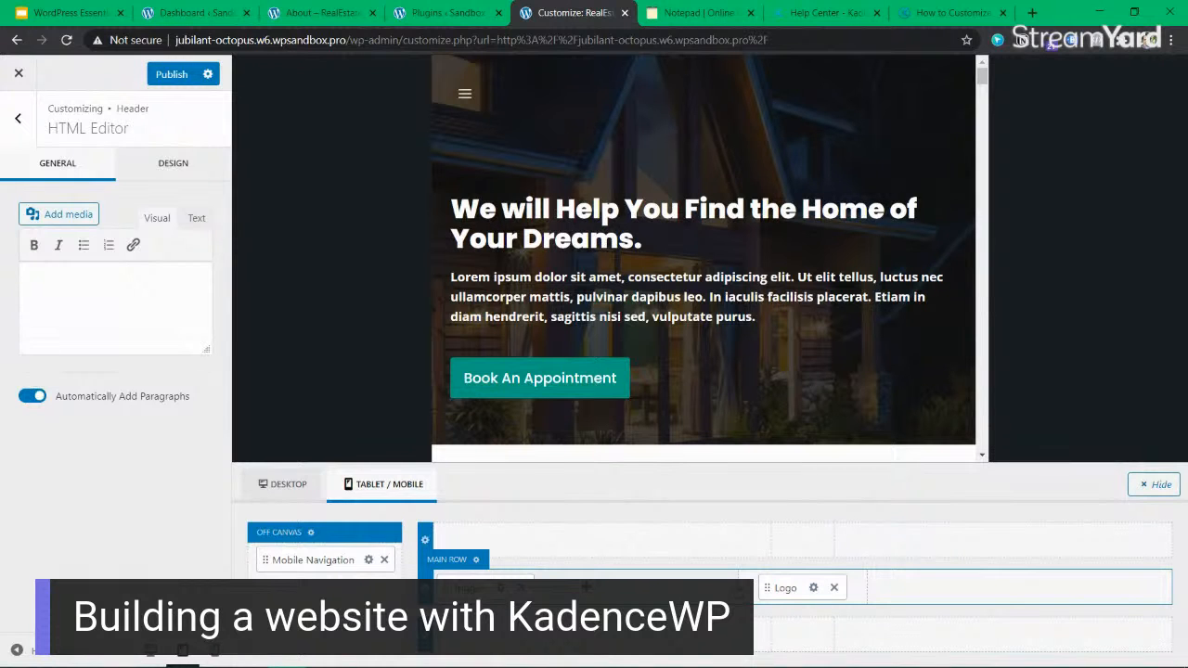
click(312, 483)
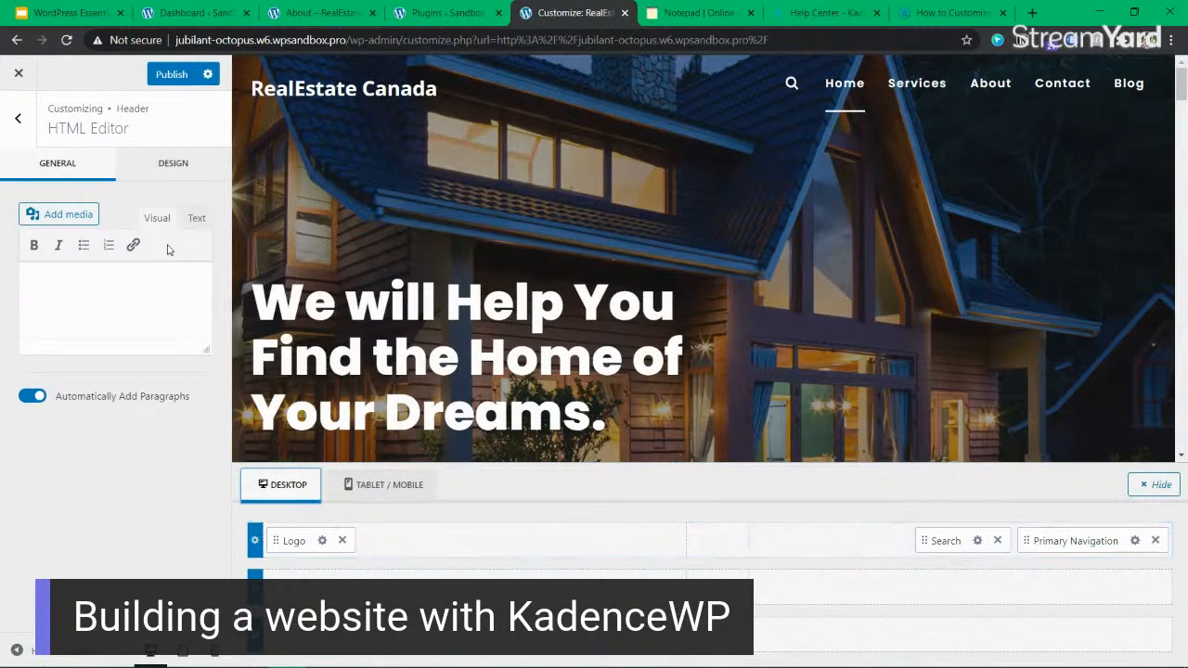
click(139, 165)
click(73, 168)
click(857, 542)
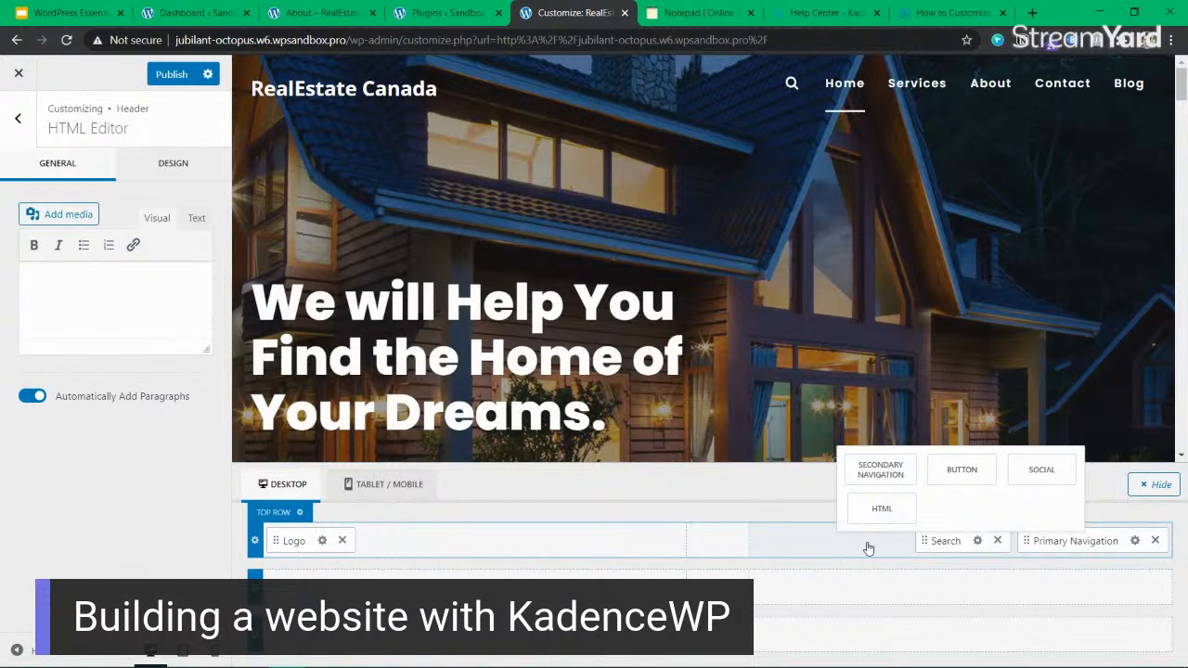
Place Search after Primary Navigation in the desktop header's top row, trying the Logo in the center before returning it to the left section.
drag(293, 541, 728, 542)
drag(933, 540, 1101, 541)
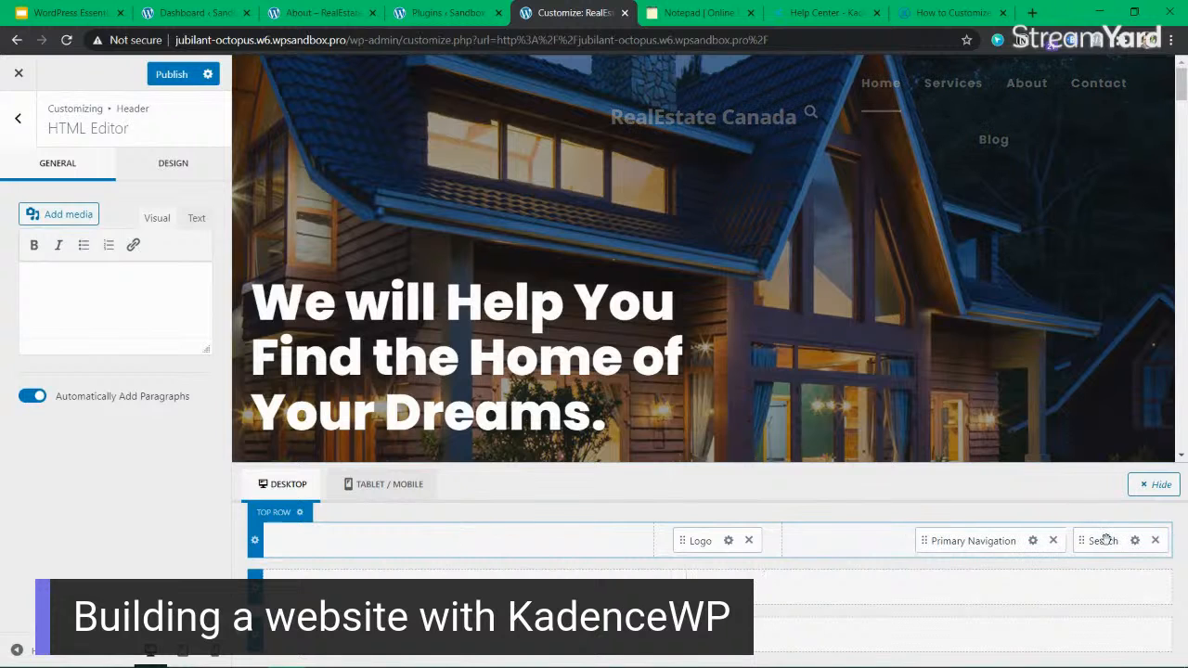
drag(684, 540, 297, 540)
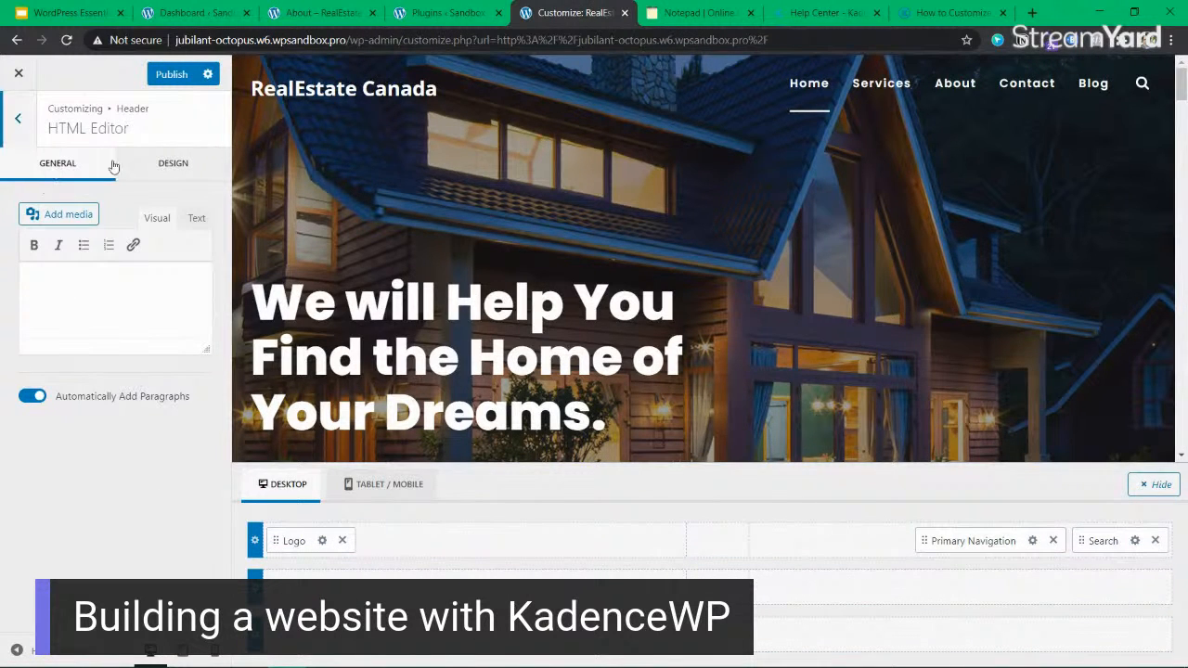
Review Kadence's header customization article and Help Center, and return to the Customizer.
click(947, 13)
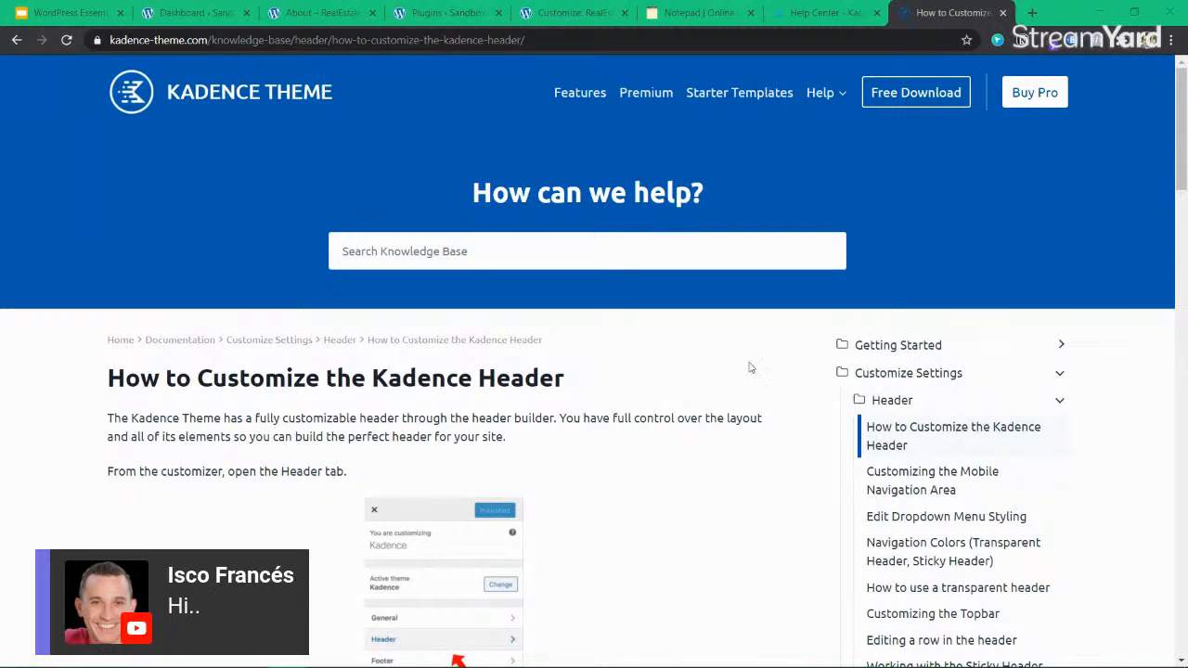
scroll(735, 338, down, 15)
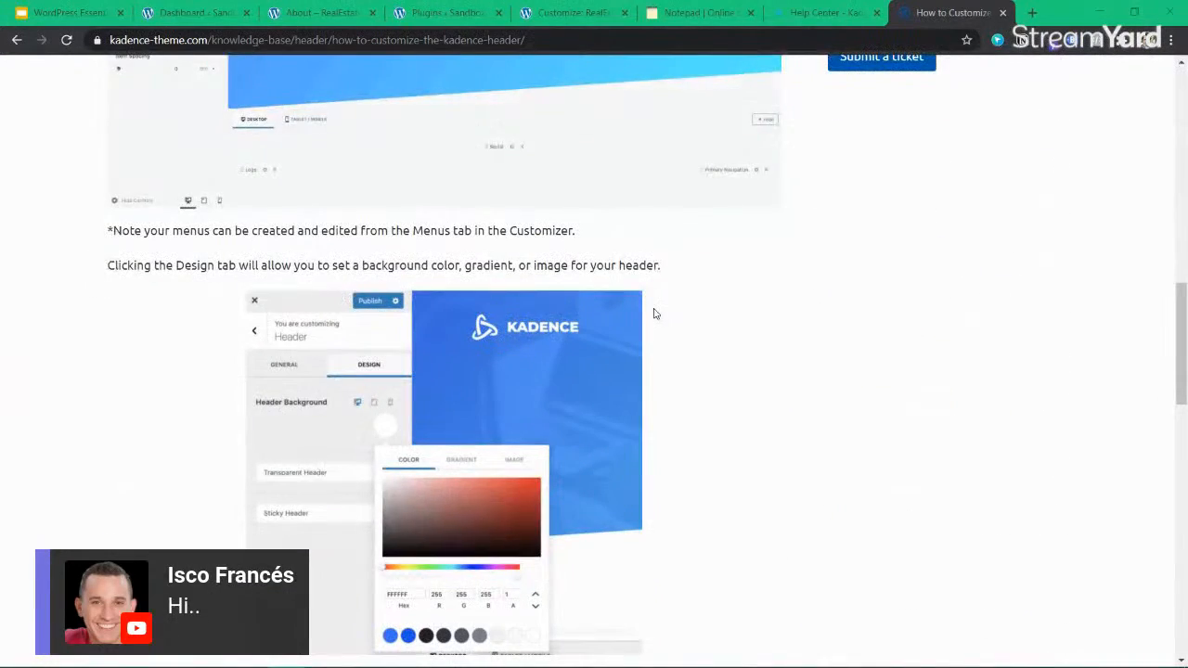
scroll(653, 314, down, 9)
scroll(653, 314, down, 3)
click(811, 16)
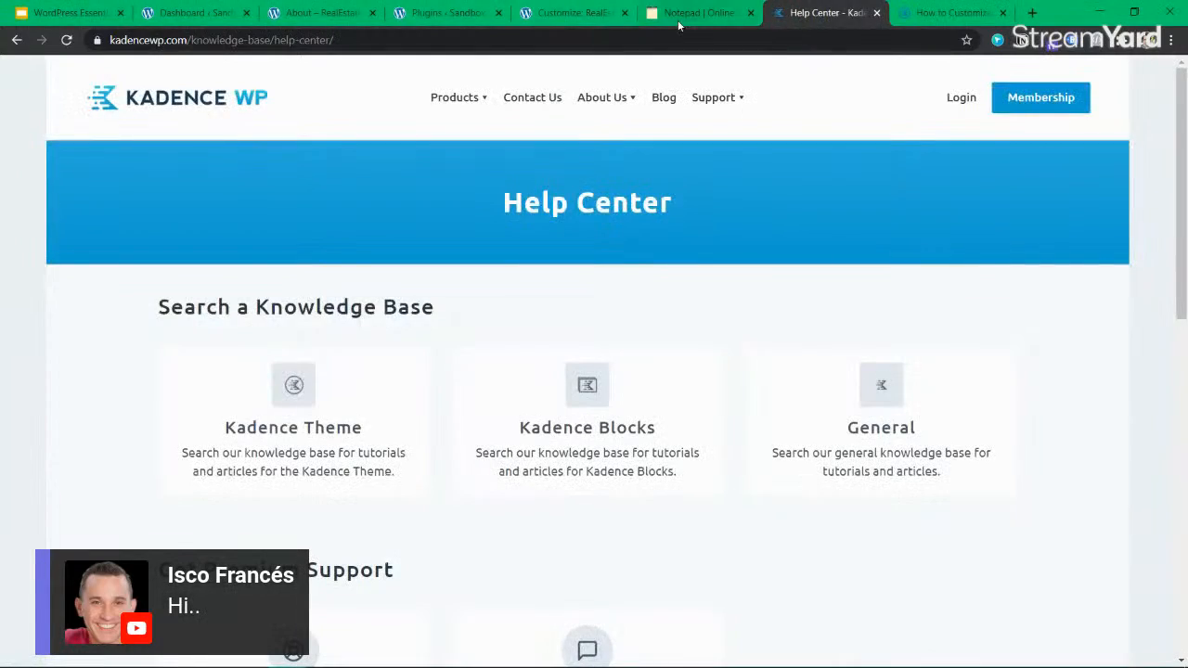
click(571, 13)
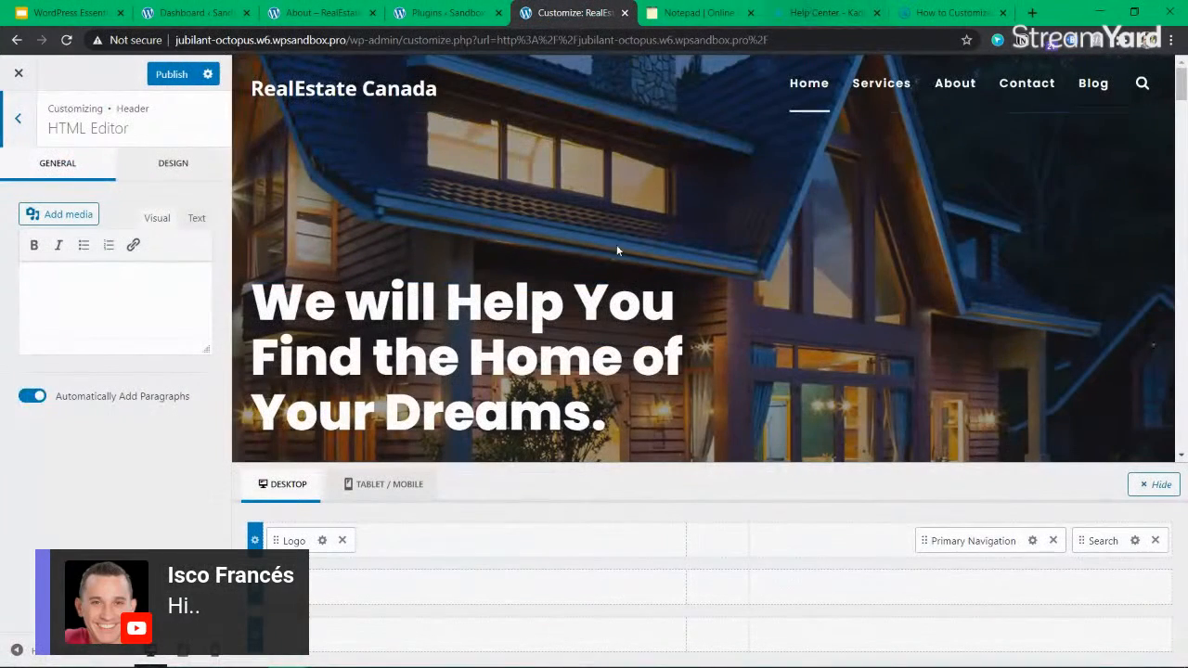
Open the Logo item's Site Identity settings from the tablet/mobile header and check the site title against the mobile preview.
click(389, 483)
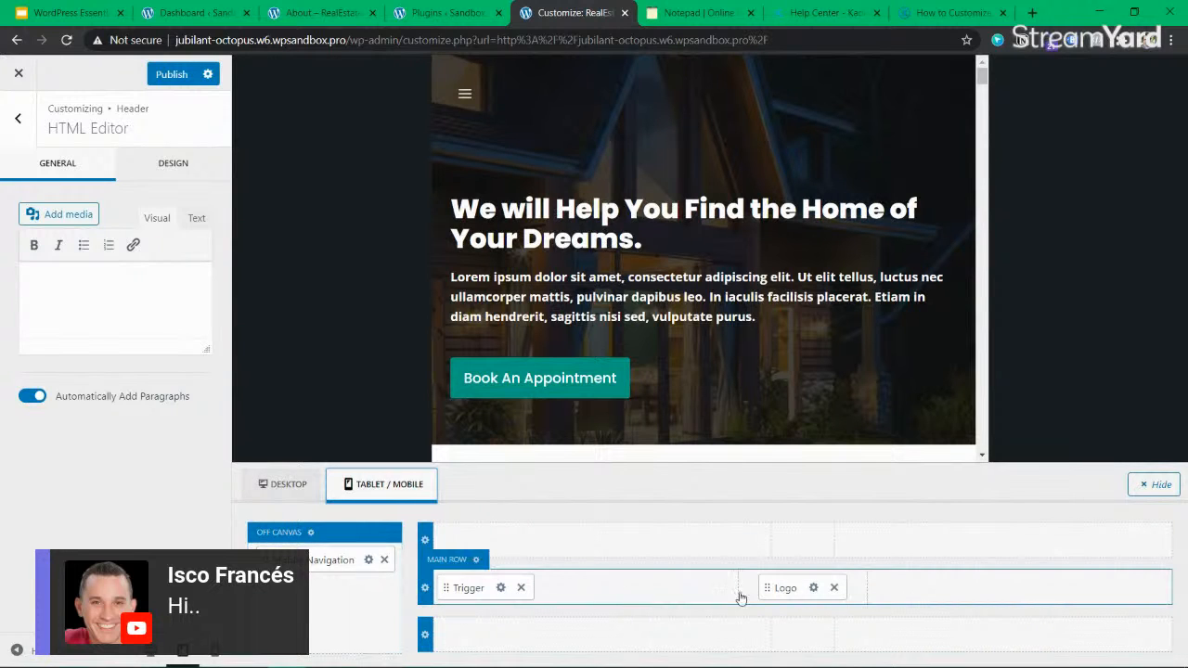
click(815, 588)
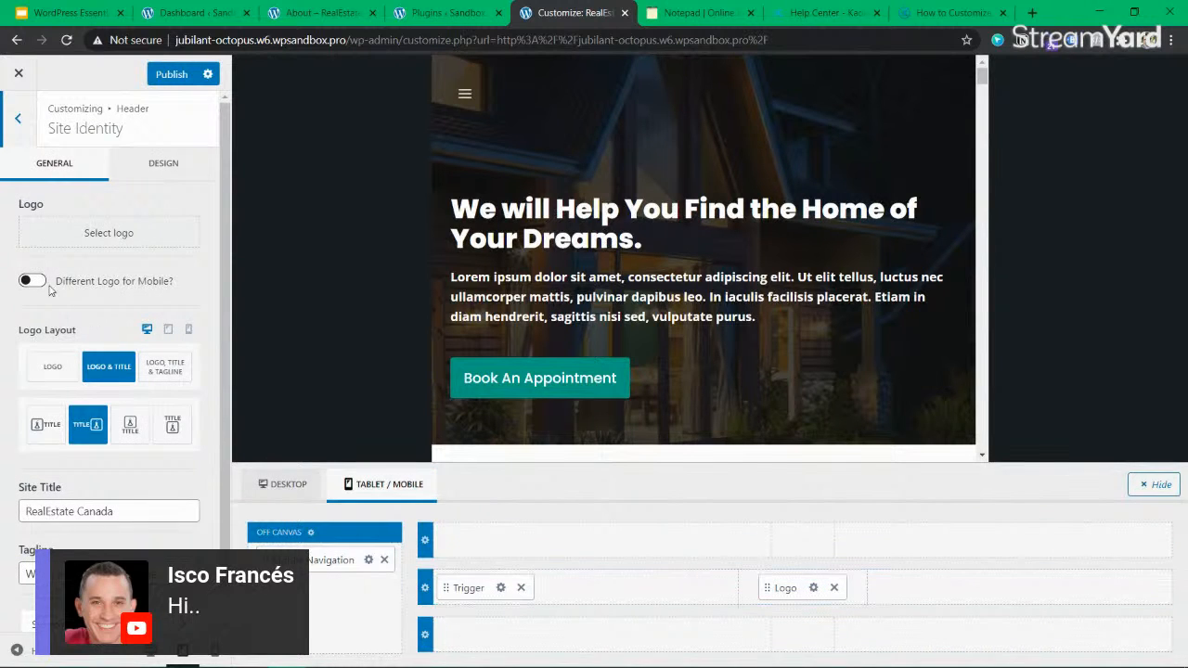
click(86, 511)
click(696, 99)
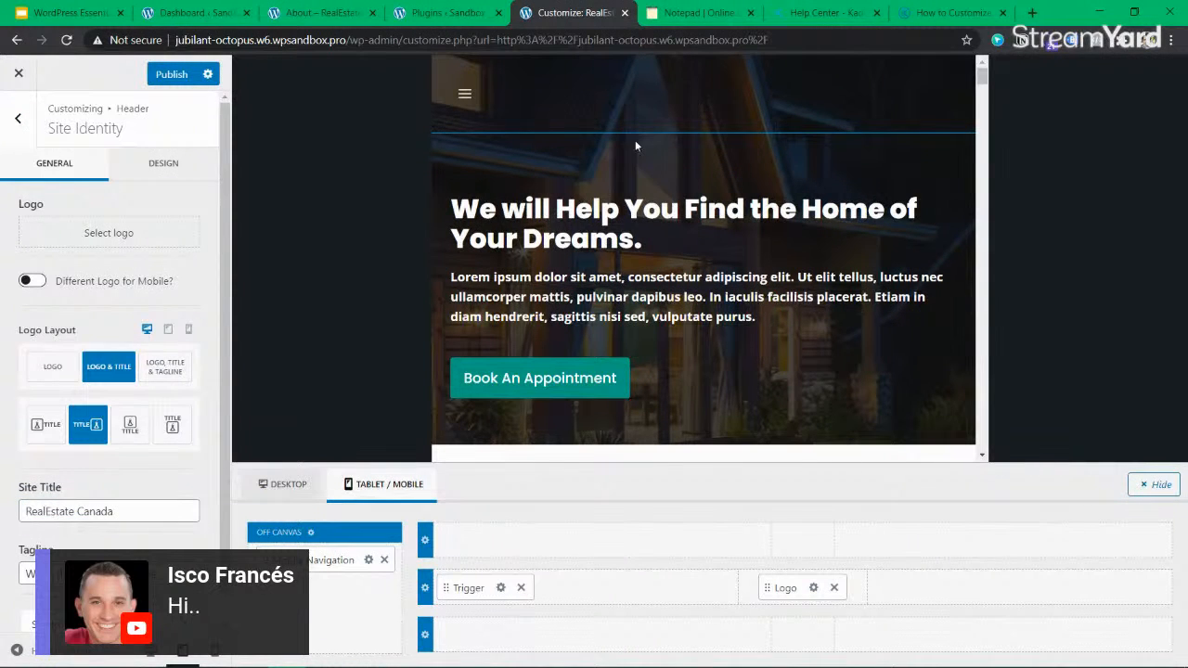
Enable a different logo for mobile and check the remaining Site Identity options and the header preview.
click(32, 281)
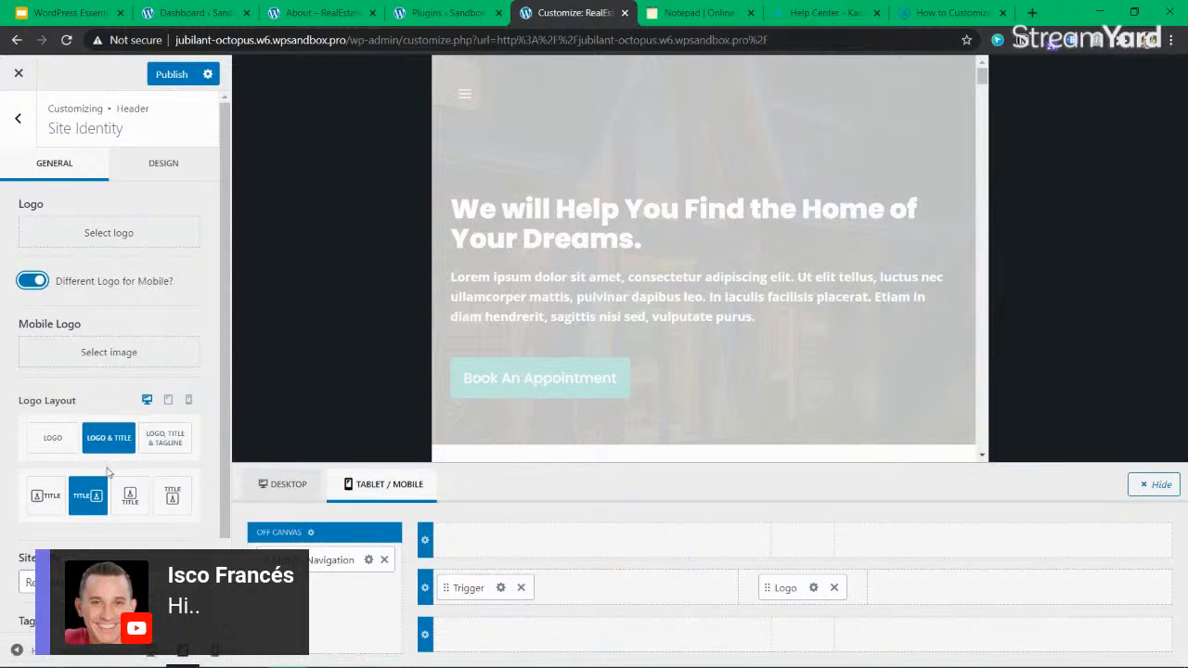
scroll(109, 418, down, 1)
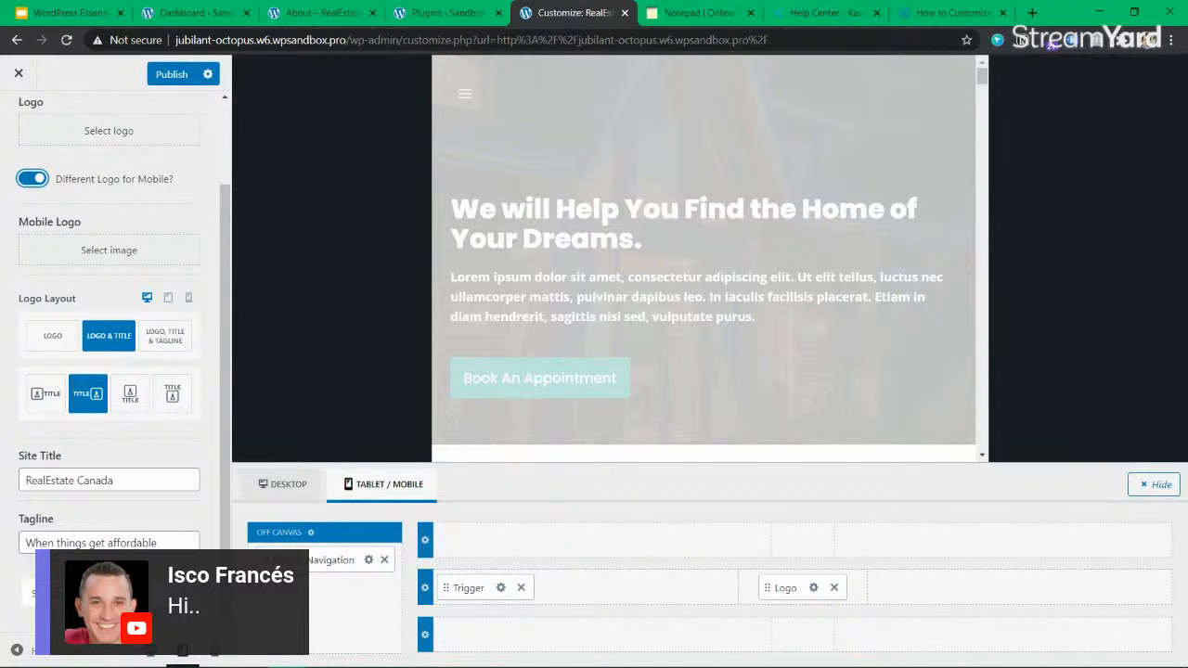
right_click(681, 95)
click(653, 105)
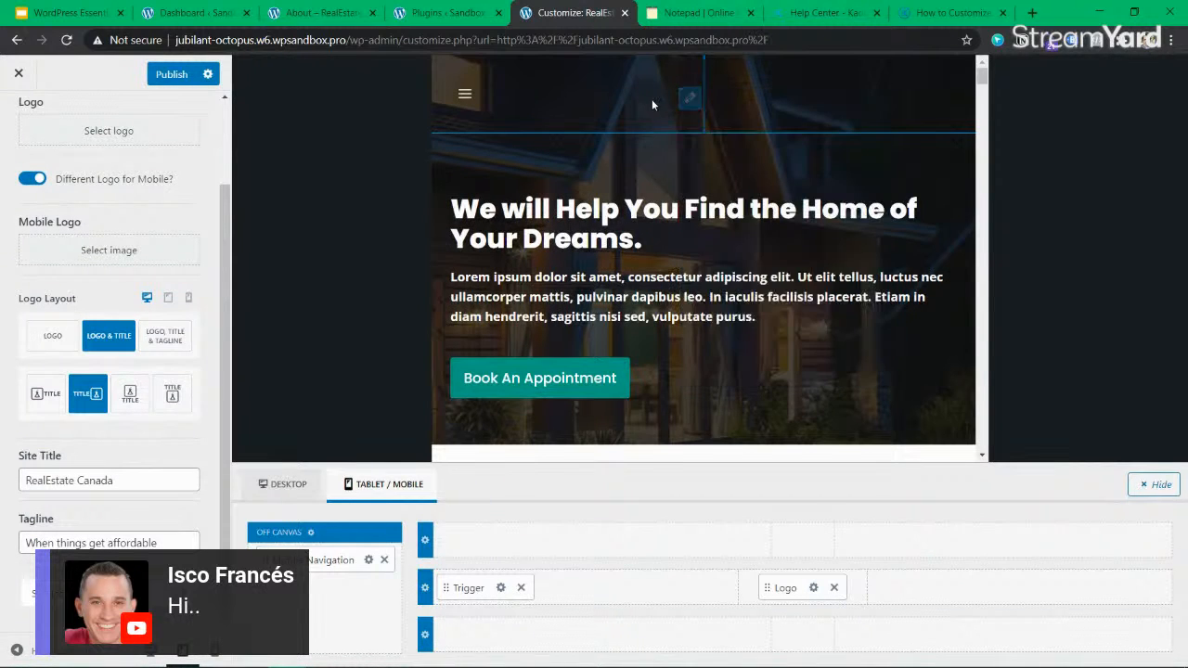
scroll(161, 178, up, 1)
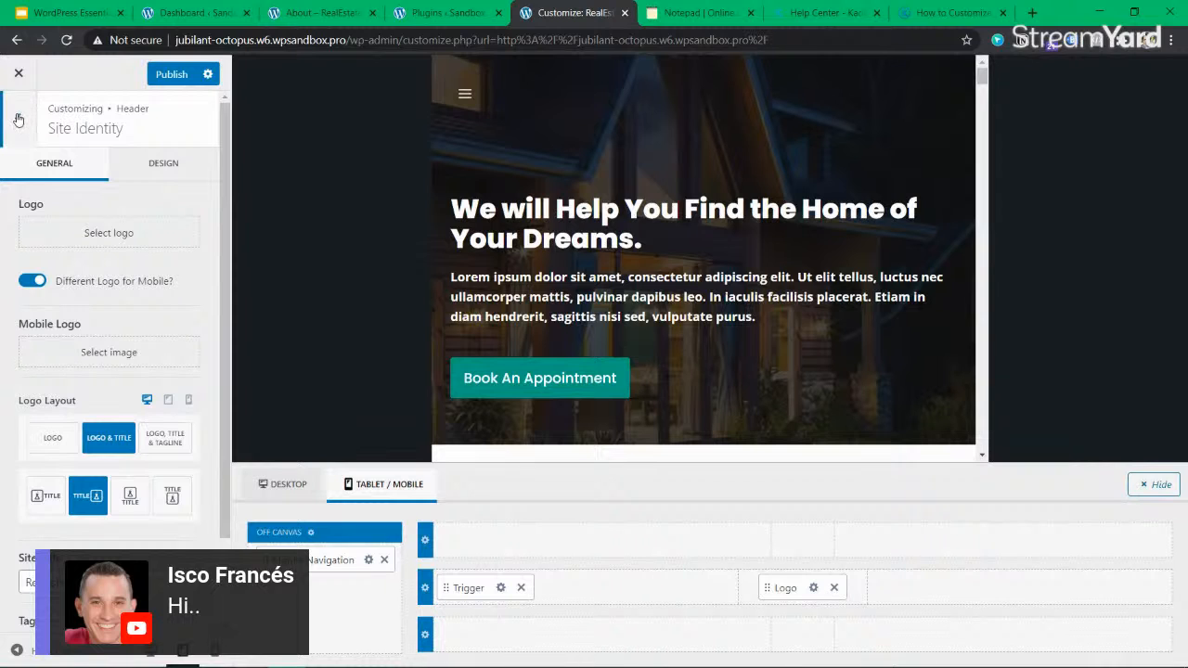
Try logo_08.png from the Media Library as the site logo, cropped to the suggested area.
click(100, 240)
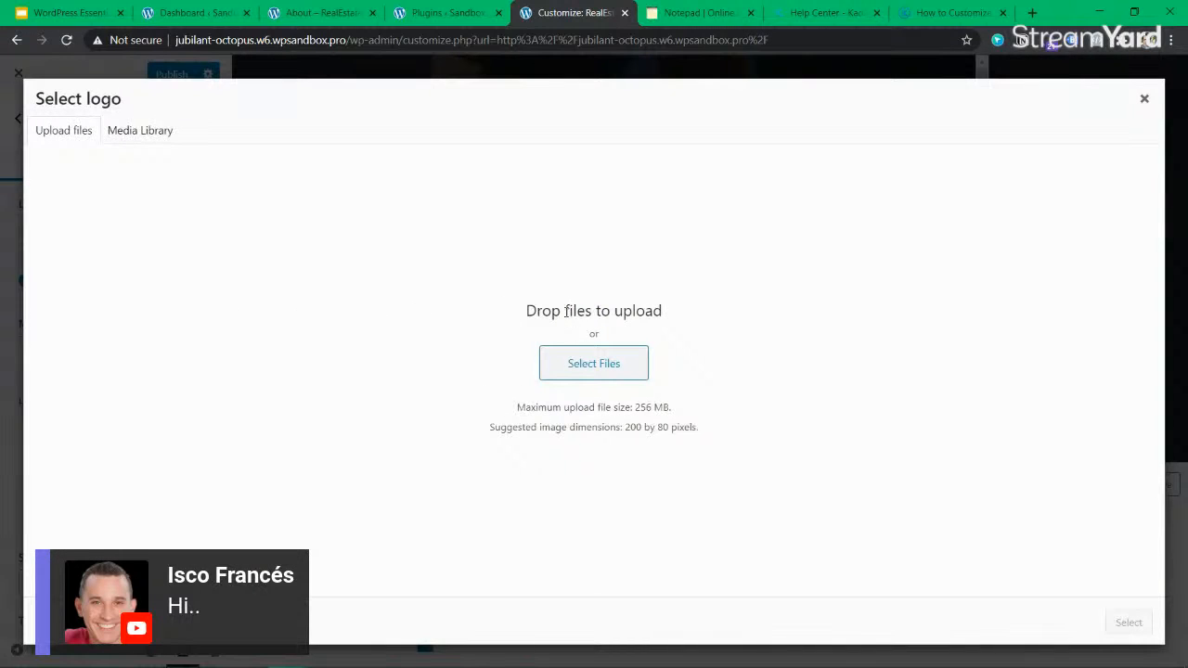
click(118, 130)
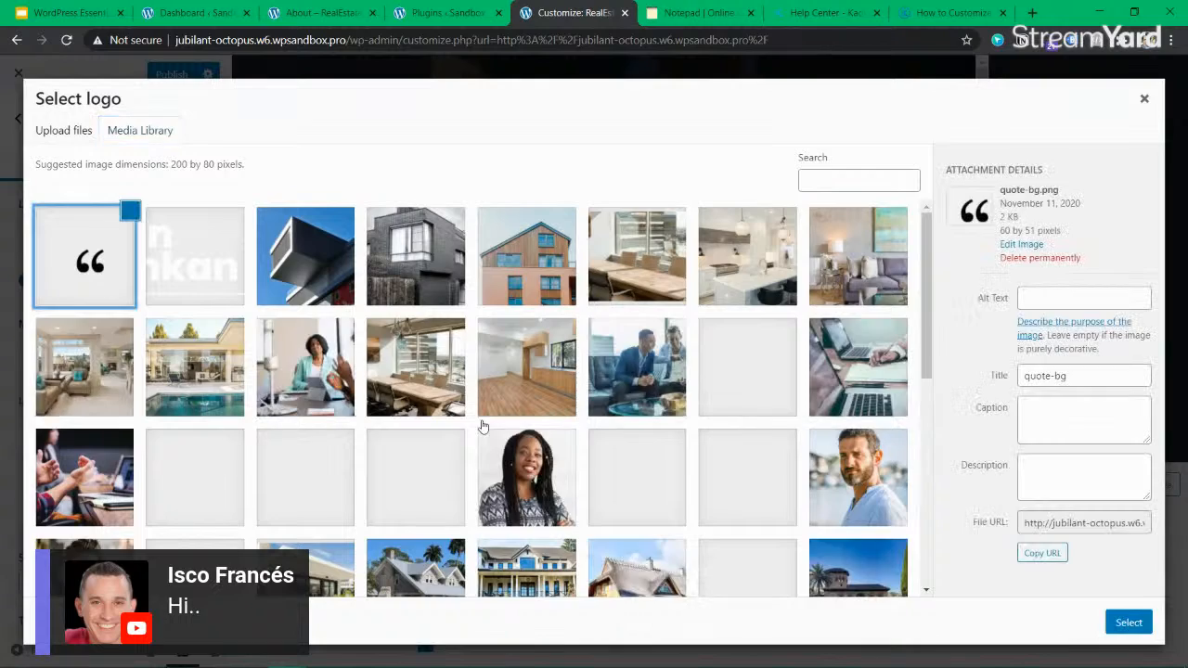
scroll(761, 324, down, 10)
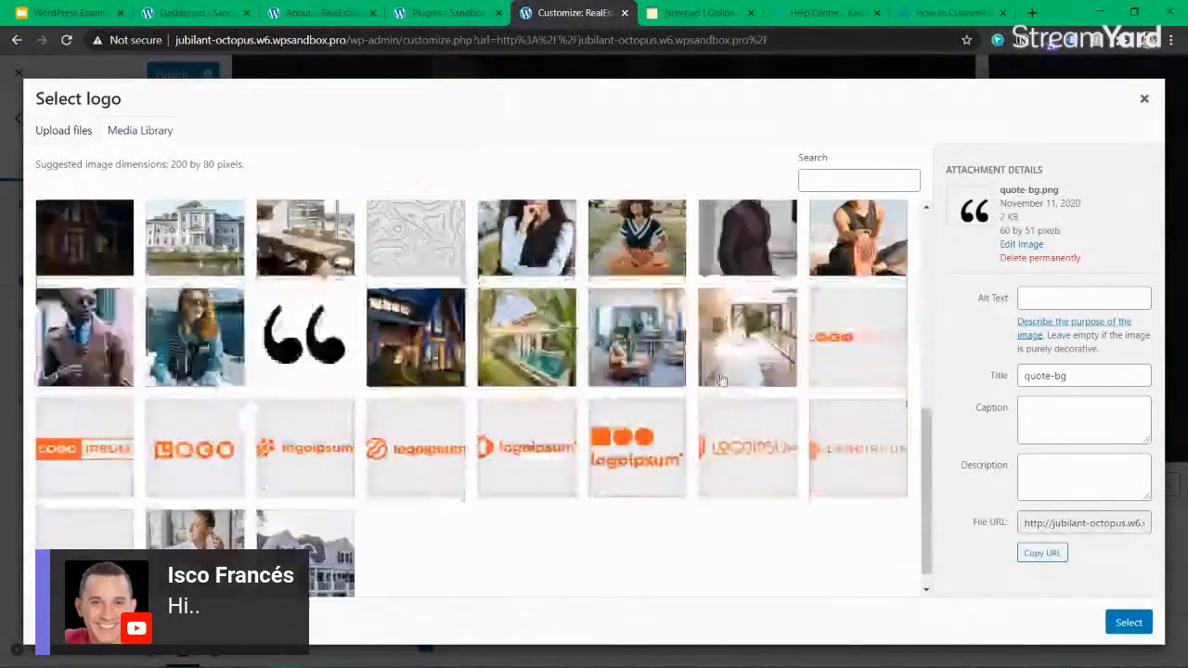
click(838, 334)
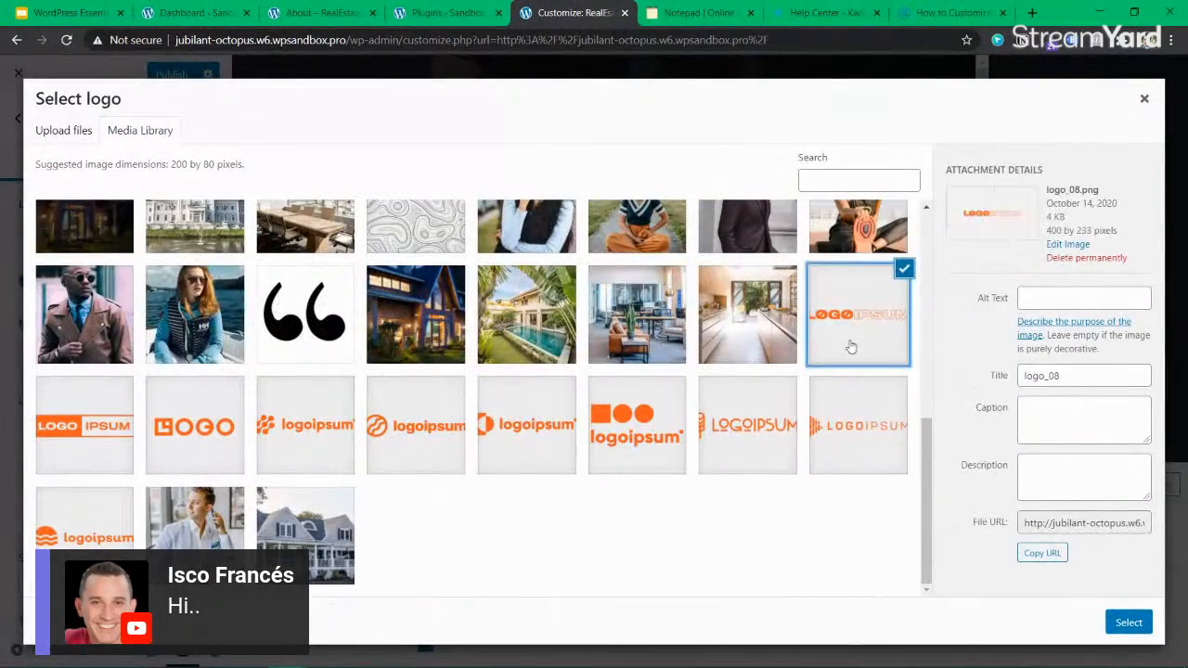
click(1126, 621)
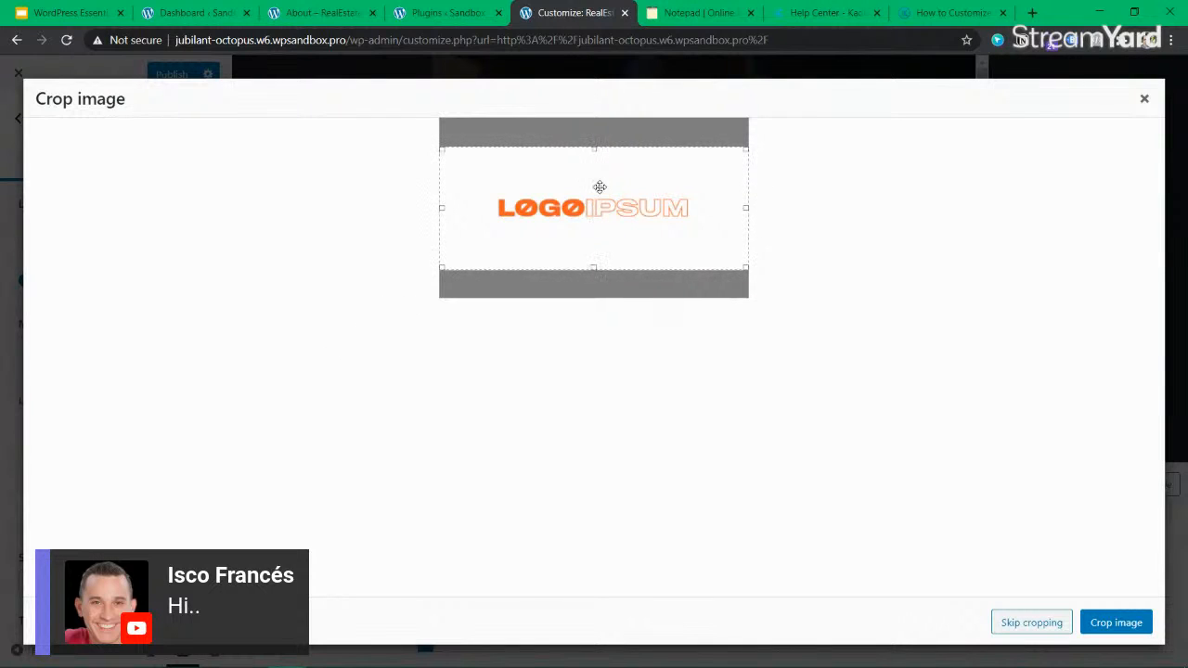
click(1117, 625)
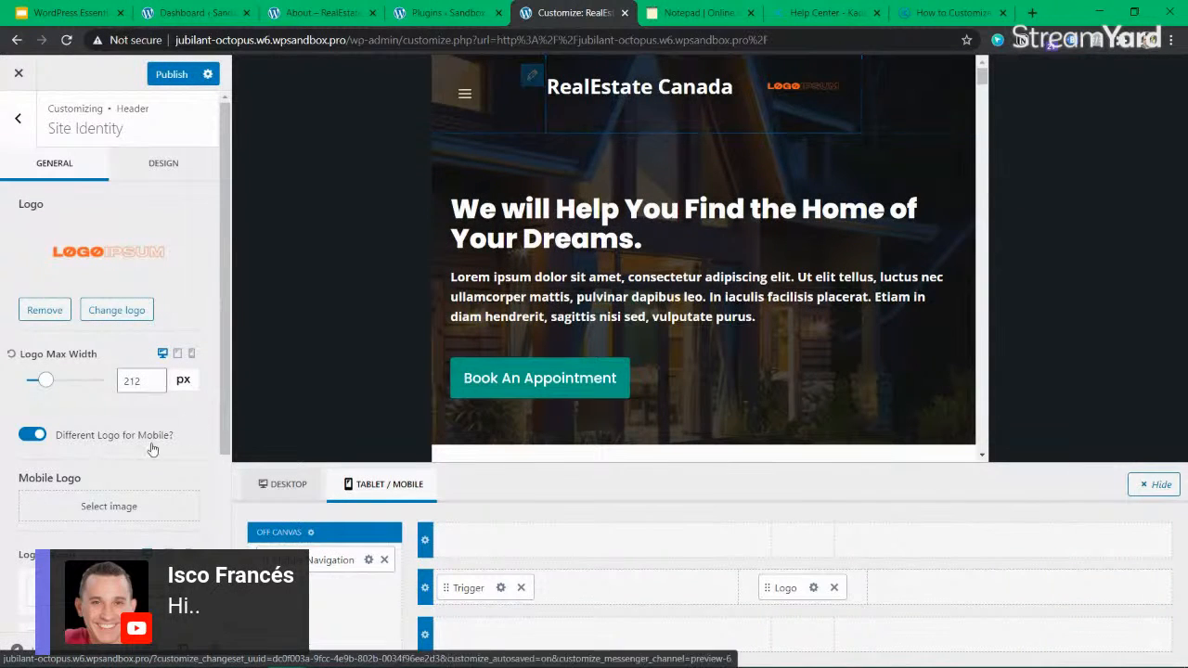
Remove the logo image from Site Identity after checking the mobile logo and layout options.
scroll(148, 445, down, 2)
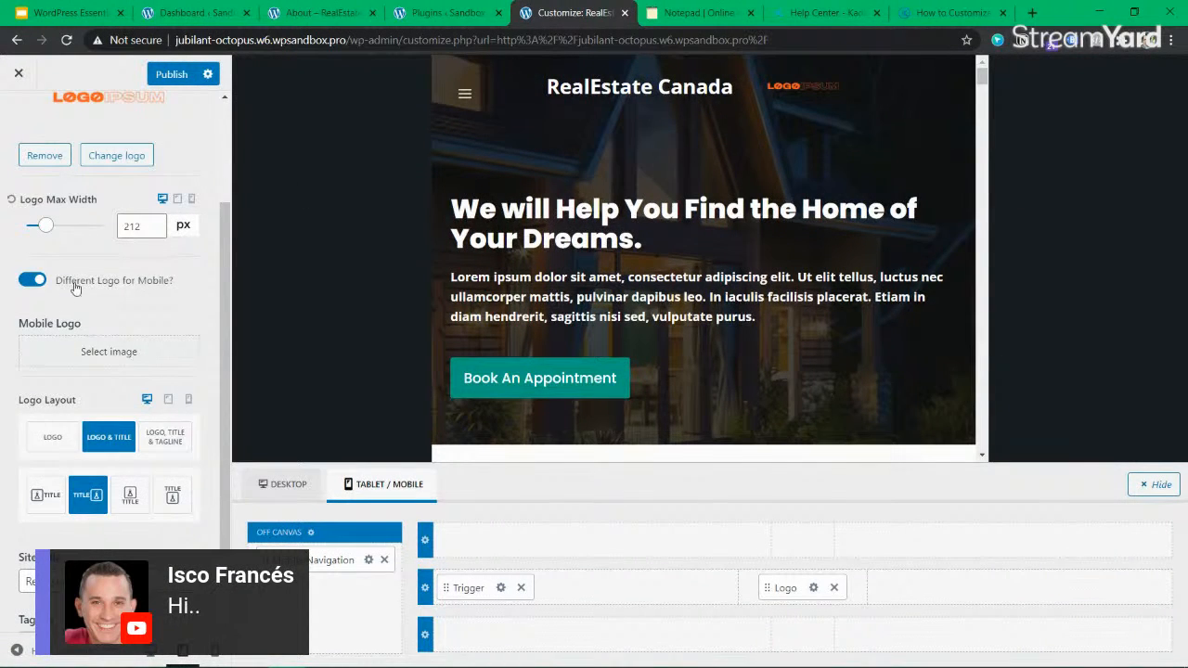
scroll(83, 319, up, 1)
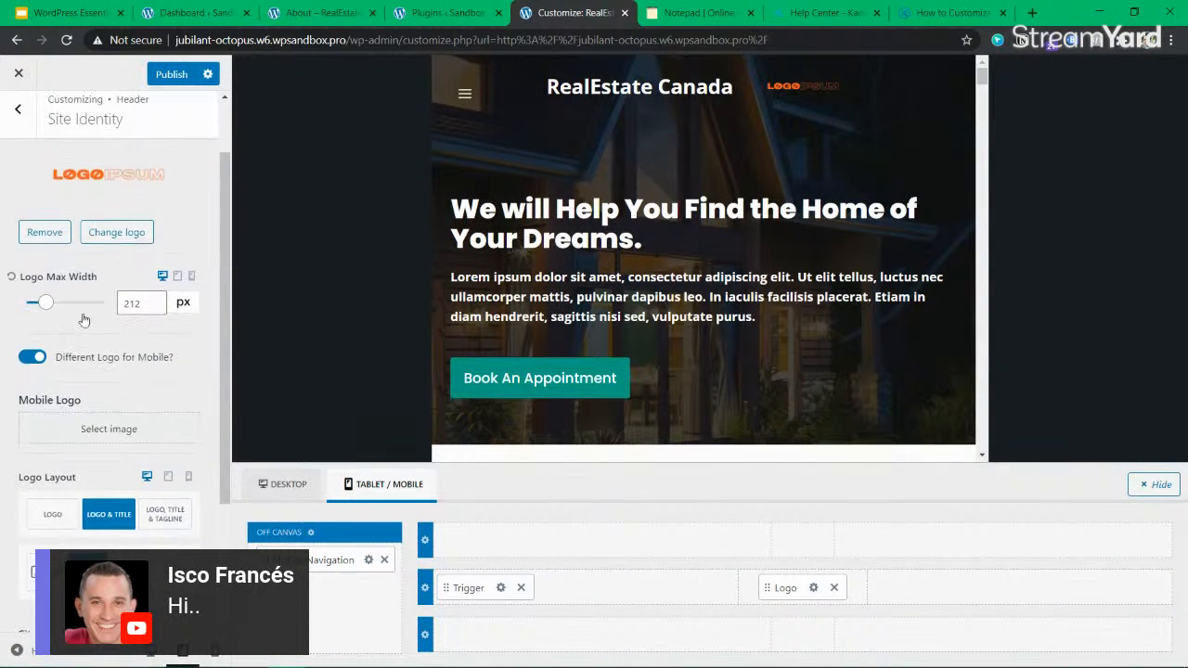
click(44, 237)
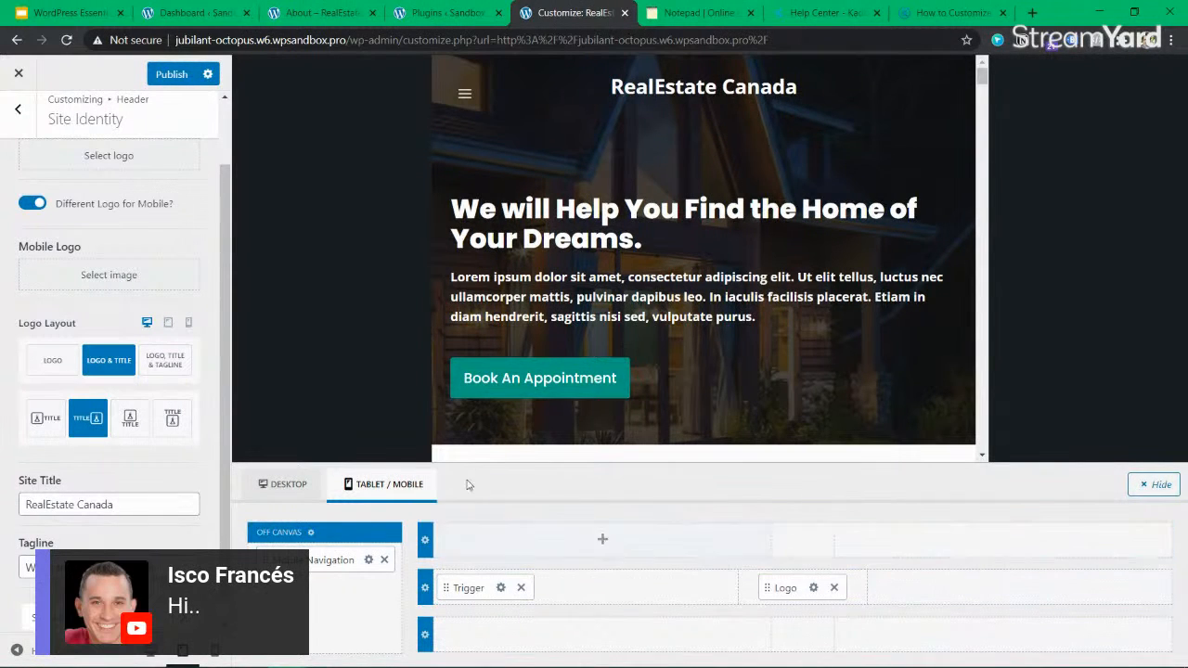
Move Mobile Navigation from Off Canvas into the tablet/mobile header's main row, trying it beside Trigger before placing it in the right section.
scroll(93, 408, down, 1)
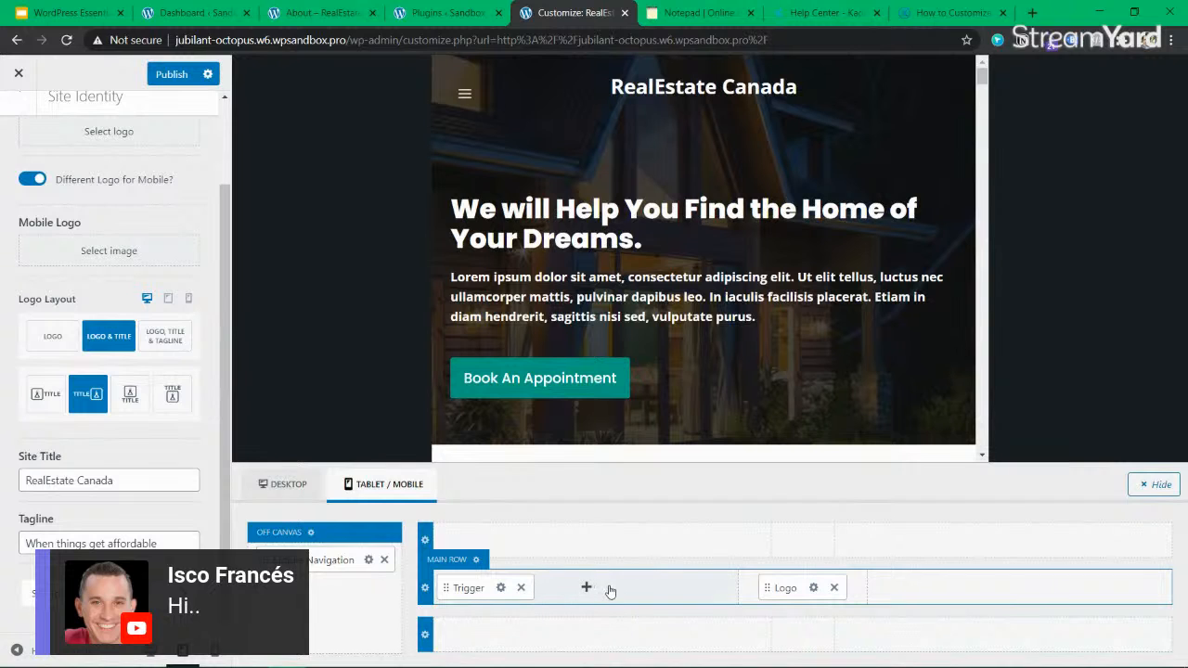
drag(357, 562, 637, 597)
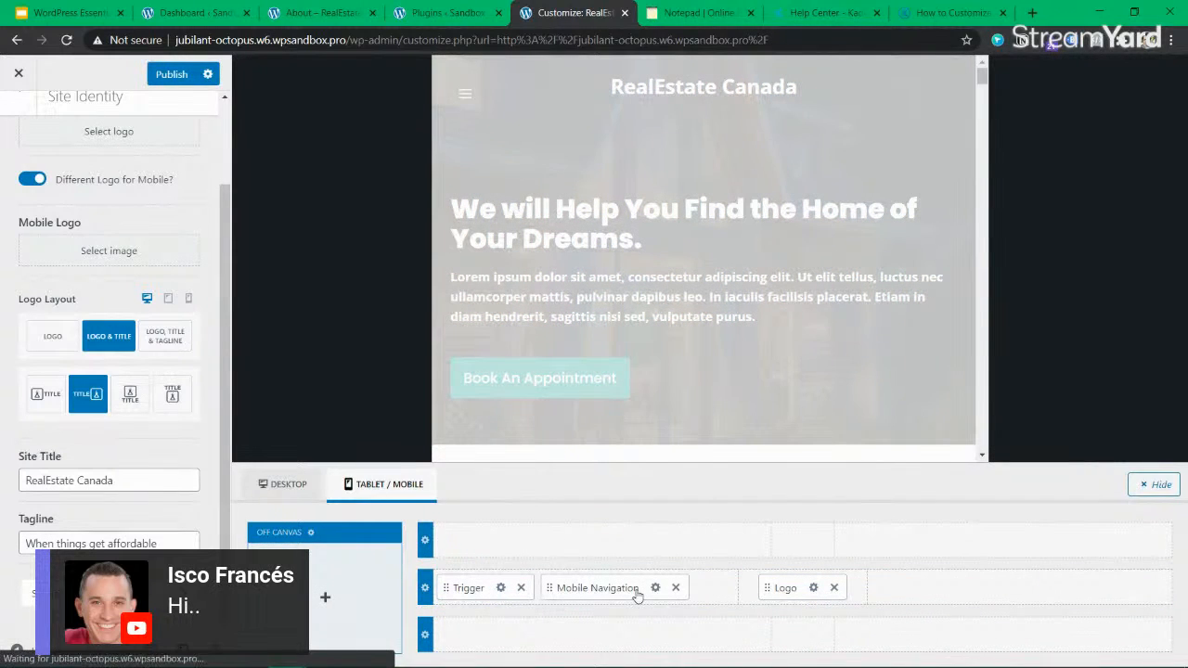
drag(784, 590, 599, 586)
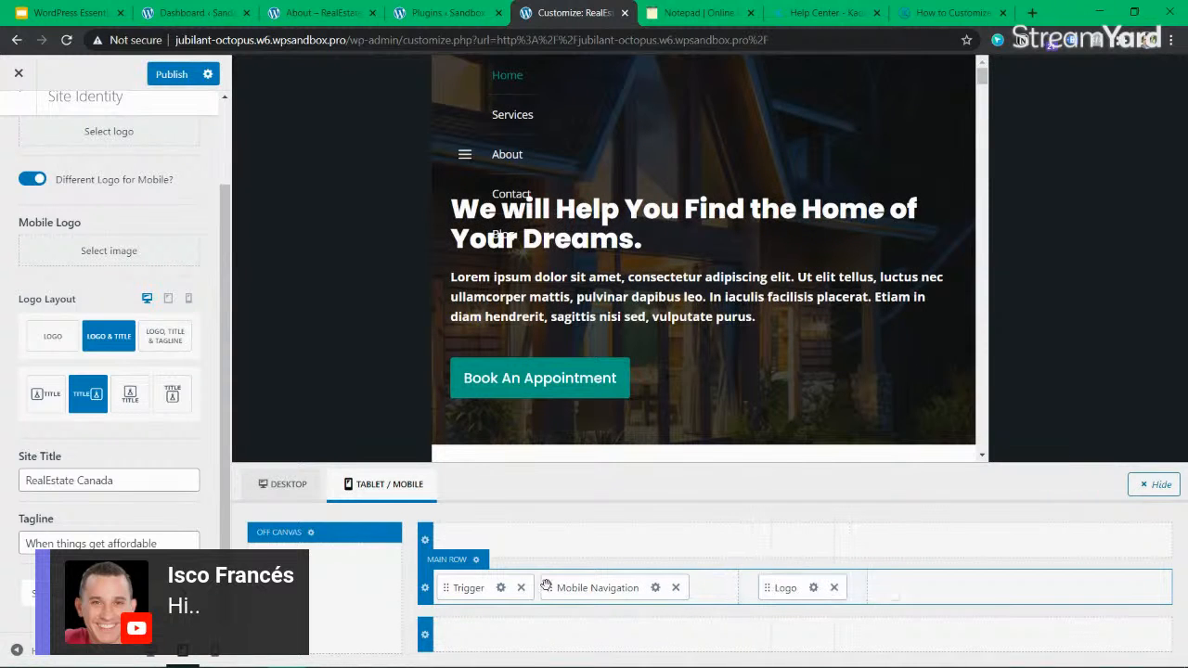
drag(553, 589, 1015, 590)
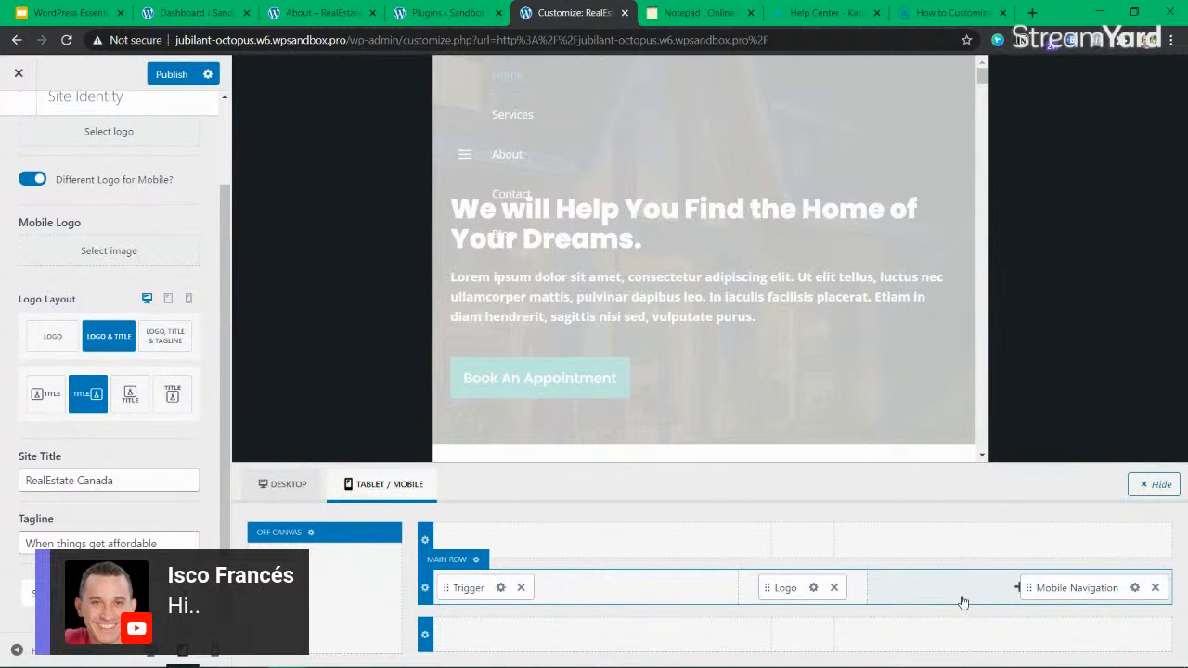
Add a Search Toggle after Mobile Navigation in the tablet/mobile header's main row and publish the changes.
click(999, 588)
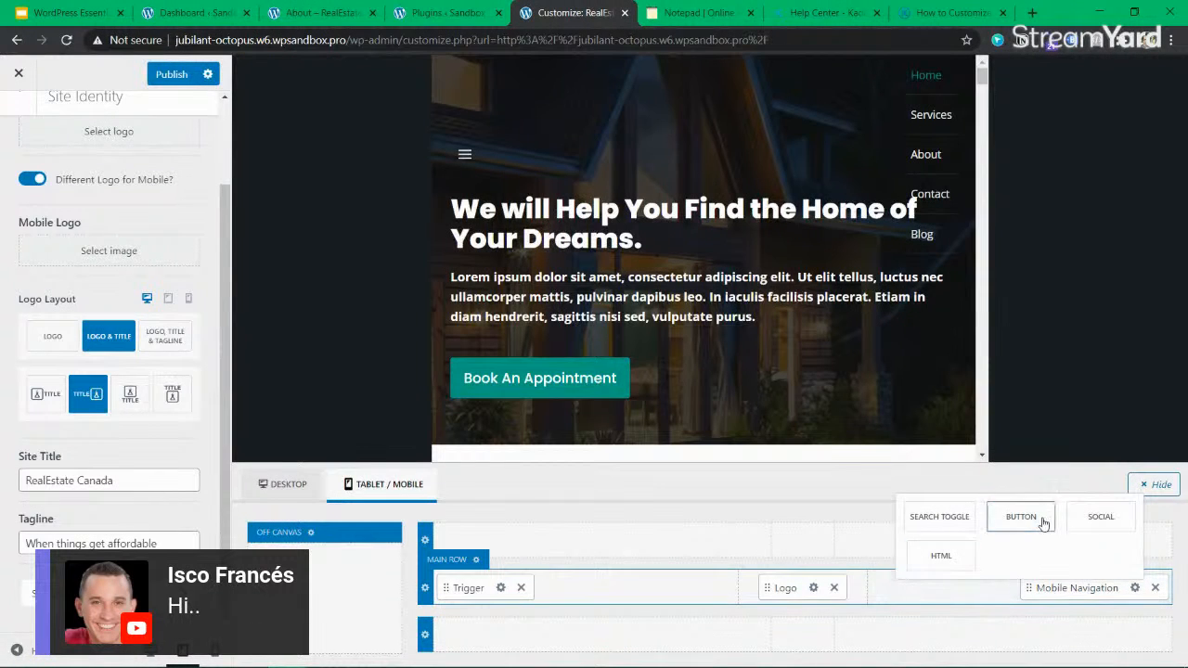
click(939, 517)
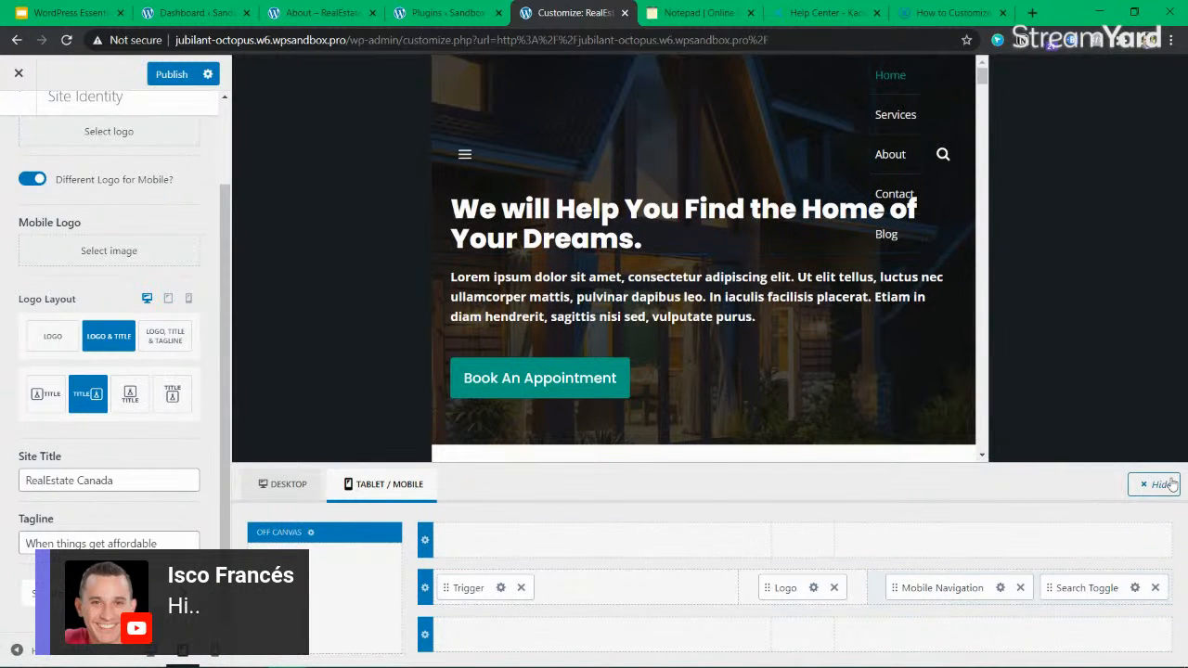
click(172, 75)
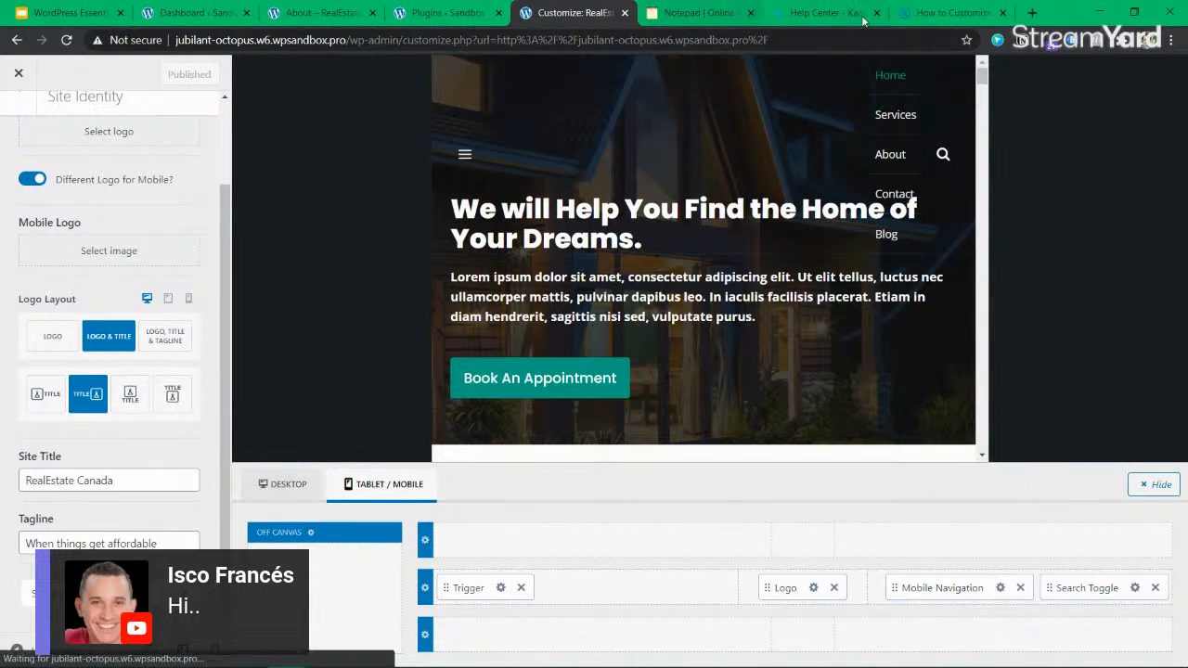
Reload the live About page and preview it in the browser's responsive device mode at a width of 420 px.
click(946, 16)
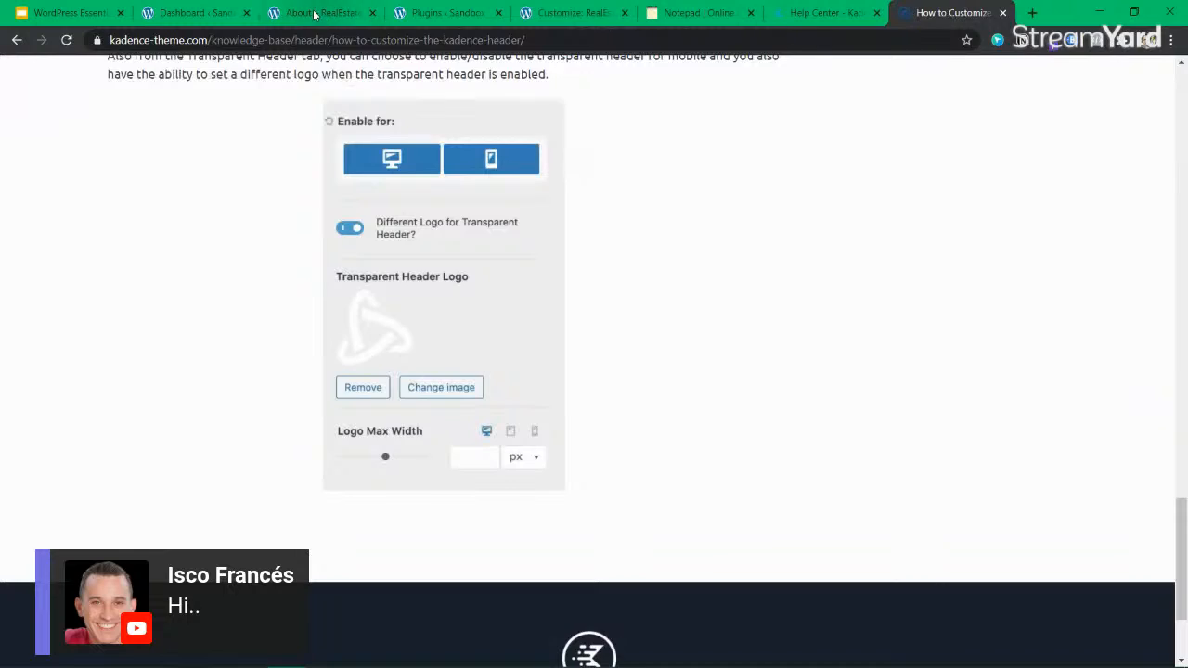
click(320, 13)
click(66, 40)
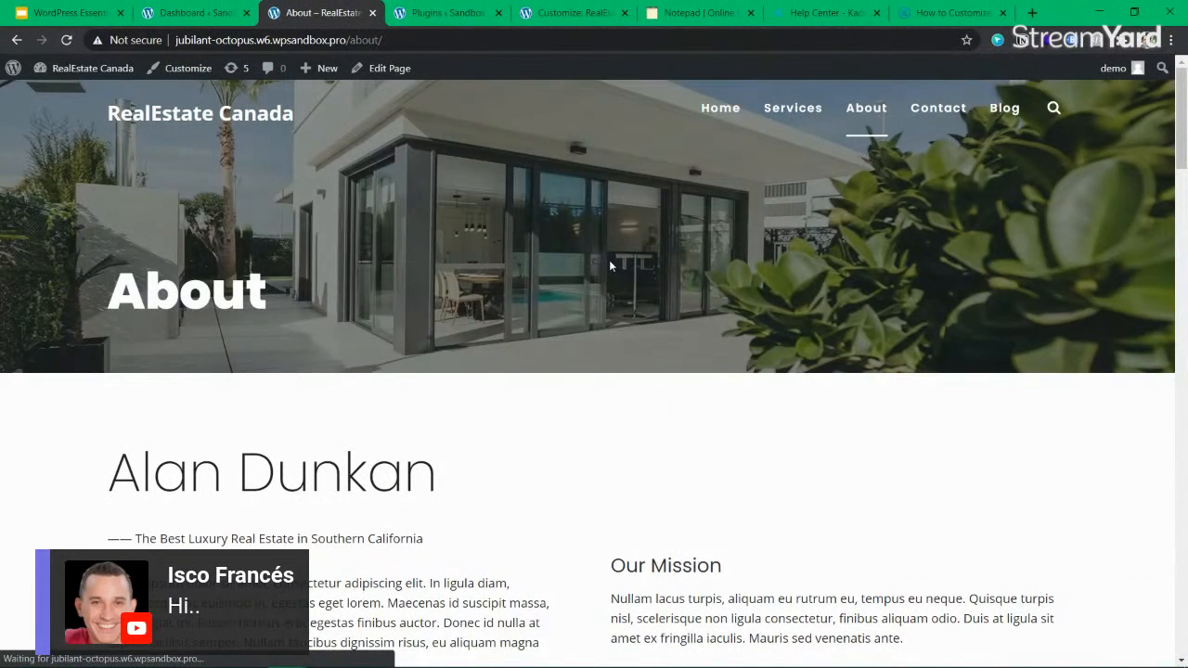
right_click(608, 261)
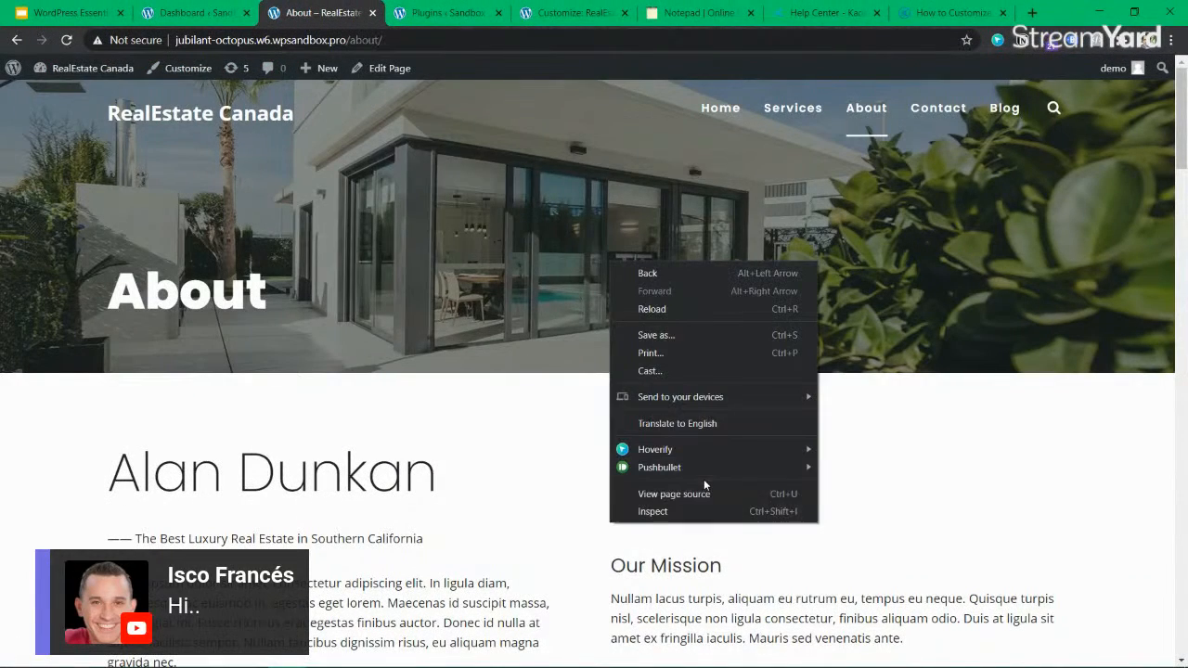
click(698, 516)
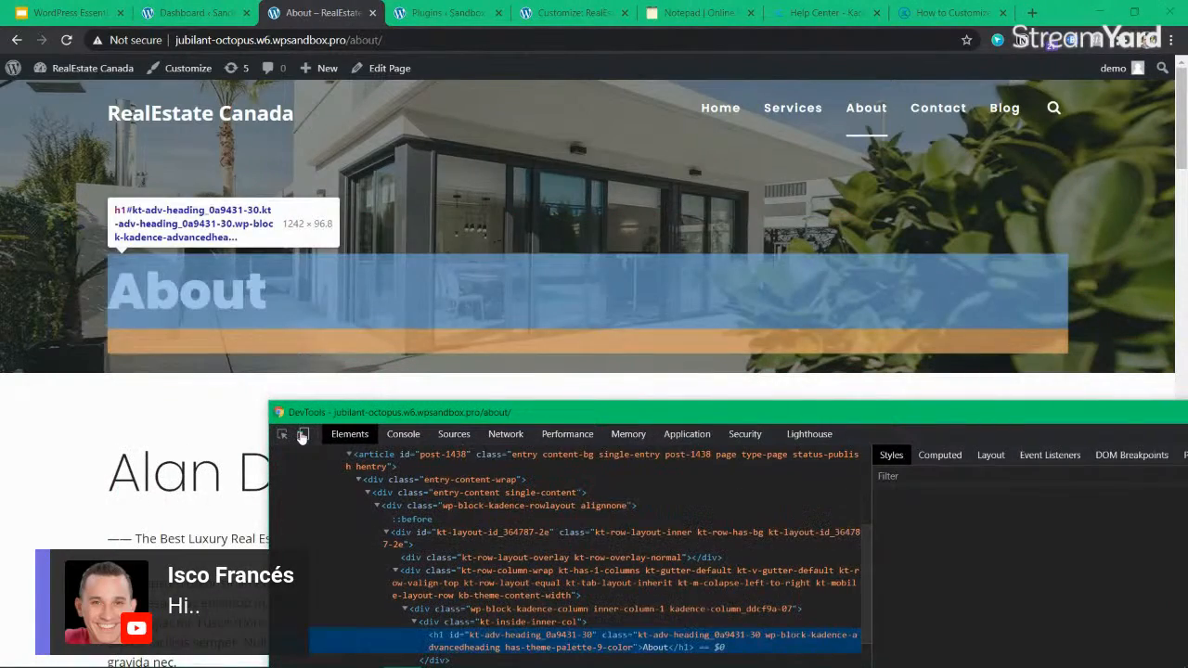
click(302, 433)
drag(402, 418, 466, 451)
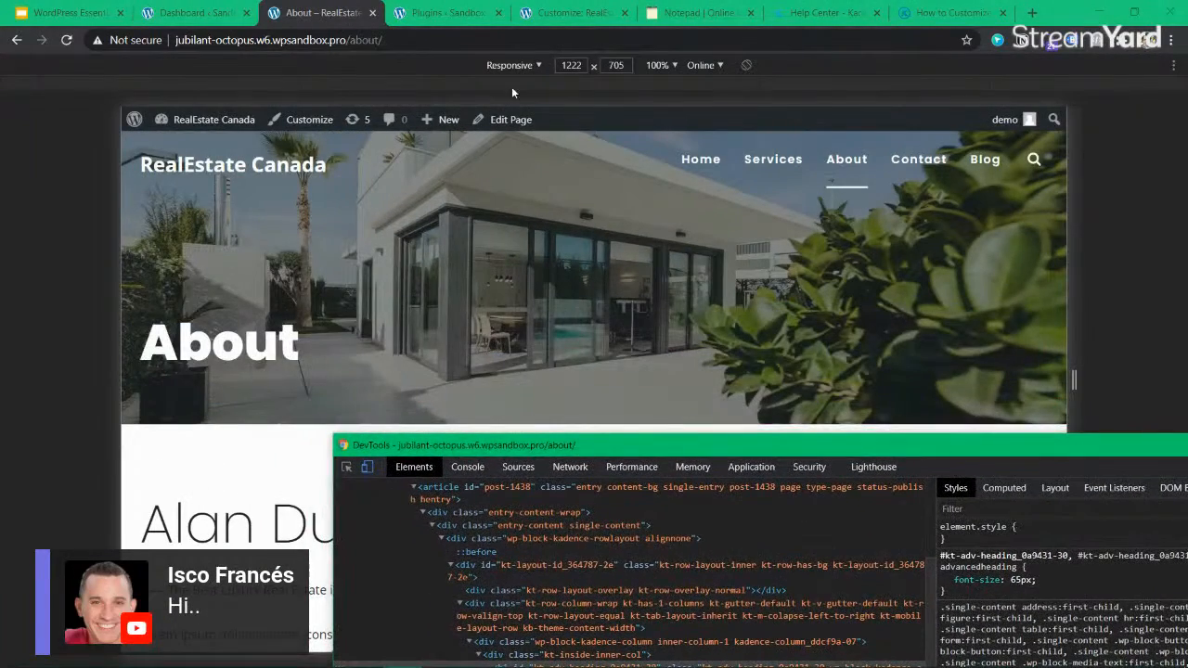
drag(1078, 205, 768, 231)
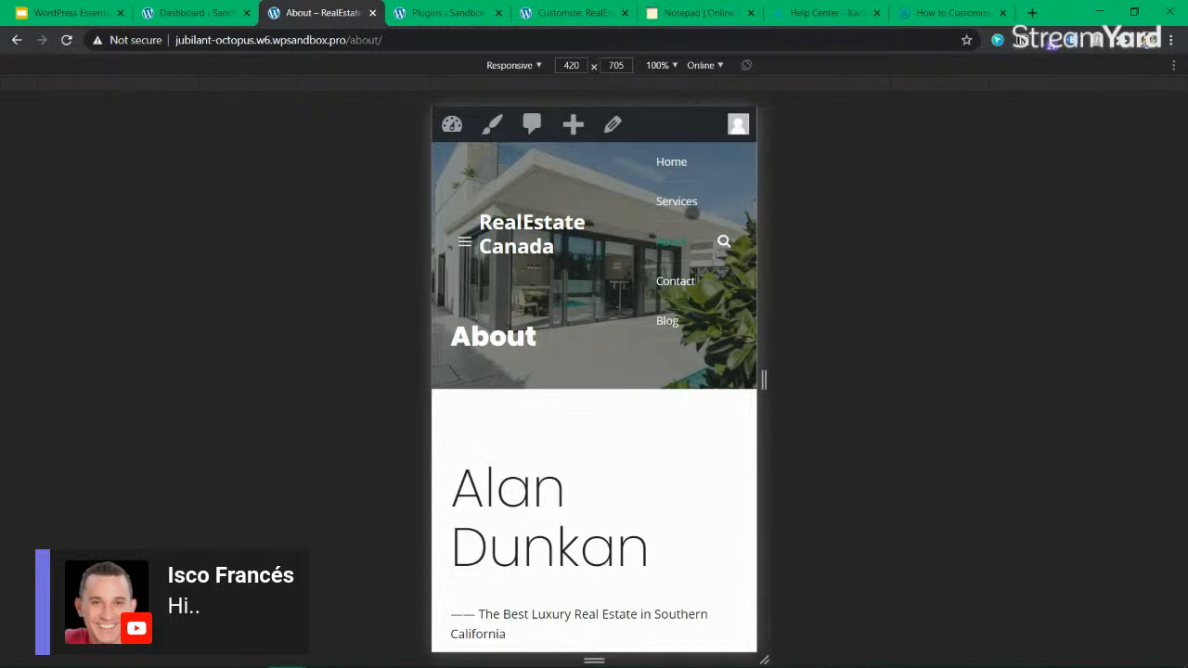
Test the mobile menu trigger on the About page by opening and closing its panel, and return to the Customizer.
click(464, 242)
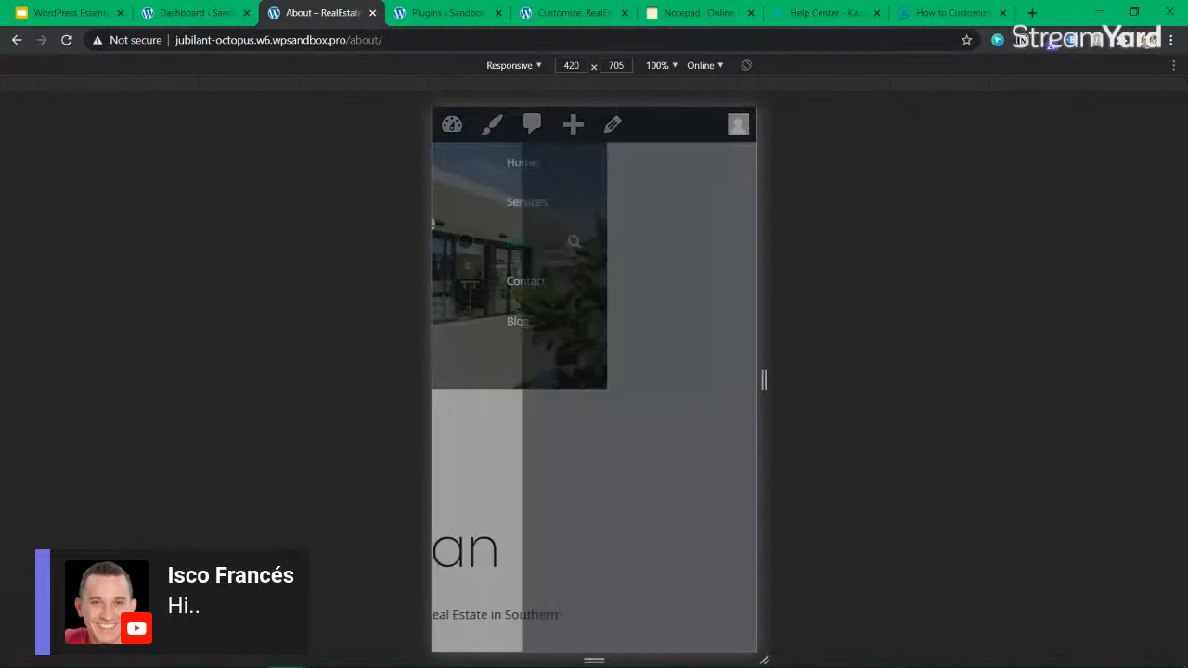
click(725, 163)
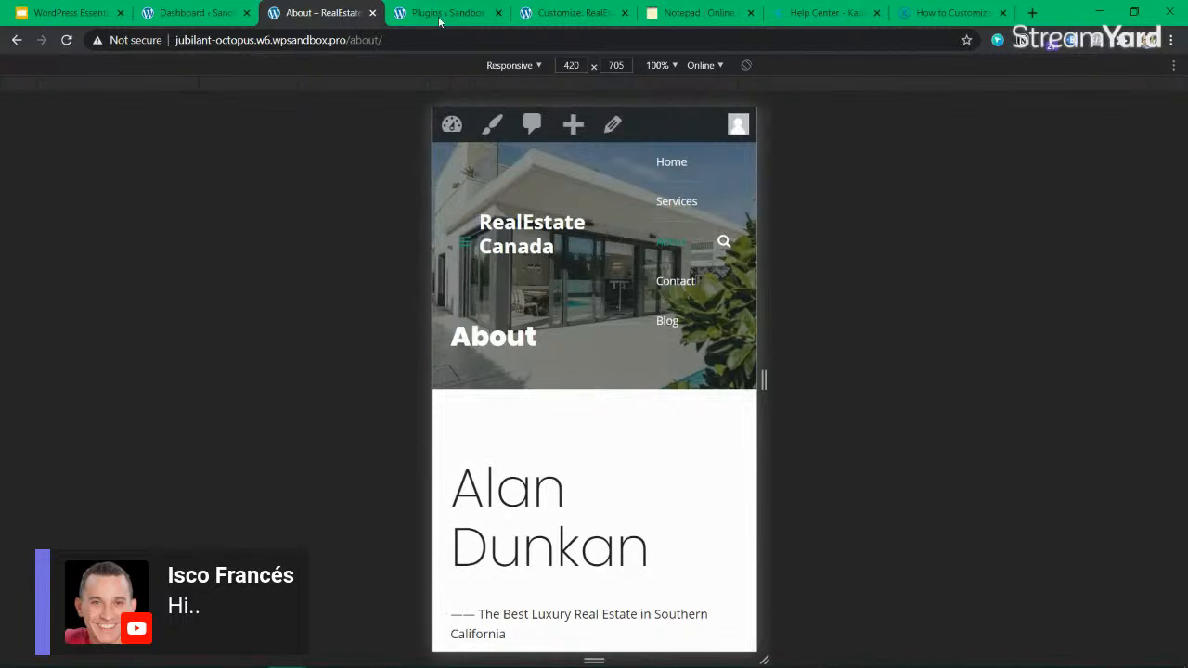
click(570, 13)
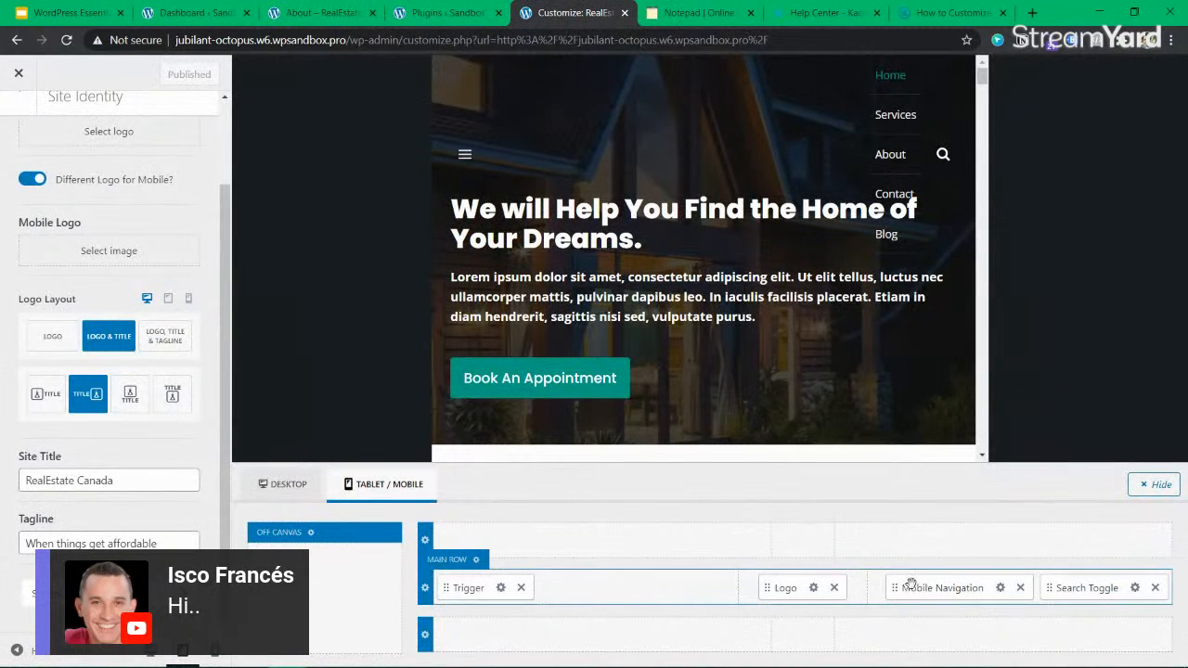
Remove Mobile Navigation from the tablet/mobile header's main row and add an HTML element to the right section.
click(1021, 588)
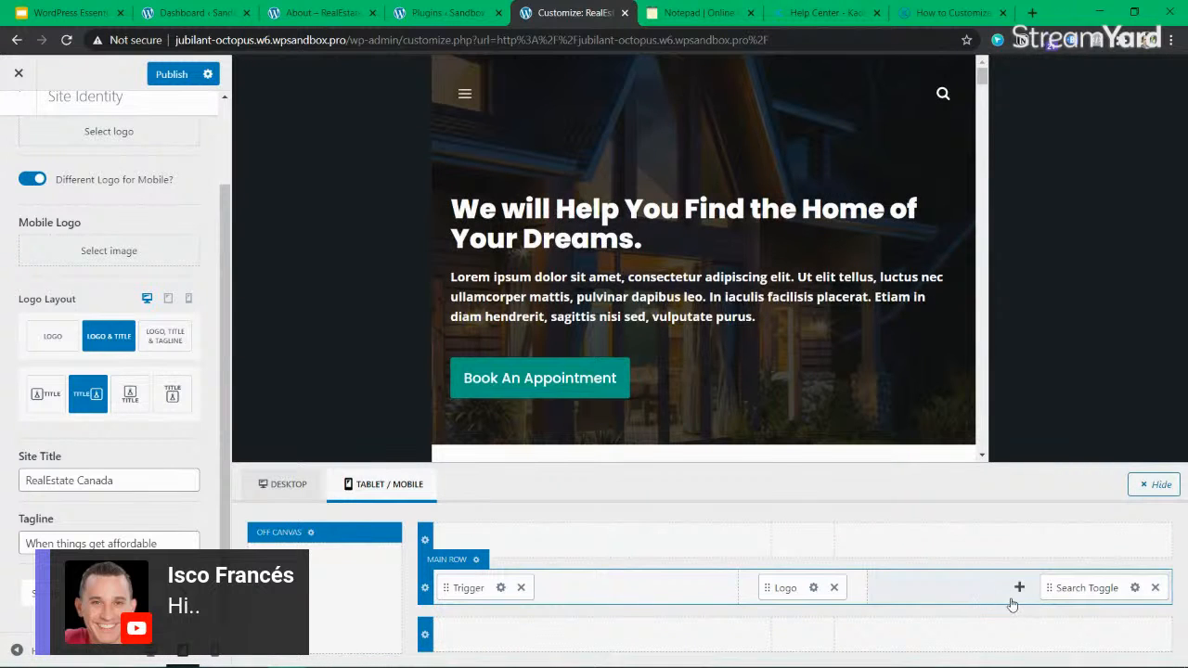
click(1017, 589)
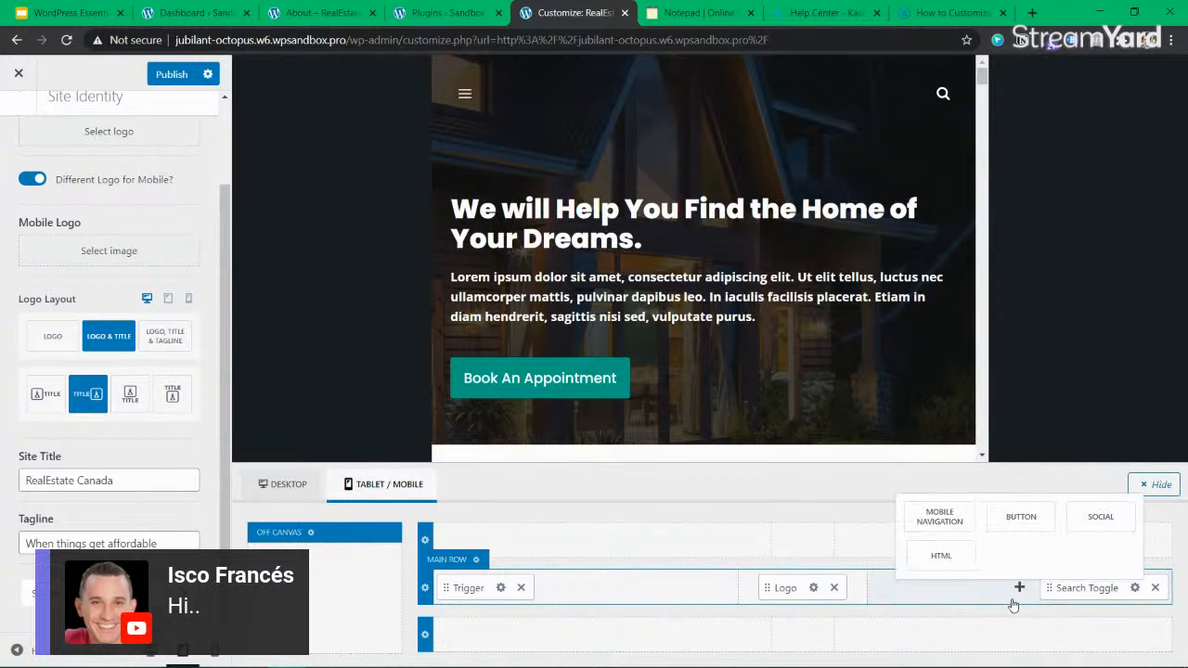
click(940, 557)
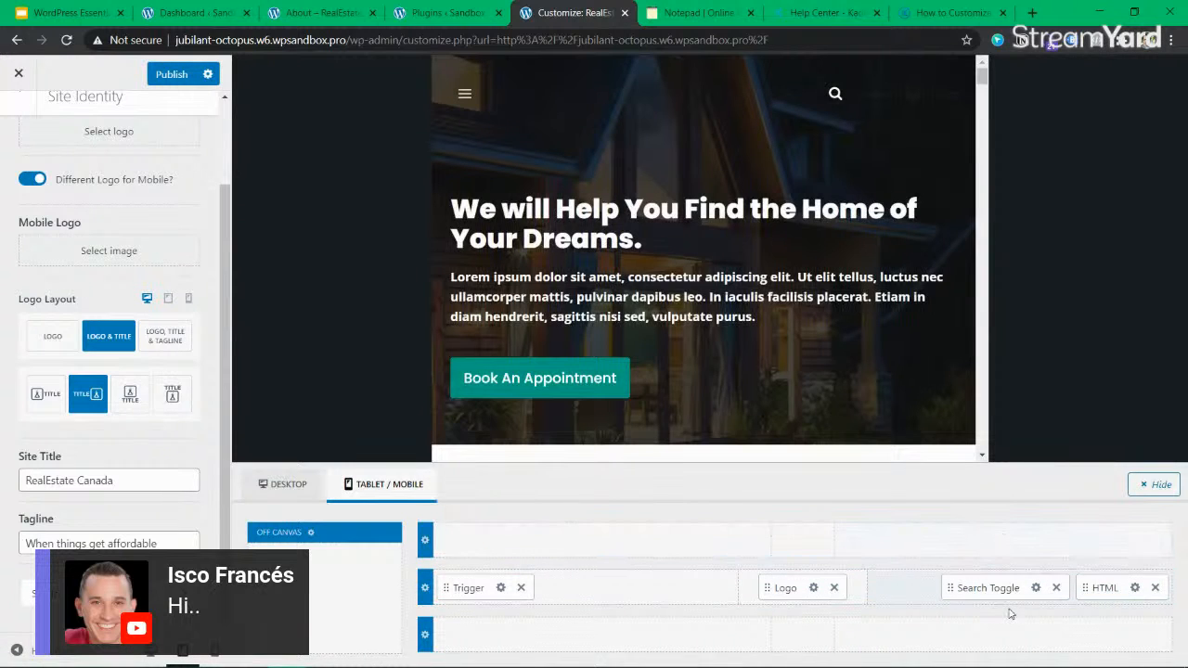
Replace the mobile header HTML element's placeholder text with "Buy Now", checking the editor's Text view along the way.
click(1134, 588)
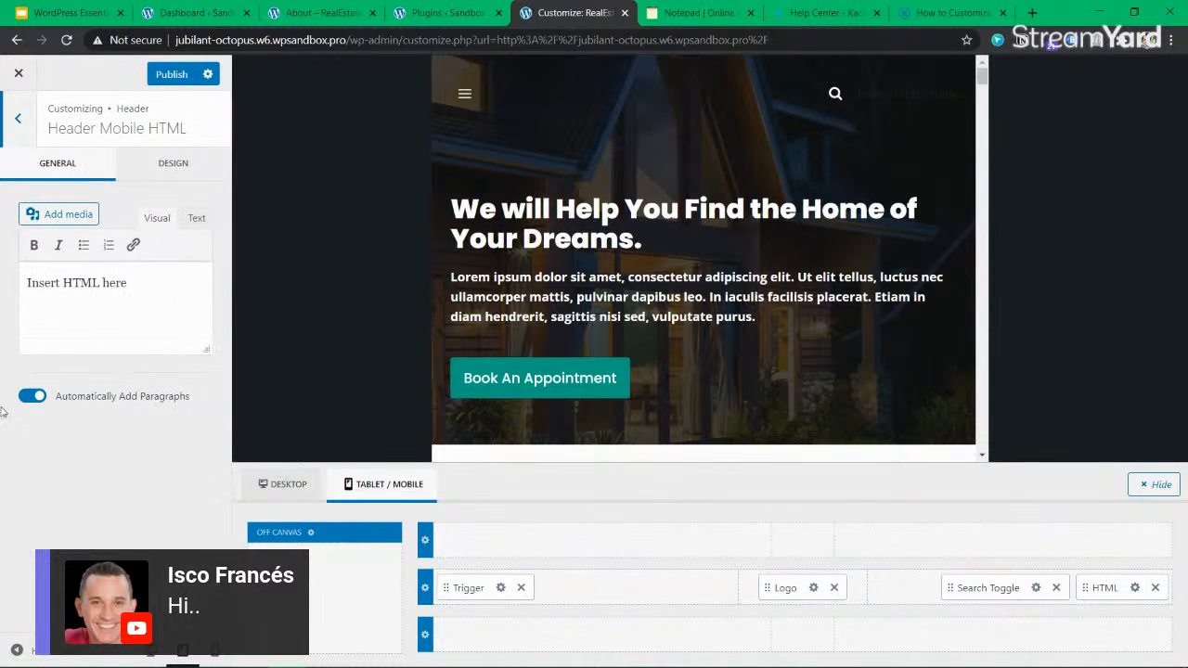
triple_click(118, 299)
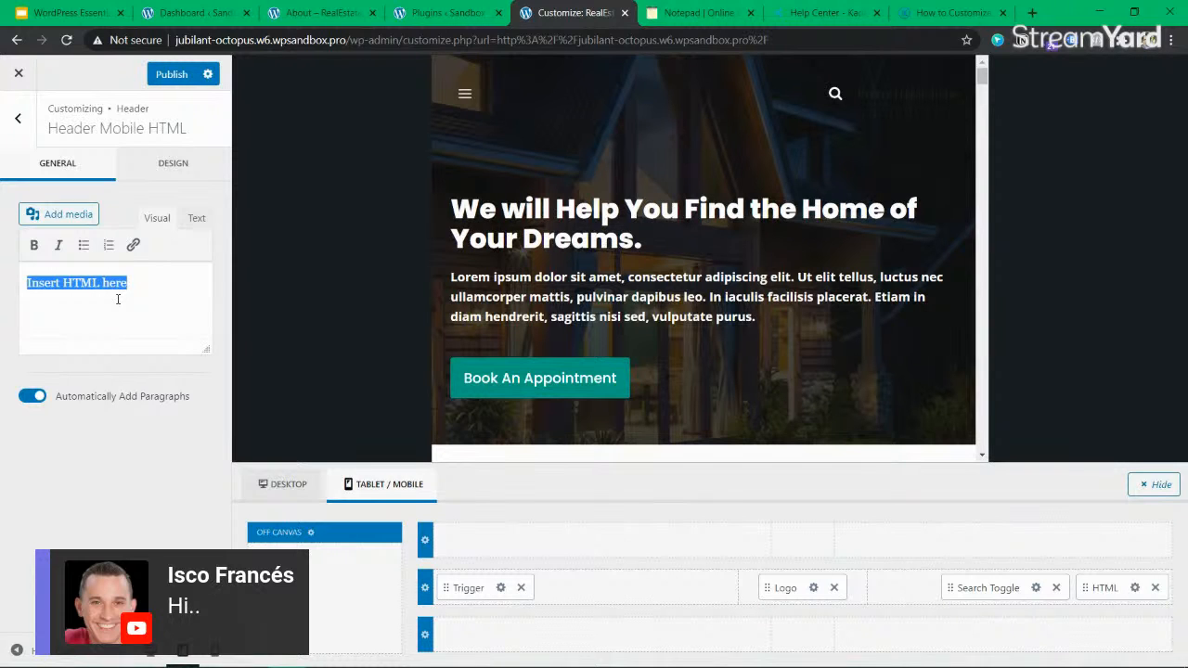
click(186, 221)
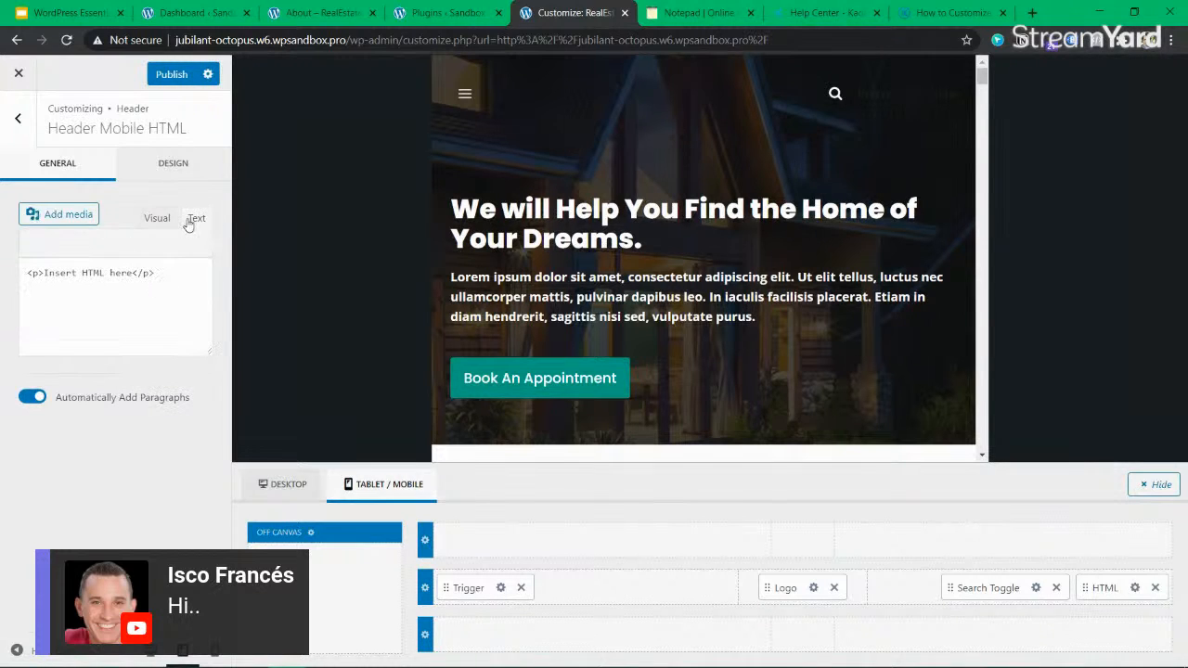
click(154, 215)
drag(146, 284, 28, 282)
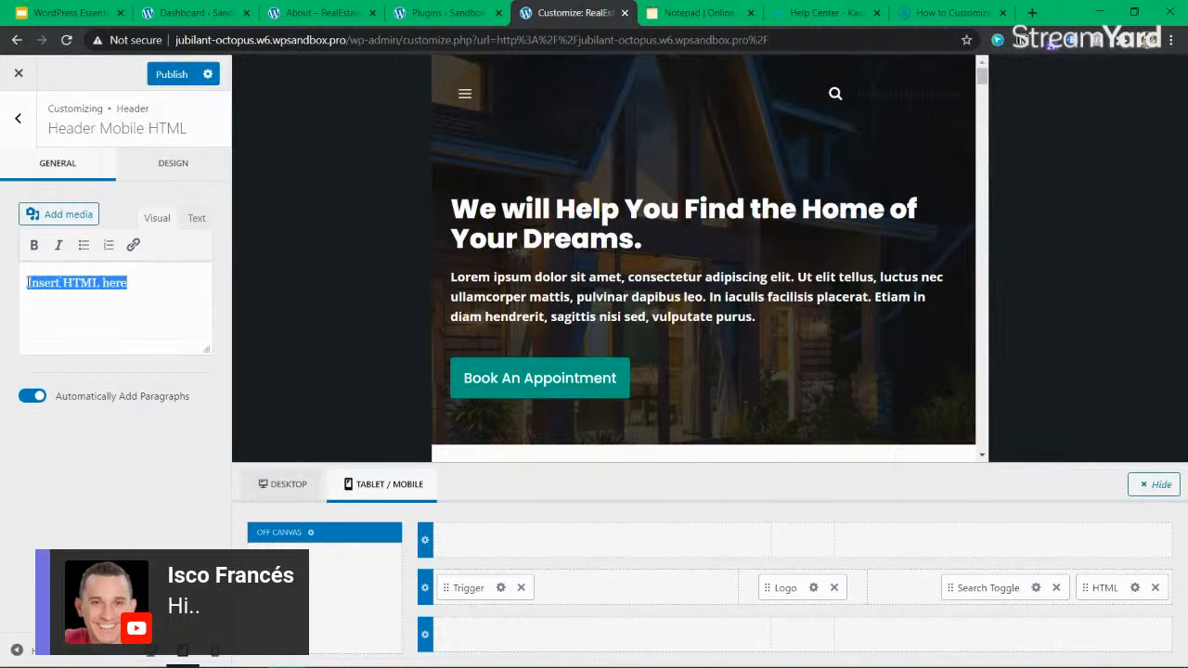
text(Buy Now)
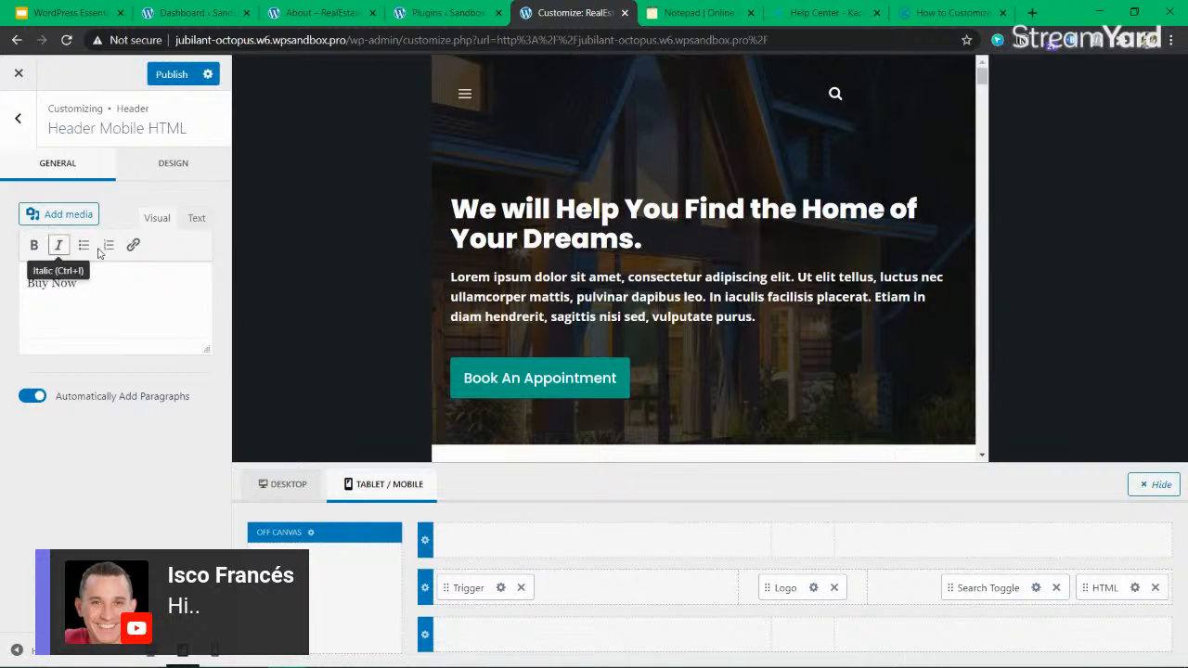
click(133, 244)
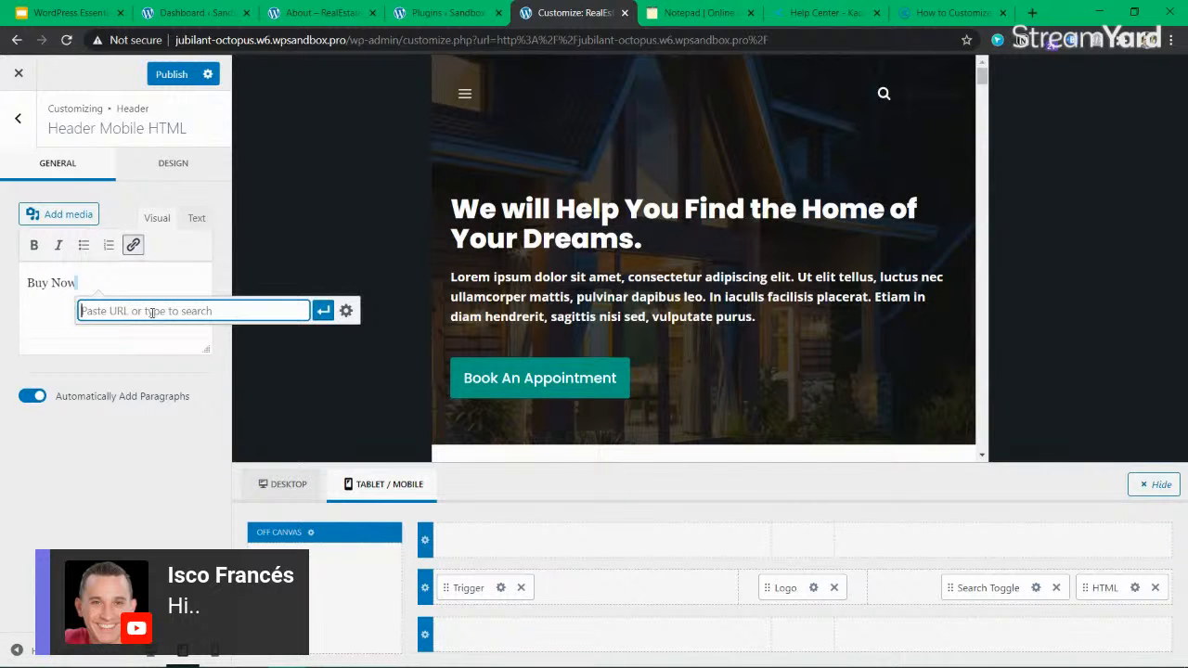
triple_click(120, 280)
click(132, 244)
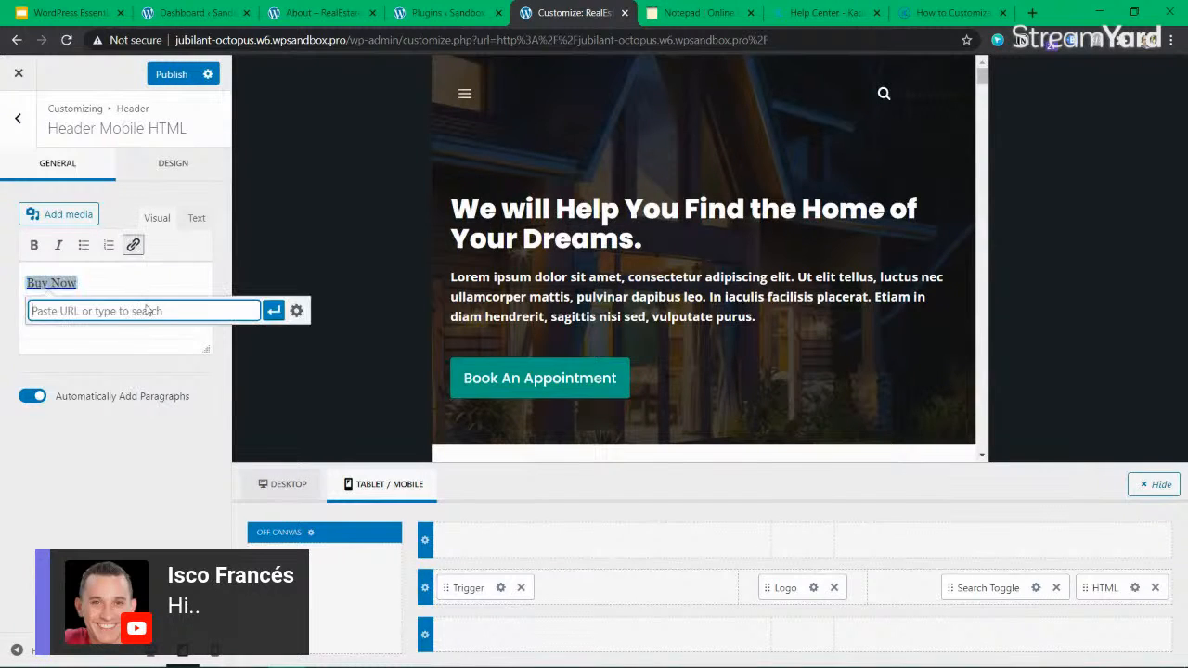
text(https://amazon.com/buynow)
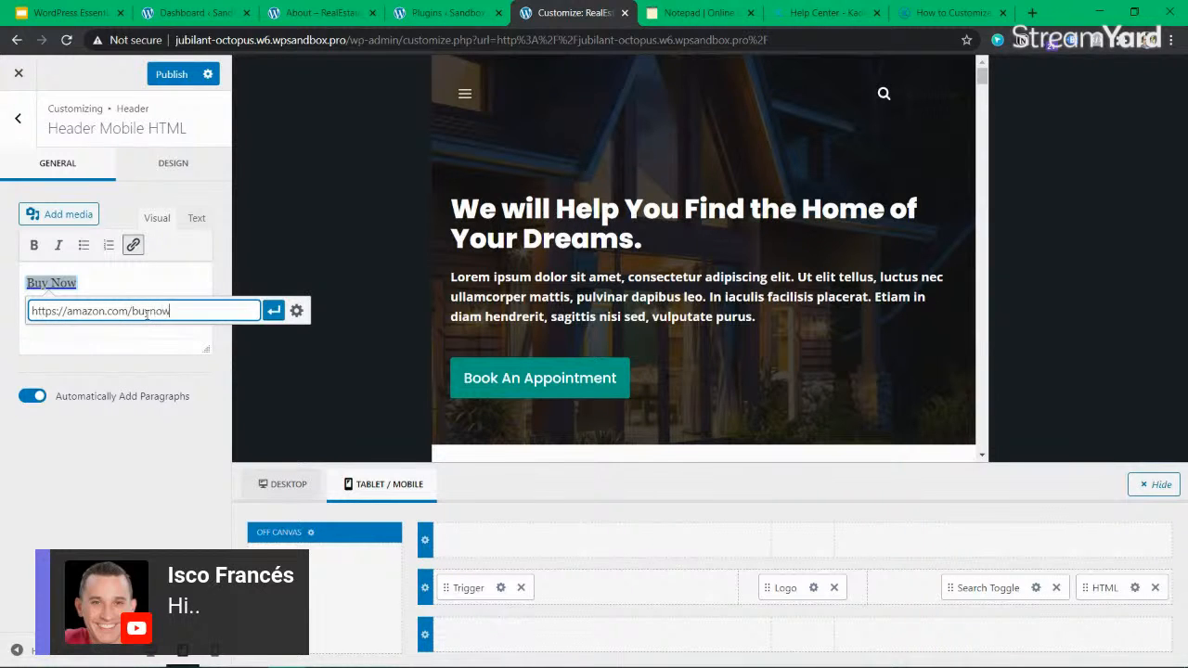
key(Return)
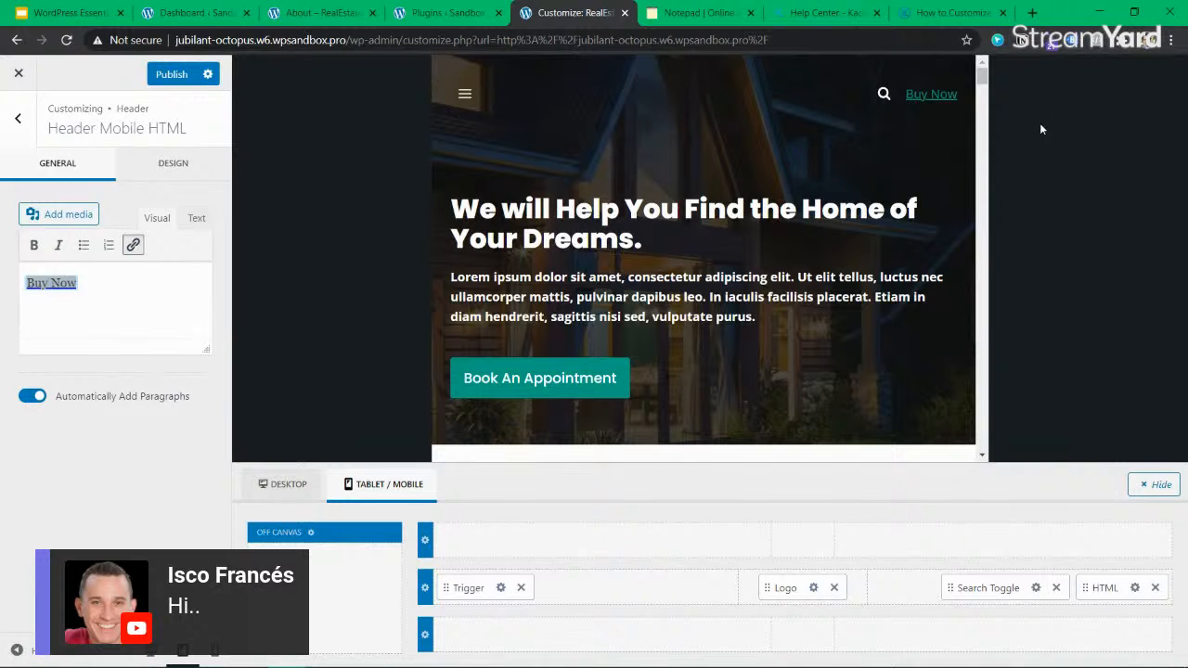
Publish the header changes and test the mobile menu trigger in the preview by opening and closing its panel.
click(190, 74)
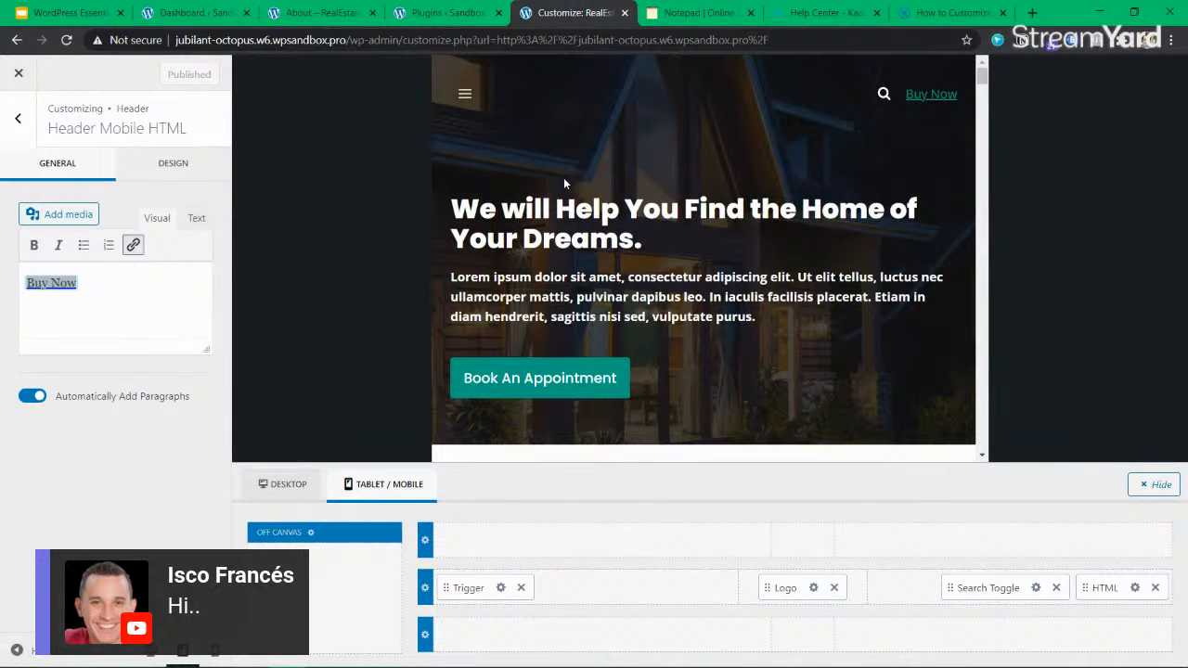
click(460, 93)
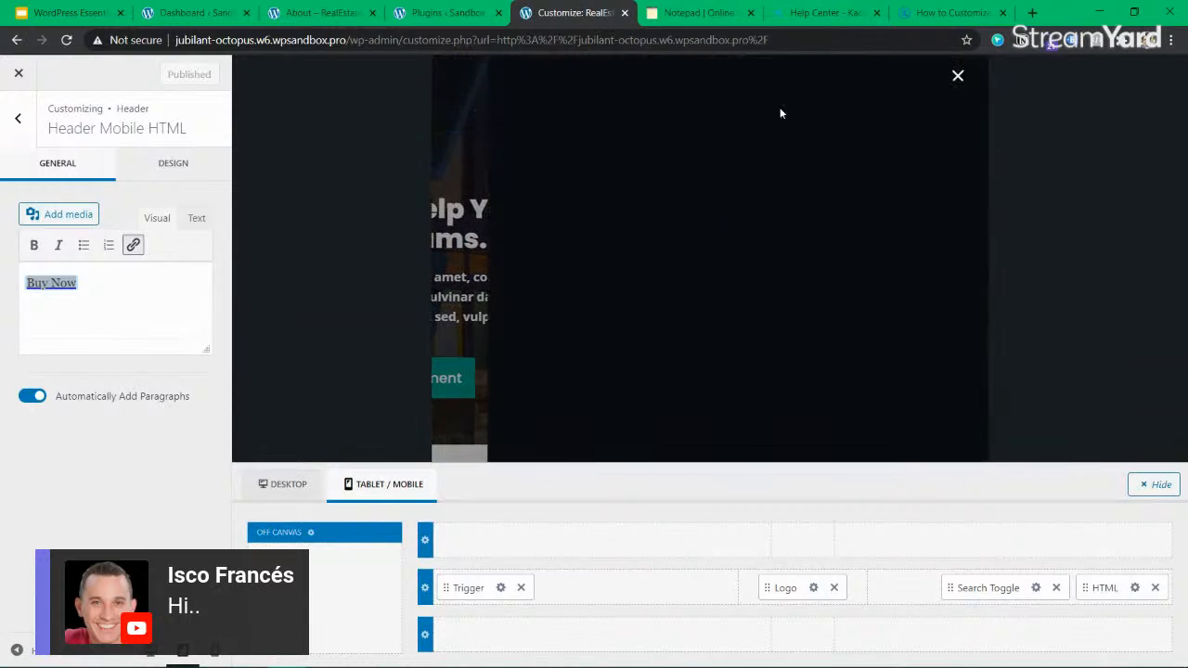
click(954, 78)
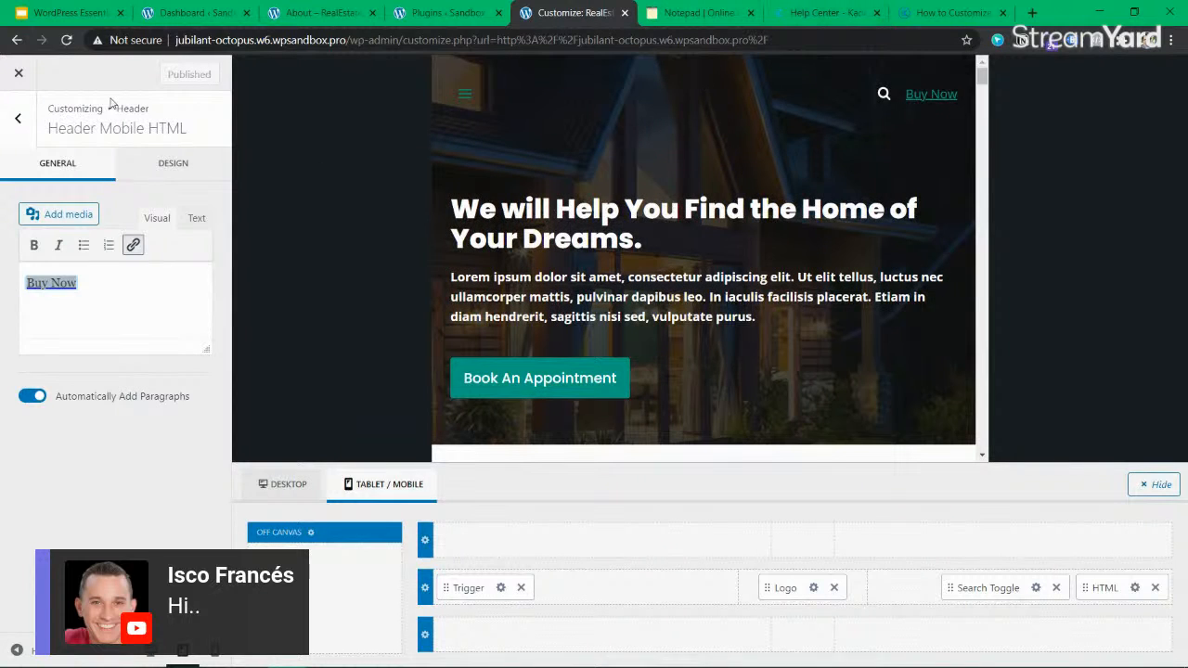
Review the Kadence header customization article and its knowledge base search, and close the article.
click(965, 17)
scroll(506, 436, up, 11)
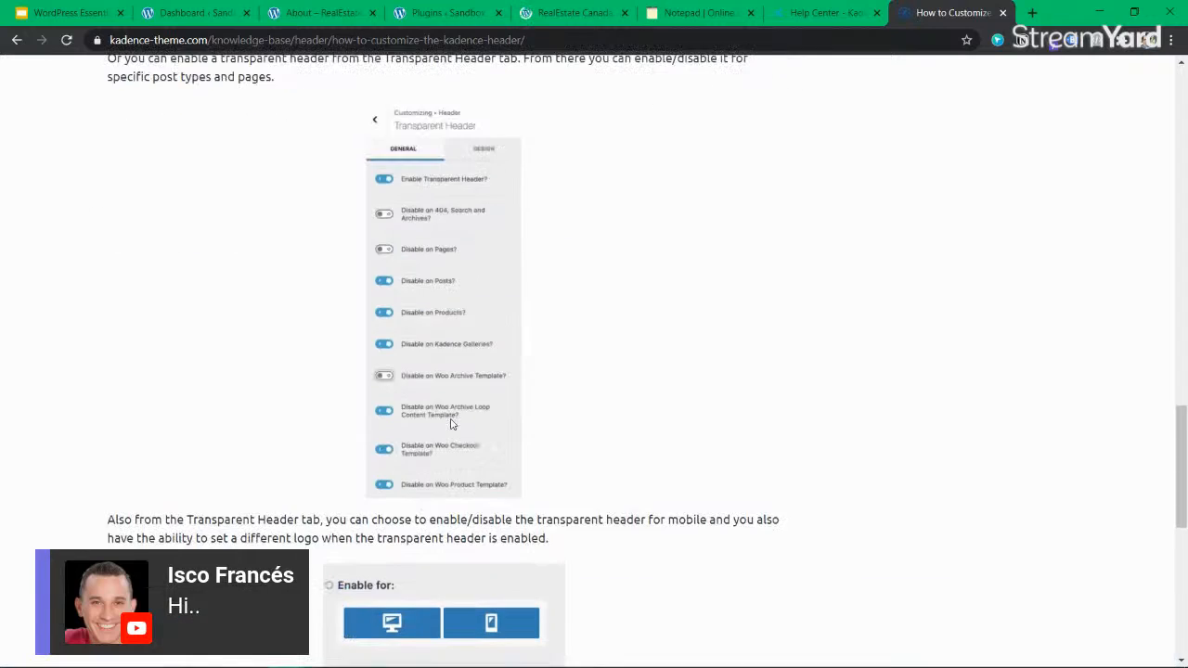
scroll(443, 378, up, 5)
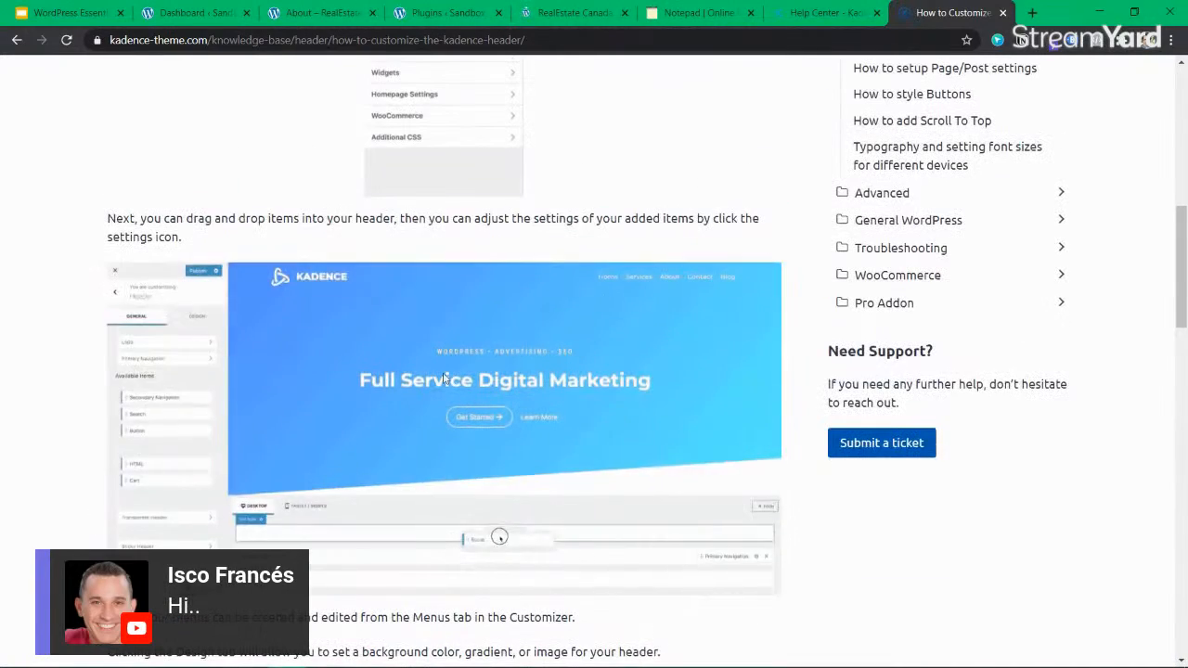
scroll(444, 378, up, 8)
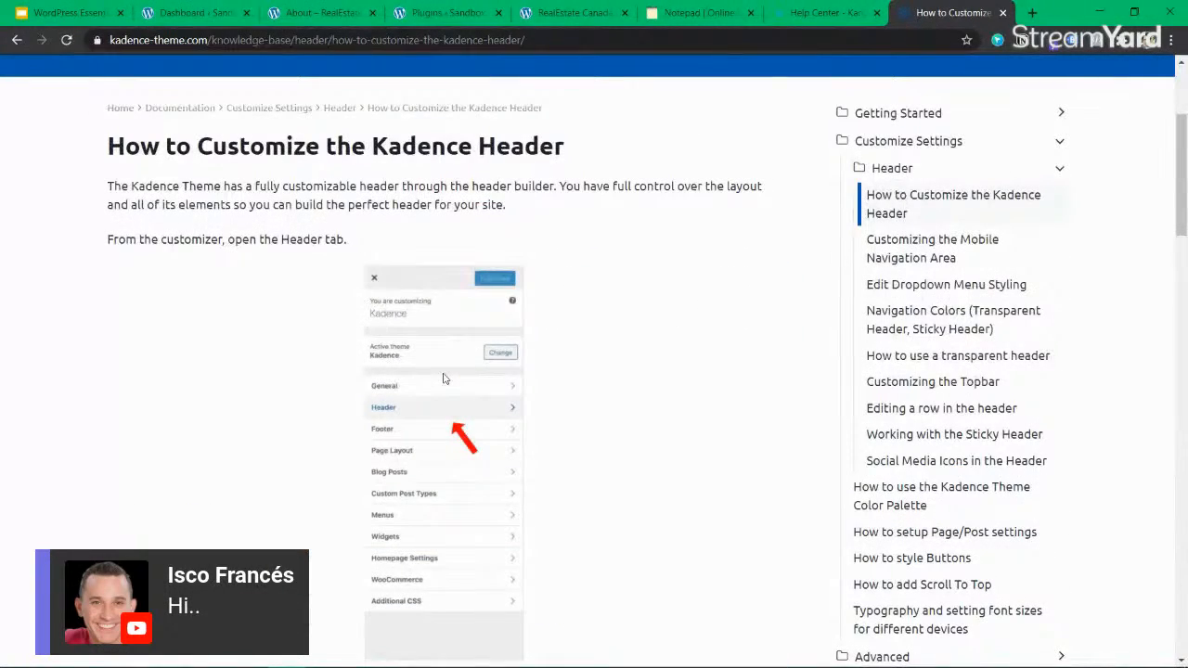
scroll(443, 378, up, 3)
click(605, 251)
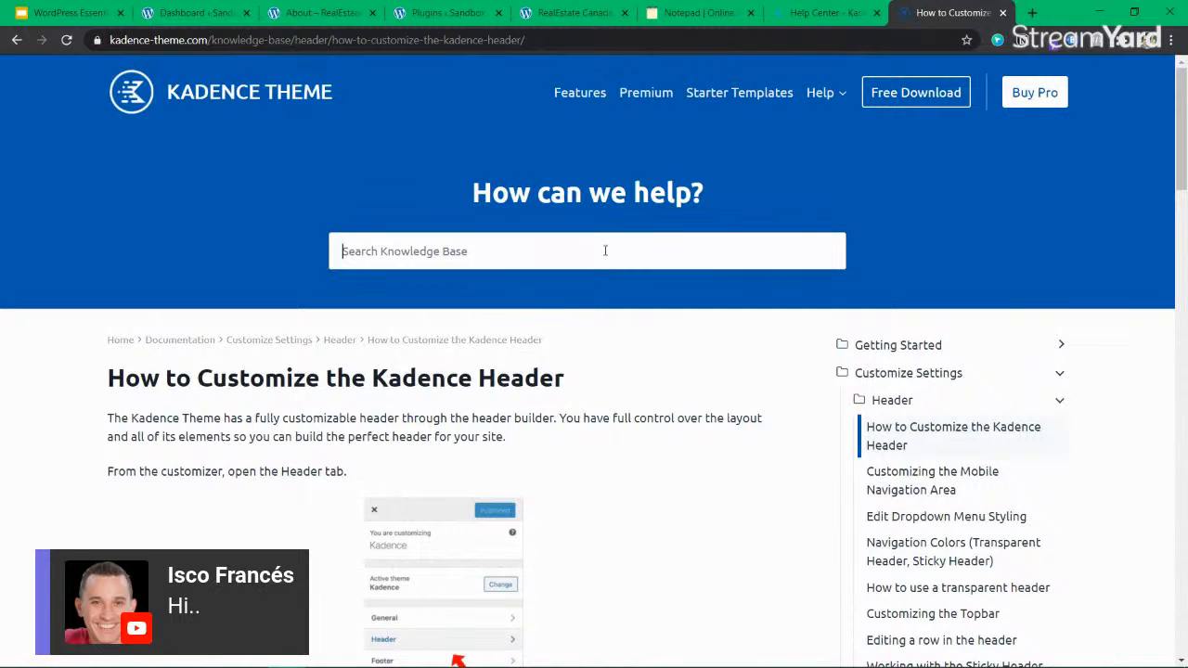
drag(679, 225, 584, 192)
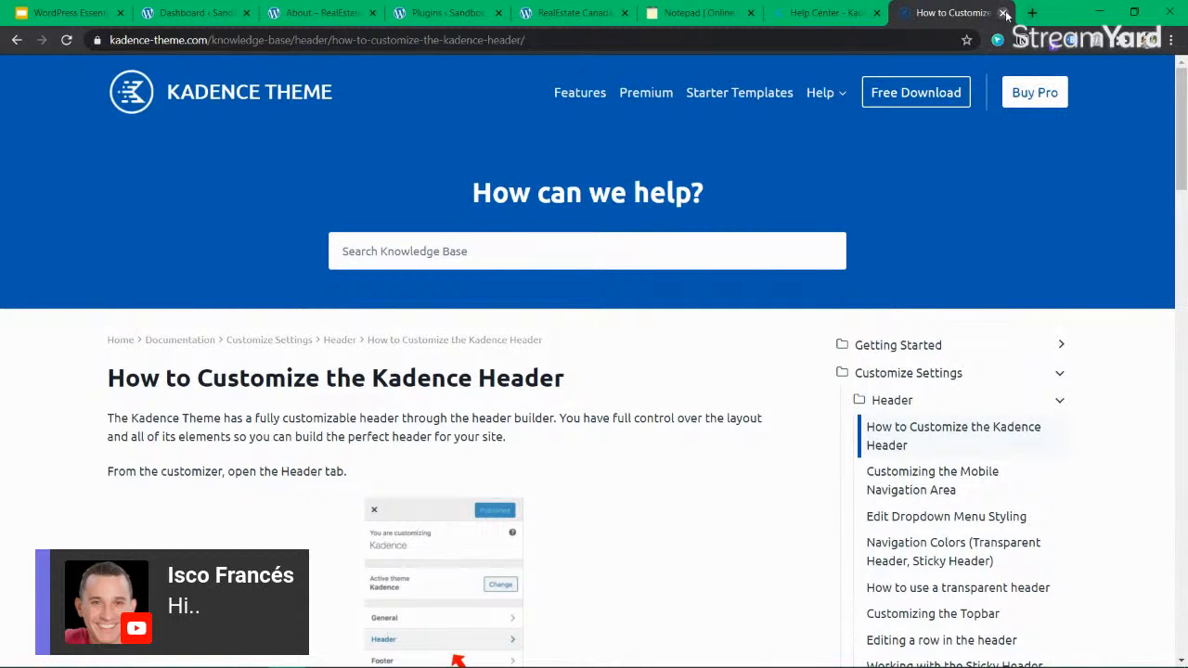
click(1002, 12)
Return to the live About page, close the browser's developer tools to leave responsive device mode, and reload the page.
click(506, 13)
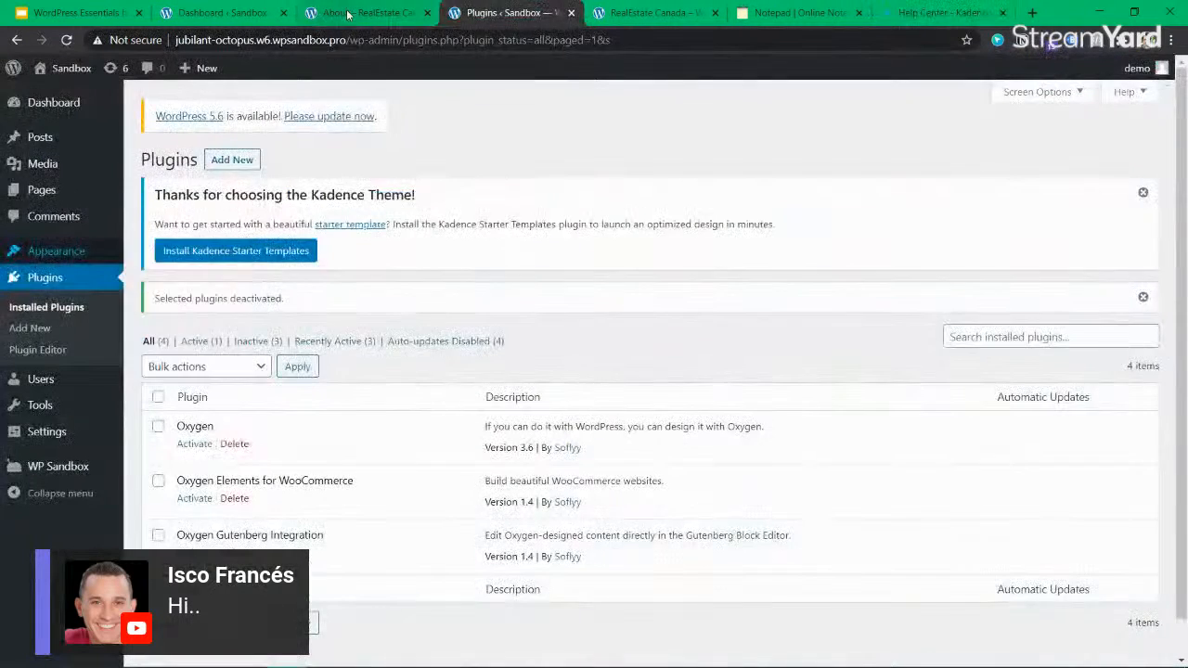
click(348, 13)
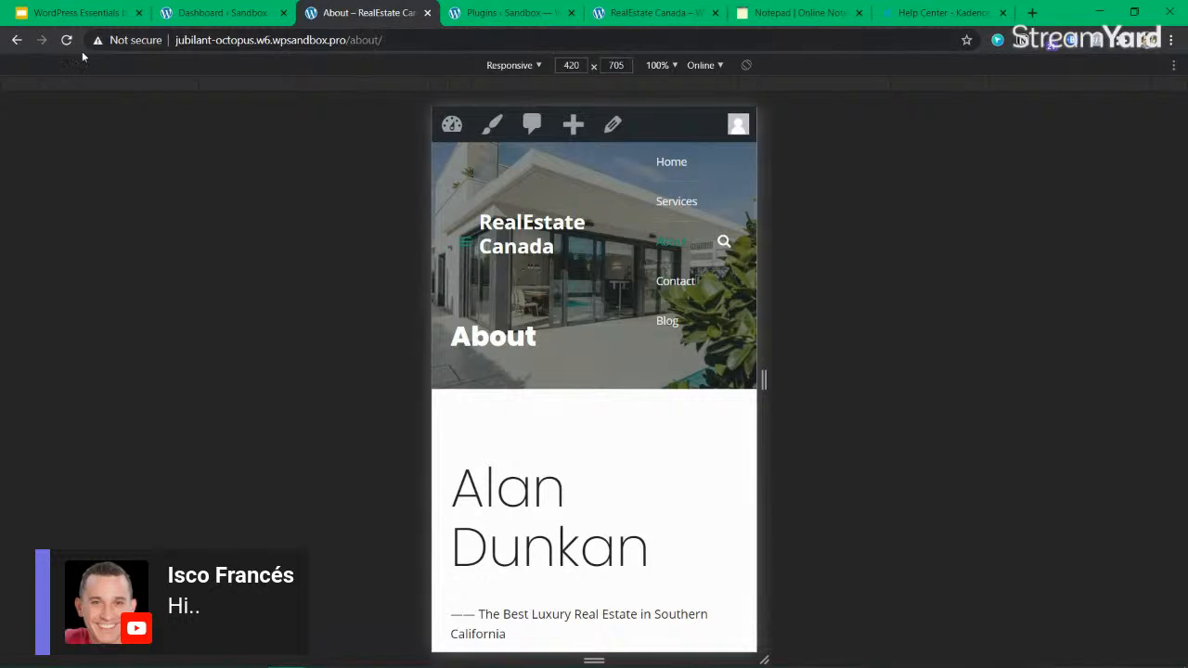
click(510, 65)
click(525, 90)
right_click(598, 250)
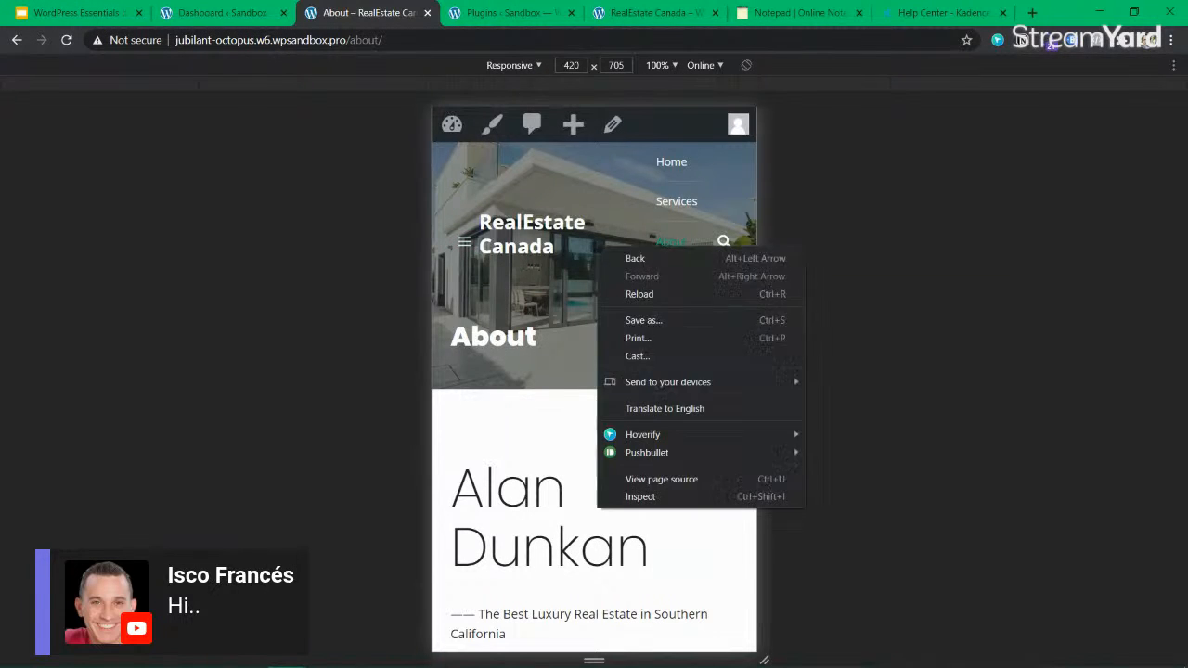
click(470, 359)
key(alt+Tab)
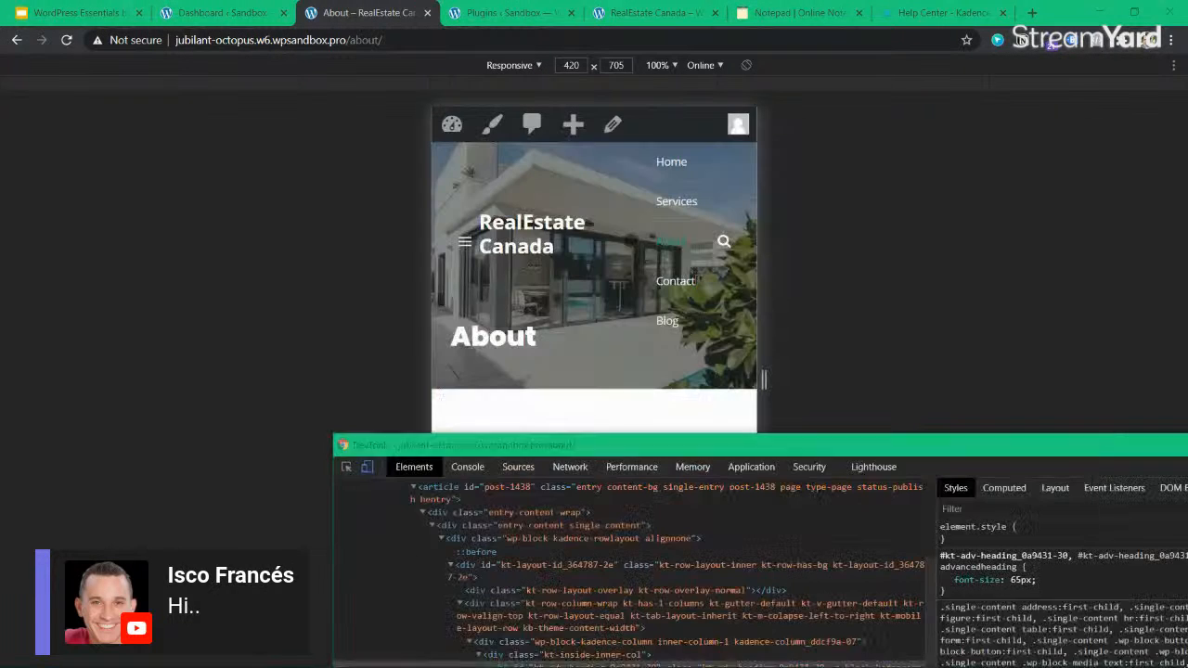
drag(1097, 449, 690, 406)
click(965, 406)
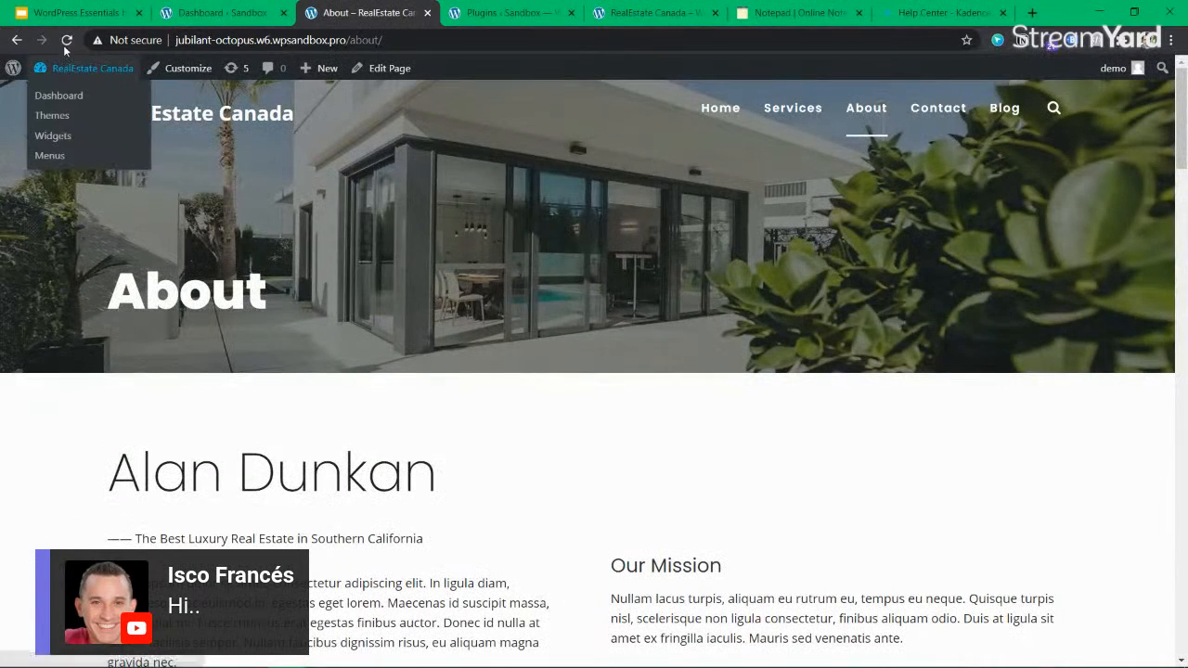
click(66, 40)
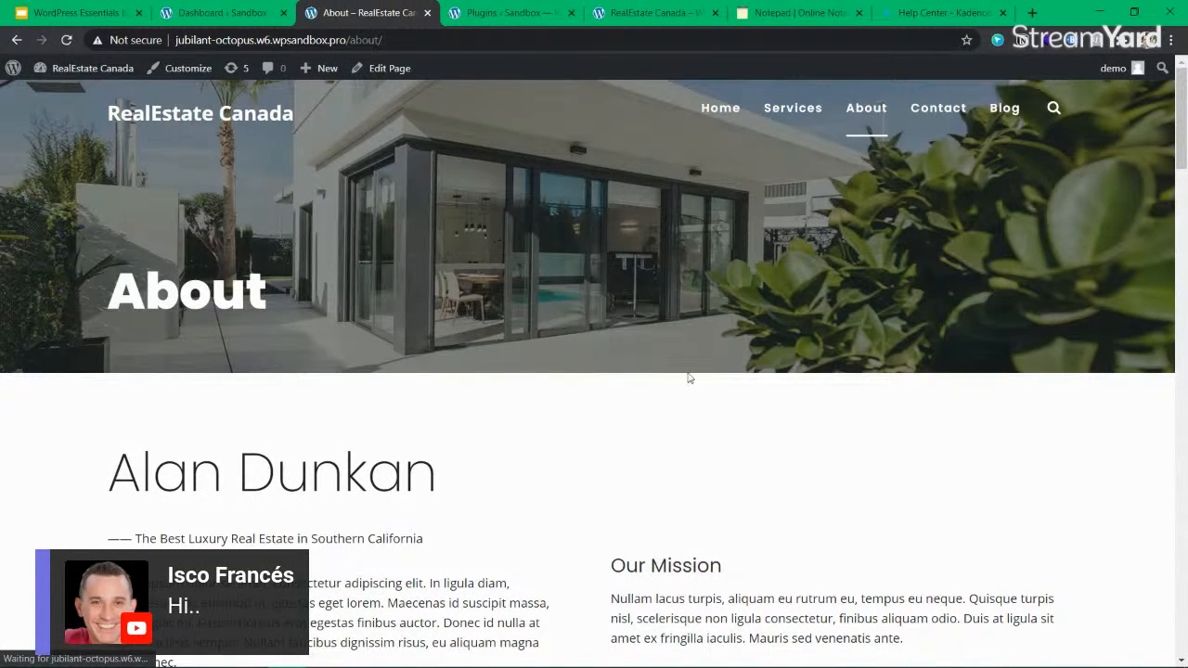
Show the current slide of the WordPress Essentials presentation and return to the Plugins admin page.
click(97, 13)
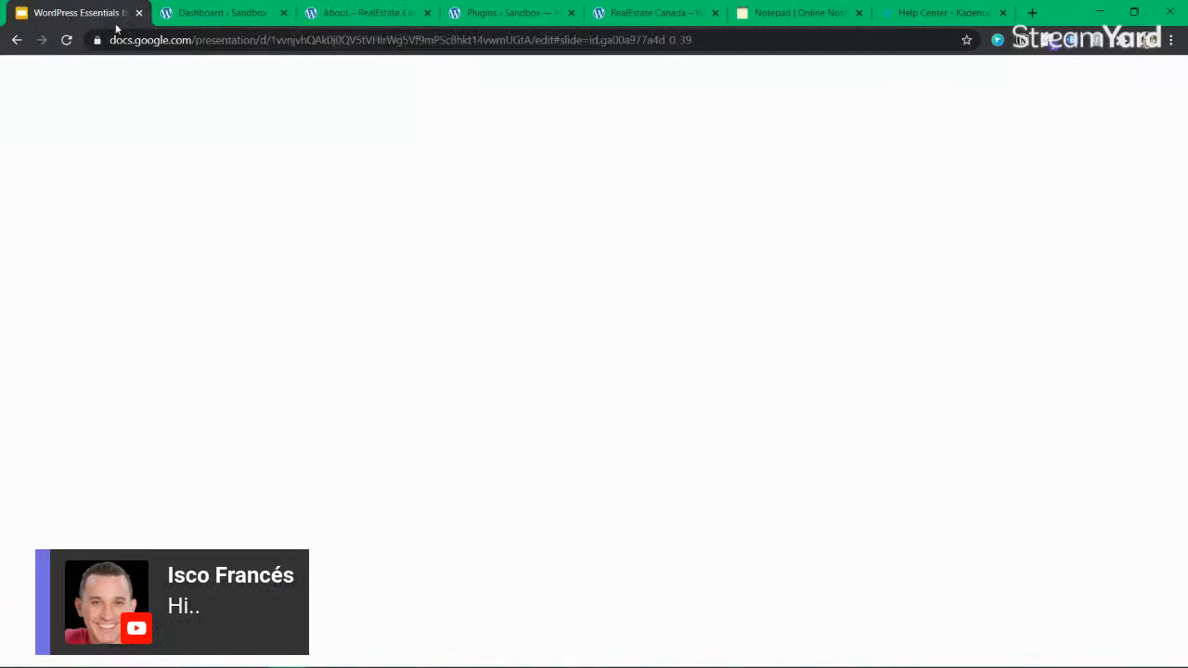
click(795, 415)
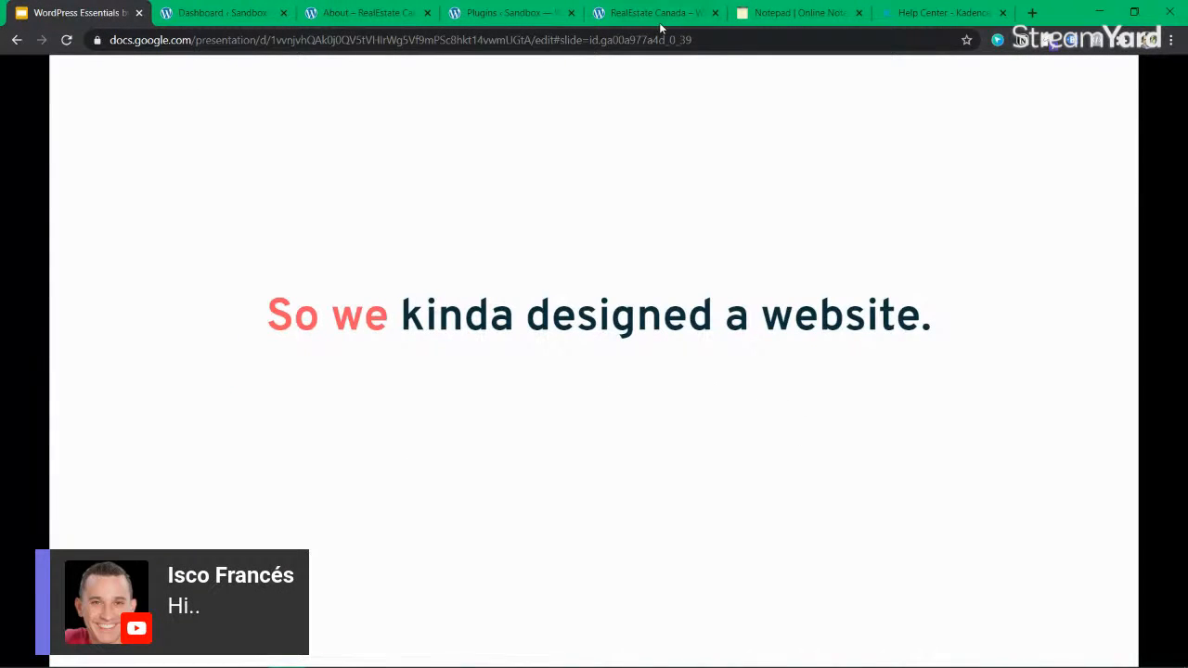
click(940, 13)
click(816, 13)
click(508, 13)
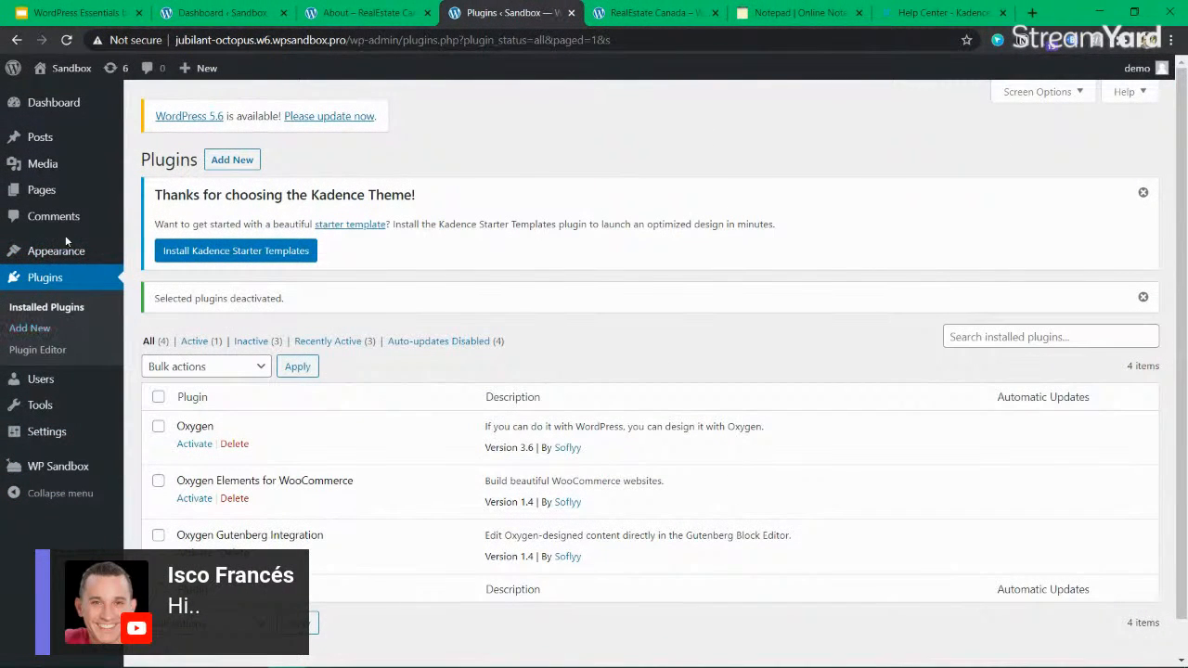
Open the Customizer and the All Posts list in separate browser tabs, placing the Posts tab before the Customizer.
mouse_move(63, 248)
middle_click(160, 275)
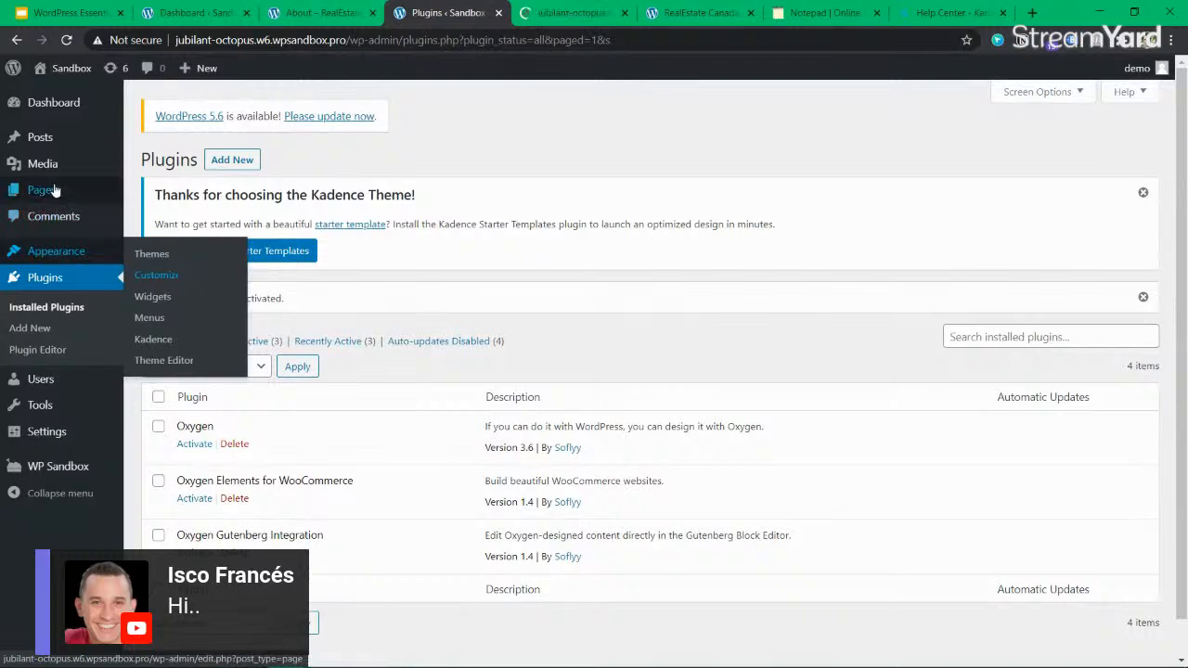
middle_click(162, 140)
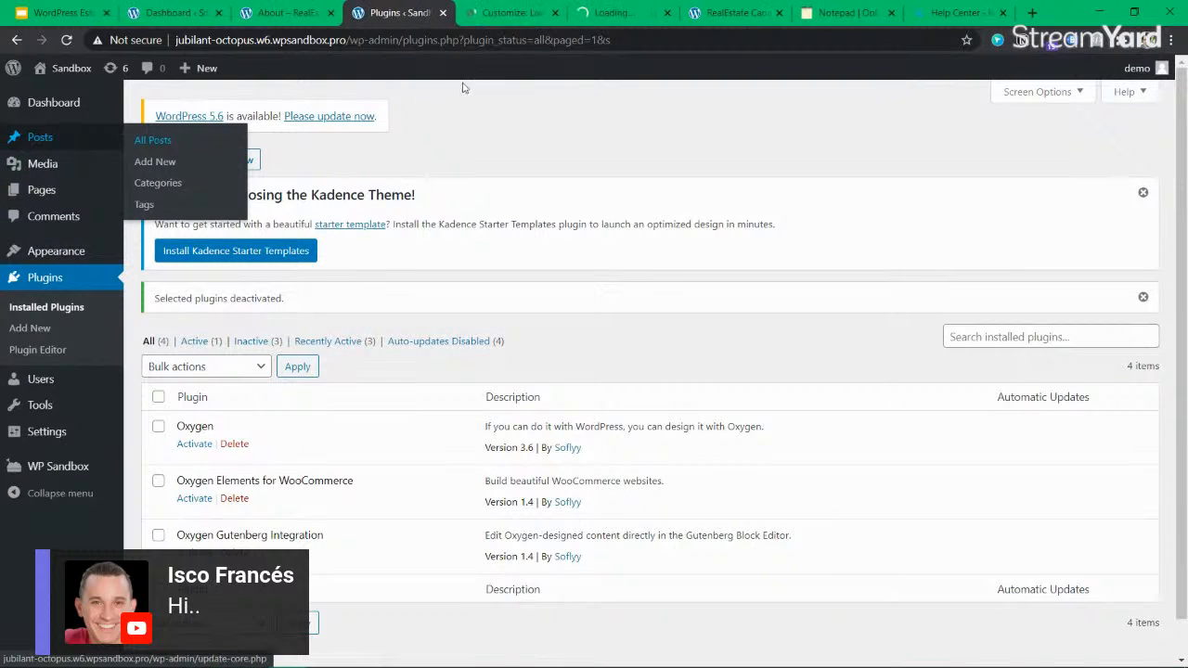
drag(614, 19, 502, 19)
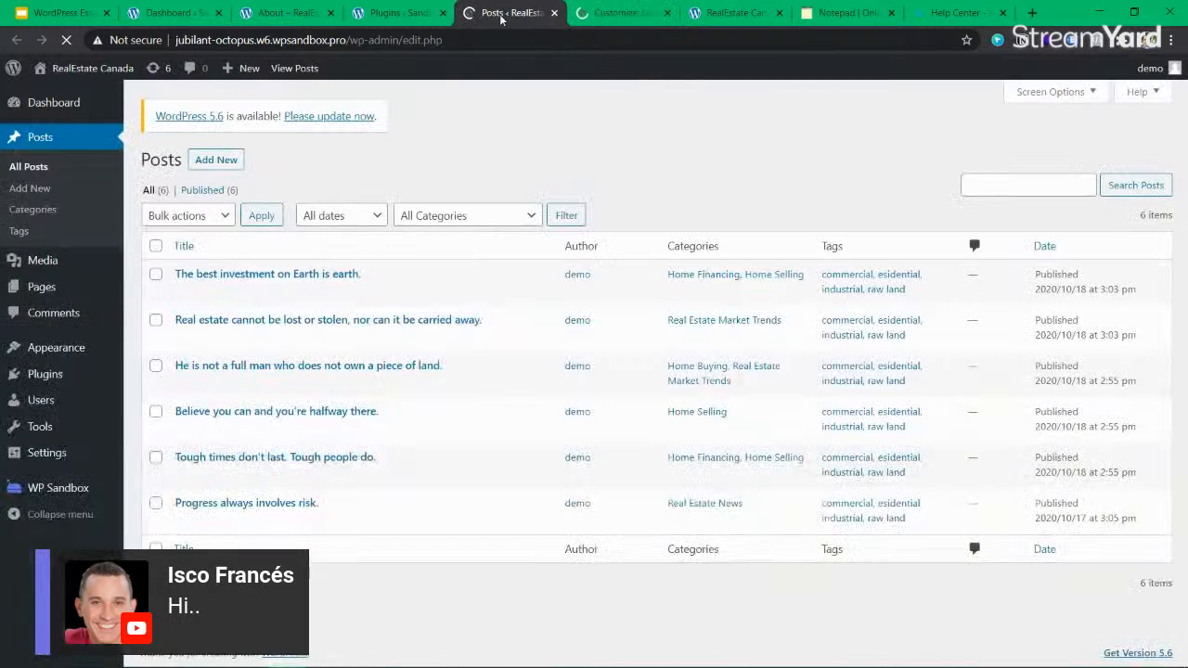
View the published post "The best investment on Earth is earth." and examine its title area, content columns and image gallery.
click(295, 291)
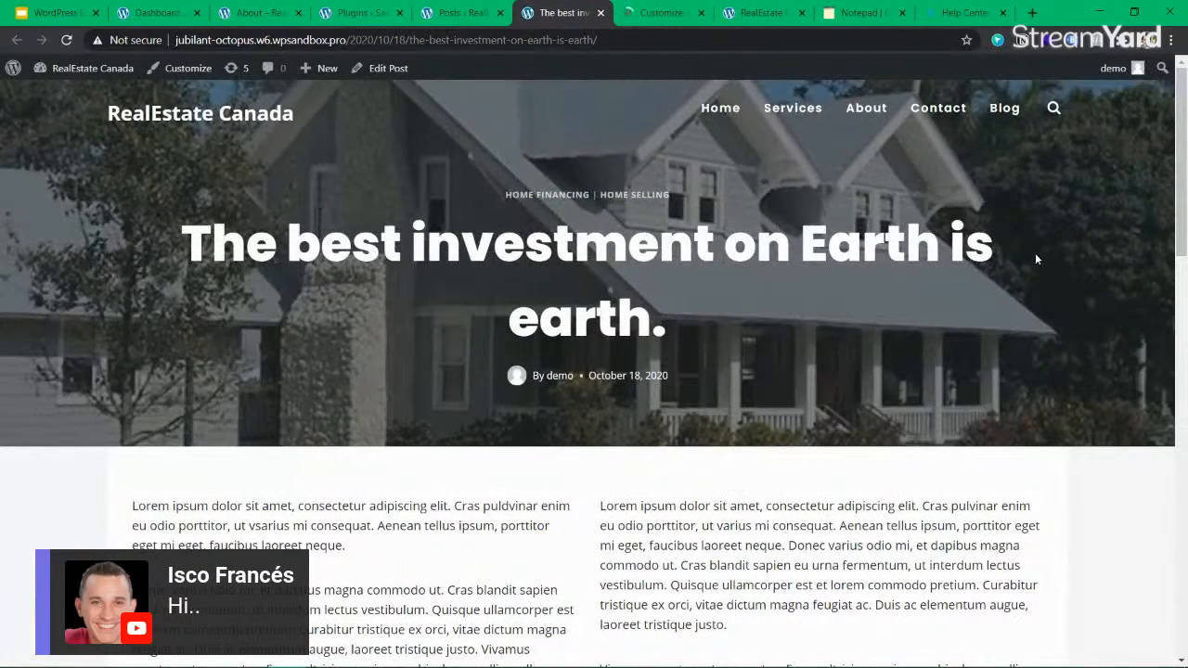
drag(1034, 252, 283, 243)
drag(169, 235, 771, 308)
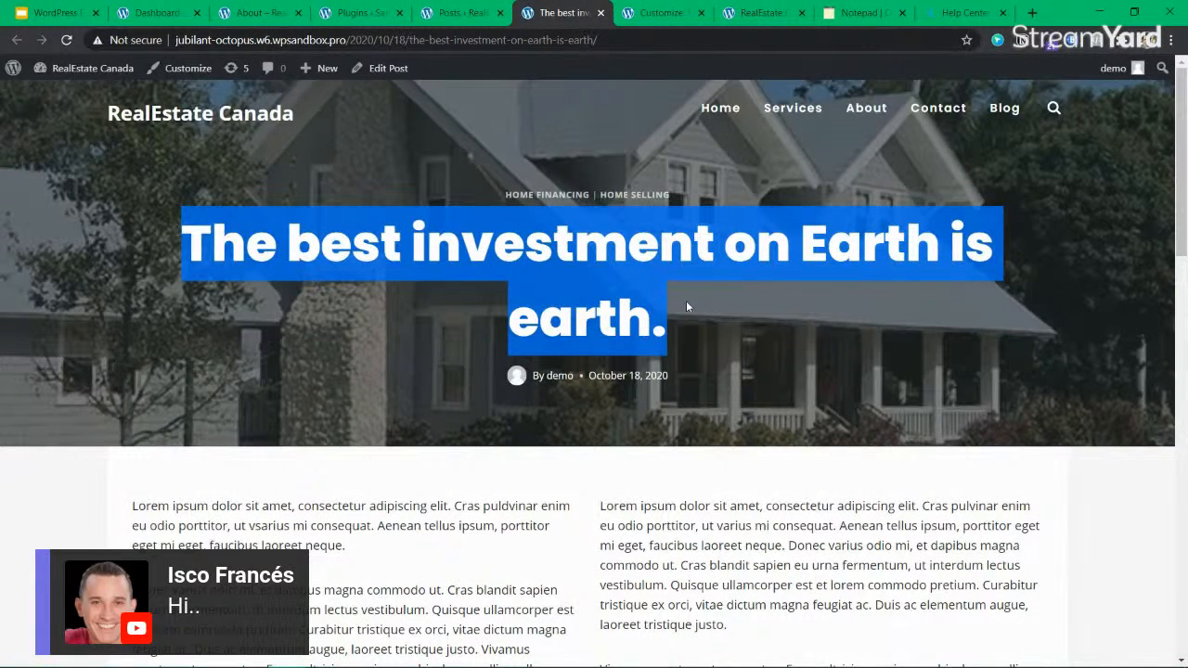
drag(688, 312, 646, 309)
click(459, 13)
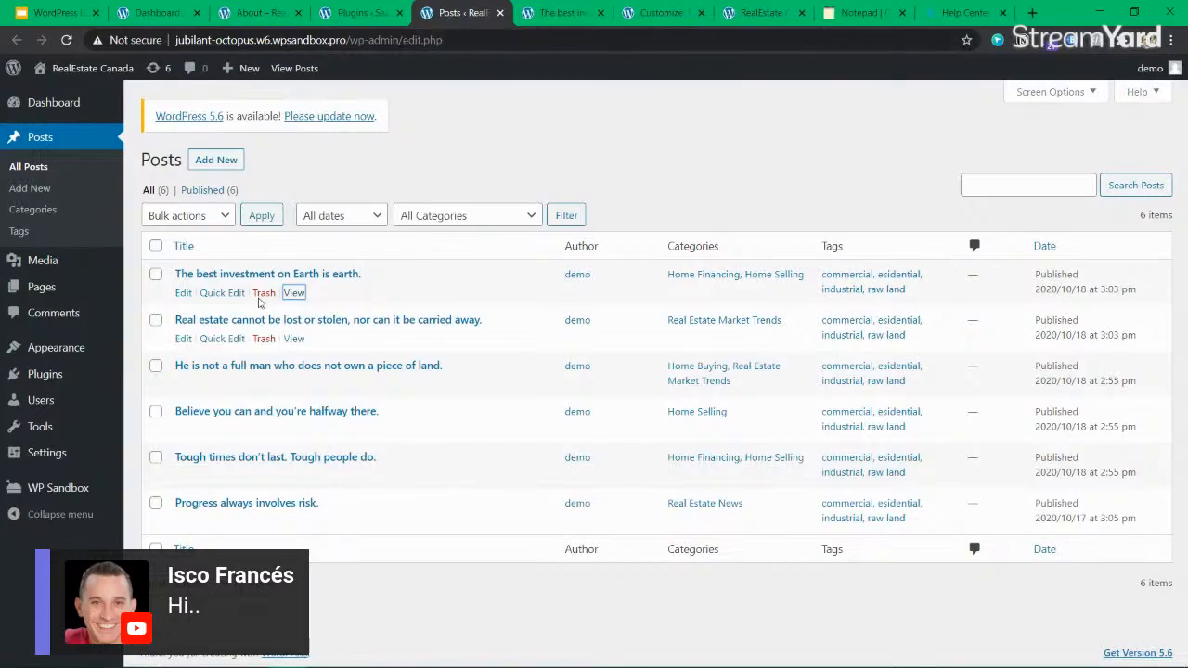
click(561, 12)
scroll(261, 311, down, 10)
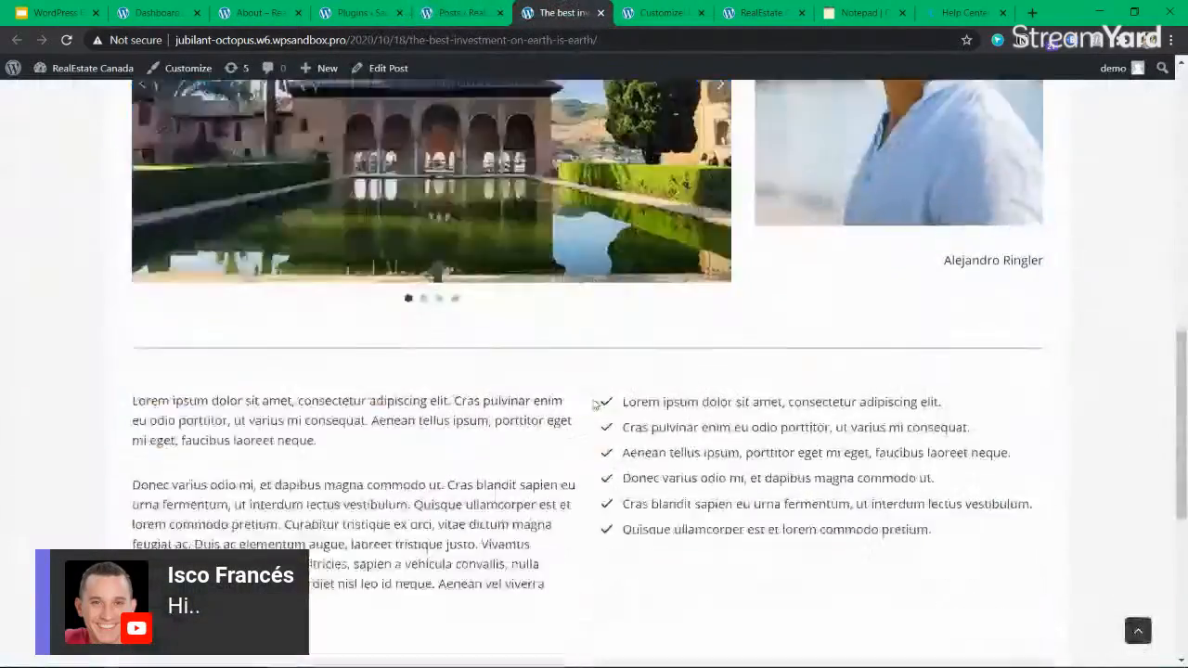
scroll(262, 312, up, 2)
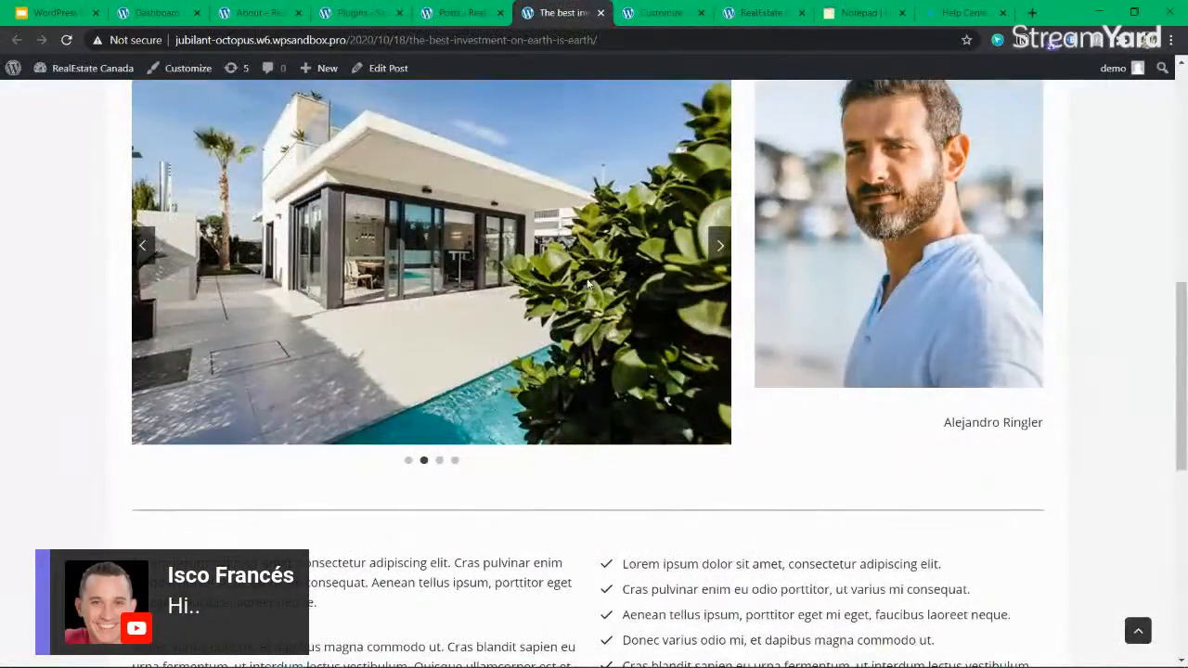
scroll(455, 371, down, 6)
scroll(454, 378, up, 14)
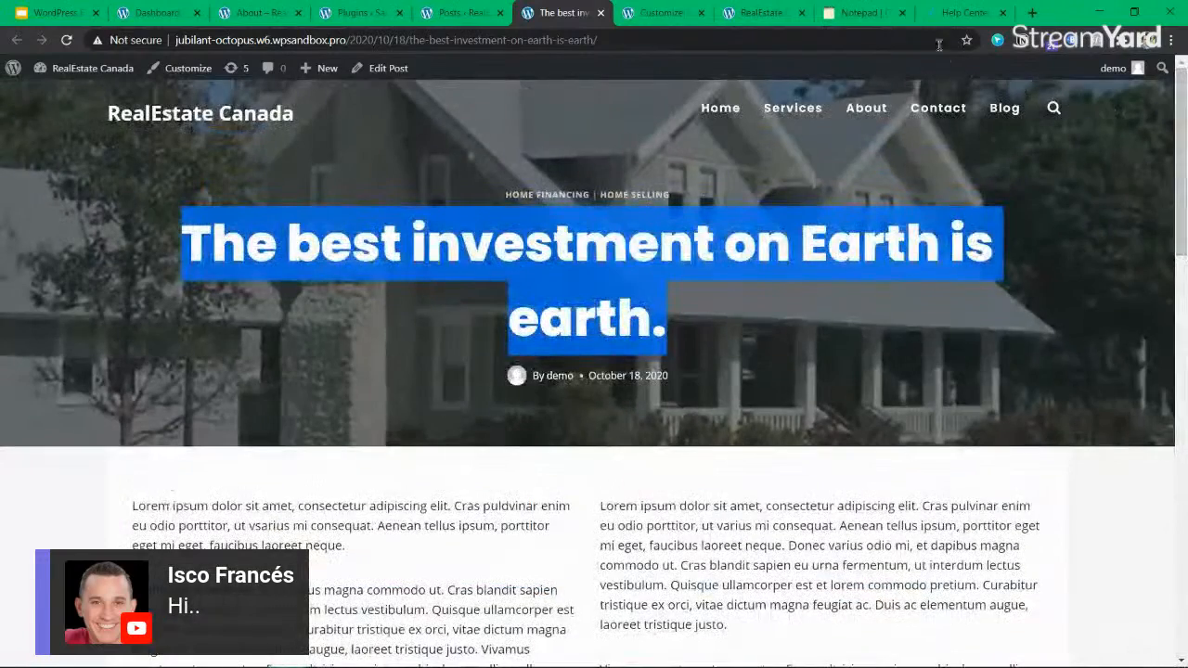
Open the Kadence knowledge base from the Help Center, search for "blog" and open the "How to setup Page/Post settings" article.
click(963, 16)
click(308, 397)
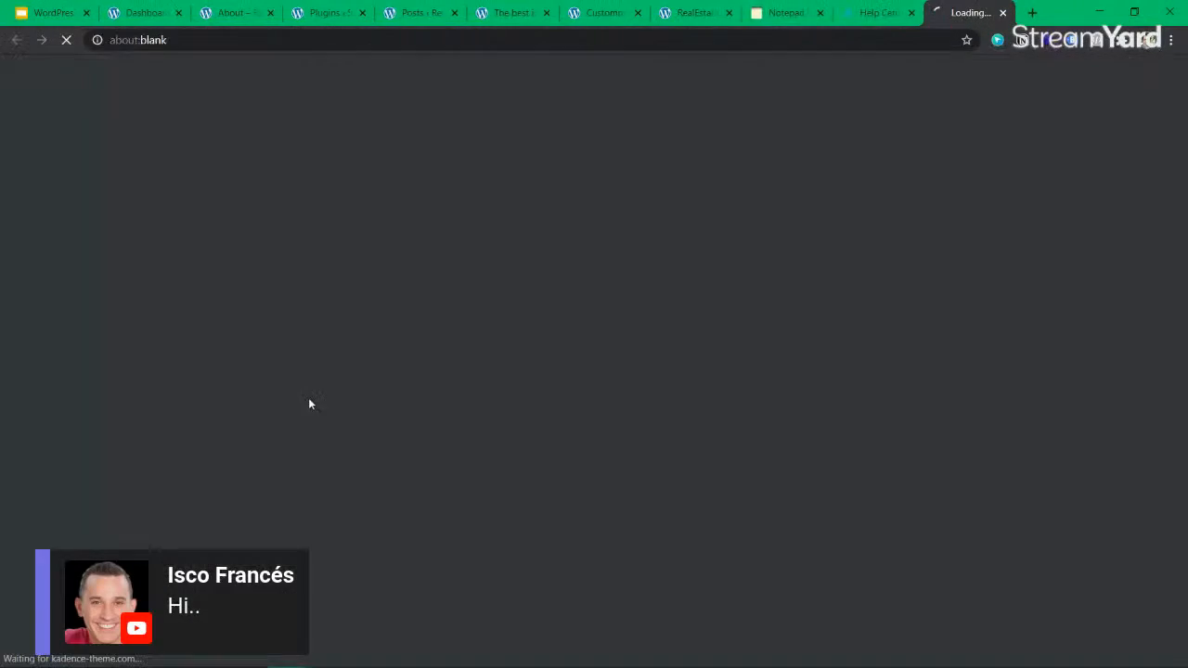
click(460, 245)
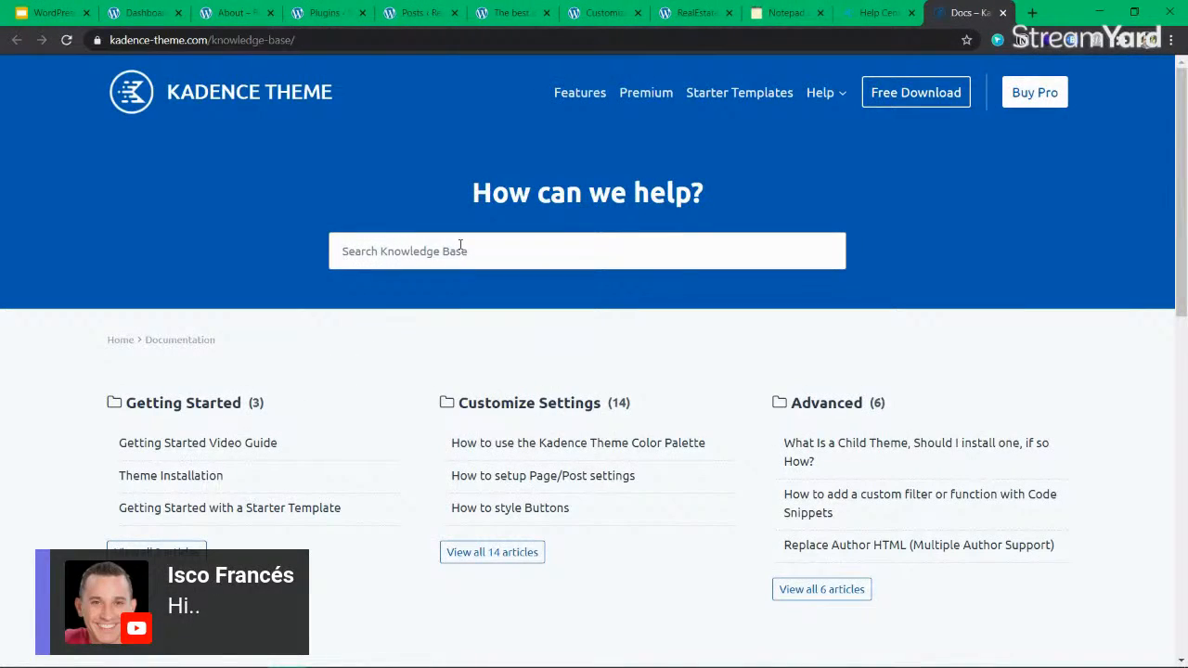
text(blog)
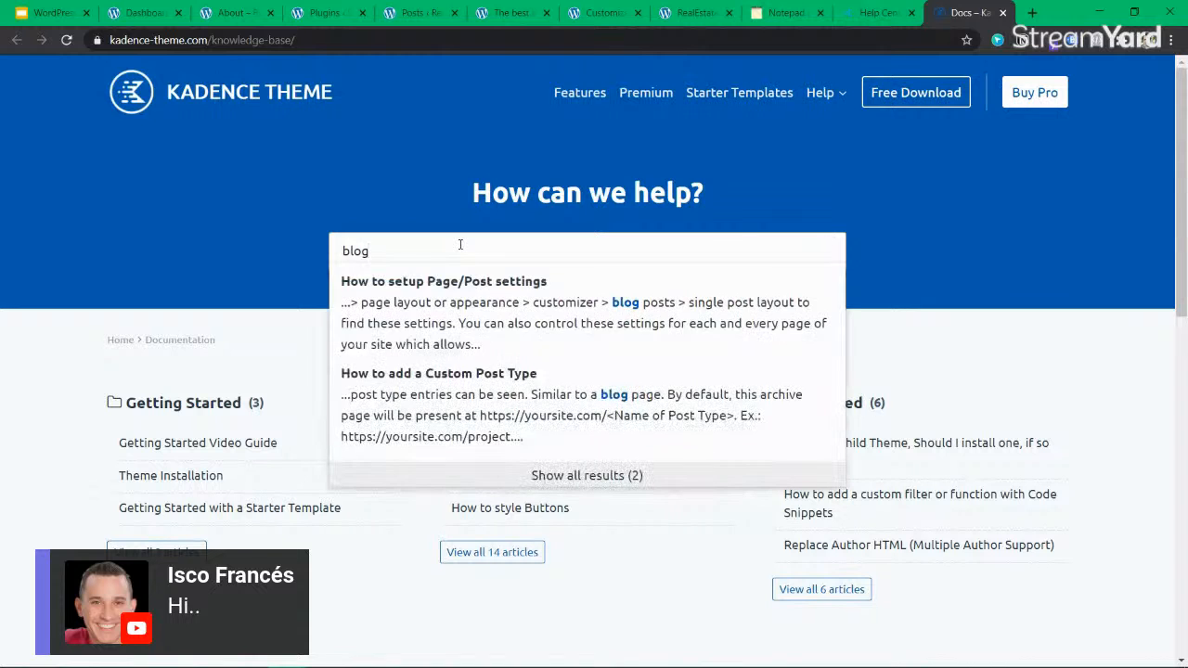
click(465, 310)
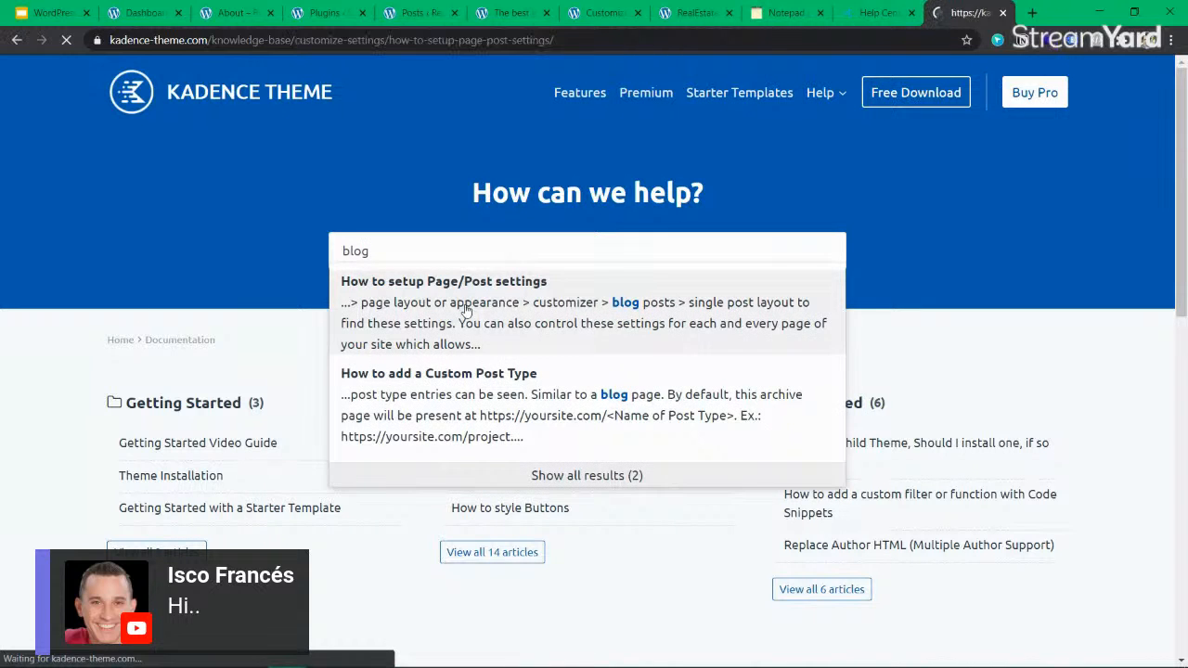
Read through the page/post settings article, focusing on where the global page and single post layout settings are found.
scroll(247, 194, down, 3)
drag(238, 148, 517, 149)
click(434, 152)
scroll(376, 154, down, 3)
scroll(312, 286, up, 2)
scroll(341, 284, down, 2)
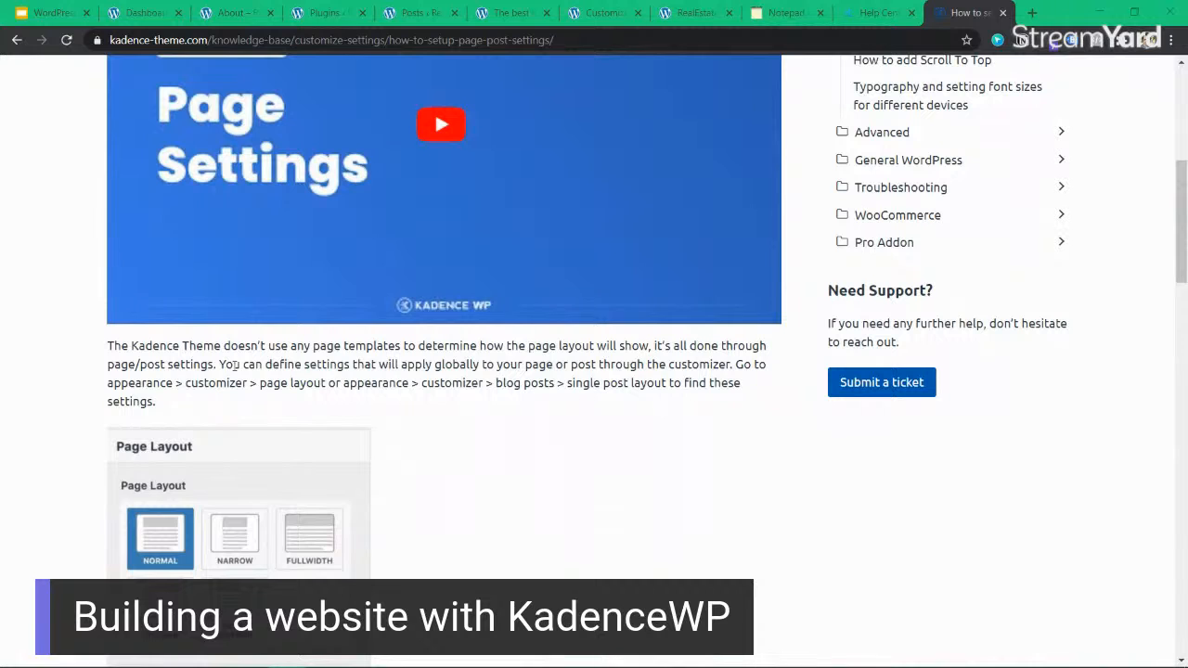
Skim the article's page layout, default sidebar, content style and vertical padding options for pages and posts.
scroll(372, 390, down, 9)
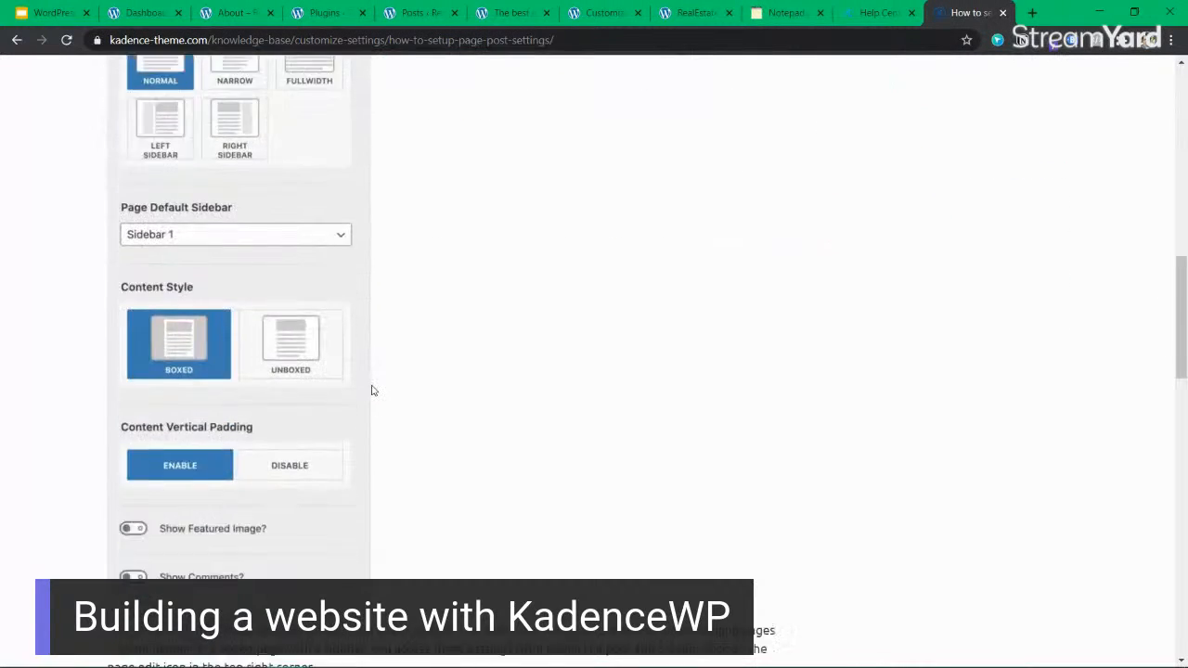
scroll(372, 390, down, 9)
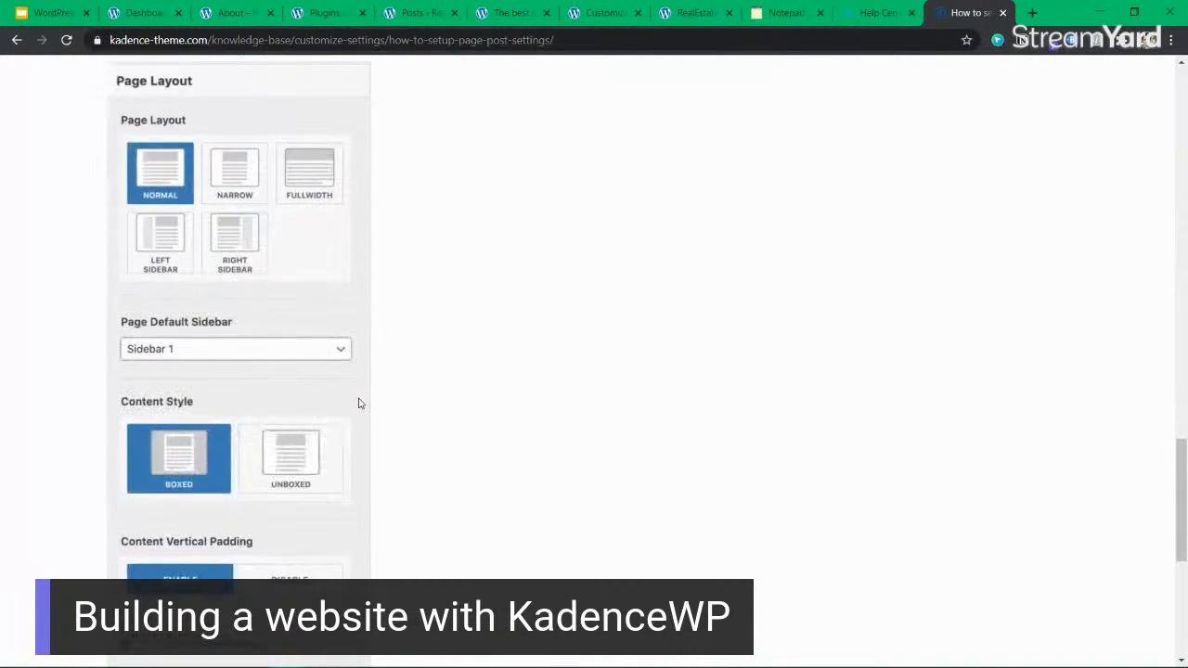
scroll(360, 404, down, 5)
scroll(360, 403, up, 13)
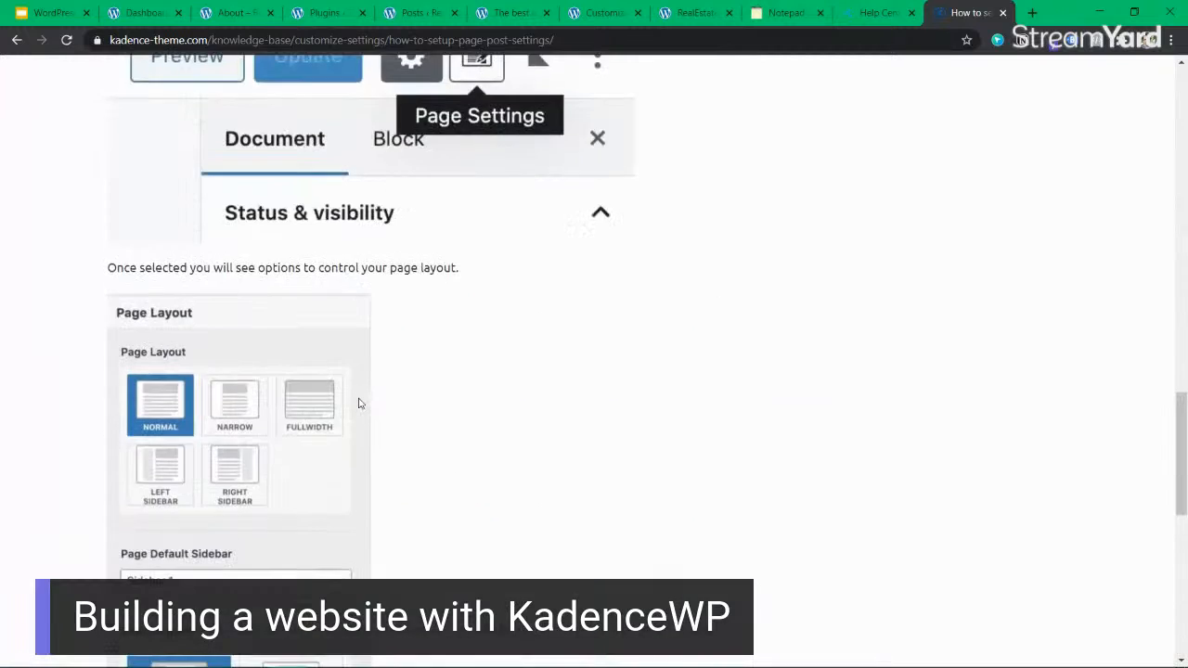
scroll(246, 478, down, 4)
scroll(348, 435, up, 12)
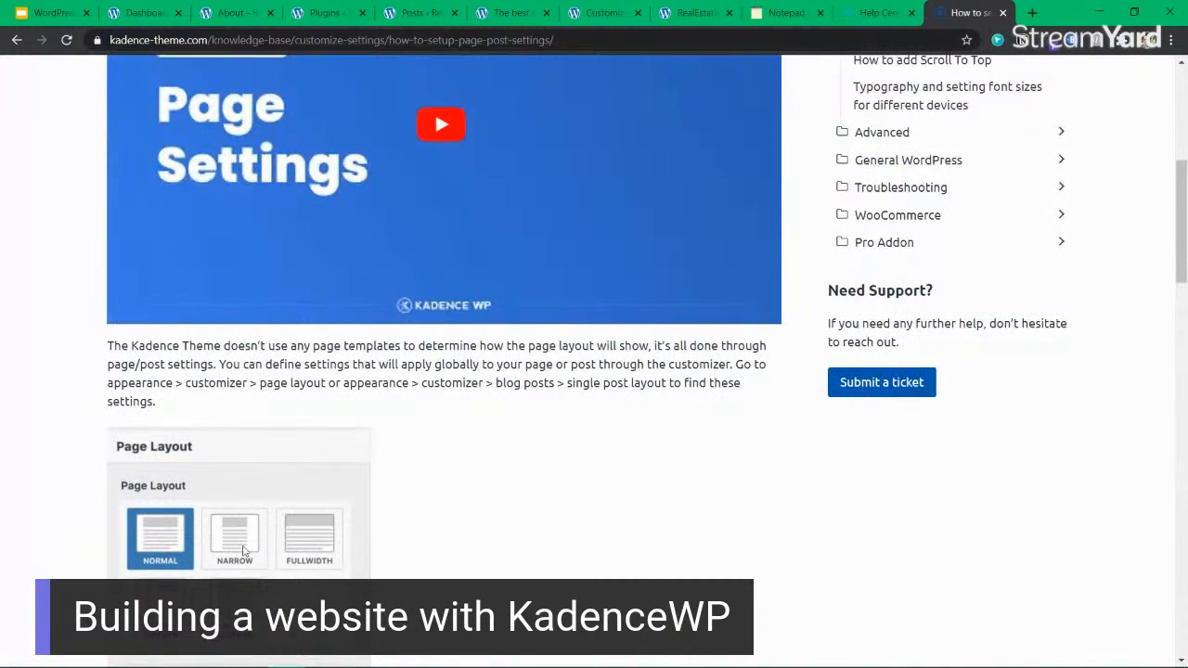
Reread the article's directions for reaching the global page layout and single post layout settings.
drag(325, 352, 545, 345)
click(486, 417)
click(486, 365)
click(532, 398)
click(542, 345)
scroll(543, 353, up, 2)
scroll(544, 358, down, 3)
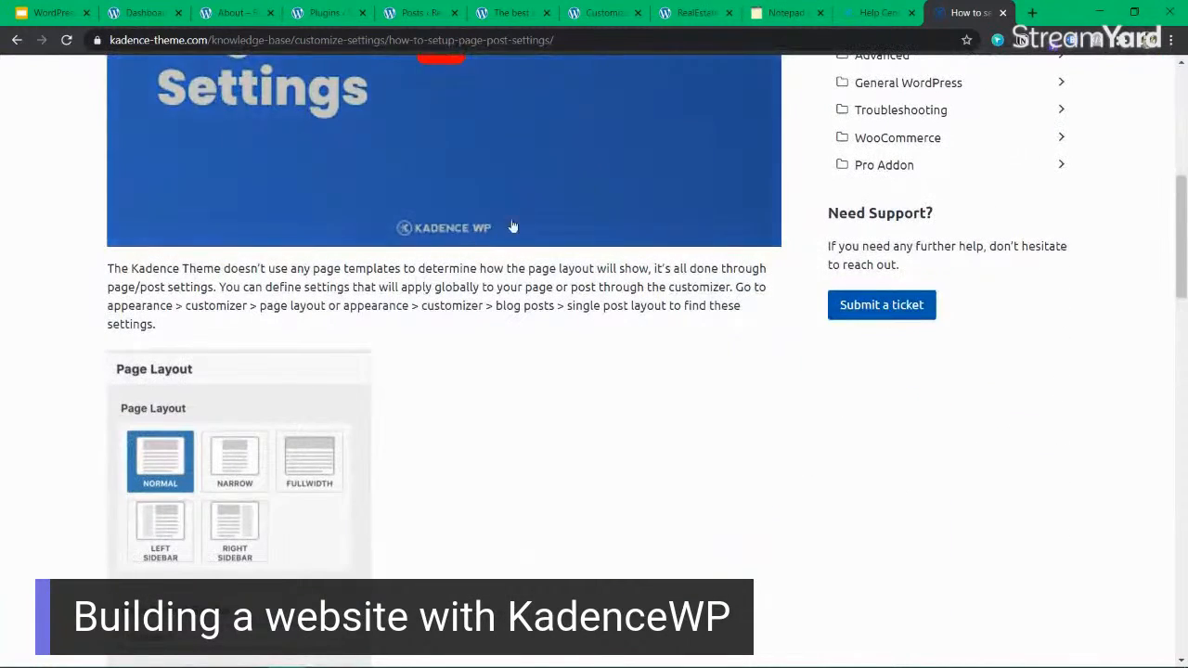
scroll(512, 226, up, 3)
scroll(173, 224, down, 4)
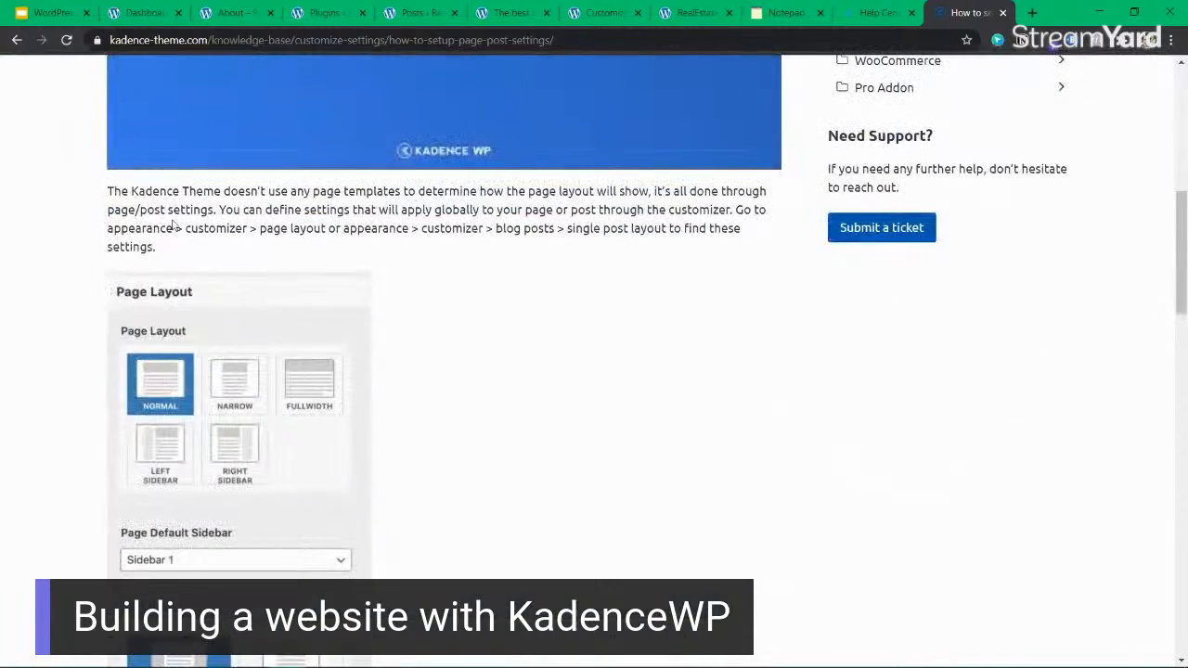
drag(225, 191, 410, 229)
click(293, 229)
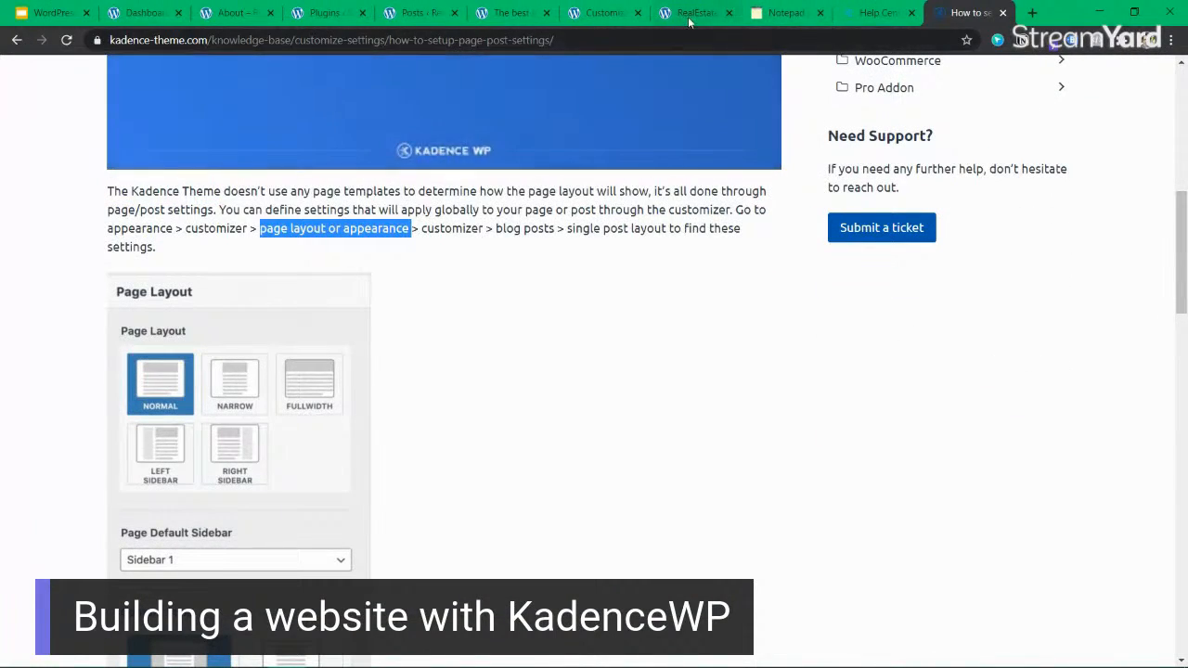
Return to the Customizer and open the Single Post Layout settings for blog posts.
click(691, 12)
click(603, 12)
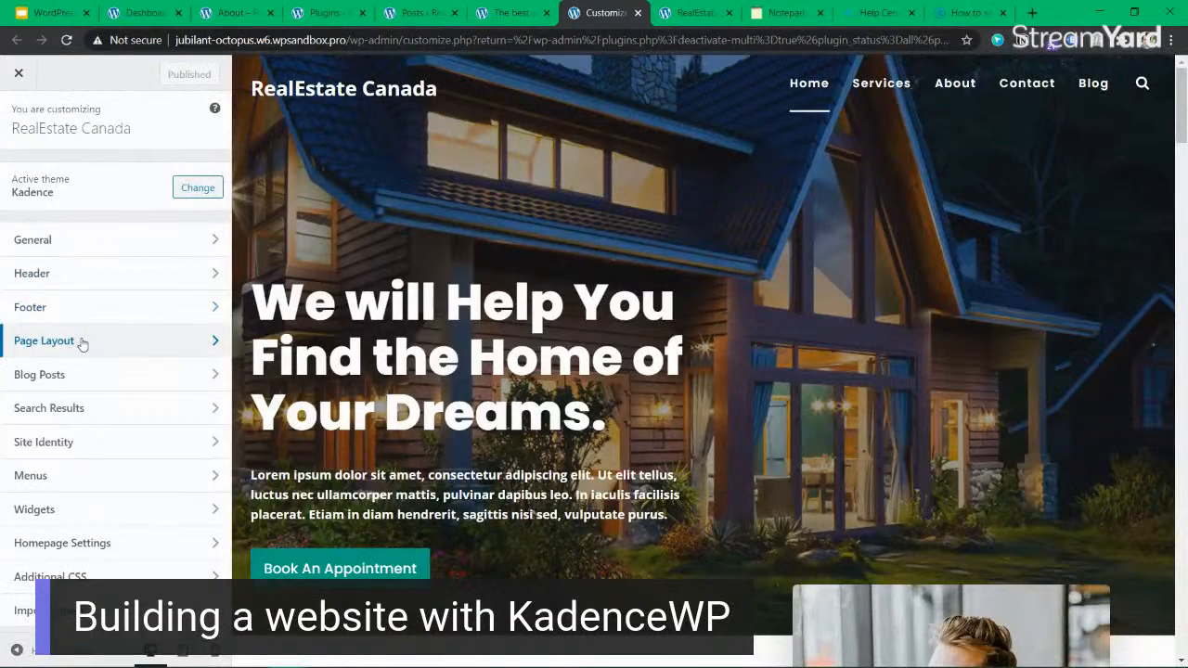
click(96, 377)
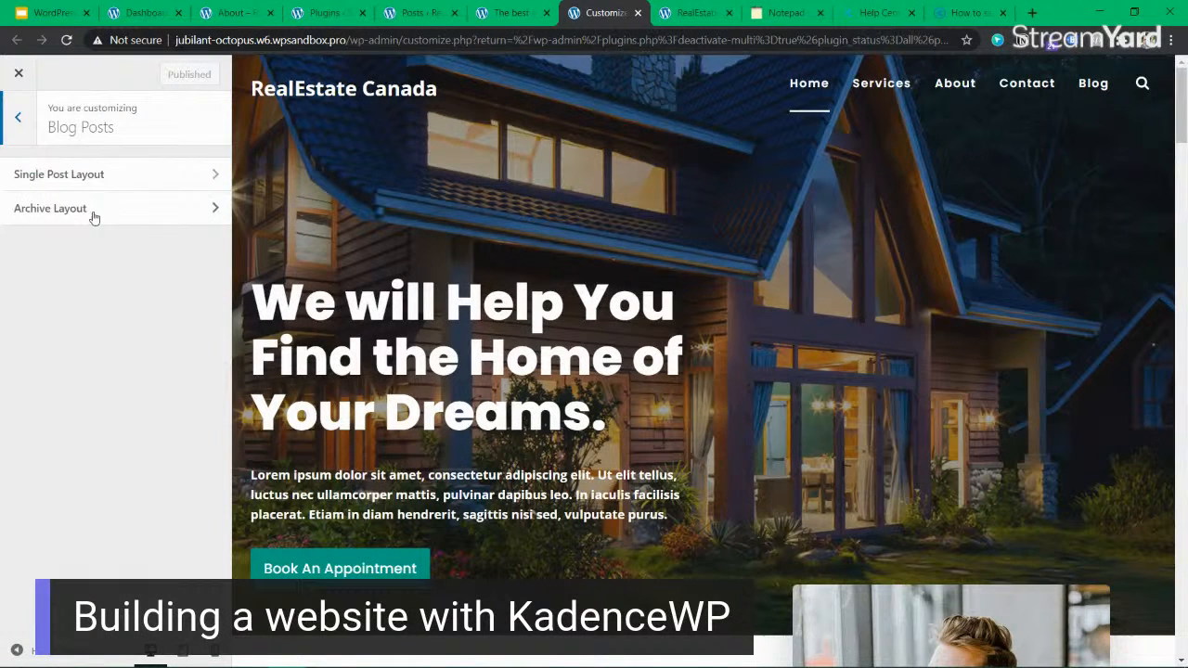
click(111, 180)
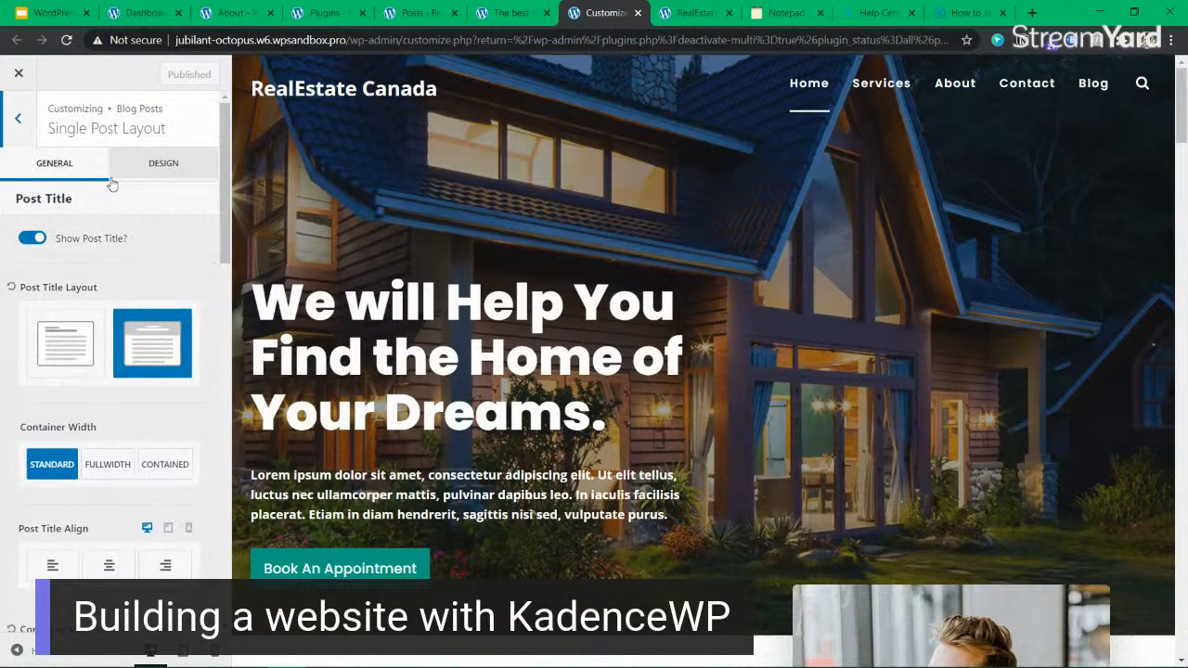
Set the post title layout to In Content and load "The best investment on Earth is earth." from the Blog page in the preview.
click(59, 354)
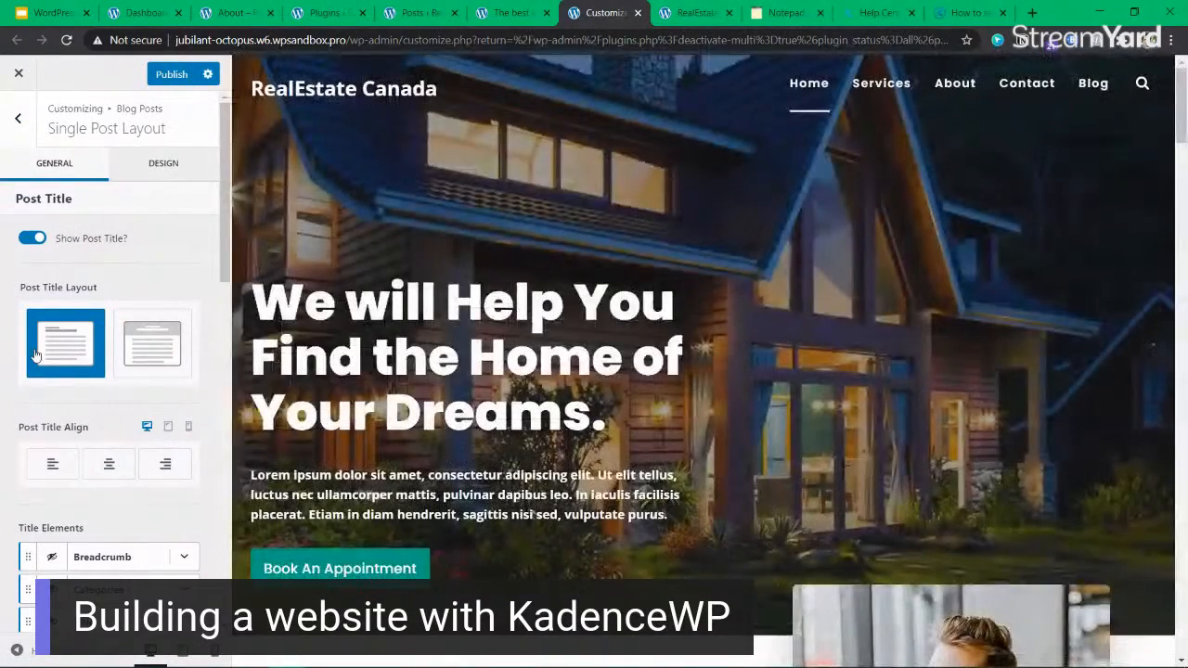
scroll(110, 460, down, 3)
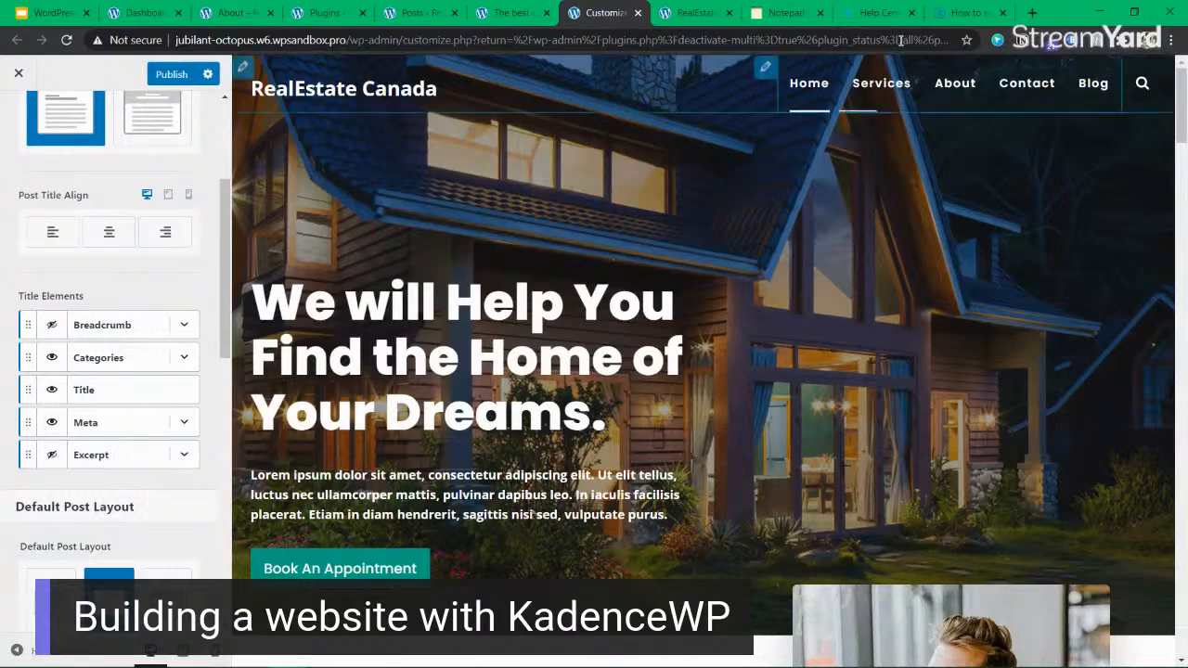
click(1094, 86)
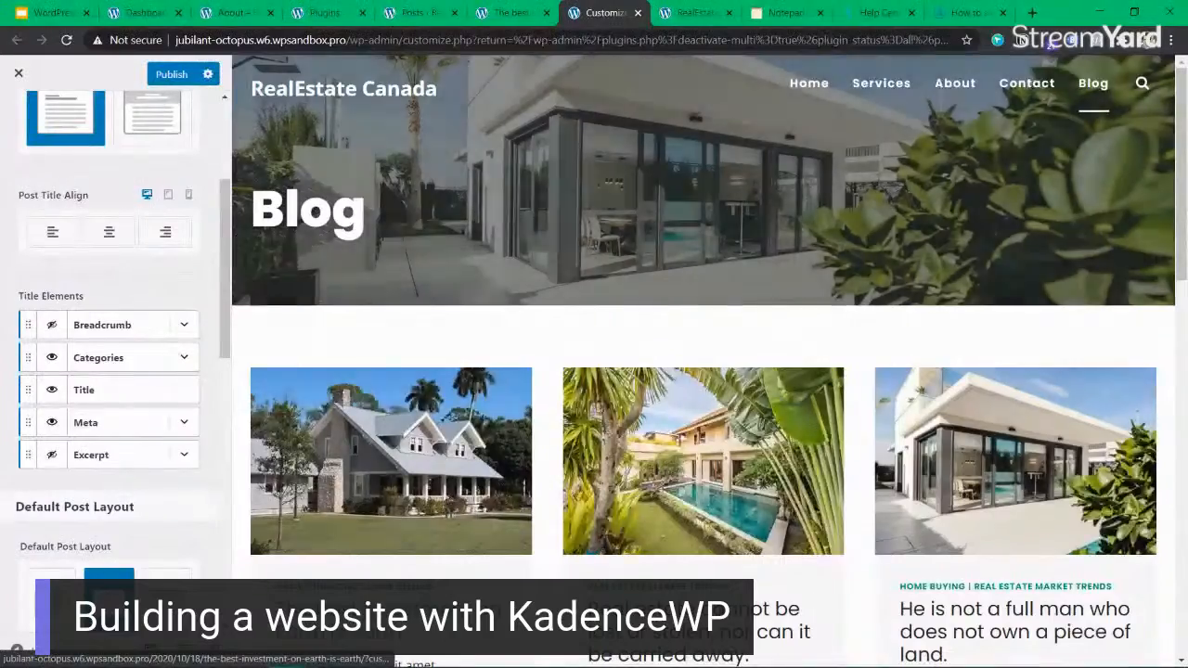
click(371, 619)
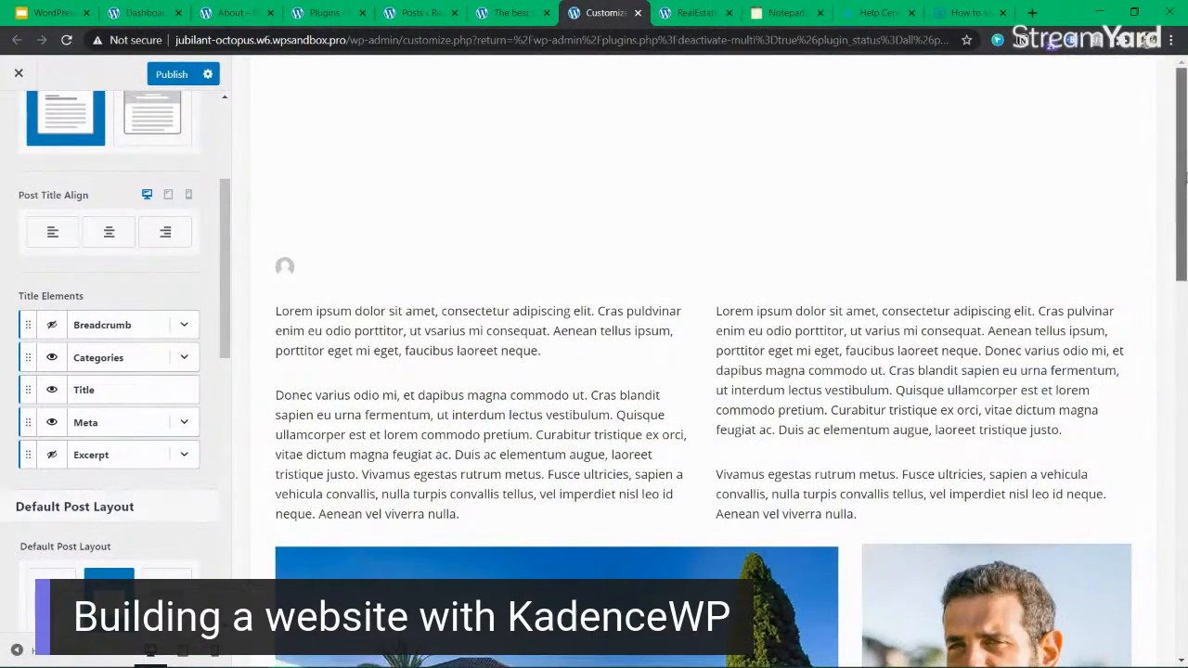
scroll(665, 209, down, 4)
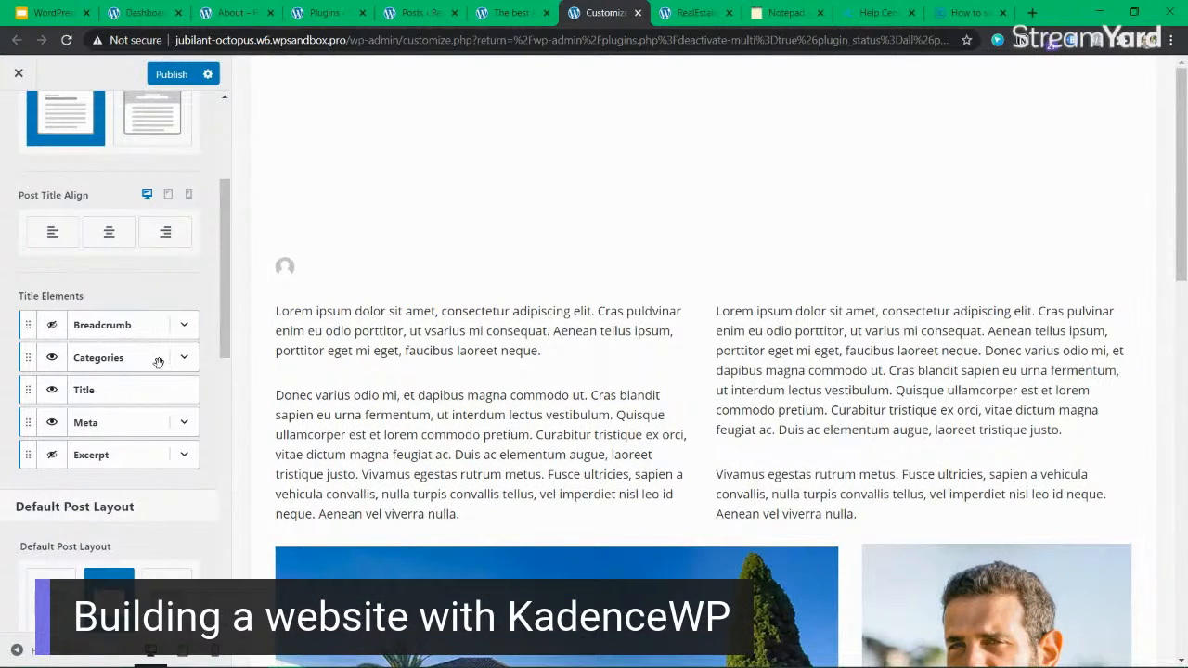
Show the Breadcrumb title element on single posts and set the default post layout to Fullwidth.
click(188, 359)
click(178, 356)
click(52, 324)
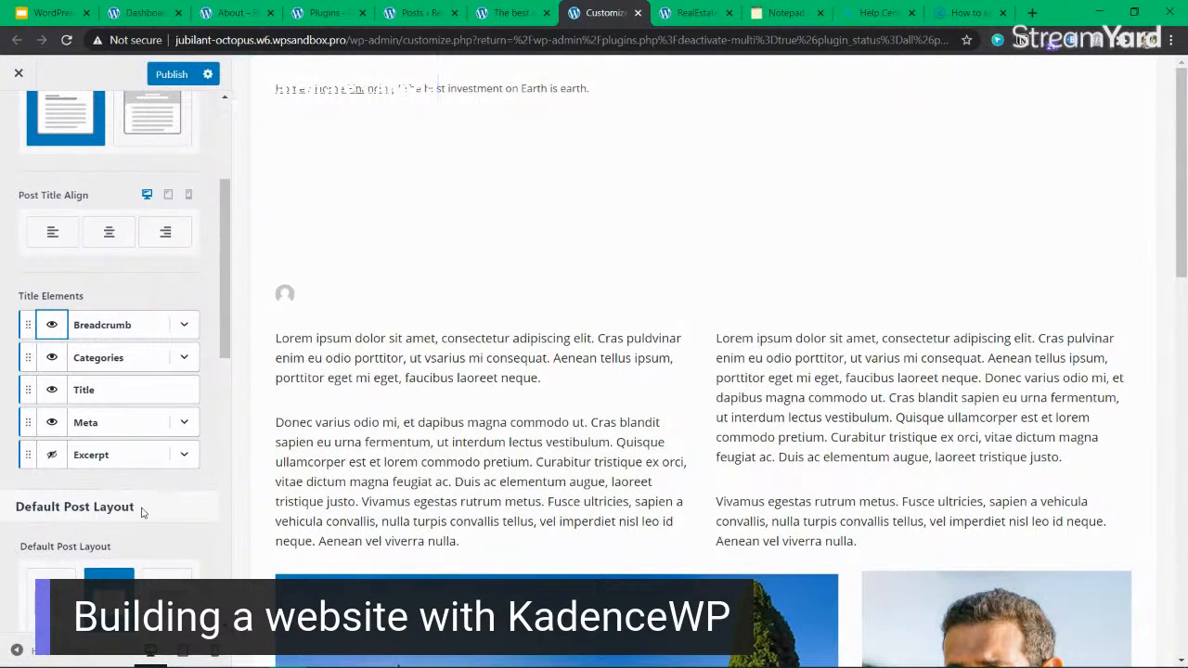
scroll(159, 510, down, 3)
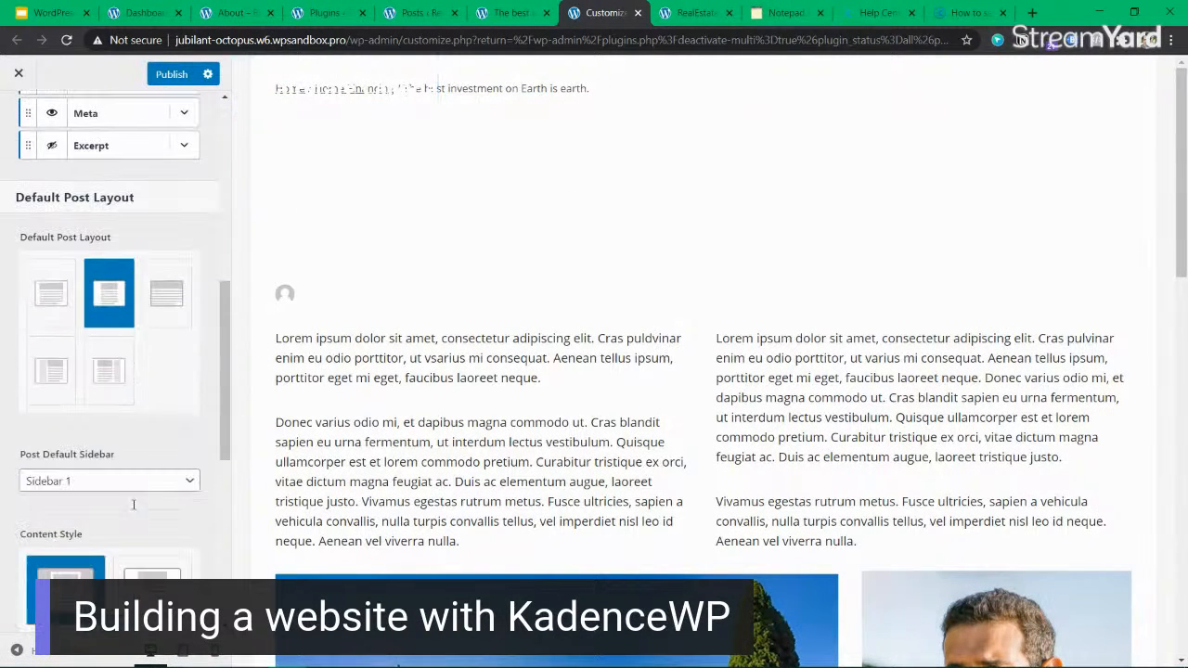
click(175, 294)
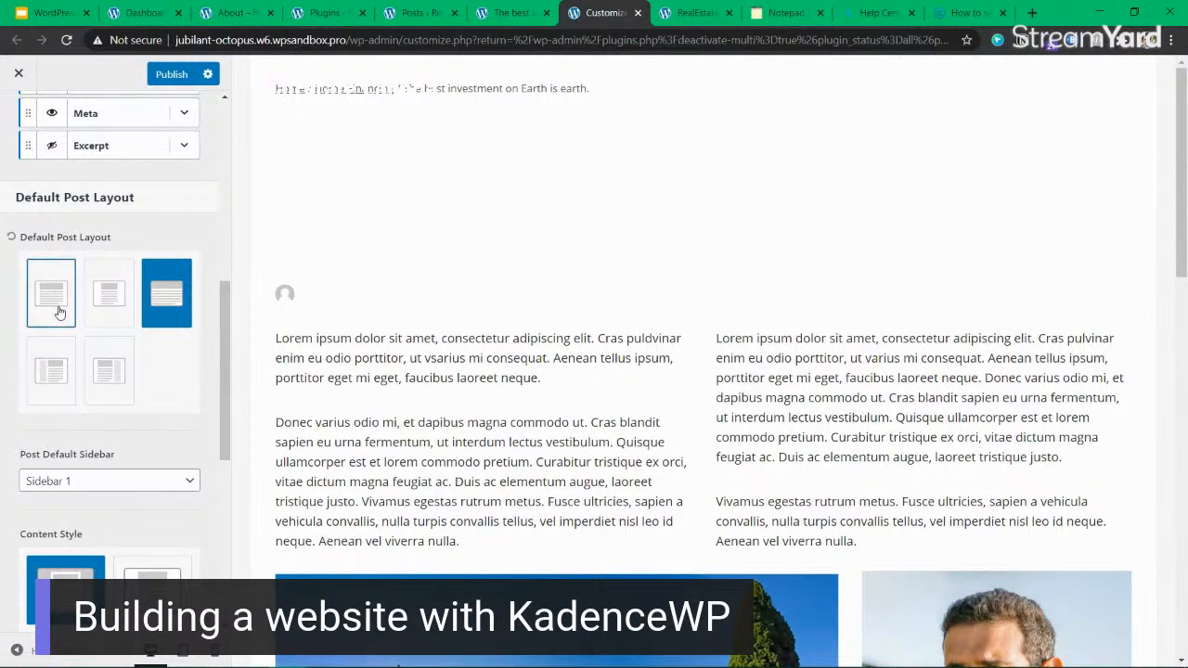
Switch the post title layout to the banner above the content and examine the breadcrumb over the post title.
scroll(58, 309, up, 6)
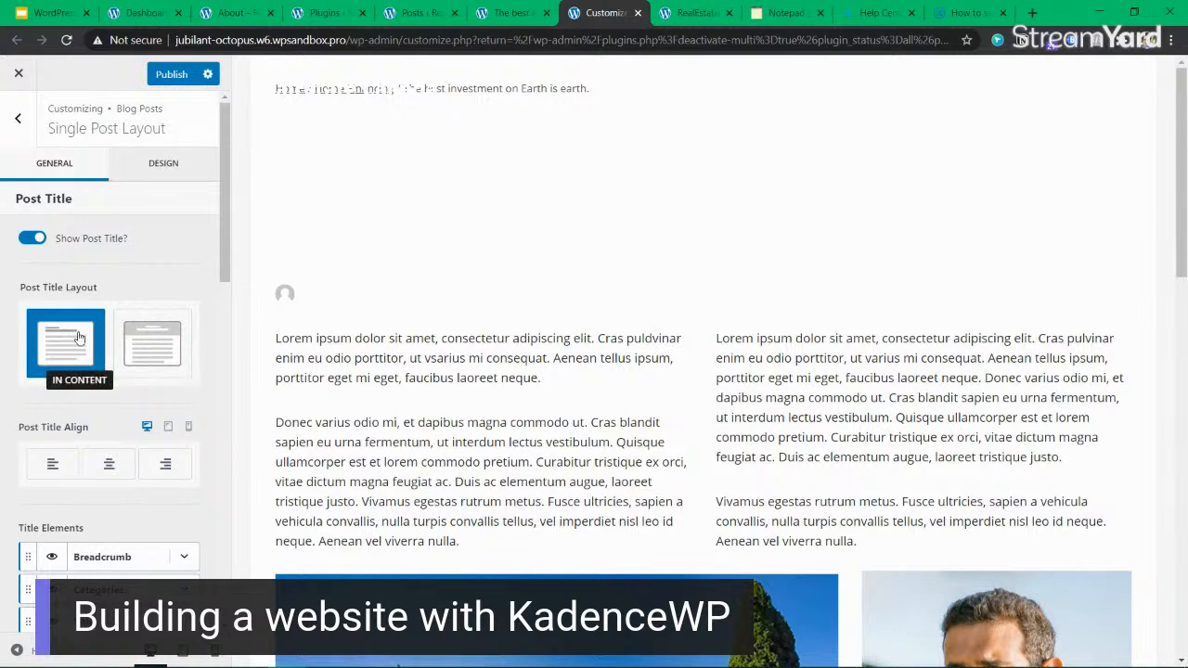
click(149, 356)
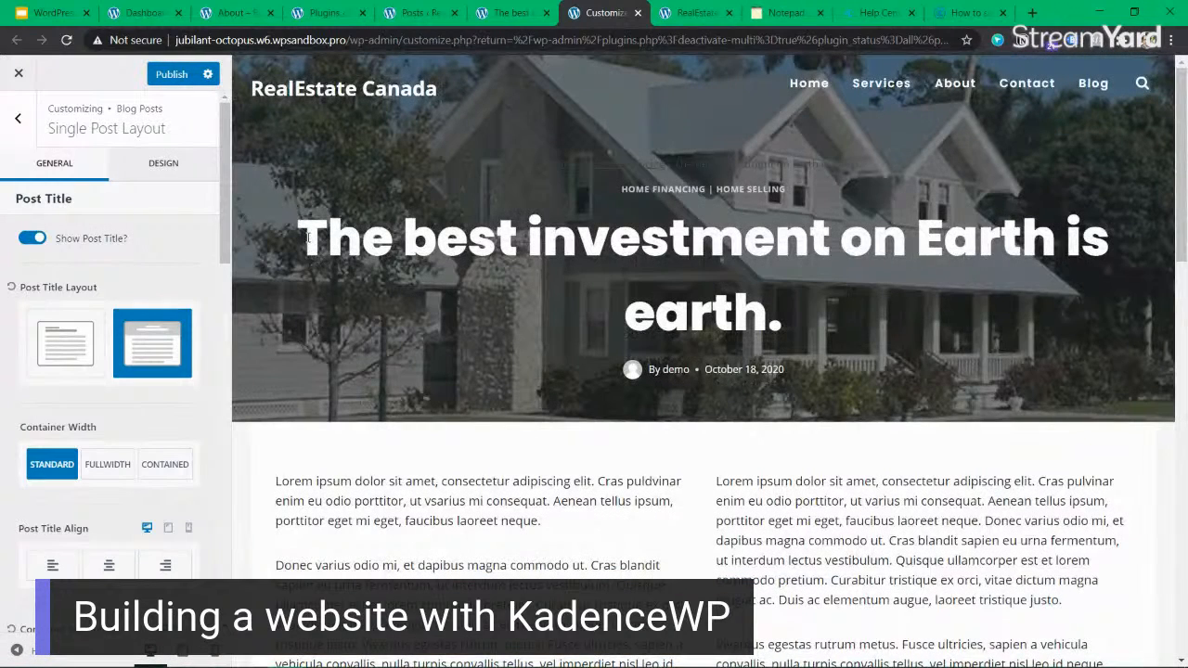
drag(307, 238, 823, 315)
click(823, 315)
drag(860, 162, 538, 163)
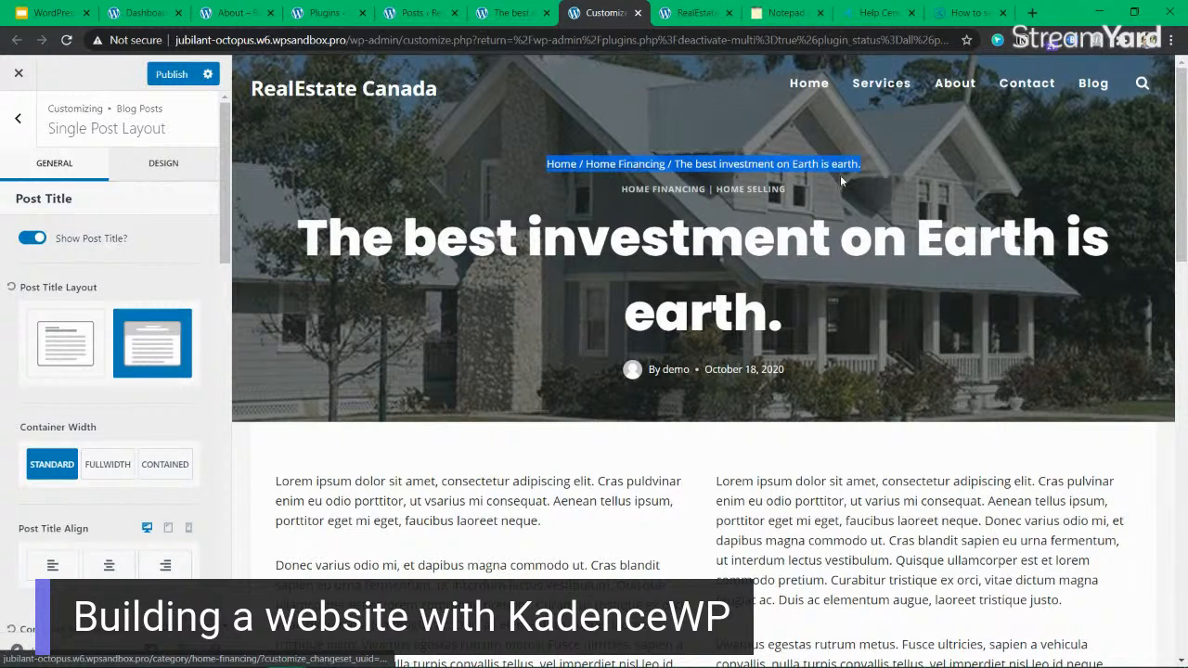
click(866, 165)
drag(857, 163, 546, 163)
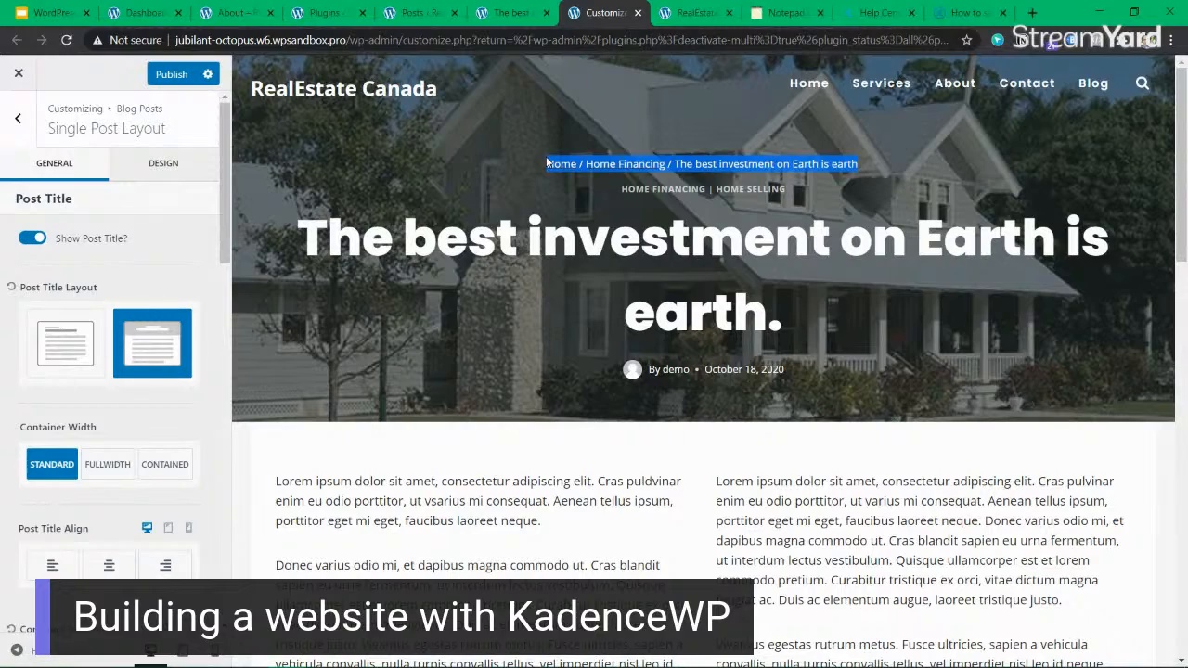
scroll(469, 301, down, 1)
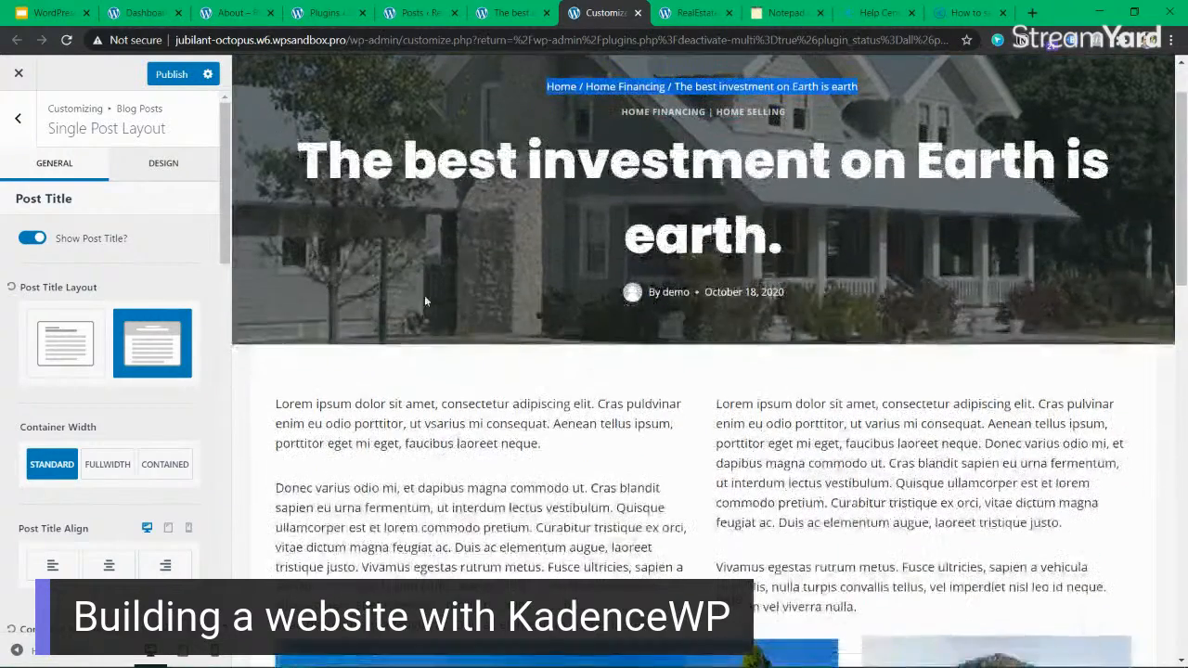
scroll(463, 279, up, 1)
Reorder the title elements so that Title comes before Breadcrumb, and check the breadcrumb's new position in the preview.
scroll(65, 306, down, 4)
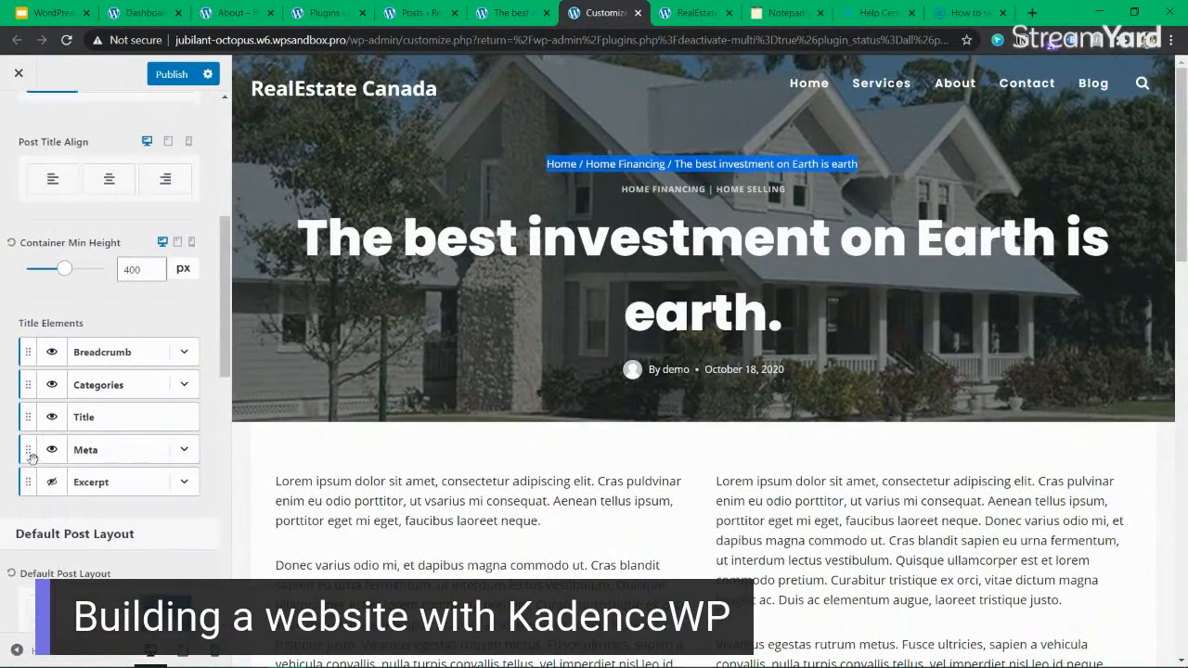
click(182, 351)
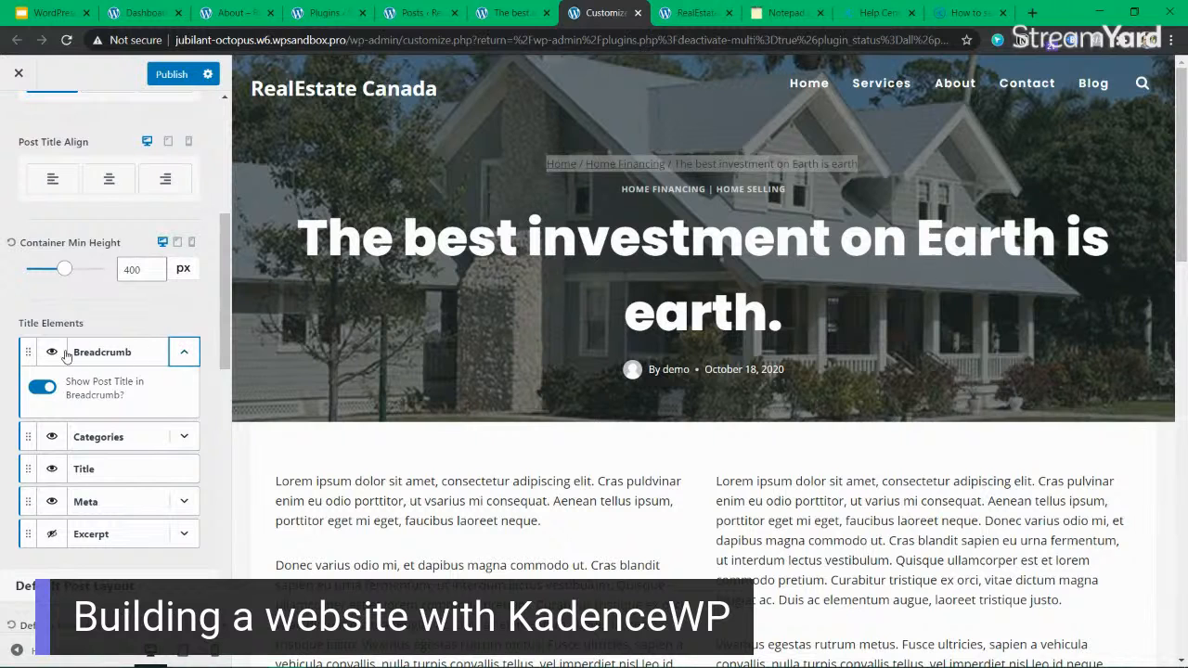
mouse_move(27, 352)
mouse_down()
mouse_move(27, 380)
mouse_move(27, 366)
mouse_up()
click(182, 351)
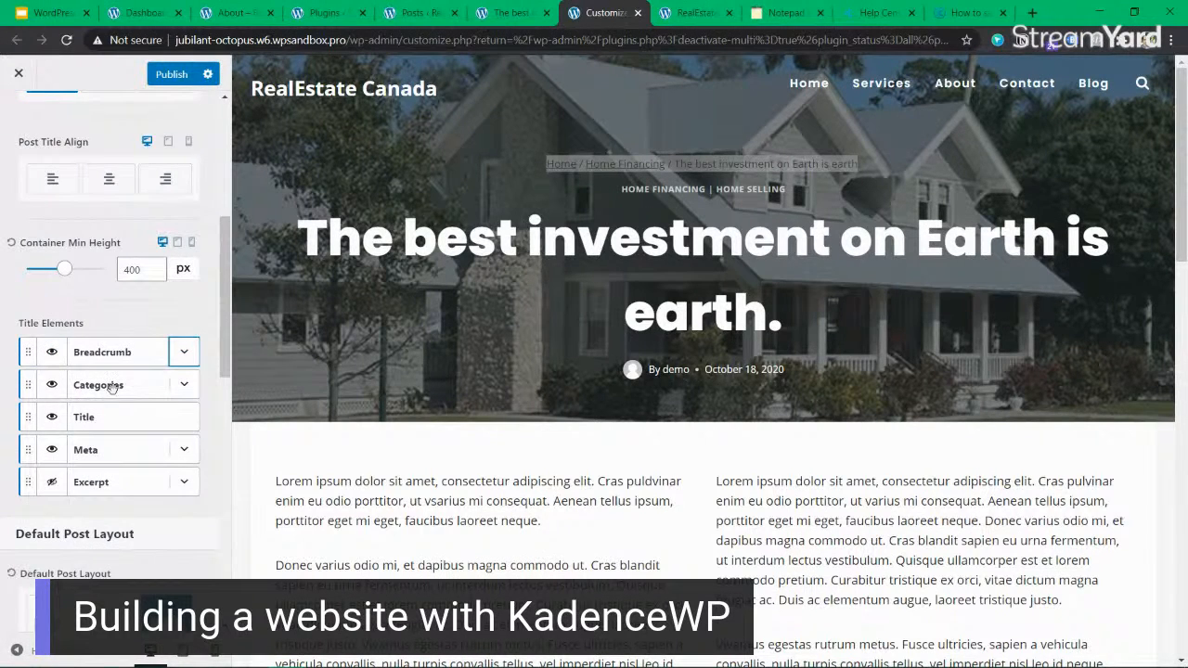
drag(116, 417, 110, 351)
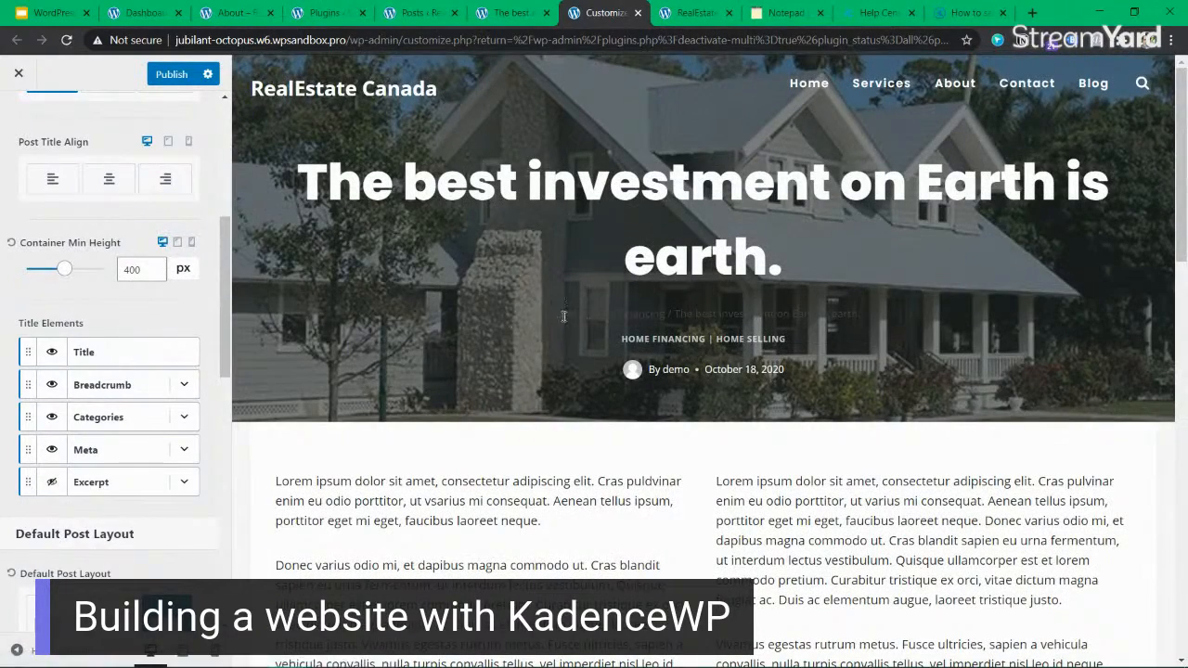
drag(530, 316, 882, 321)
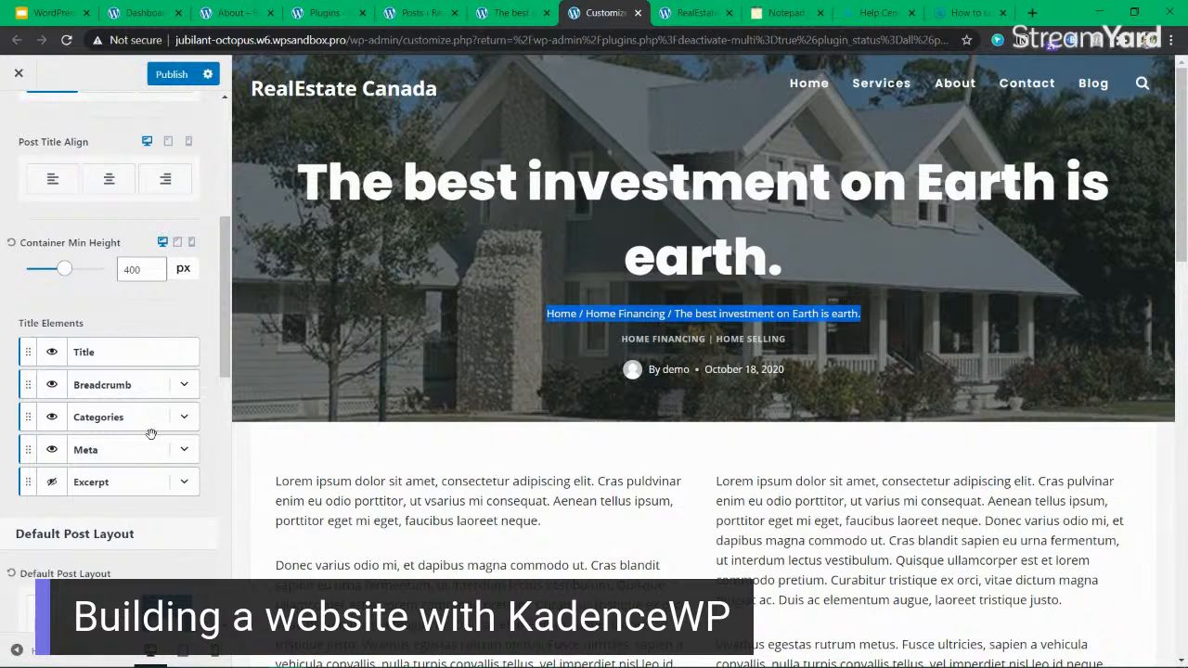
Turn on the single post option directly below Show Related Posts and check the post's title area in the preview.
scroll(153, 434, down, 4)
scroll(121, 542, down, 3)
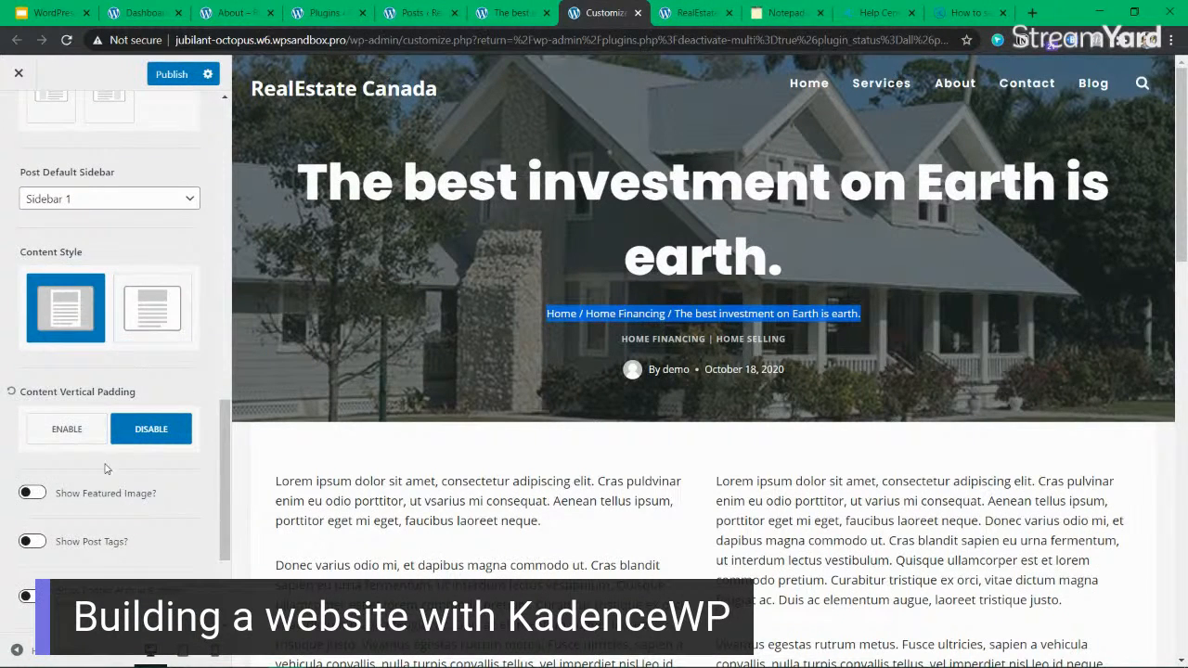
scroll(18, 505, down, 2)
scroll(61, 508, up, 8)
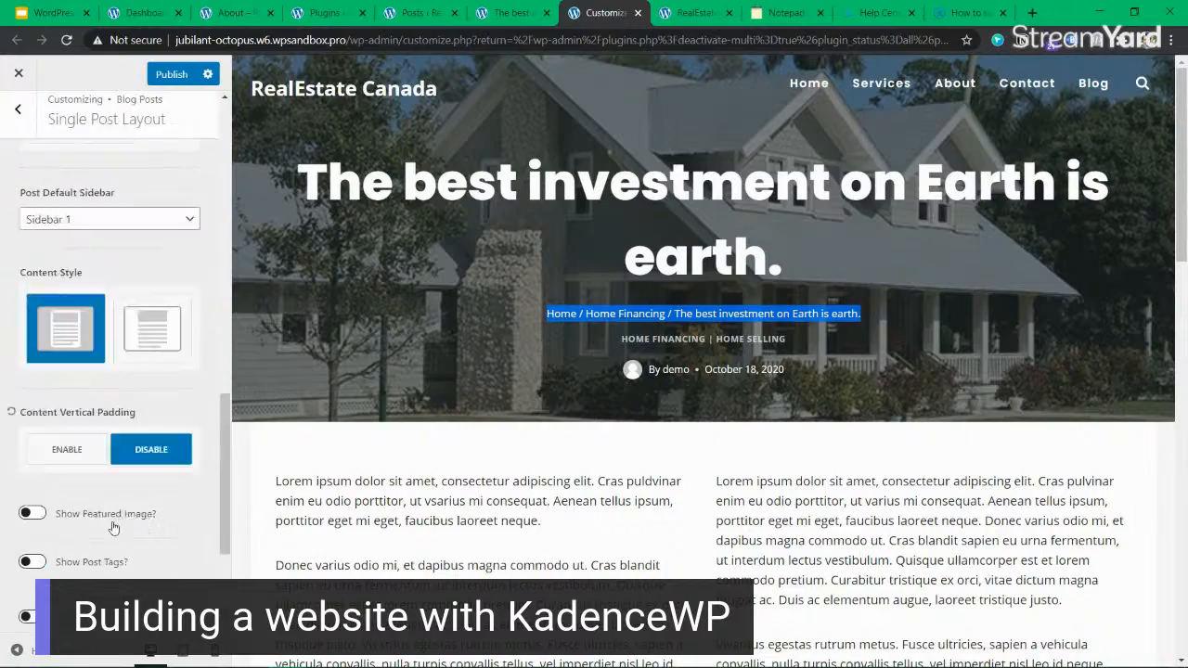
scroll(93, 417, down, 3)
scroll(817, 394, down, 5)
scroll(818, 392, down, 7)
scroll(818, 392, up, 4)
scroll(818, 392, down, 4)
scroll(91, 498, down, 4)
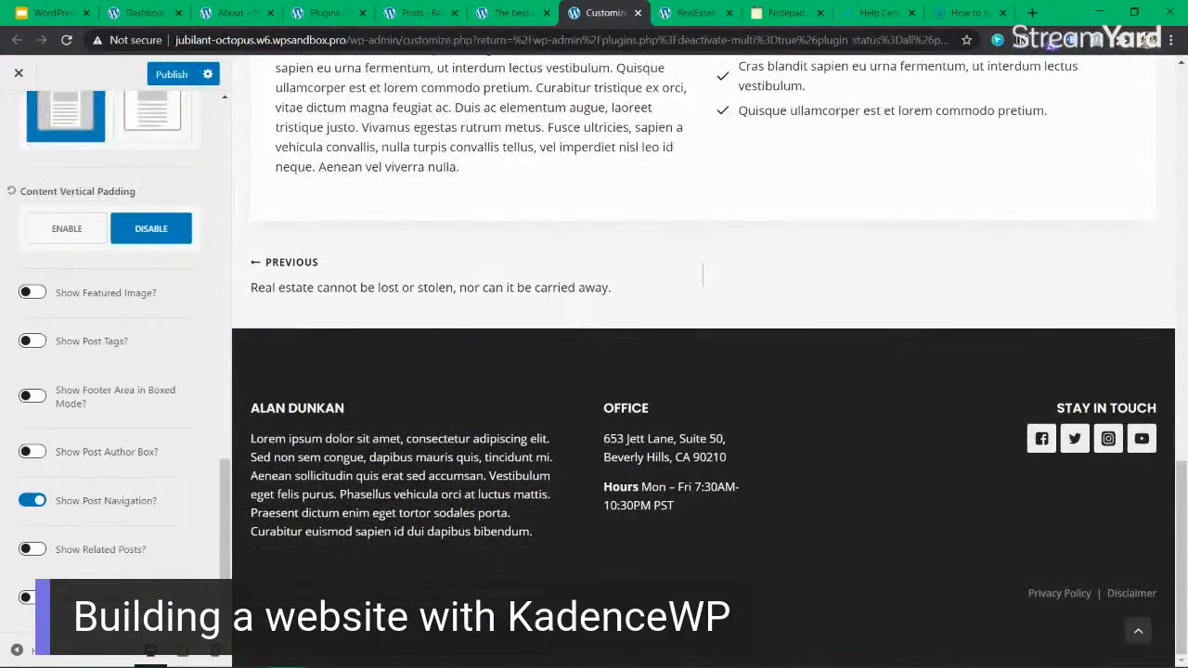
click(27, 596)
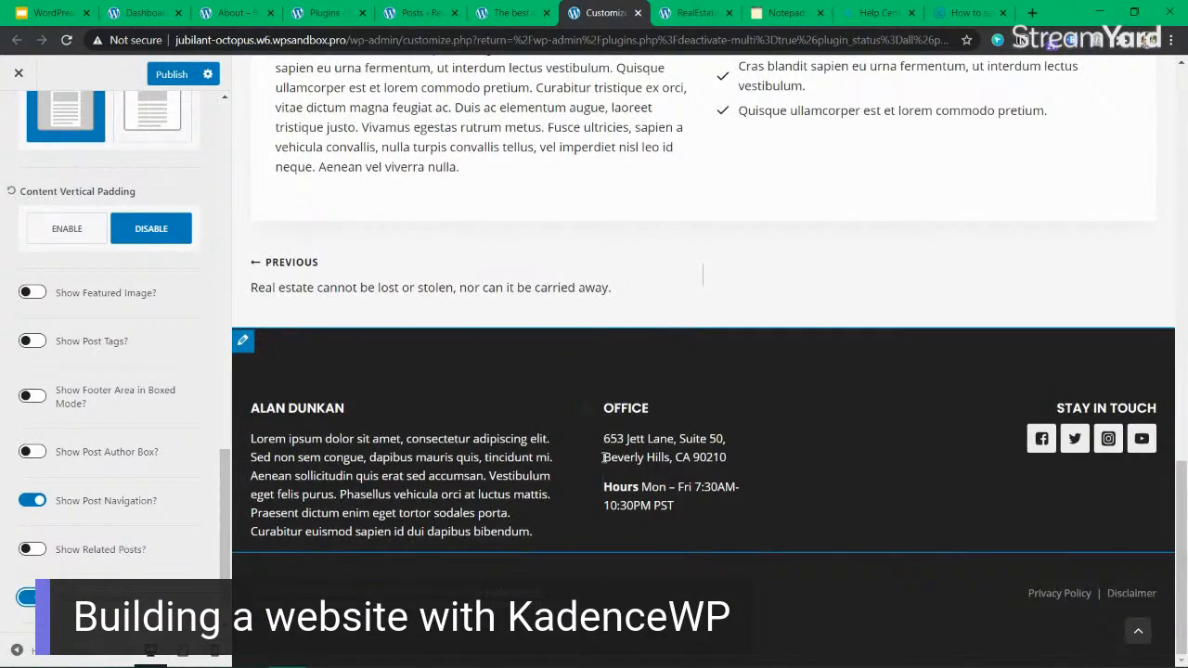
scroll(611, 430, up, 3)
scroll(611, 429, up, 10)
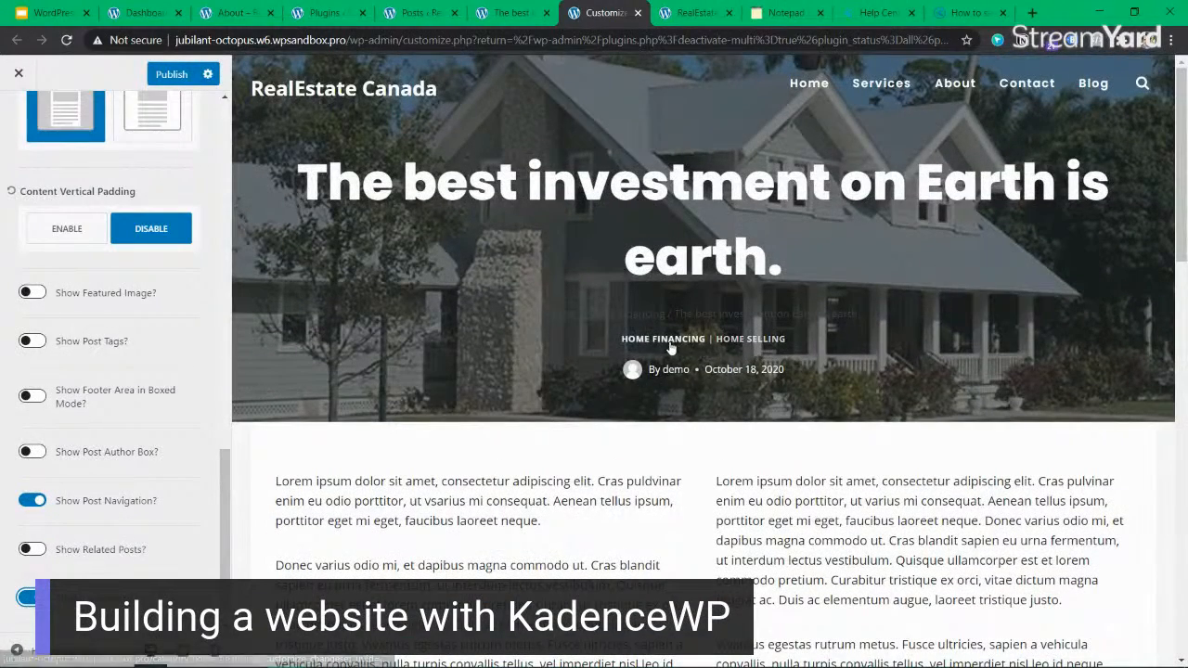
drag(322, 179, 799, 263)
click(766, 240)
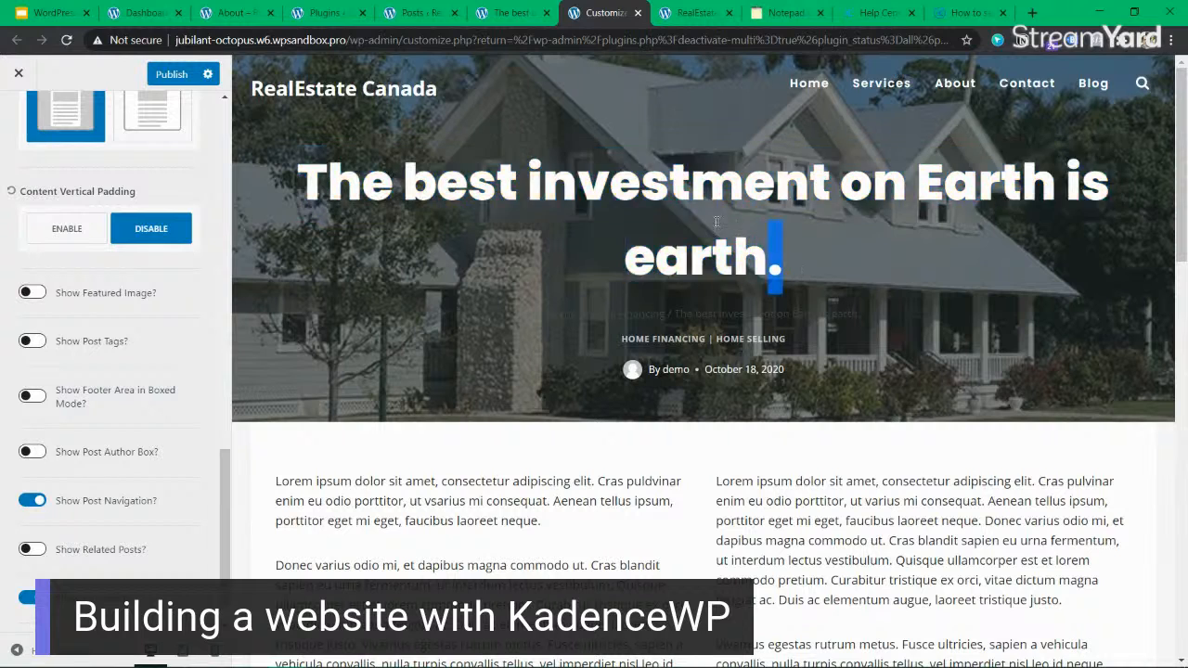
Publish the single post layout changes and look at the live RealEstate Canada home page.
click(178, 75)
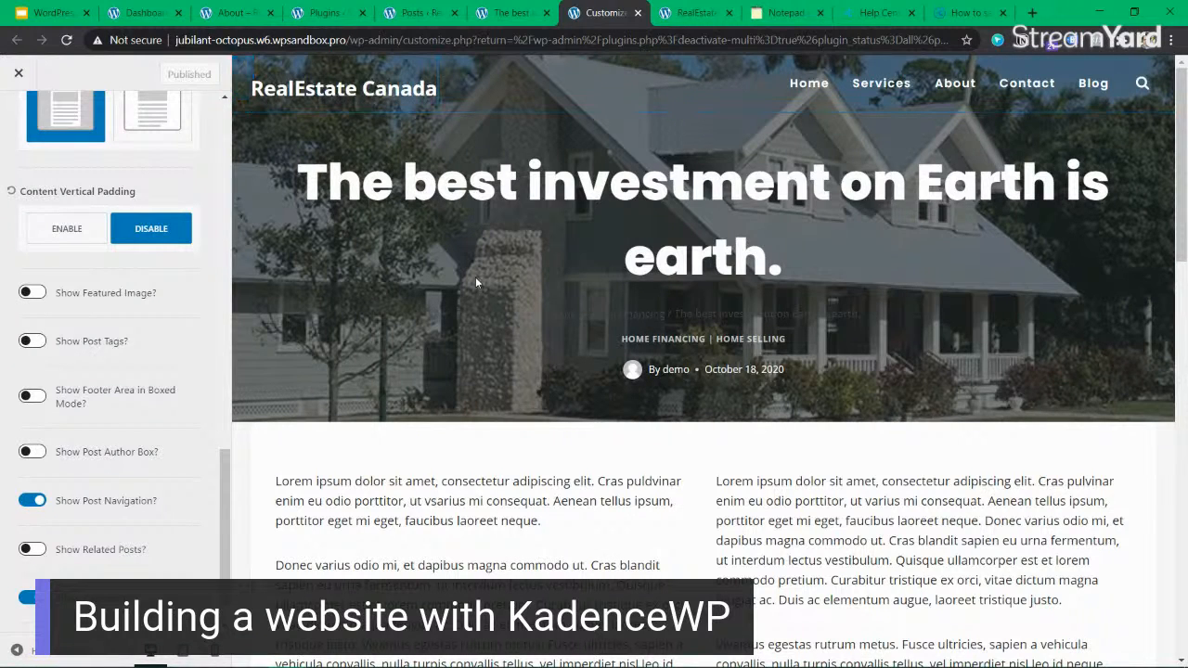
click(662, 16)
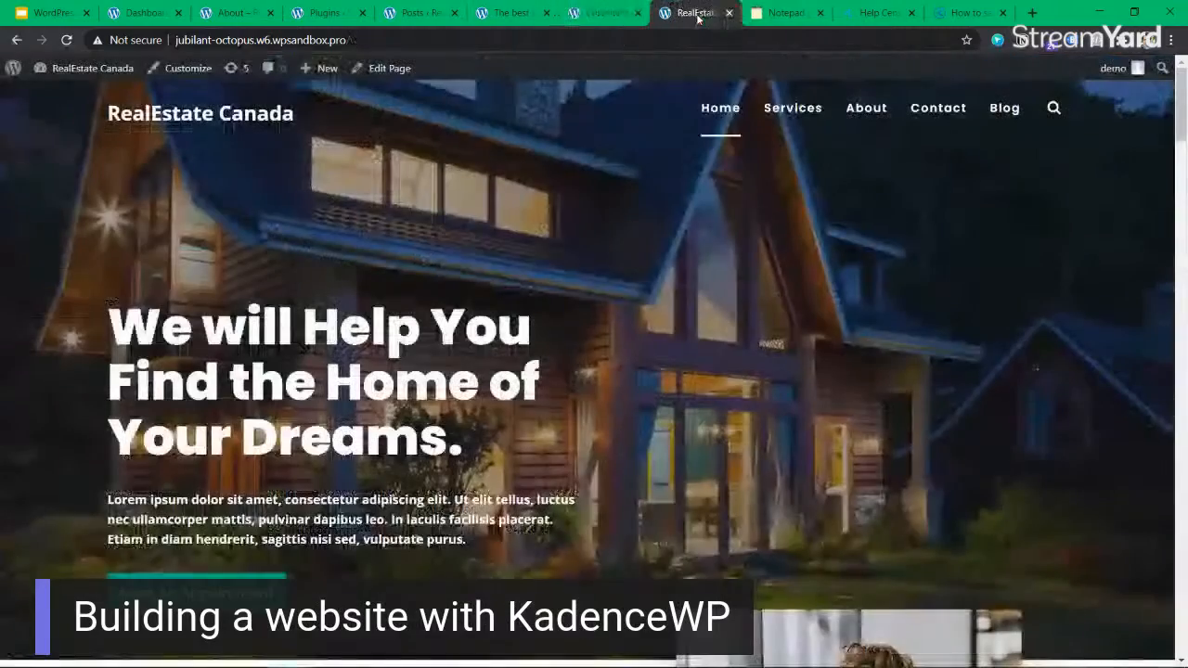
drag(497, 315, 495, 425)
click(493, 424)
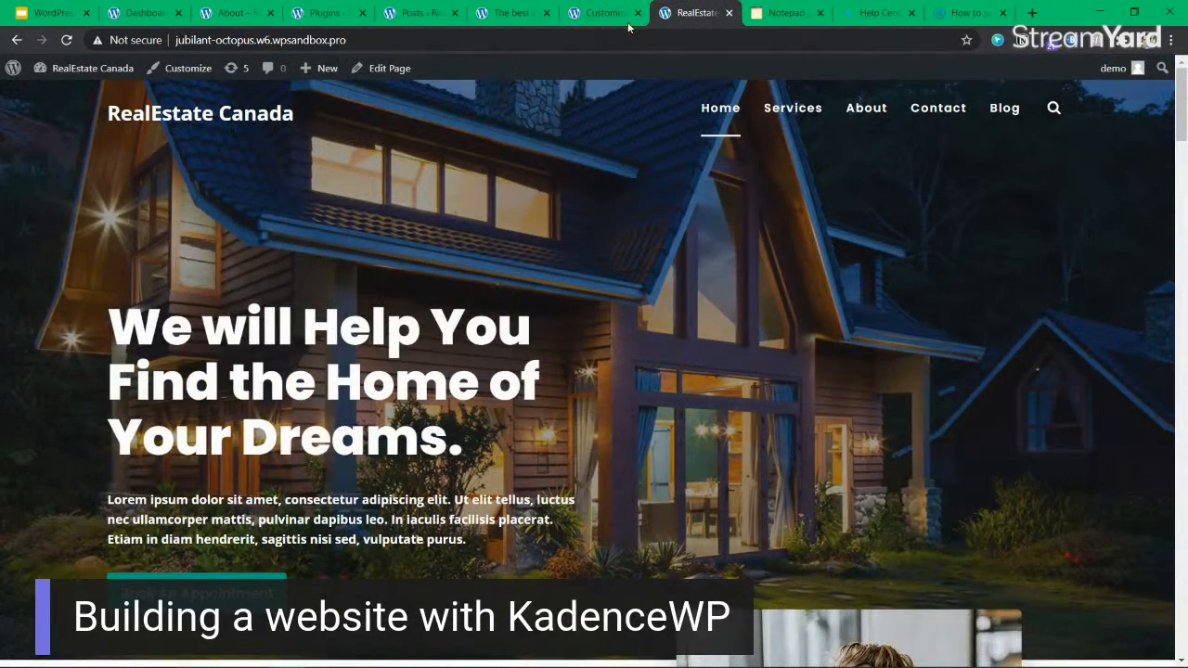
click(603, 13)
Switch to the lesson slides and present the slide "What are custom fields?".
click(51, 13)
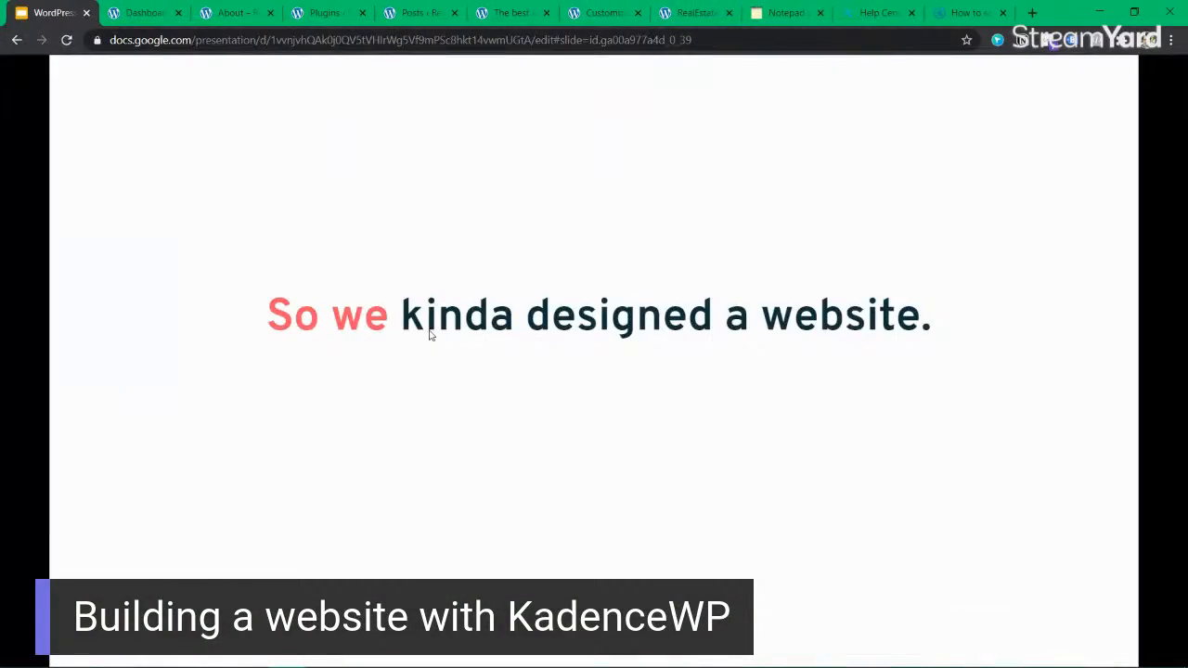
click(958, 378)
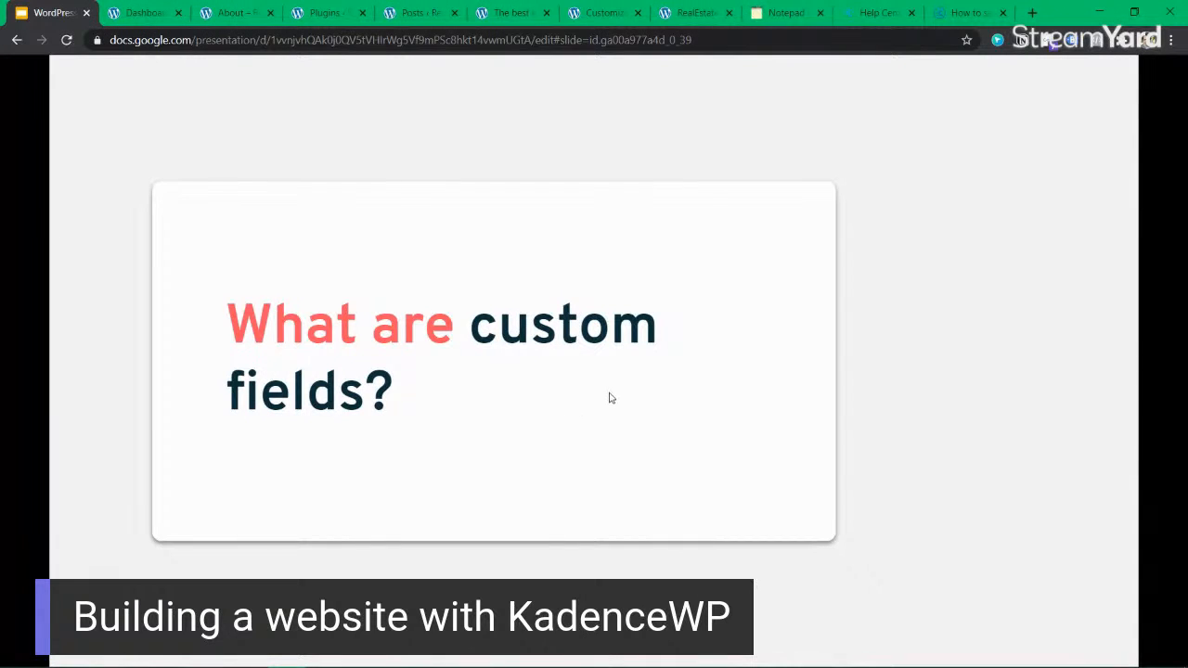
key(Left)
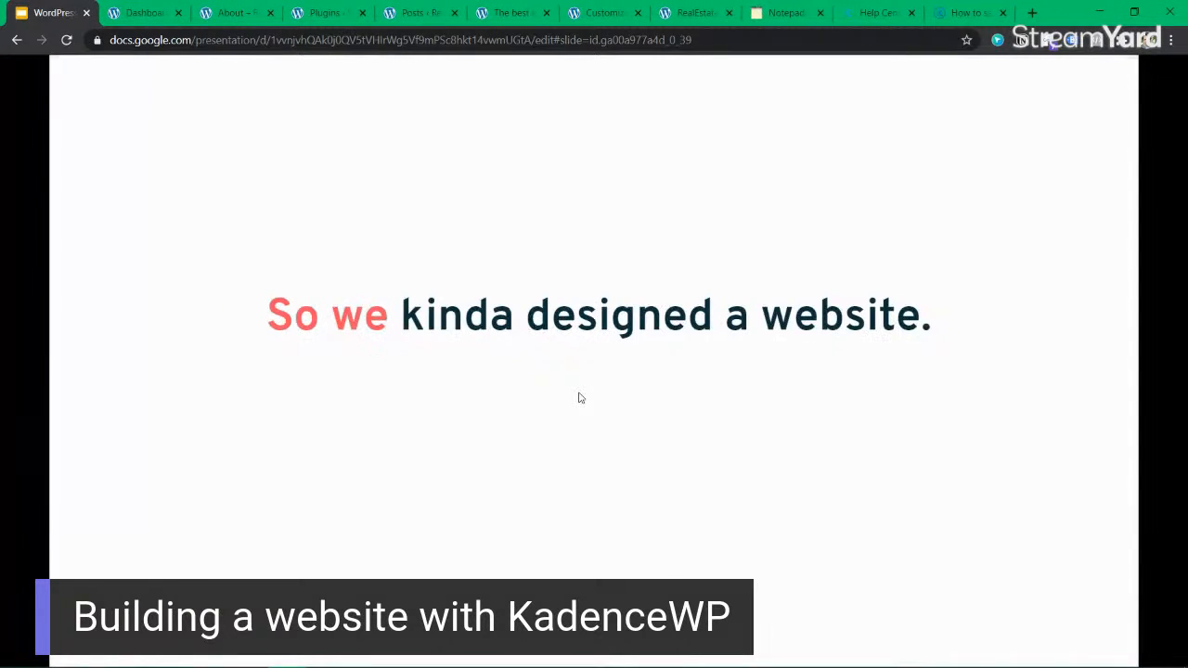
key(Right)
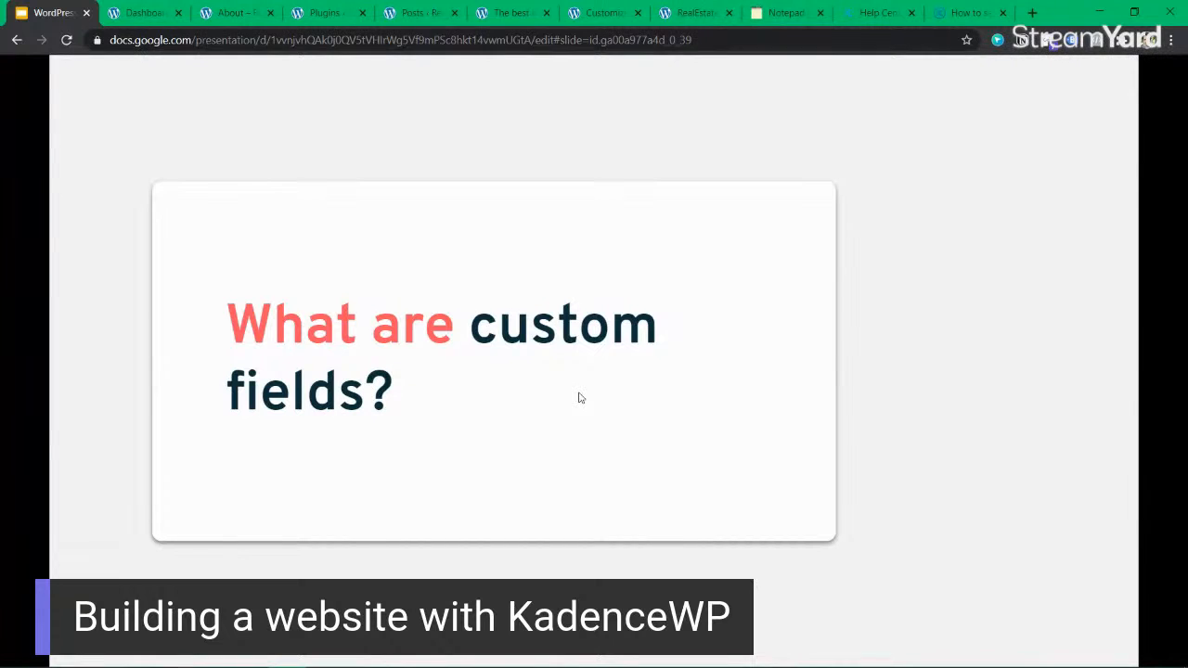
Open the Add Plugins page in a separate browser tab, search for "acf" and look through the listed plugins.
click(129, 13)
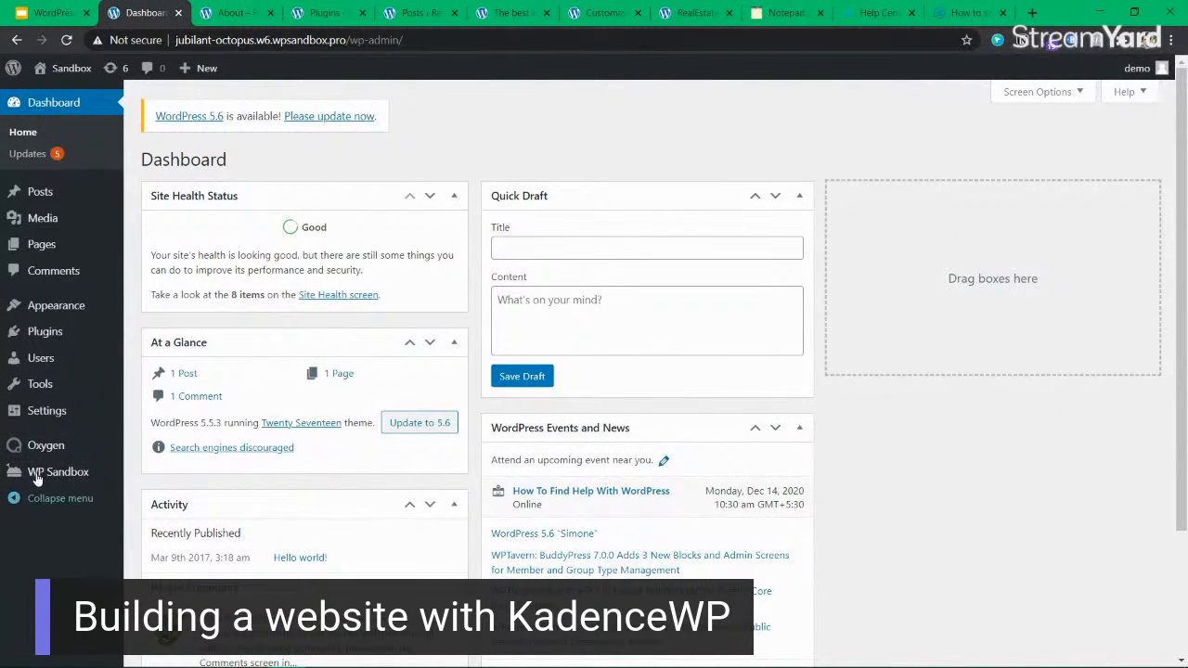
mouse_move(47, 452)
mouse_move(72, 342)
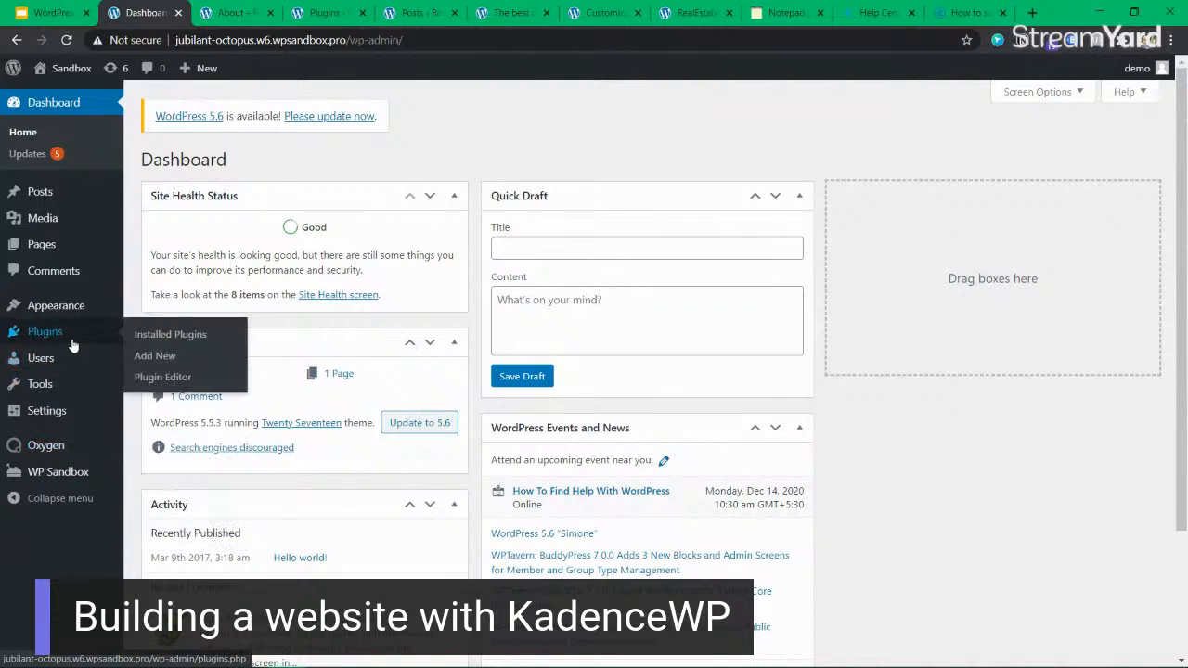
middle_click(185, 349)
click(228, 14)
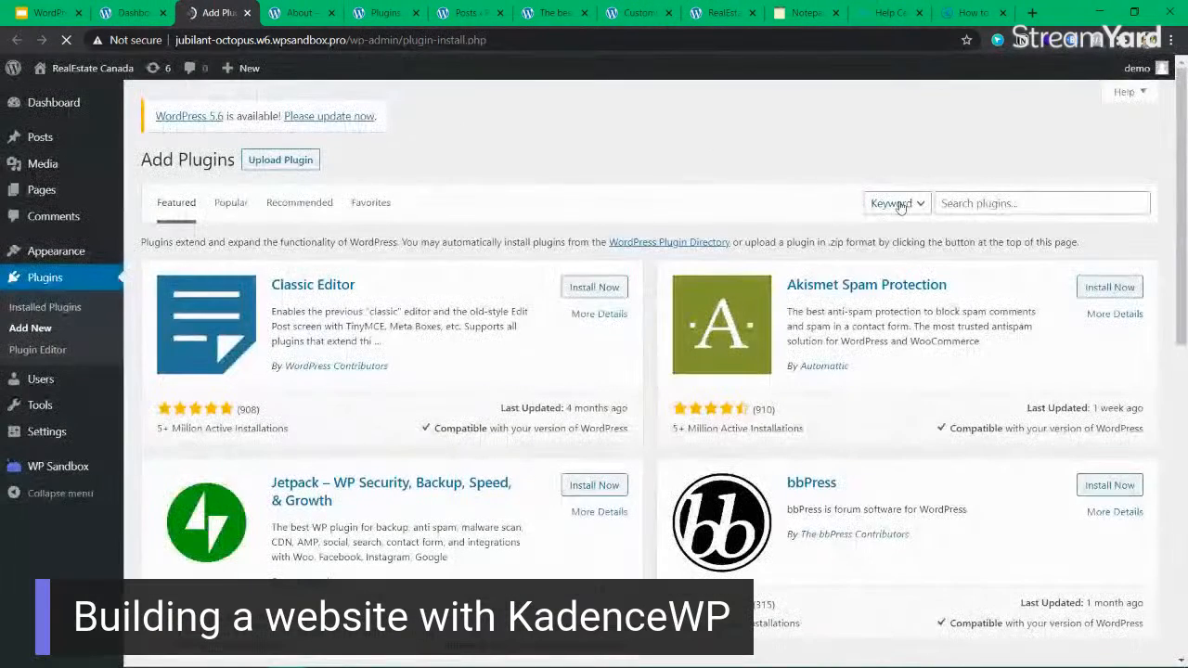
click(987, 201)
text(ad)
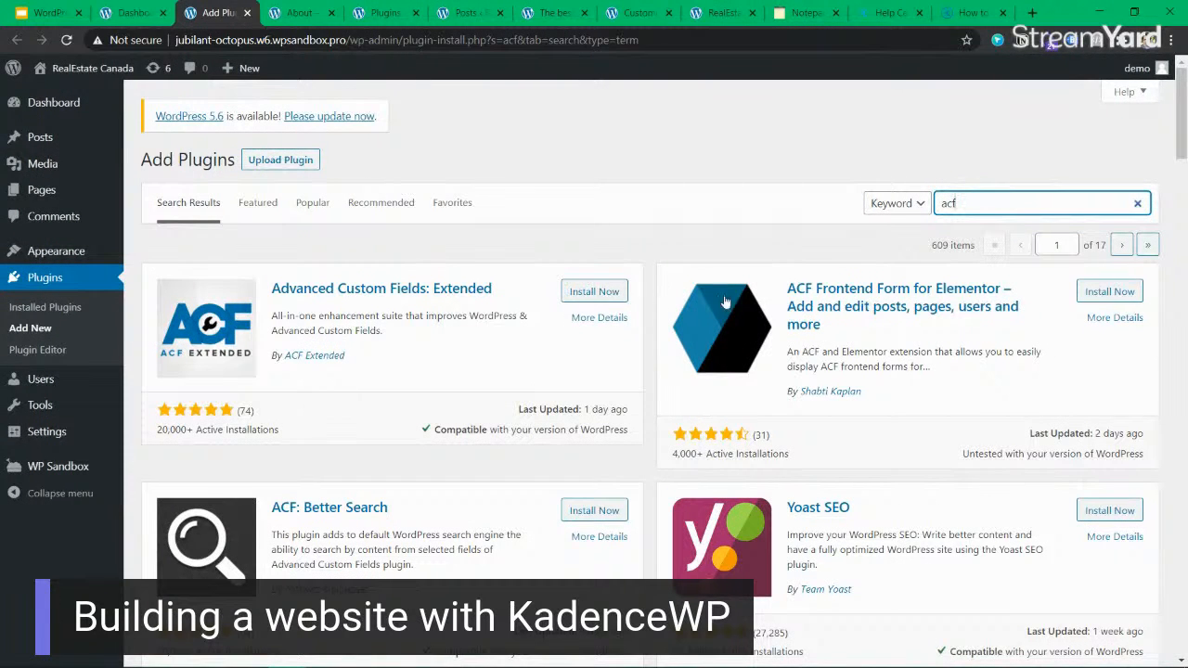
scroll(376, 475, down, 4)
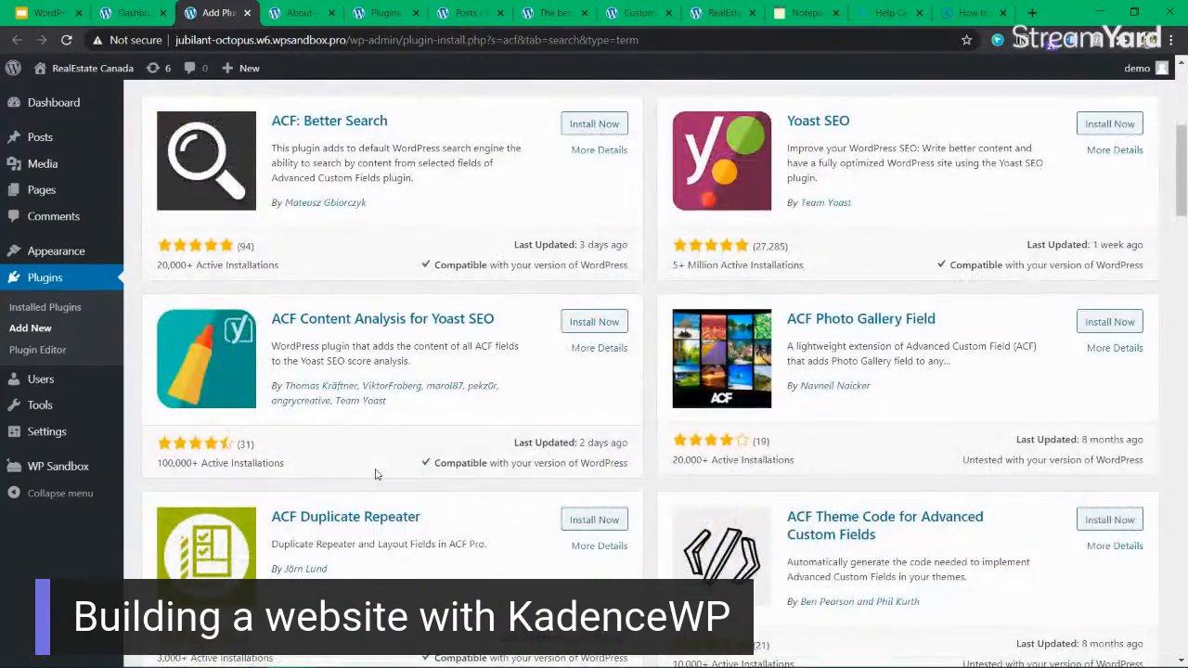
scroll(375, 474, down, 5)
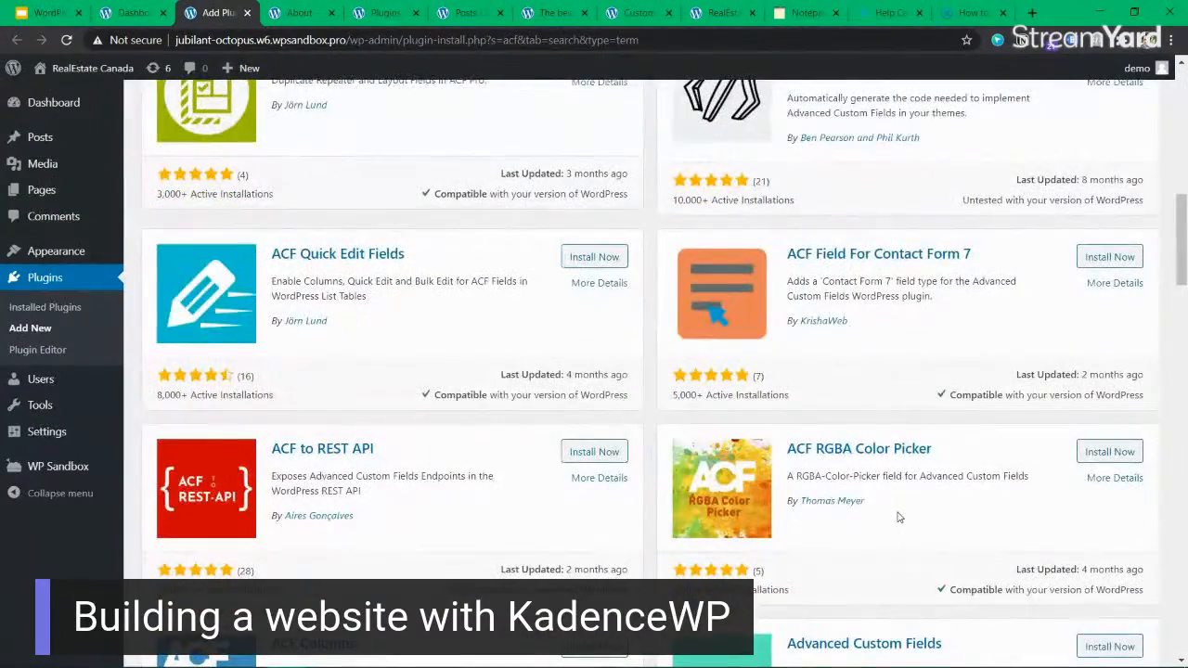
scroll(897, 517, up, 10)
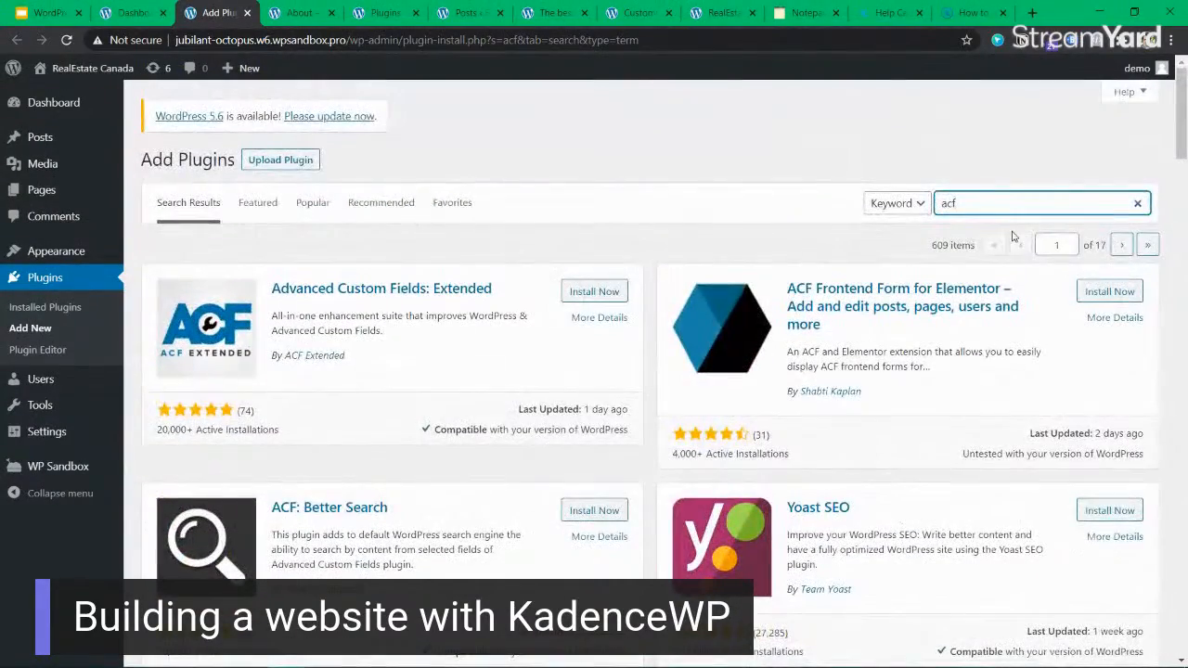
Search the plugin directory for "advanced custom fields" and install and activate the Advanced Custom Fields plugin.
double_click(1007, 204)
text(advanced custom fields)
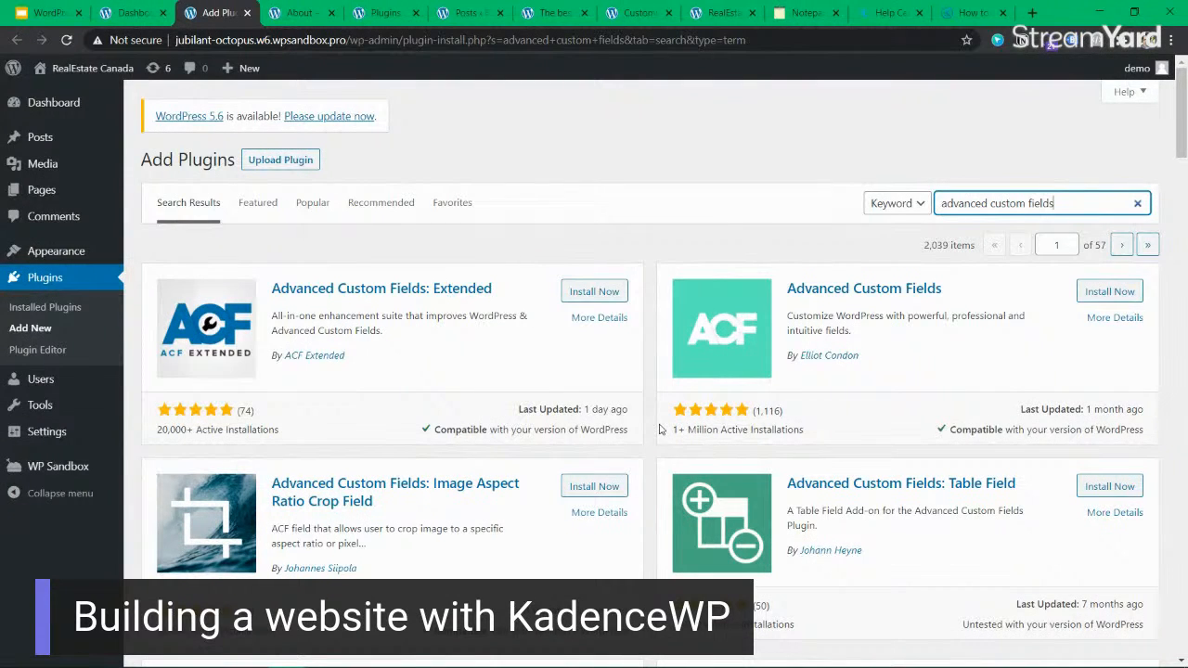
drag(672, 435, 726, 429)
click(727, 429)
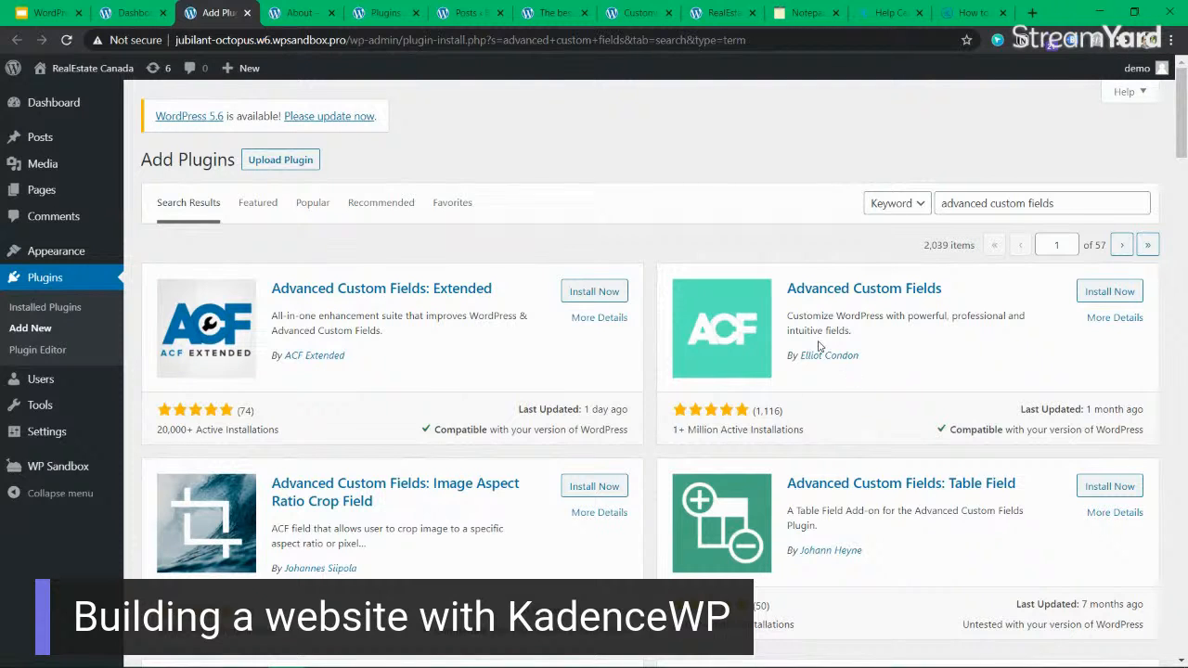
click(1111, 291)
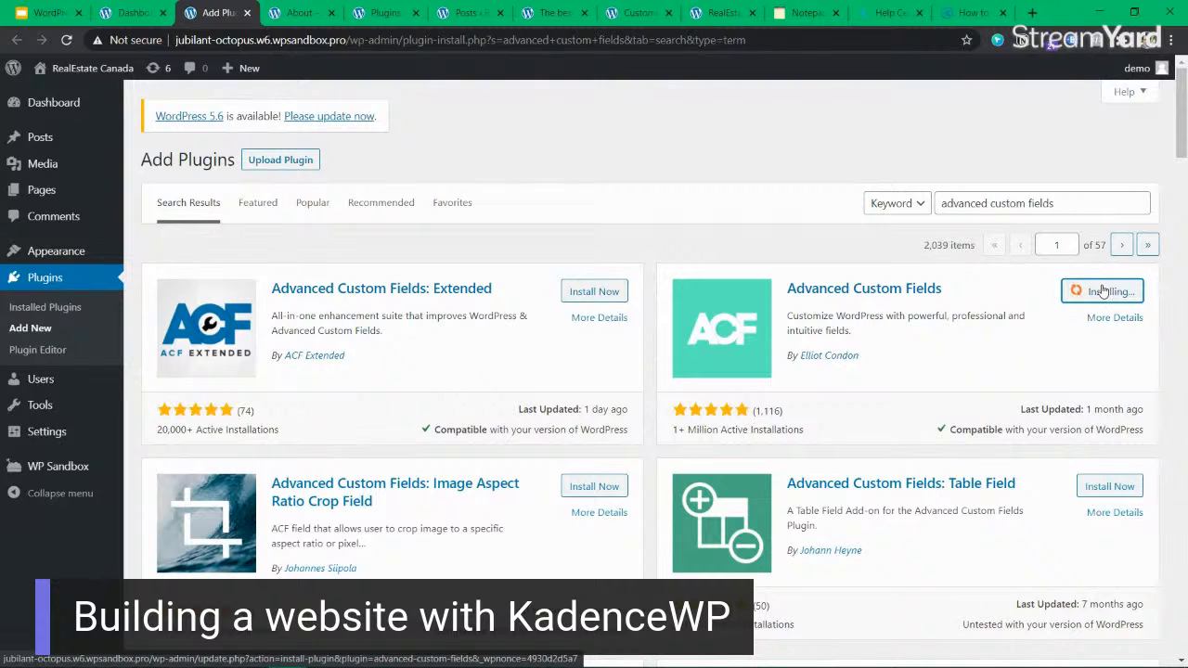
click(1117, 291)
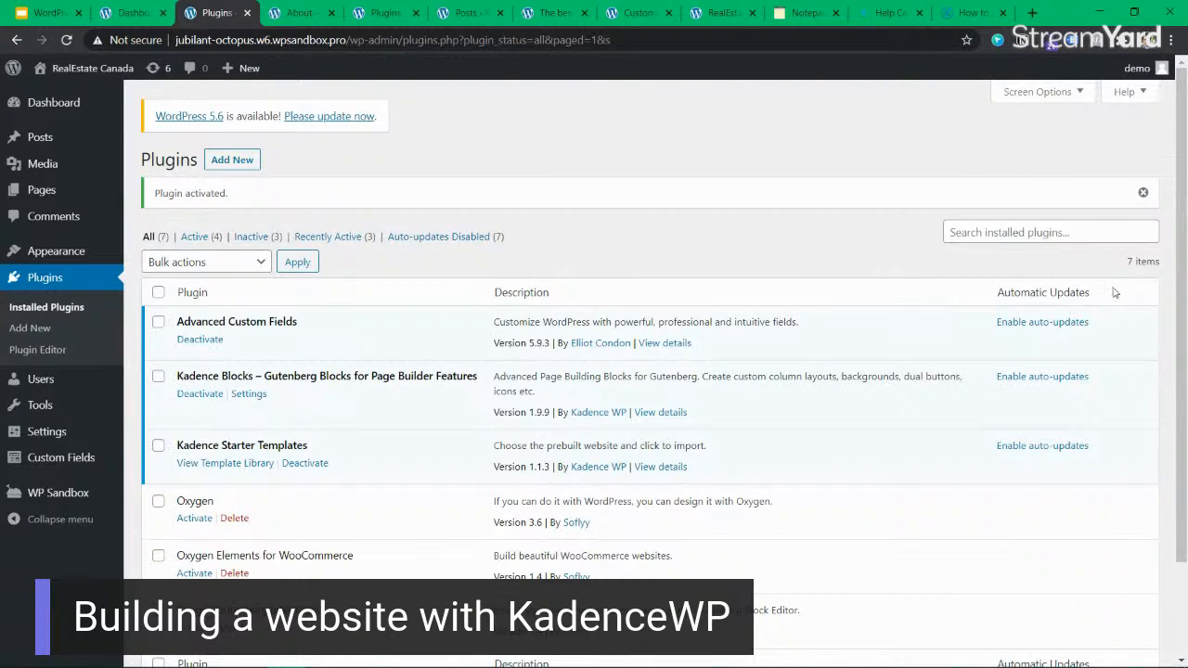
triple_click(239, 322)
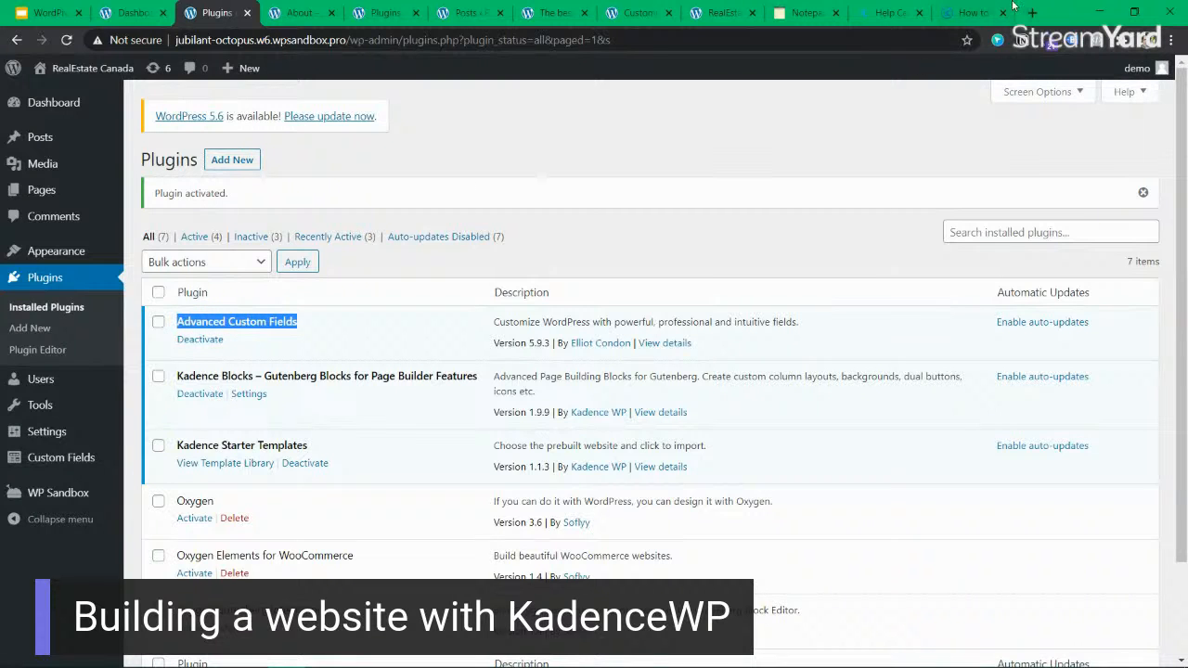
Show the Kadence Theme knowledge base article on Page/Post settings and its Search Knowledge Base field.
click(972, 12)
scroll(575, 331, up, 5)
scroll(575, 331, up, 2)
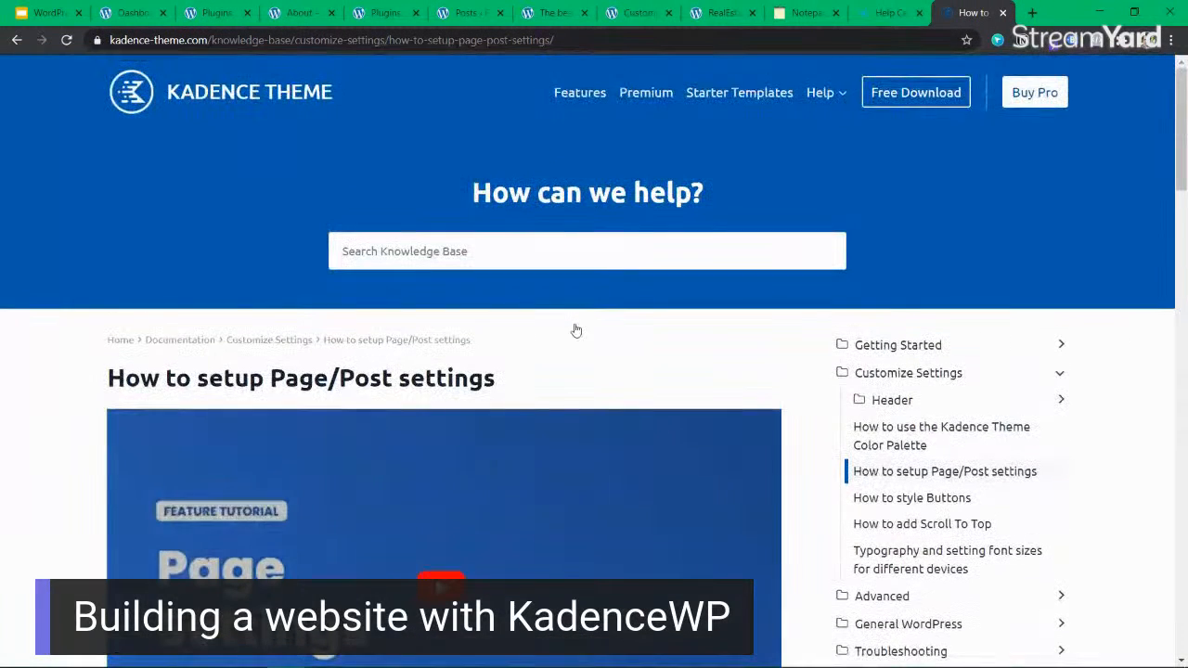
click(556, 257)
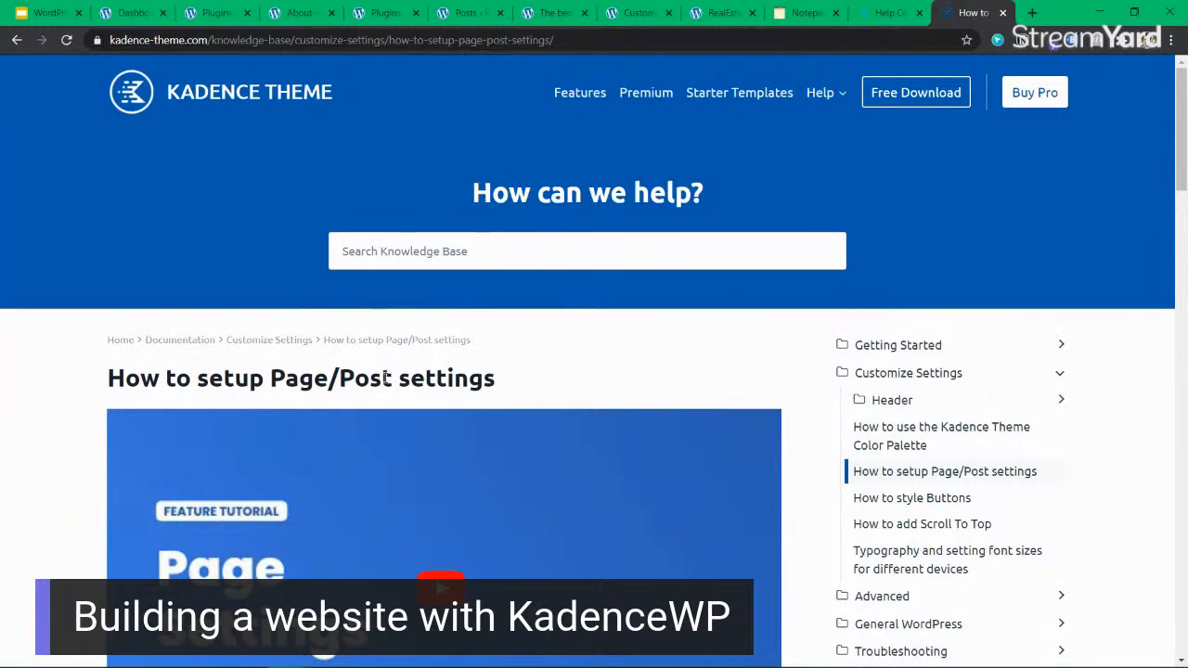
Open a new browser tab and enter facebook.com/ as the address.
click(1032, 13)
text(facebook.com)
key(Tab)
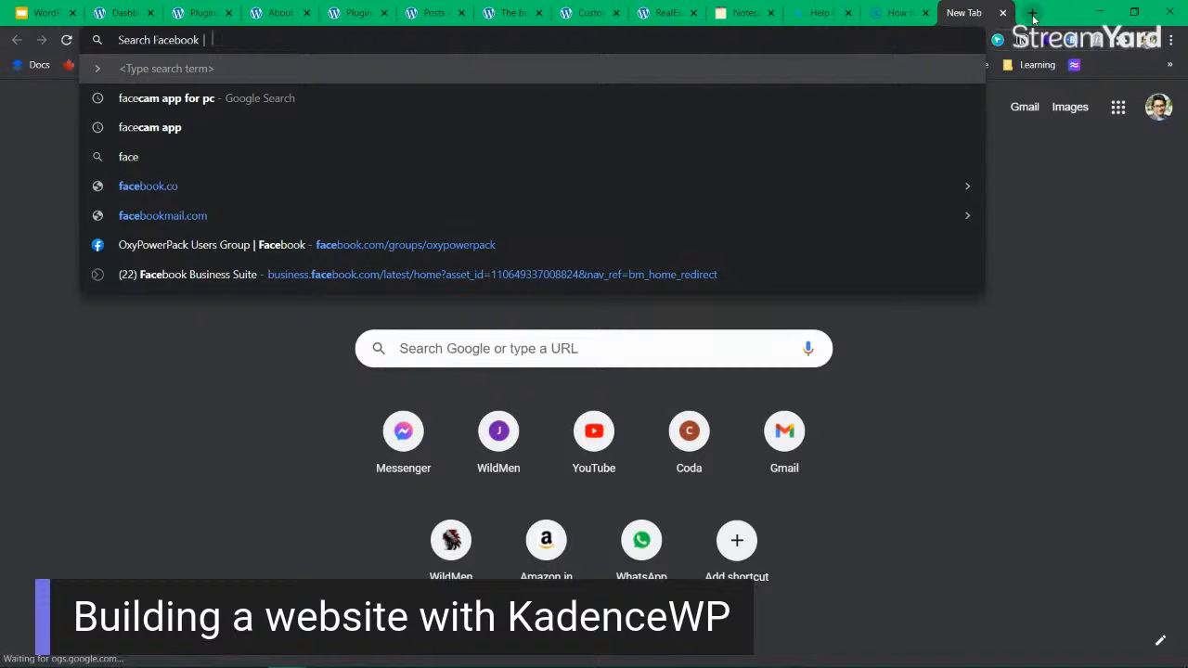
key(Escape)
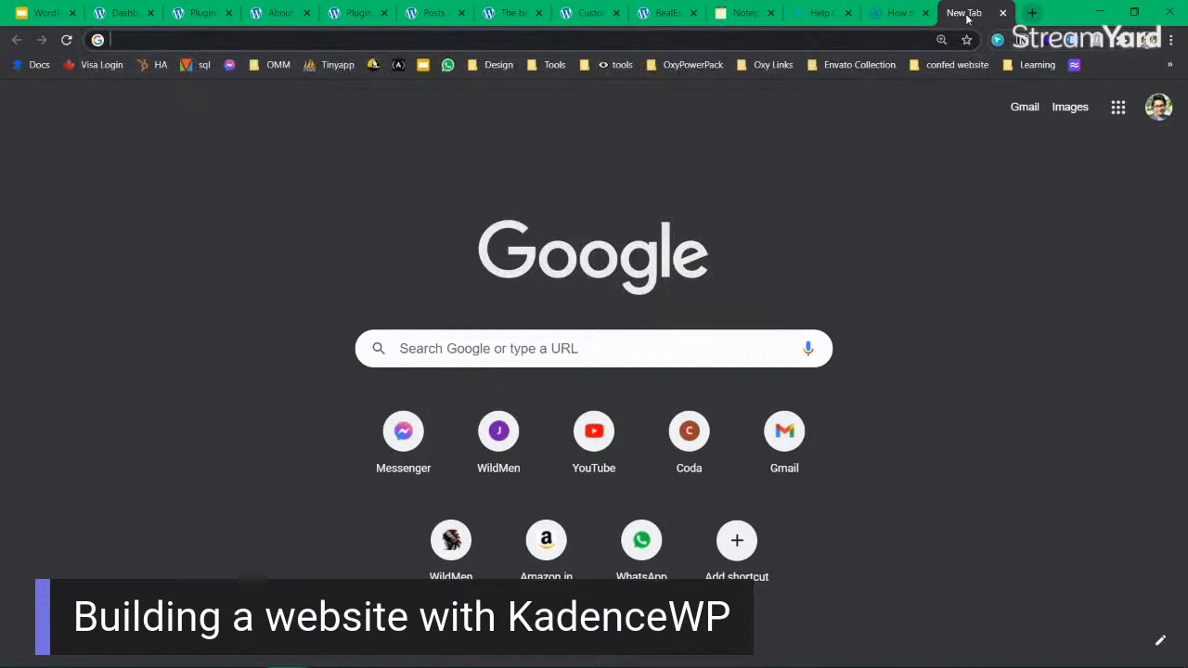
click(492, 43)
text(facebook.com)
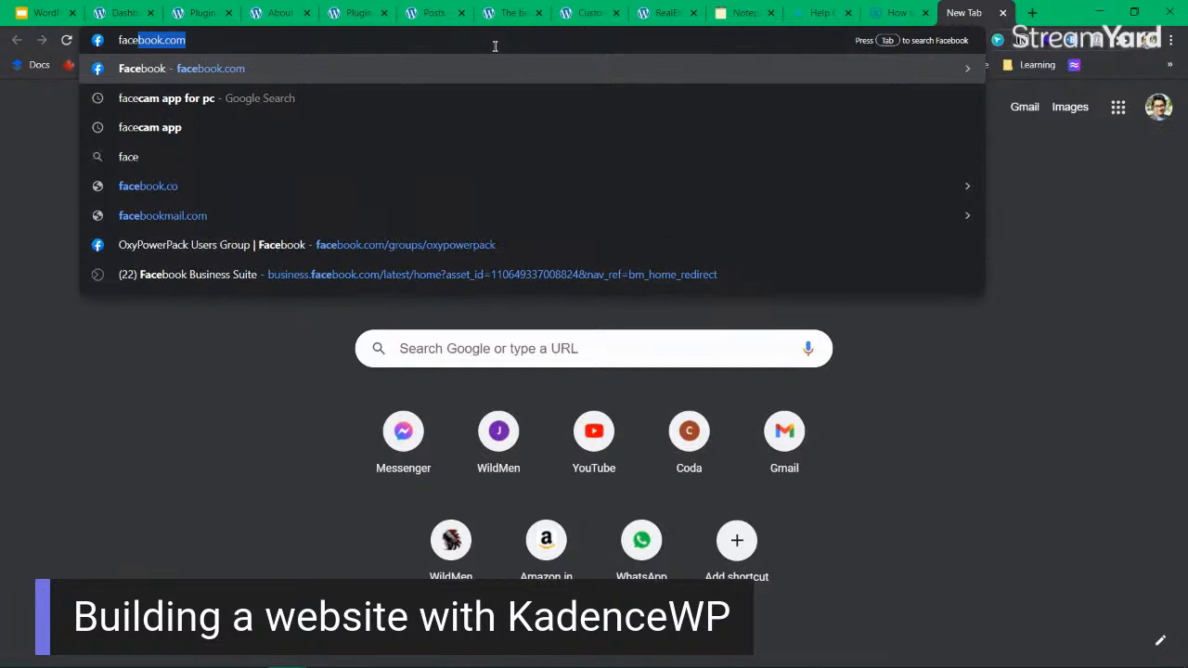
text(/)
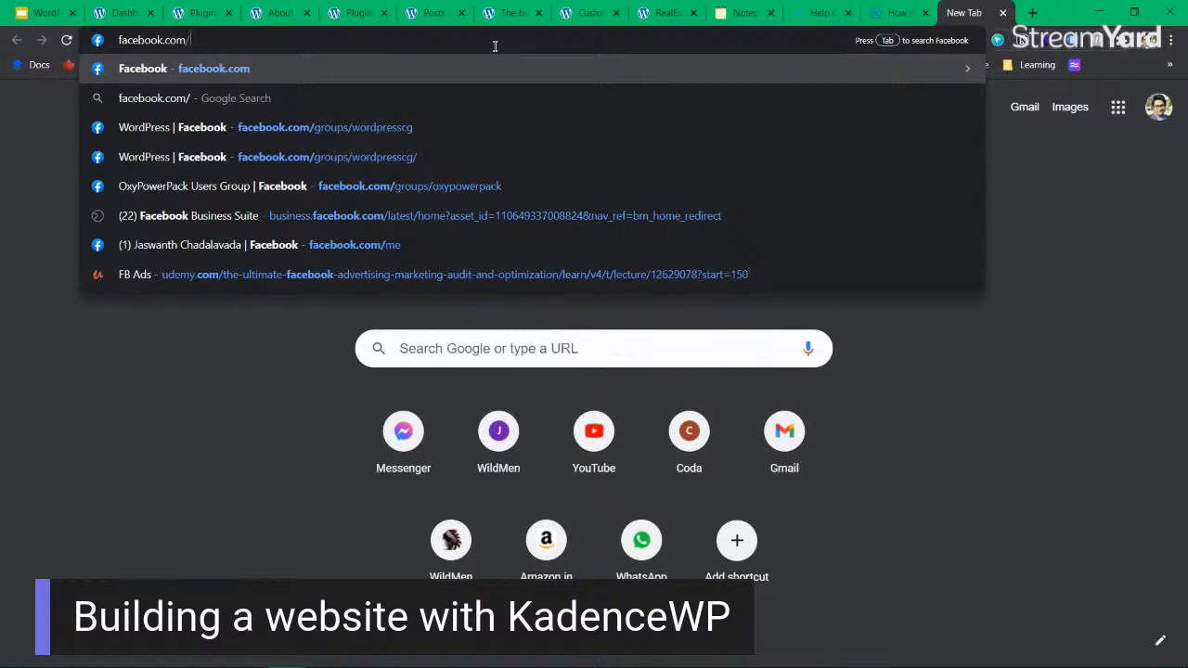
text(kan)
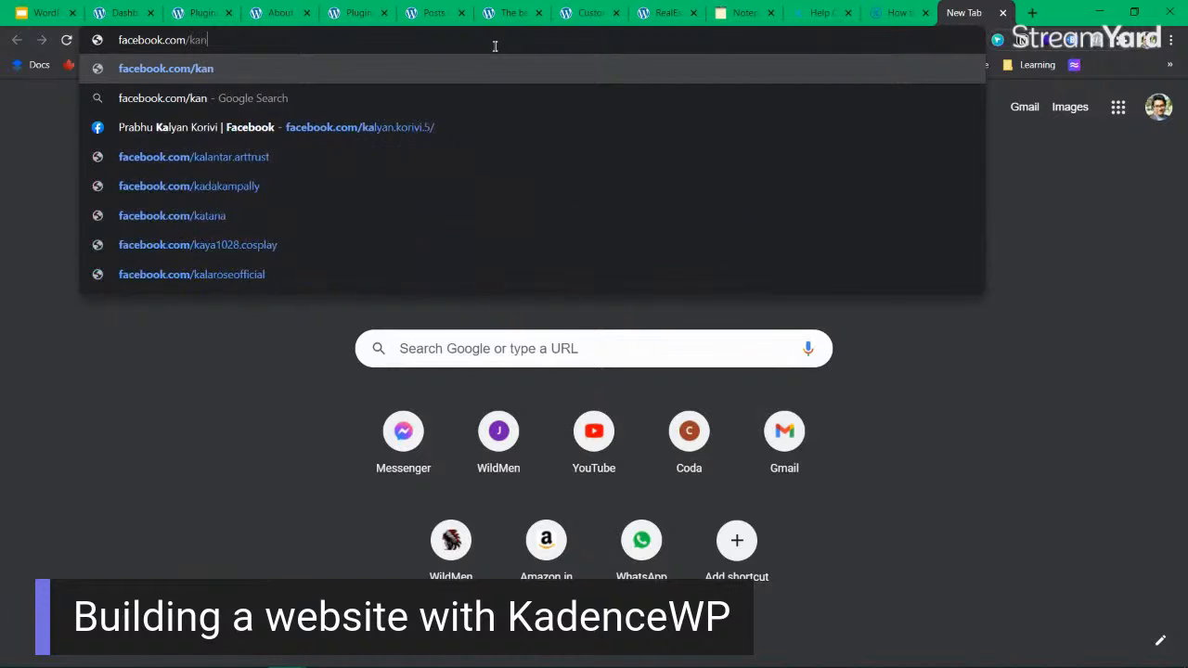
key(BackSpace)
key(BackSpace)
key(BackSpace)
text(web)
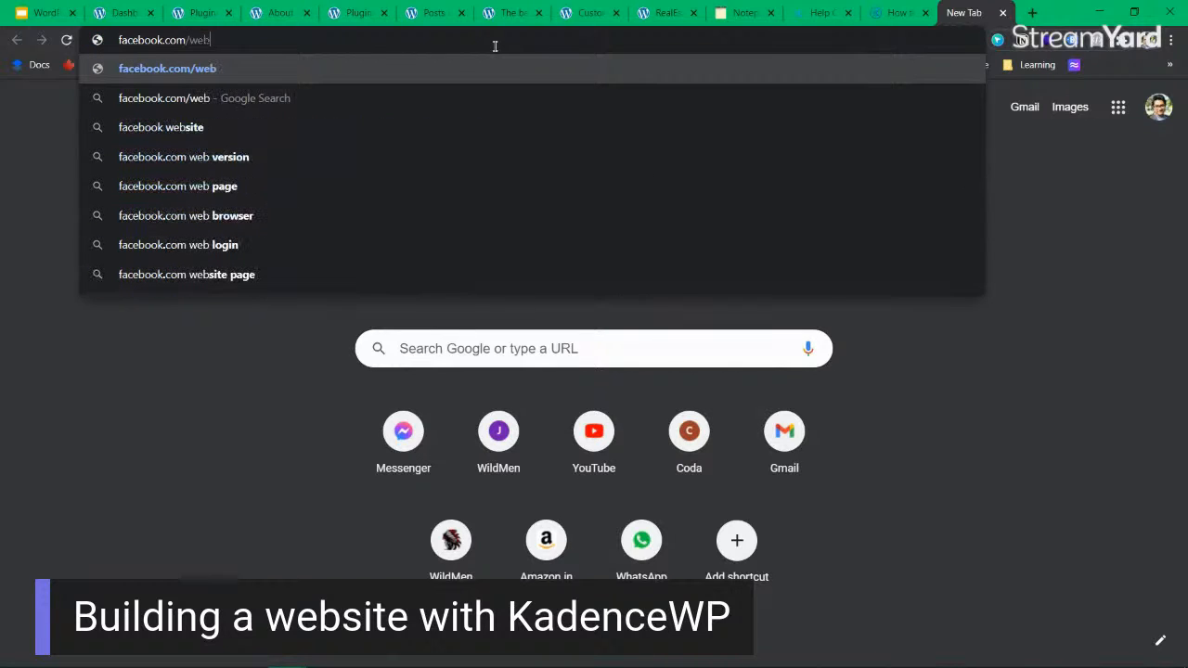
key(BackSpace)
key(BackSpace)
key(BackSpace)
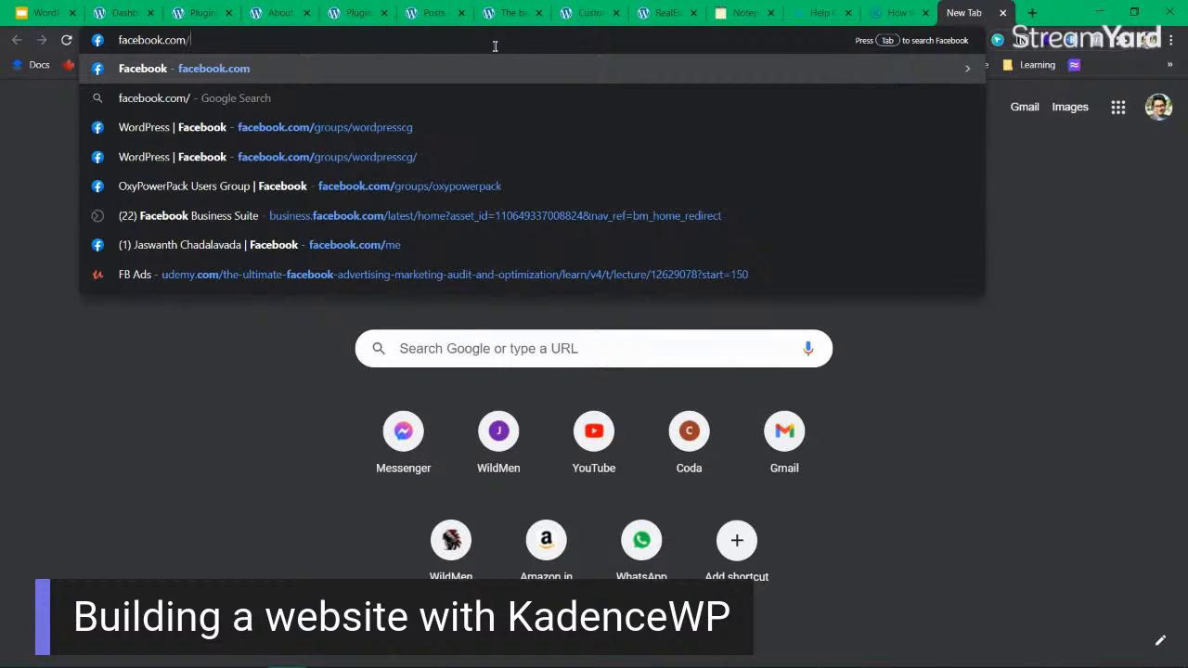
Load Facebook and search it for "kadence wp".
key(Return)
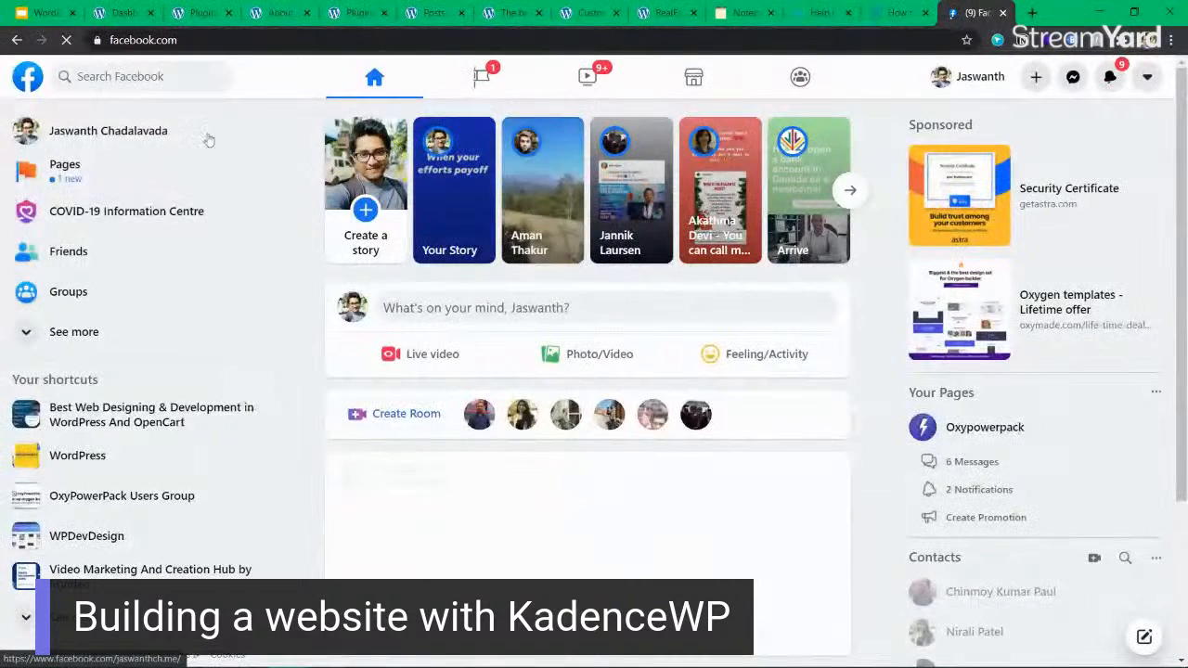
click(183, 77)
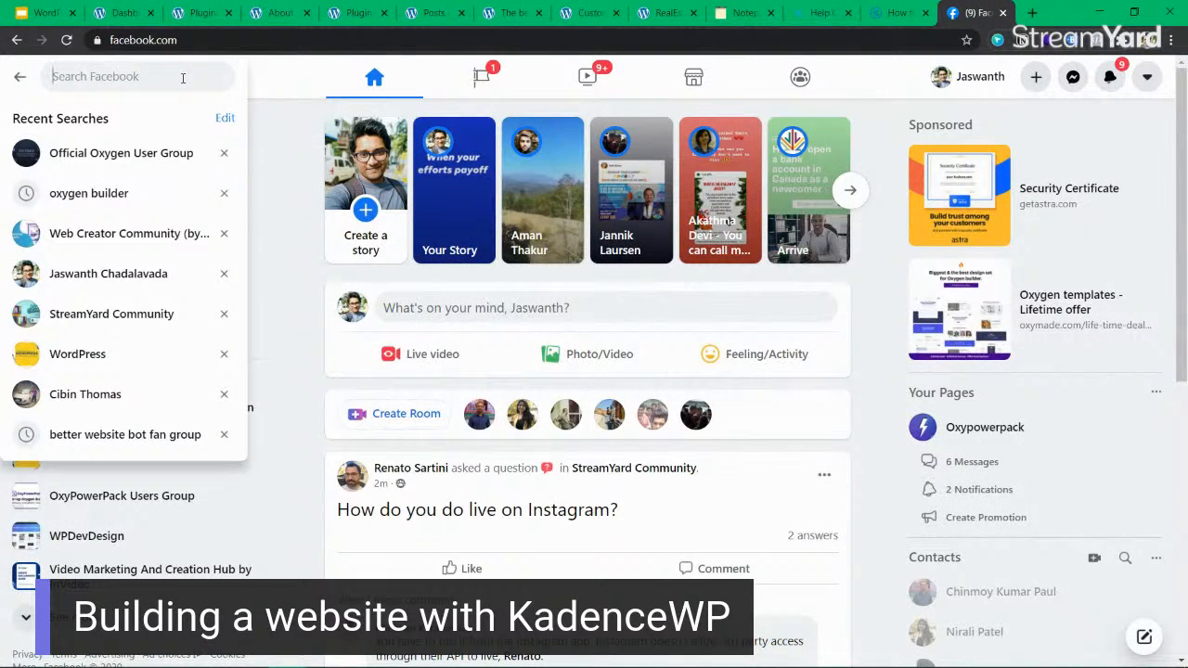
text(kadence)
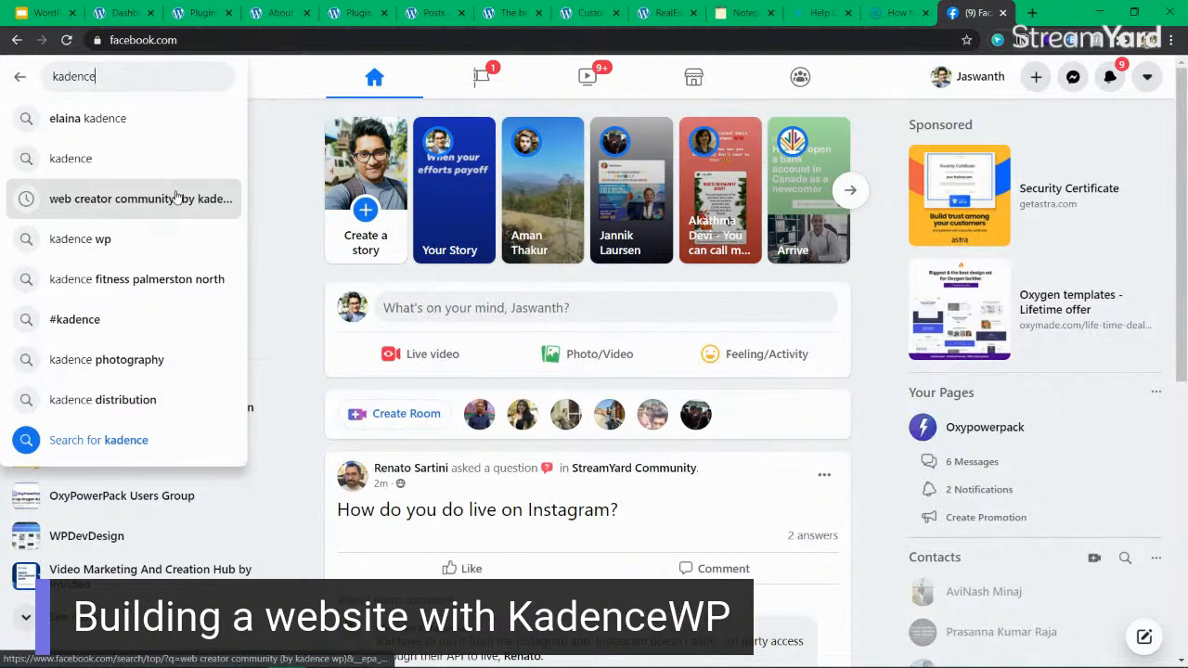
text(wp)
key(Return)
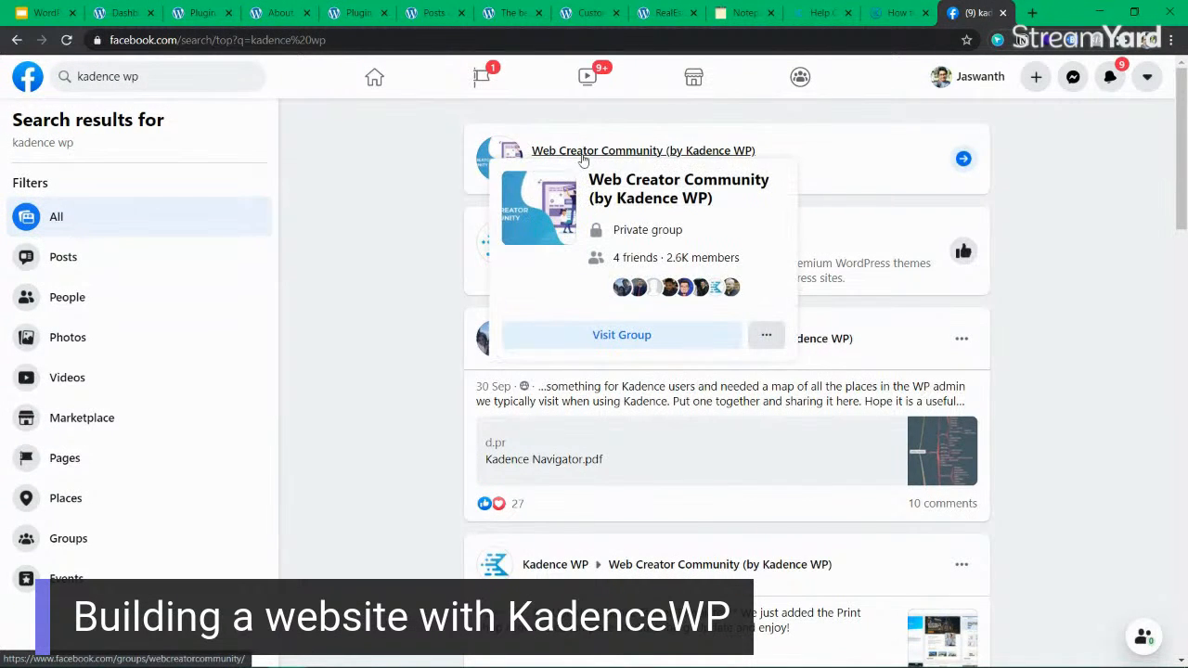
Open the Web Creator Community (by Kadence WP) group and examine a recent member question in its feed.
mouse_move(620, 154)
click(729, 151)
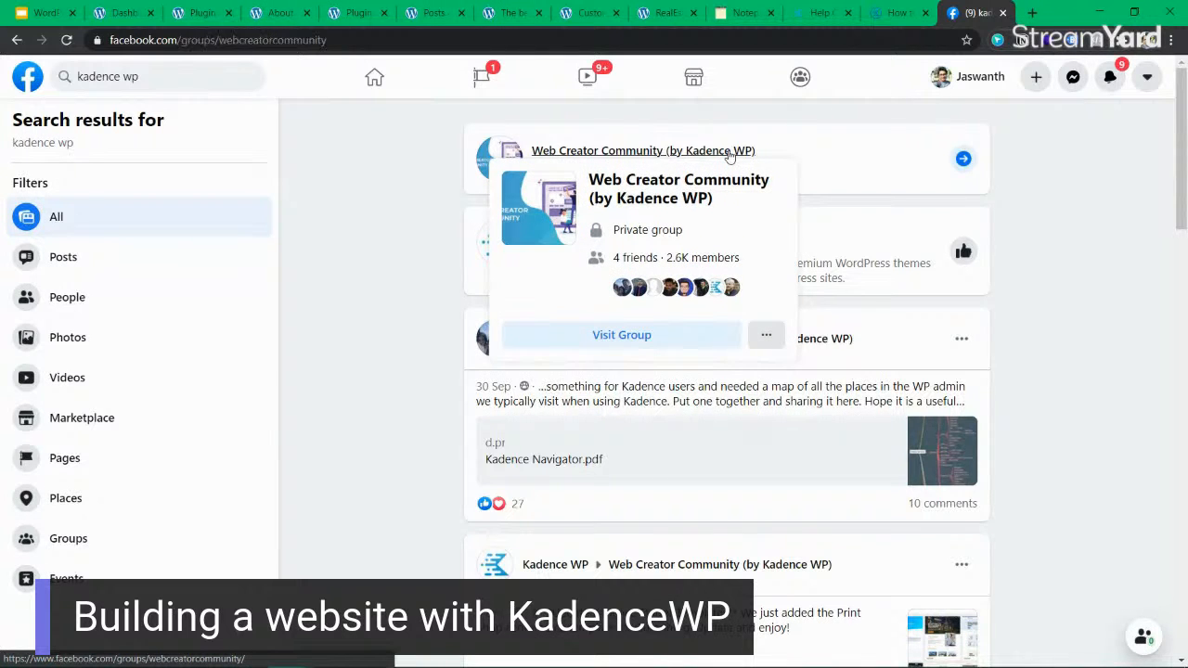
scroll(372, 372, down, 3)
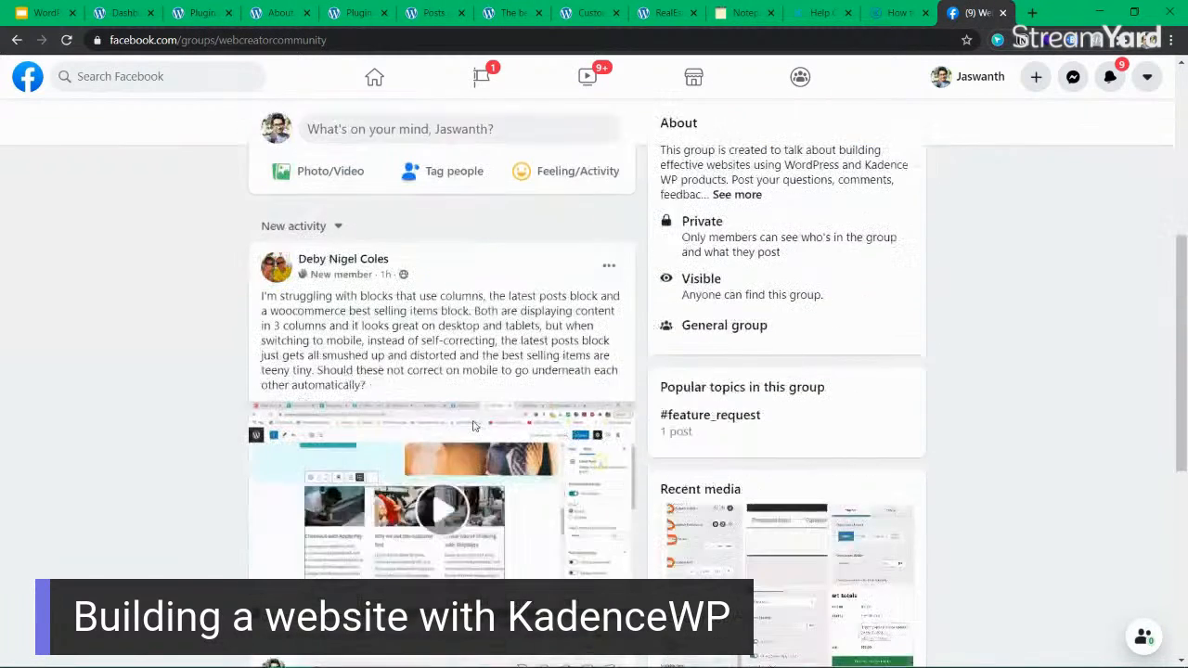
drag(472, 295, 483, 382)
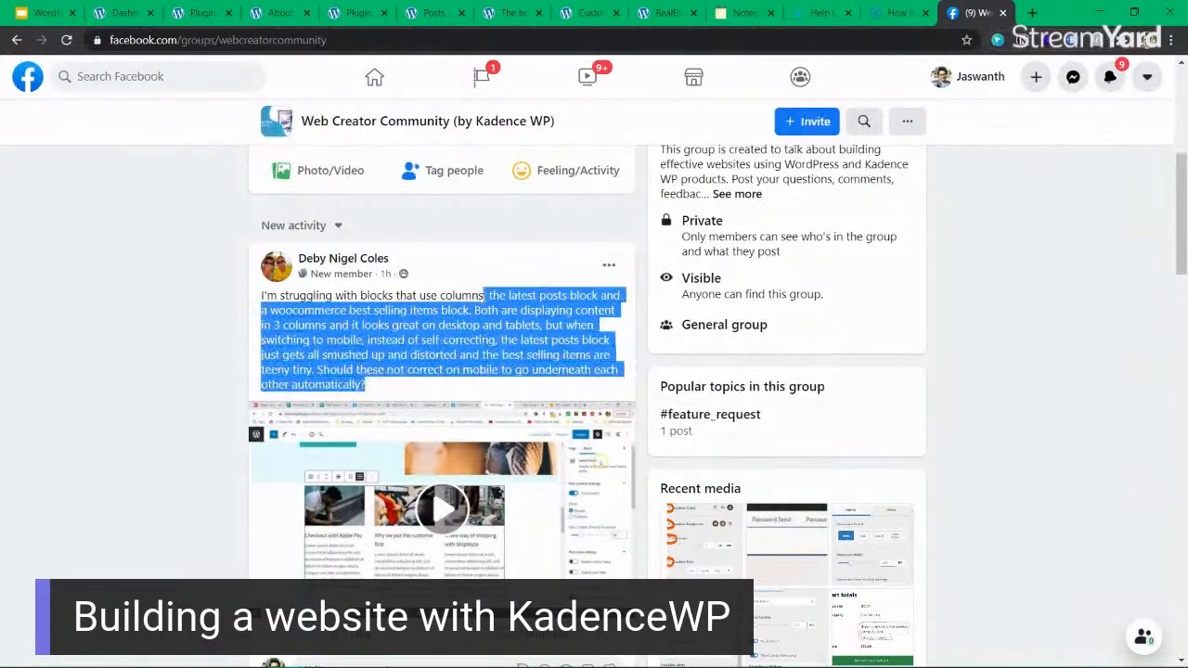
Search the Web Creator Community group for "header" and look through the matching posts.
scroll(482, 371, up, 3)
click(864, 299)
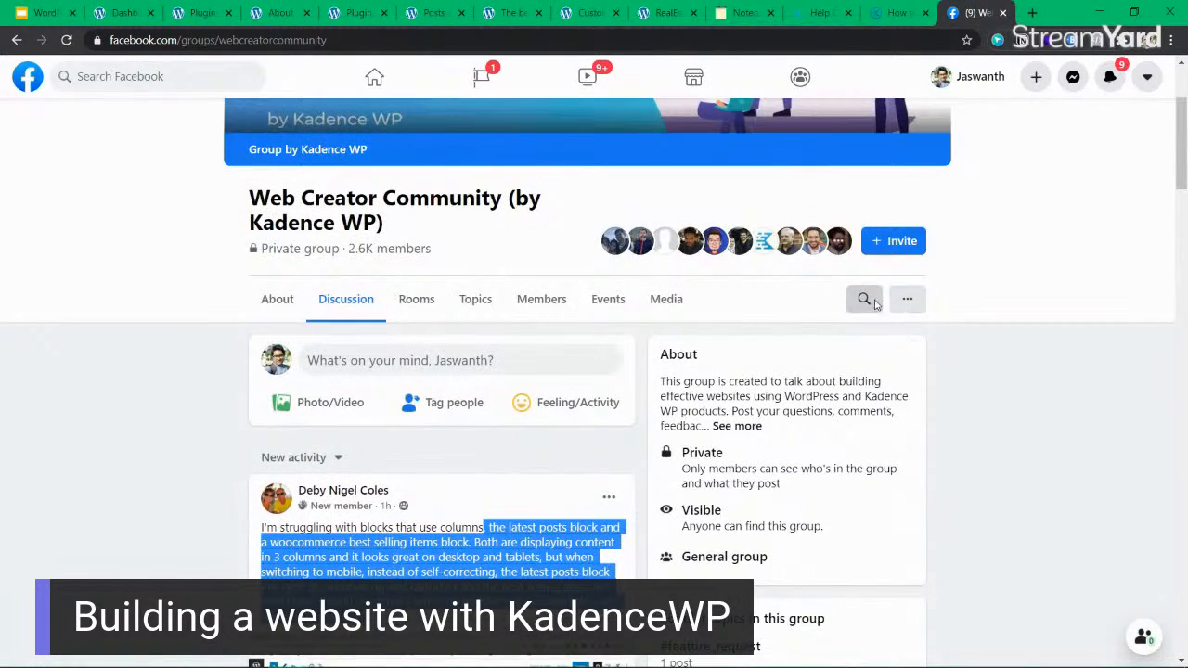
text(header)
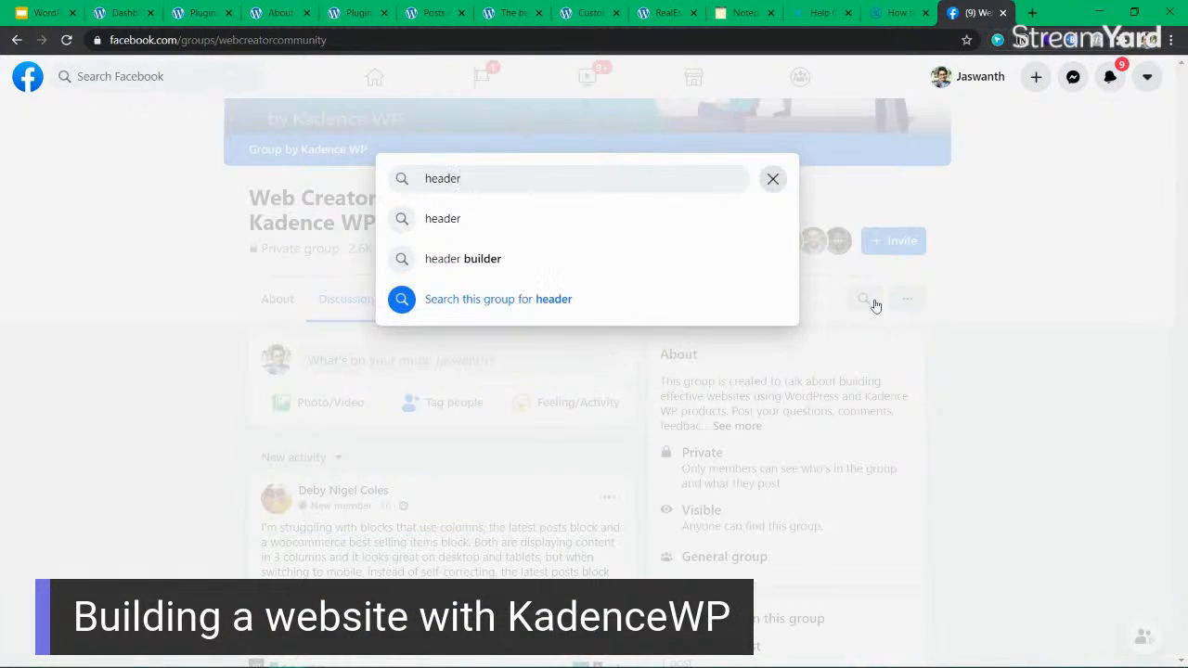
key(Return)
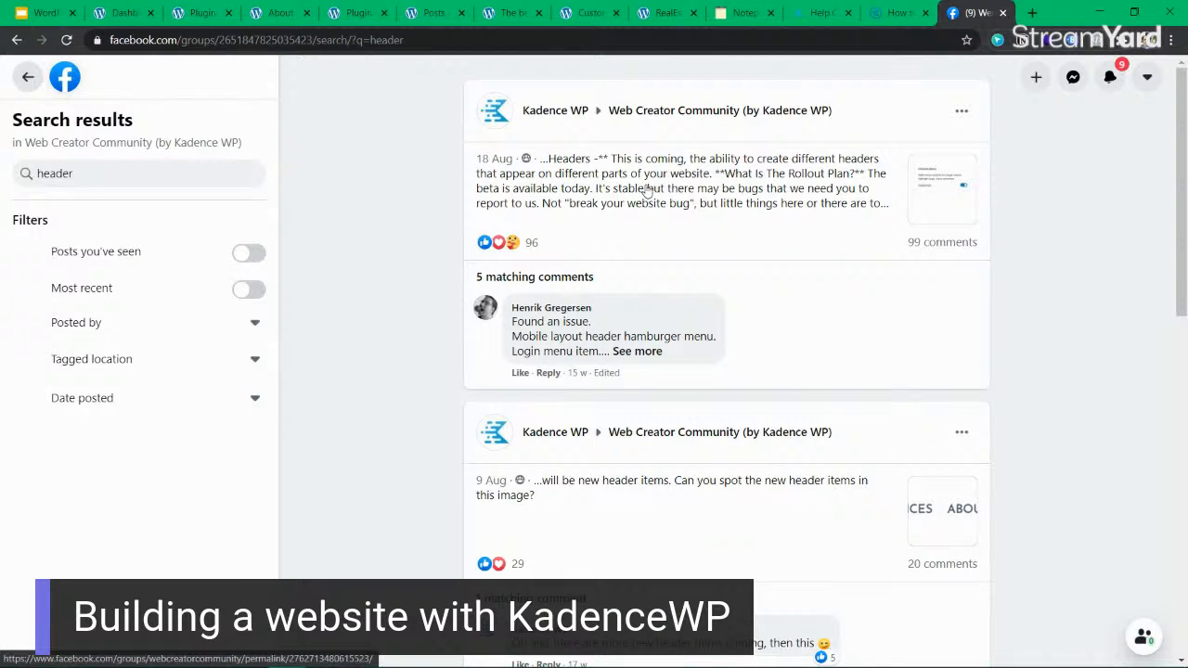
scroll(661, 452, down, 4)
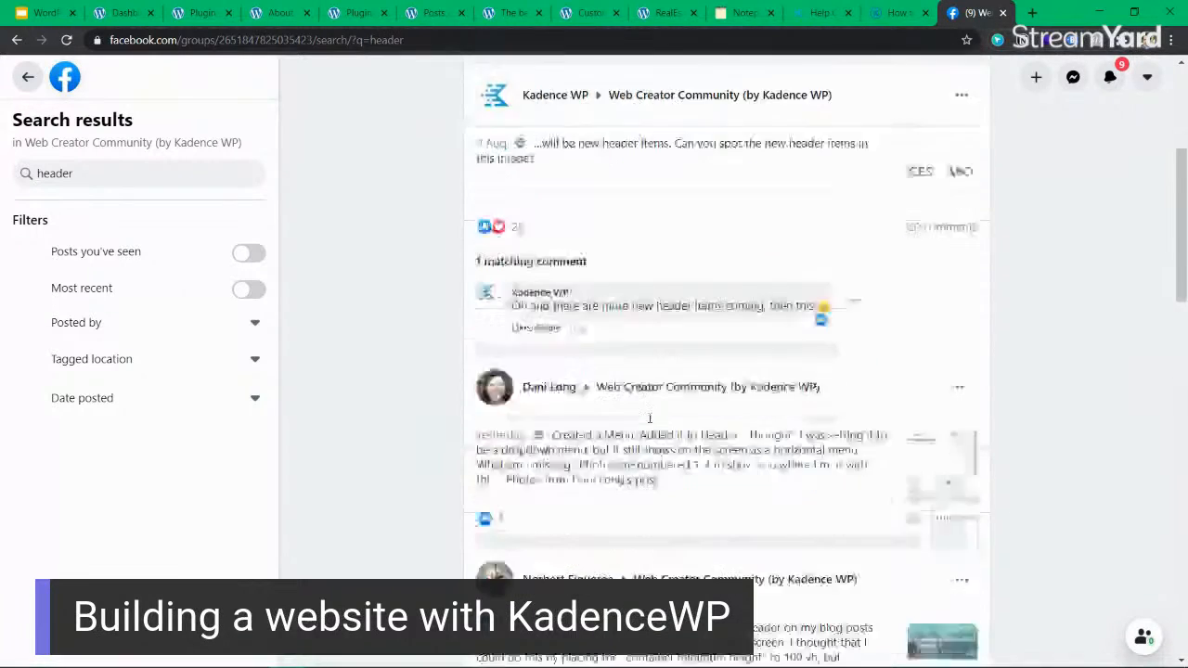
scroll(650, 419, down, 1)
scroll(689, 354, up, 4)
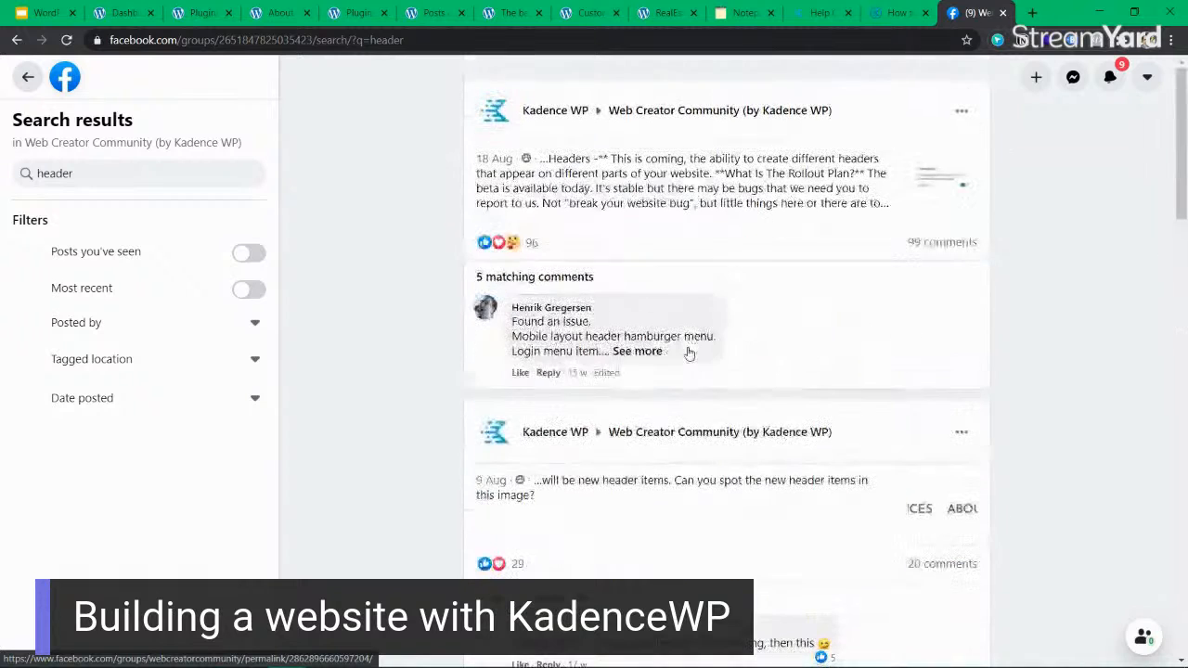
Search the group for "custom fields" instead.
click(123, 163)
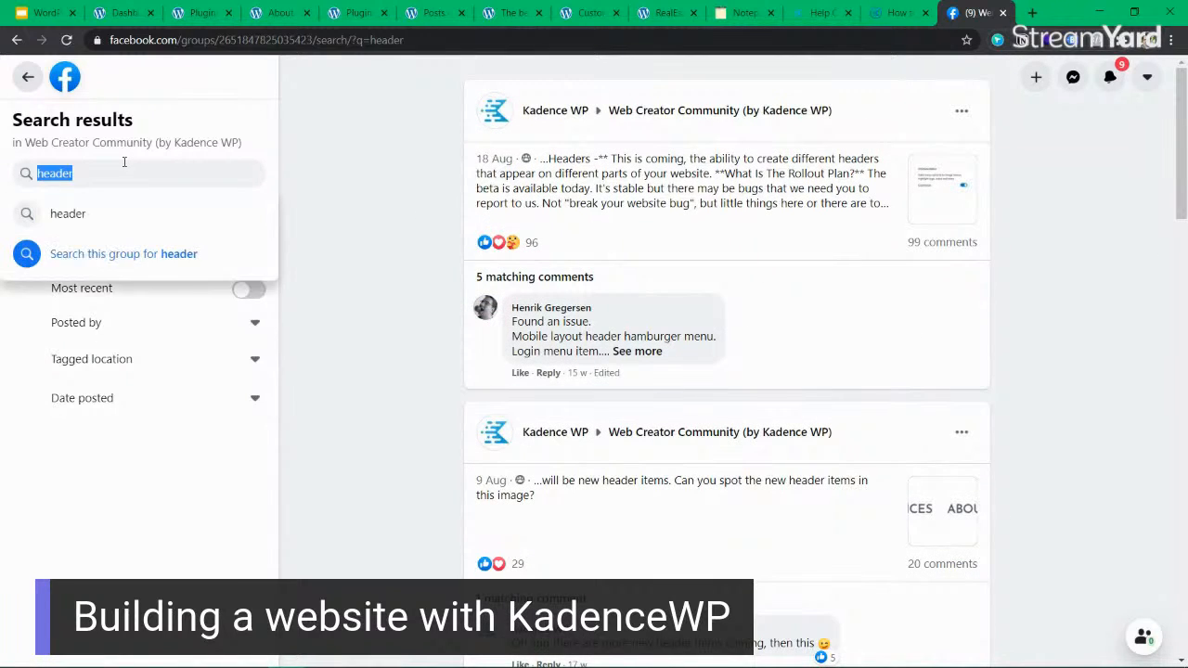
text(custom fields)
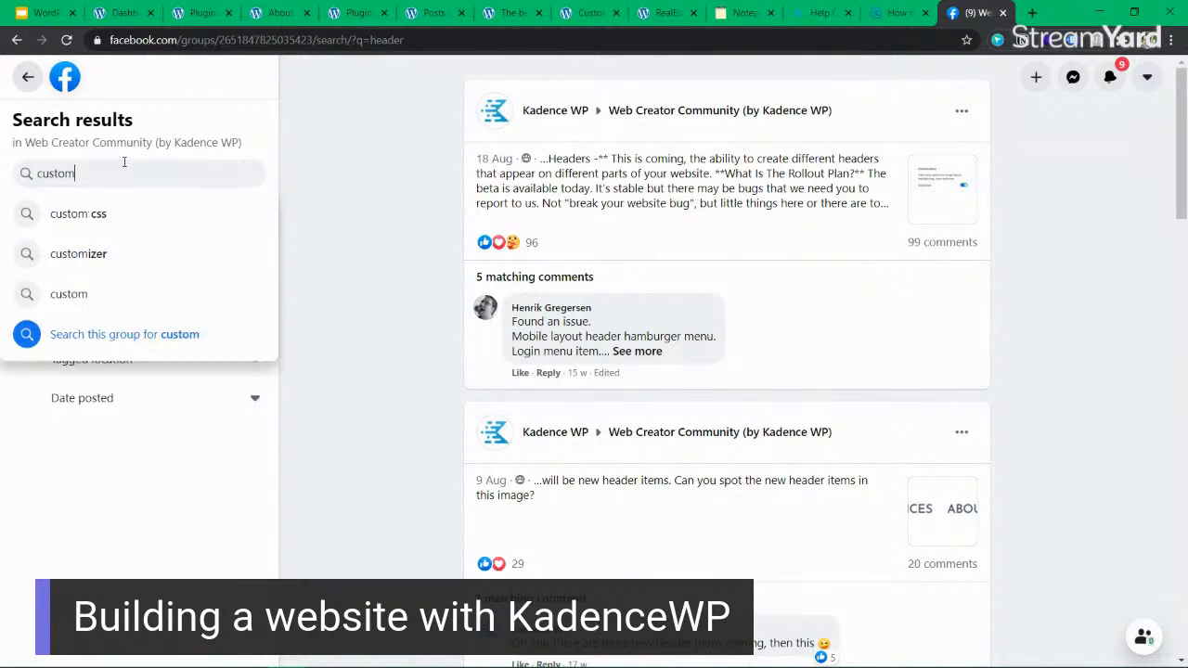
key(Return)
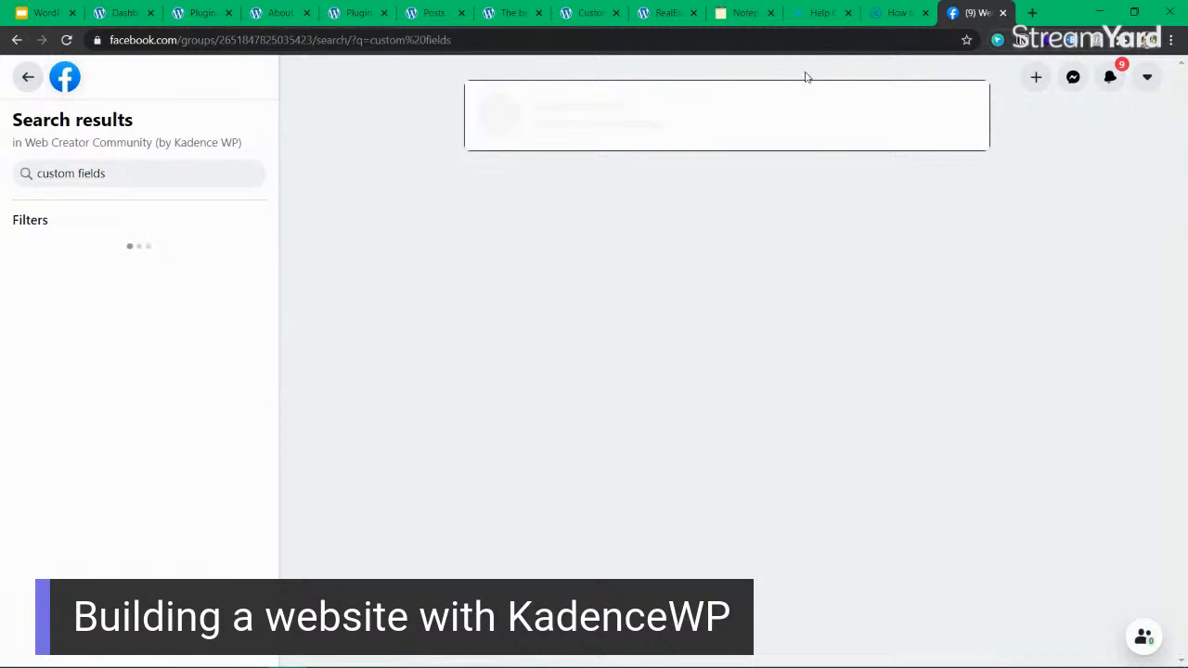
Return to the Kadence Theme knowledge base article and search the knowledge base for "custom fields".
click(898, 12)
click(453, 259)
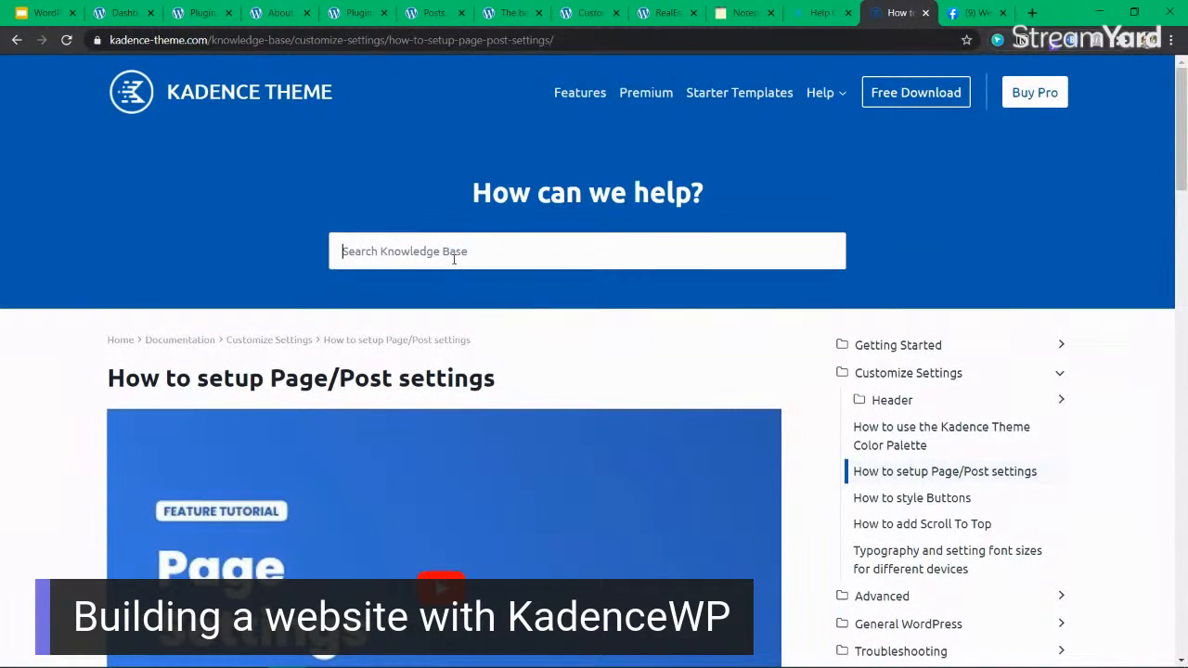
text(custom fields)
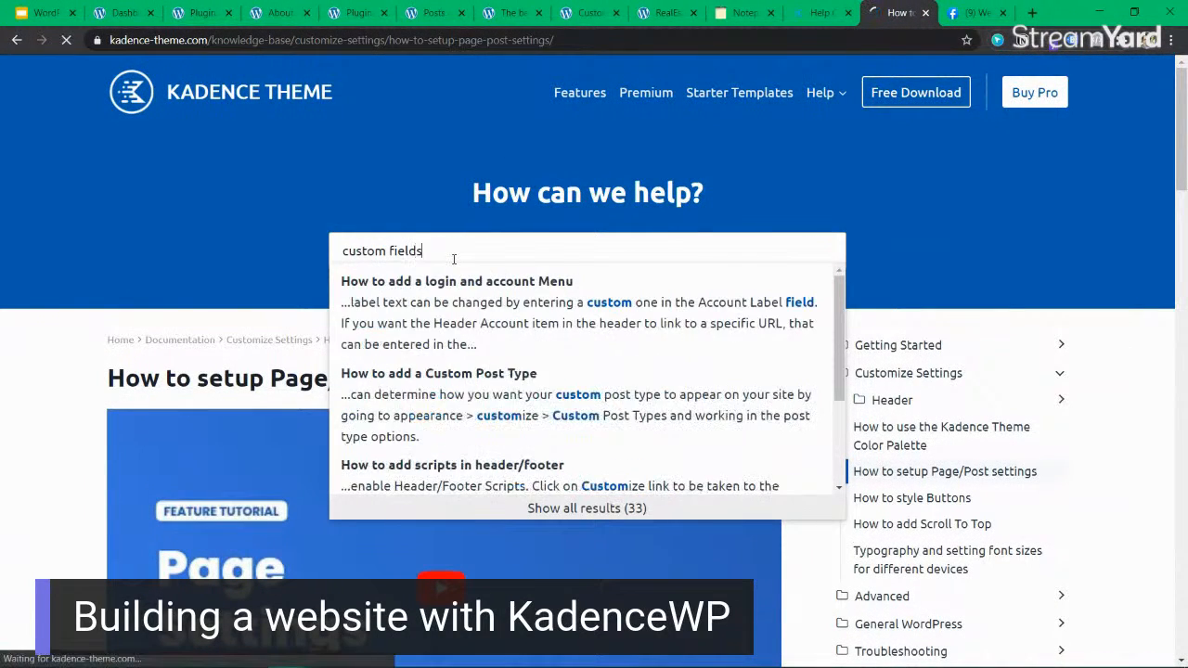
key(Return)
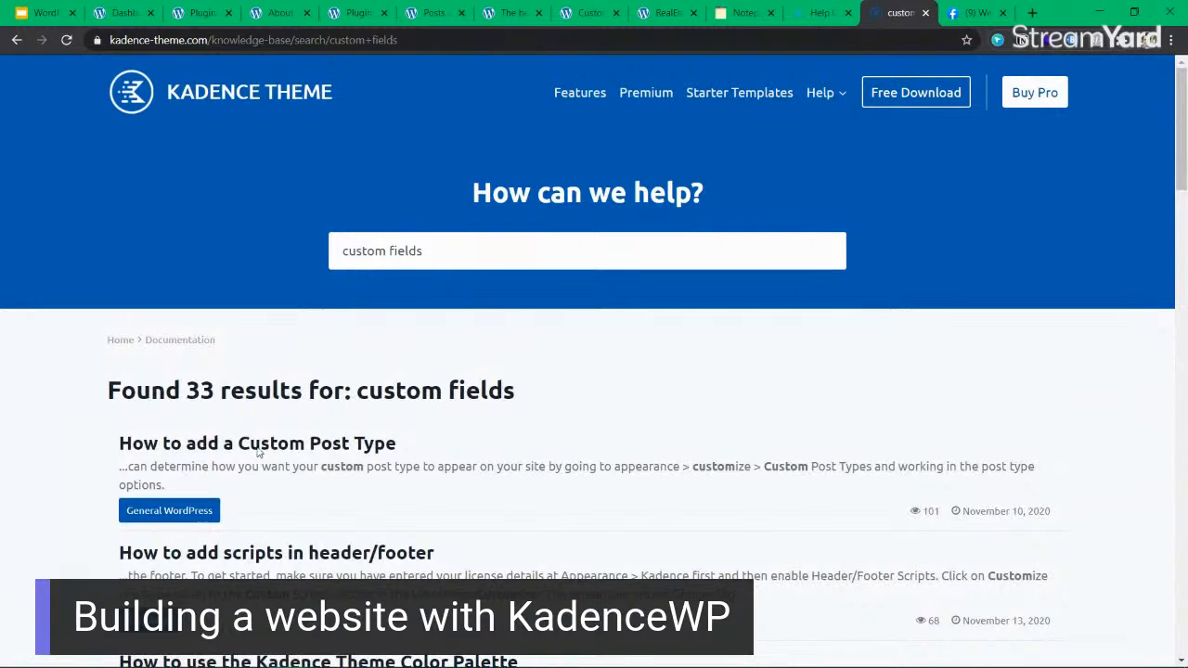
Open the "How to use Element Hooks" result in a separate browser tab.
scroll(345, 441, down, 3)
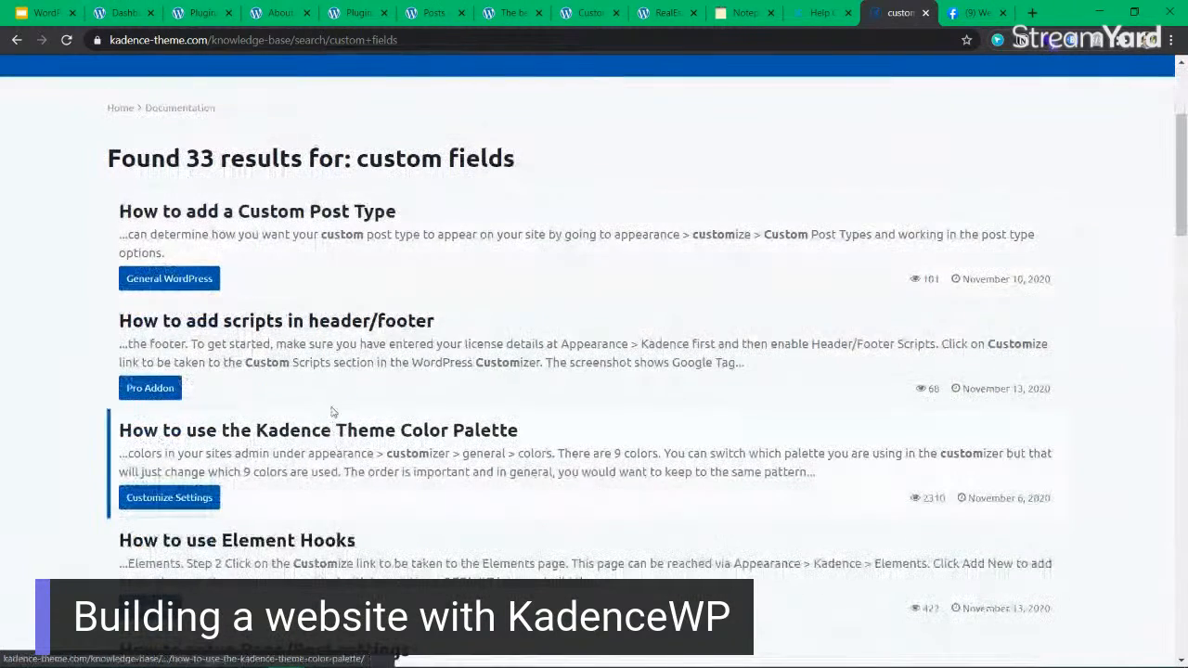
scroll(401, 321, down, 1)
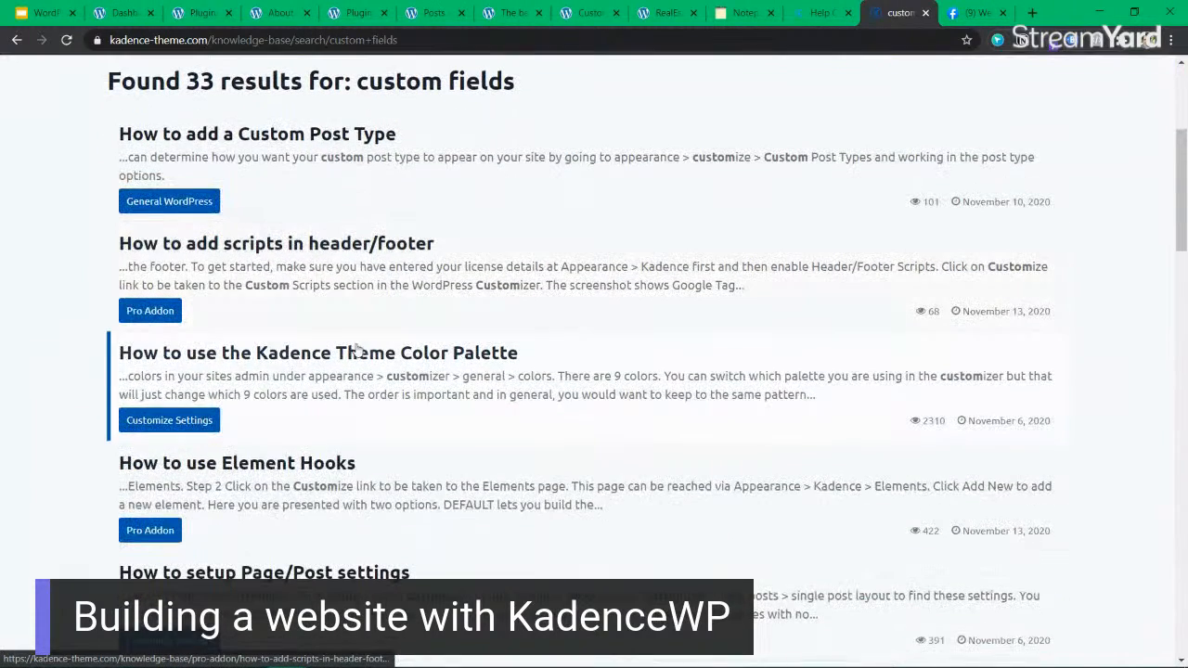
middle_click(265, 471)
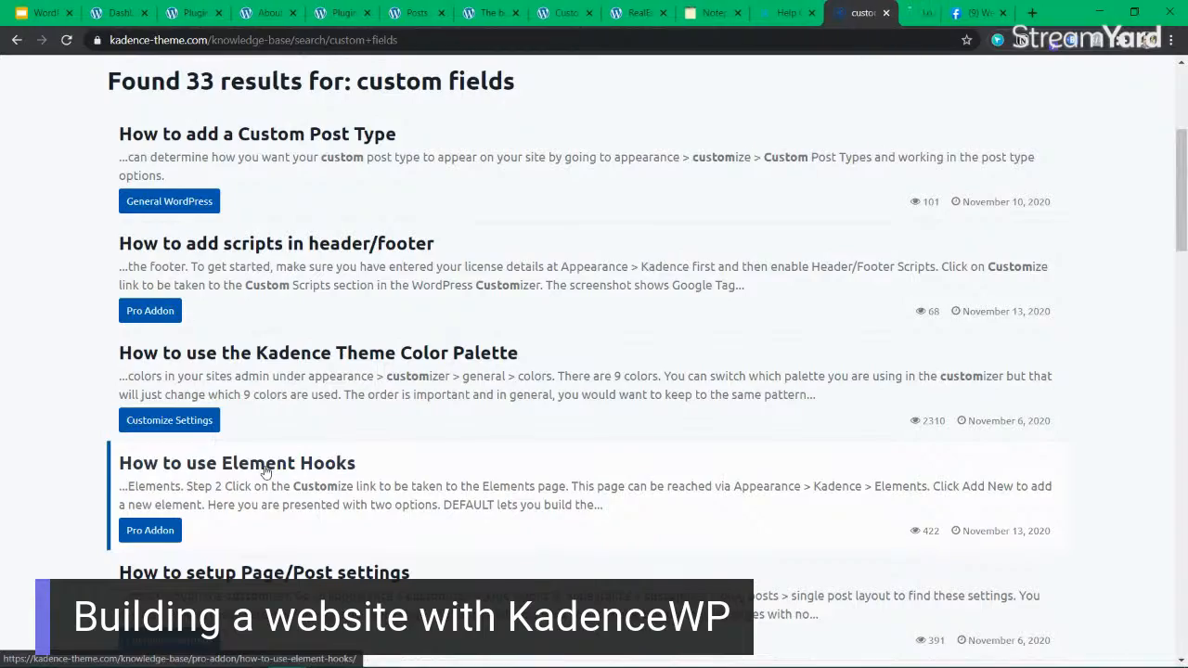
Look through the remaining knowledge base results for an article on custom fields.
scroll(438, 357, down, 4)
scroll(438, 357, down, 2)
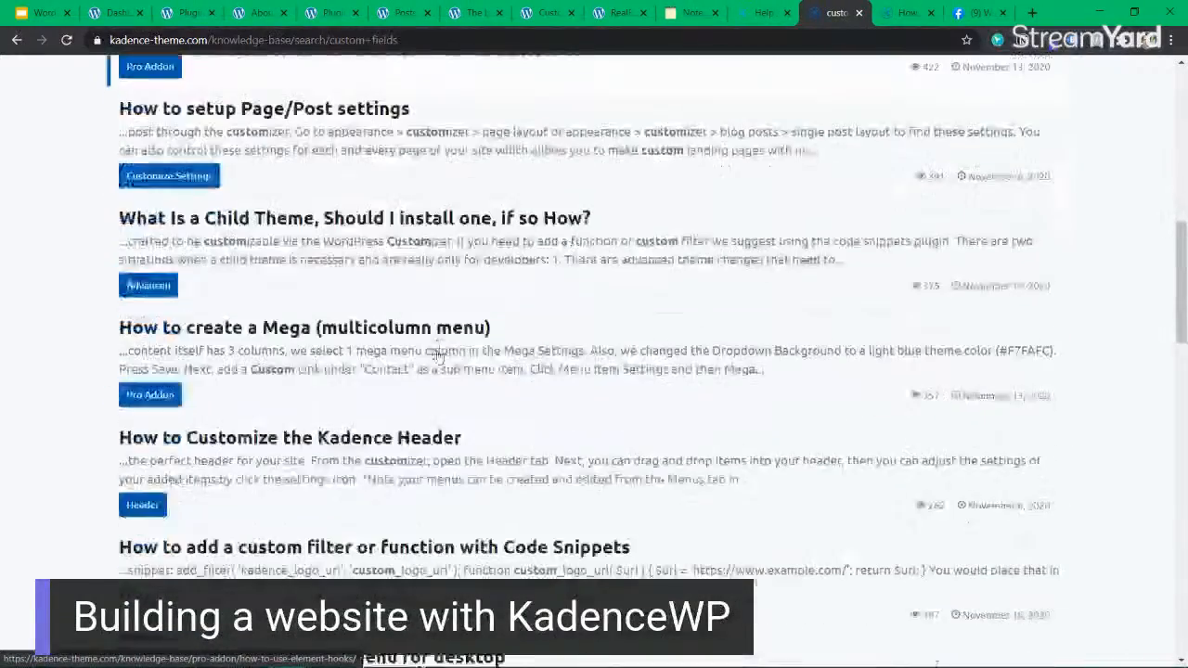
scroll(408, 441, down, 2)
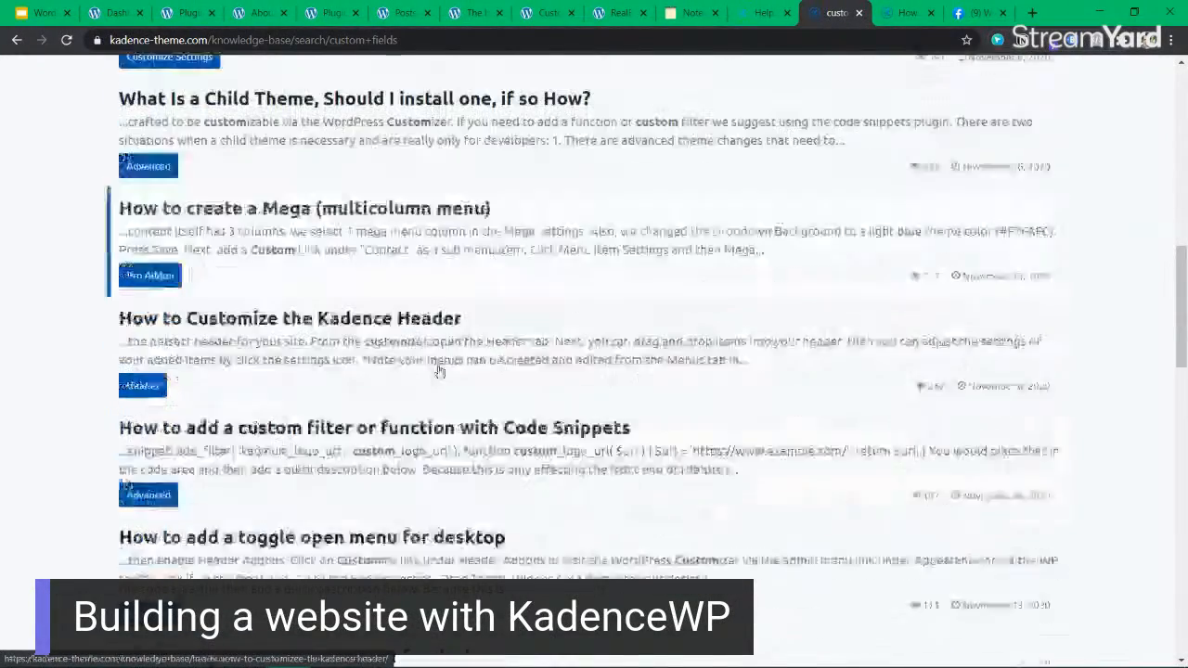
scroll(294, 463, down, 2)
scroll(305, 453, down, 5)
scroll(362, 455, down, 3)
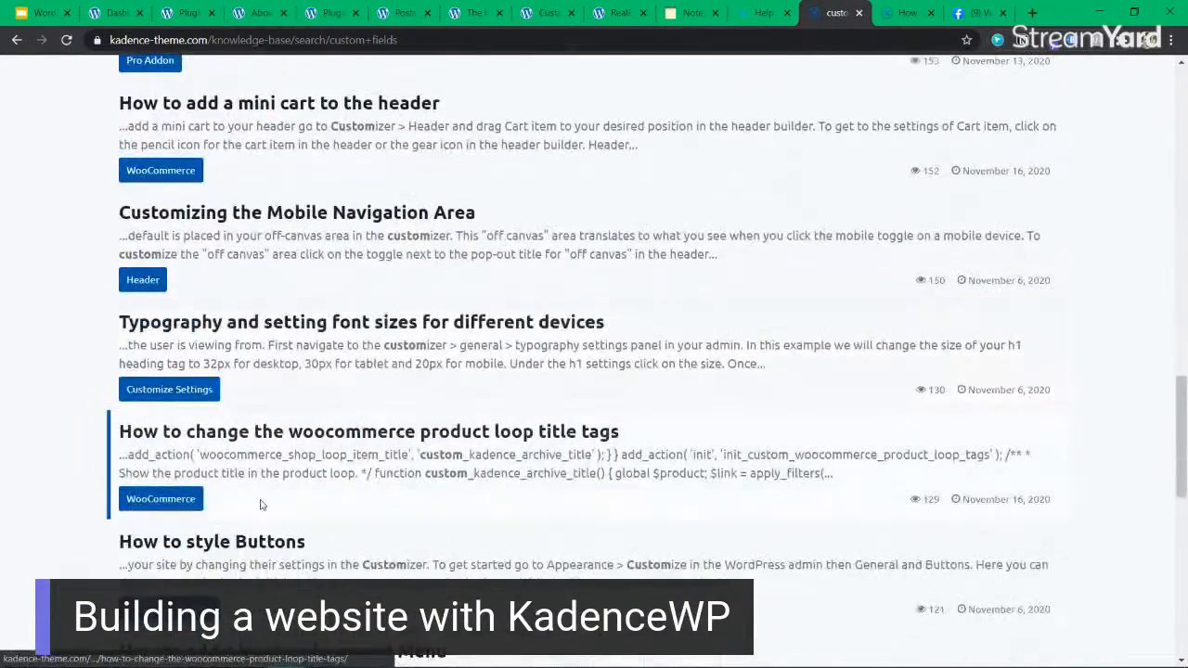
scroll(1023, 510, down, 5)
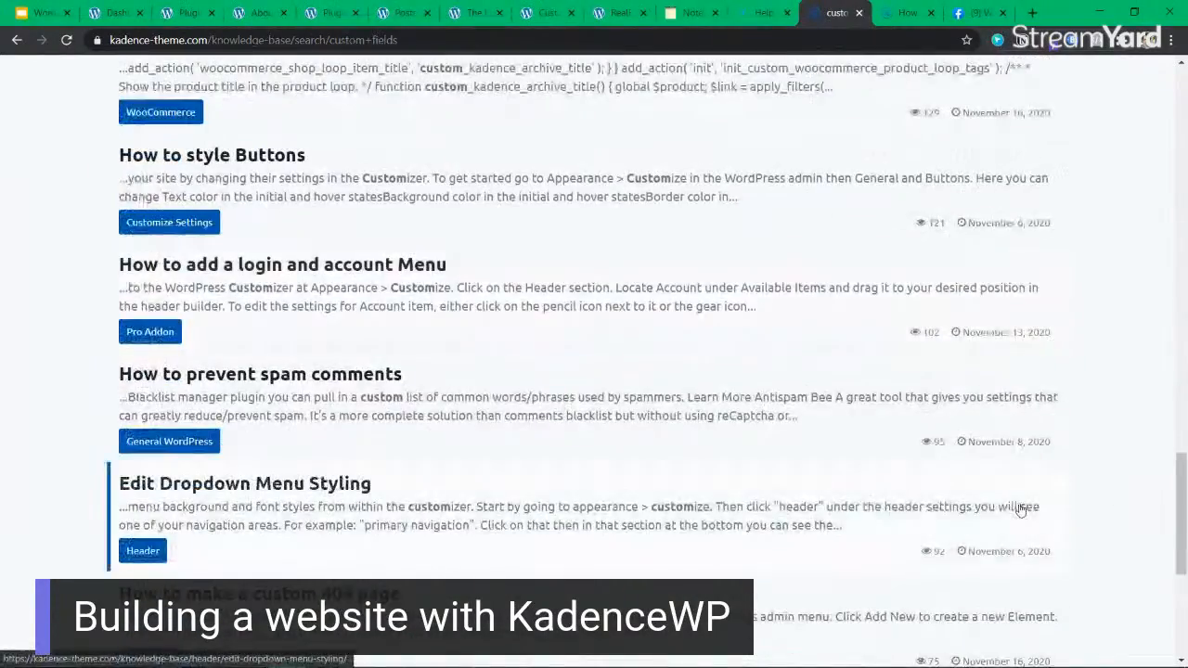
Search the knowledge base for "acf".
drag(1183, 521, 1183, 146)
click(496, 252)
key(ctrl+a)
text(acf)
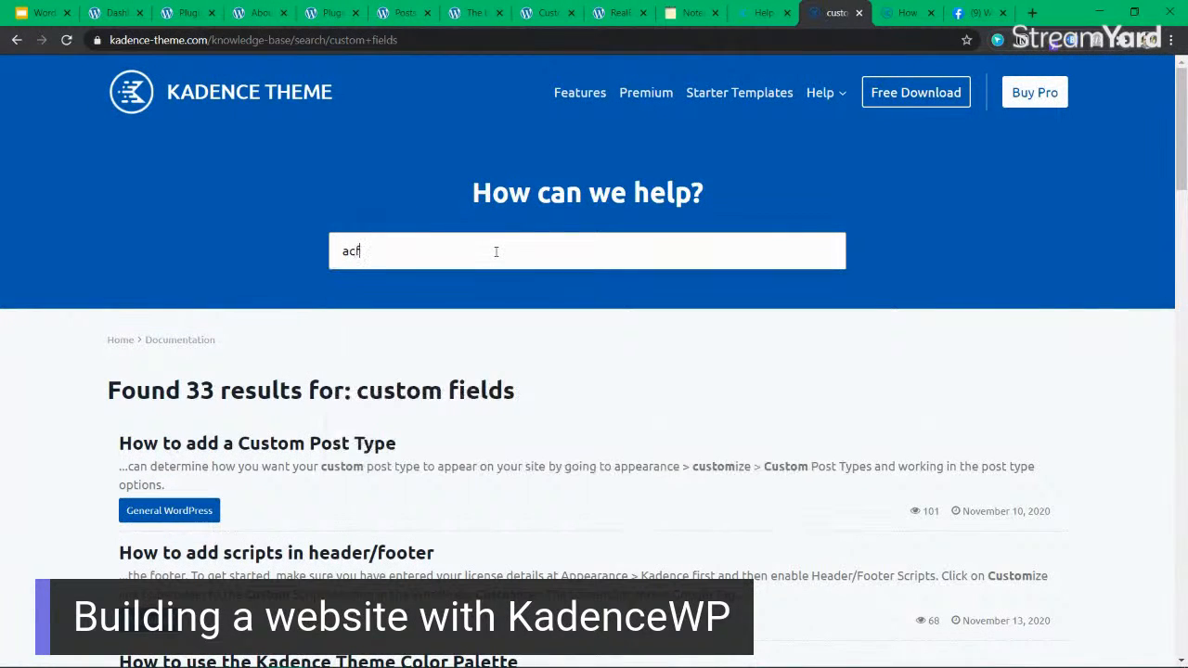
key(Return)
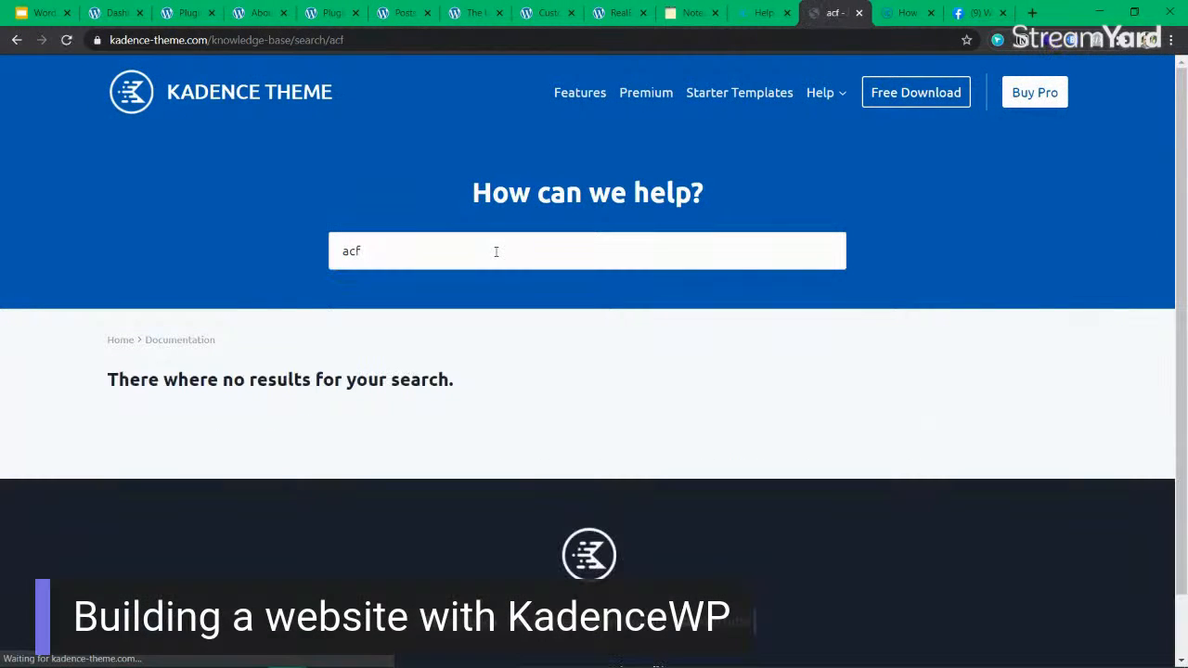
Examine the "How to use Element Hooks" article, from its introduction through Step 1 on installing Kadence Theme Pro.
key(ctrl+Tab)
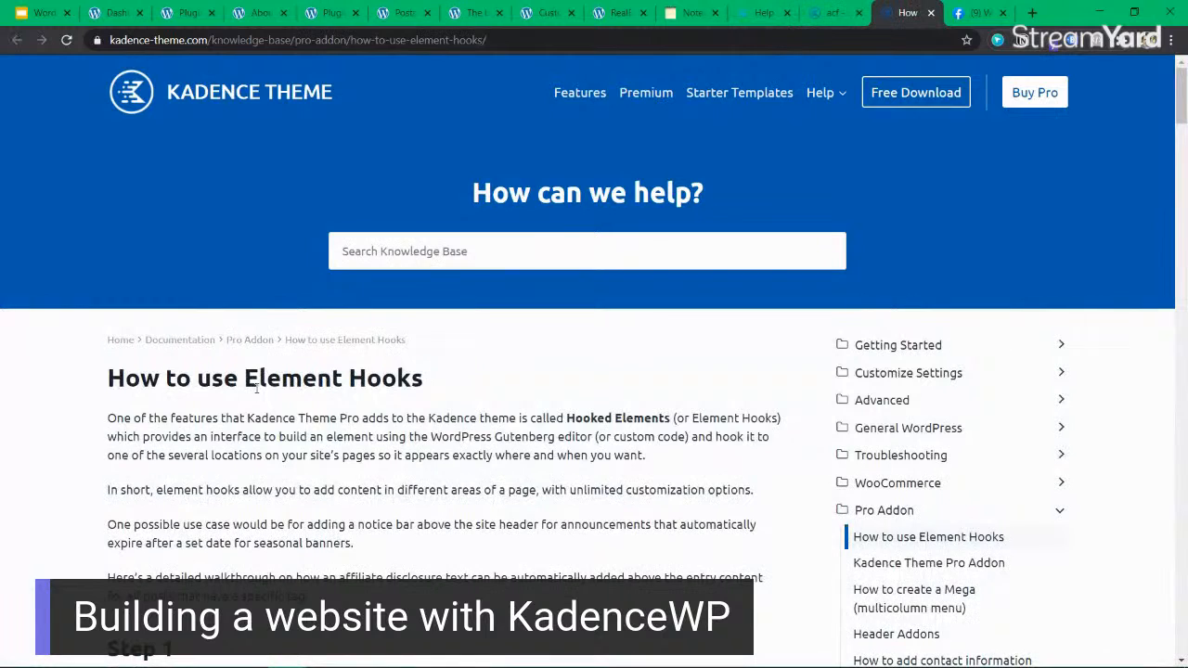
drag(411, 417, 408, 602)
click(408, 601)
drag(406, 435, 371, 545)
click(406, 432)
mouse_move(461, 414)
mouse_down()
mouse_move(718, 456)
mouse_move(479, 422)
mouse_up()
click(479, 423)
scroll(479, 423, down, 3)
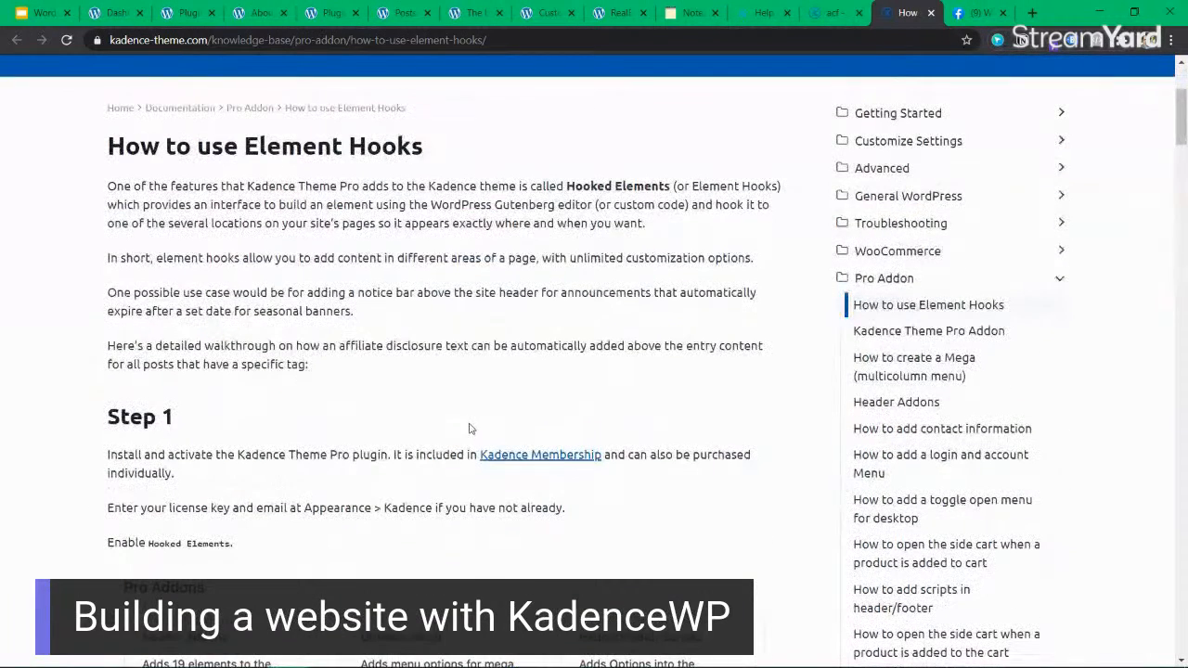
drag(352, 456, 354, 476)
click(353, 476)
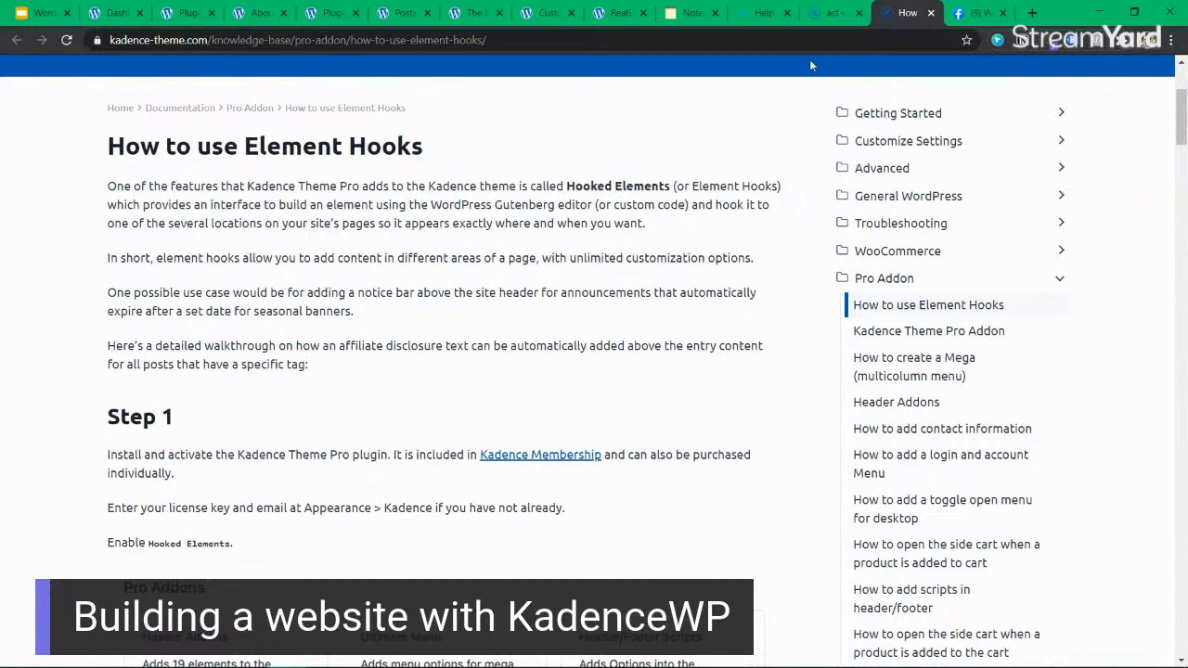
Return to the WordPress Plugins page and dismiss the plugin activation notice.
click(822, 22)
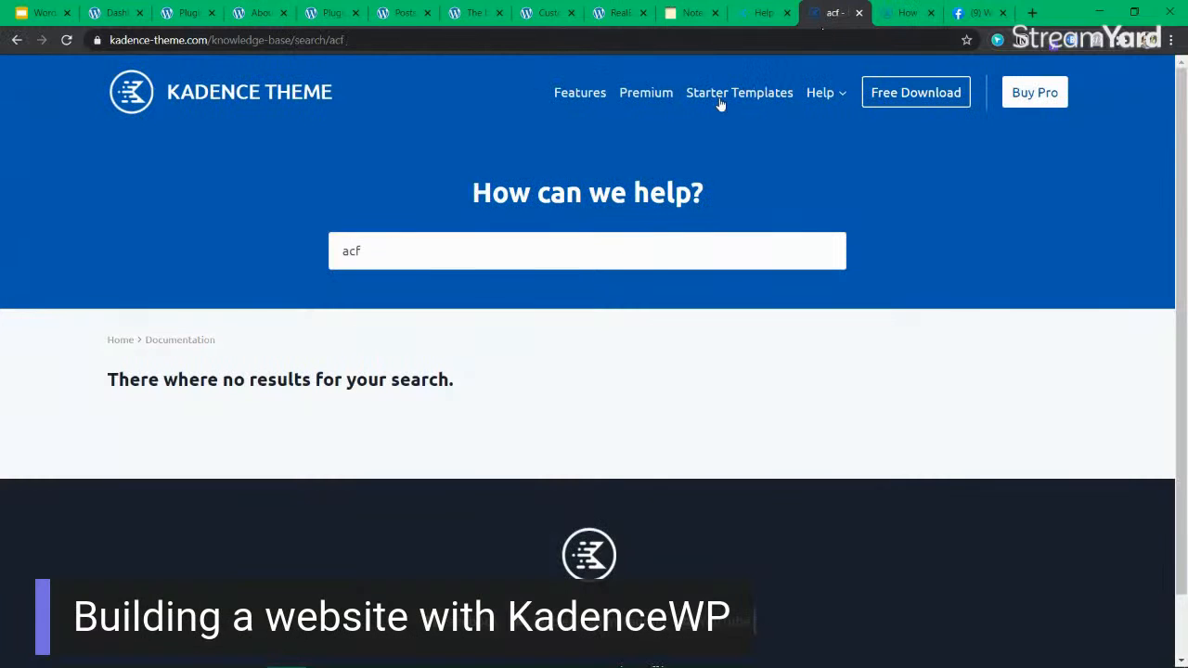
click(189, 12)
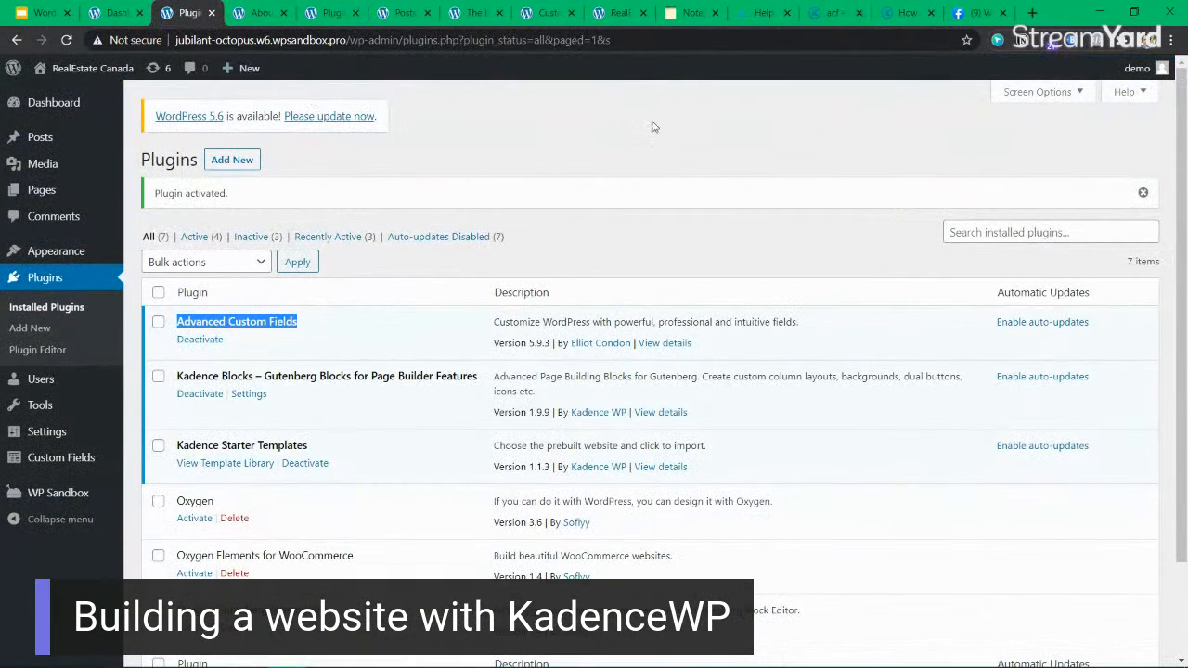
click(1144, 193)
click(553, 171)
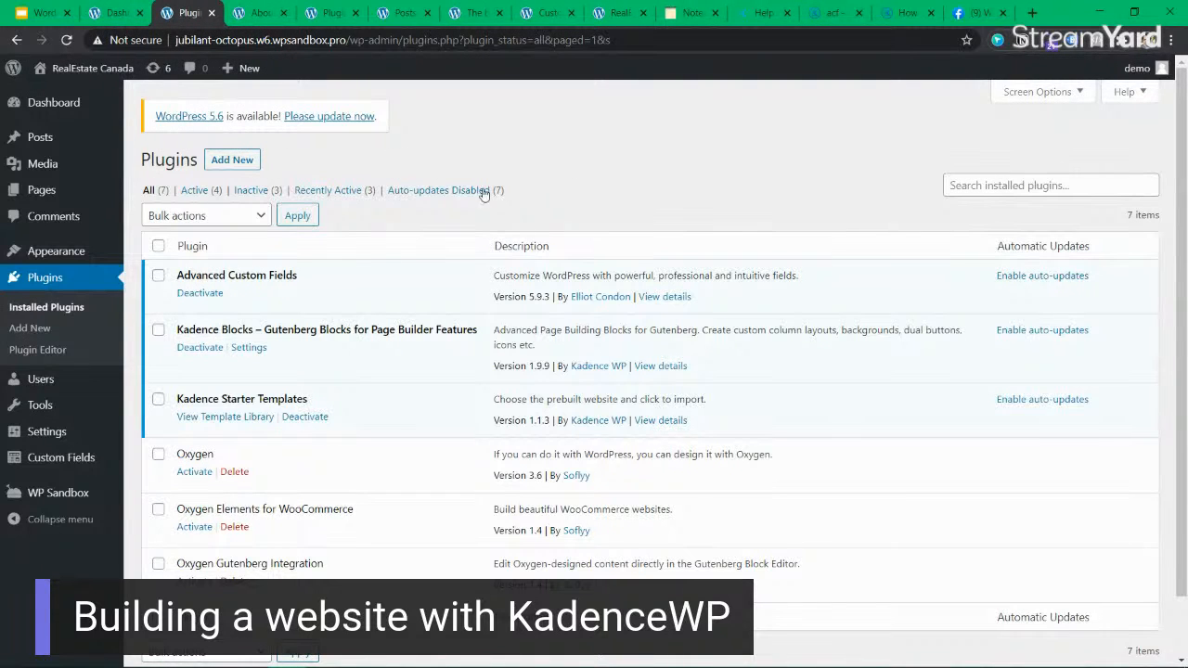
Open the Field Groups page of Advanced Custom Fields in a separate browser tab.
mouse_move(70, 461)
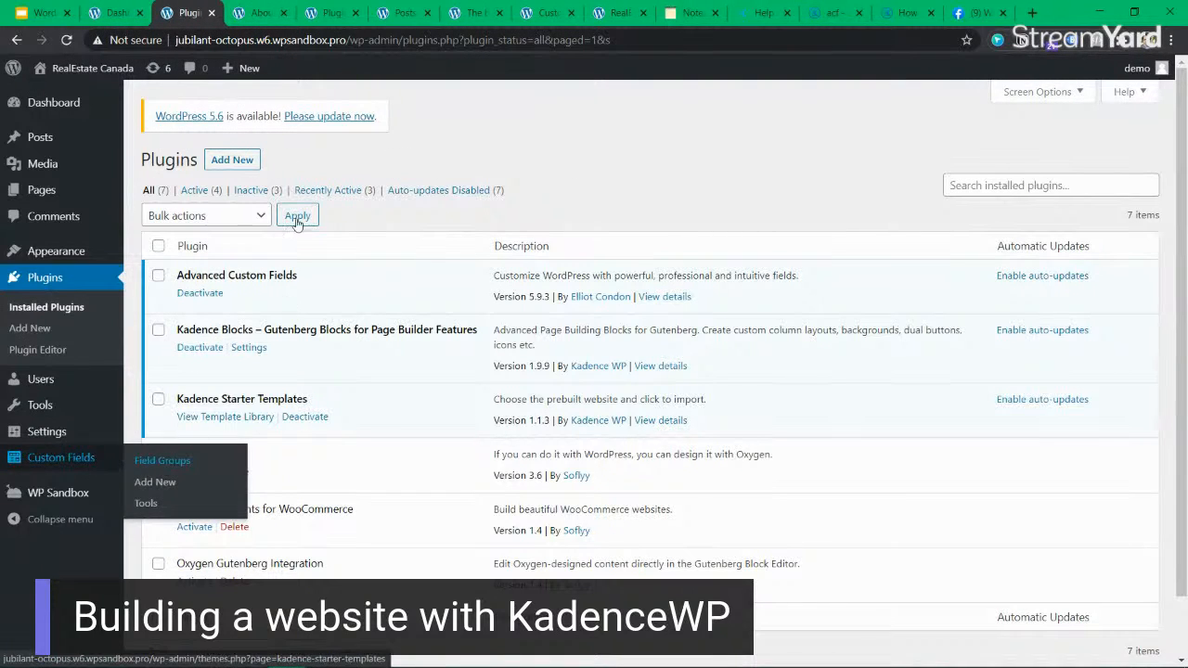
click(150, 465)
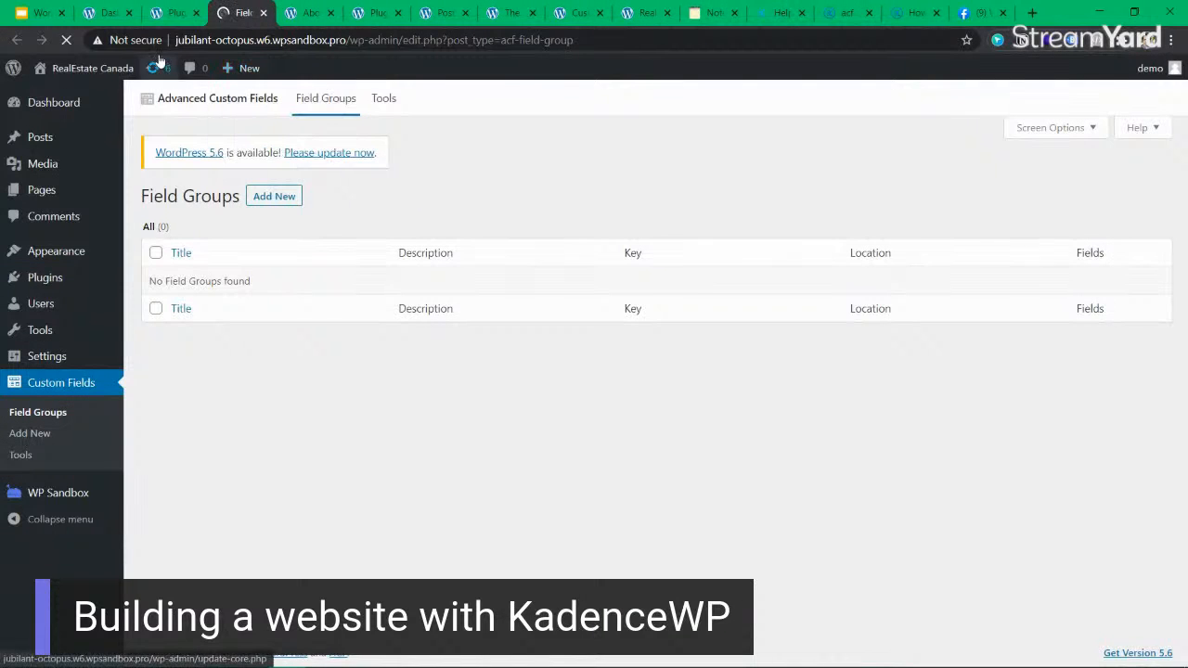
click(172, 13)
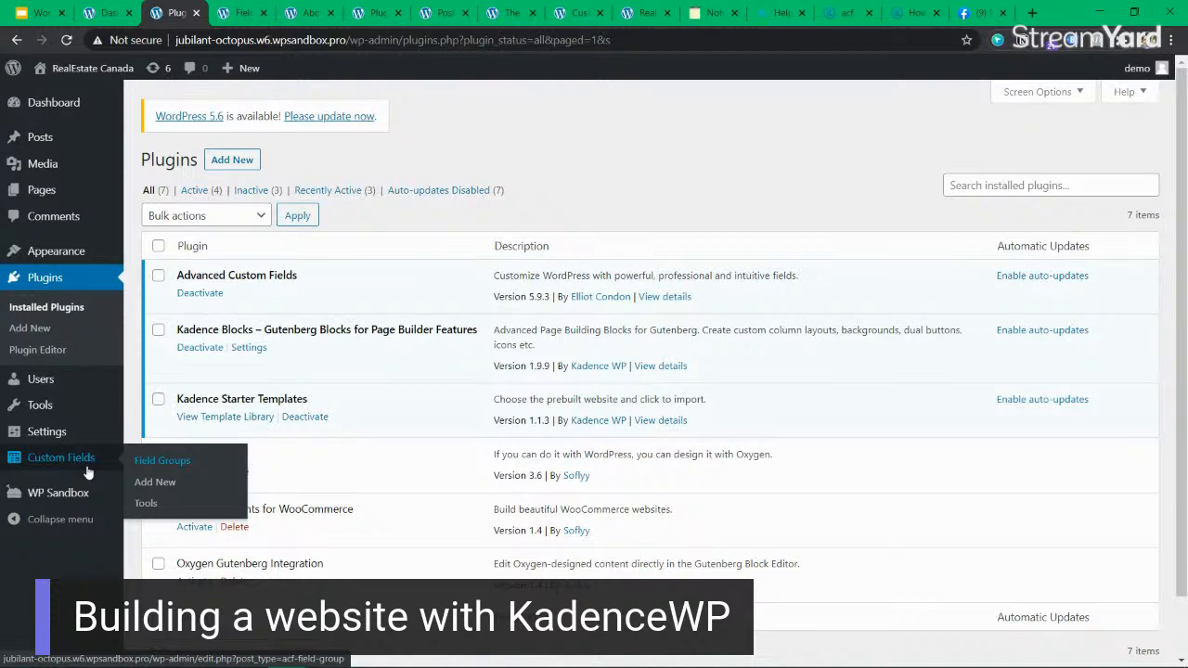
click(167, 461)
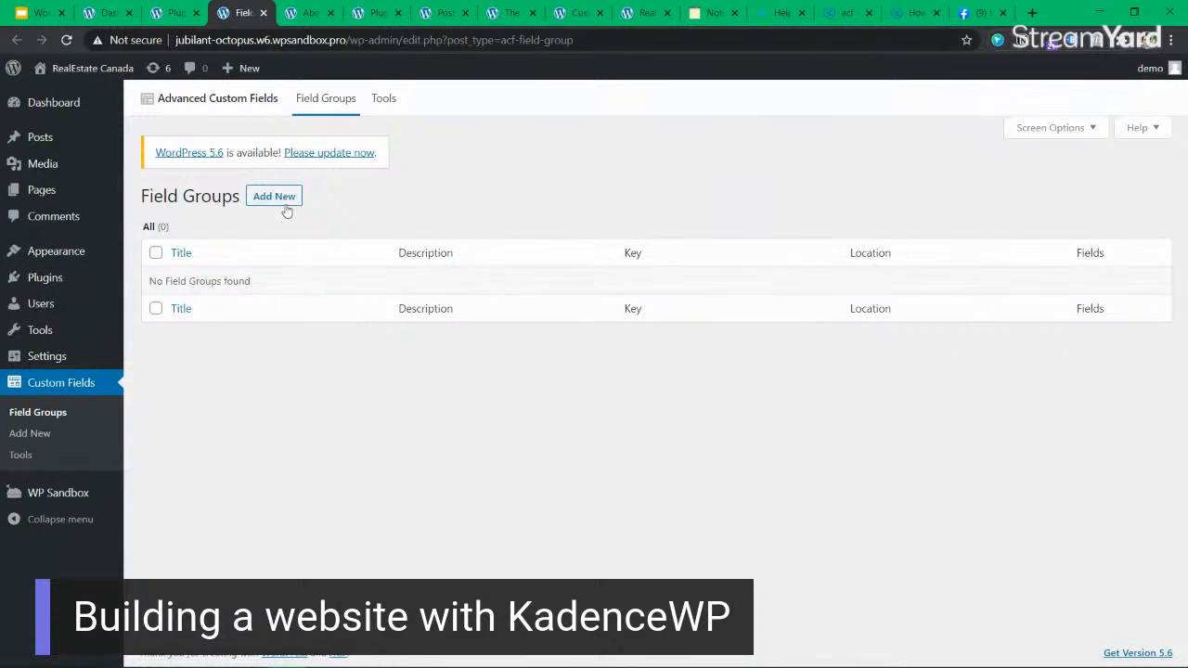
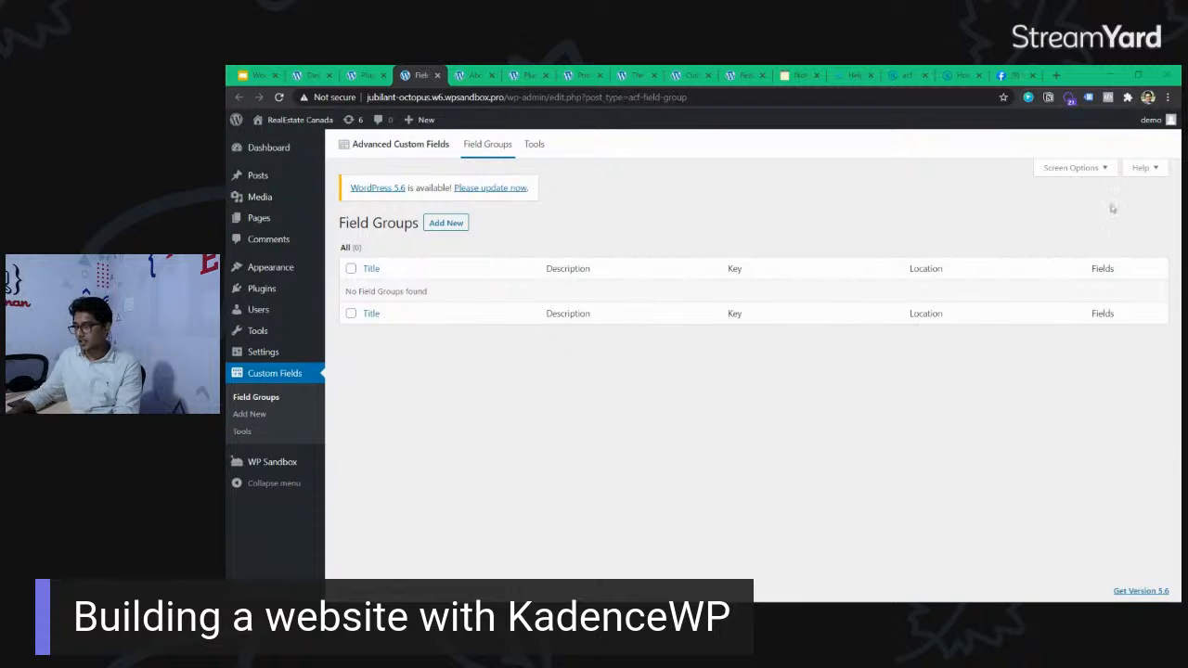
Search Google for "receipe online" in a new browser tab and open the Allrecipes website from the results.
click(1056, 75)
text(rece)
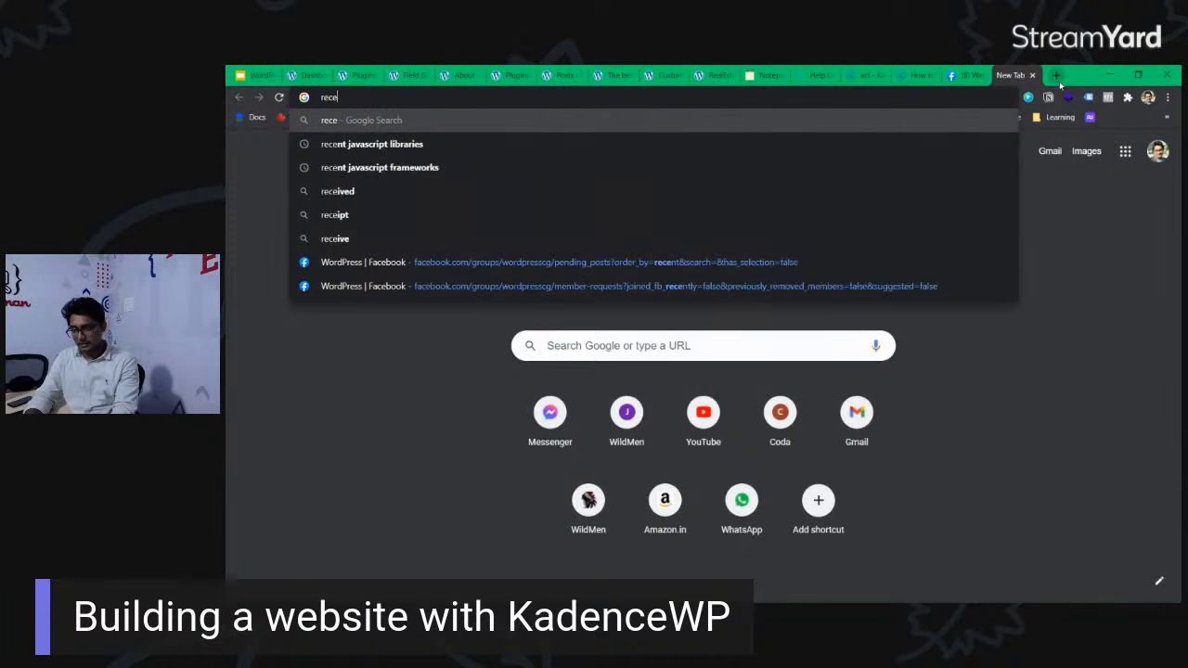
text(ipe online)
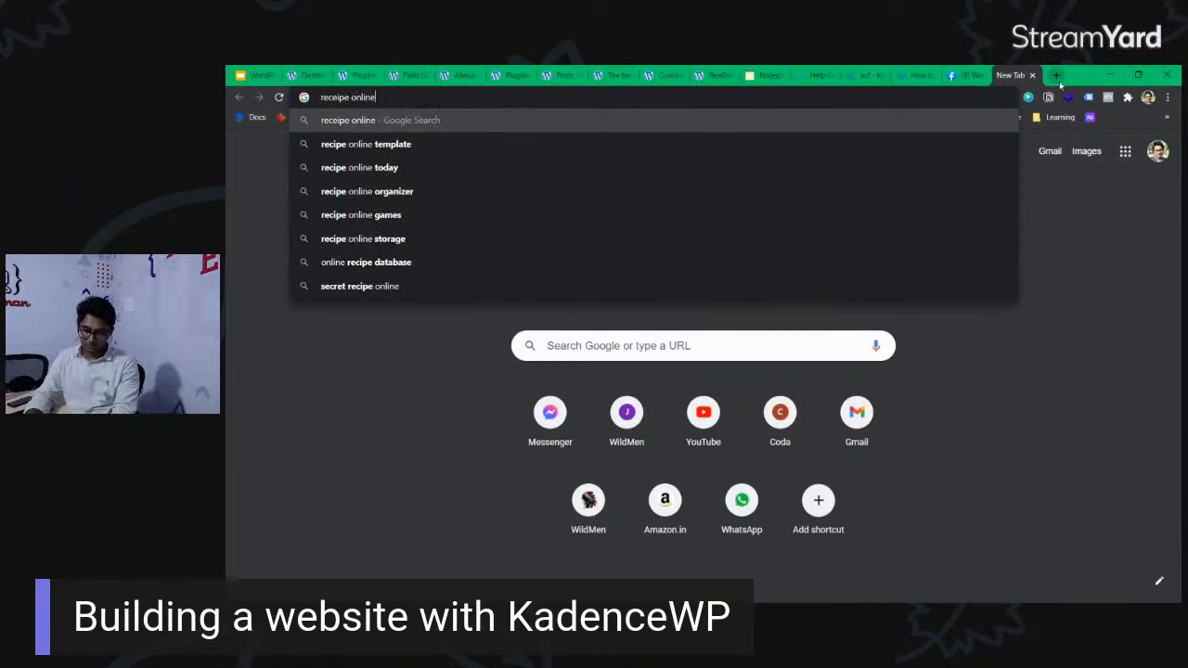
key(Return)
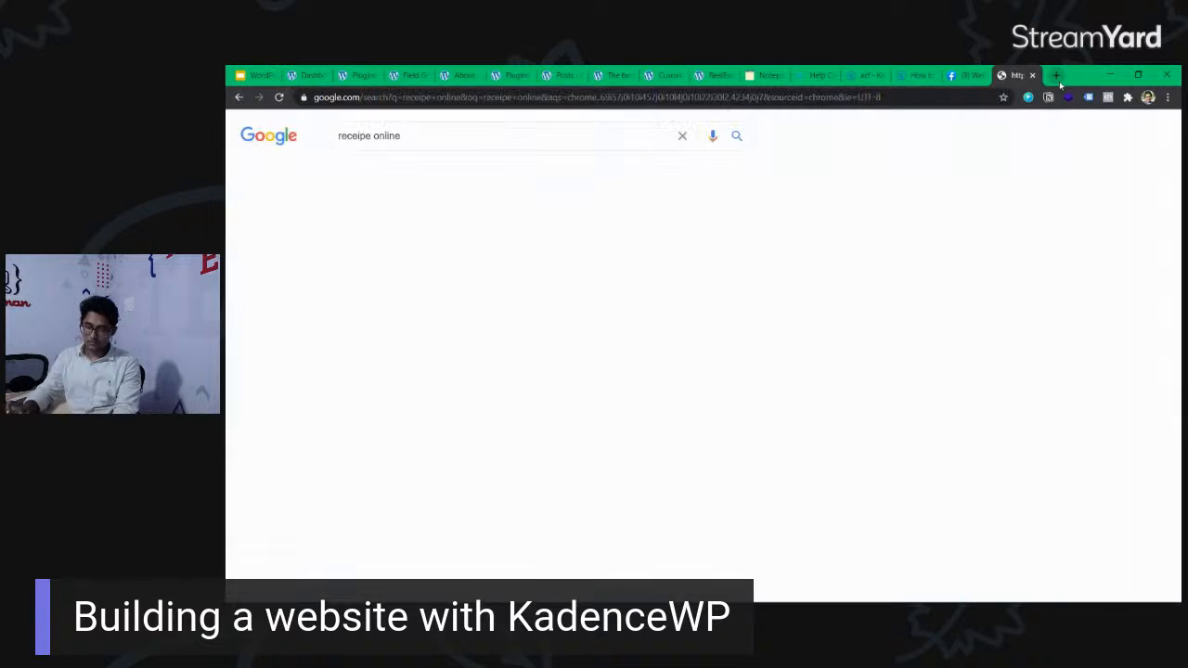
scroll(499, 236, down, 1)
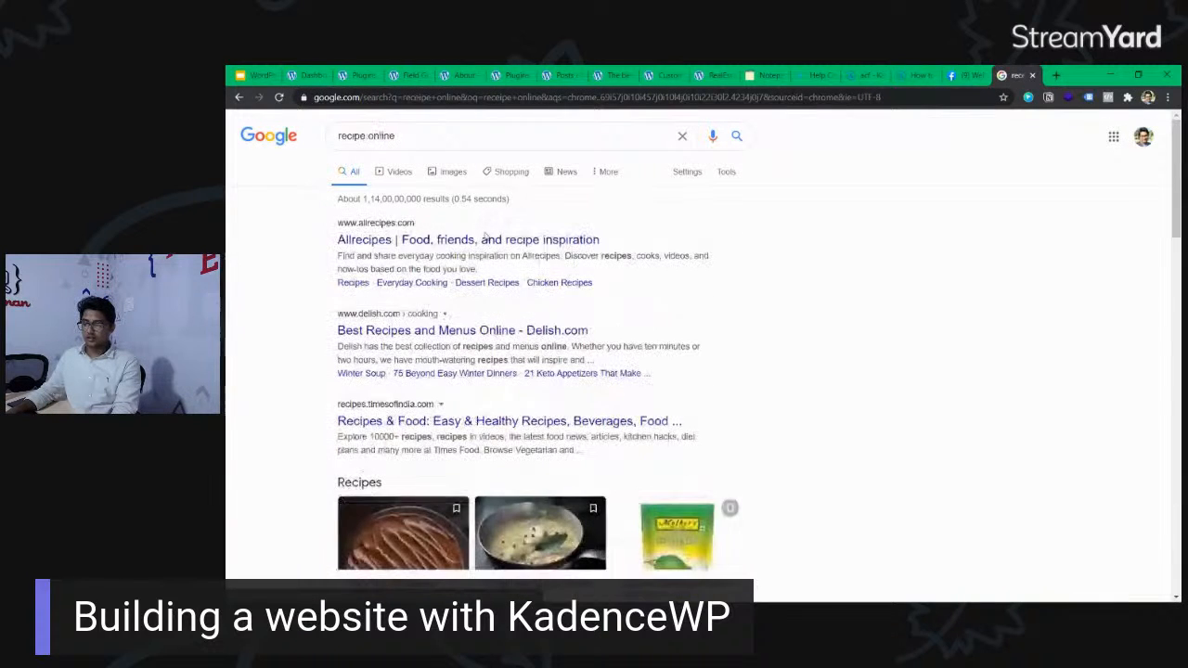
click(423, 239)
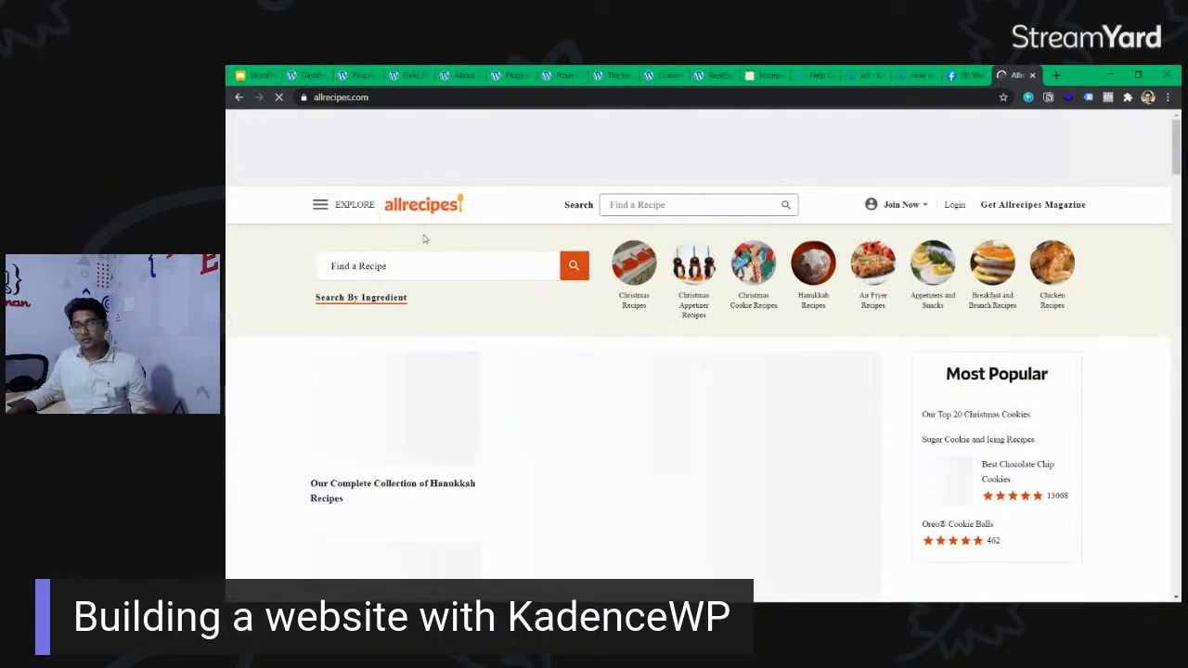
Open the "Holly Jolly Breakfast Ideas" feature and look through its Christmas breakfast and brunch recipes.
scroll(909, 399, down, 2)
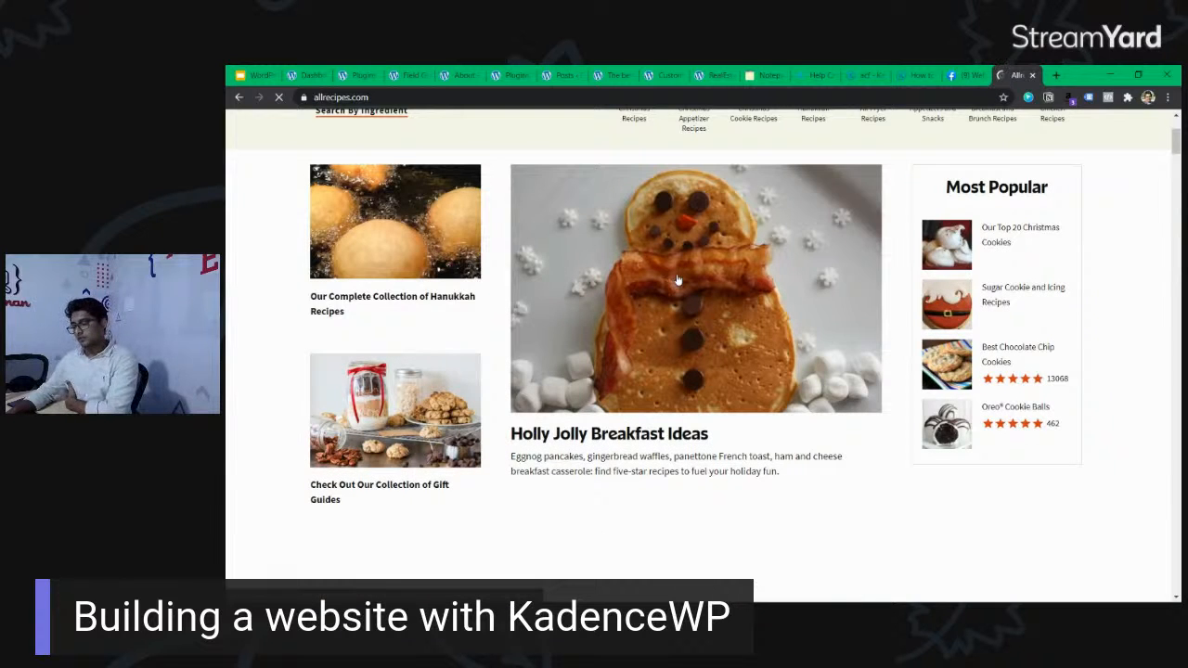
click(800, 354)
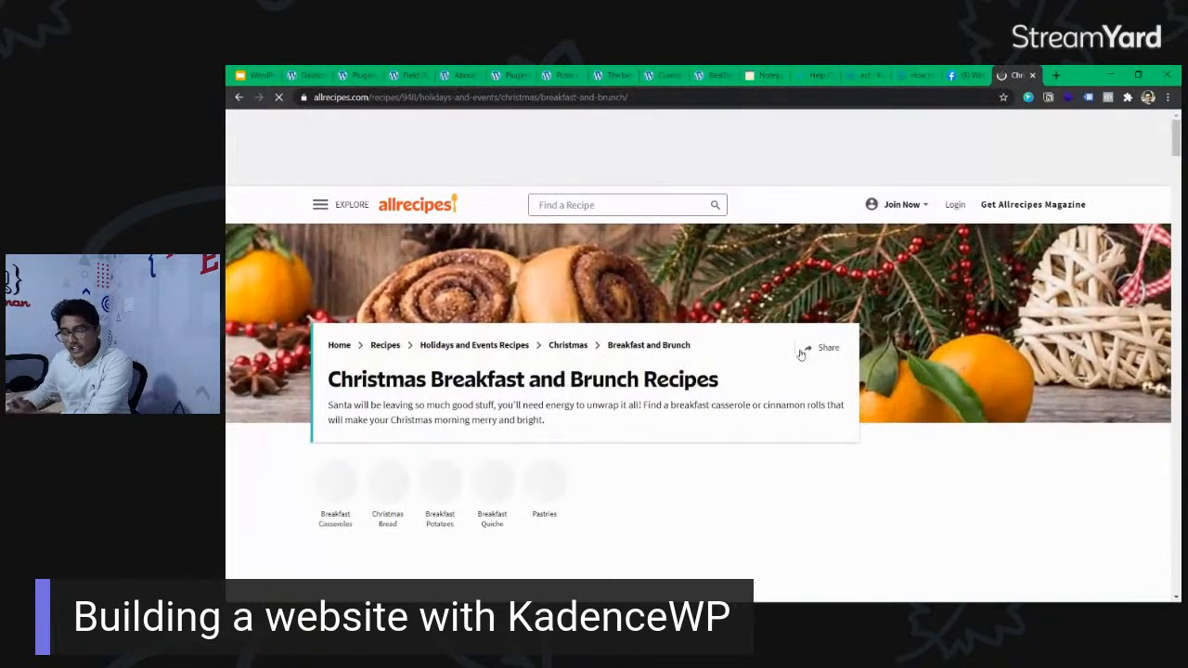
scroll(626, 294, down, 4)
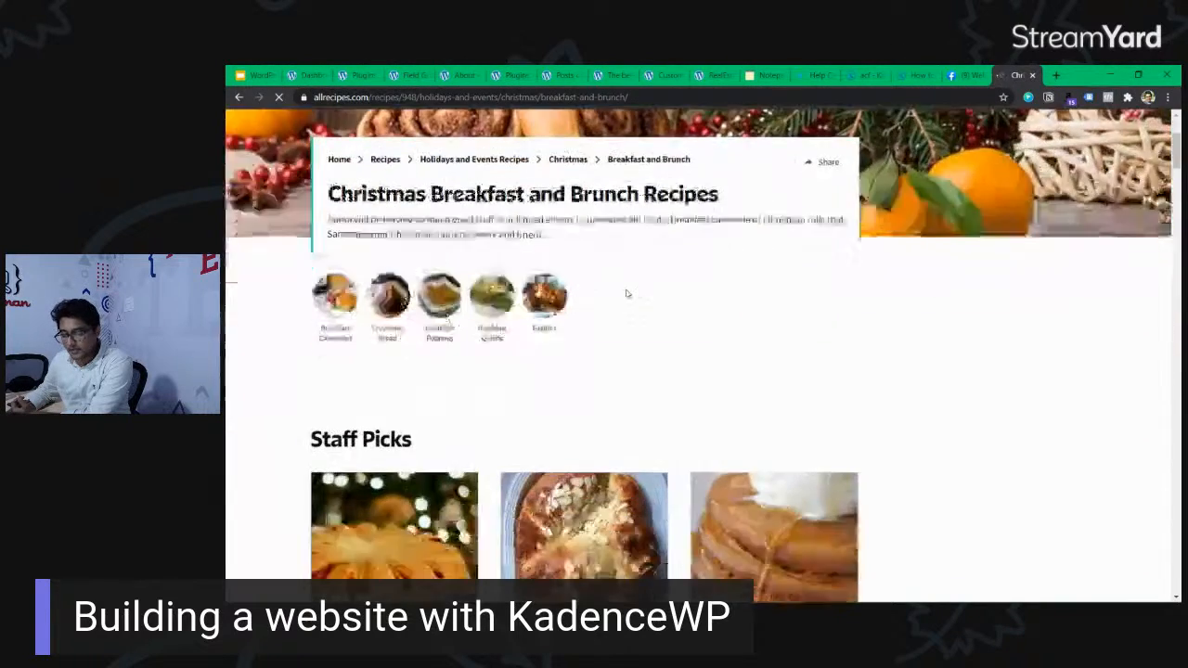
scroll(626, 294, down, 10)
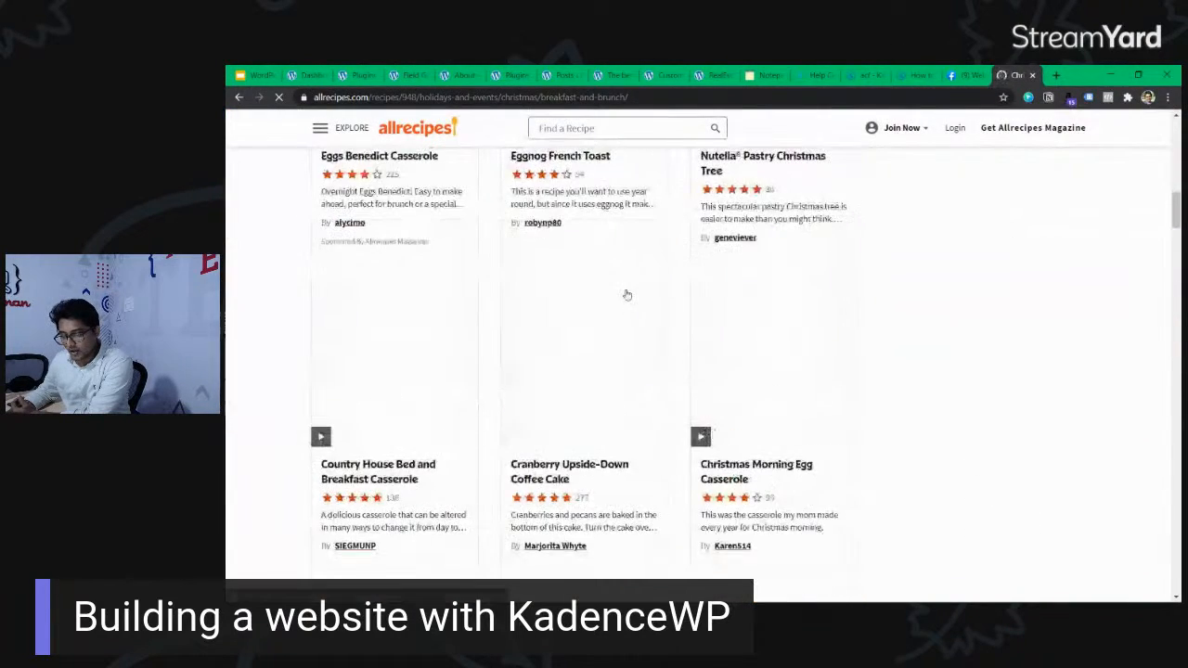
scroll(626, 294, down, 6)
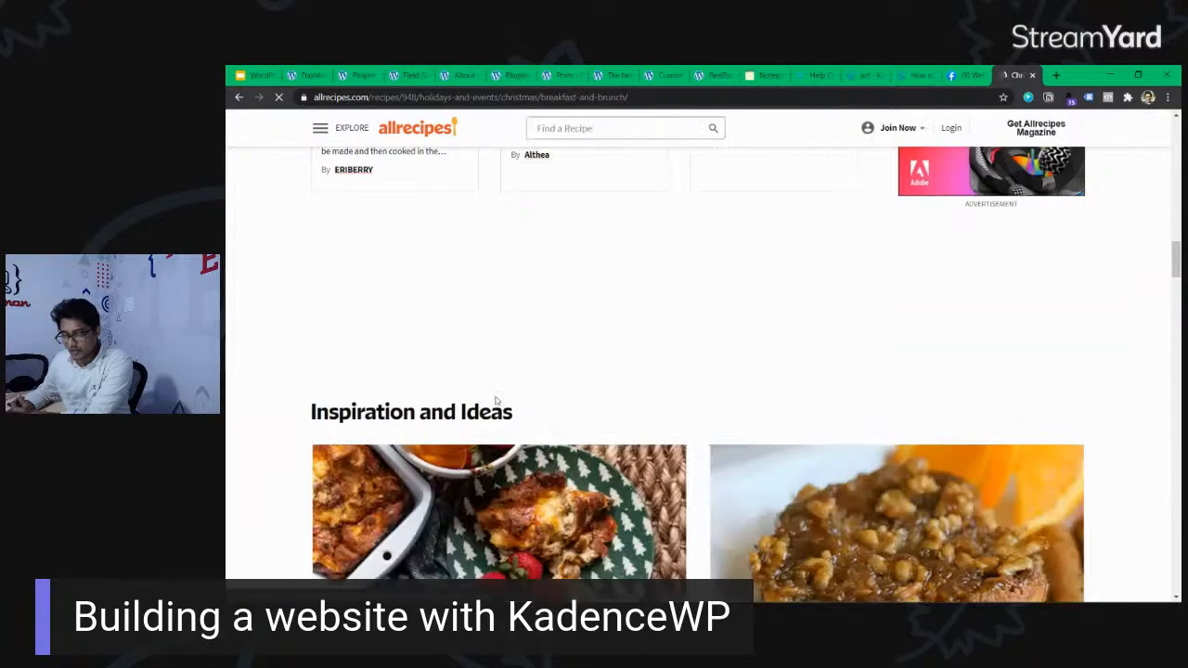
scroll(519, 376, up, 10)
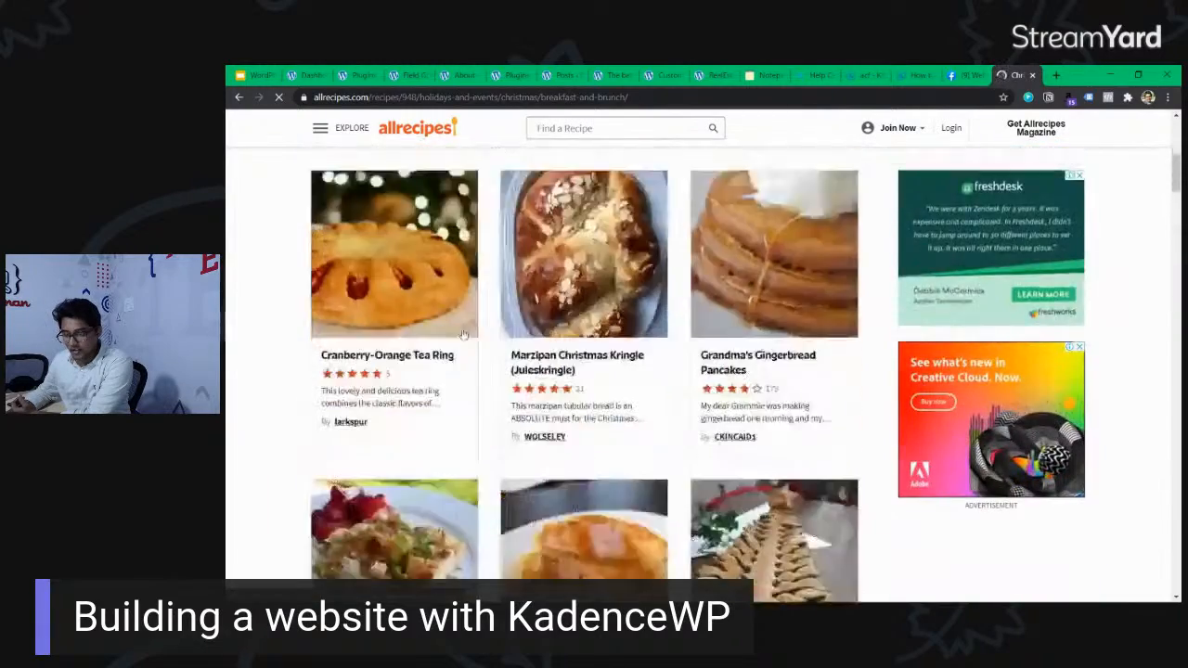
scroll(636, 248, up, 1)
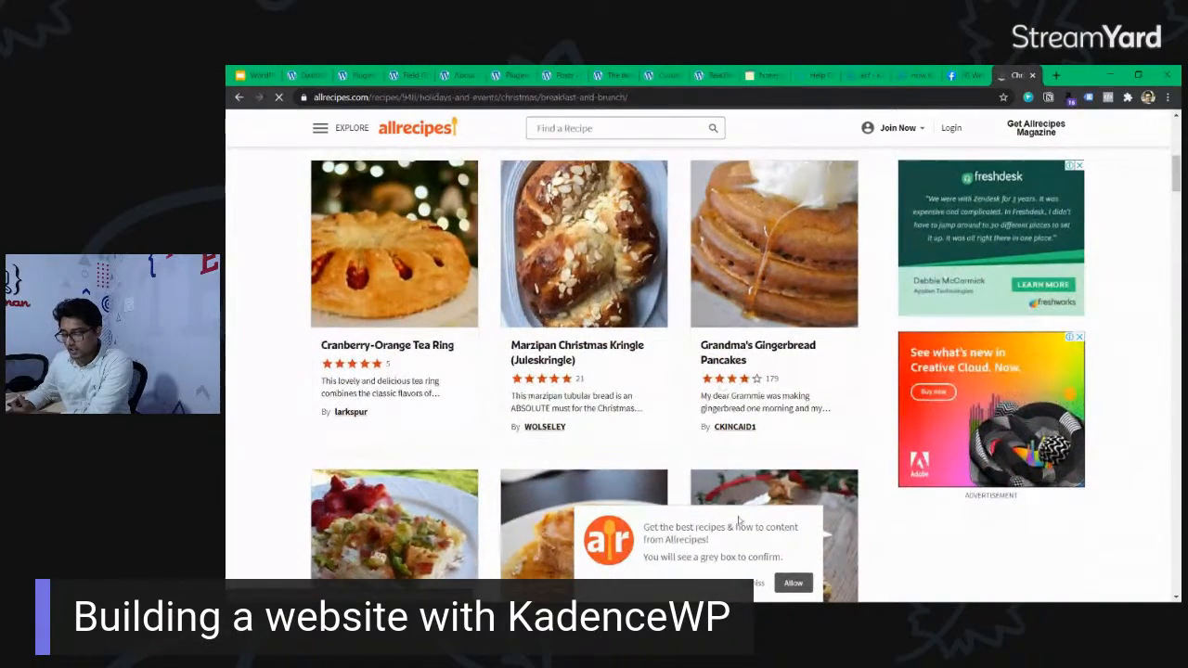
Close the site's notification prompt and open the Eggs Benedict Casserole recipe.
click(775, 582)
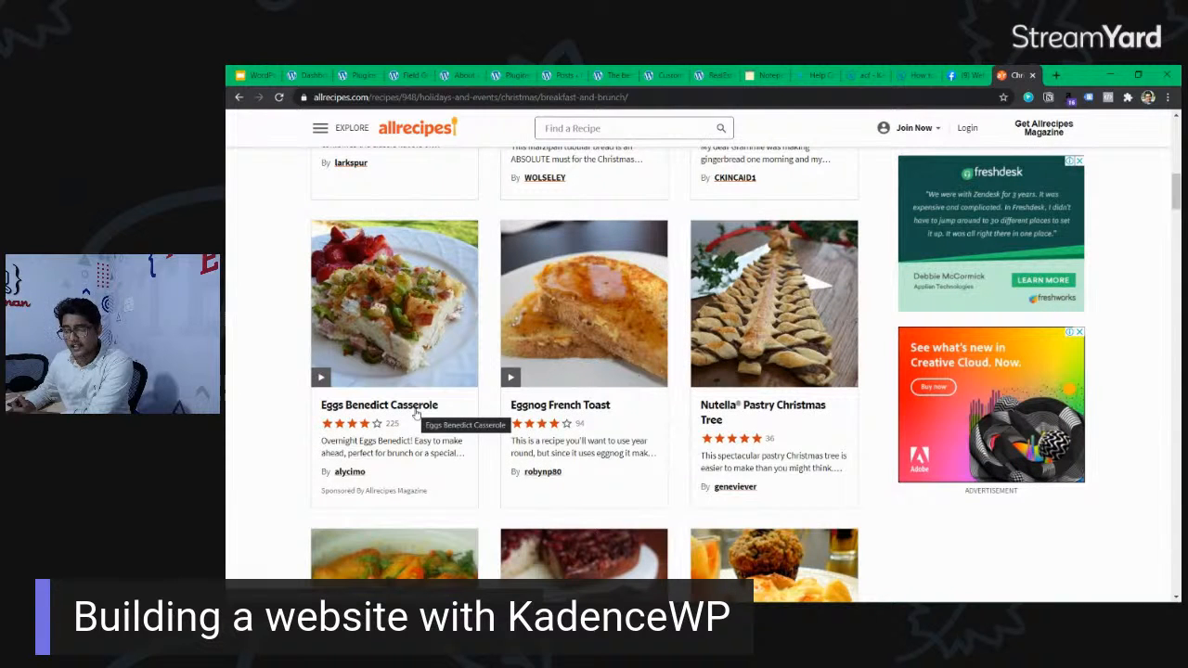
scroll(523, 381, down, 1)
scroll(522, 381, down, 2)
scroll(411, 265, up, 2)
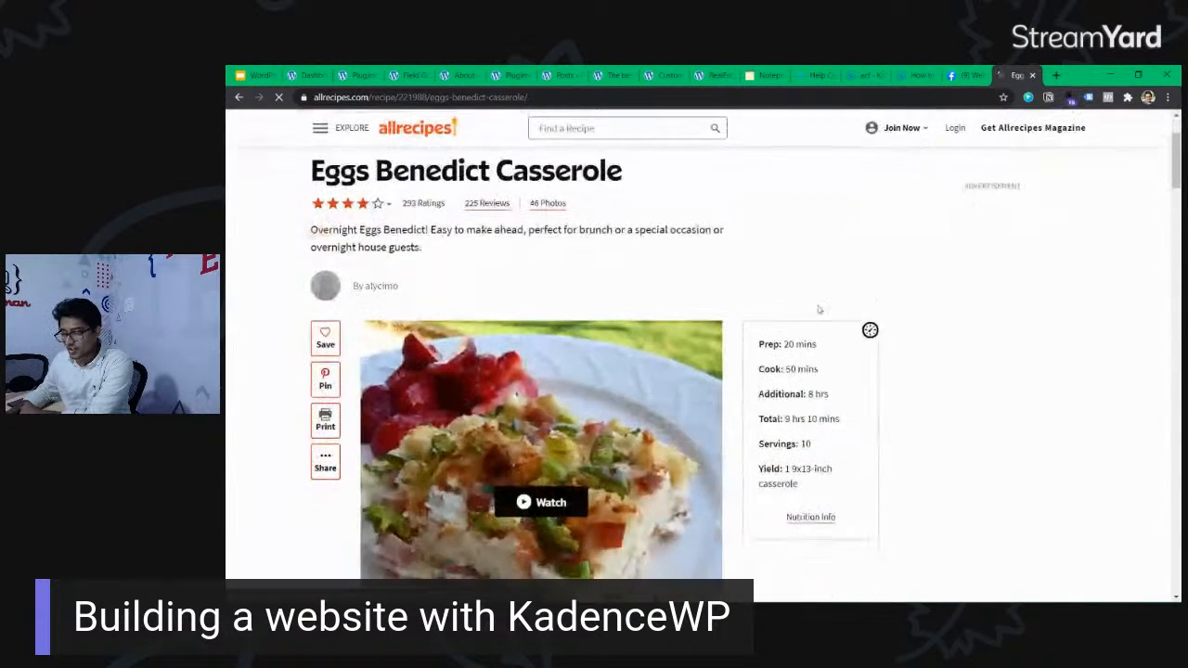
Examine the title and short description of the Eggs Benedict Casserole recipe as example content fields.
drag(309, 297, 622, 294)
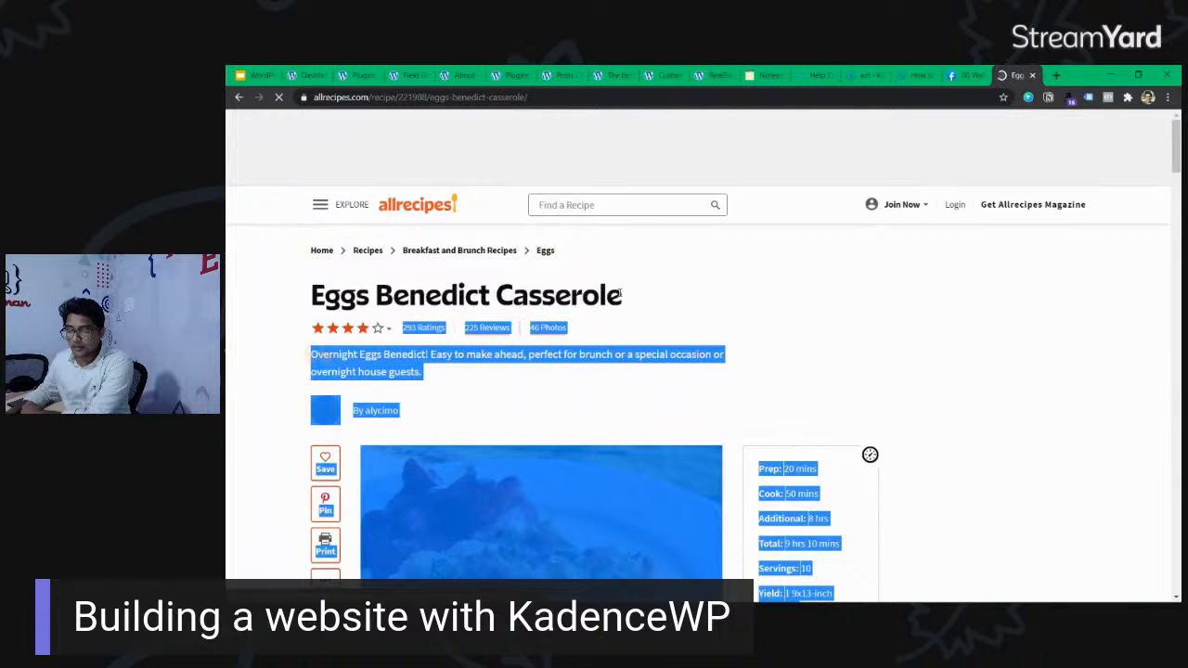
click(619, 293)
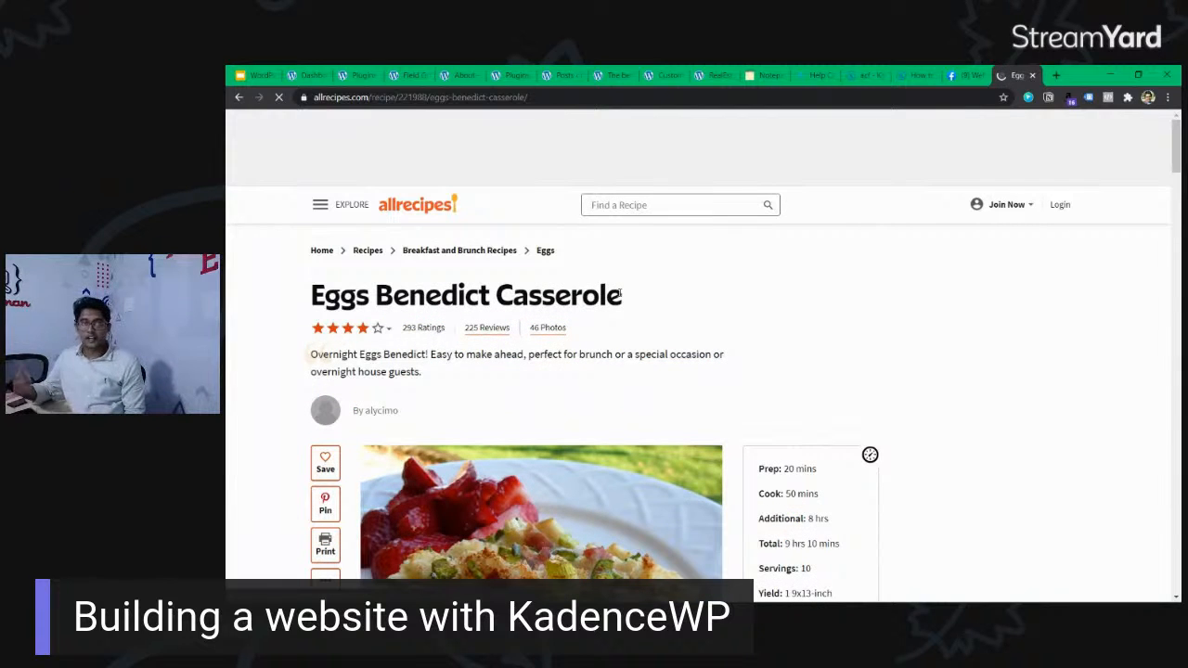
triple_click(474, 293)
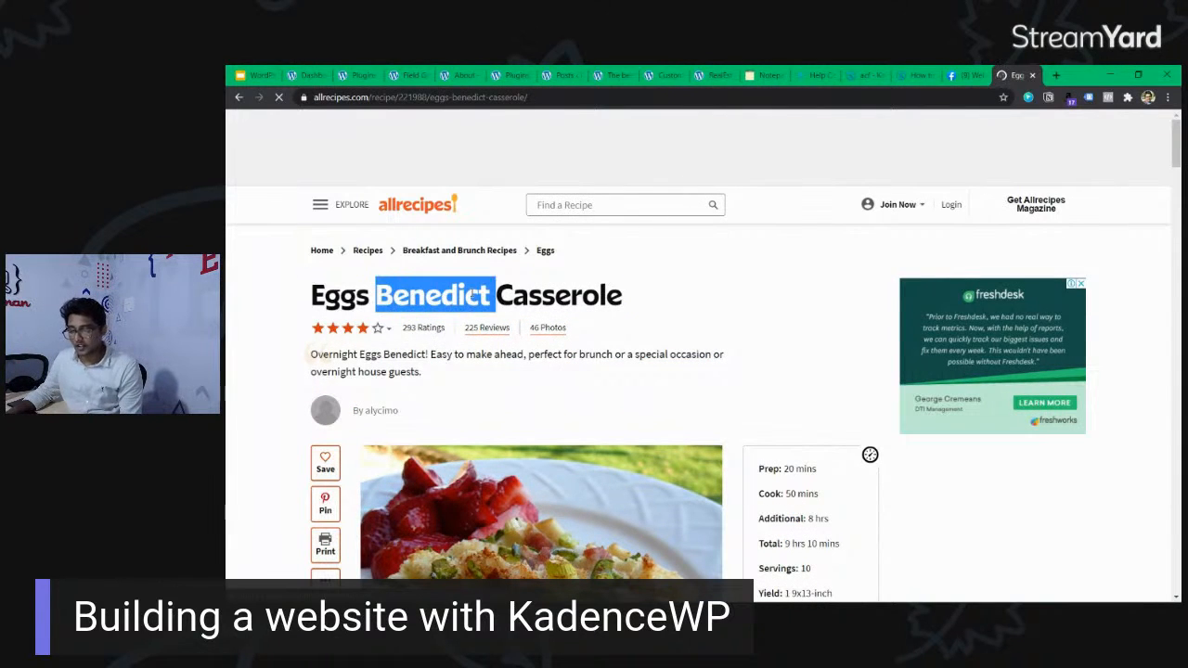
click(537, 294)
drag(497, 293, 611, 294)
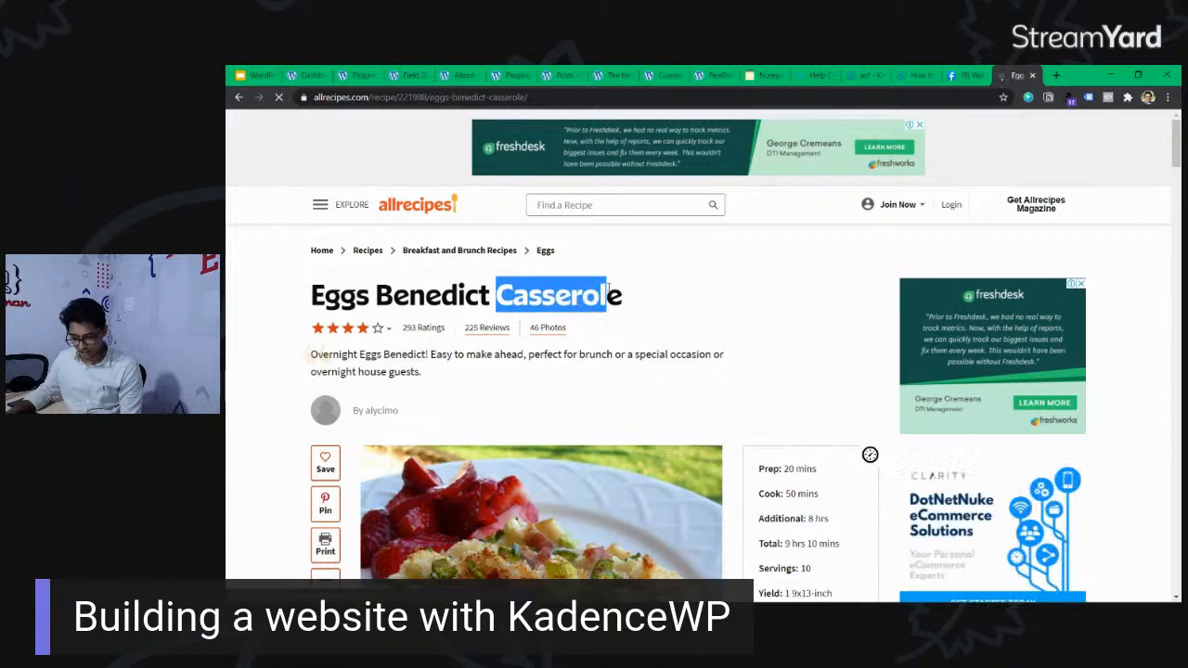
click(489, 306)
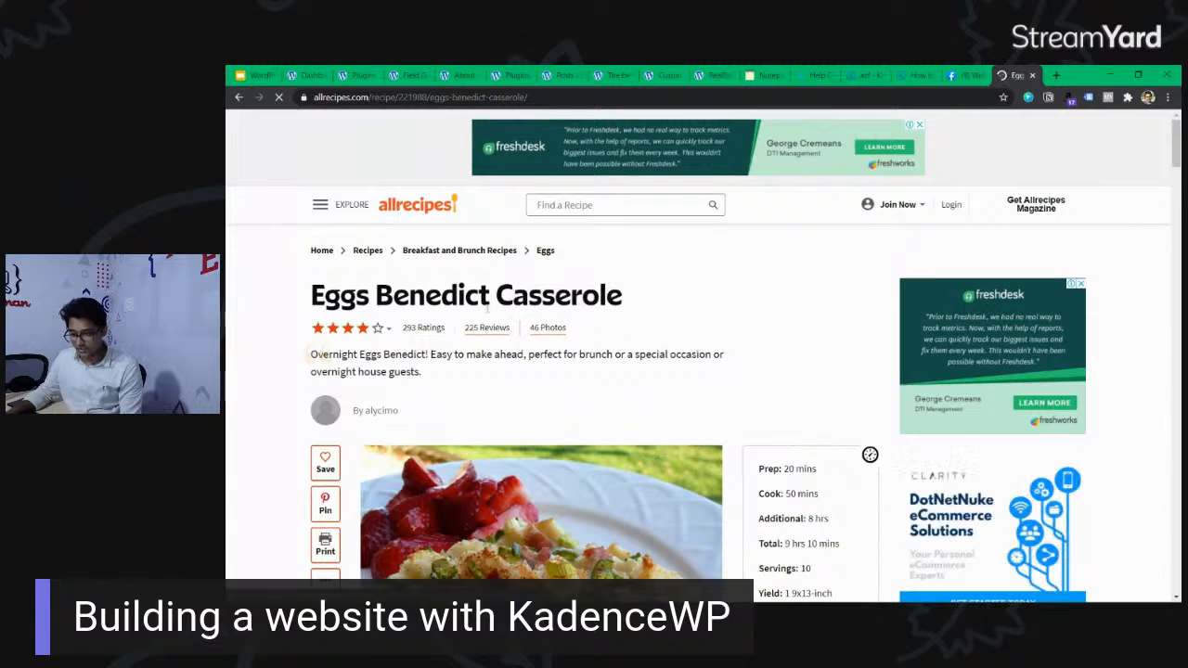
mouse_move(370, 354)
mouse_down()
mouse_move(441, 374)
mouse_move(380, 372)
mouse_up()
click(405, 350)
scroll(404, 351, down, 1)
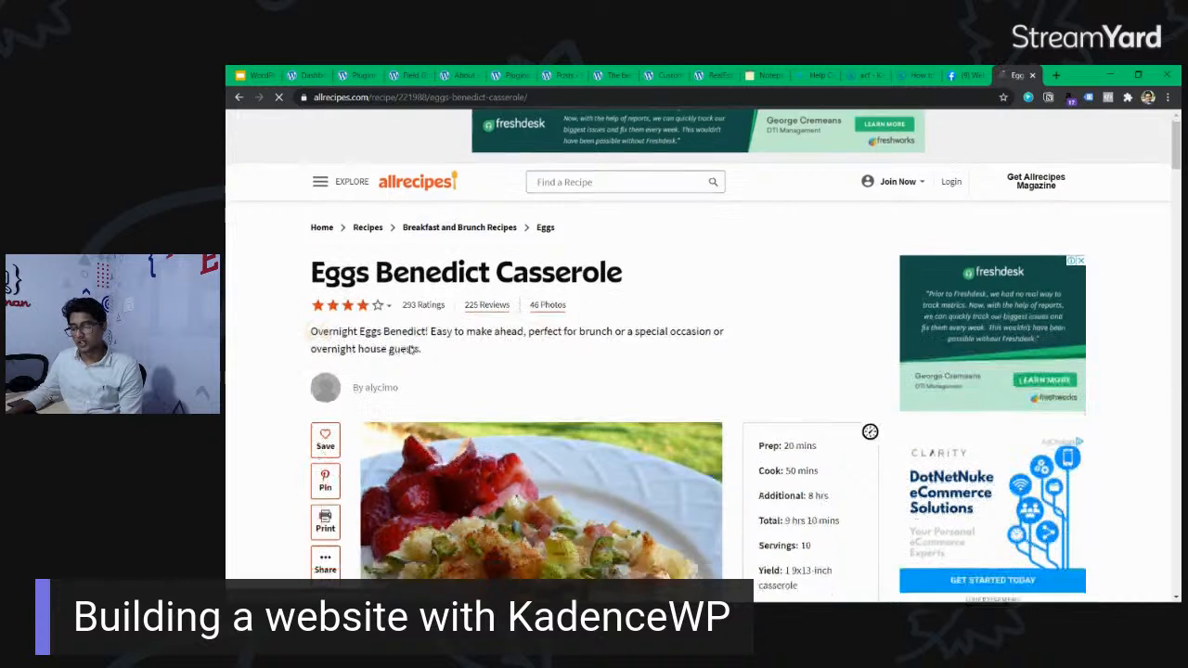
Examine the recipe's details box with its prep, cook, additional and total times, servings and yield.
scroll(702, 367, down, 2)
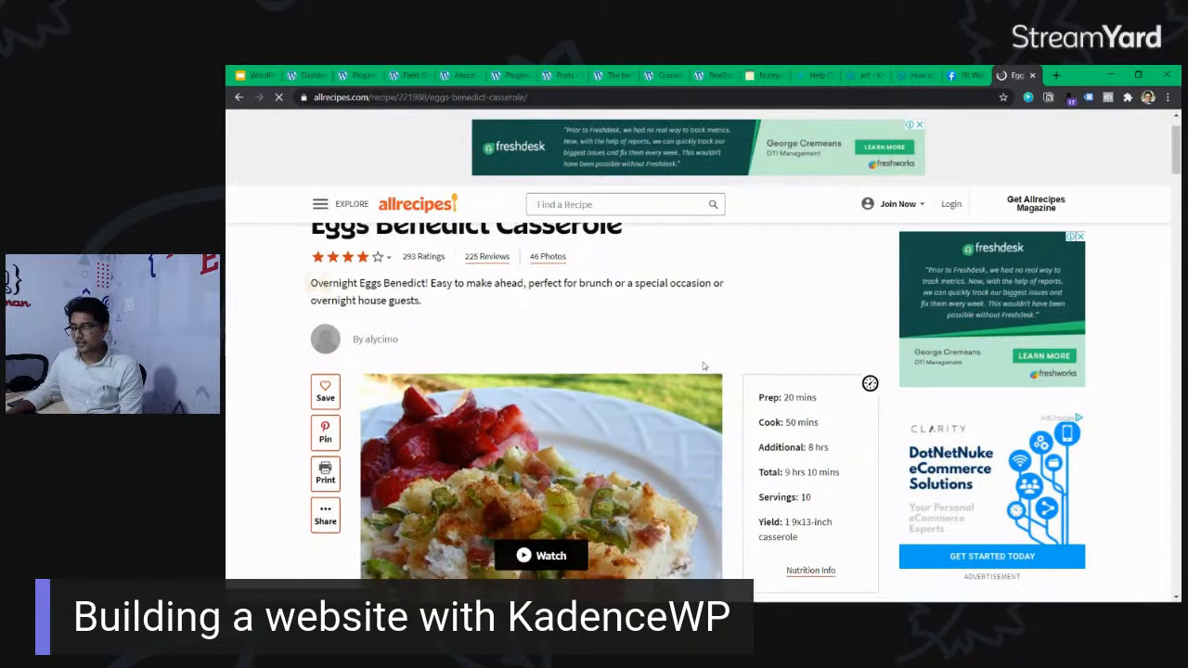
drag(817, 282, 775, 281)
click(775, 282)
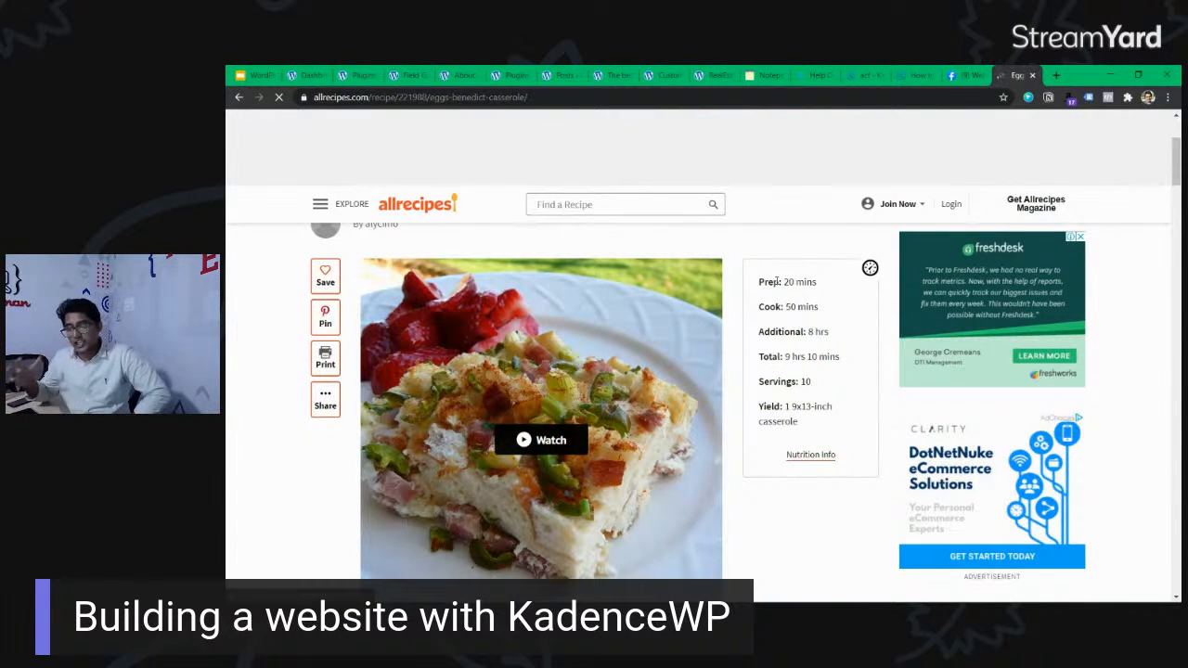
scroll(553, 364, down, 1)
scroll(555, 361, down, 2)
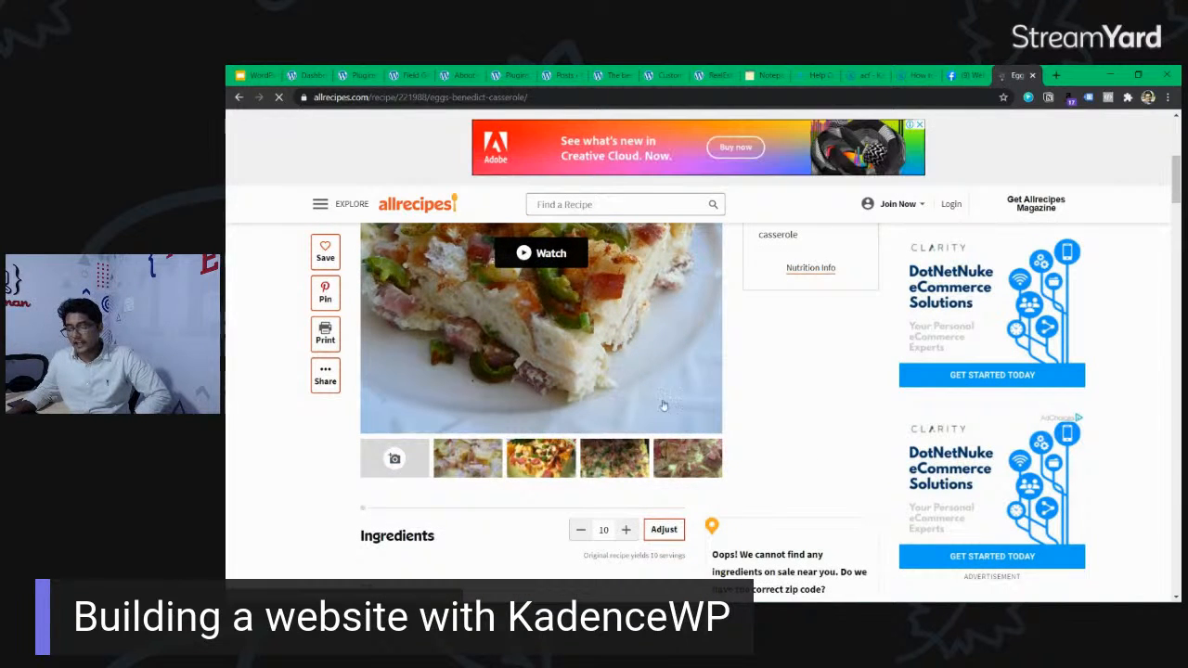
scroll(784, 311, up, 3)
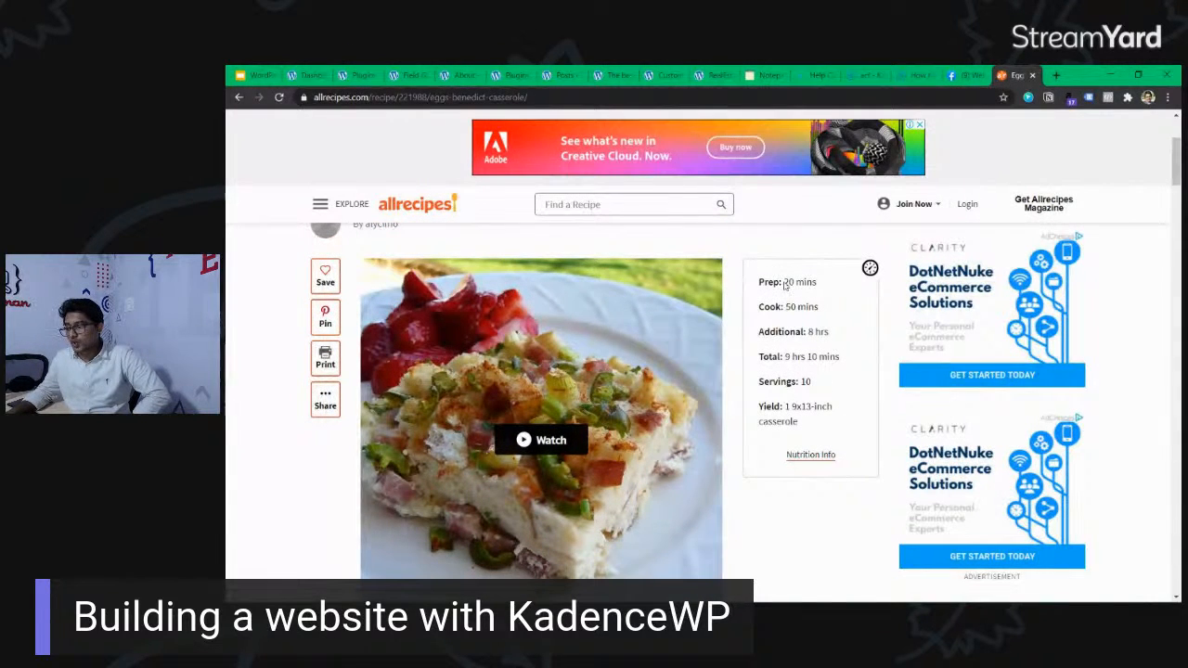
drag(783, 283, 817, 283)
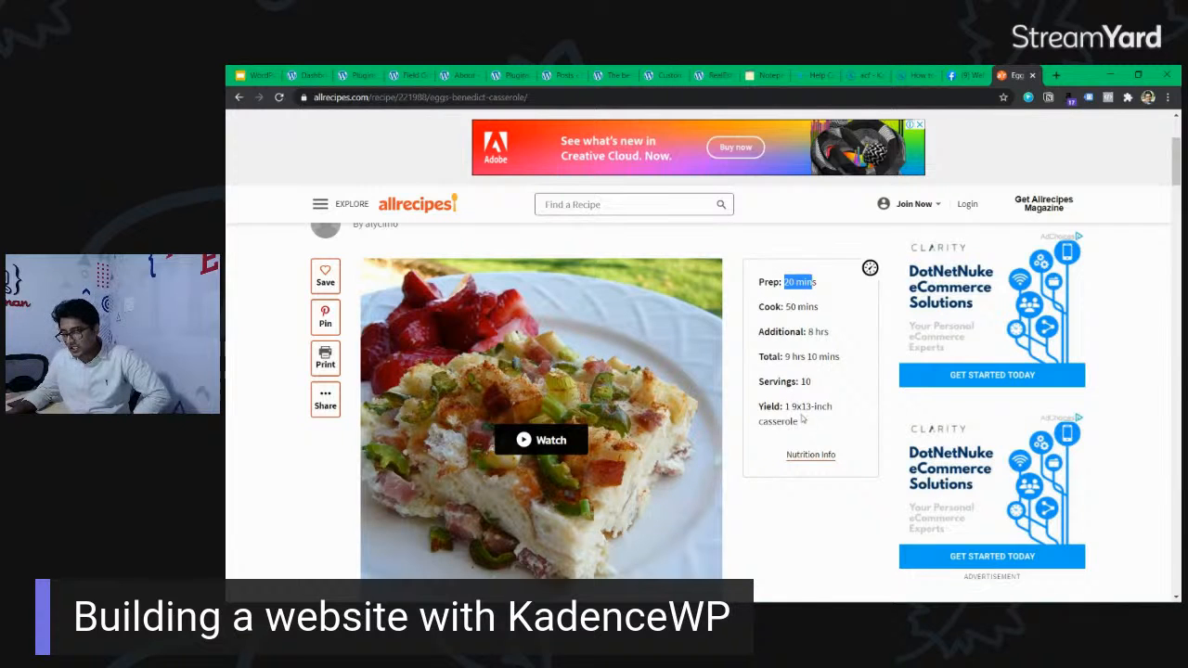
drag(758, 281, 806, 422)
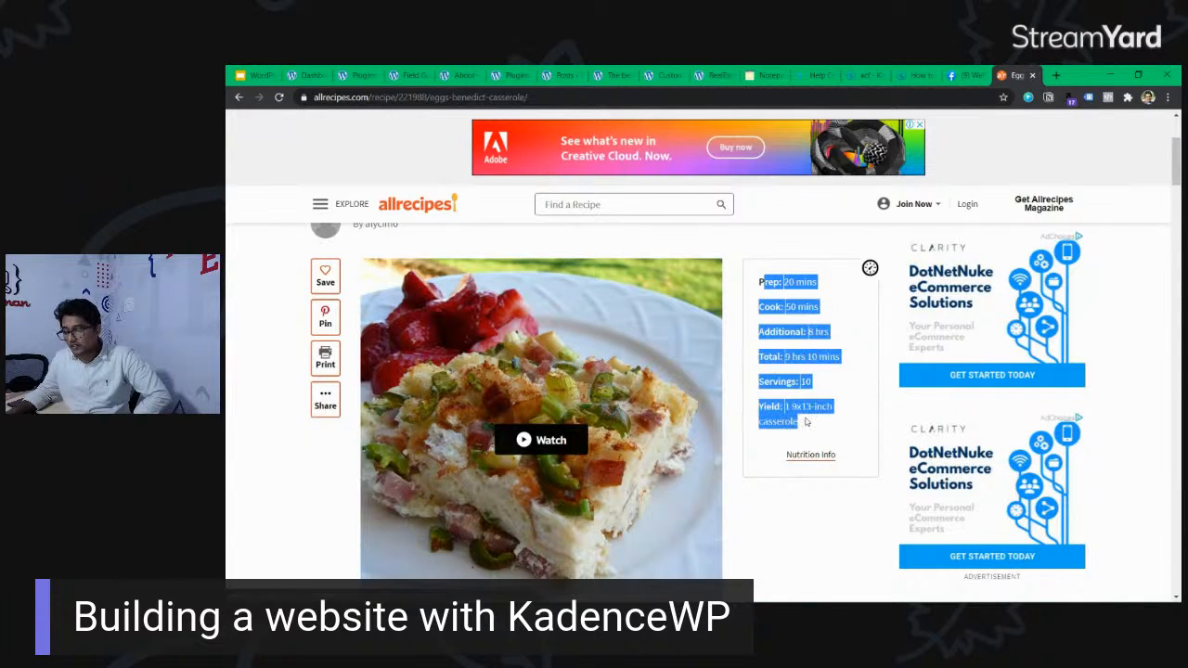
click(806, 422)
drag(784, 281, 820, 432)
click(796, 297)
click(791, 353)
click(834, 361)
click(819, 432)
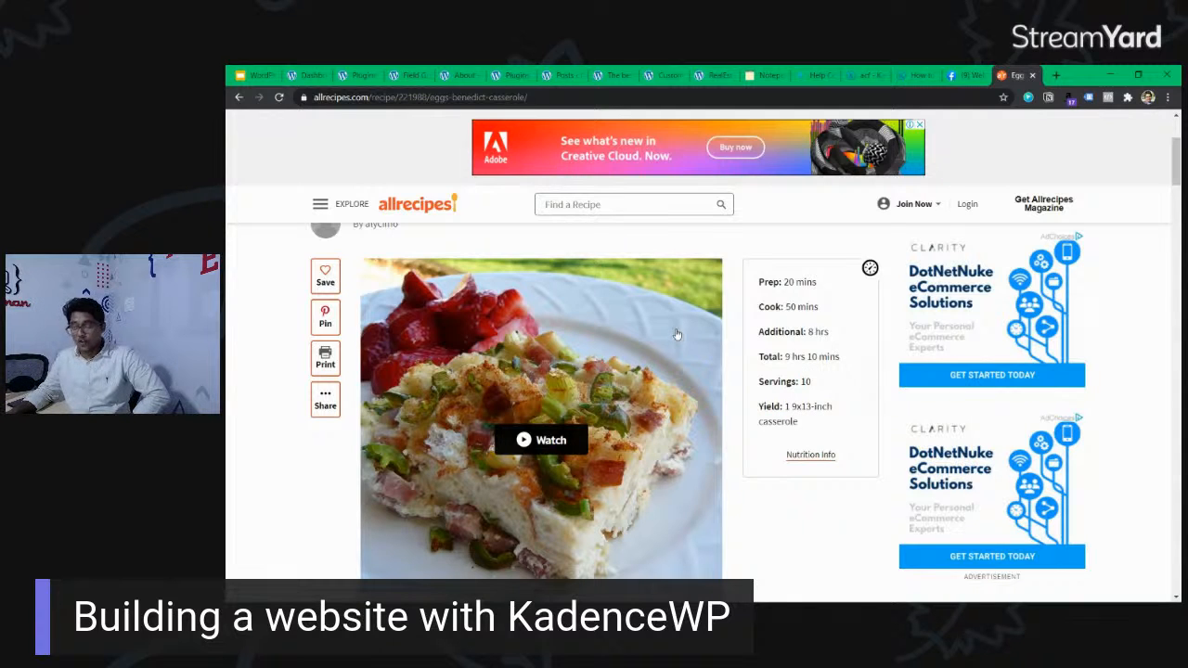
Examine how the recipe structures its Ingredients checklist, its Directions steps and its Nutrition Facts.
scroll(677, 334, down, 4)
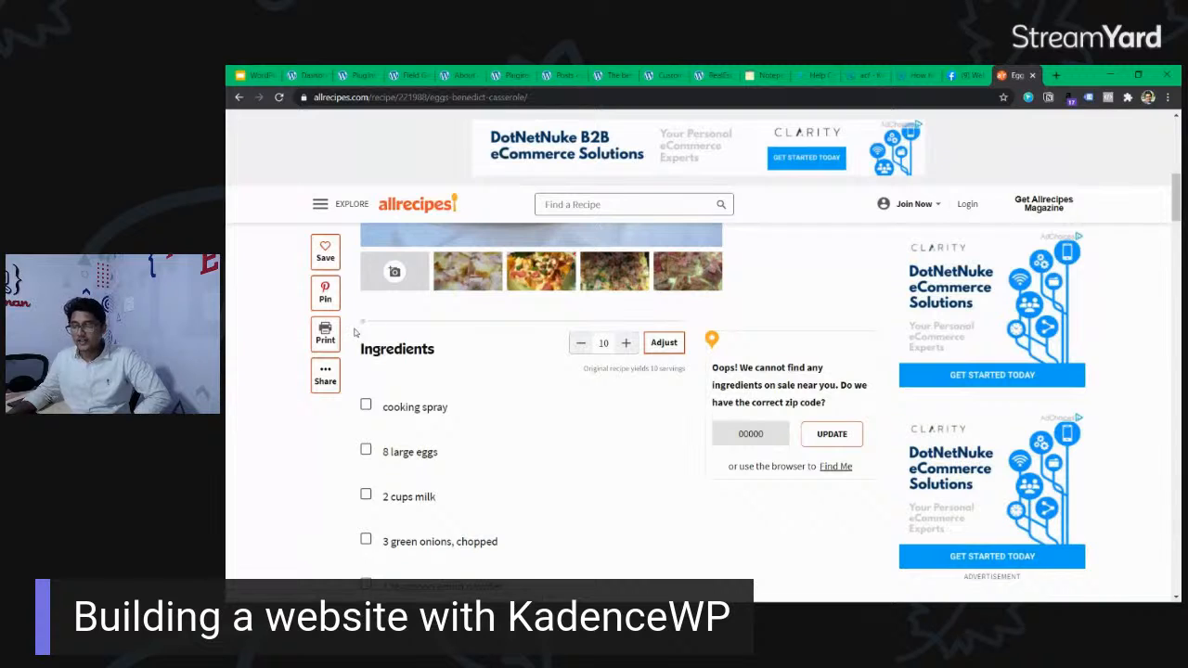
drag(364, 322, 500, 325)
click(447, 347)
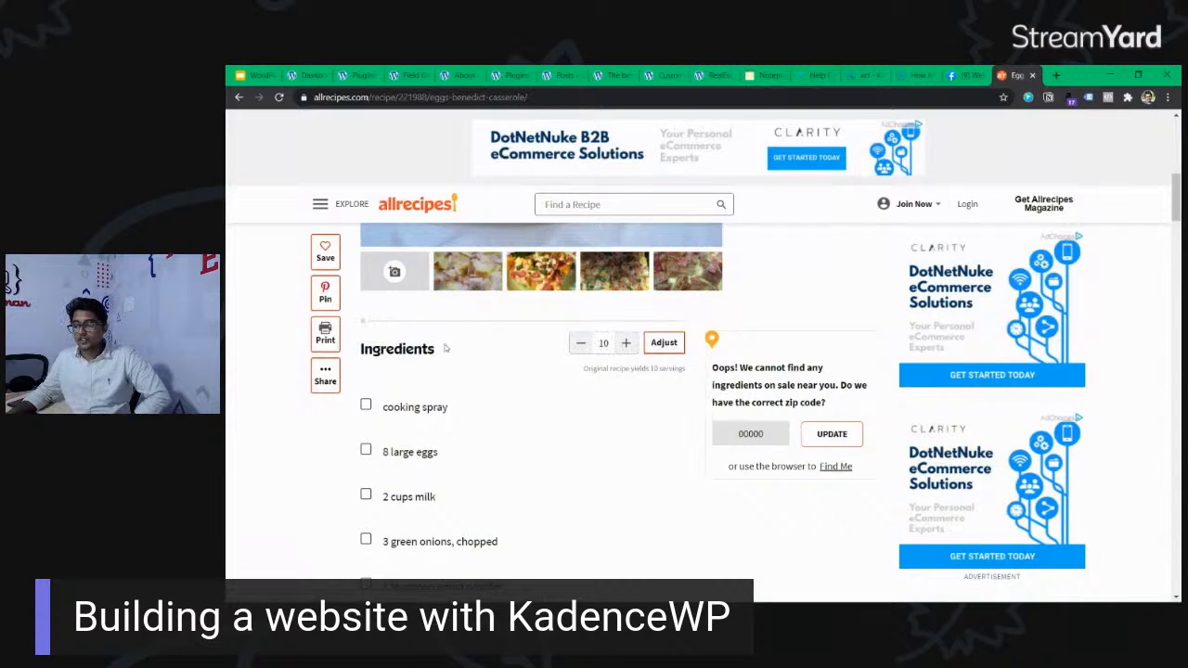
click(366, 406)
click(365, 450)
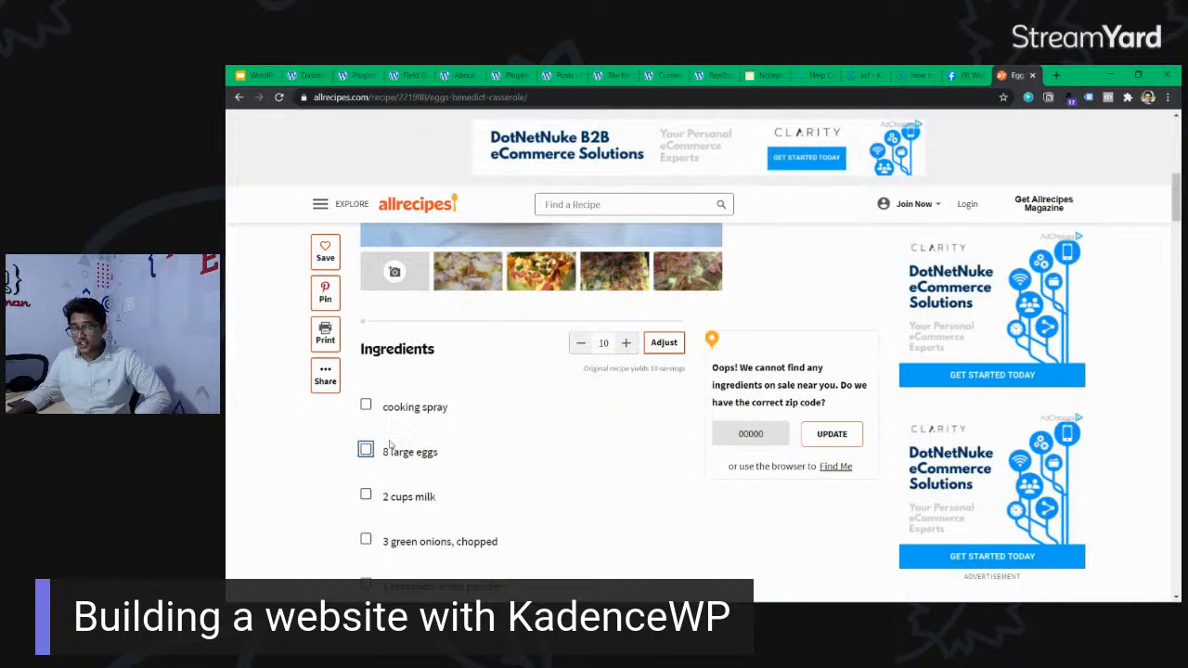
scroll(411, 429, down, 3)
scroll(411, 427, down, 4)
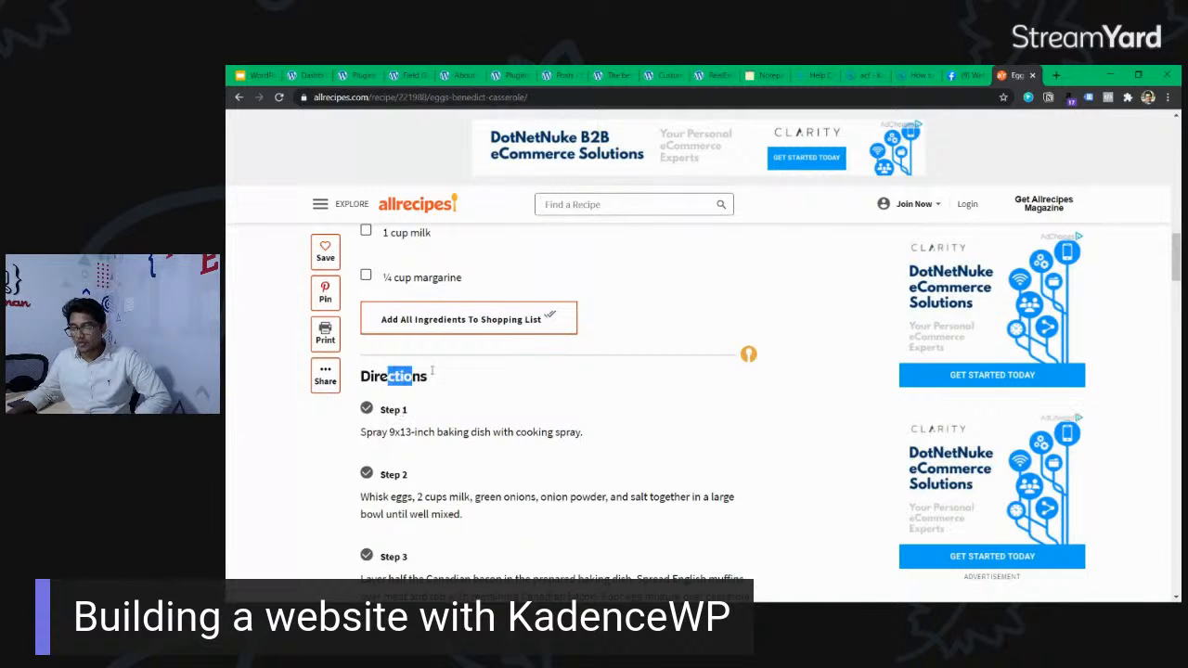
scroll(448, 375, down, 5)
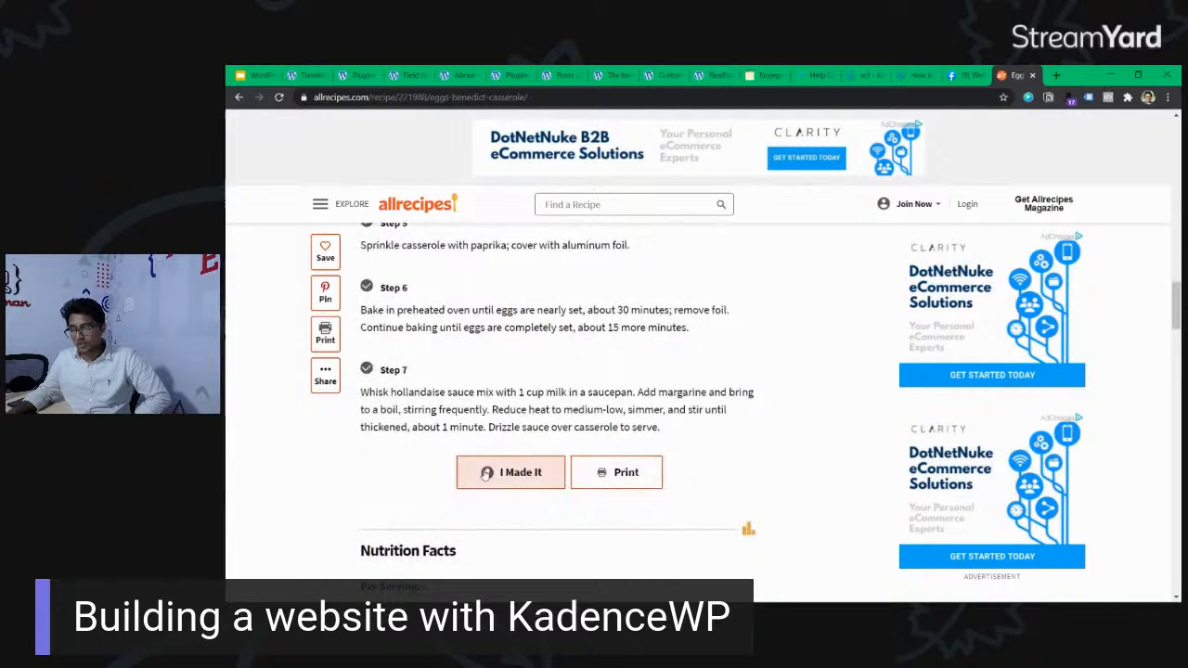
scroll(554, 452, down, 3)
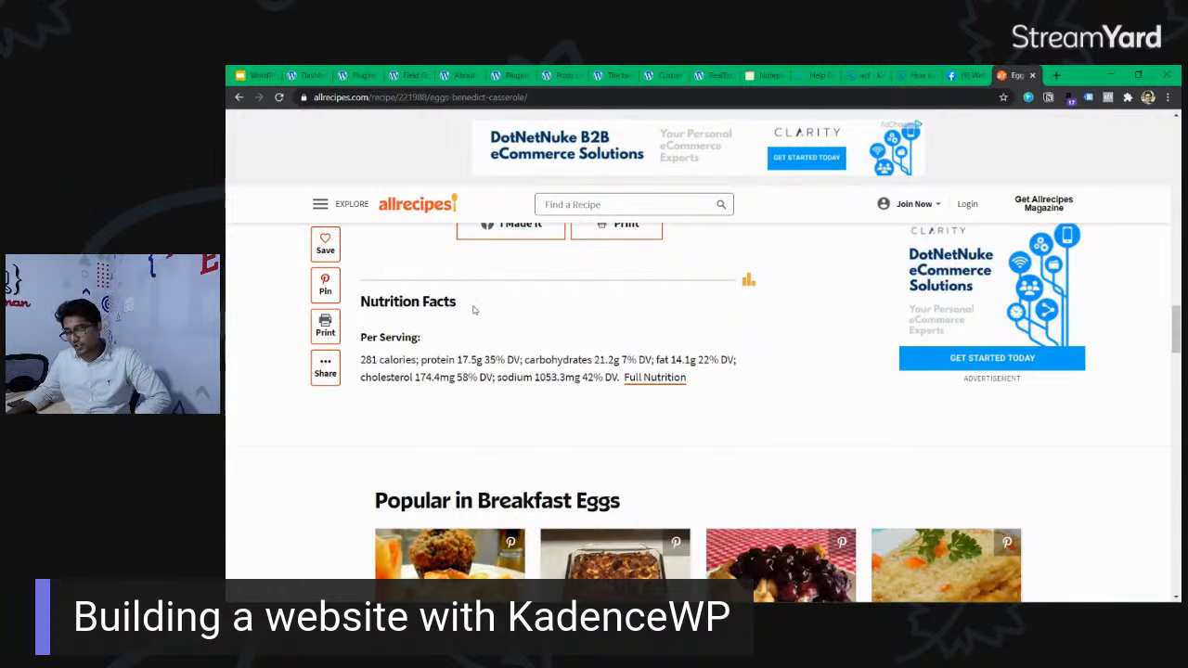
scroll(523, 347, up, 10)
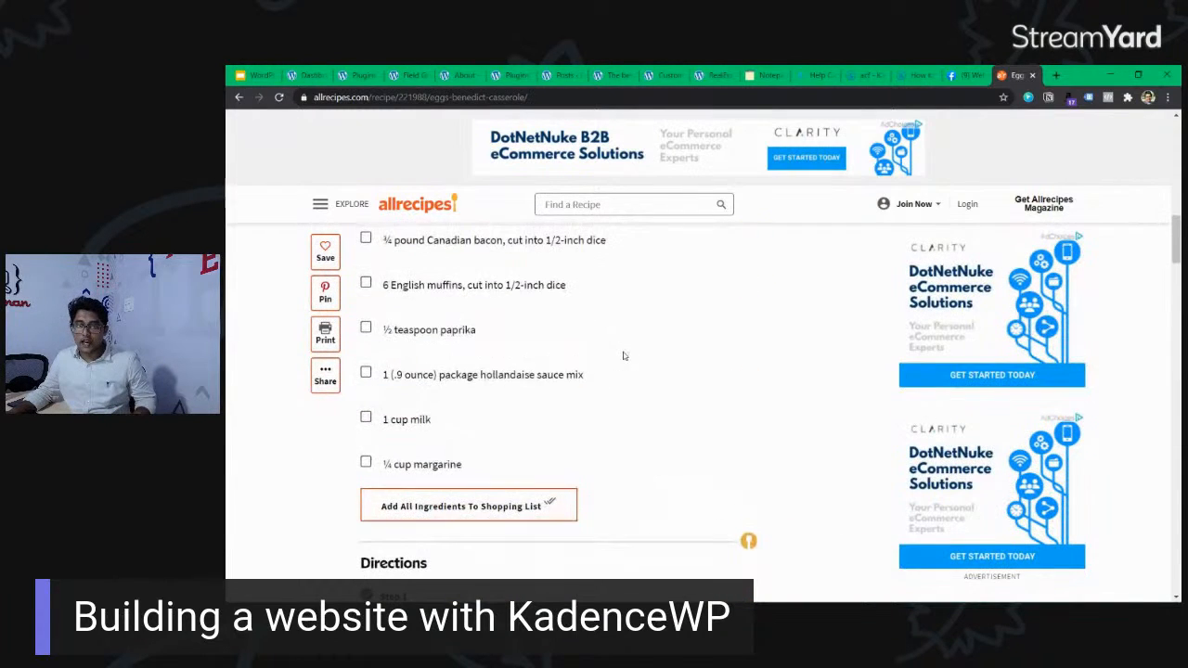
scroll(624, 356, up, 1)
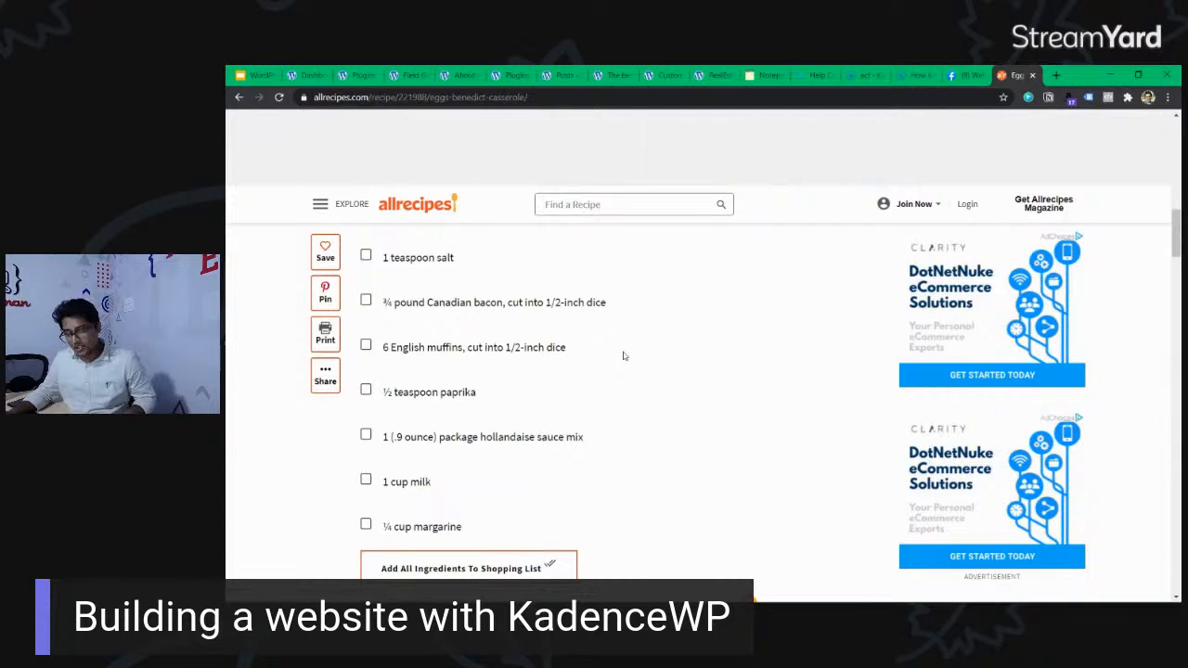
Open the photo gallery of the Eggs Benedict Casserole recipe, then return to the recipe page.
scroll(623, 355, up, 2)
scroll(623, 356, up, 2)
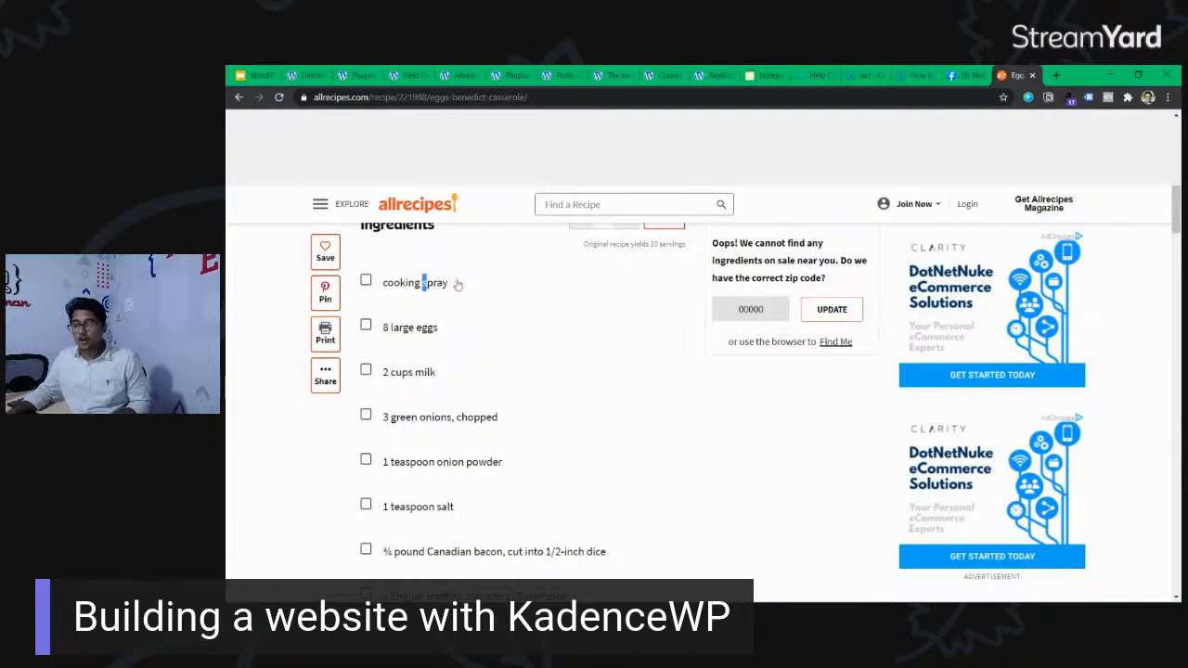
scroll(538, 406, up, 4)
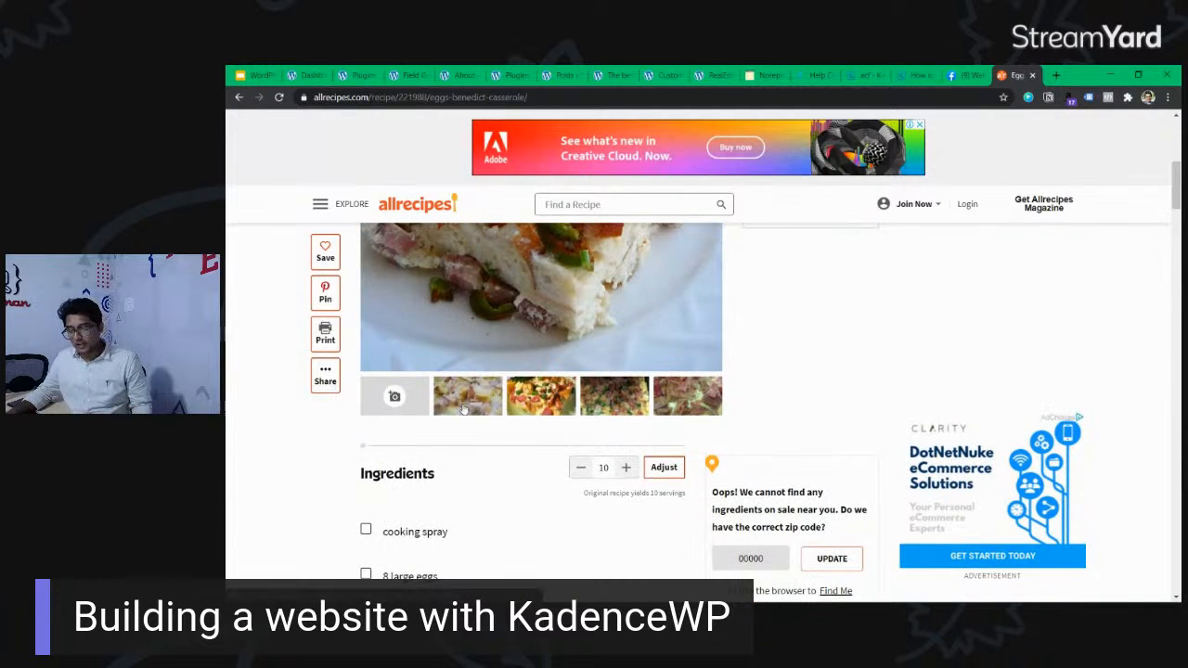
click(692, 395)
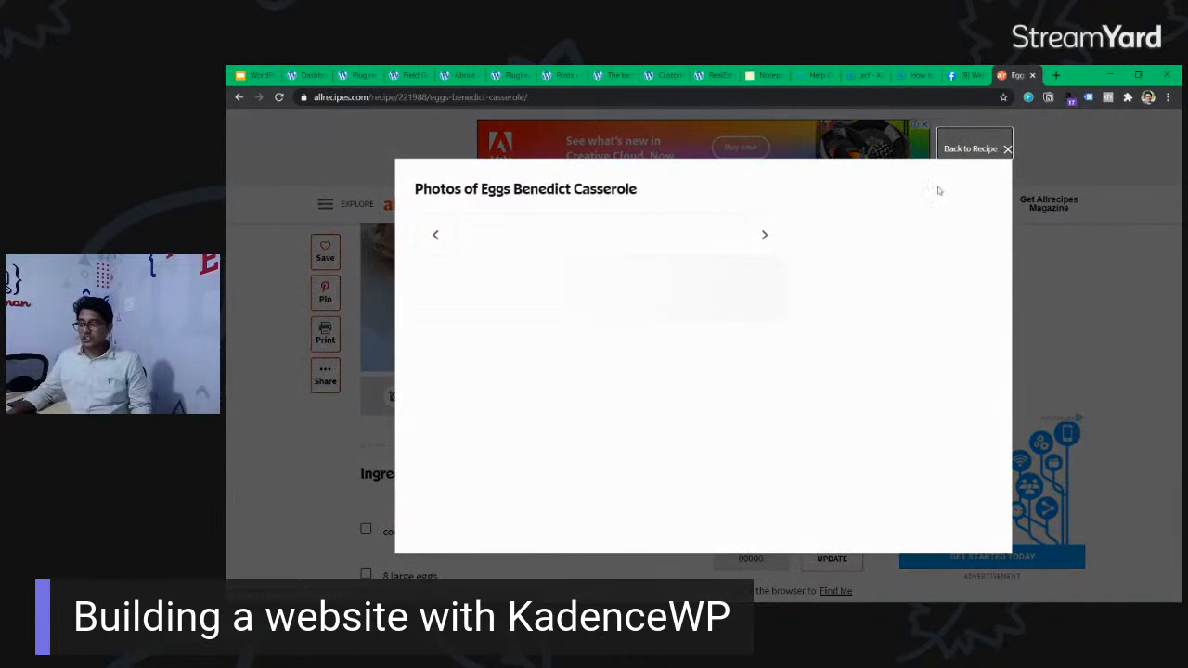
click(1006, 149)
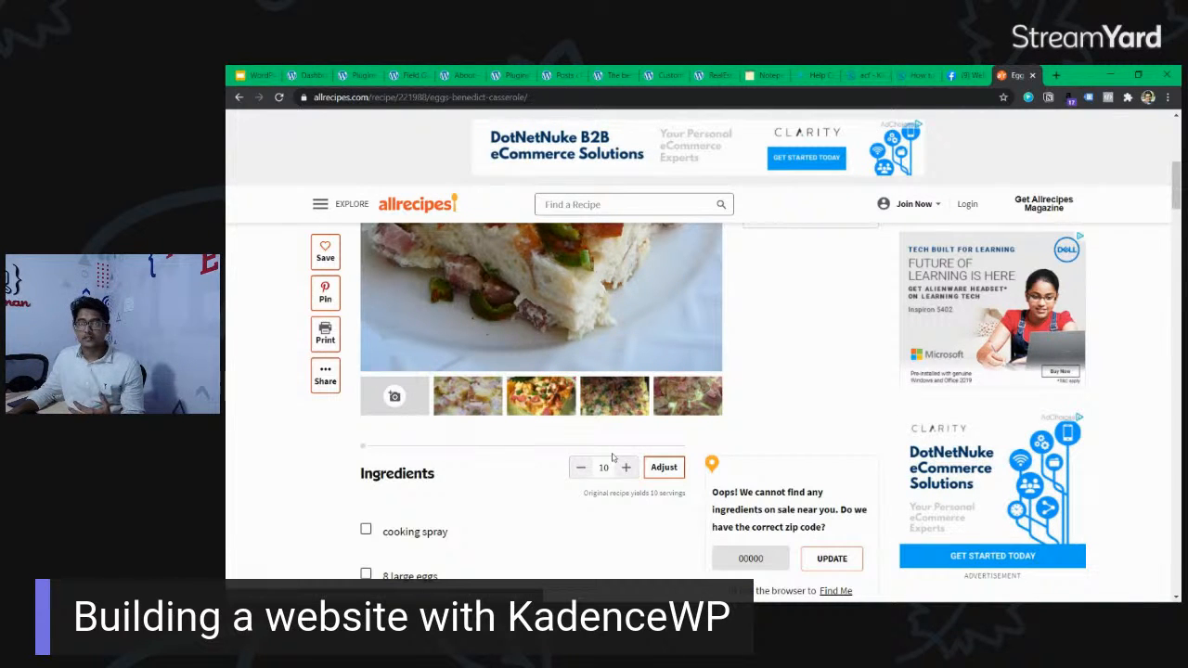
Review the recipe's ingredients and header, and dismiss the Save This Recipe pop-up.
scroll(530, 403, down, 3)
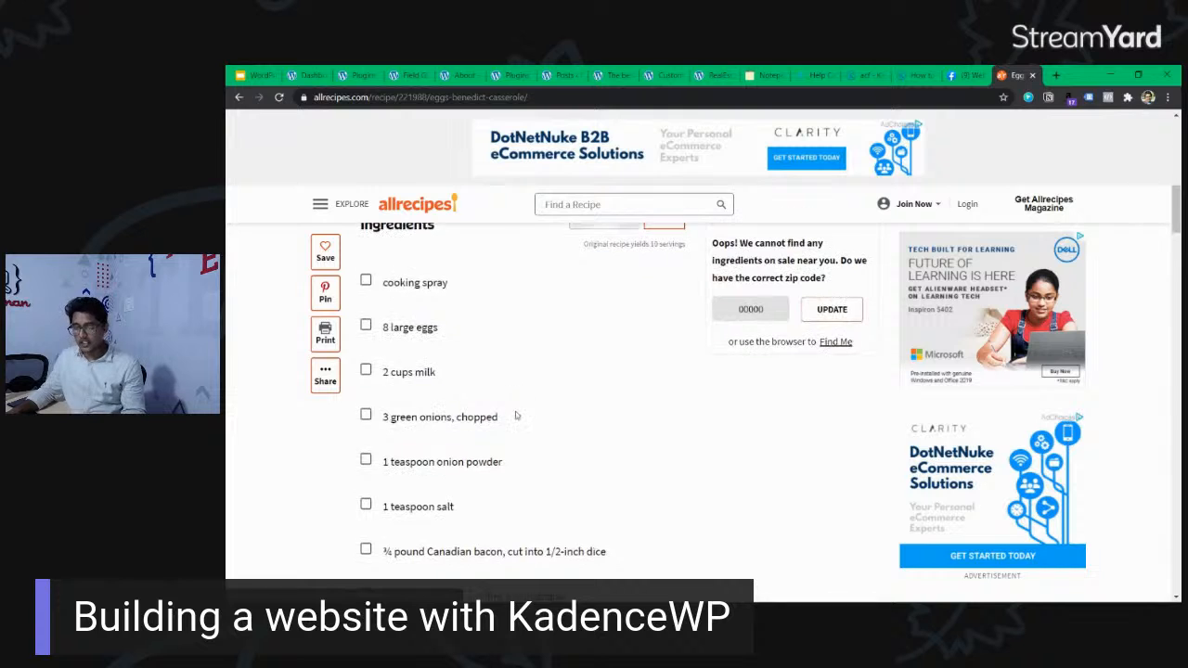
scroll(702, 379, down, 2)
scroll(702, 378, up, 7)
scroll(702, 382, up, 2)
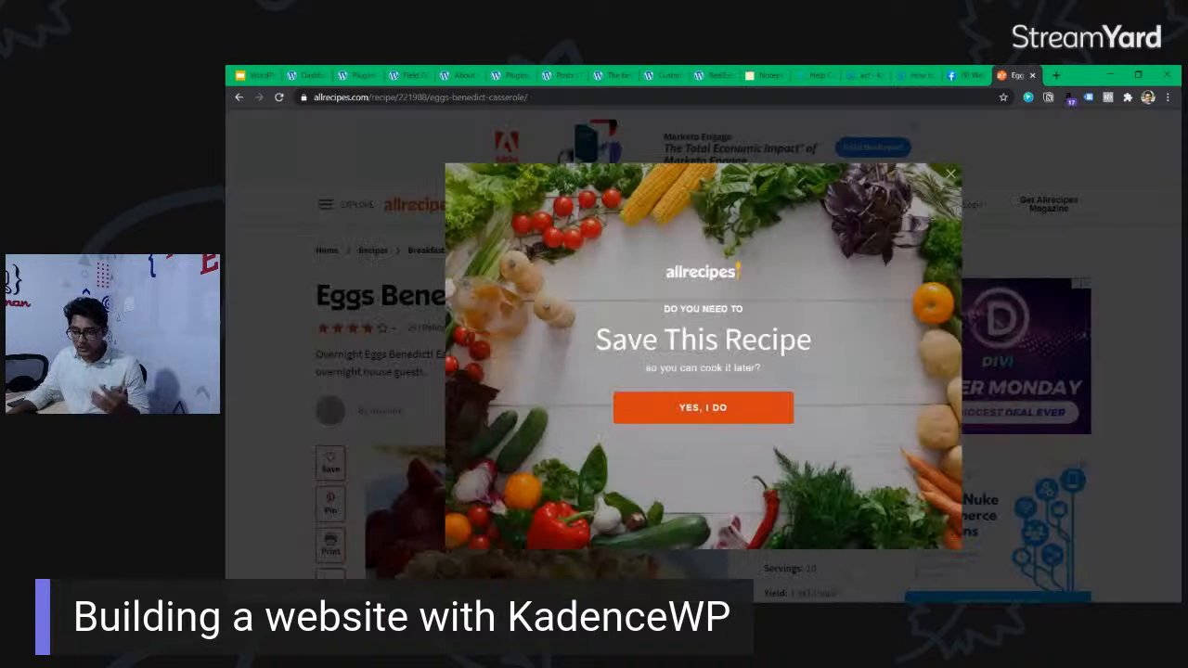
click(950, 179)
Close the leftover WordPress admin, real estate site and Kadence help pages that sit between Field Groups and the Facebook group, keeping Notepad open.
click(417, 77)
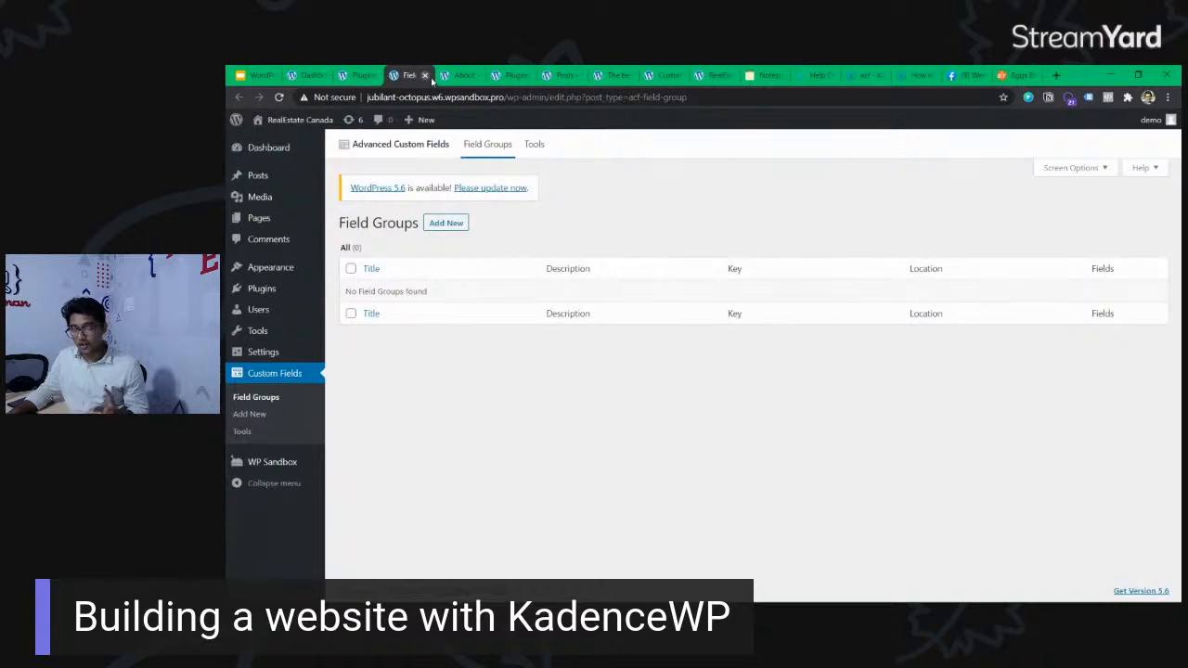
click(454, 75)
click(476, 75)
click(476, 75)
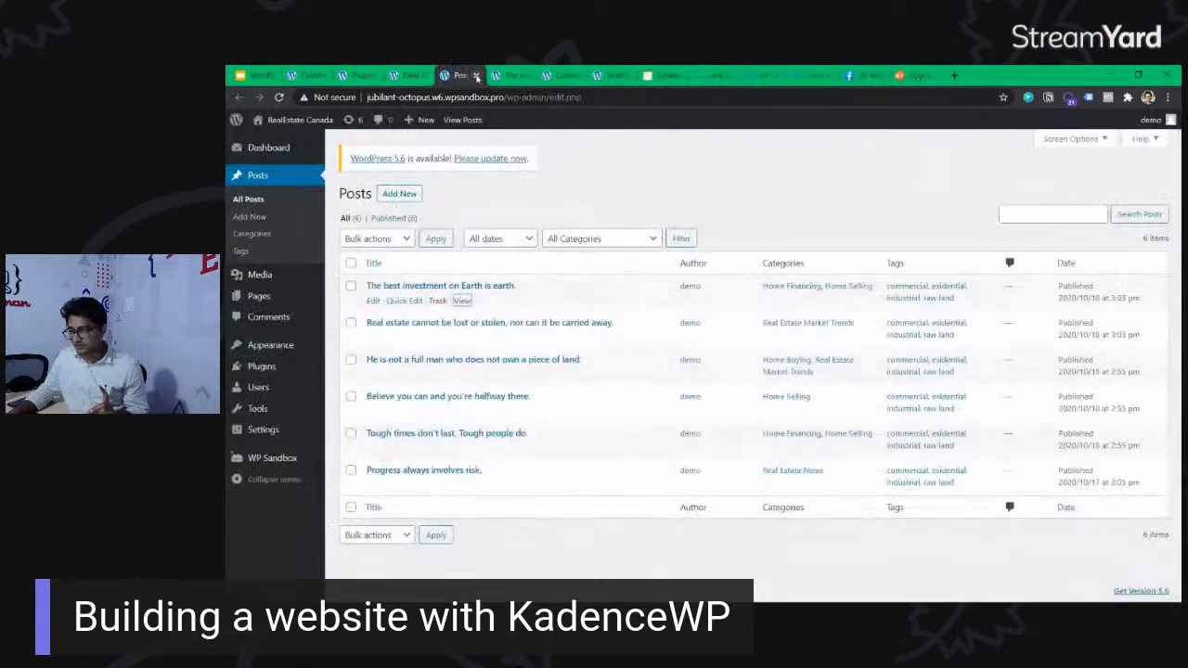
click(476, 75)
click(476, 75)
click(476, 75)
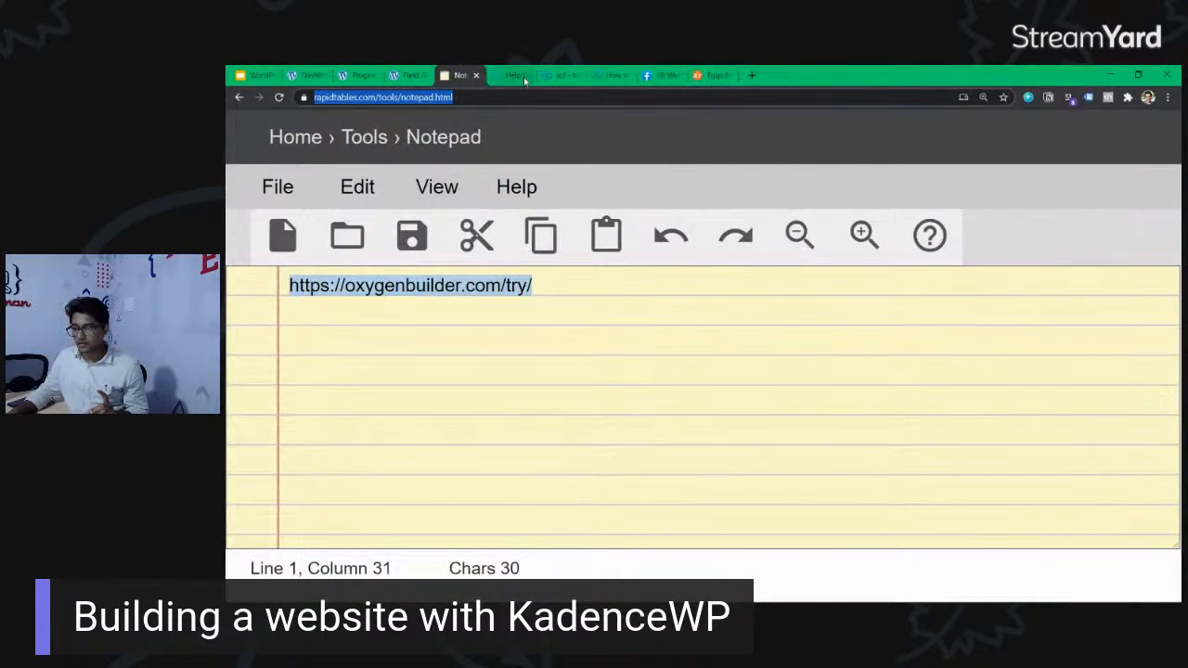
click(529, 79)
click(527, 75)
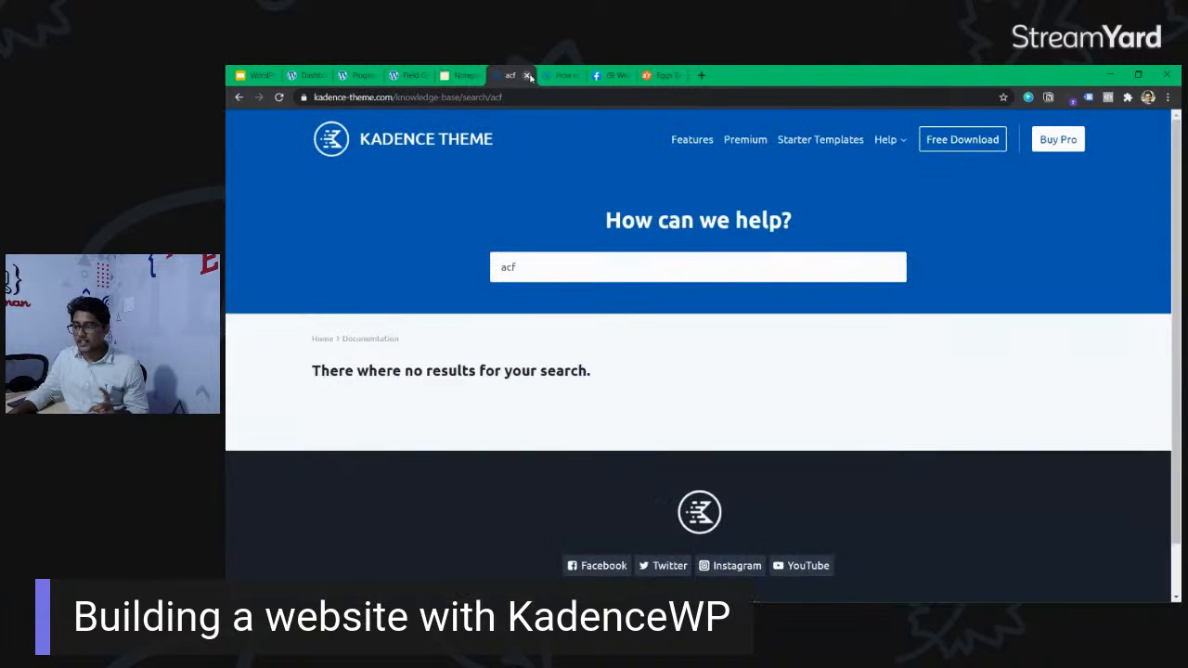
click(527, 75)
click(527, 75)
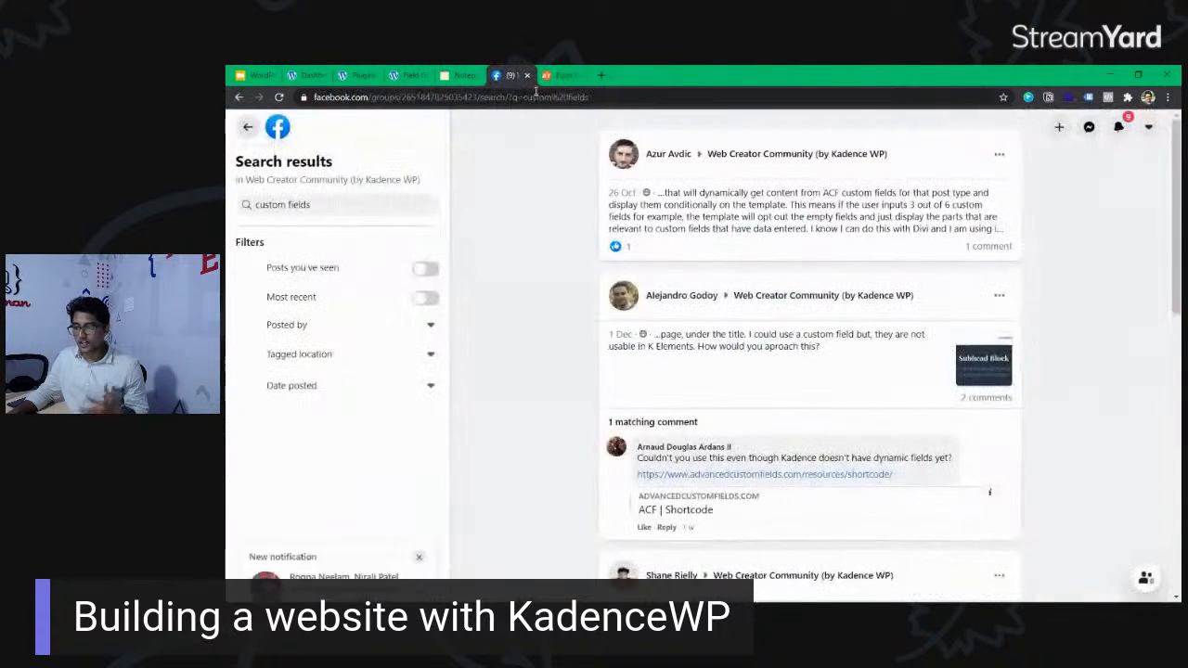
Start a new field group in Advanced Custom Fields and place the recipe page right beside it for reference.
click(411, 77)
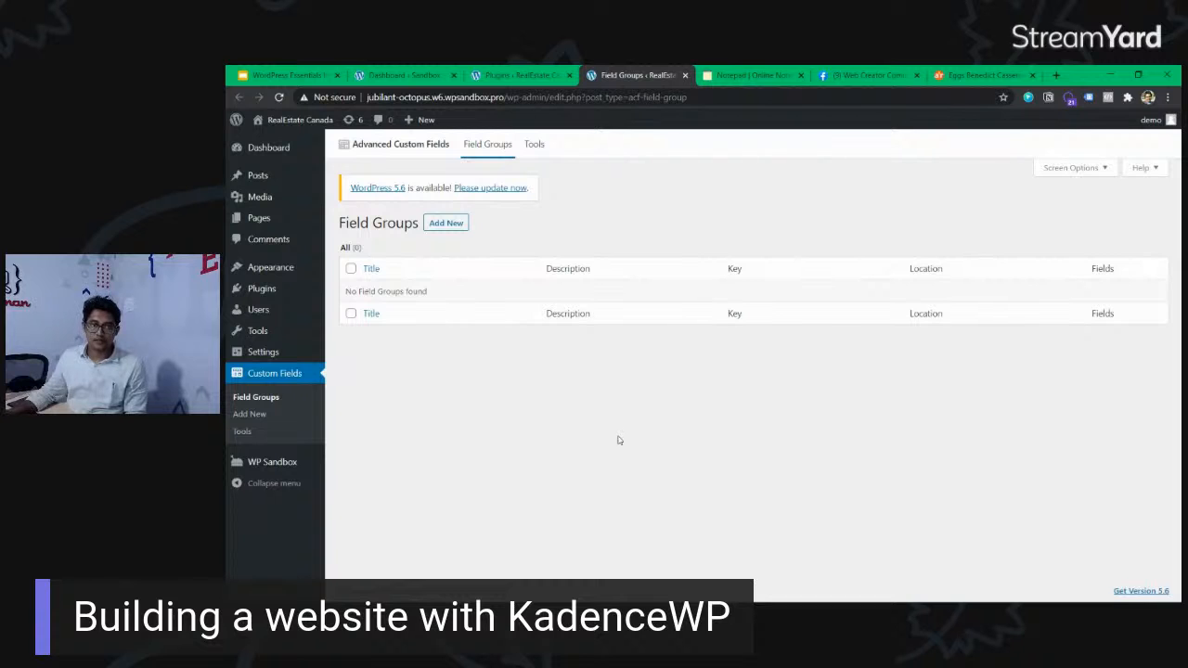
click(446, 223)
drag(971, 79, 753, 78)
scroll(765, 335, up, 5)
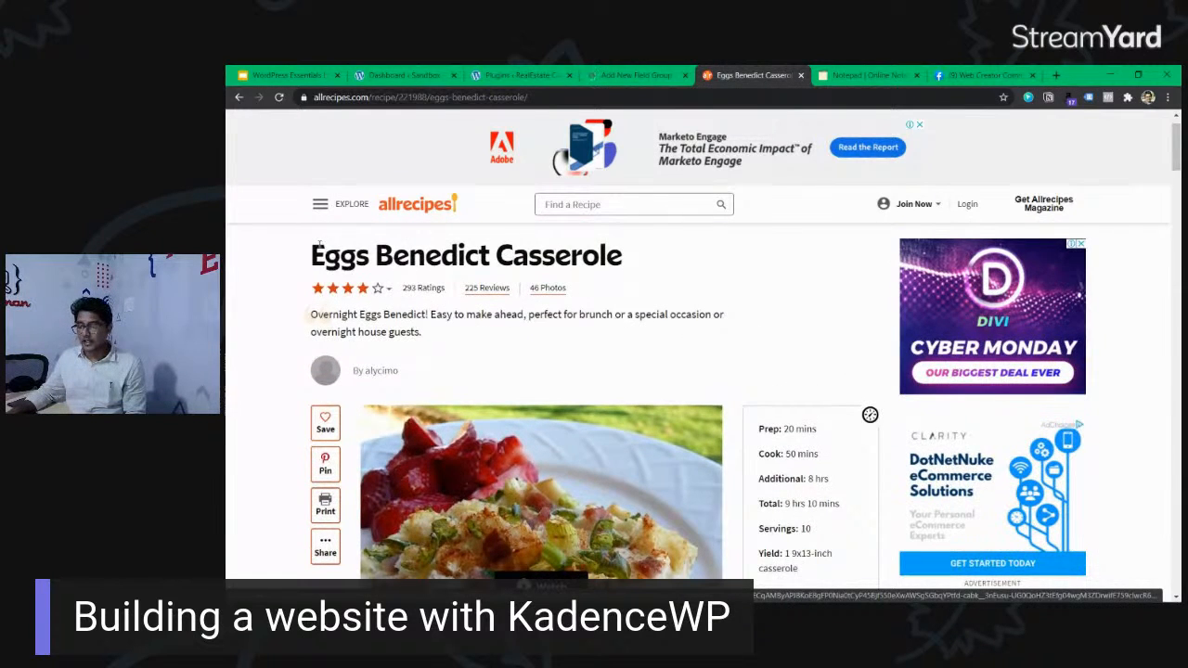
Highlight the recipe's title and short description as separate pieces of content.
drag(312, 256, 643, 256)
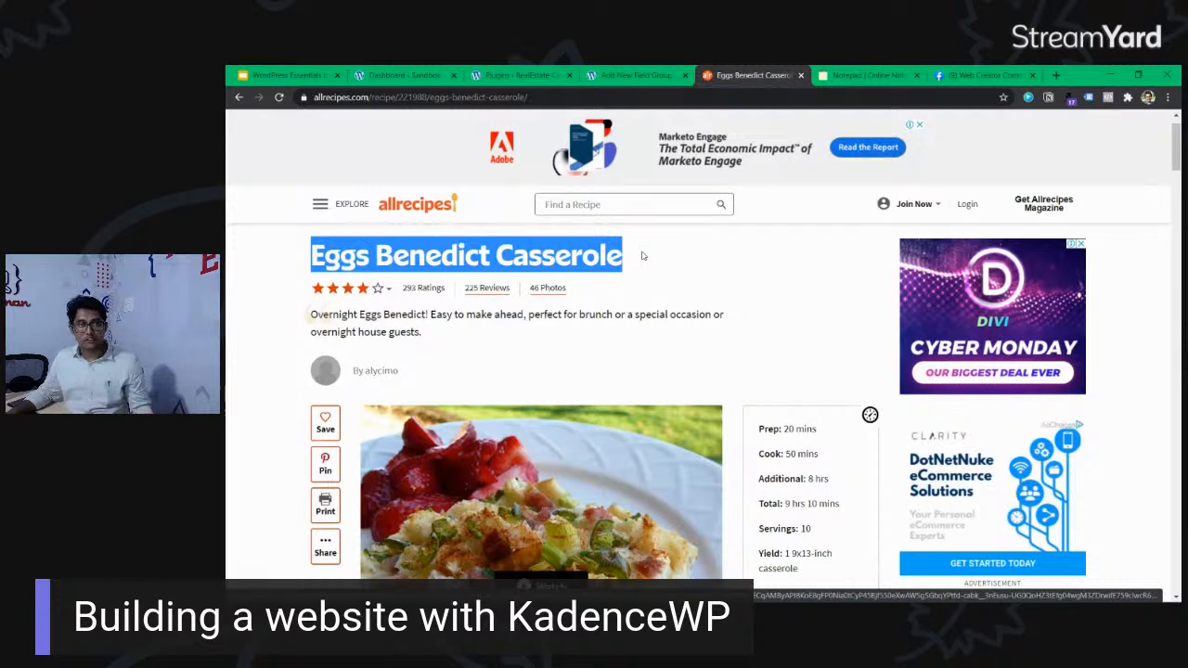
click(634, 263)
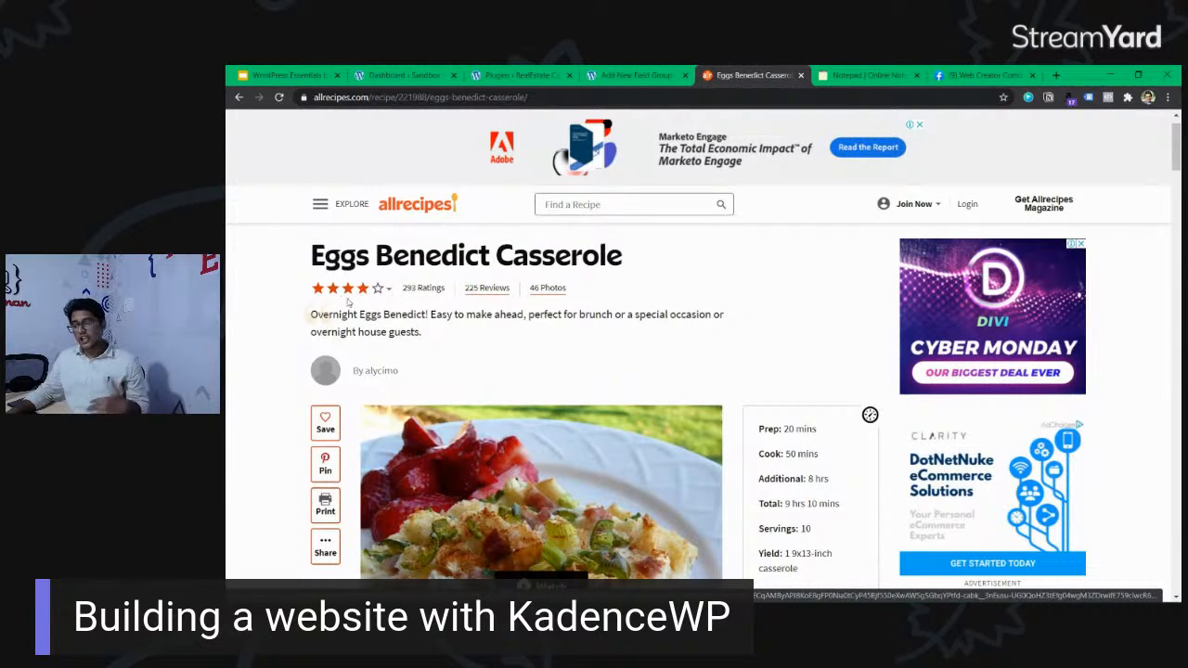
mouse_move(361, 312)
mouse_down()
mouse_move(445, 337)
mouse_move(374, 316)
mouse_up()
click(374, 317)
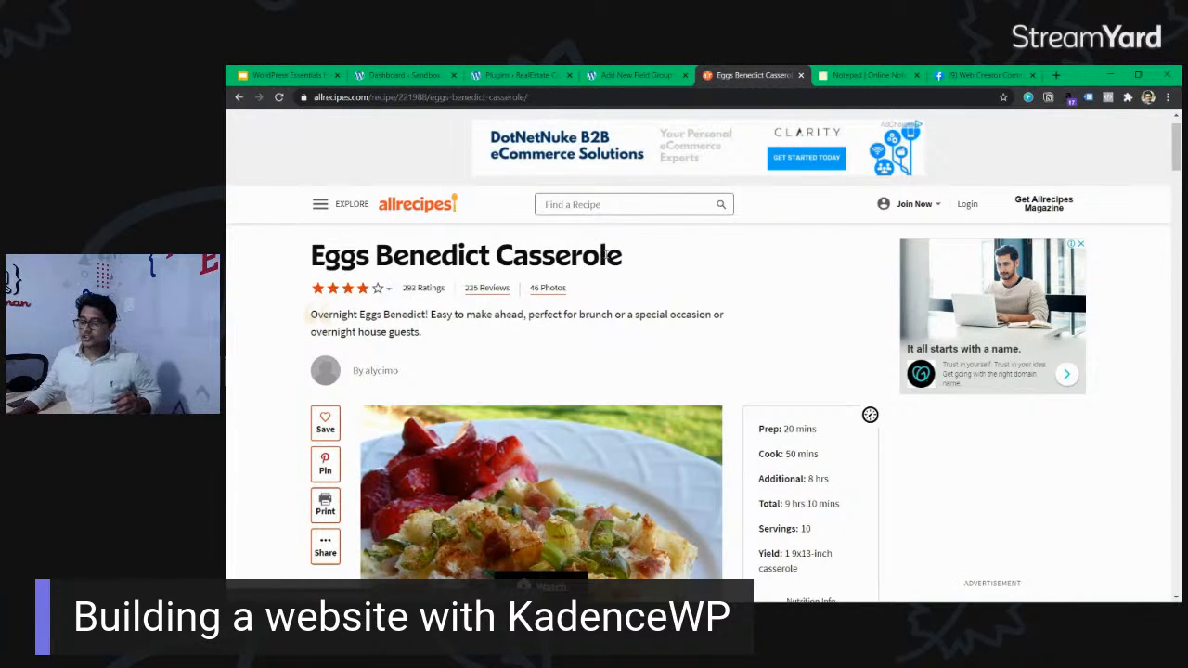
drag(596, 315, 599, 332)
click(599, 331)
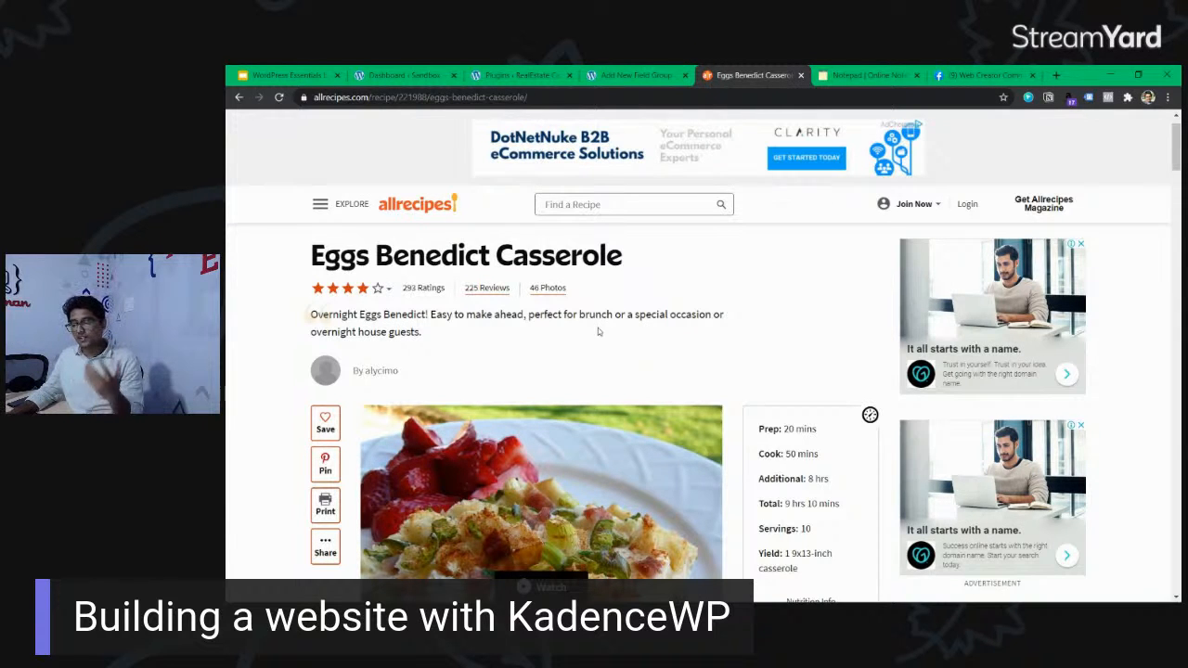
Compare the recipe's timing and yield details with its title and introductory description.
scroll(597, 331, down, 2)
drag(790, 305, 822, 433)
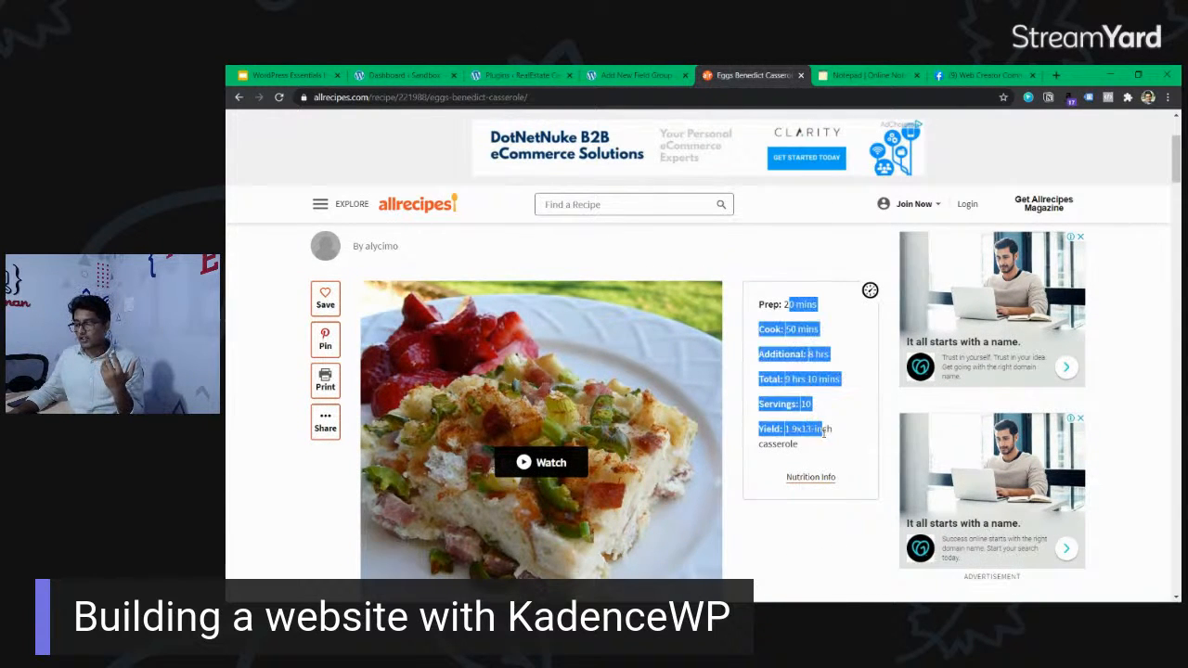
click(822, 433)
scroll(378, 258, up, 2)
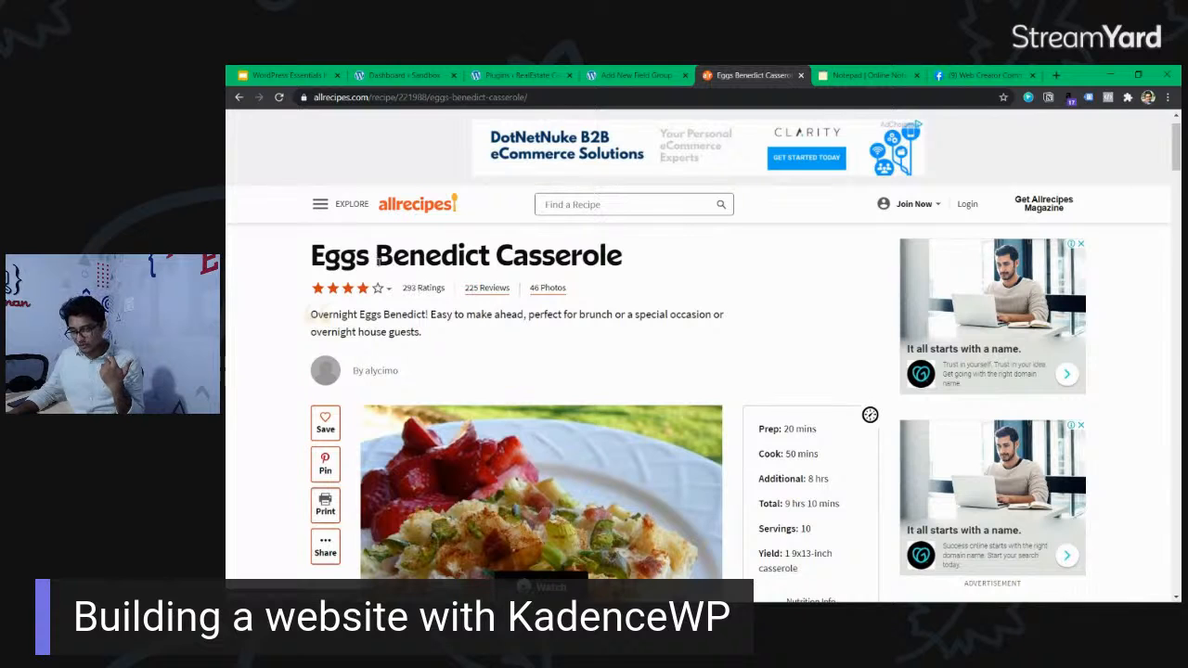
drag(376, 257, 358, 256)
click(379, 312)
drag(378, 313, 405, 314)
click(442, 334)
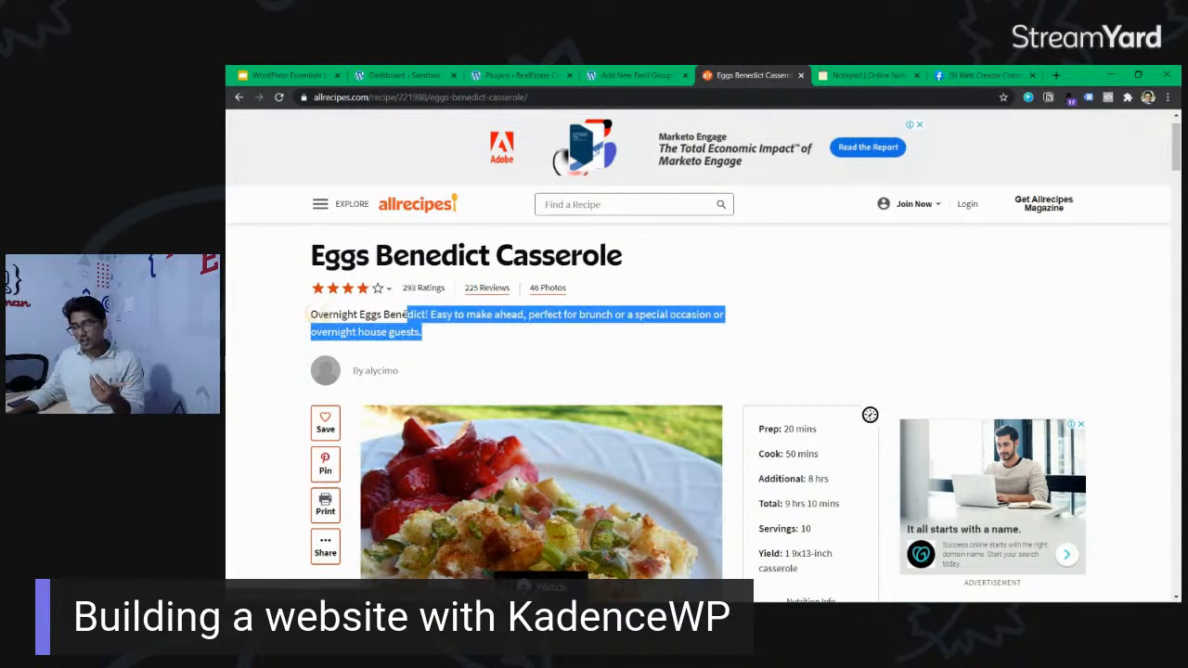
click(406, 314)
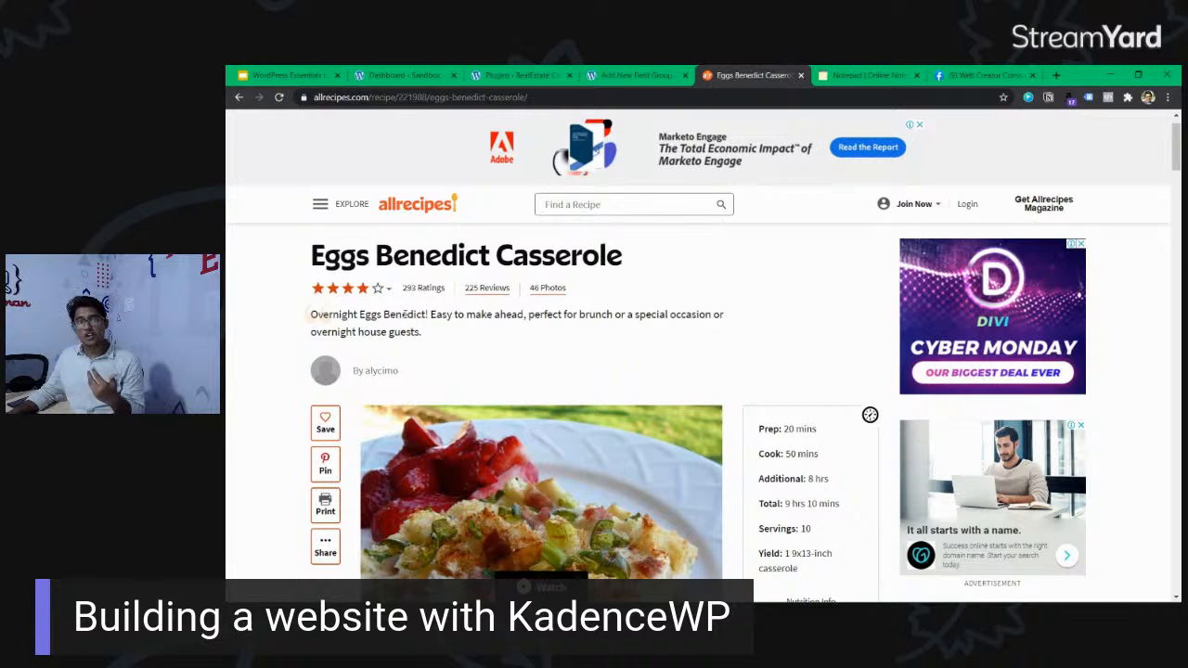
Examine the recipe's details box, focusing on the Prep label and its value as a custom field example.
scroll(678, 377, down, 2)
mouse_move(782, 304)
mouse_down()
mouse_move(799, 443)
mouse_move(769, 304)
mouse_up()
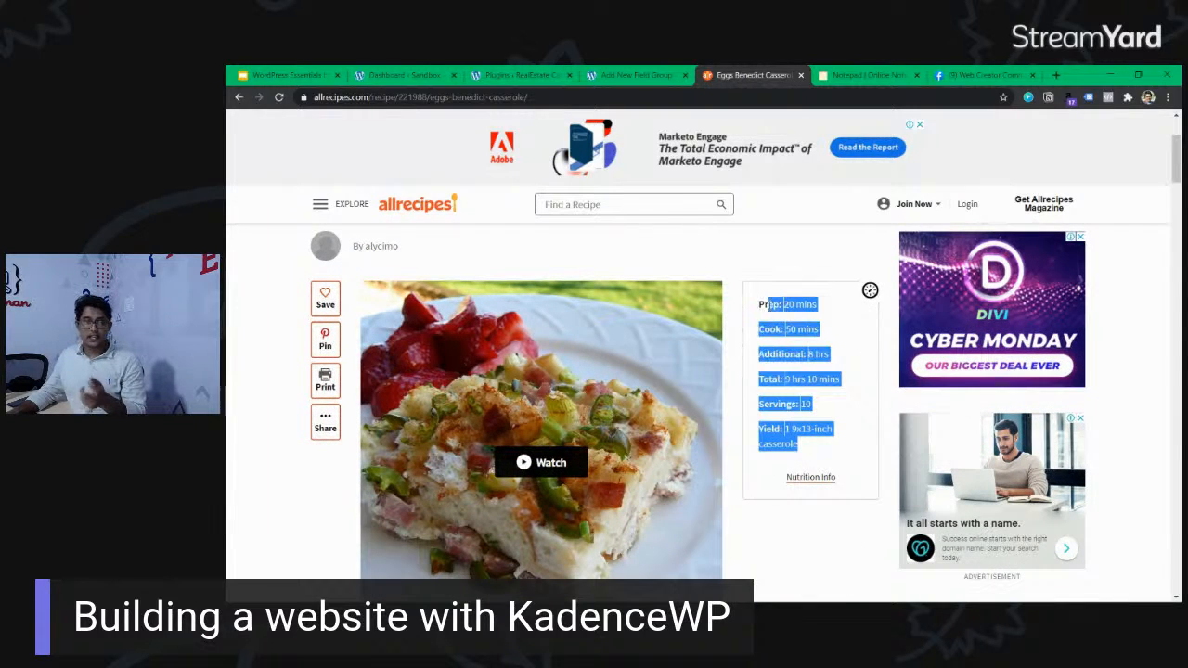
click(770, 304)
triple_click(787, 304)
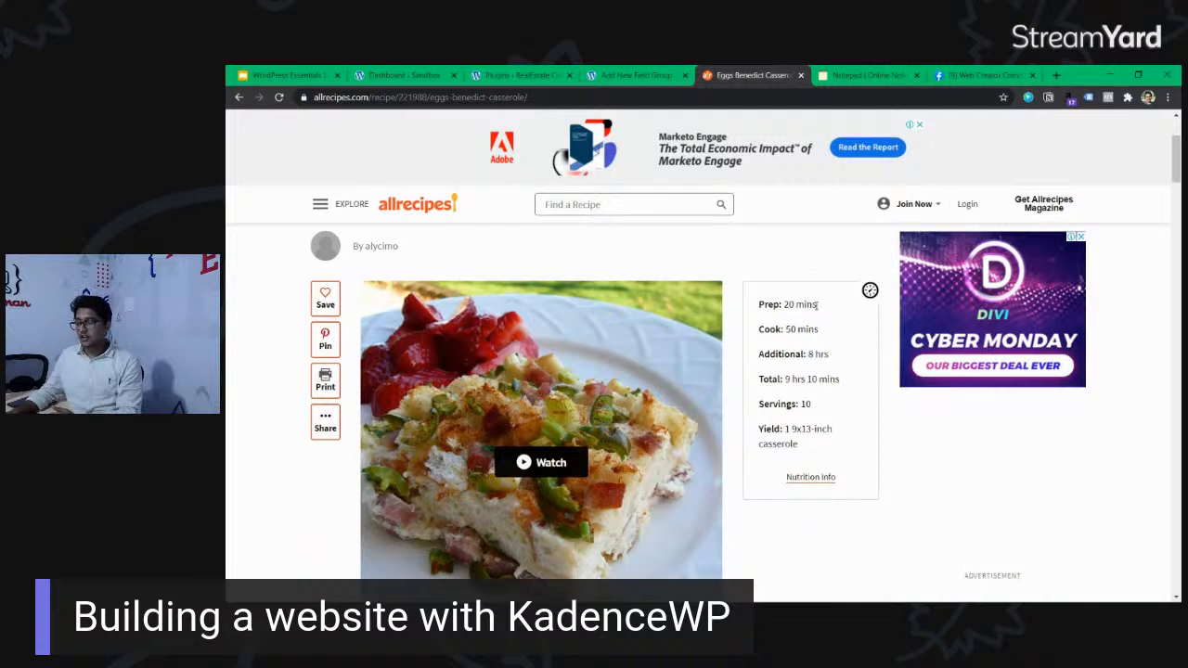
click(788, 305)
drag(785, 305, 815, 305)
click(815, 304)
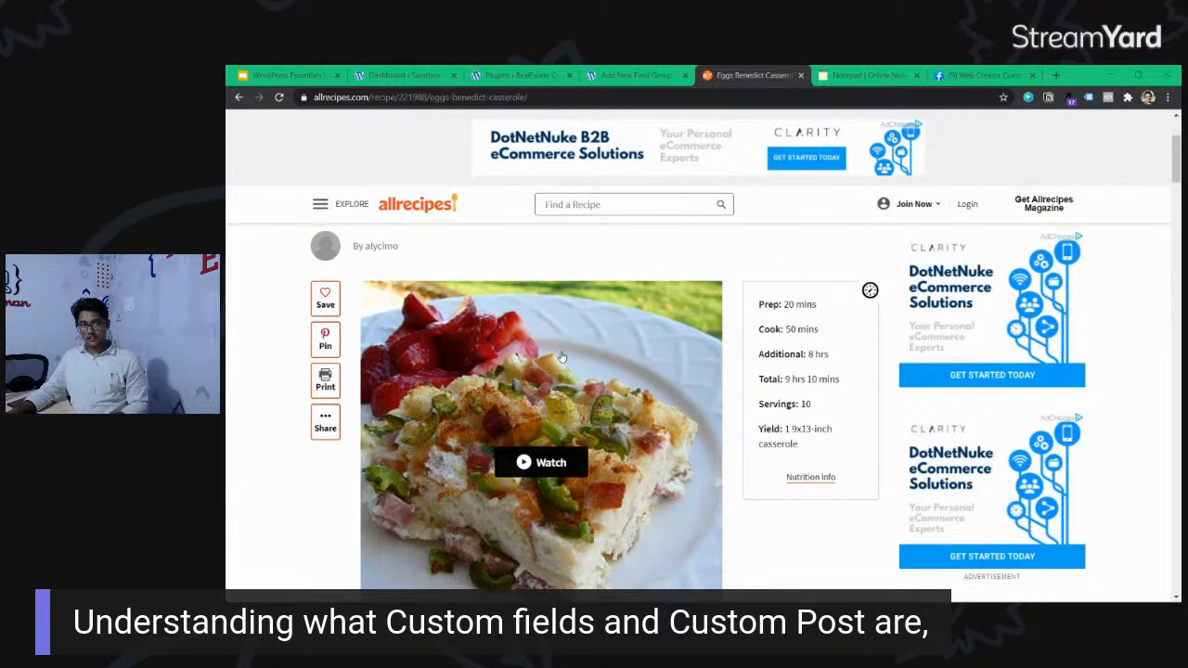
Close the Facebook community page and view the recipe's Nutrition Facts through its Nutrition Info link.
scroll(568, 316, down, 1)
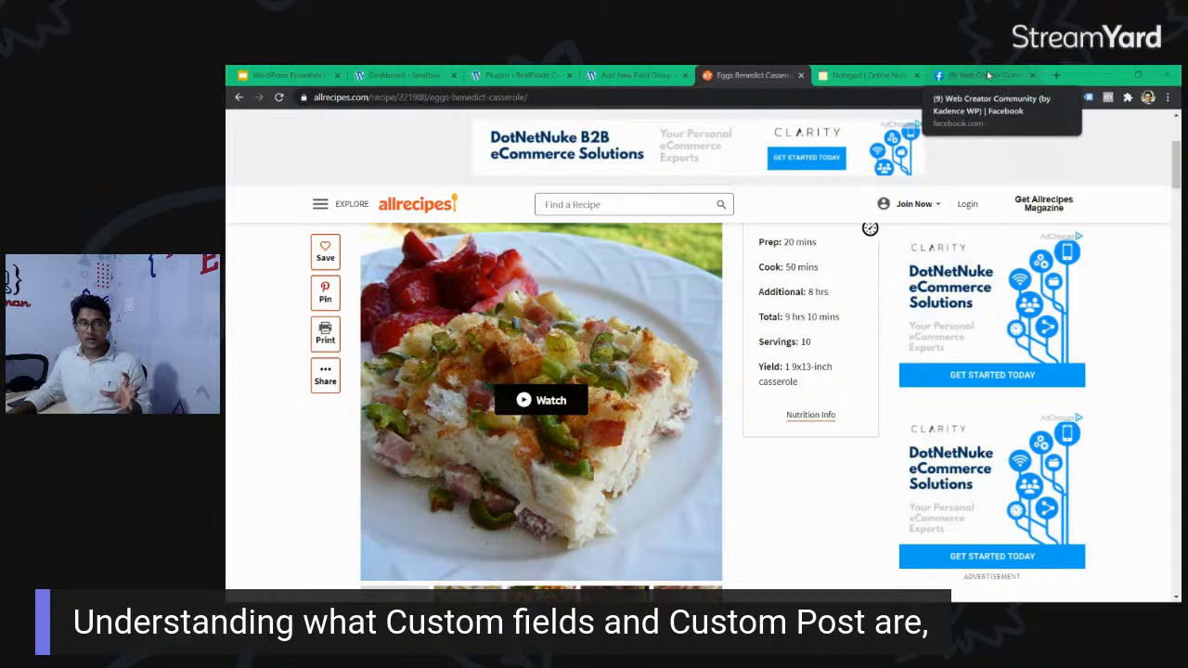
click(1032, 75)
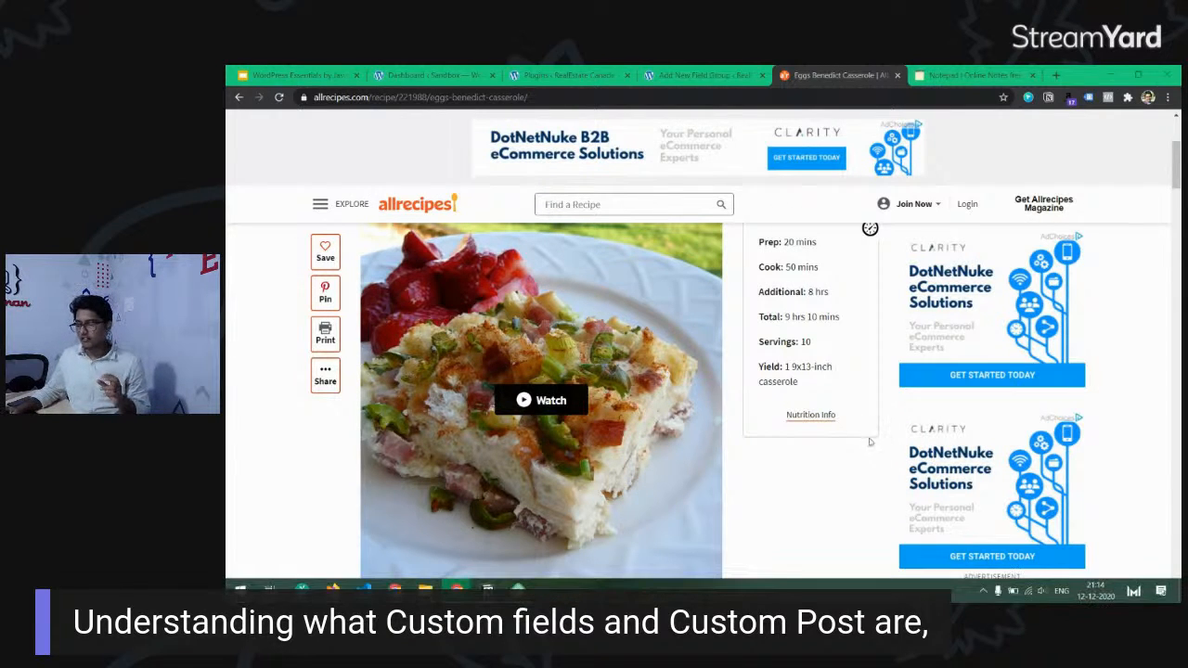
click(833, 422)
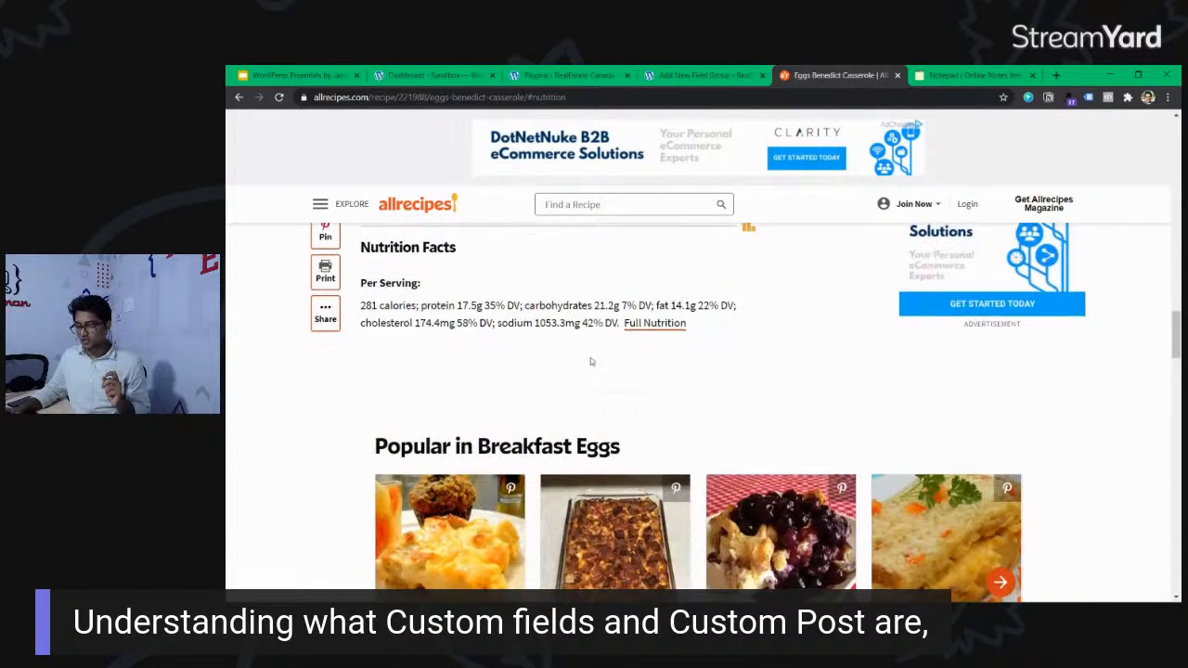
scroll(591, 359, up, 2)
scroll(730, 359, up, 15)
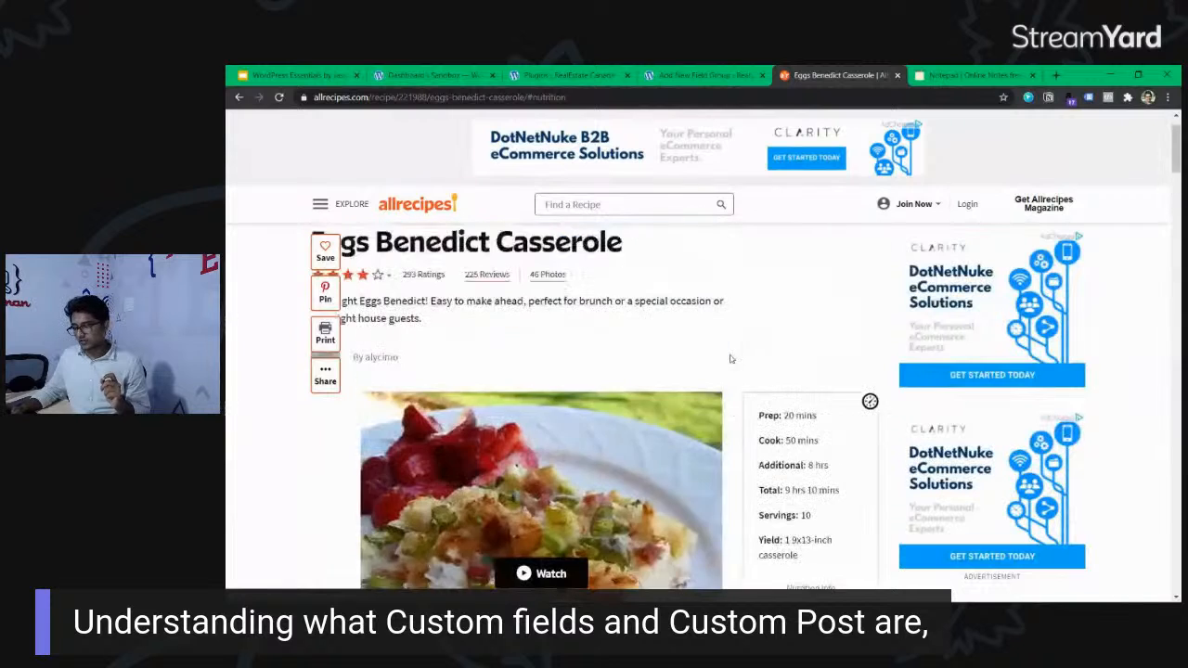
Title the new field group "Recipe information", correcting the spelling of "Recipe".
click(721, 75)
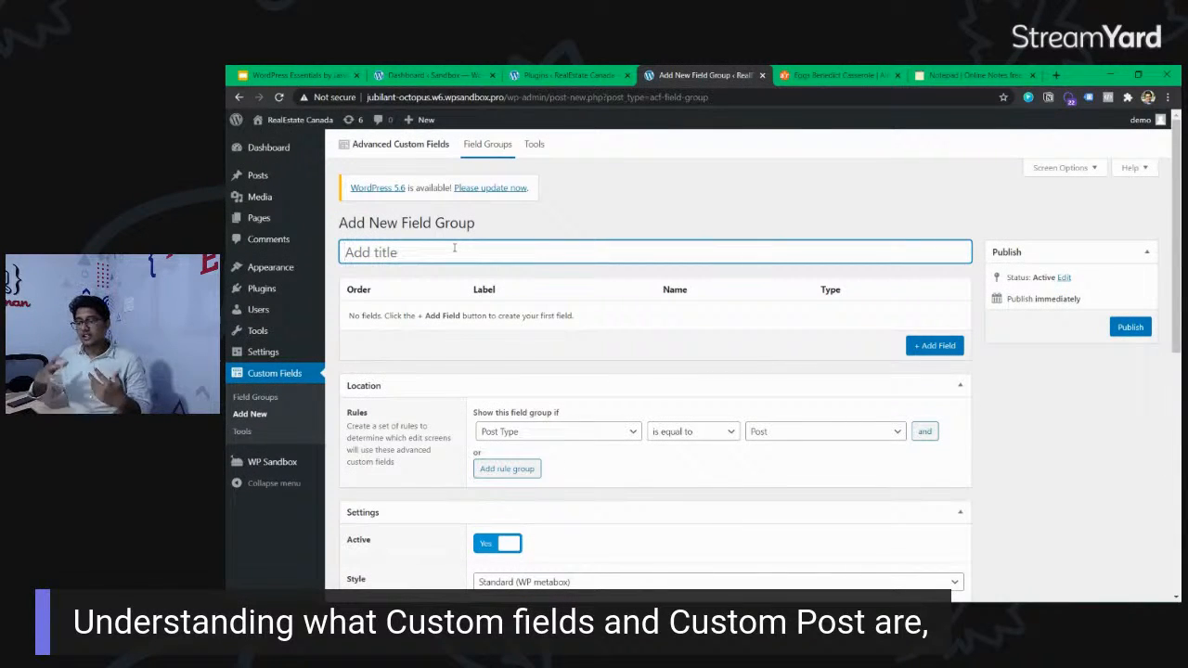
text(Receipe information)
right_click(373, 257)
click(406, 266)
click(544, 250)
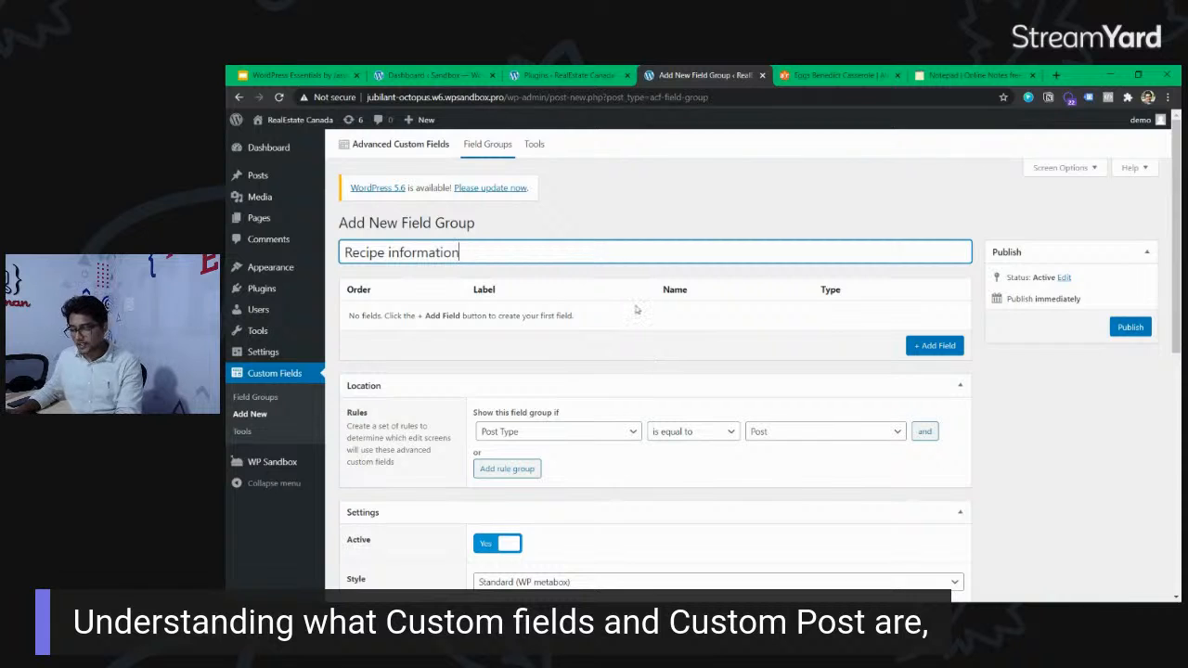
Examine the field group's location rule, including its condition, operator and the available post types, and highlight "information" in the group title.
scroll(636, 310, down, 1)
click(529, 371)
click(529, 371)
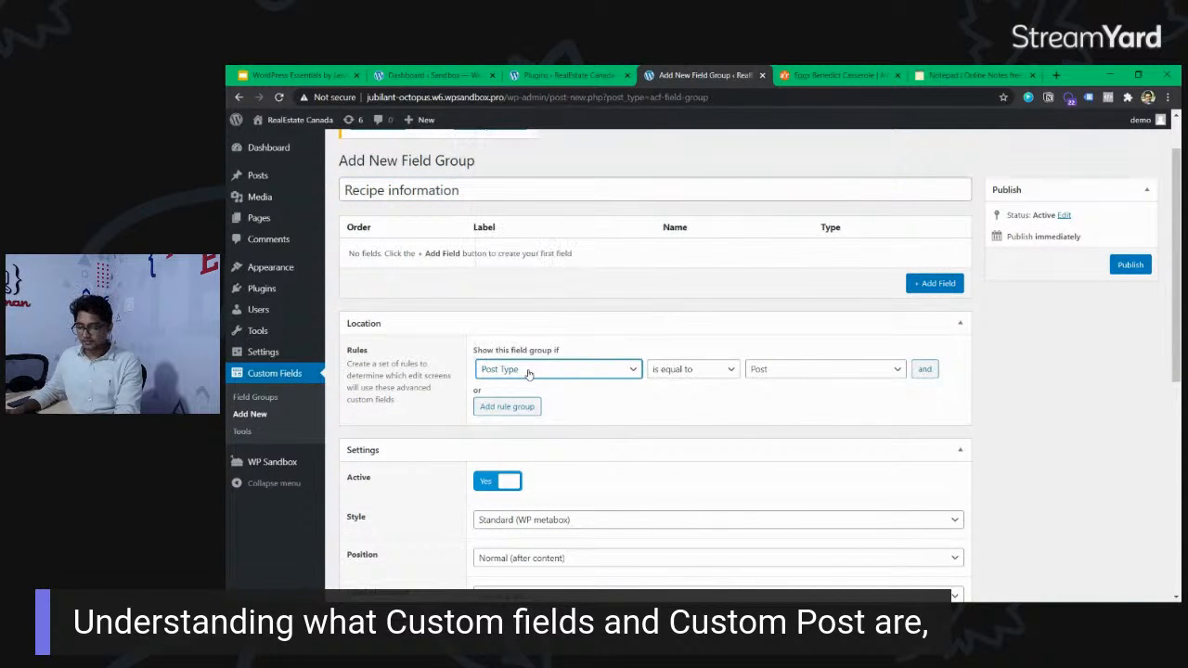
click(691, 369)
click(691, 369)
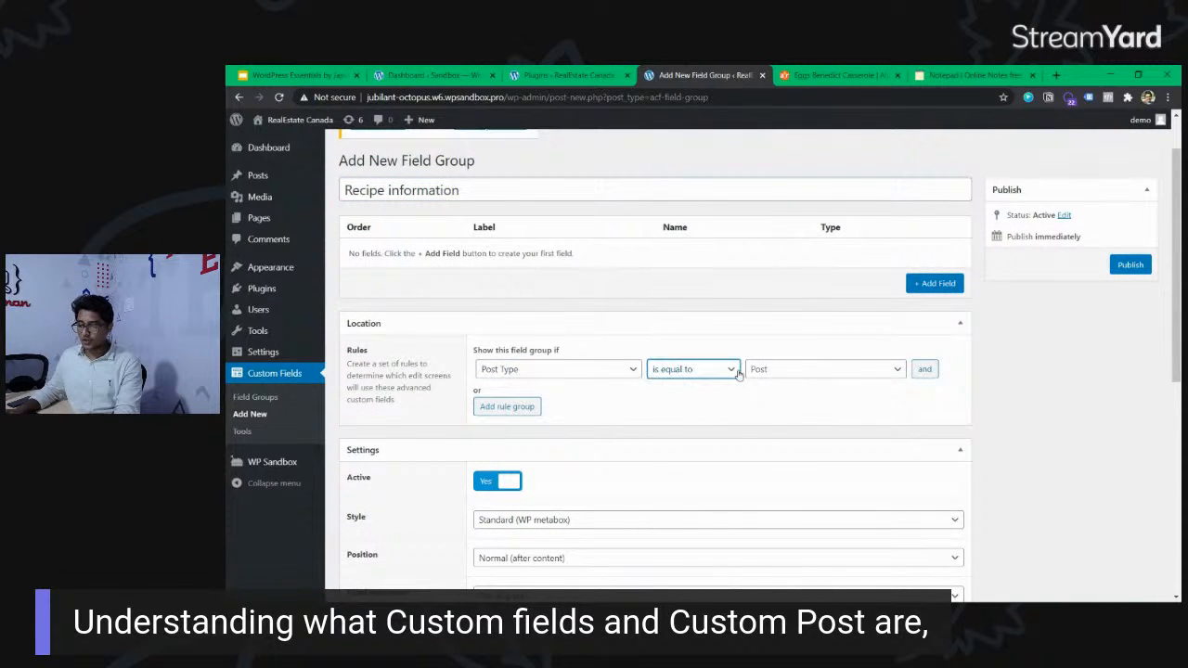
click(784, 371)
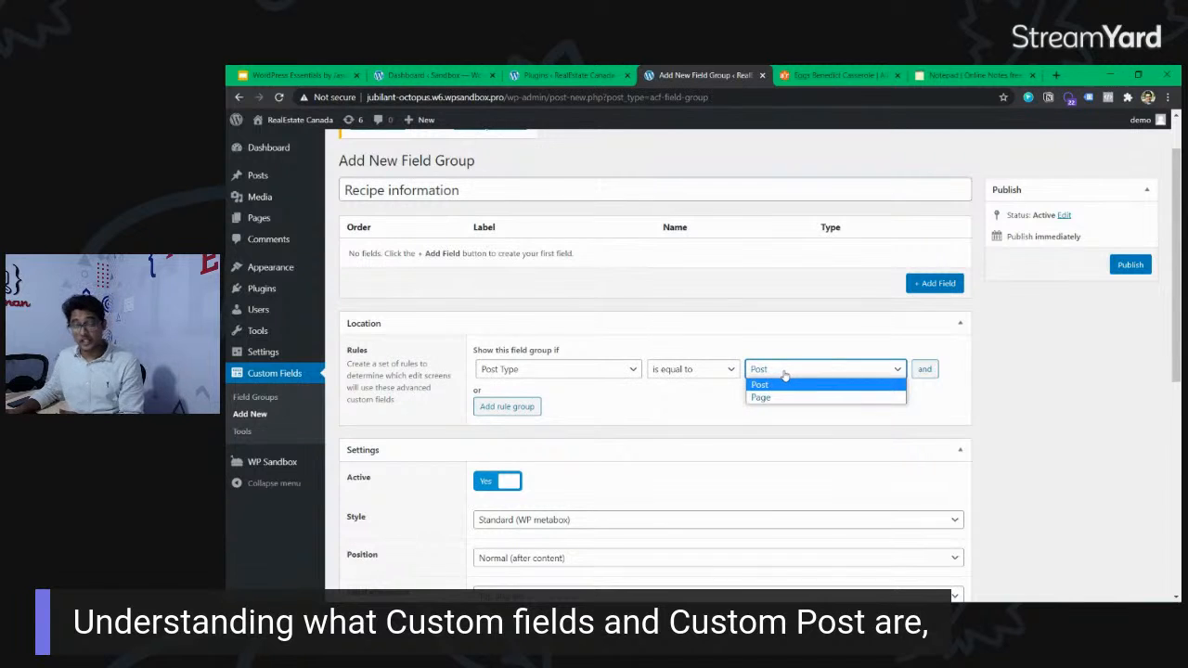
click(730, 313)
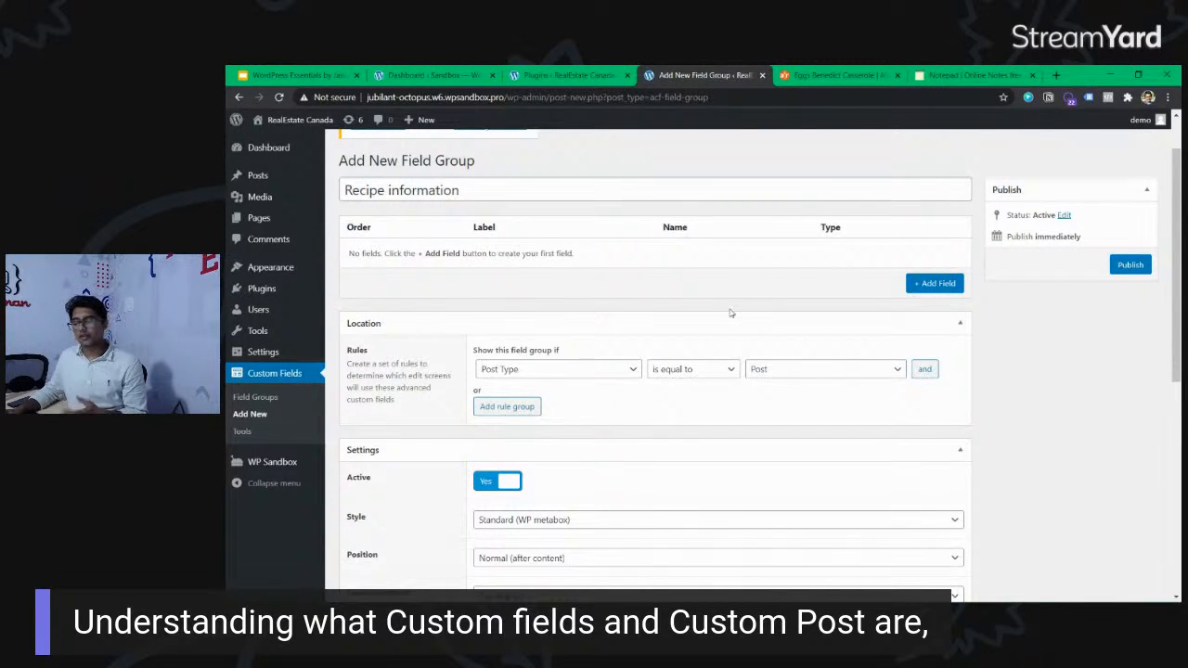
double_click(498, 190)
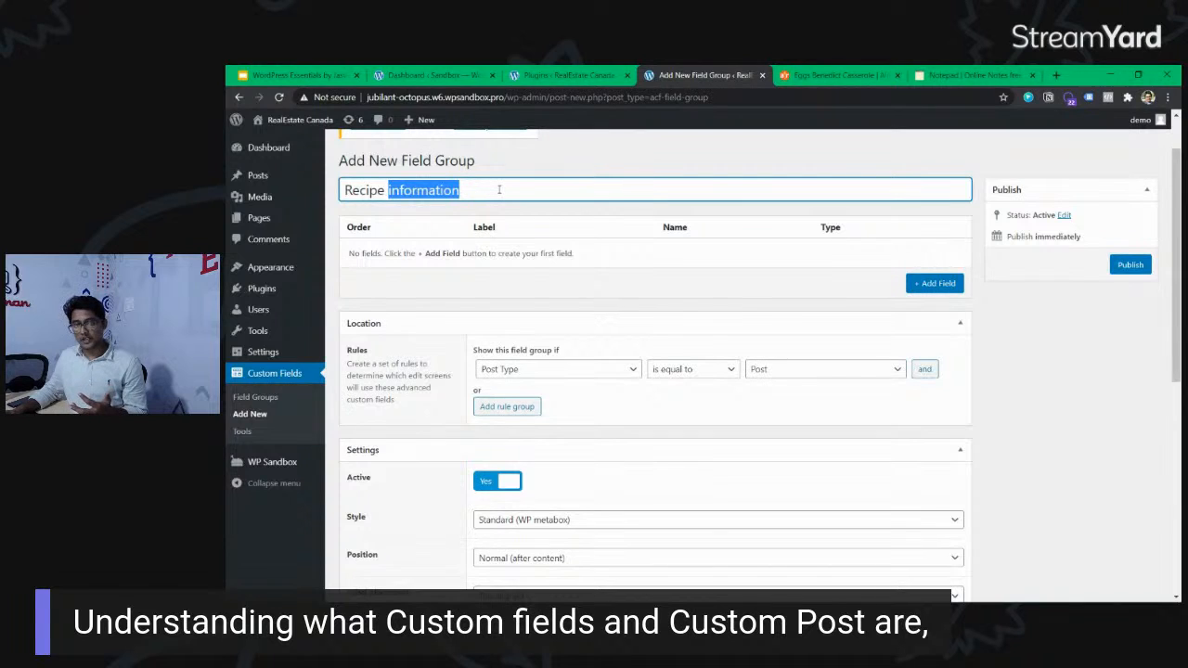
Try the field group title "Additional post information" and clear it again.
triple_click(498, 190)
text(A)
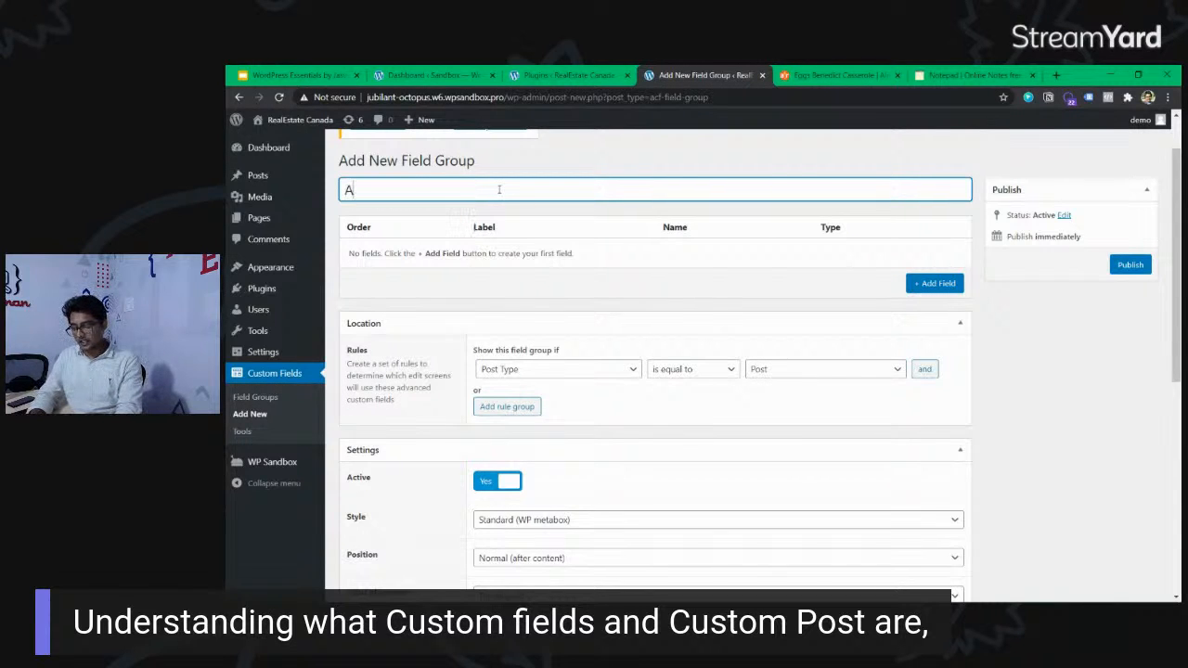
text(dditional pos)
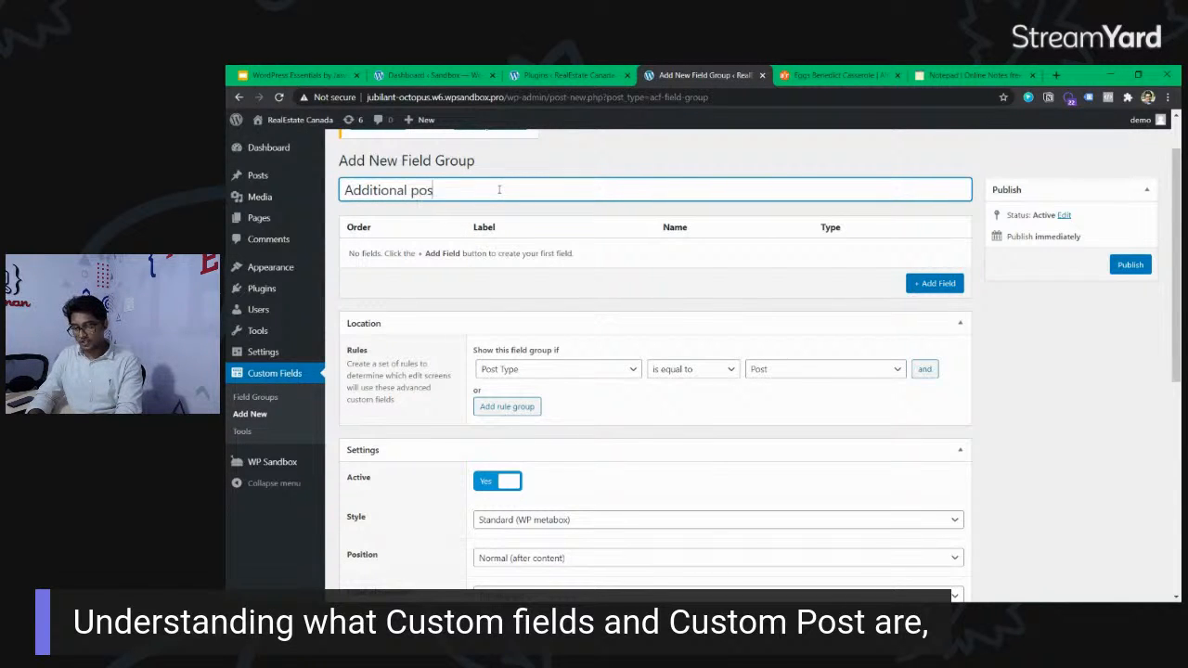
text(t information)
key(ctrl+a)
key(BackSpace)
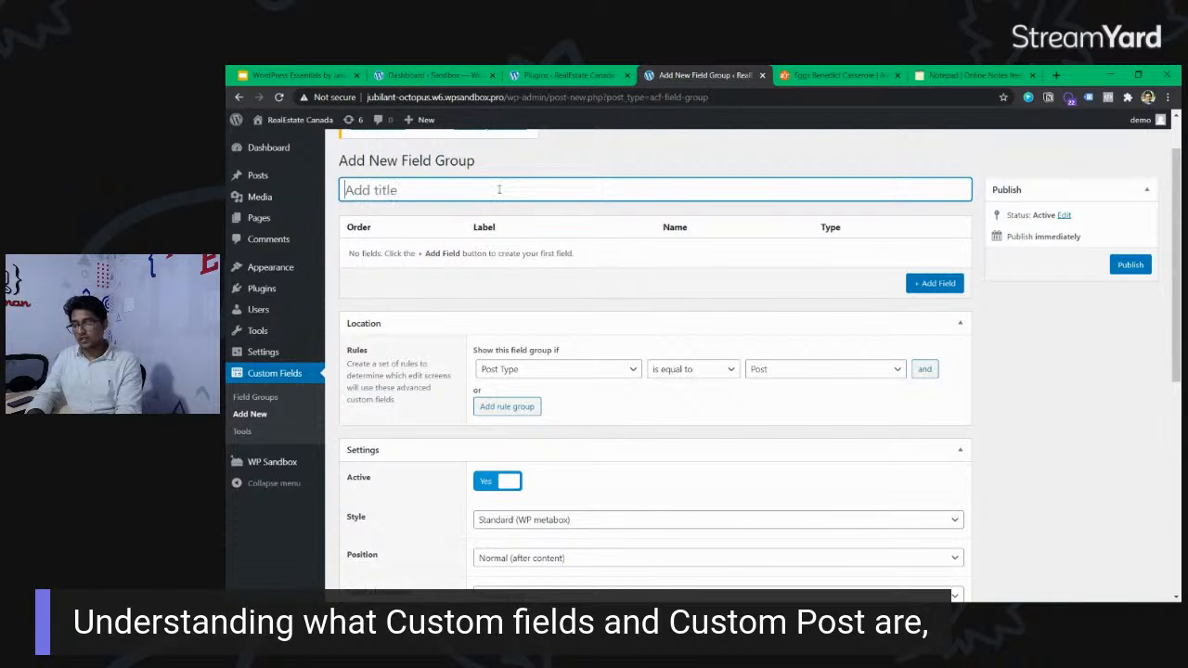
Undo the title edits to restore "Recipe information" as the field group's title.
text(rece)
key(ctrl+z)
key(ctrl+z)
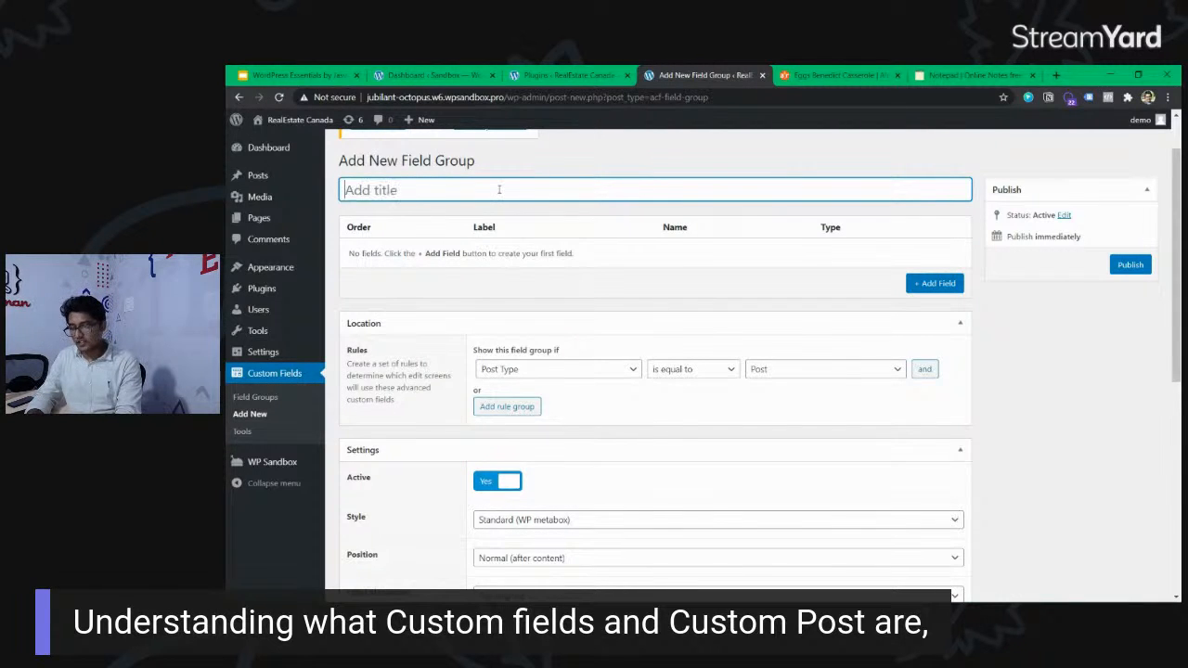
key(ctrl+z)
key(ctrl+z)
key(ctrl+z)
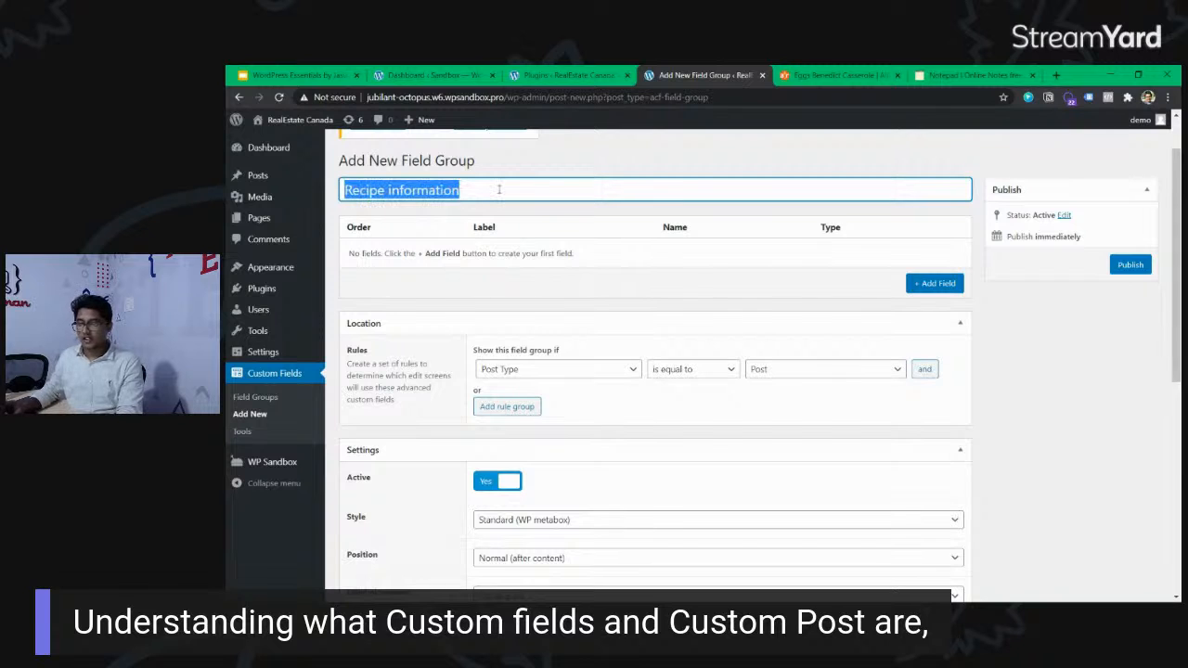
click(498, 190)
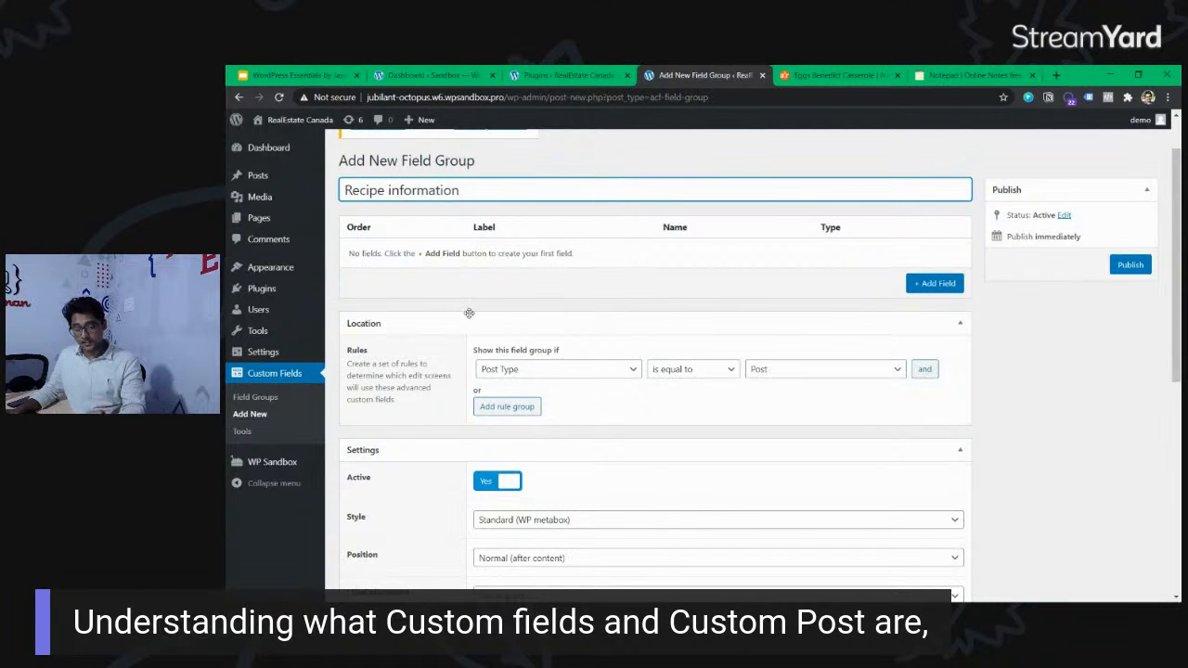
Open the page for adding plugins in a separate browser tab and search for "custom post ui".
mouse_move(285, 268)
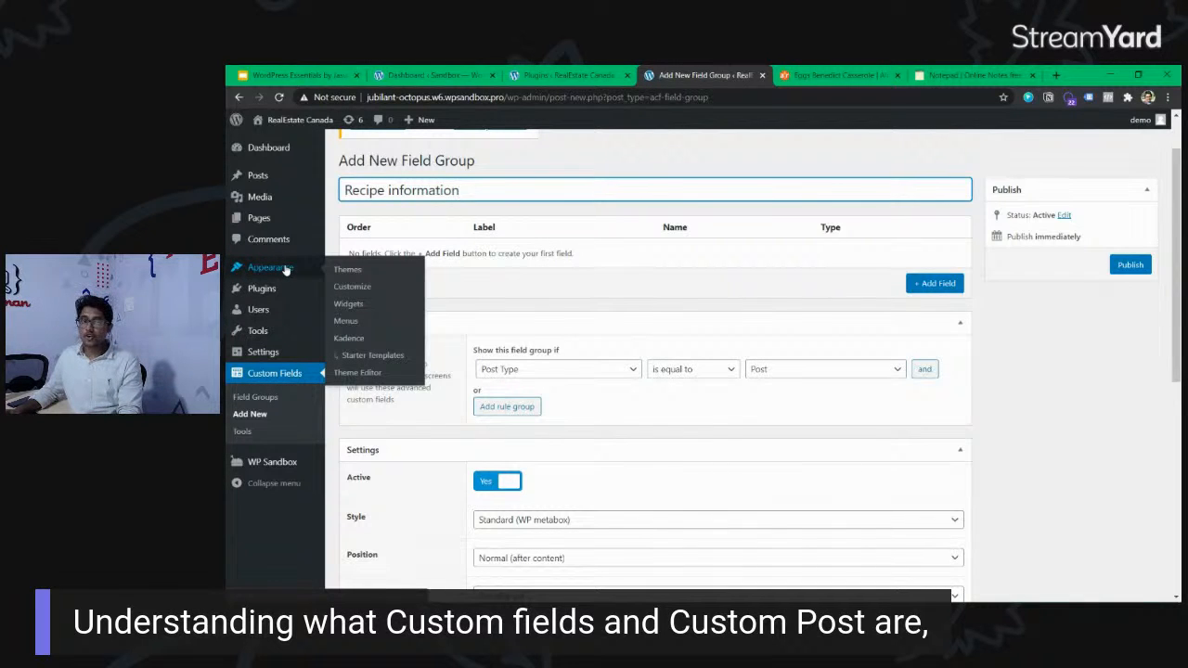
mouse_move(269, 288)
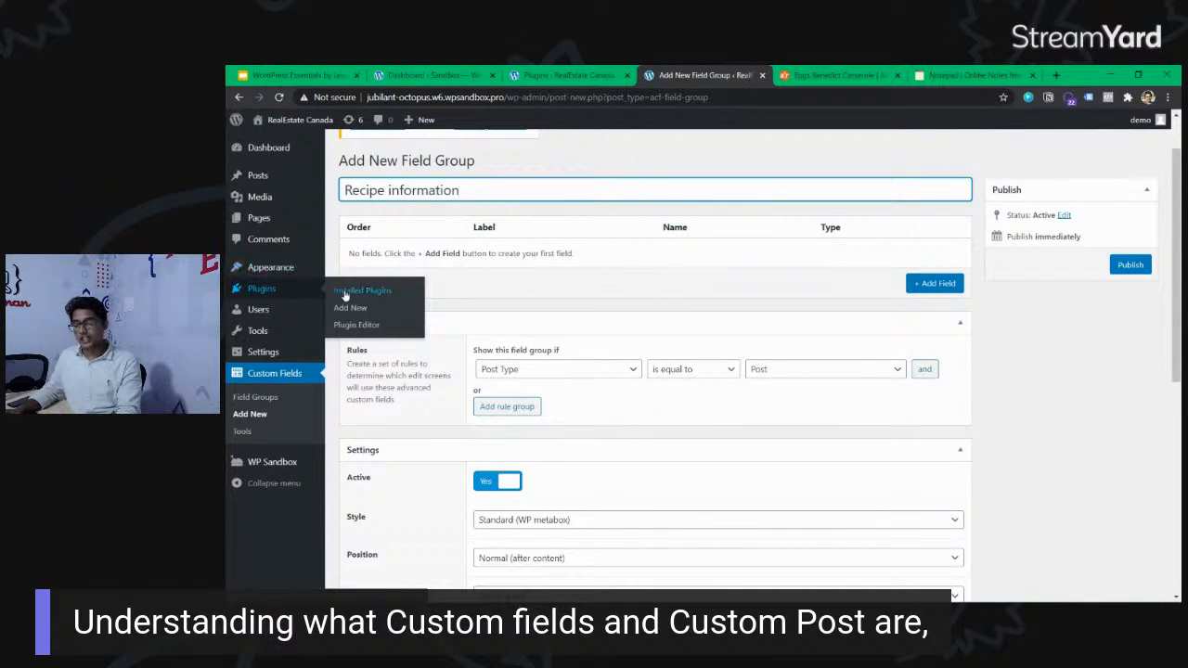
middle_click(350, 308)
click(743, 76)
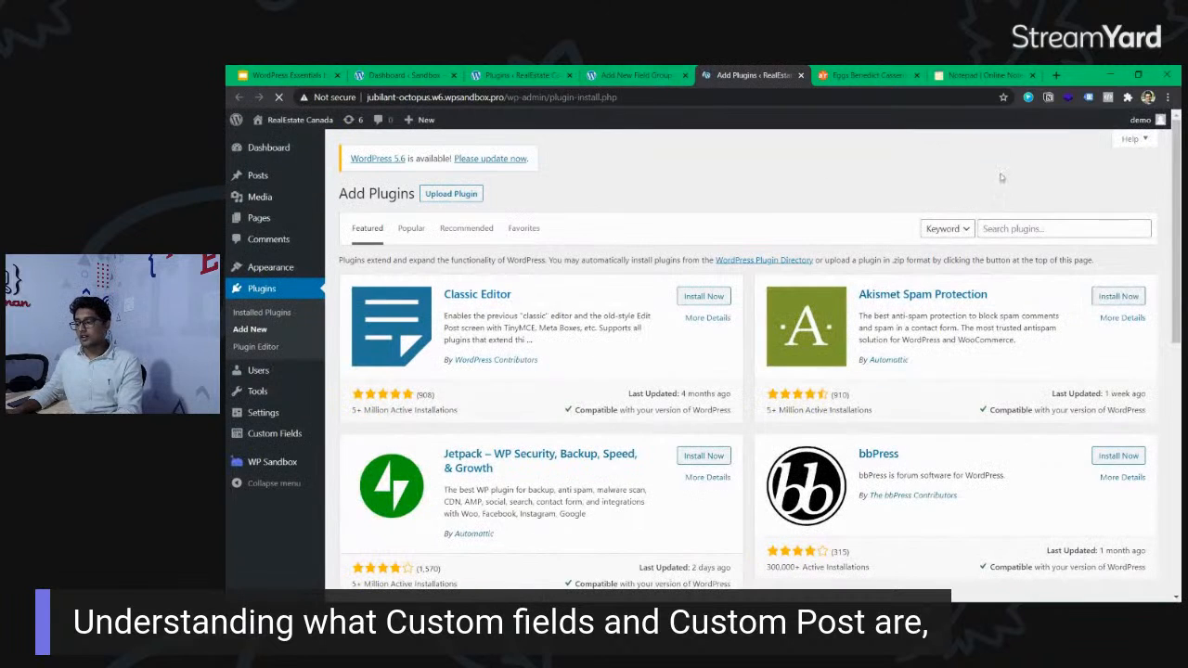
click(1046, 229)
text(custom post ui)
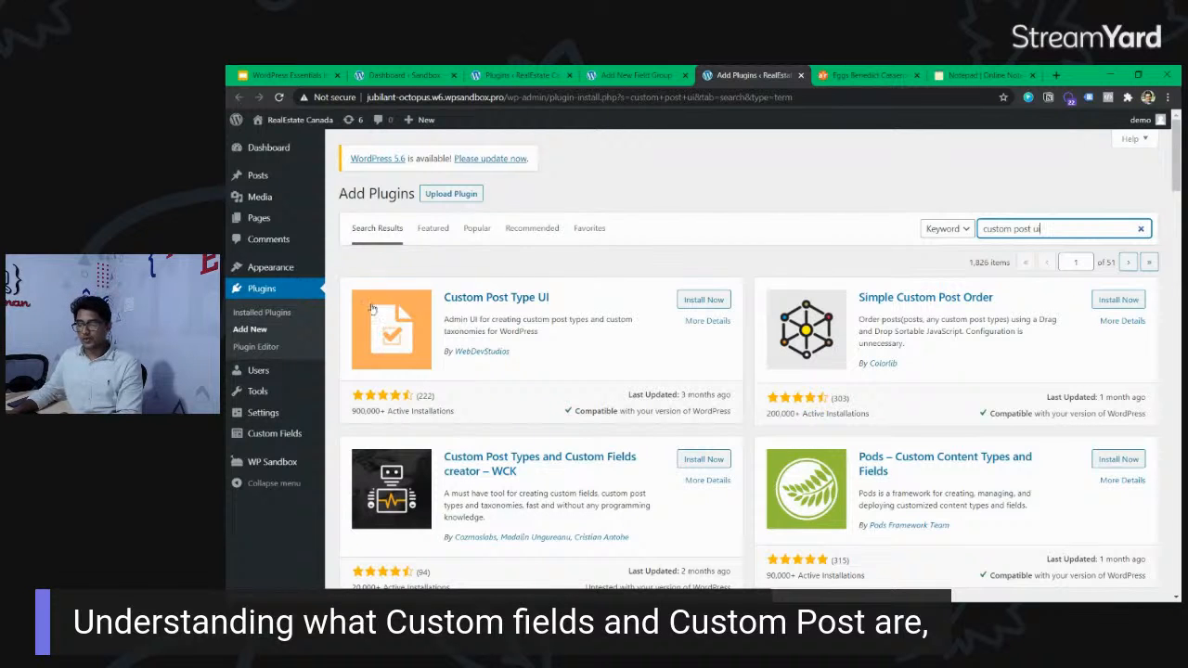
Install and activate the Custom Post Type UI plugin by WebDevStudios, pointing out its active installations.
drag(352, 411, 485, 418)
click(481, 417)
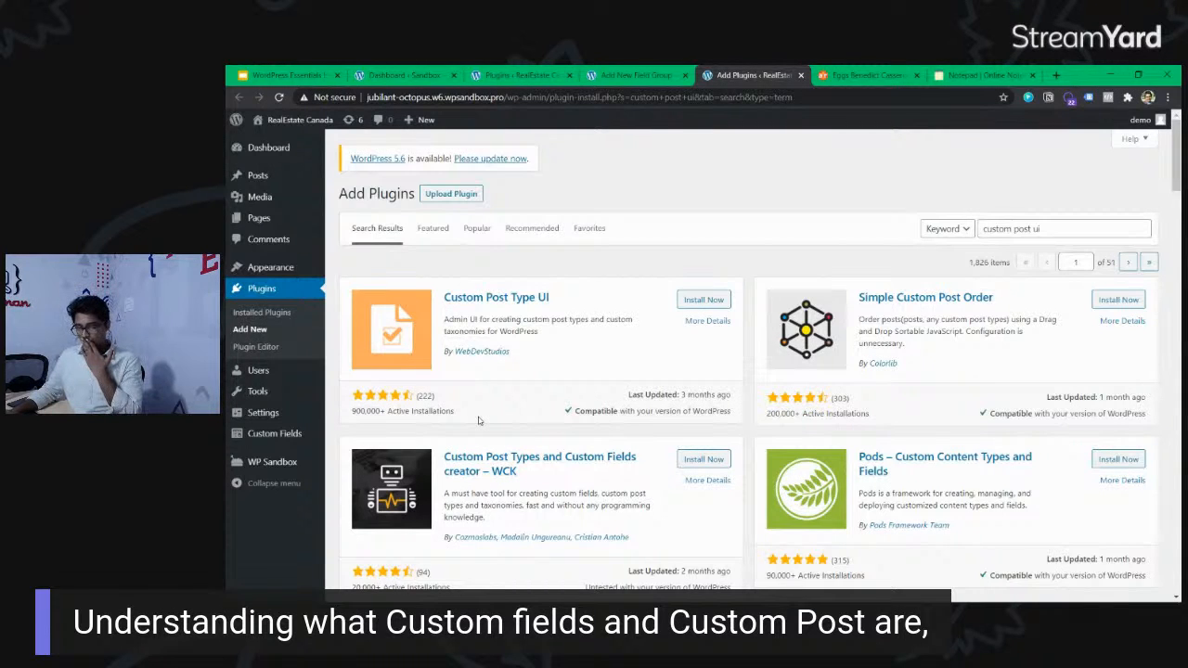
click(703, 301)
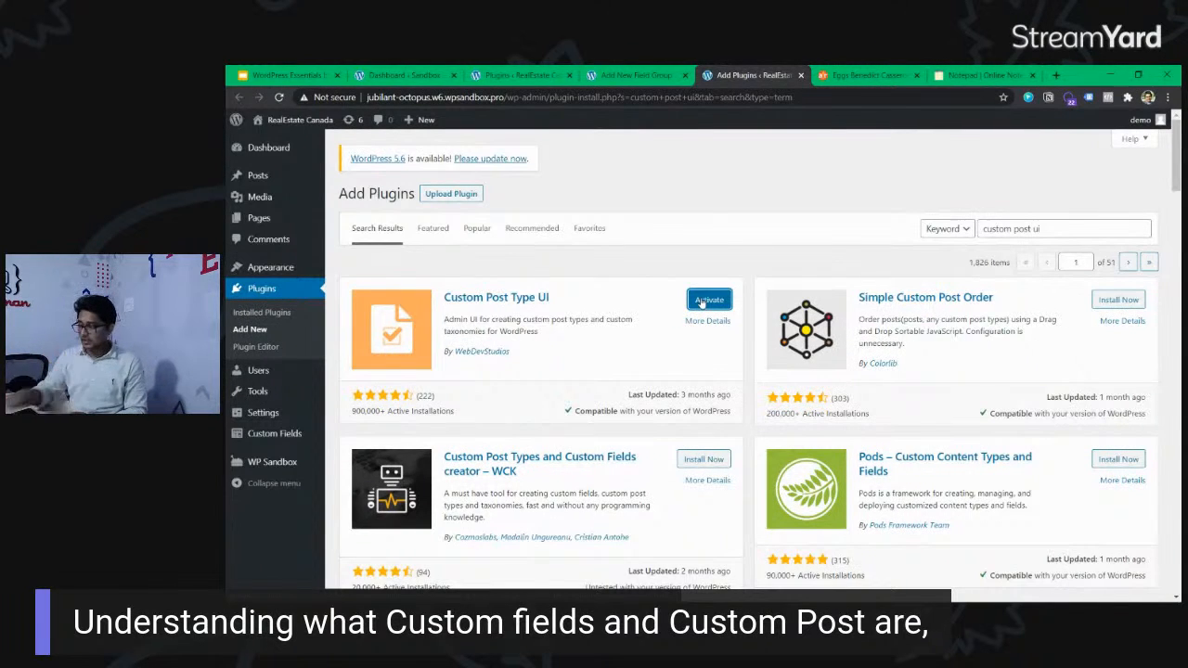
click(707, 299)
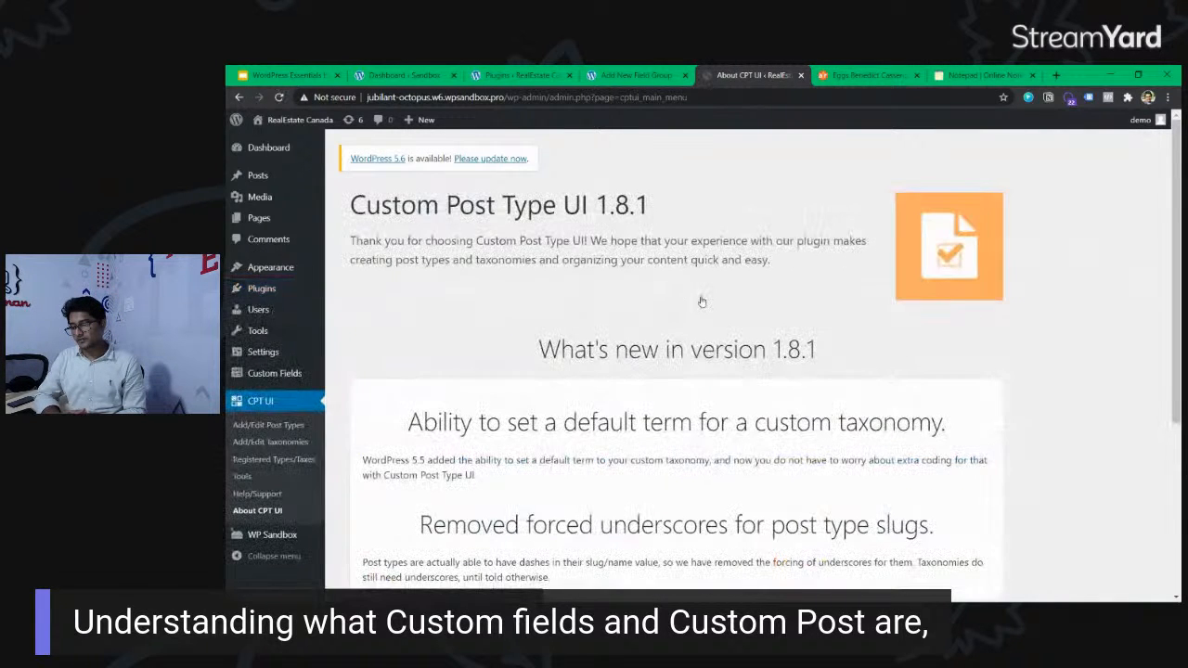
Skim the About page of Custom Post Type UI and open its form for adding and editing post types.
scroll(701, 300, down, 3)
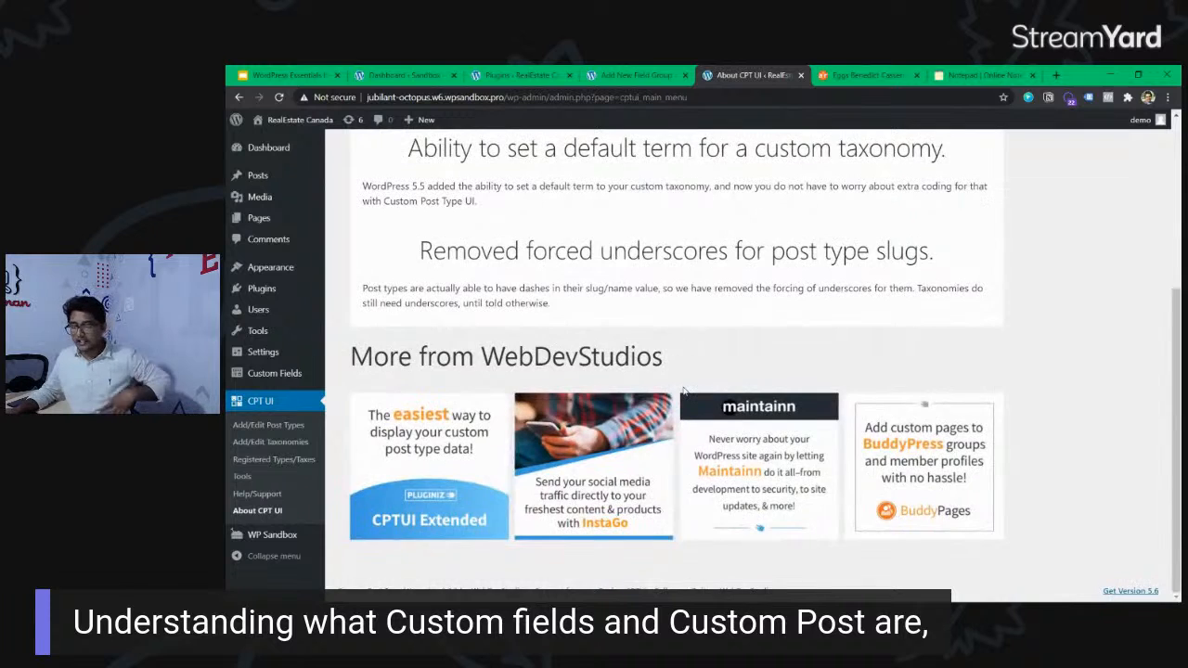
scroll(682, 389, up, 3)
drag(842, 241, 843, 271)
click(843, 271)
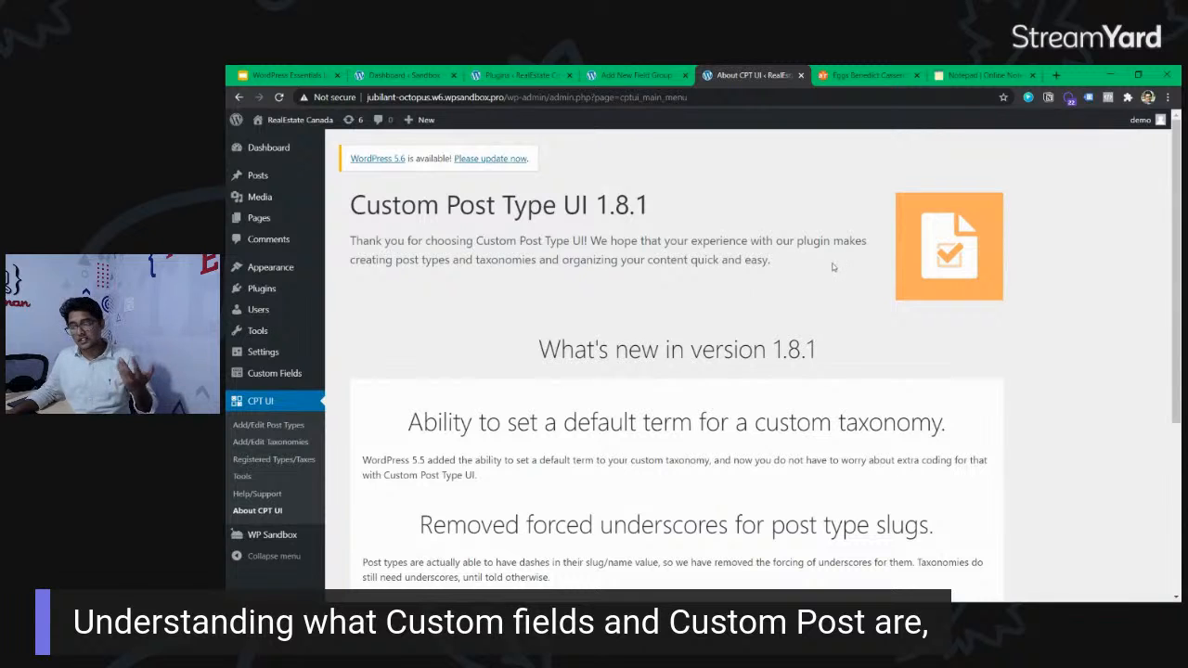
click(285, 425)
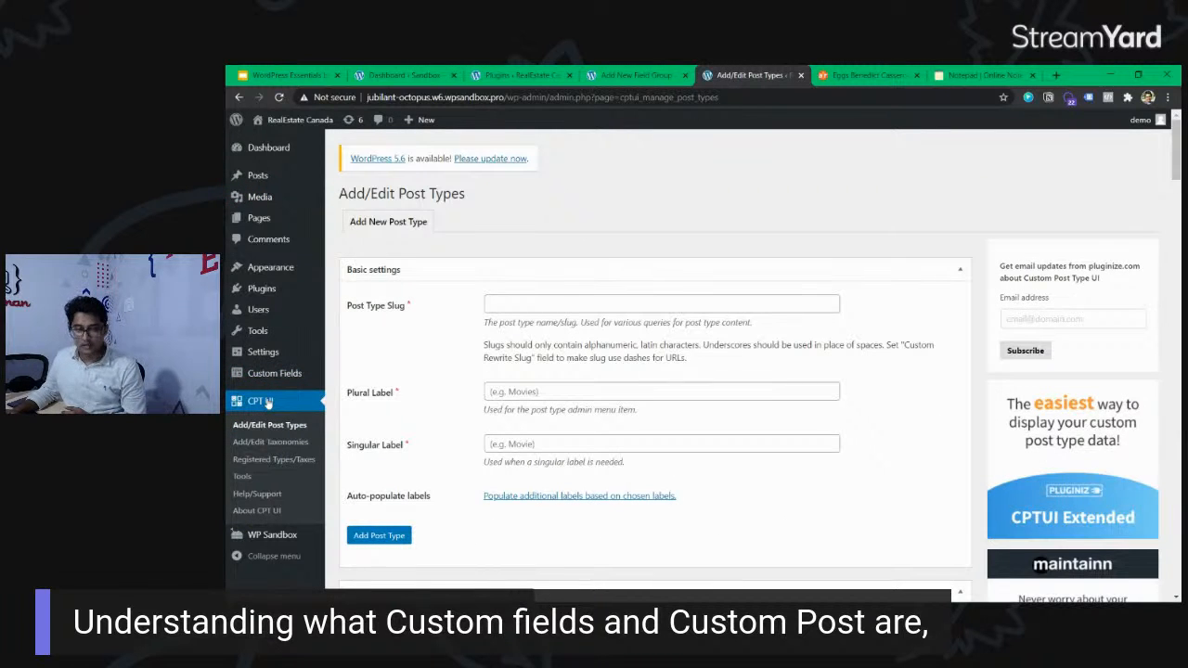
Examine the Post Type Slug field and the description of what the slug is used for.
click(582, 309)
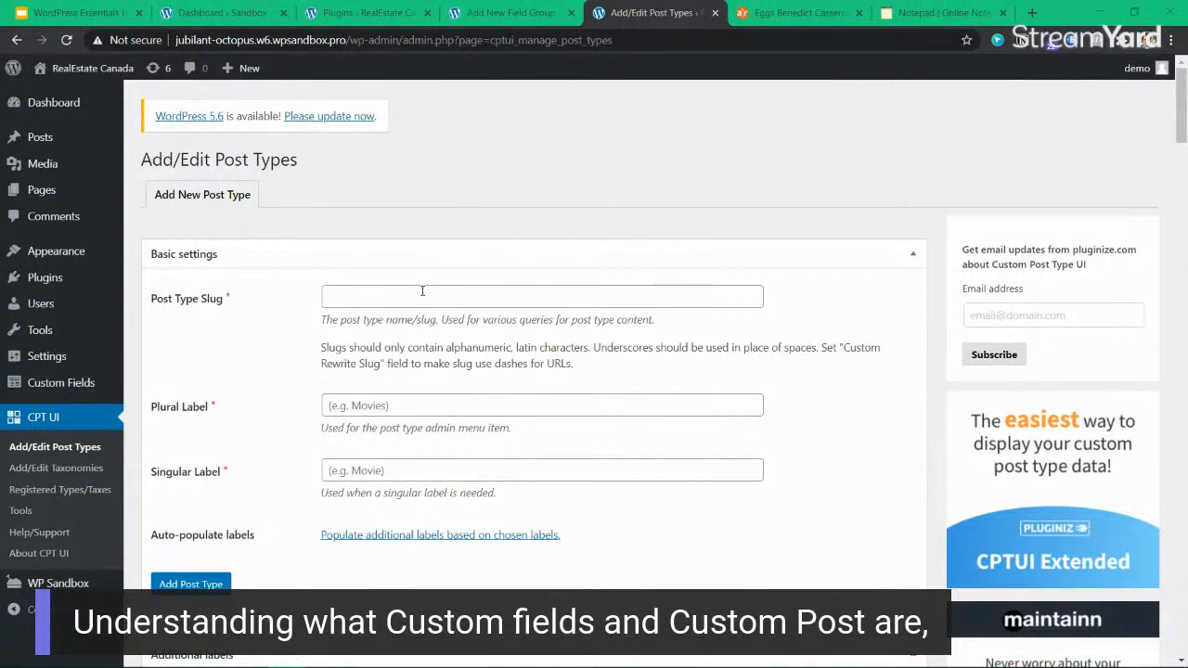
click(422, 293)
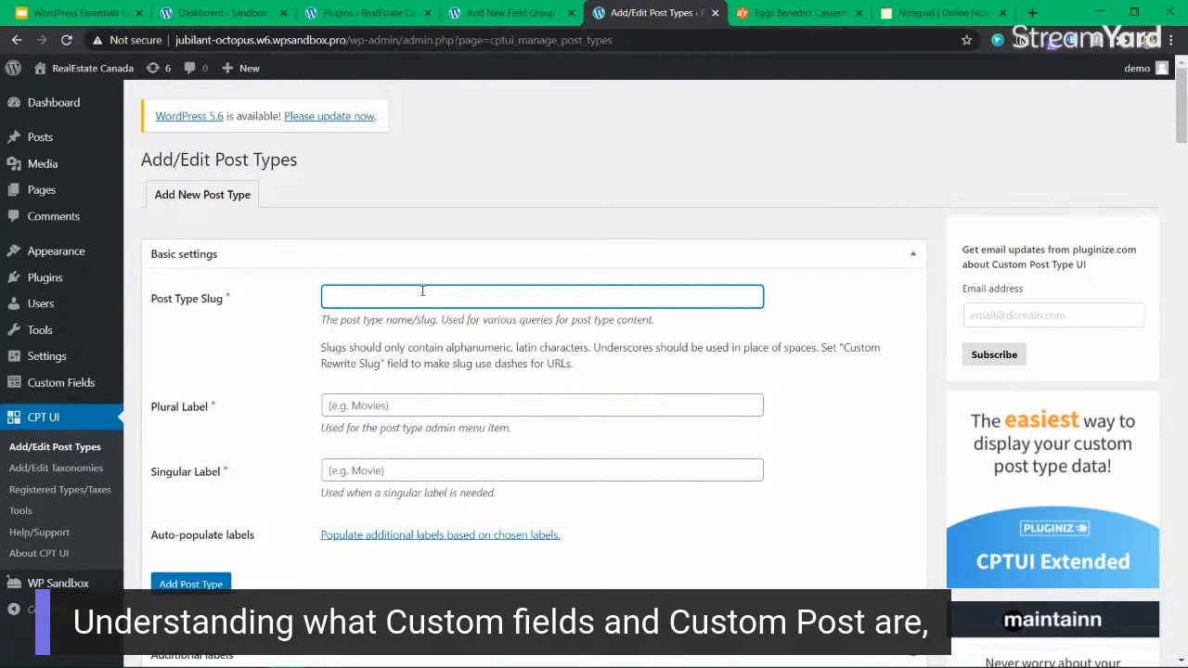
mouse_move(324, 319)
mouse_down()
mouse_move(700, 334)
mouse_move(326, 315)
mouse_up()
click(664, 318)
click(323, 318)
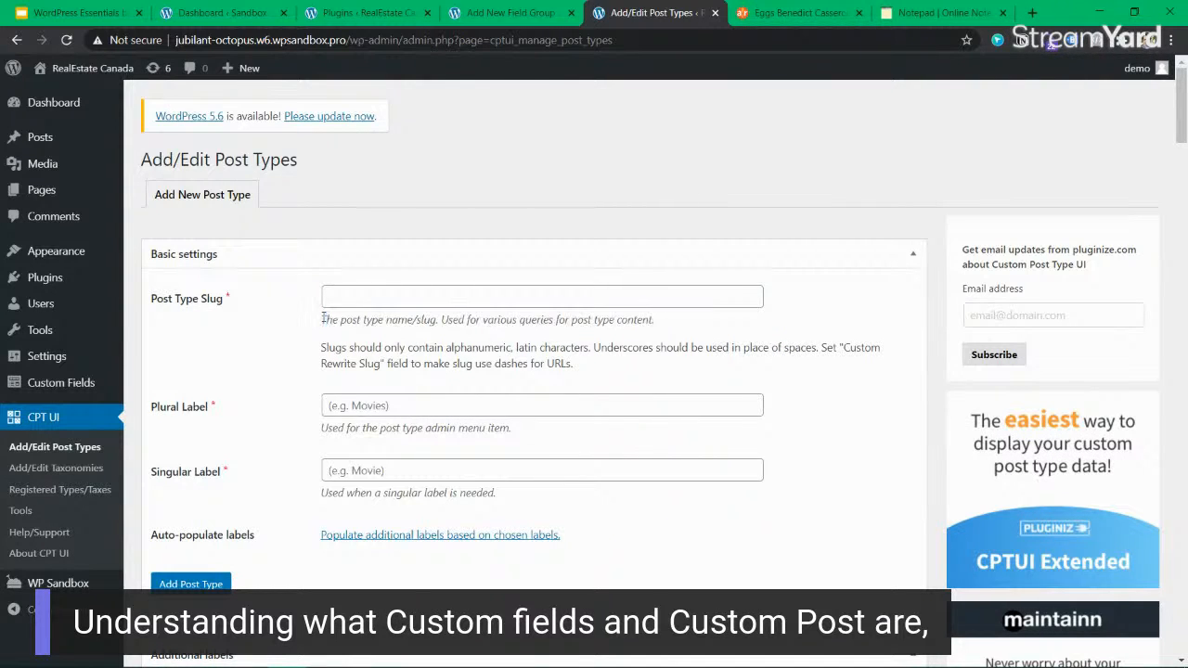
drag(336, 320, 598, 322)
click(600, 323)
Examine the slug naming rules on permitted characters, underscores in place of spaces, and the Custom Rewrite Slug option.
drag(359, 347, 584, 365)
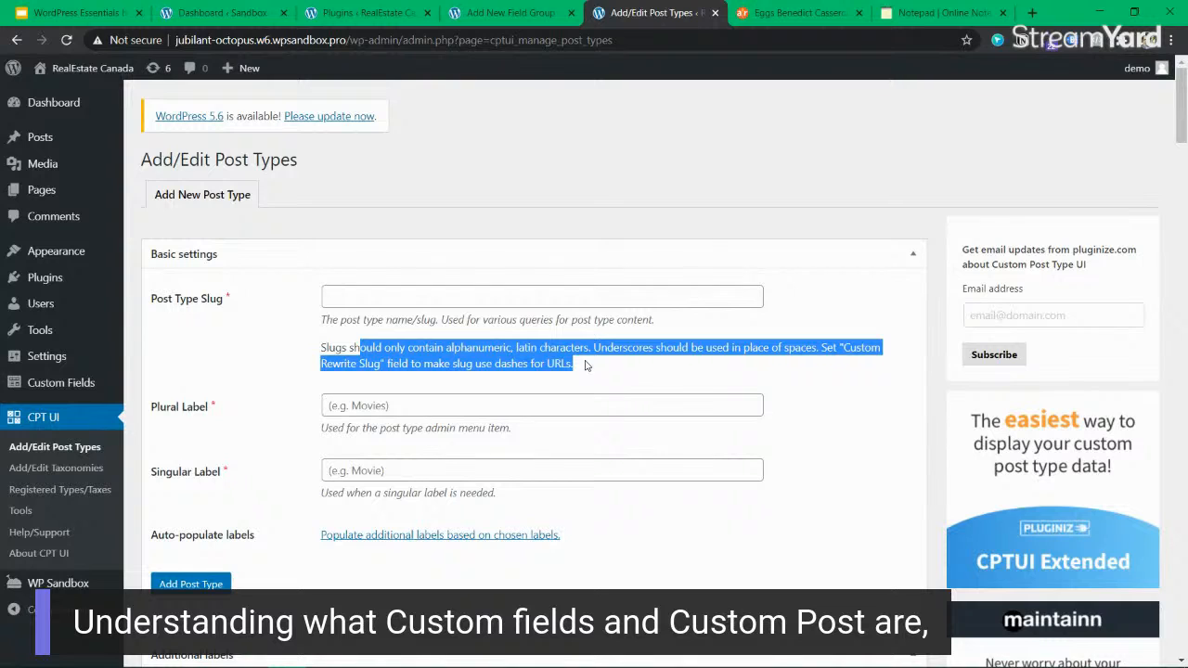
click(640, 360)
drag(738, 363, 736, 346)
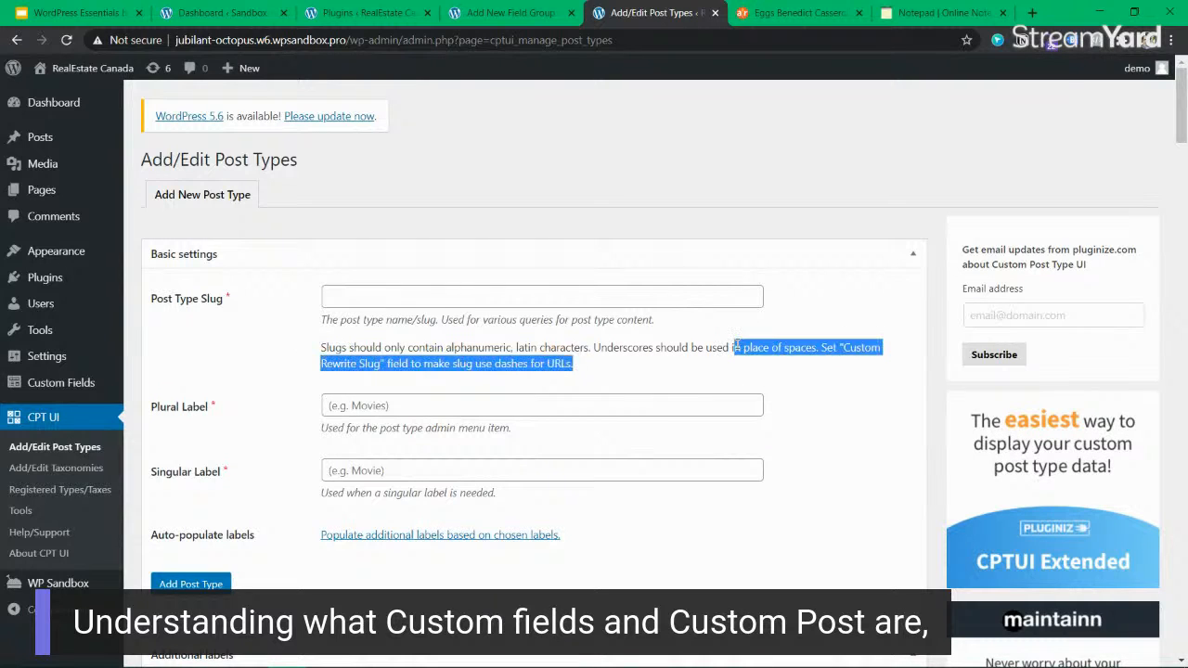
click(759, 353)
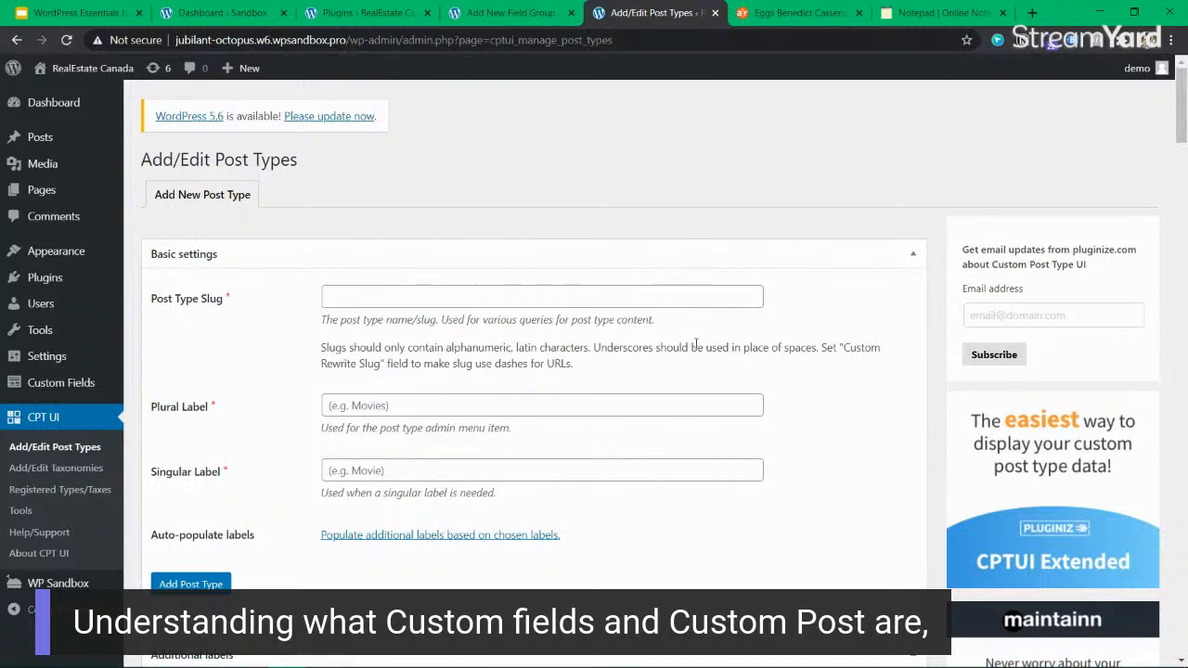
drag(682, 348, 742, 348)
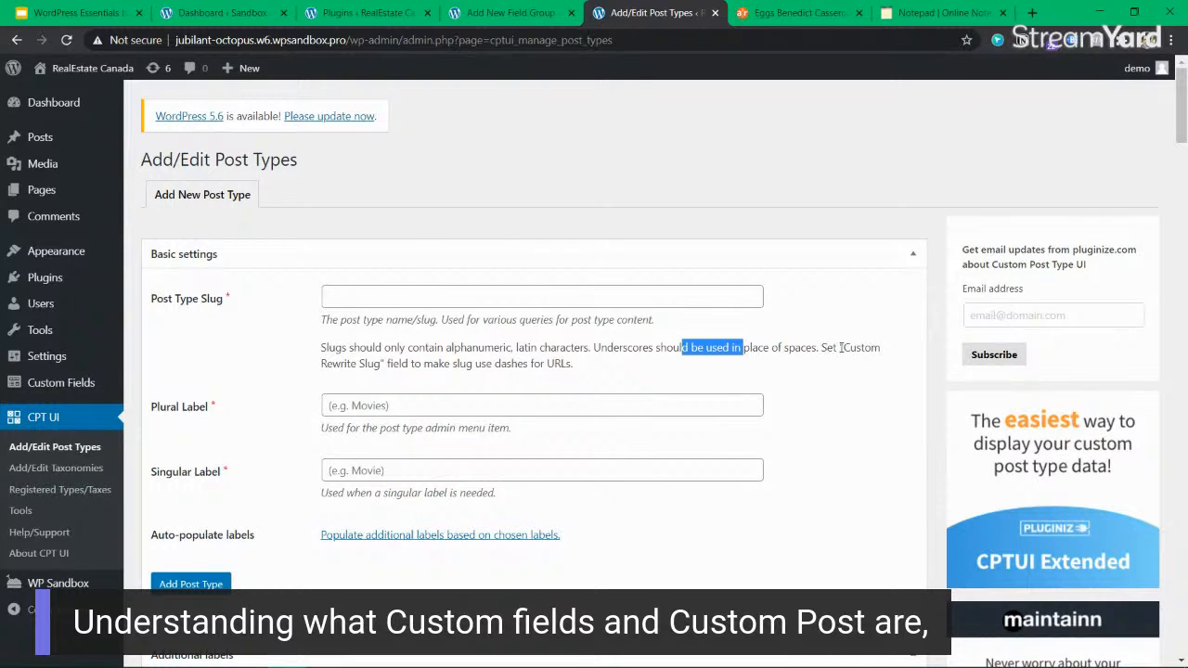
drag(360, 365, 476, 363)
click(476, 364)
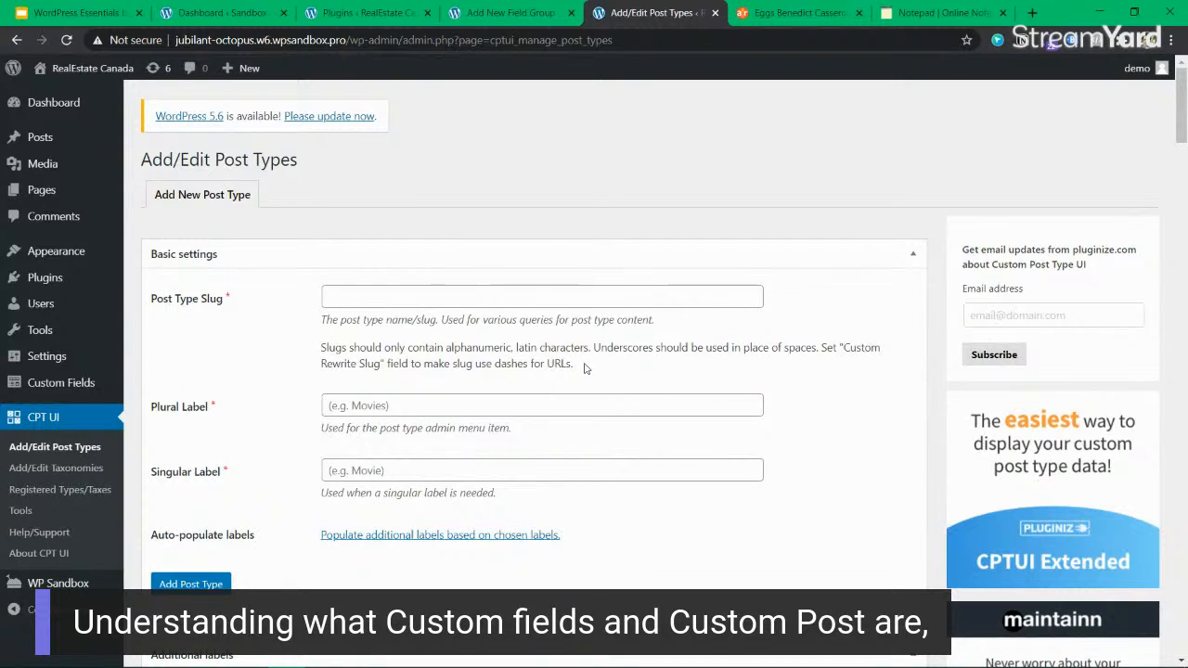
drag(567, 364, 464, 361)
drag(680, 347, 803, 348)
click(804, 347)
drag(680, 346, 636, 348)
click(799, 337)
drag(842, 347, 380, 363)
Set the post type slug to "recipe", the plural label to "recipes" and the singular label to "recipe".
click(400, 298)
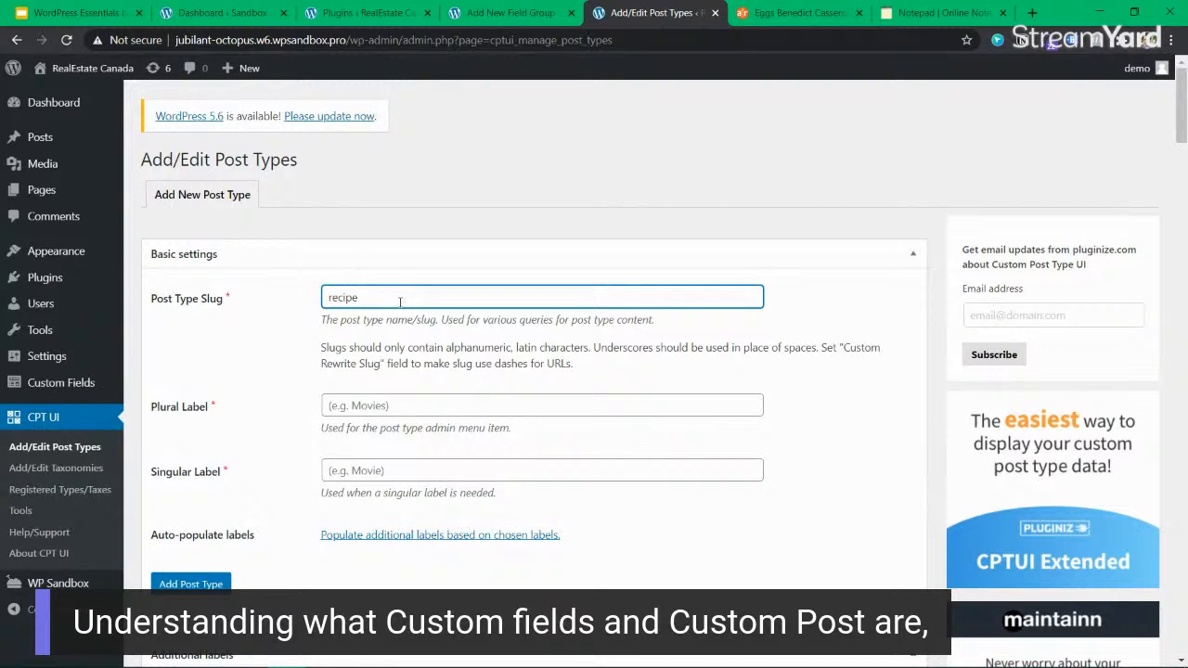
click(409, 407)
text(recipes)
key(Tab)
text(recipe)
Populate the additional labels from the chosen recipe labels and review them along with the post type settings.
scroll(409, 405, down, 2)
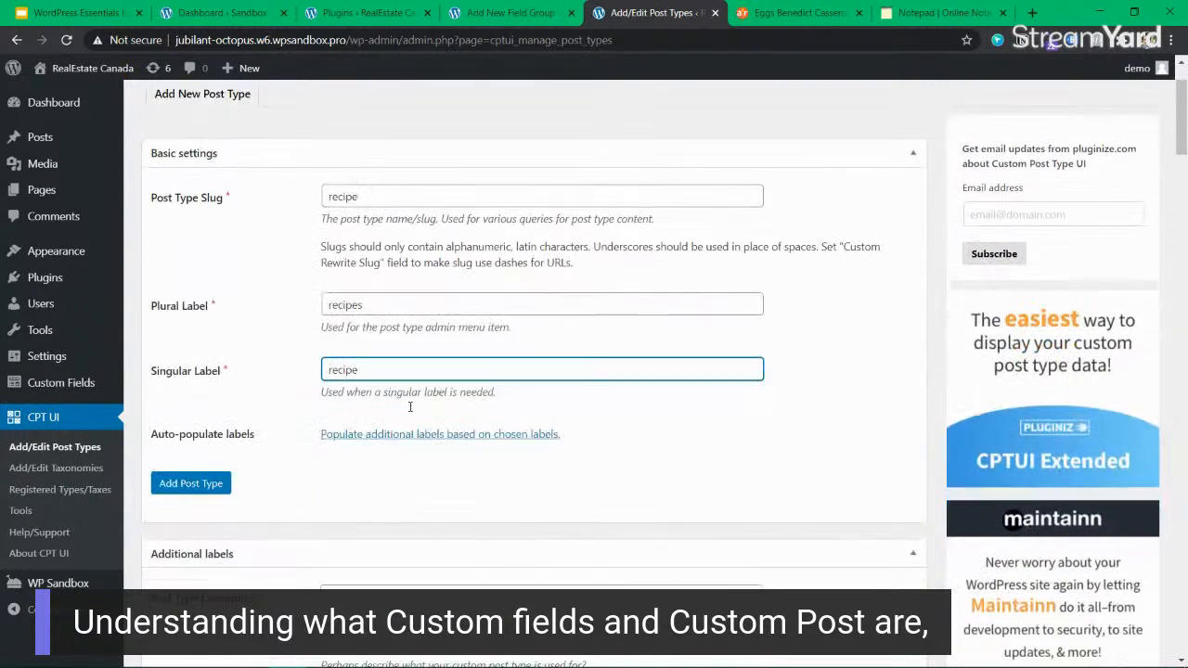
scroll(348, 334, down, 1)
scroll(348, 334, down, 12)
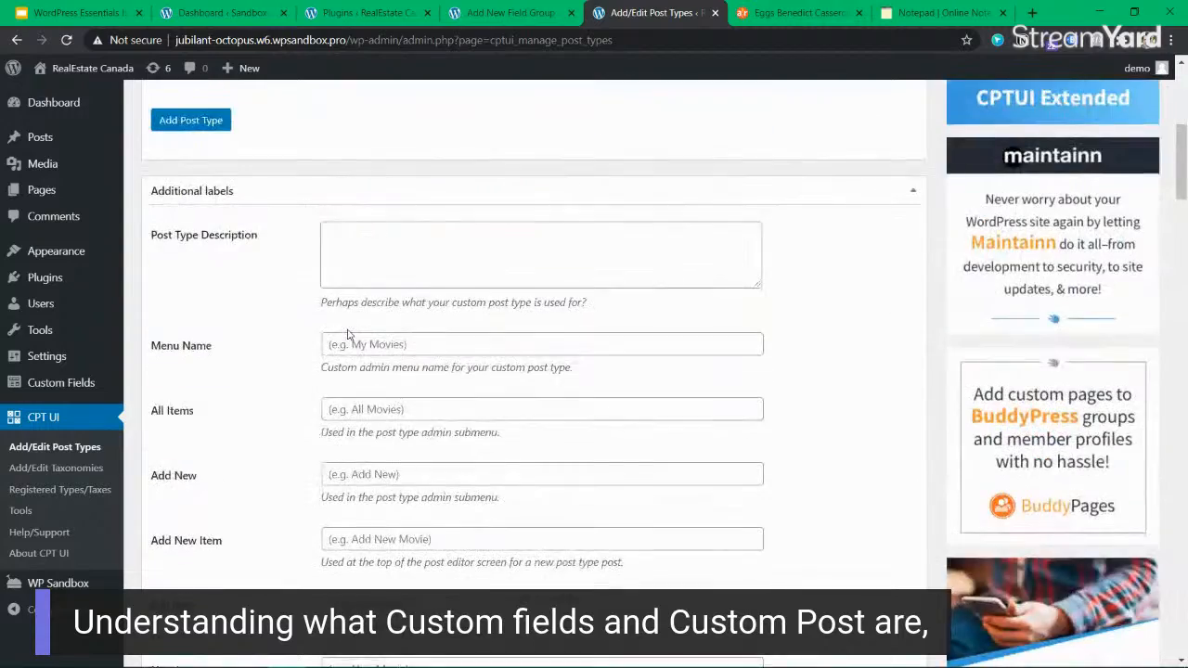
scroll(348, 334, up, 15)
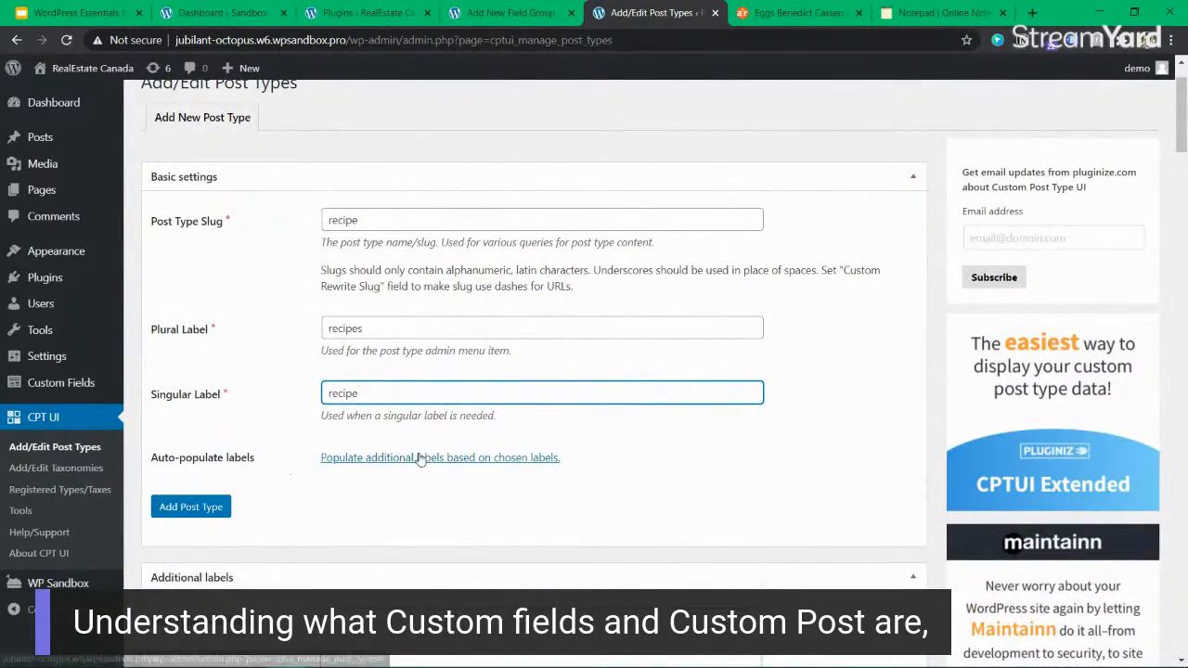
click(419, 457)
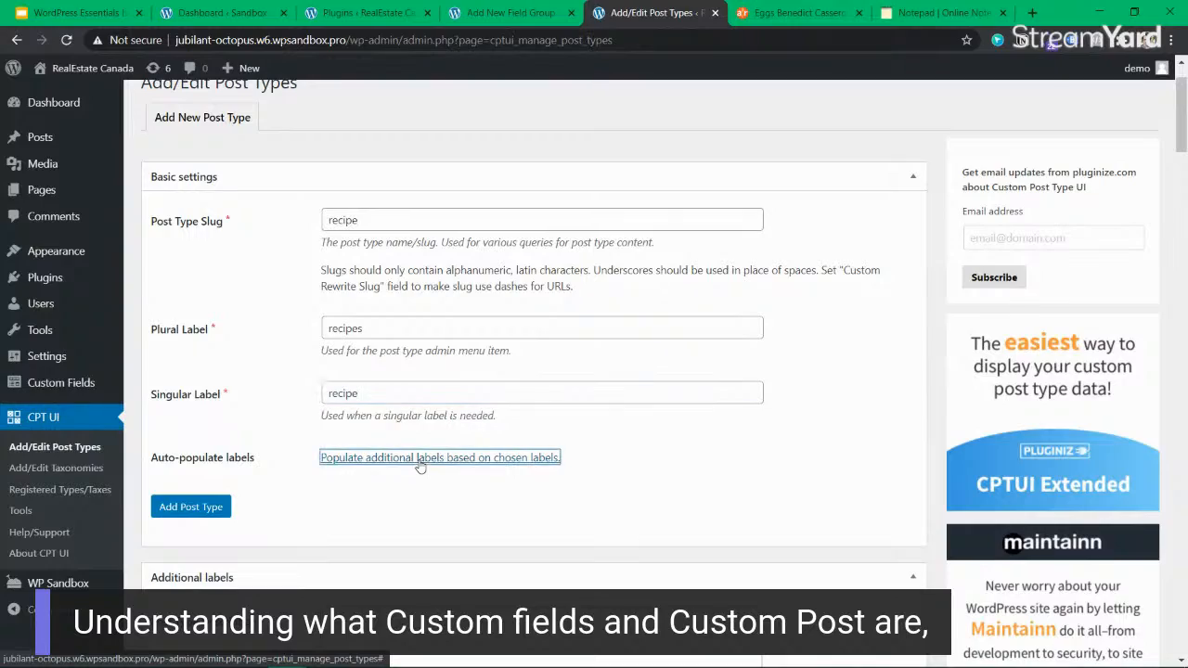
scroll(491, 469, down, 7)
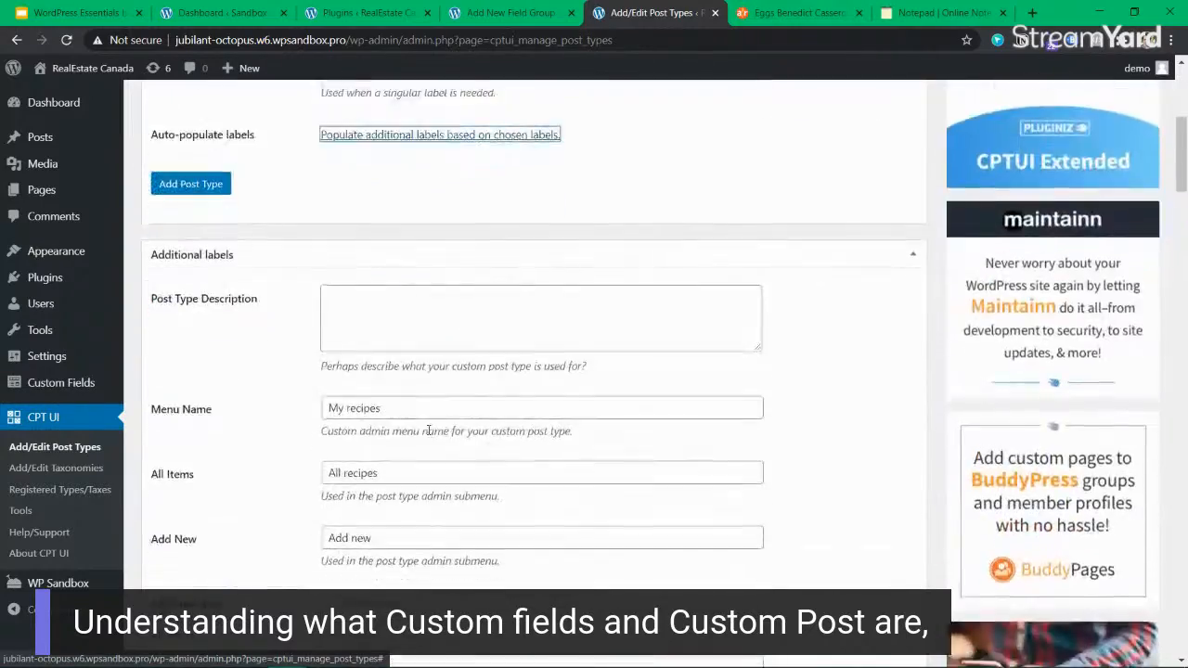
scroll(424, 441, down, 15)
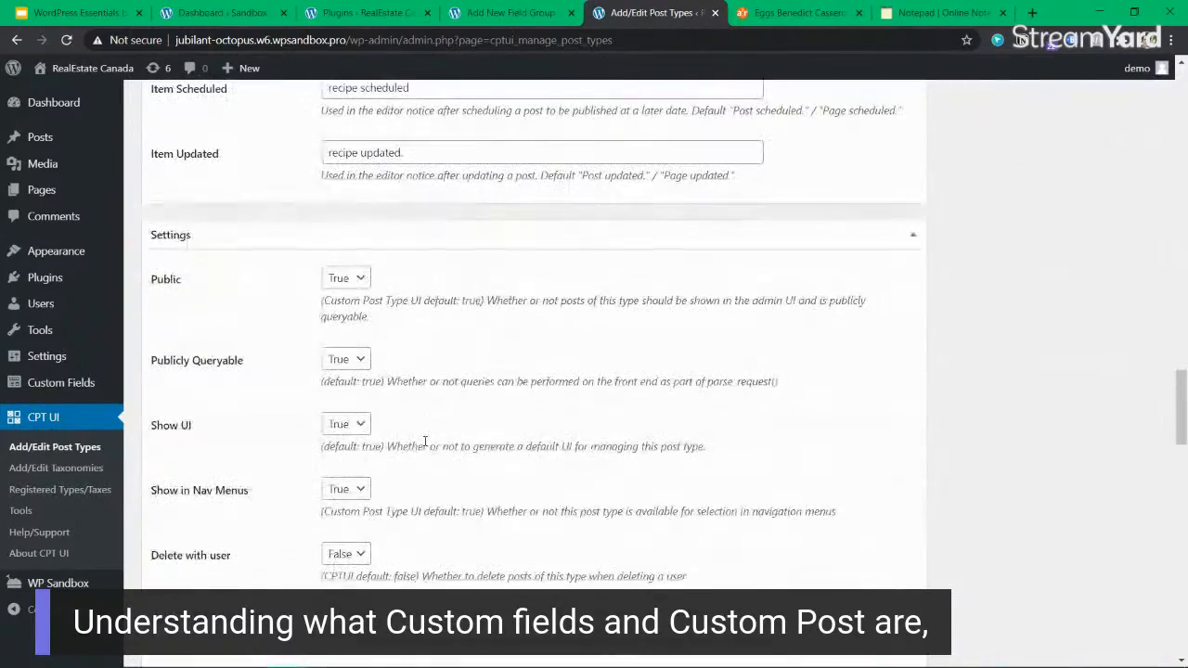
scroll(807, 289, up, 15)
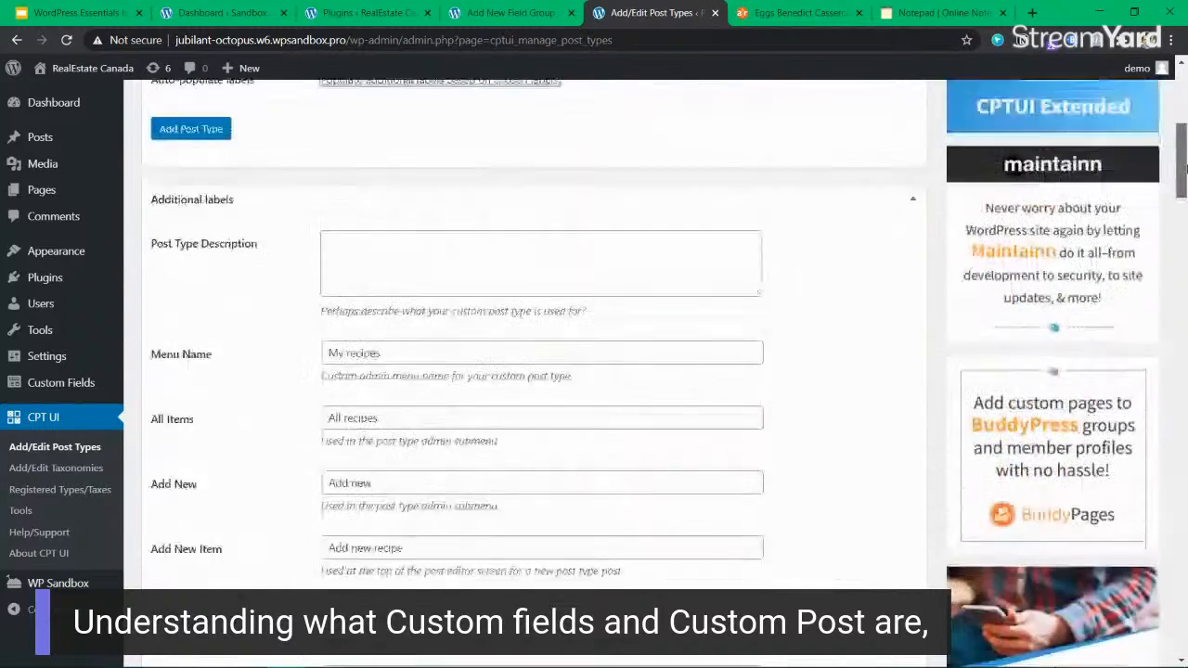
Read the hint for the Post Type Description and place the cursor in that field.
click(403, 302)
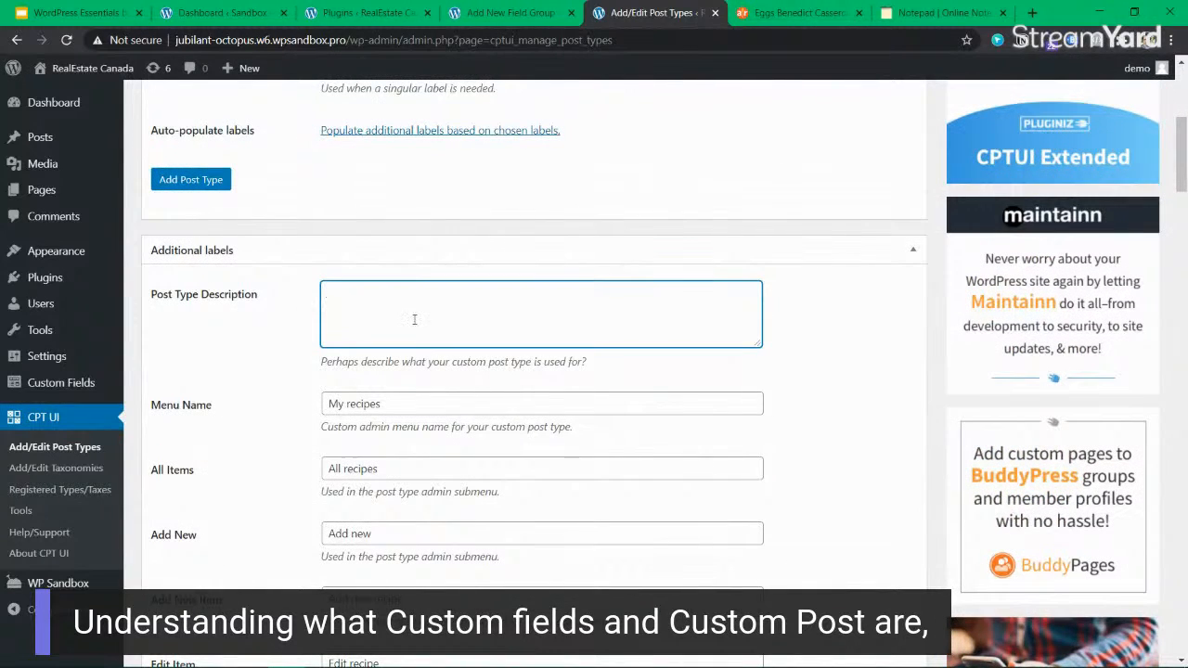
scroll(425, 353, up, 1)
click(472, 440)
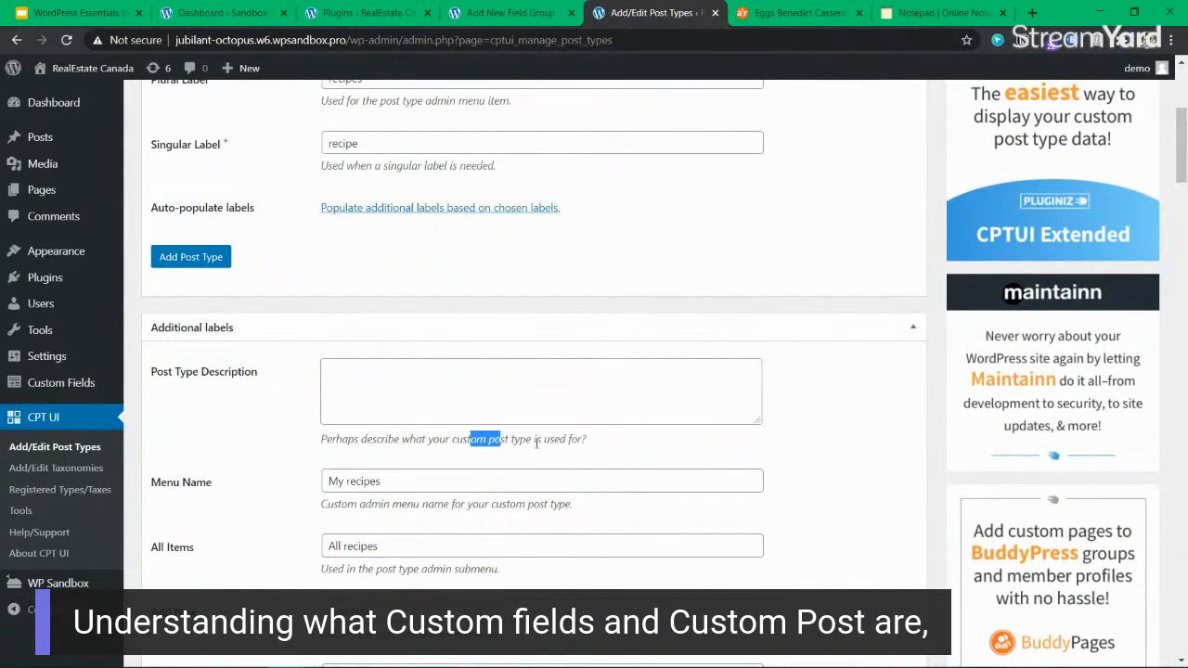
click(380, 385)
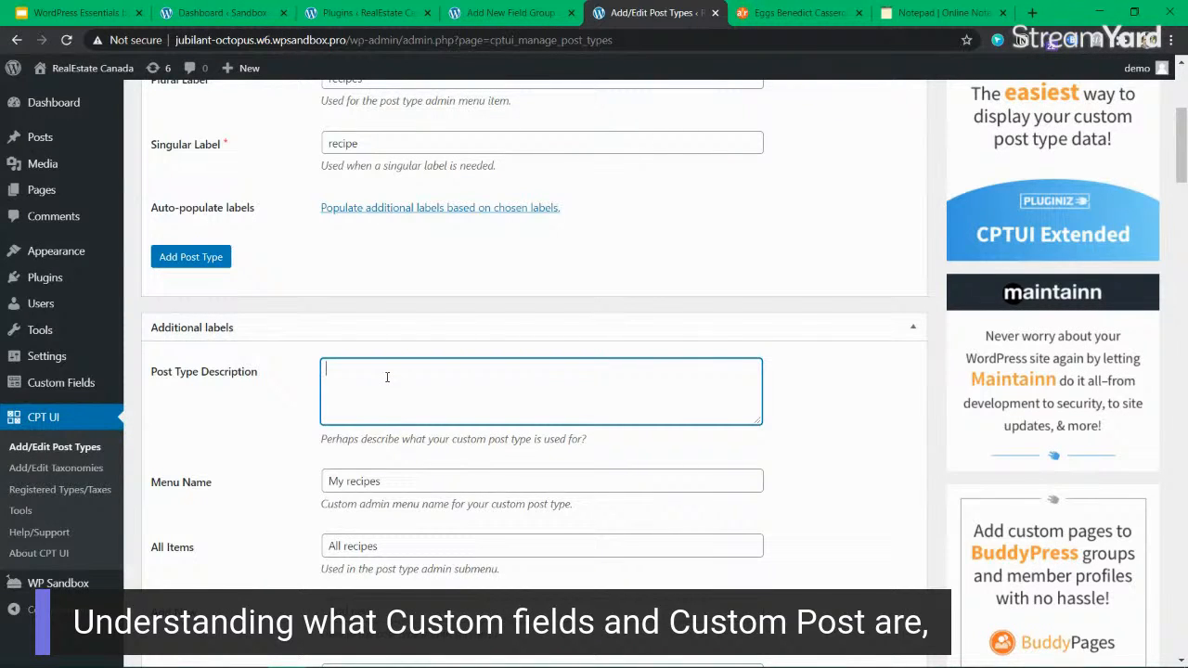
text(ipe)
key(ctrl+a)
text(To manage)
key(ctrl+a)
key(BackSpace)
Set the post type description to "Recipe information is added to this post type".
text(Recipe informati)
drag(364, 440, 586, 440)
drag(586, 439, 456, 374)
click(457, 367)
text(is added to this post typ)
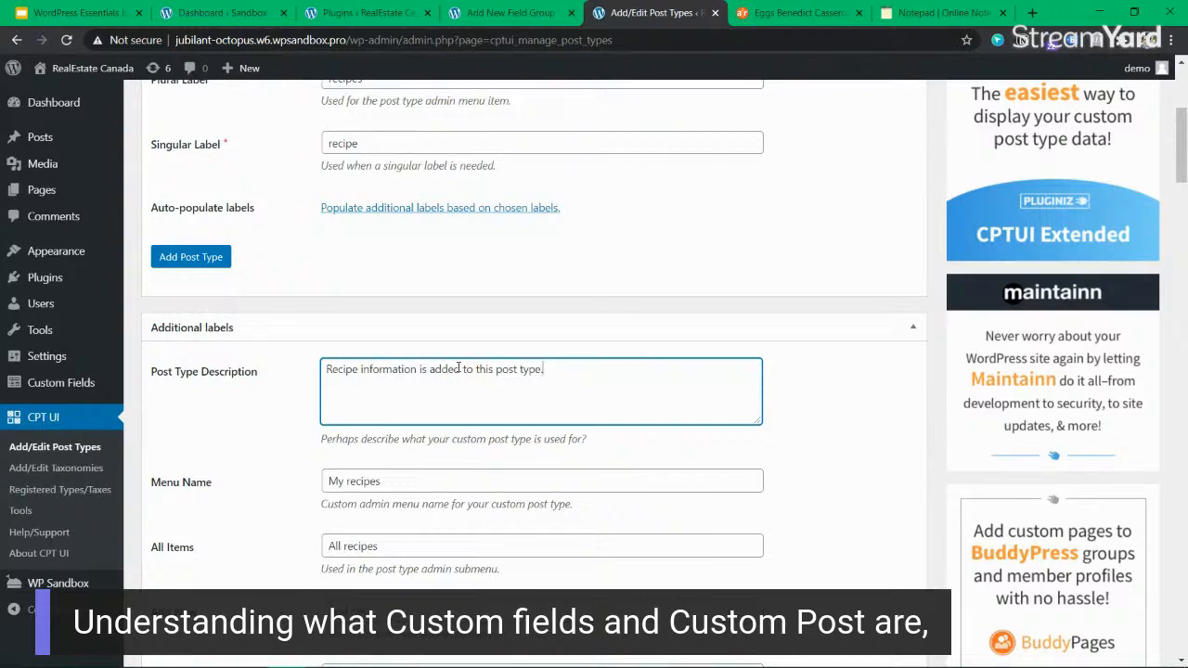
text(e)
scroll(455, 356, down, 9)
scroll(454, 357, up, 8)
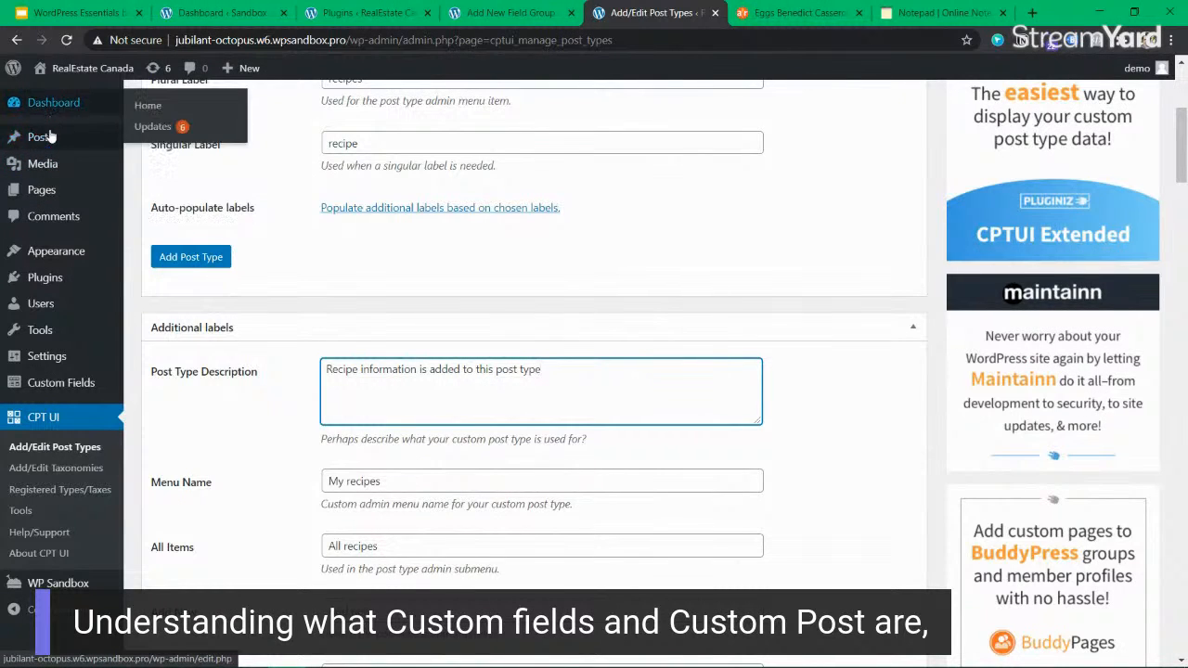
Compare the existing admin menu entries with the All Items, Add New and Add New Item labels of the recipe post type.
mouse_move(54, 149)
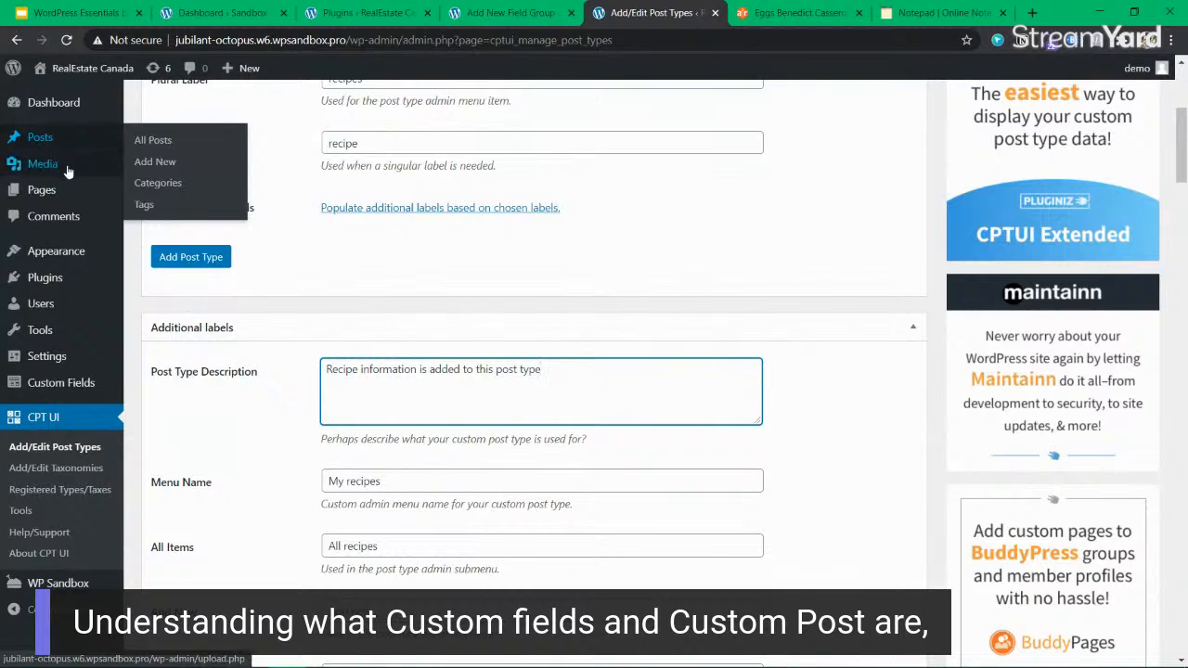
mouse_move(61, 190)
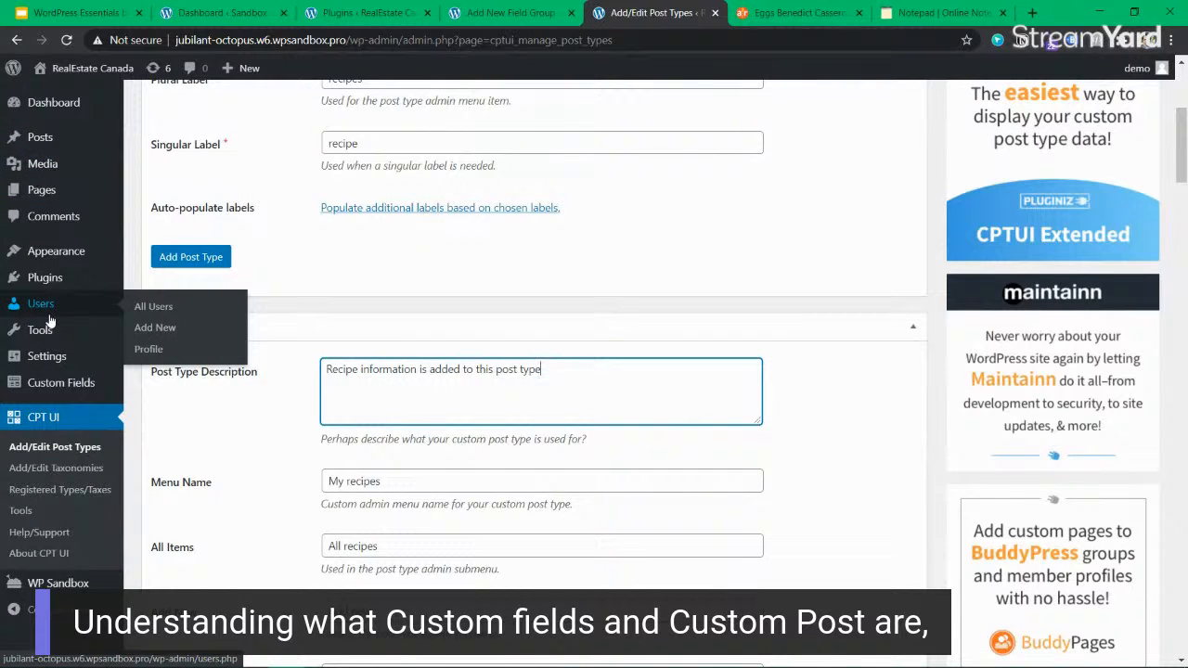
scroll(194, 334, down, 3)
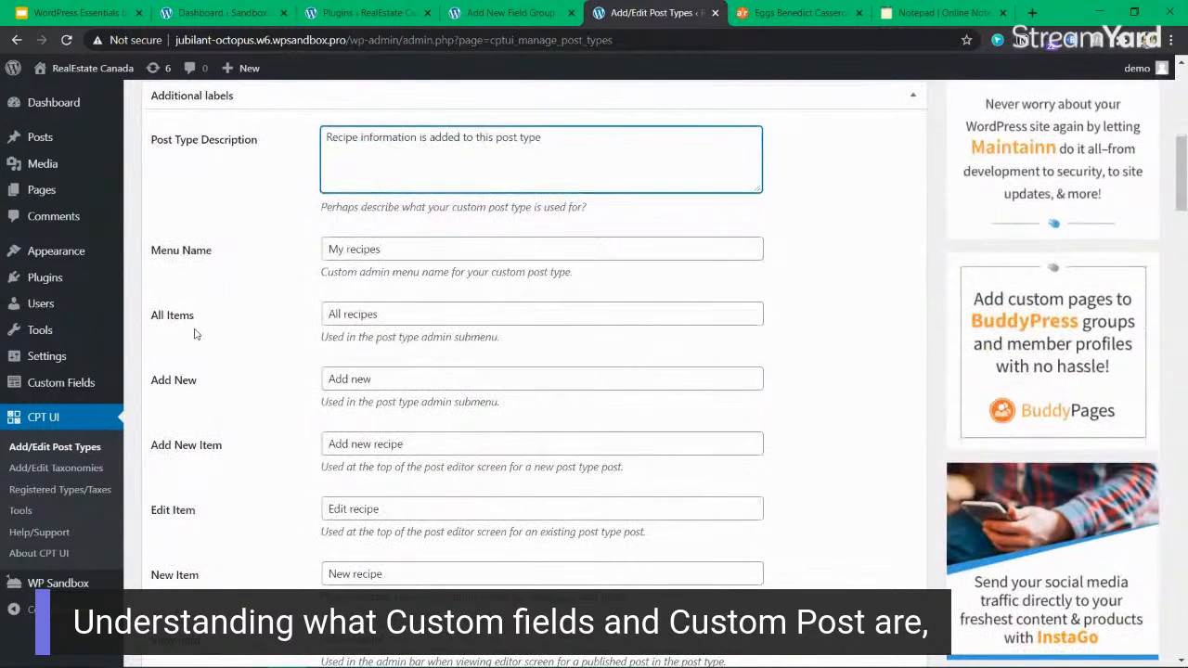
click(457, 314)
click(394, 375)
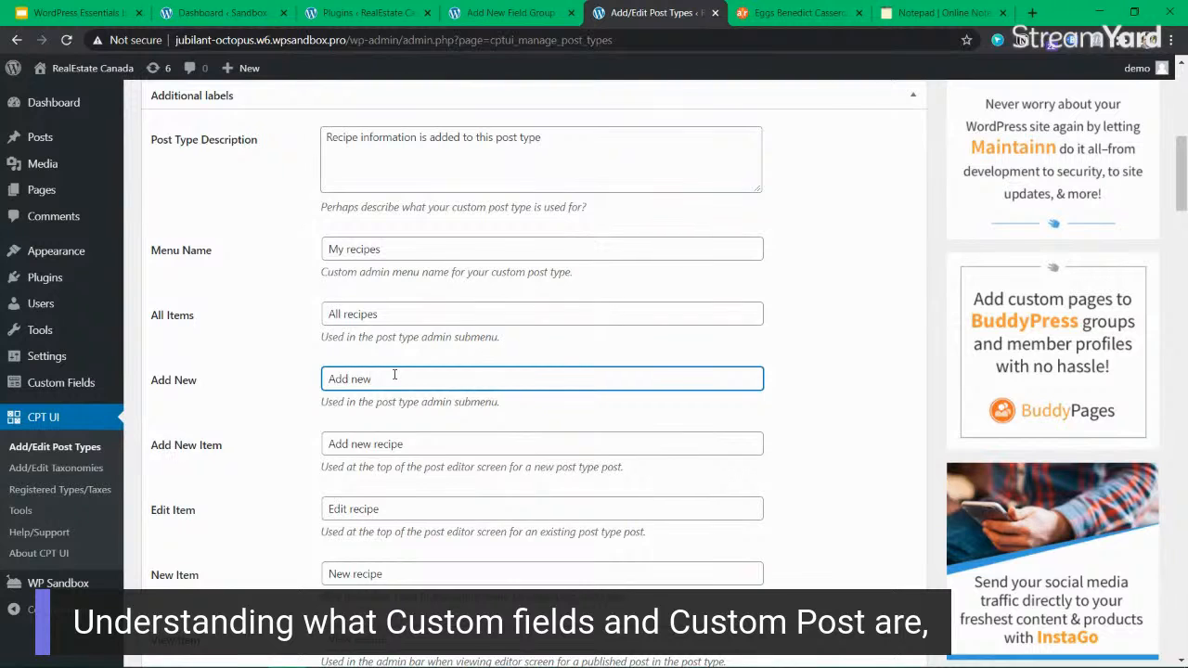
scroll(394, 375, down, 1)
drag(347, 391, 649, 393)
double_click(612, 390)
click(574, 388)
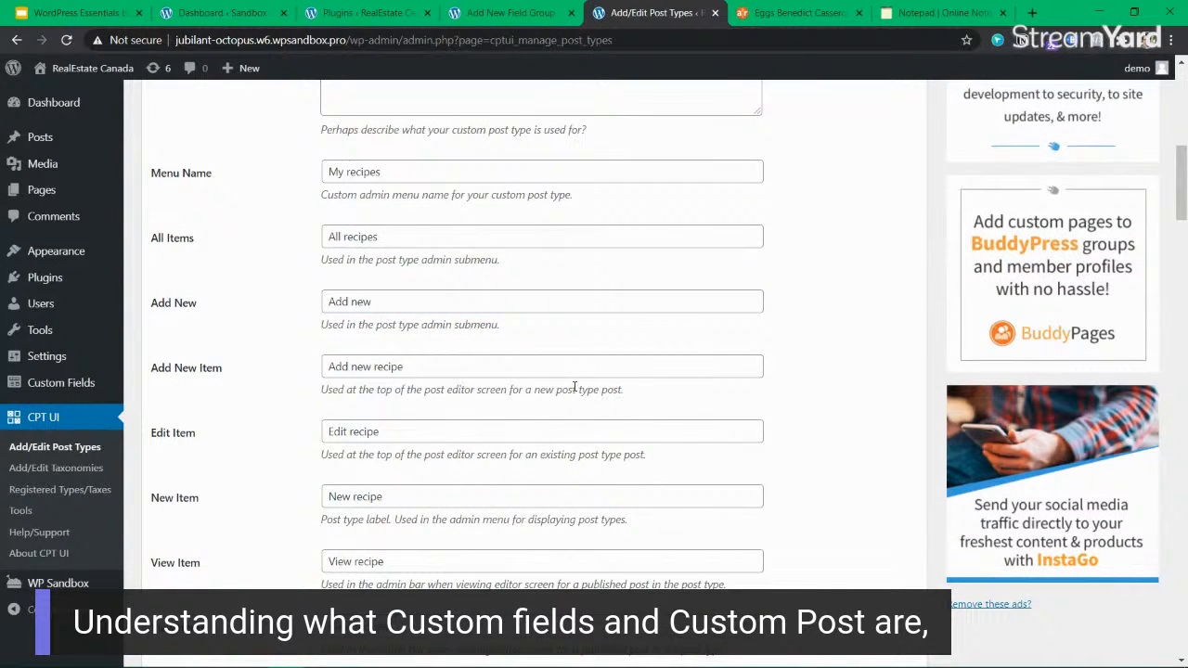
Examine the remaining additional labels and the post type settings from Public through Custom Rewrite Slug and With Front.
scroll(575, 387, down, 4)
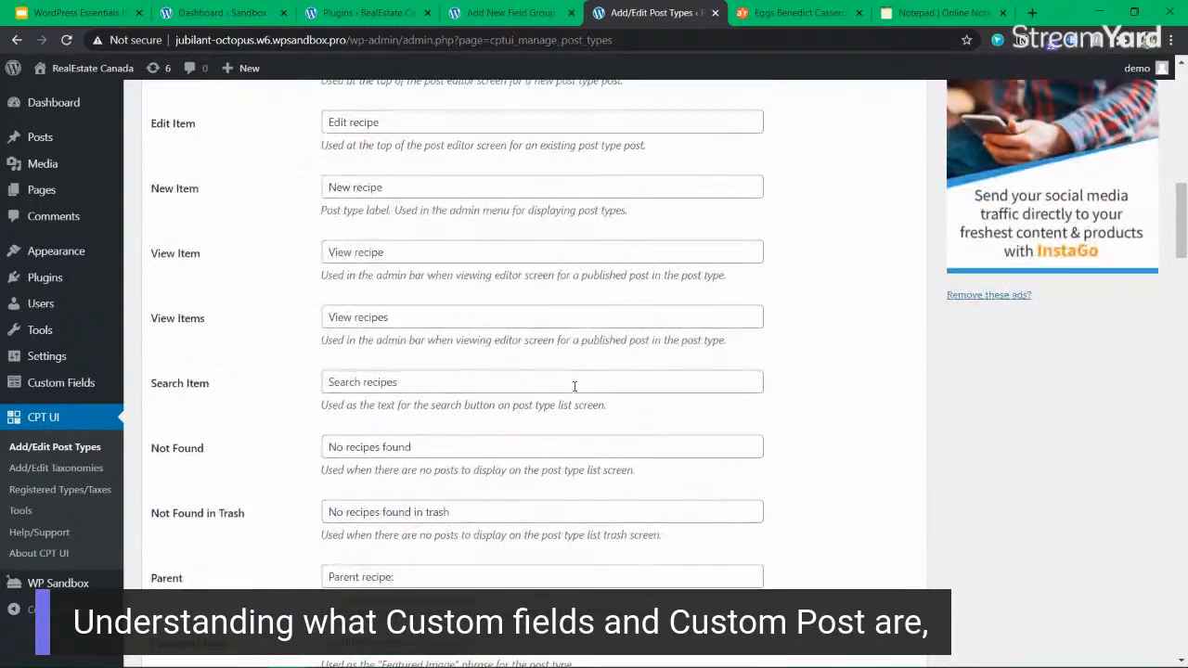
scroll(574, 386, down, 2)
scroll(574, 386, down, 4)
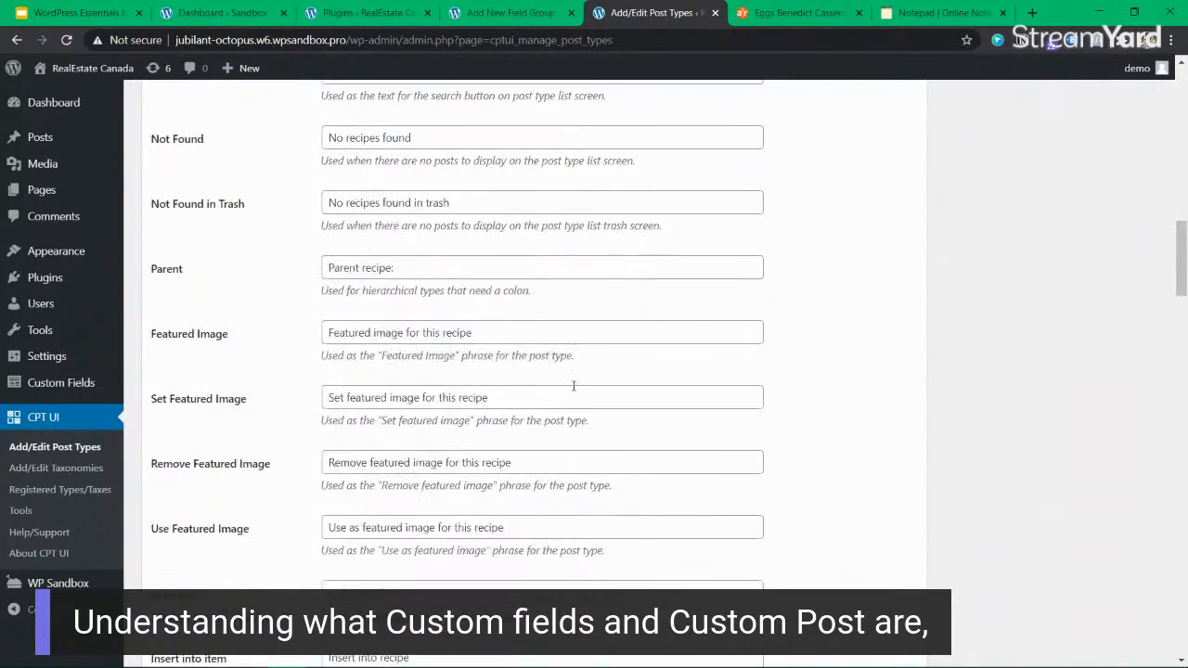
scroll(215, 411, down, 4)
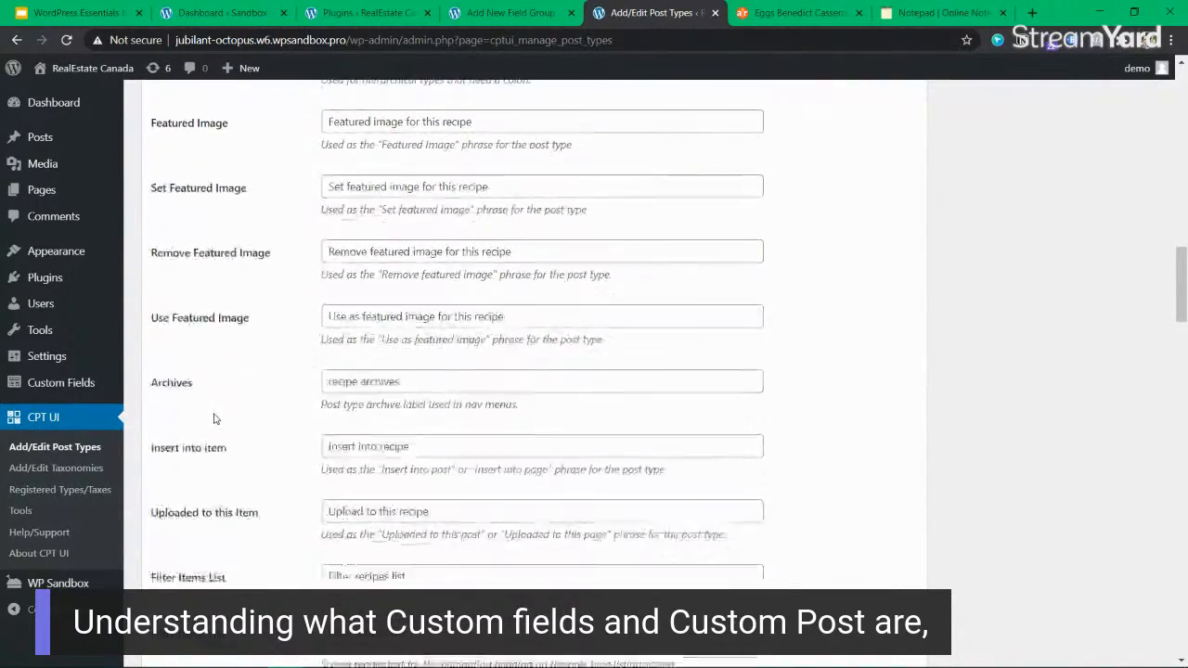
scroll(278, 395, down, 7)
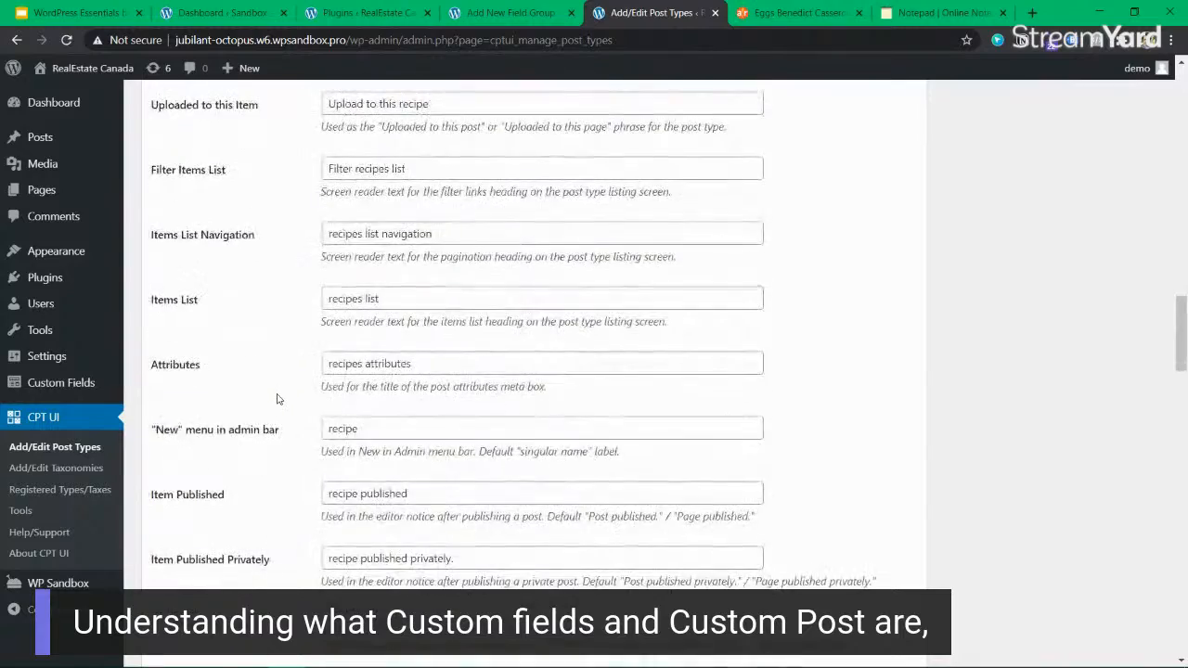
scroll(276, 399, down, 2)
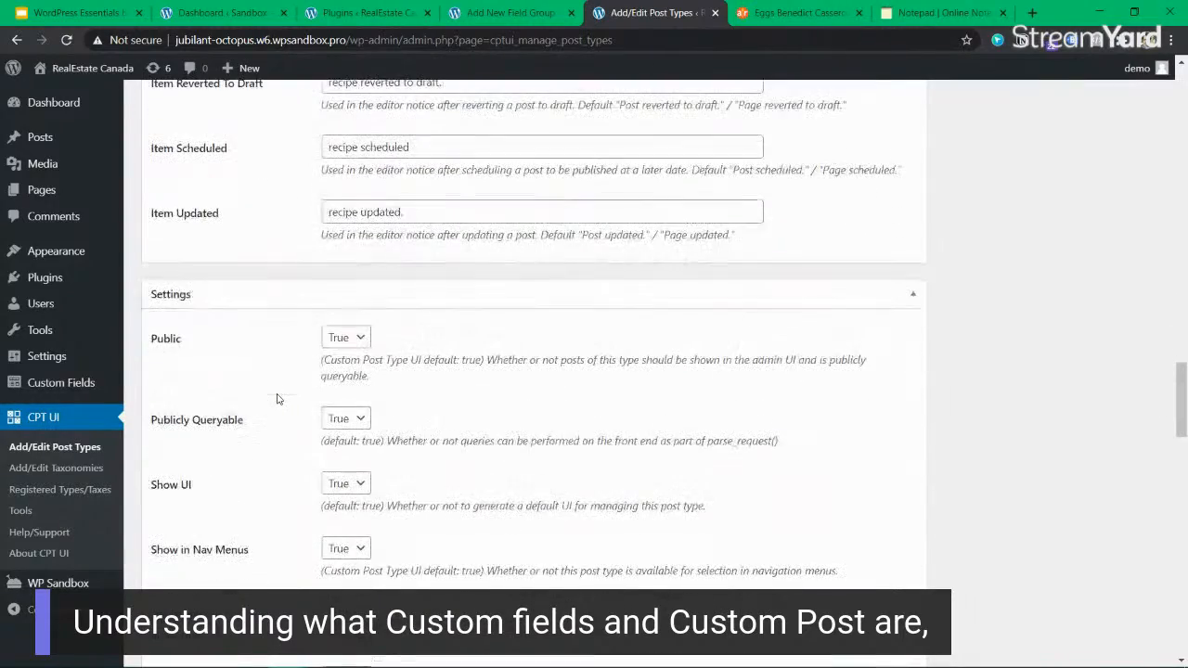
scroll(299, 427, down, 4)
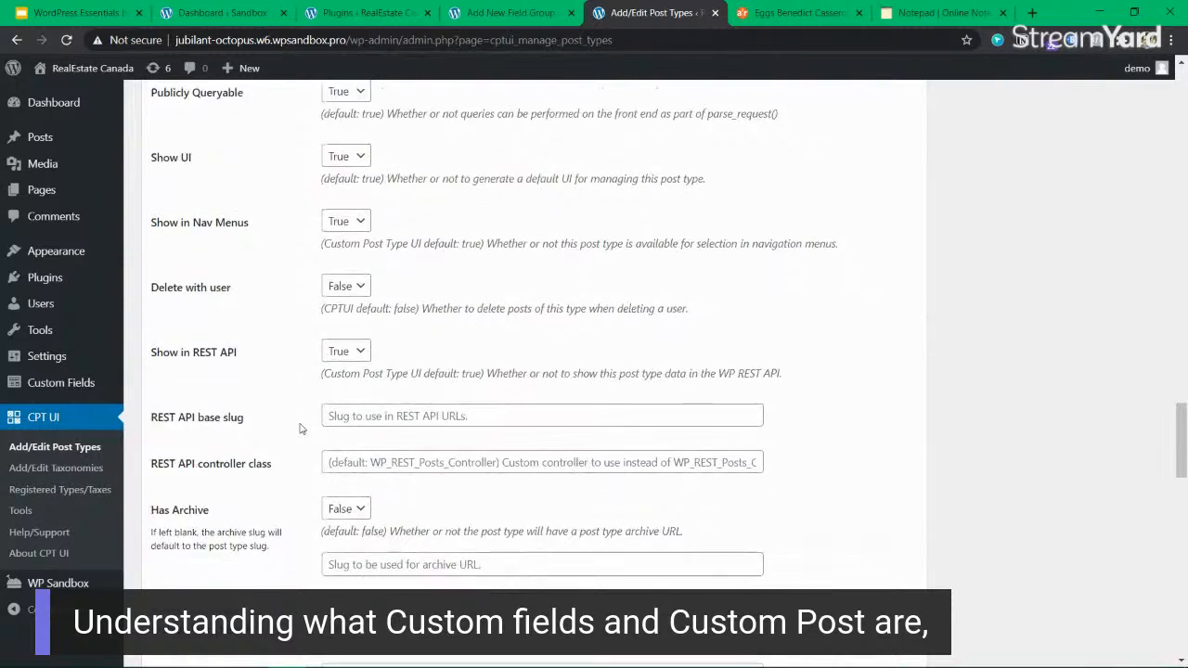
scroll(299, 428, down, 1)
scroll(258, 349, down, 2)
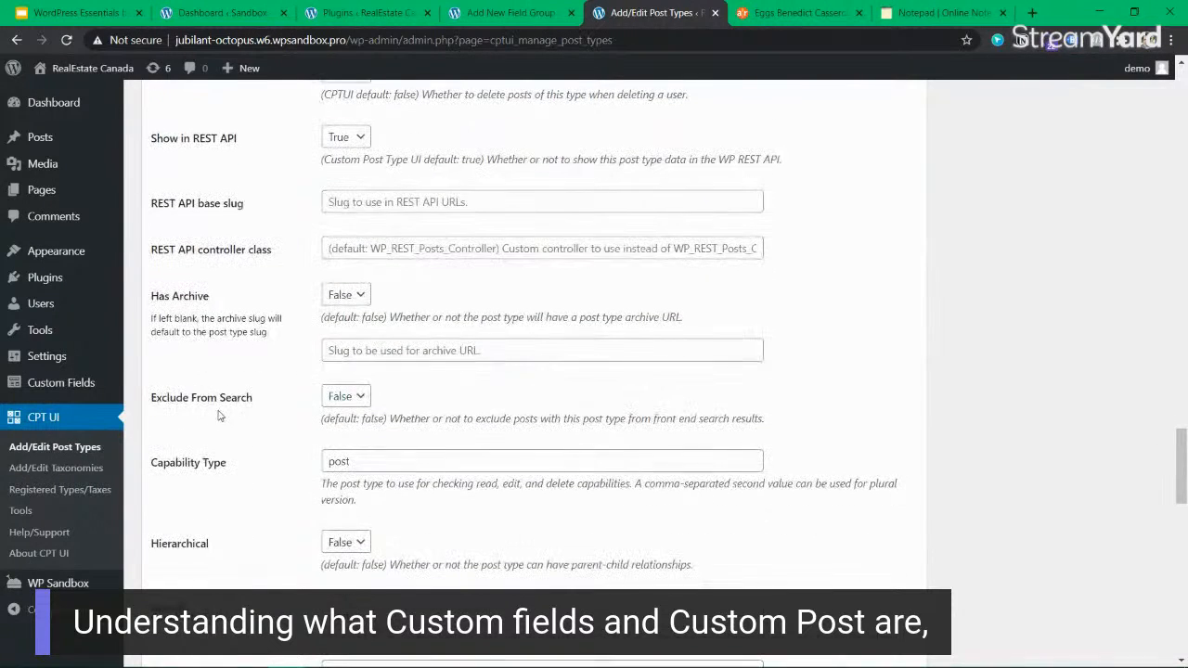
scroll(206, 471, down, 2)
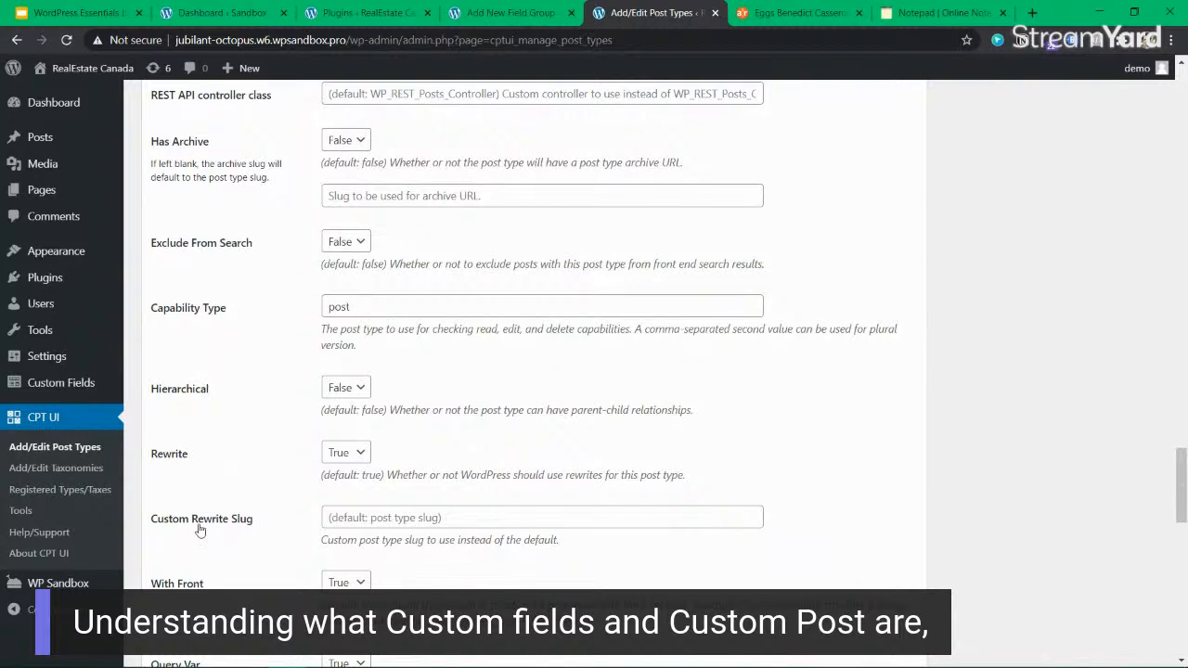
scroll(314, 485, down, 2)
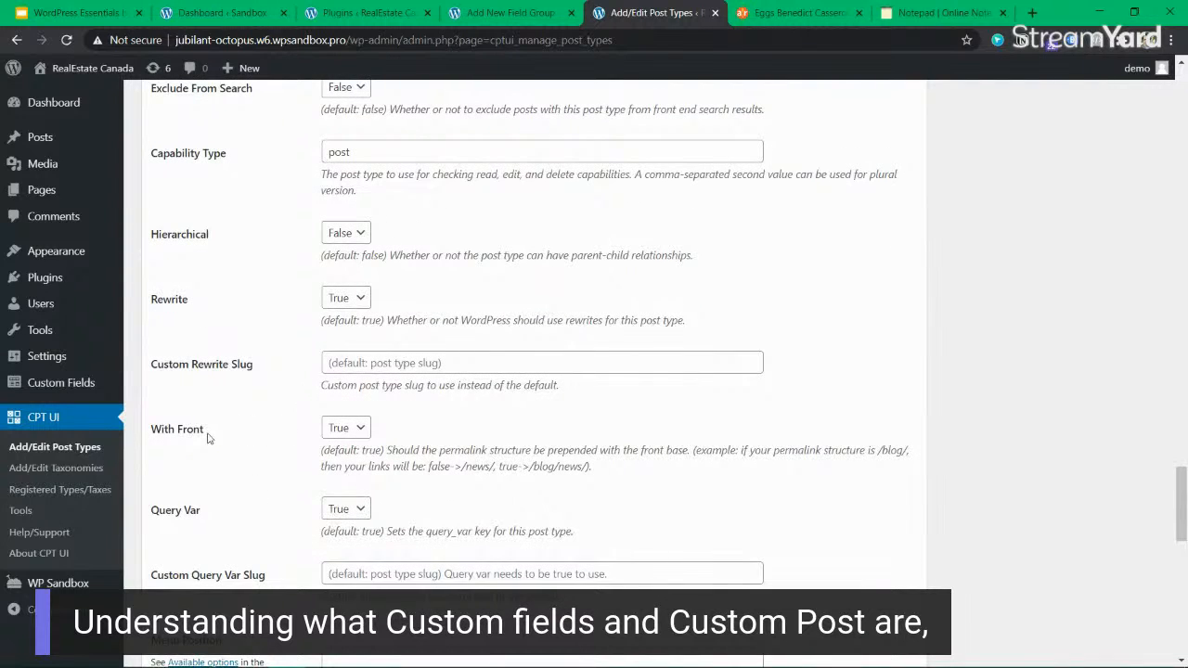
Check the allowed Menu Position range against the admin menu and set the recipe post type's menu position to 5.
scroll(295, 437, down, 2)
click(371, 501)
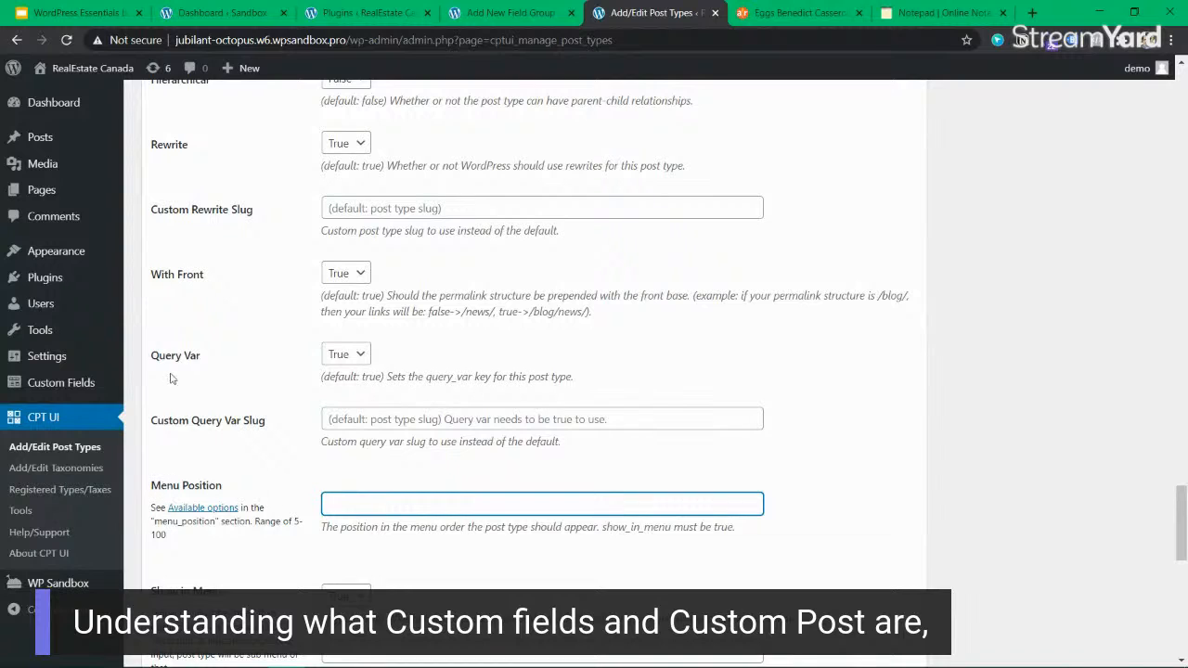
mouse_move(56, 91)
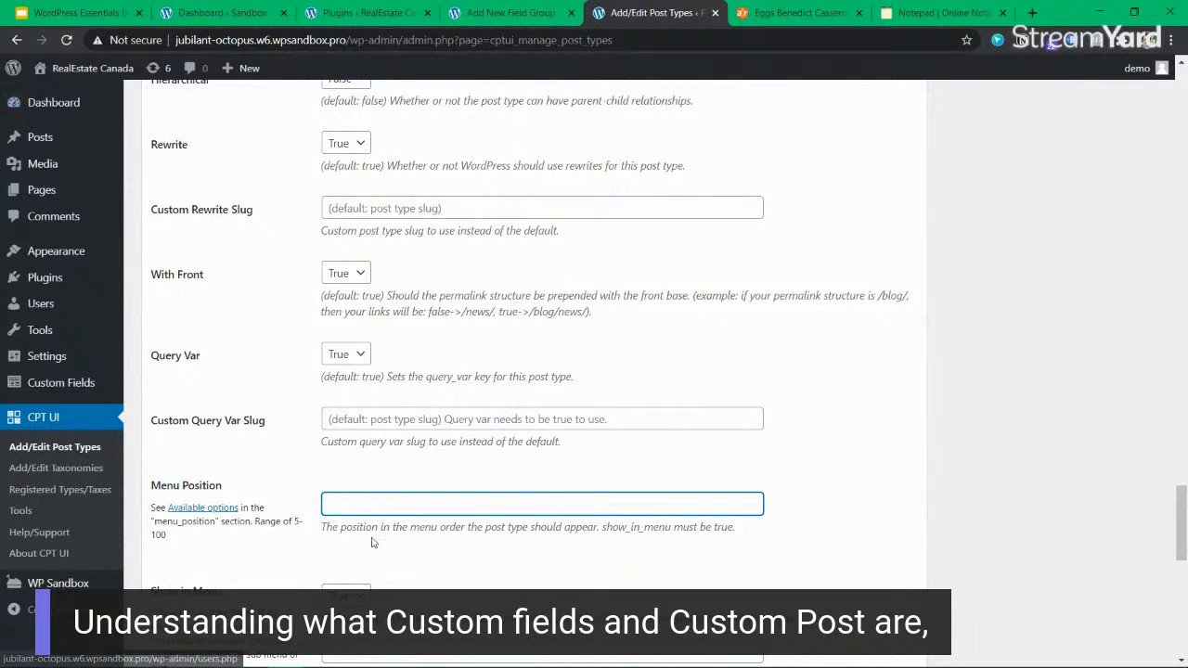
drag(266, 522, 271, 538)
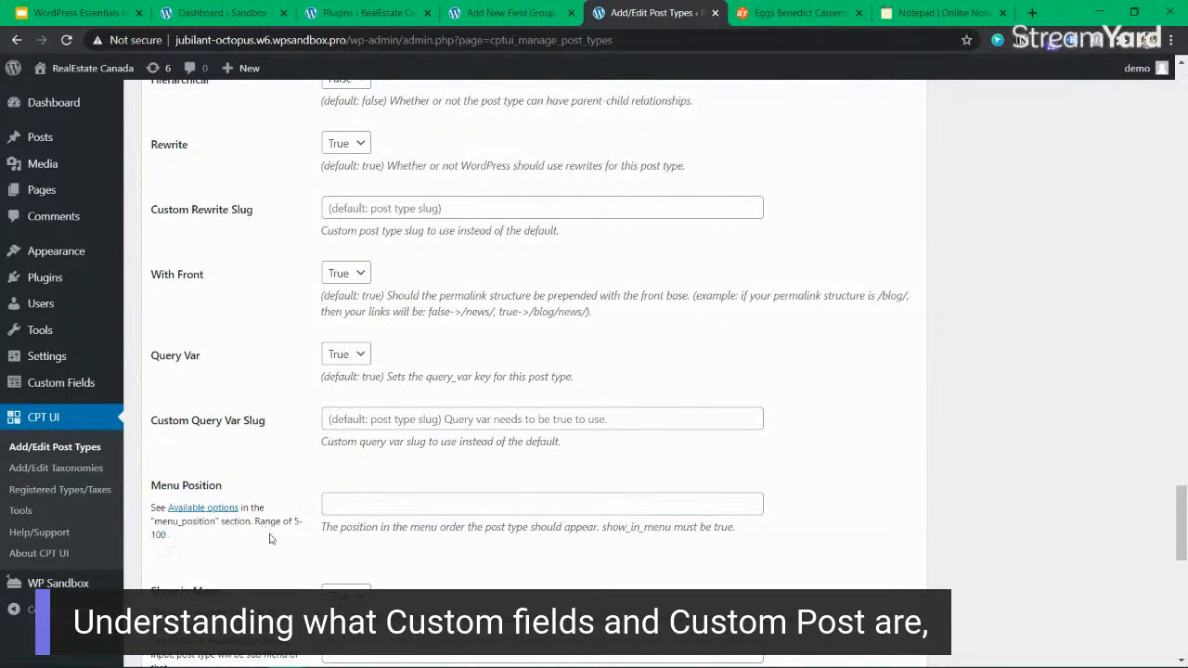
click(280, 521)
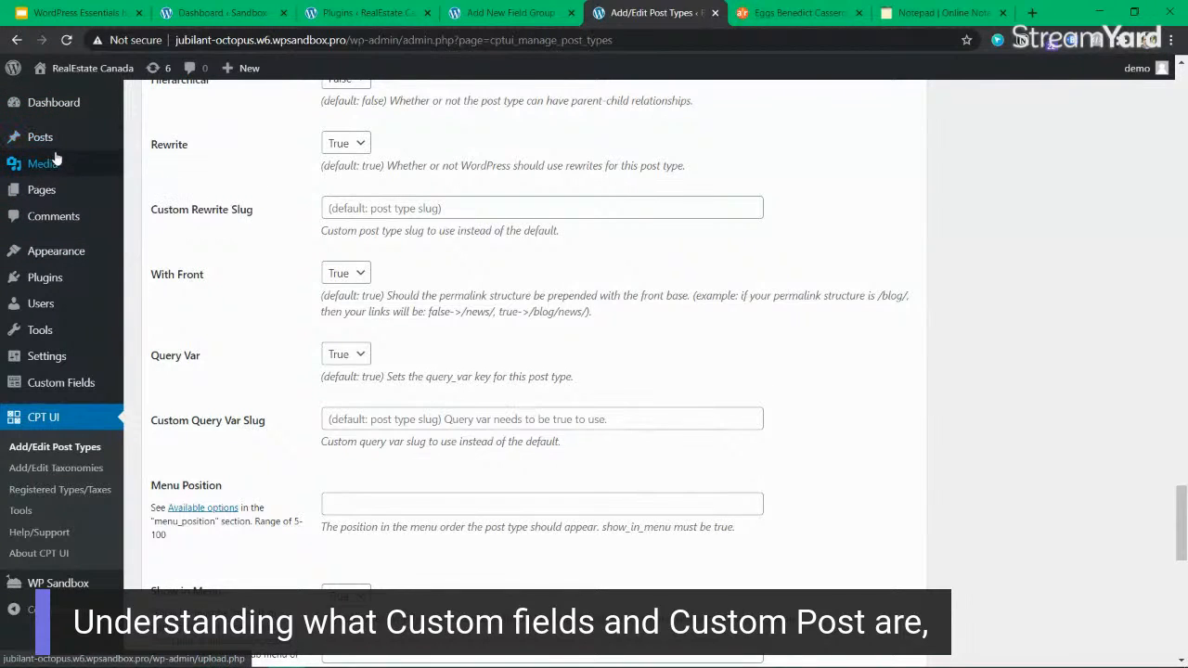
click(387, 501)
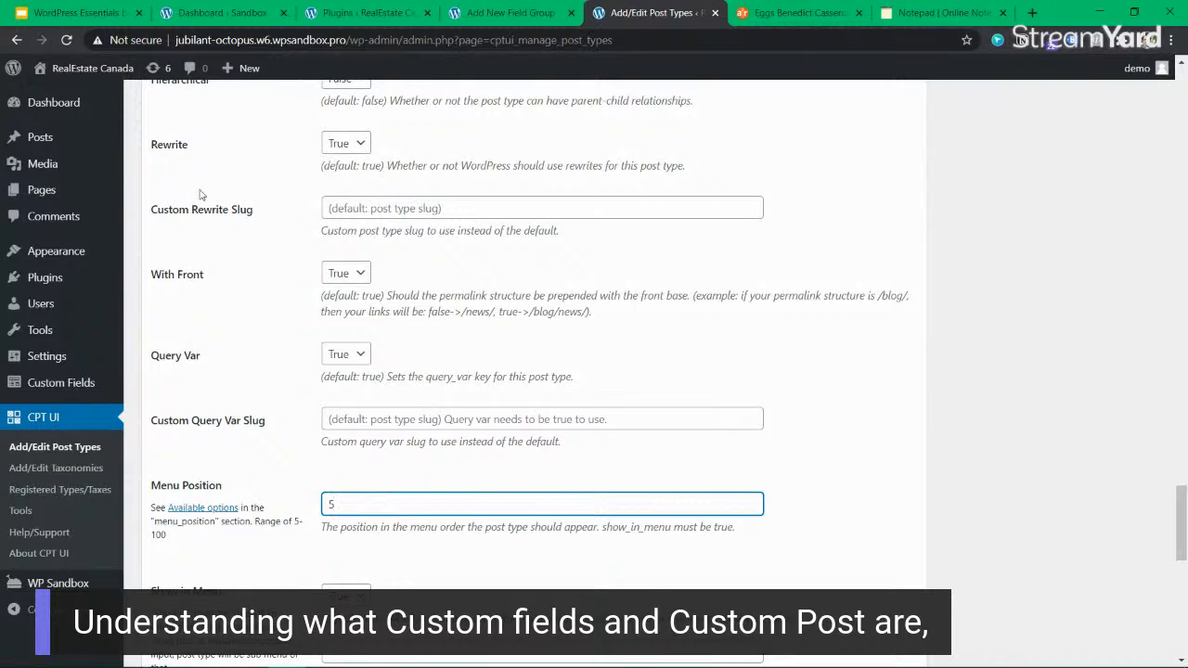
mouse_move(43, 145)
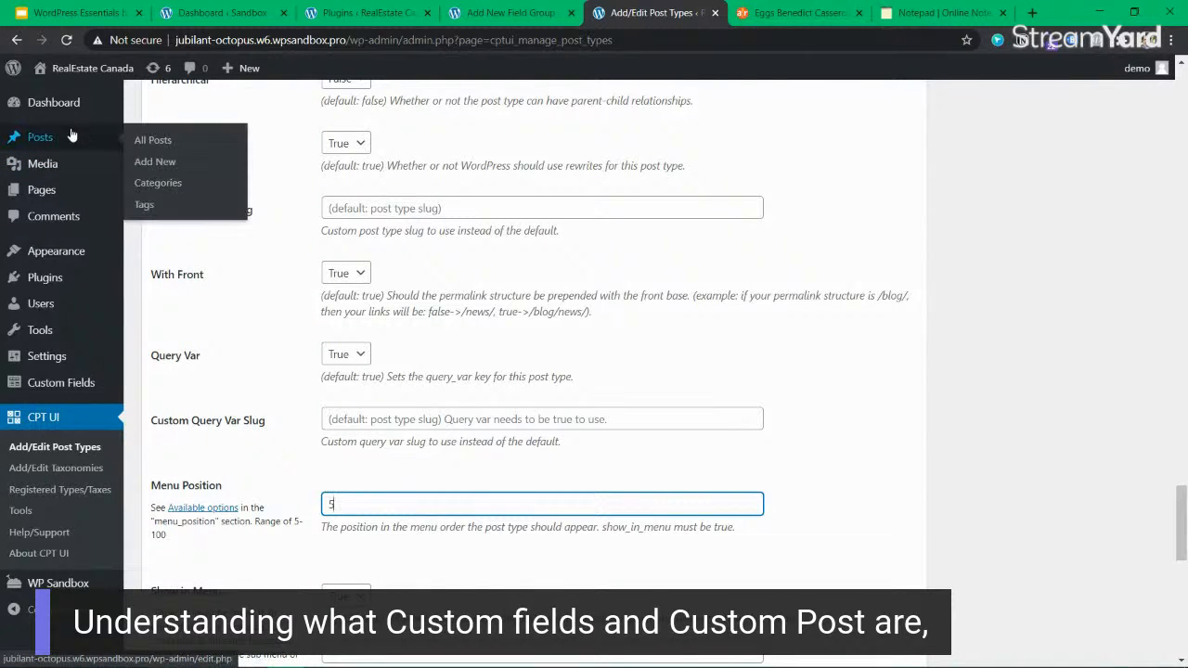
Open the Dashicons reference page linked from the Menu Icon setting.
scroll(445, 380, down, 2)
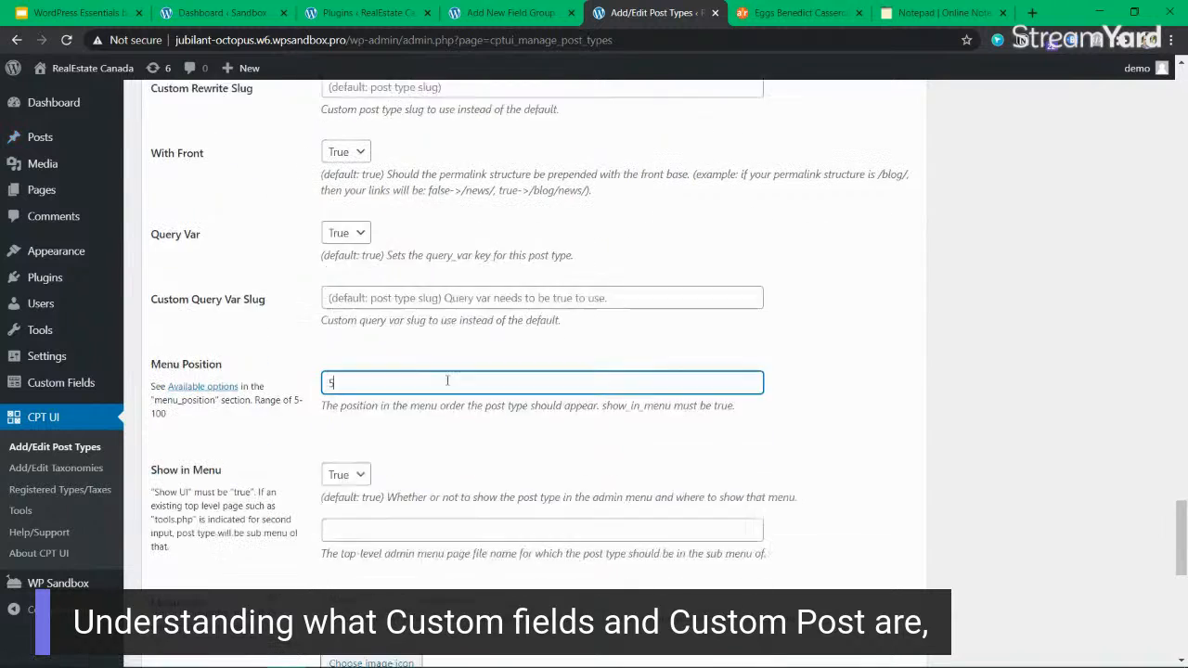
scroll(445, 385, down, 1)
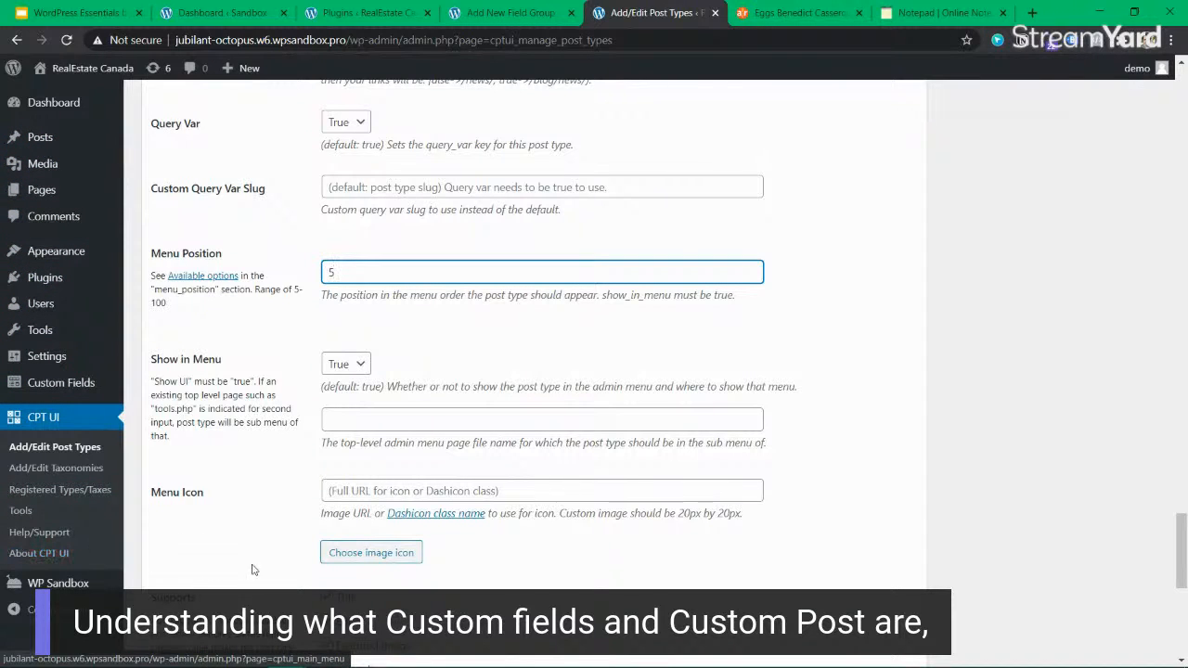
ctrl+click(431, 513)
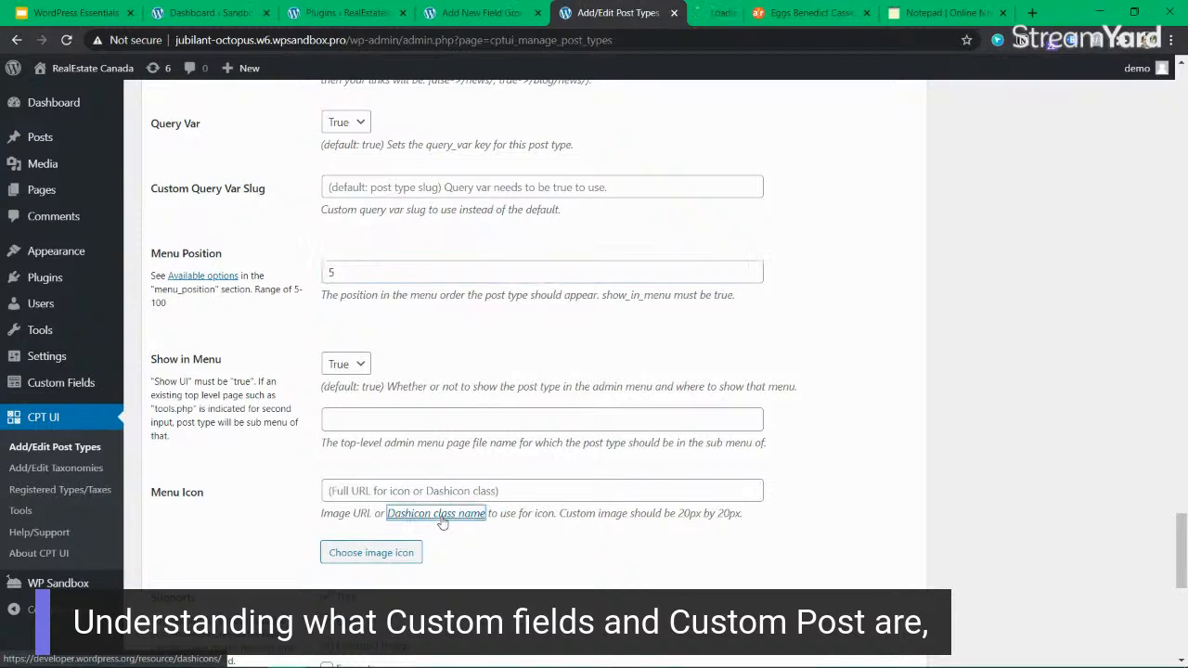
click(362, 489)
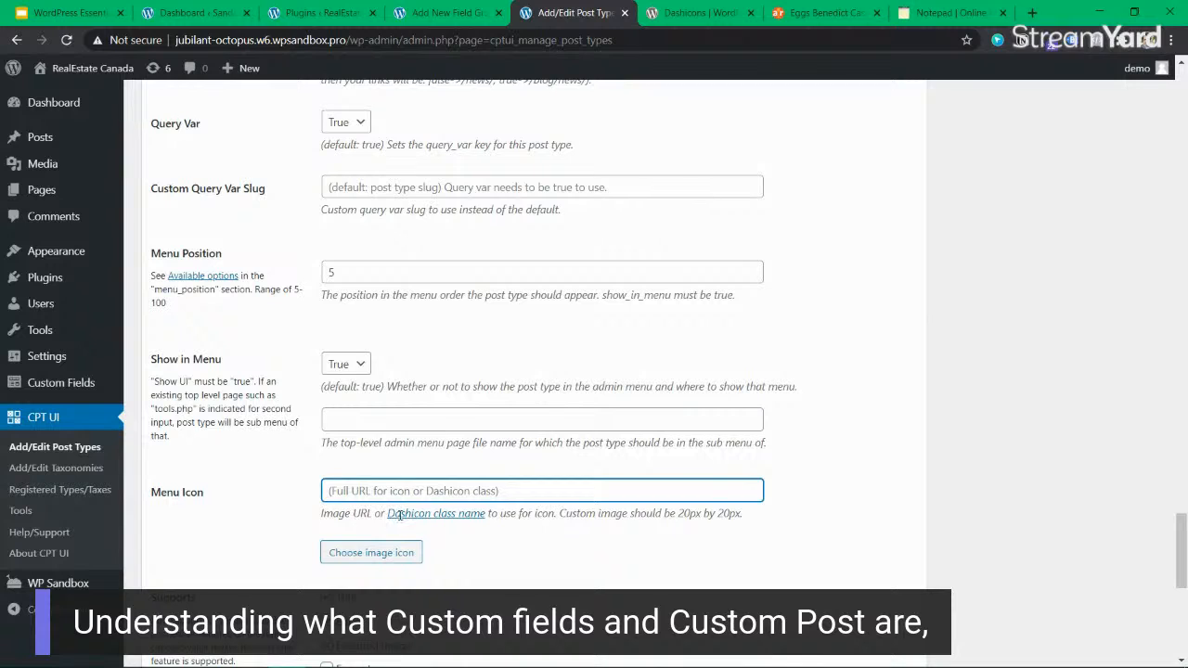
click(501, 517)
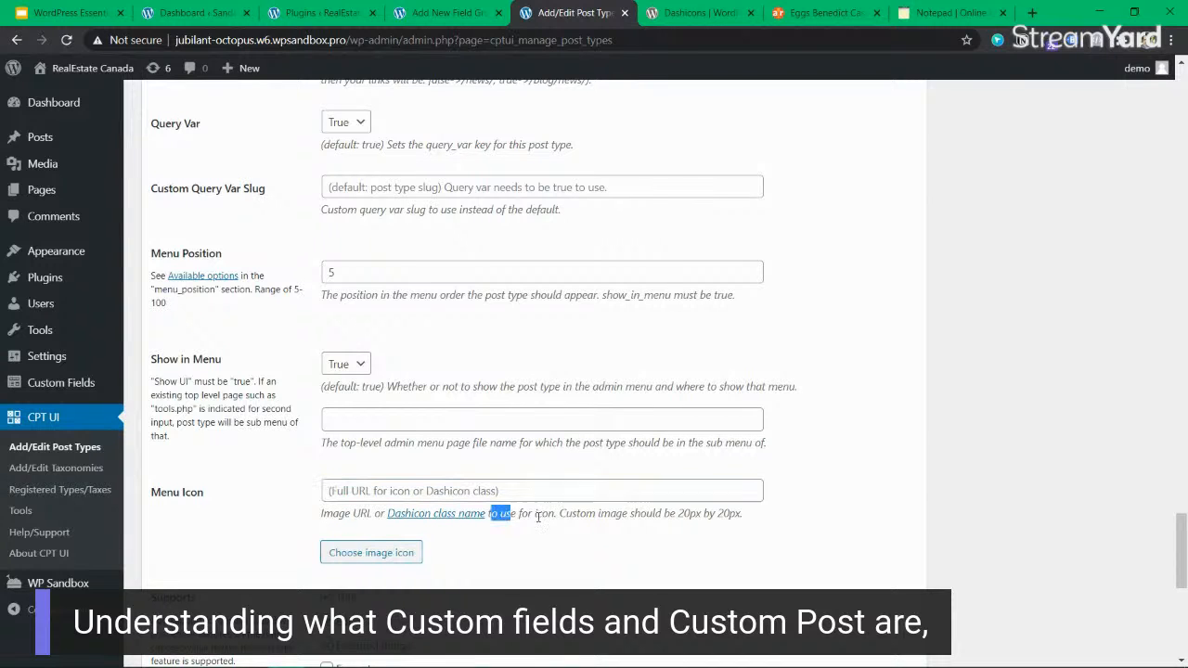
click(454, 515)
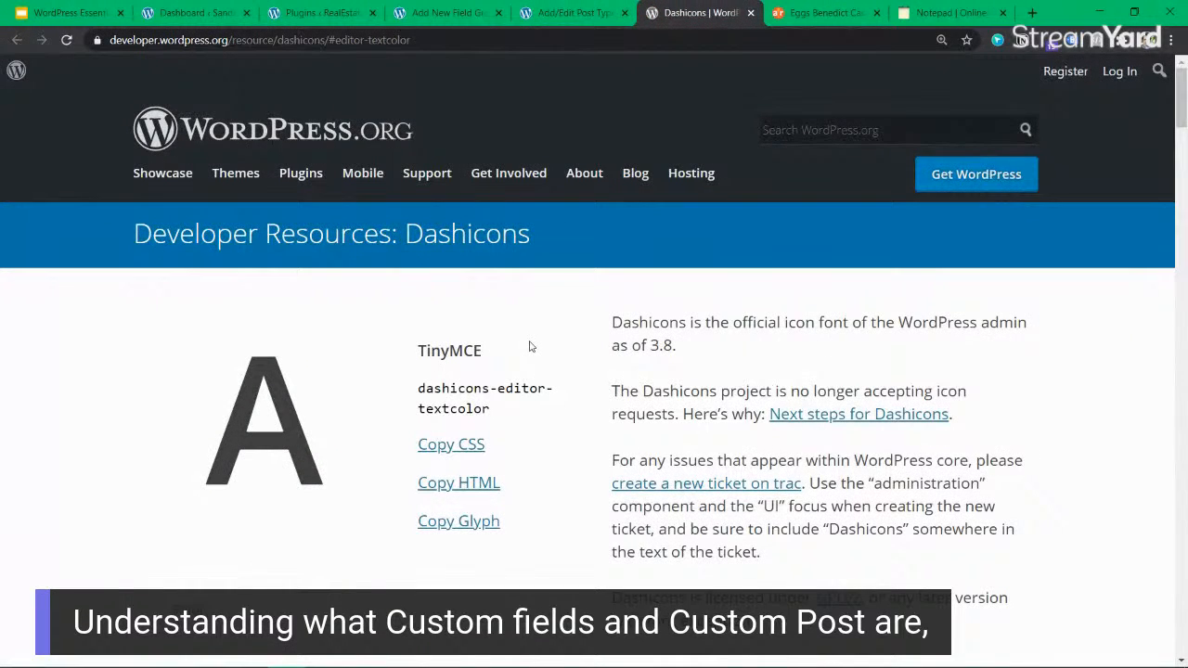
Look through the Dashicons categories from Admin Menu down to Misc for an icon that suits recipes.
scroll(530, 346, down, 3)
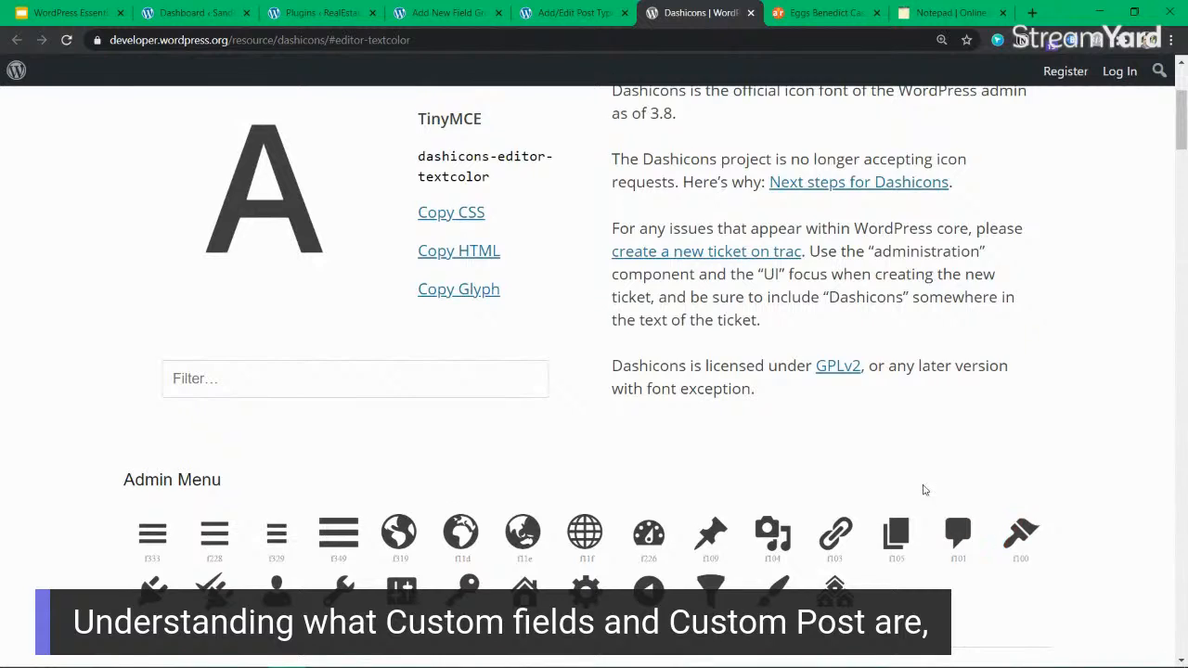
scroll(923, 490, down, 2)
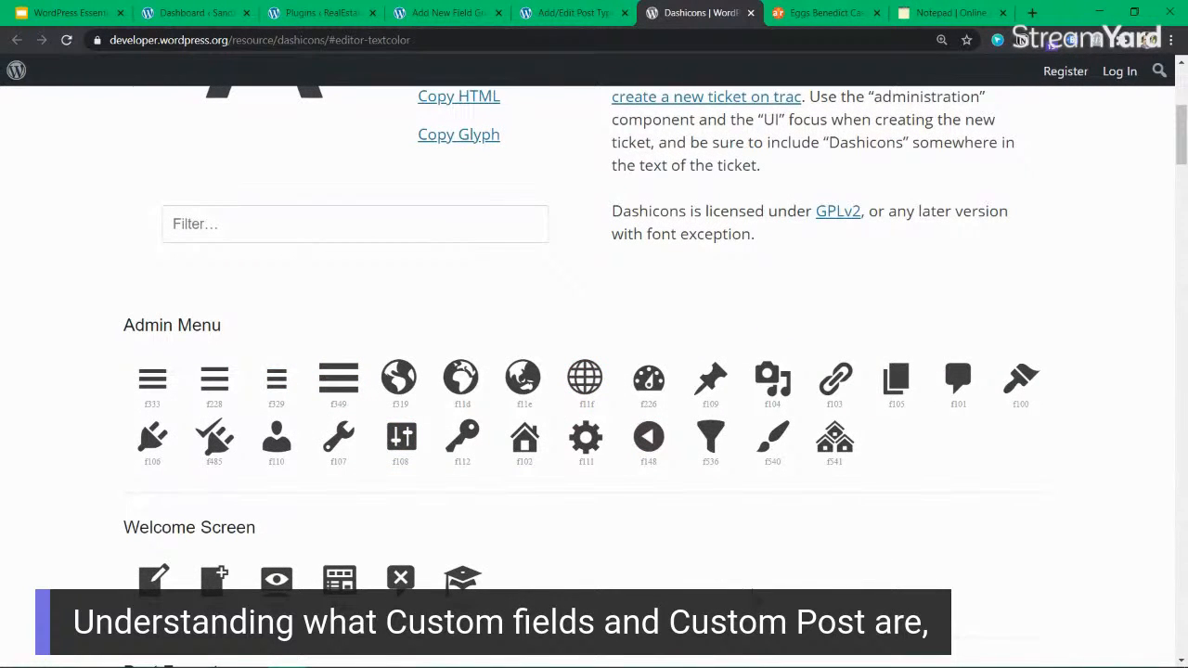
scroll(649, 515, down, 1)
scroll(587, 464, down, 2)
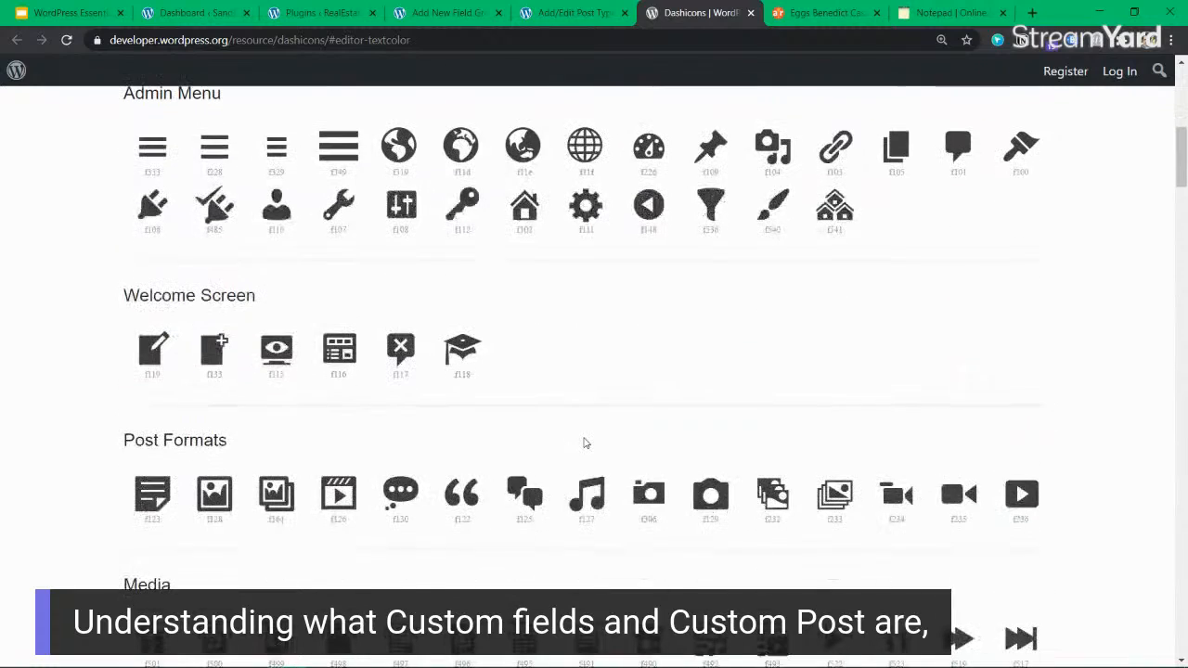
scroll(585, 442, down, 4)
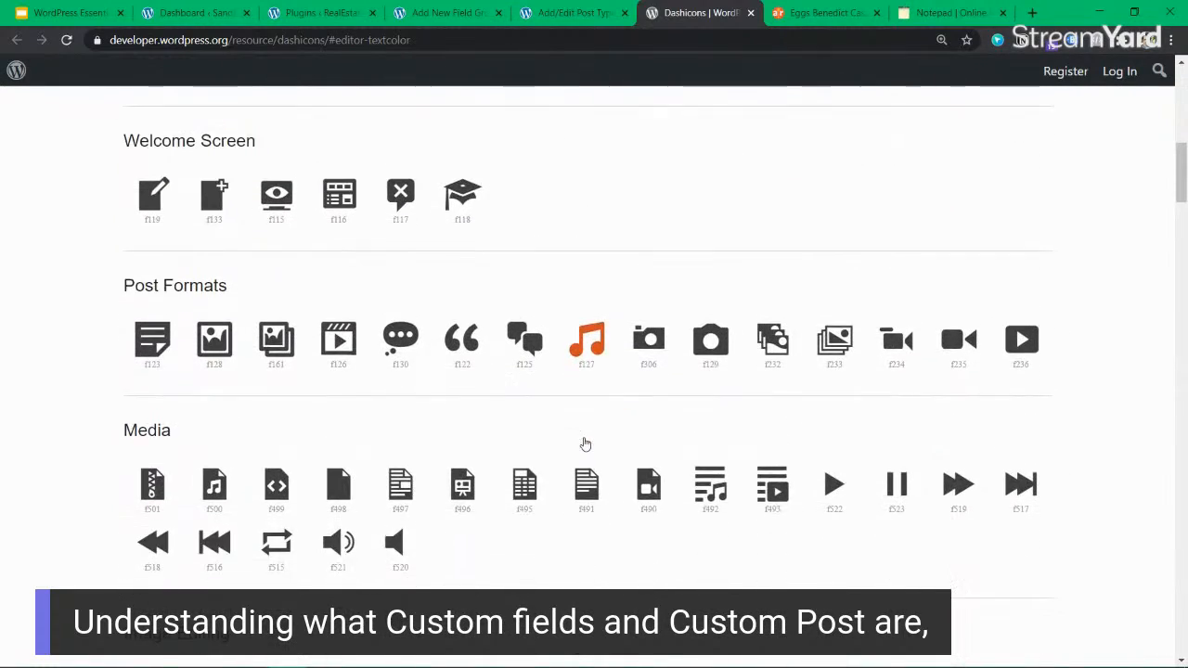
scroll(586, 444, down, 4)
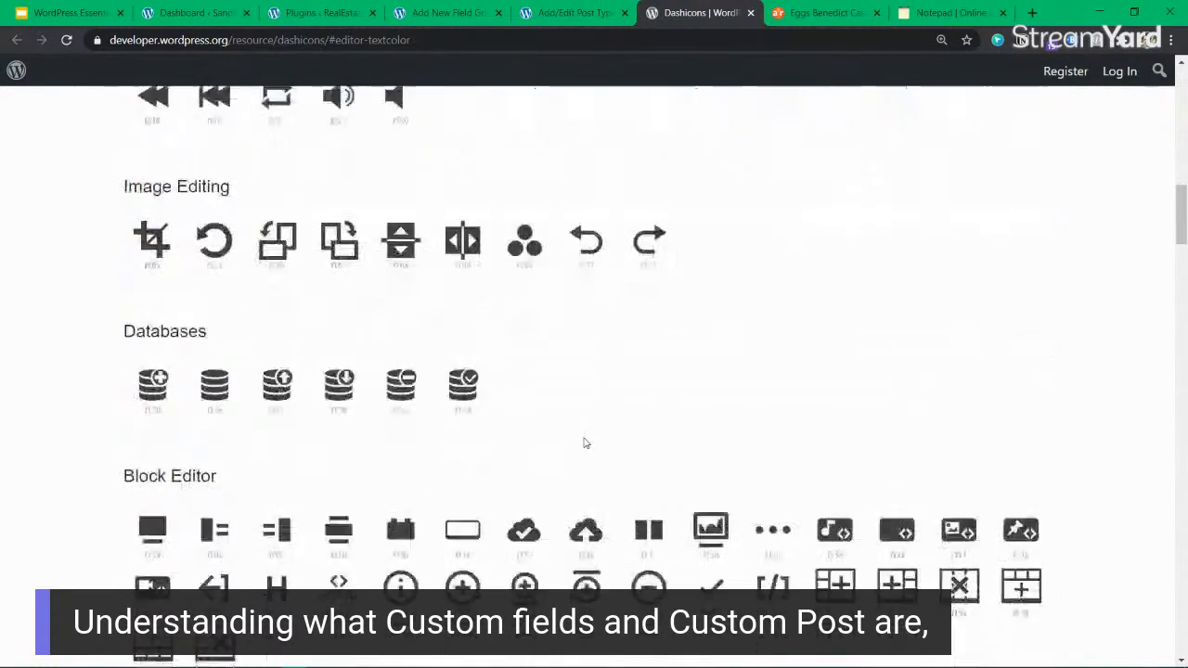
scroll(586, 443, down, 2)
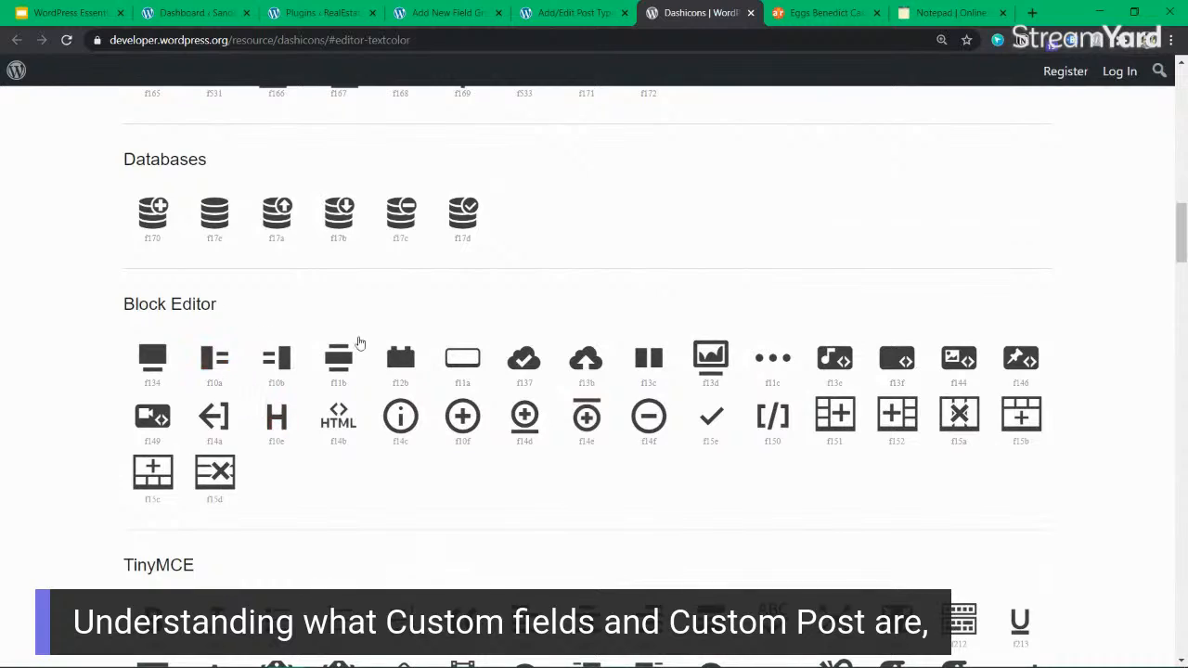
scroll(757, 345, down, 1)
scroll(757, 345, down, 6)
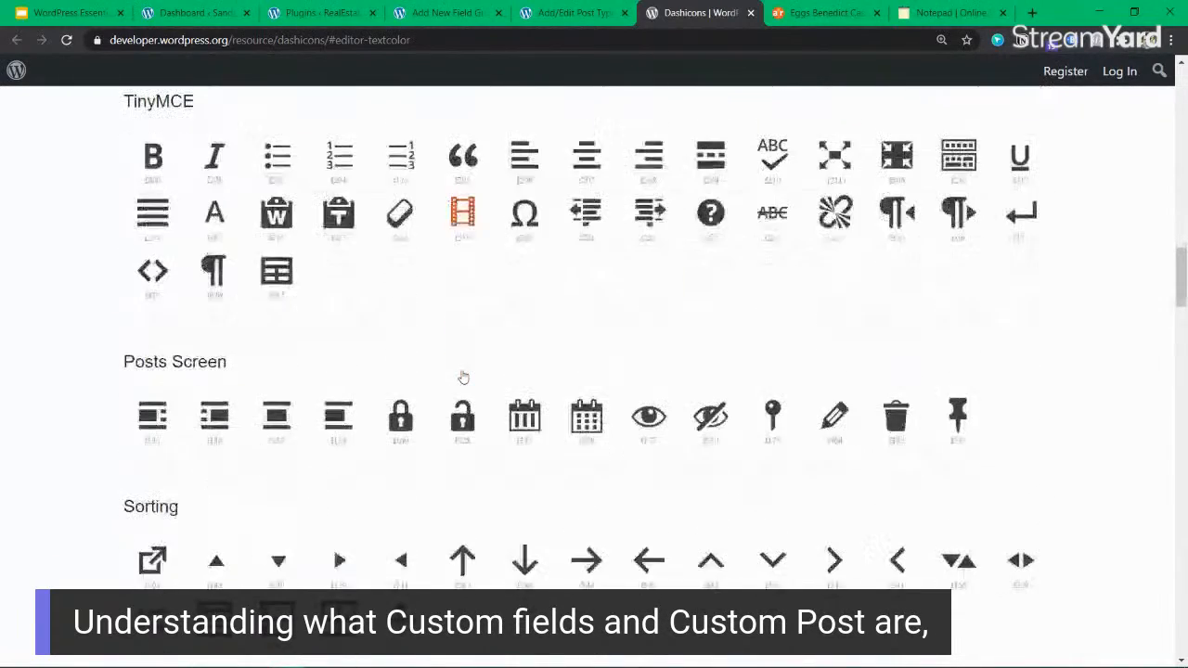
scroll(464, 375, down, 5)
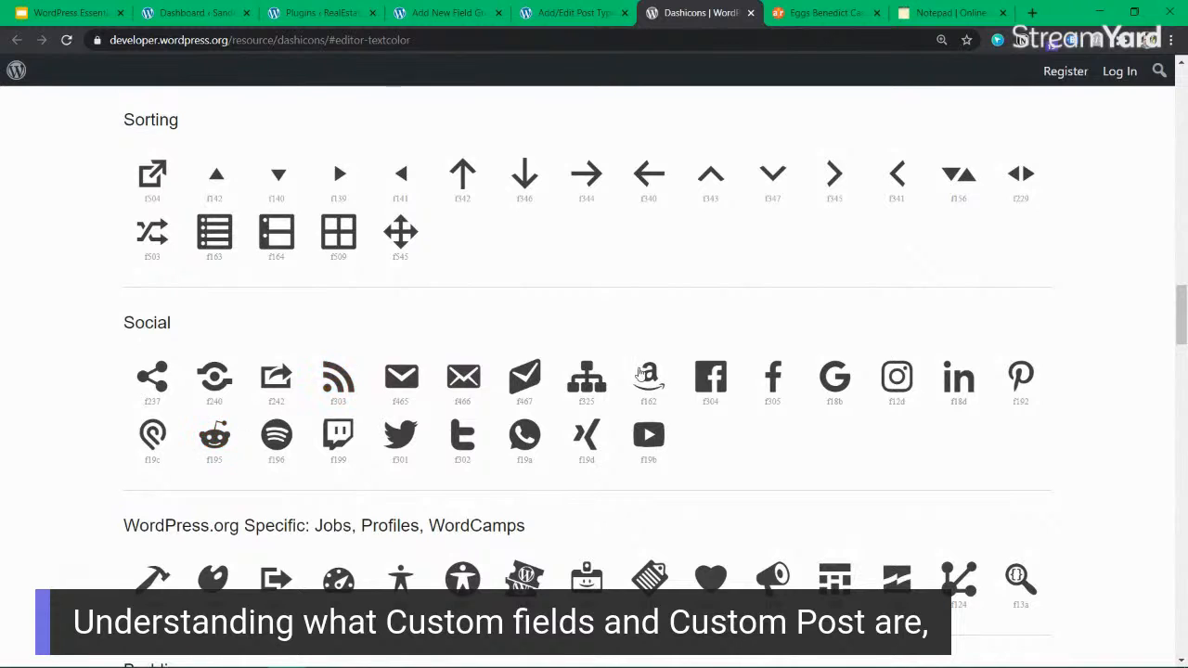
scroll(306, 460, down, 2)
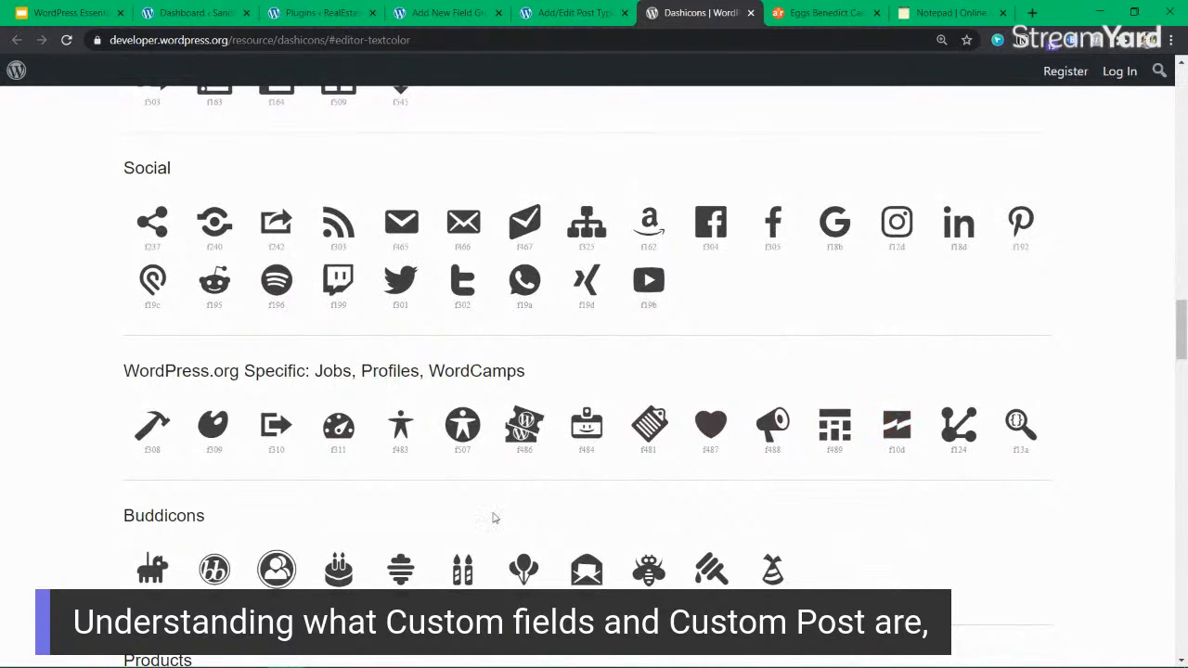
scroll(424, 417, down, 2)
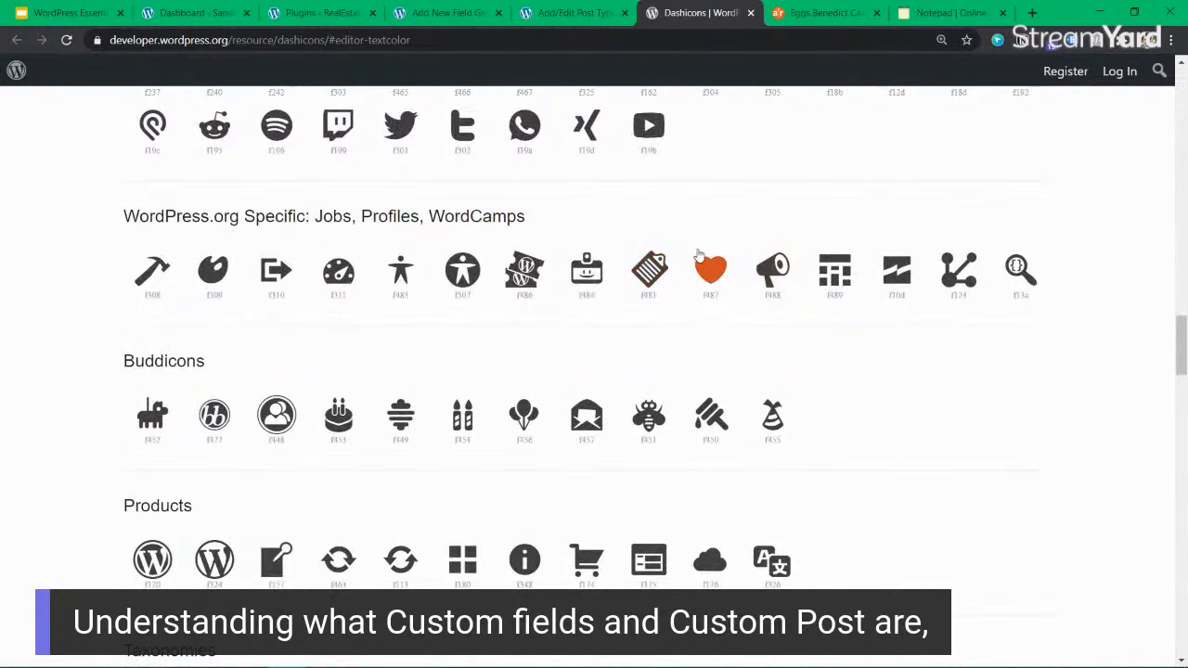
scroll(711, 301, down, 5)
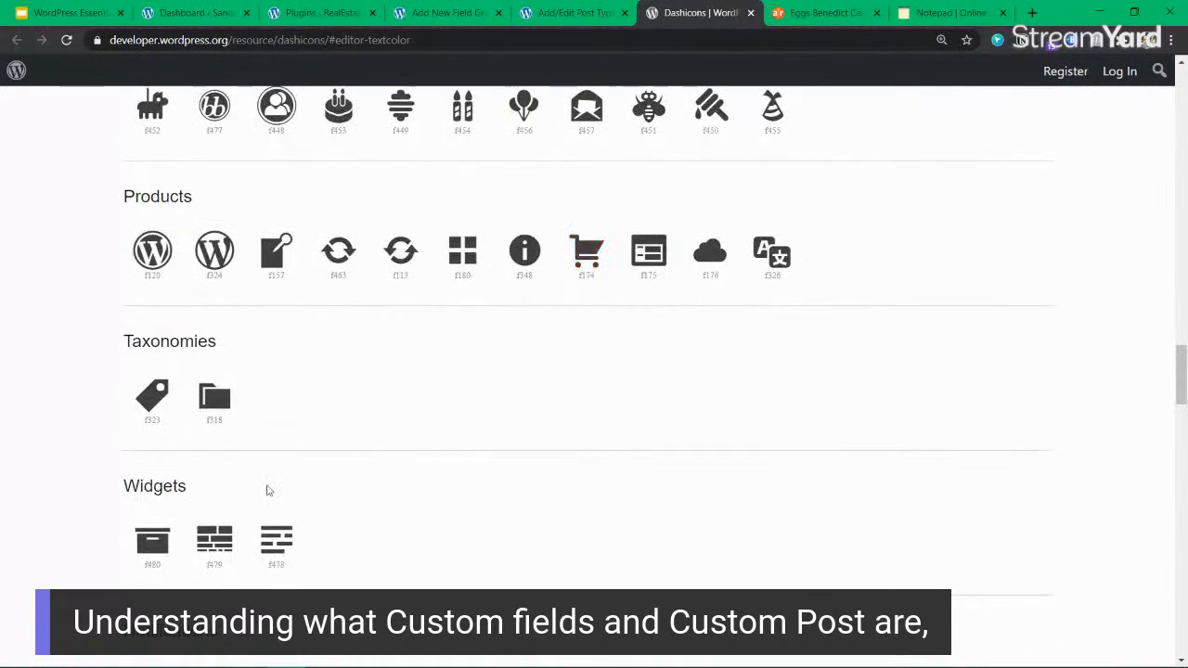
scroll(207, 536, down, 5)
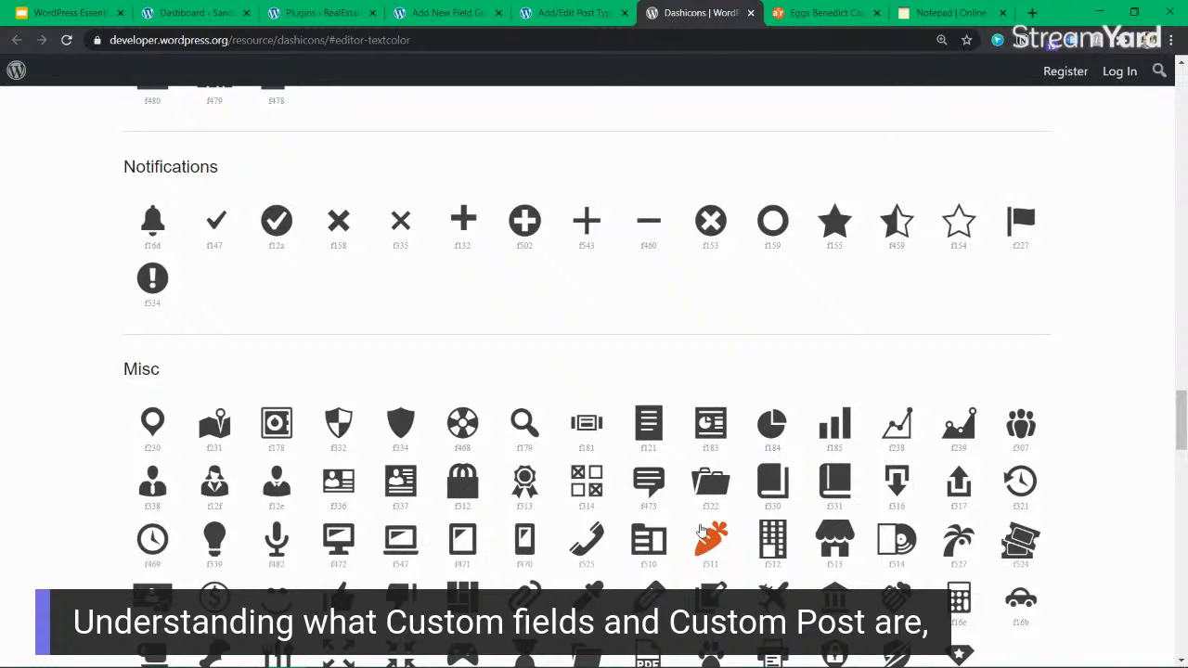
scroll(702, 531, down, 2)
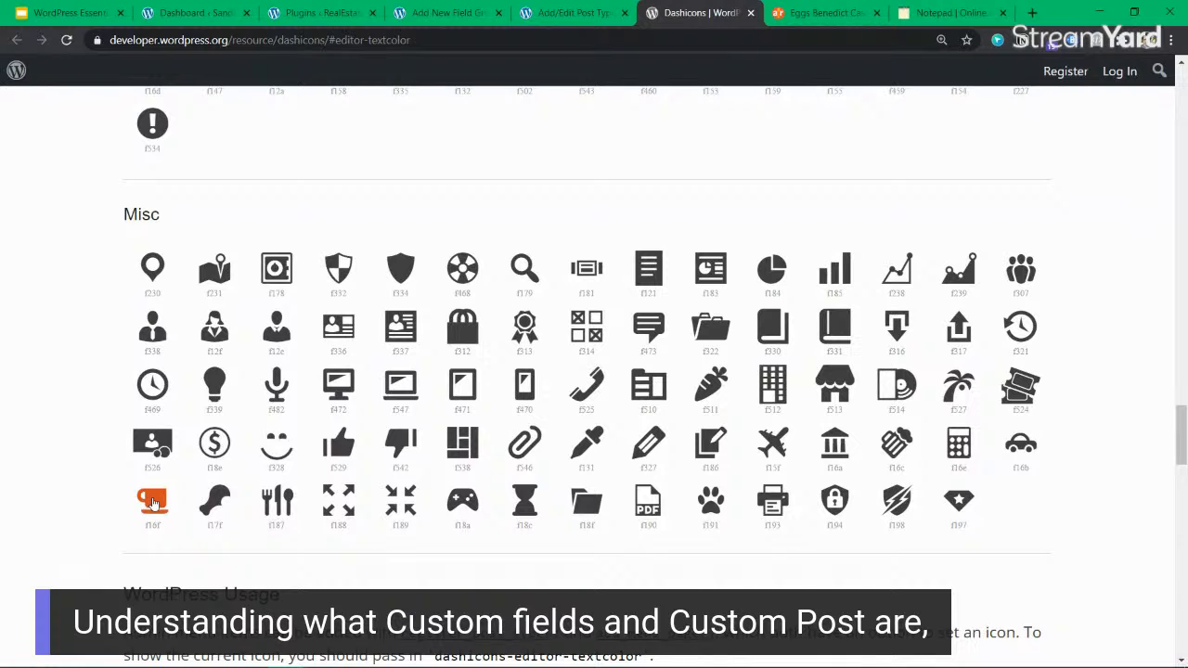
Choose the carrot icon in the Misc group and select its class name dashicons-carrot for copying.
click(707, 394)
scroll(535, 339, up, 2)
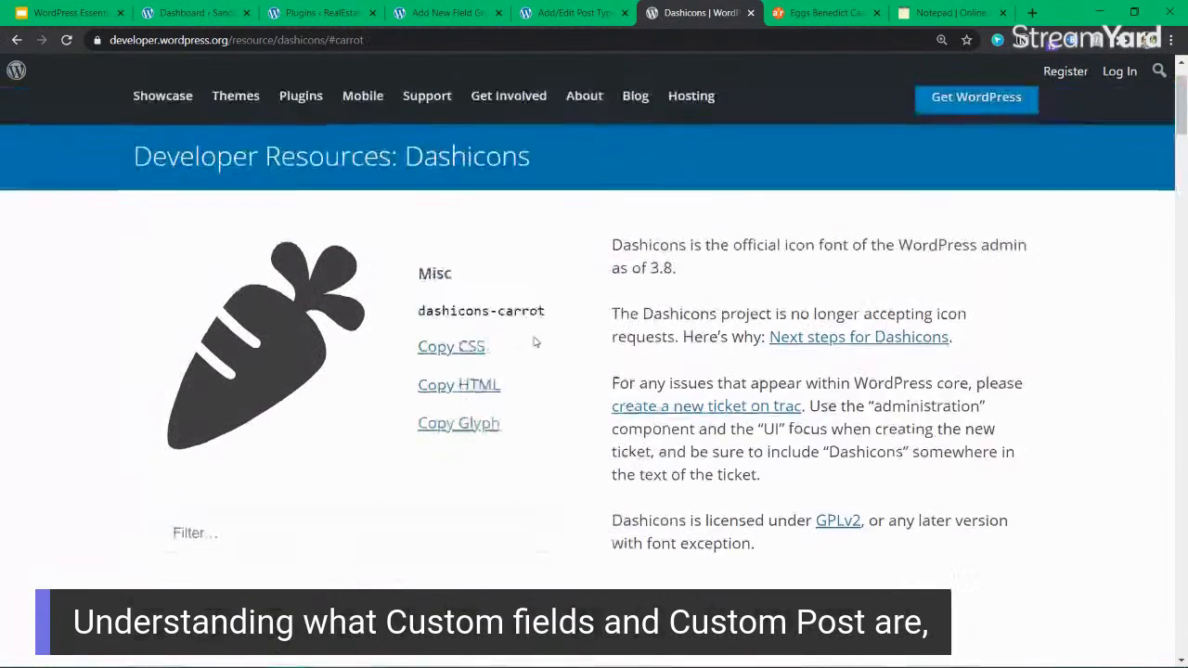
triple_click(464, 312)
key(ctrl+c)
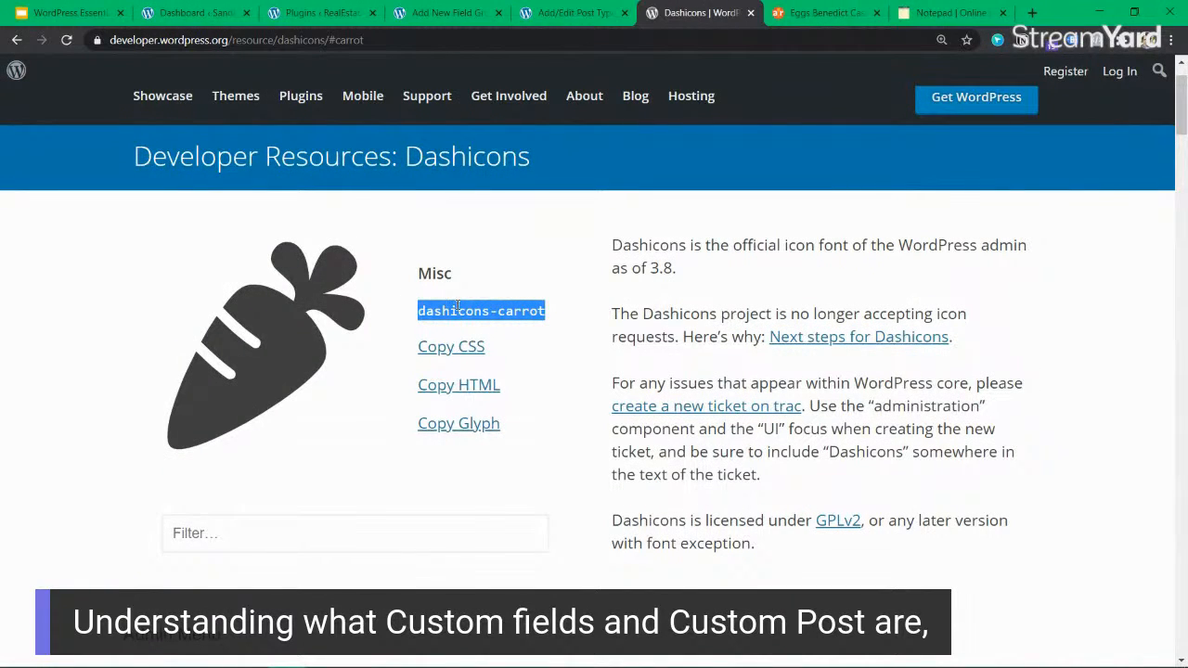
Set the recipe post type's Menu Icon to dashicons-carrot, leaving the Show in Menu page name empty.
click(575, 13)
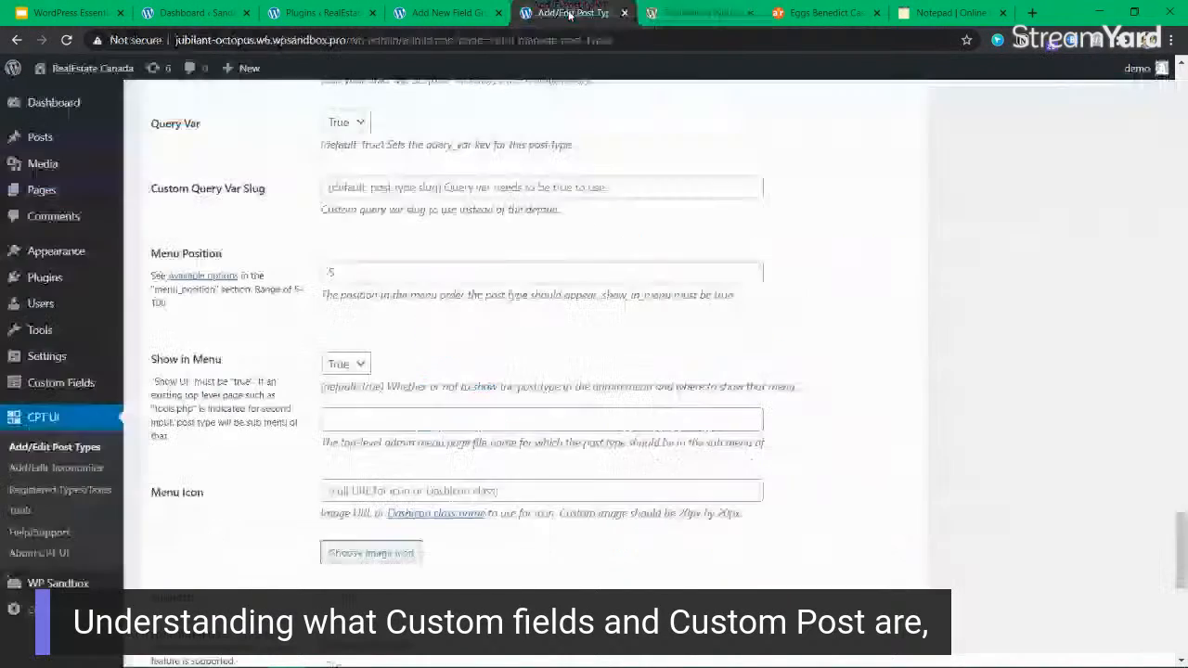
click(352, 419)
key(ctrl+v)
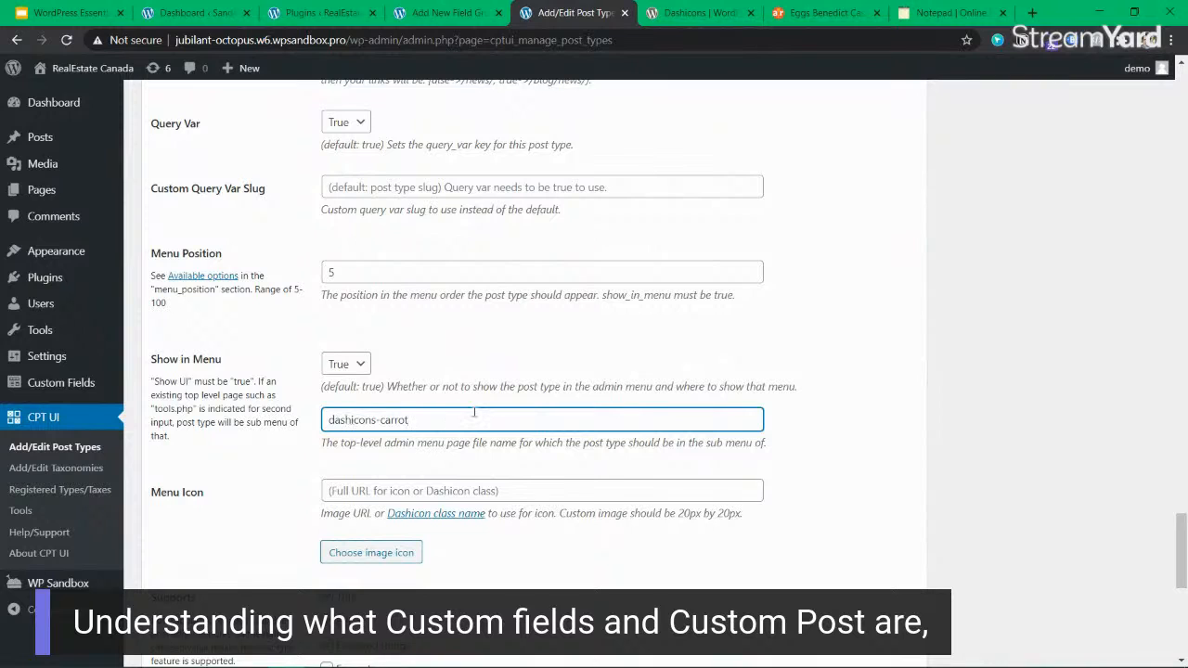
key(ctrl+a)
key(ctrl+x)
click(436, 489)
key(ctrl+v)
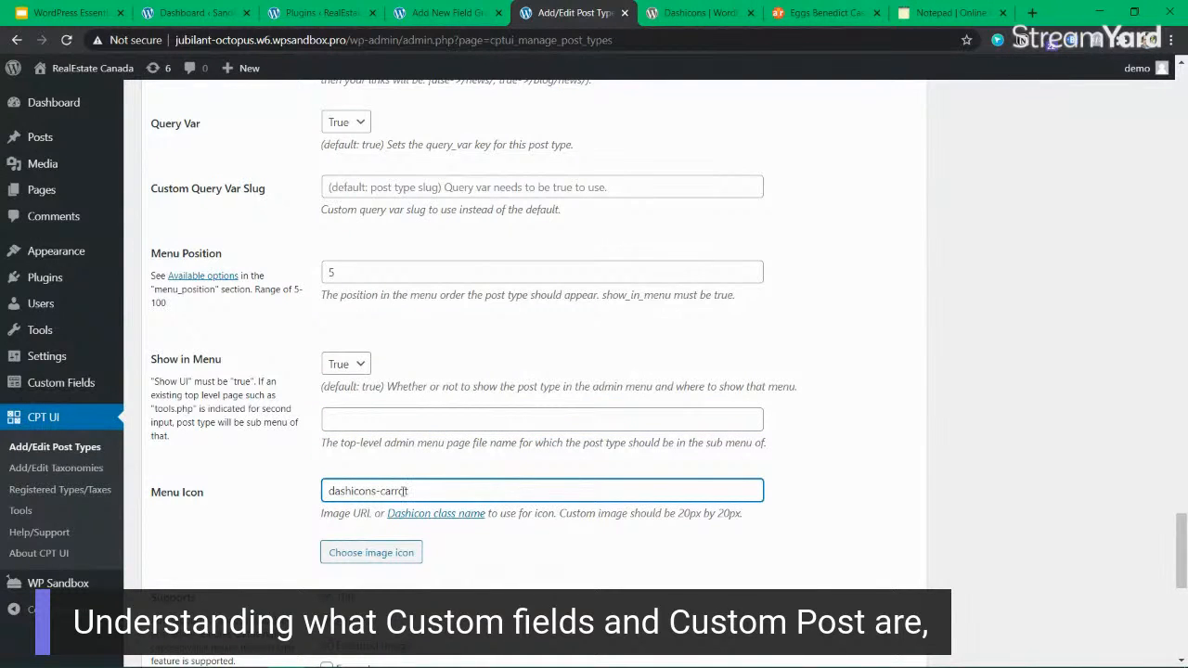
key(ctrl+a)
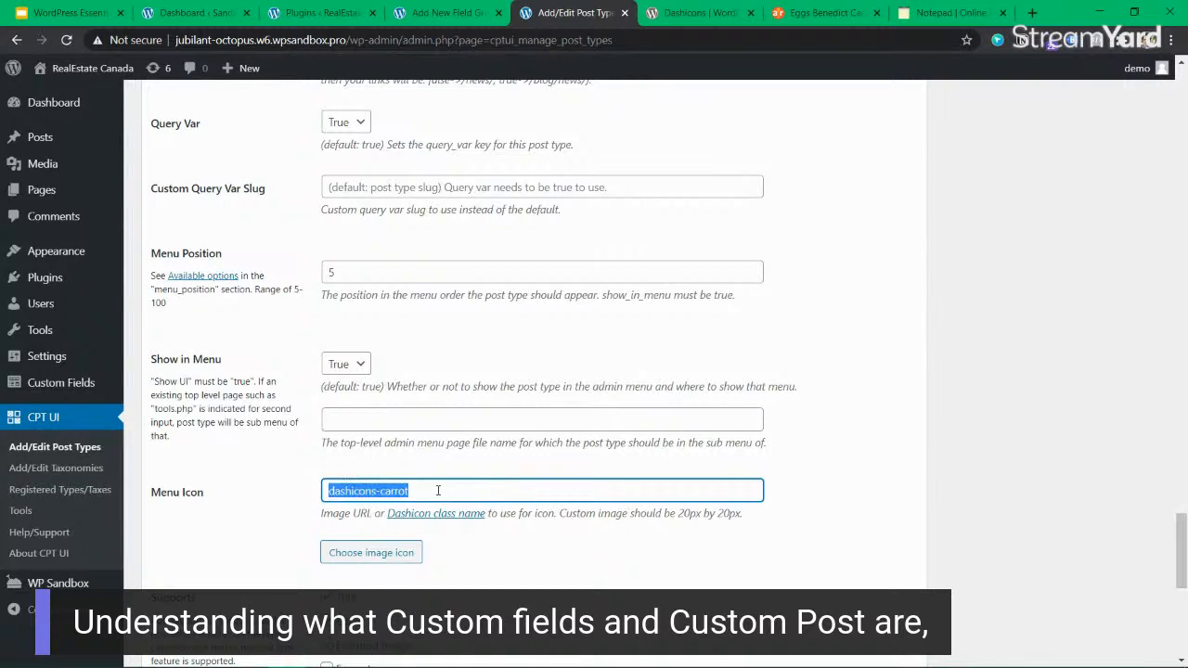
key(ctrl+x)
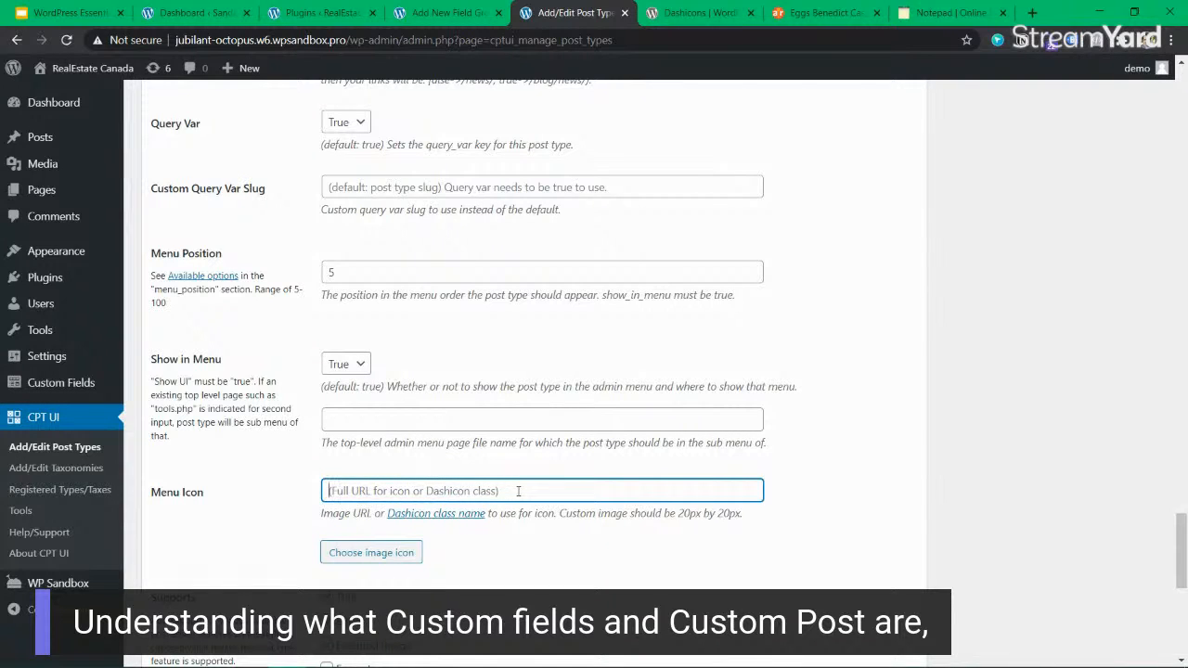
key(ctrl+v)
Examine the carrot icon's page address and CSS snippet on the Dashicons page, and return to the post type settings.
click(697, 13)
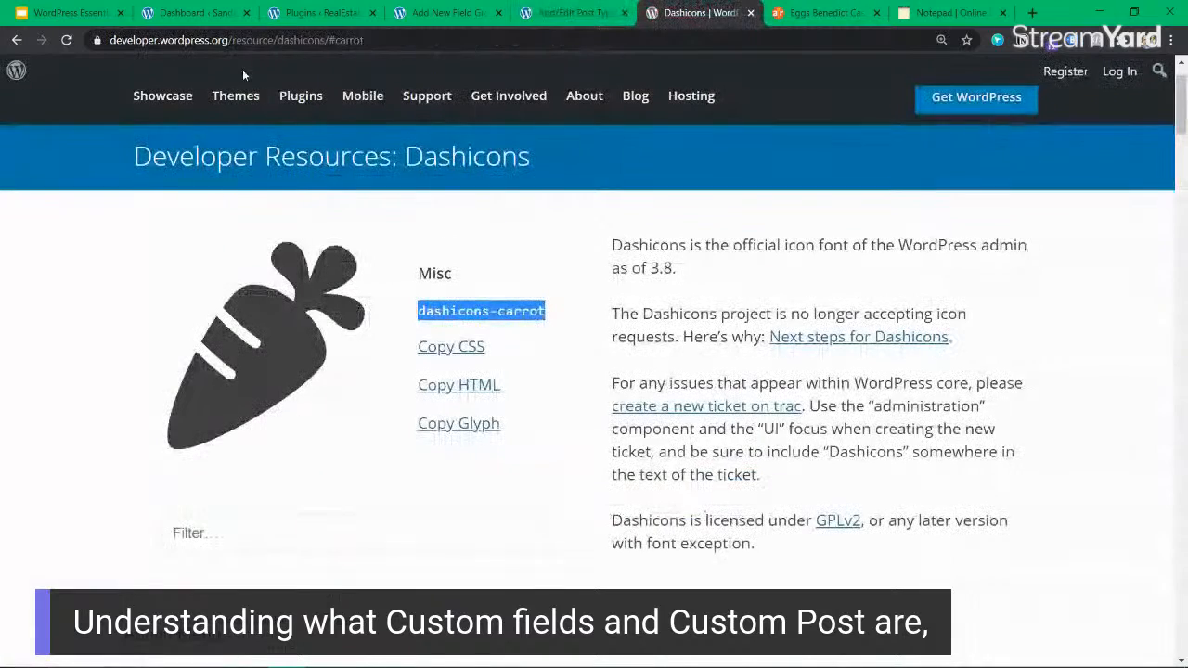
click(349, 39)
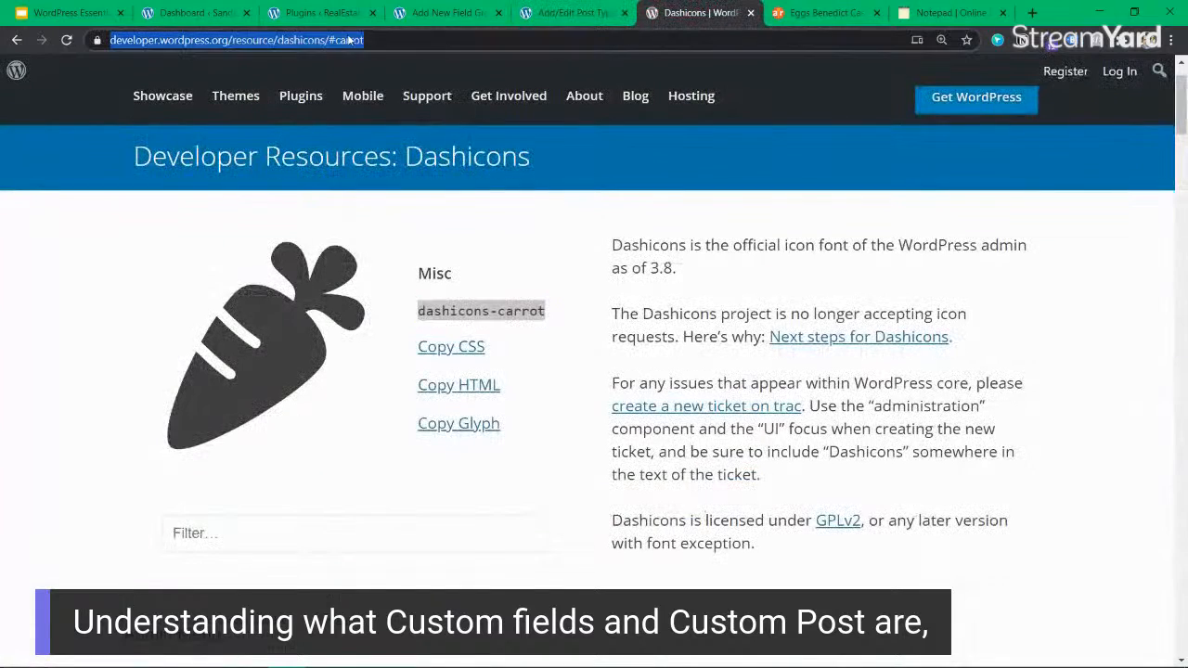
click(468, 346)
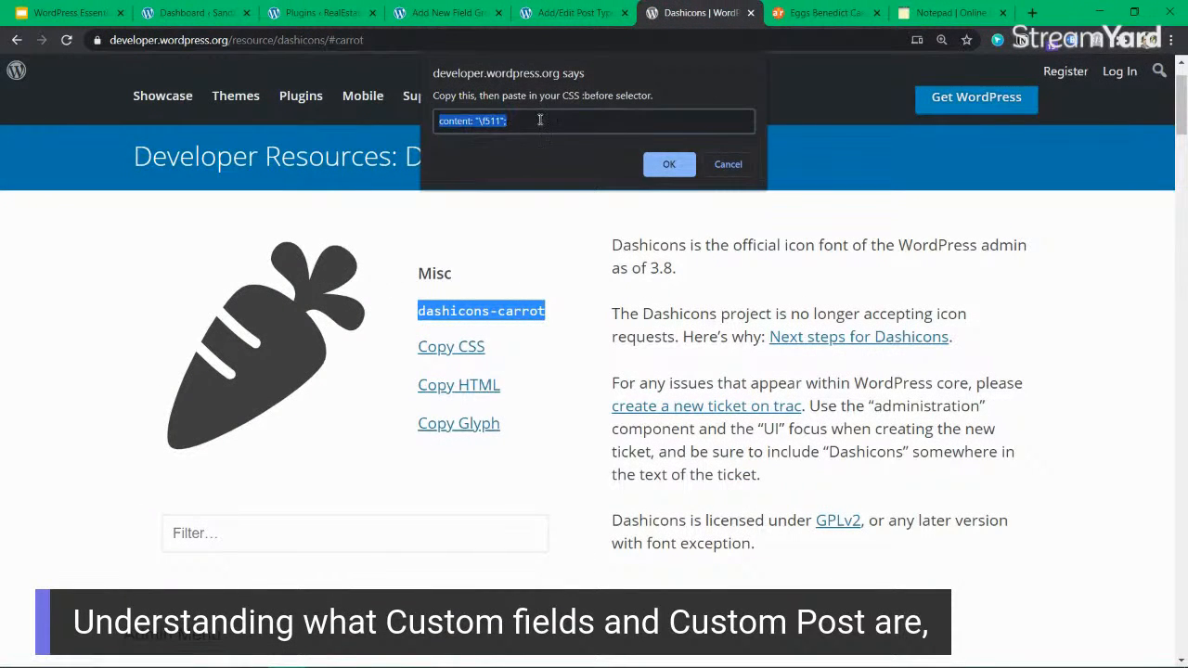
click(733, 168)
click(584, 15)
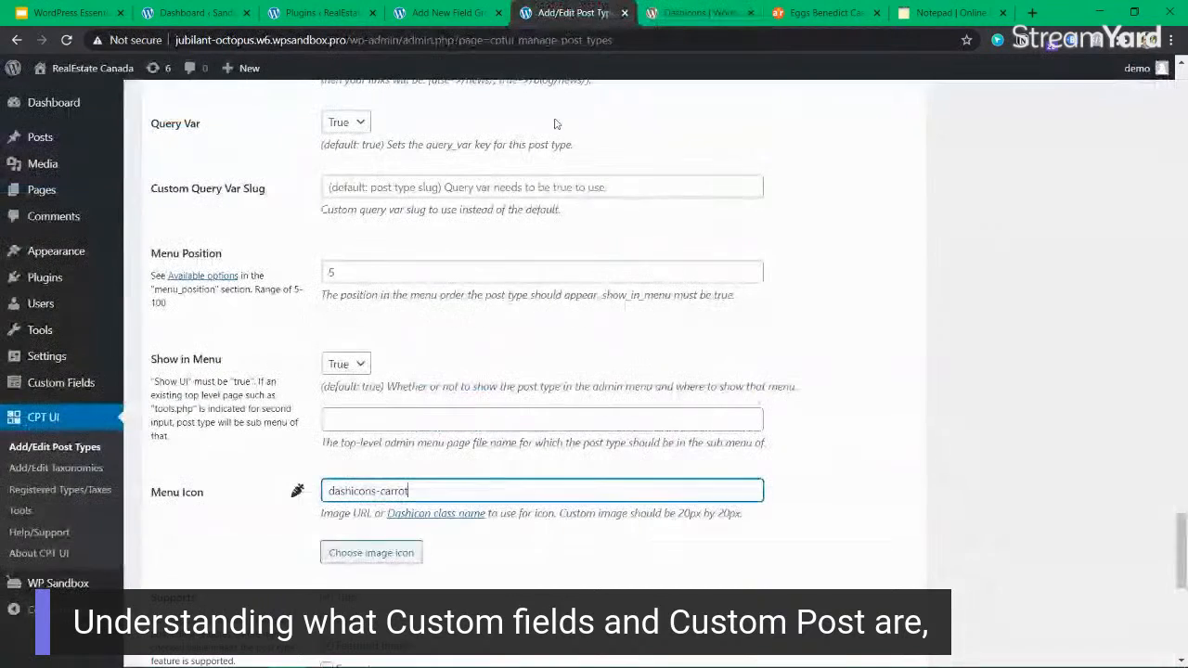
click(823, 496)
Review the supported editor features, enable the Categories and Tags taxonomies for the recipe post type, and add the post type.
scroll(444, 532, down, 2)
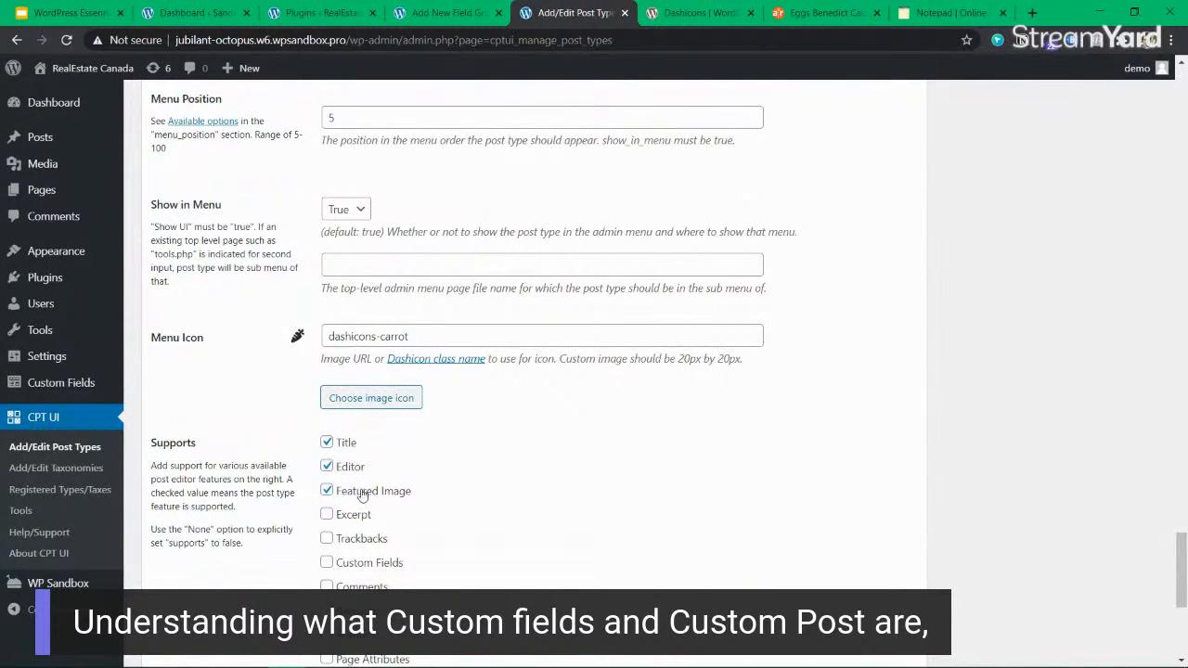
scroll(371, 484, down, 2)
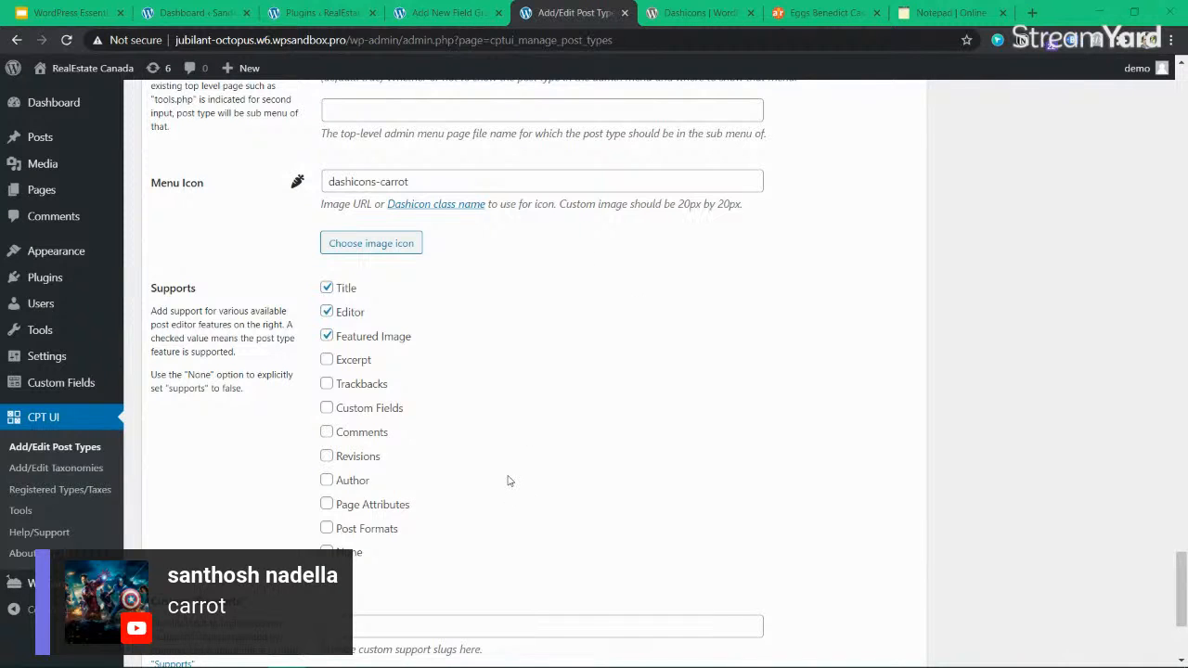
scroll(510, 480, up, 2)
click(469, 336)
scroll(638, 448, down, 3)
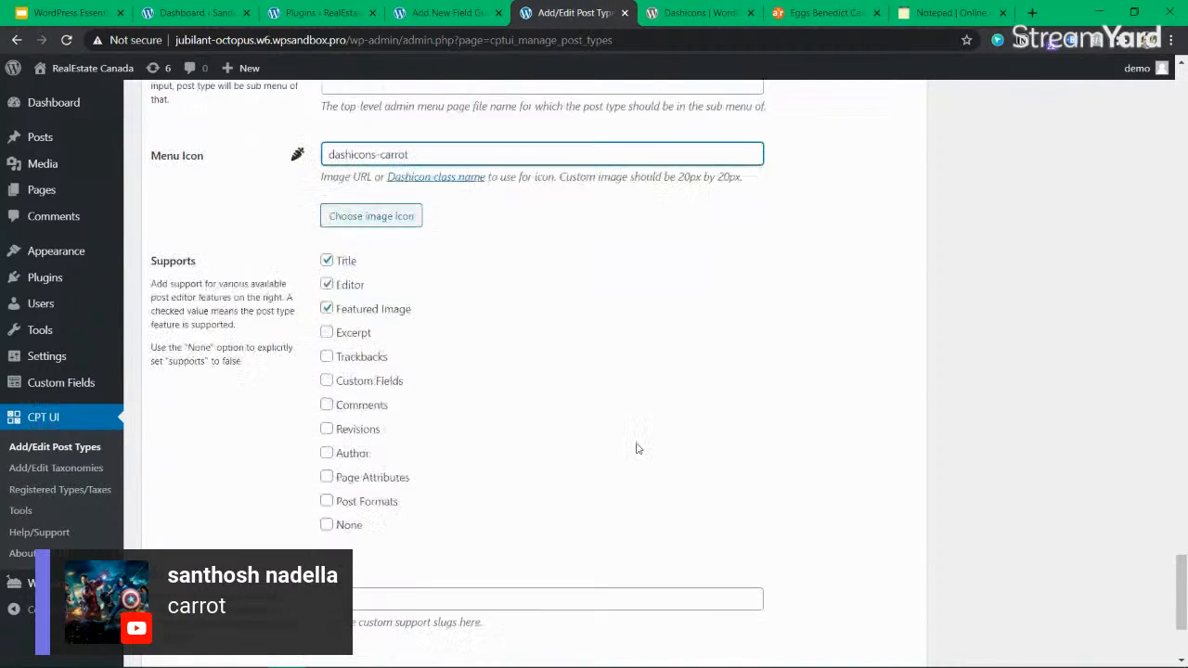
scroll(480, 416, down, 2)
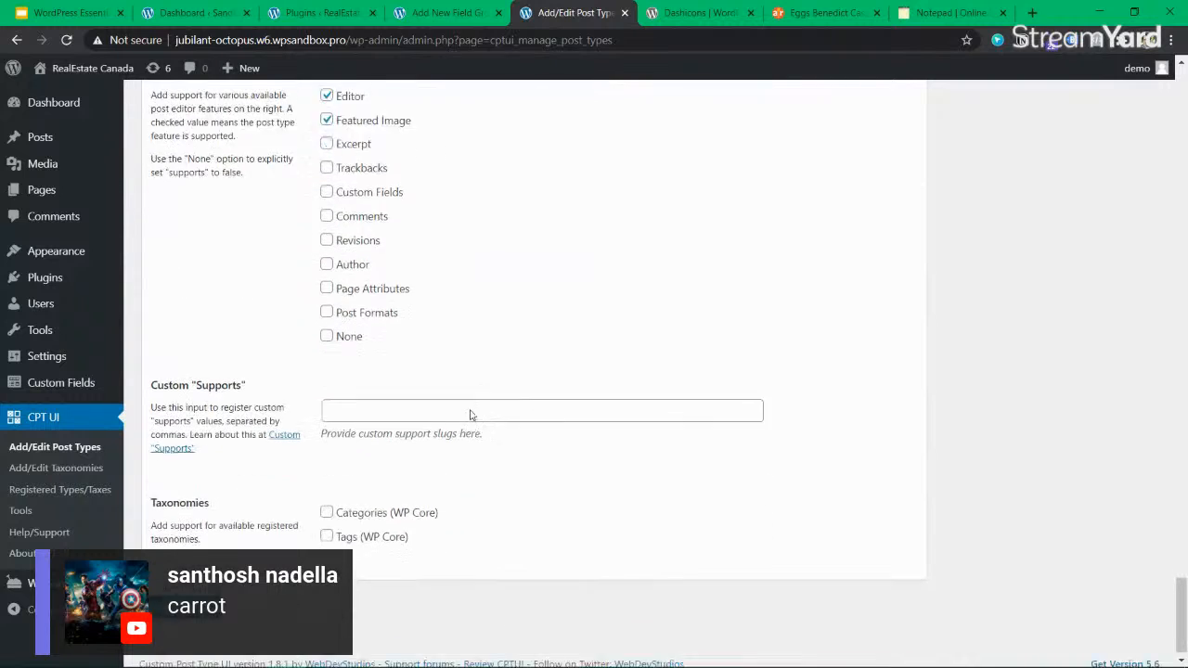
click(336, 502)
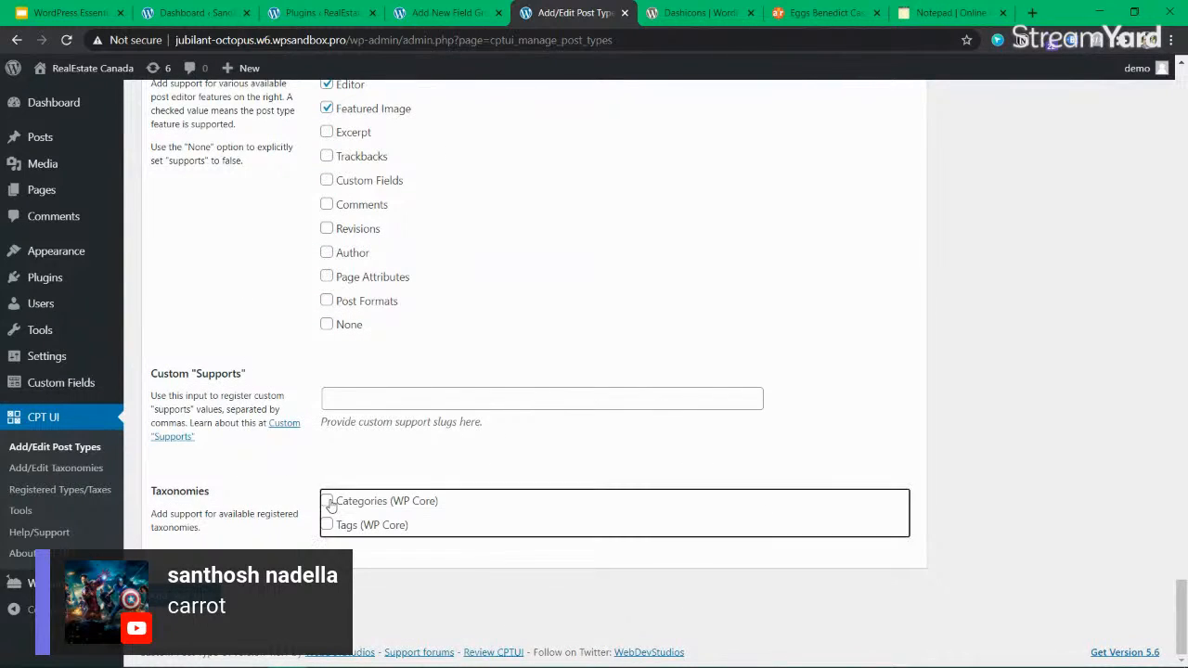
click(327, 524)
click(185, 595)
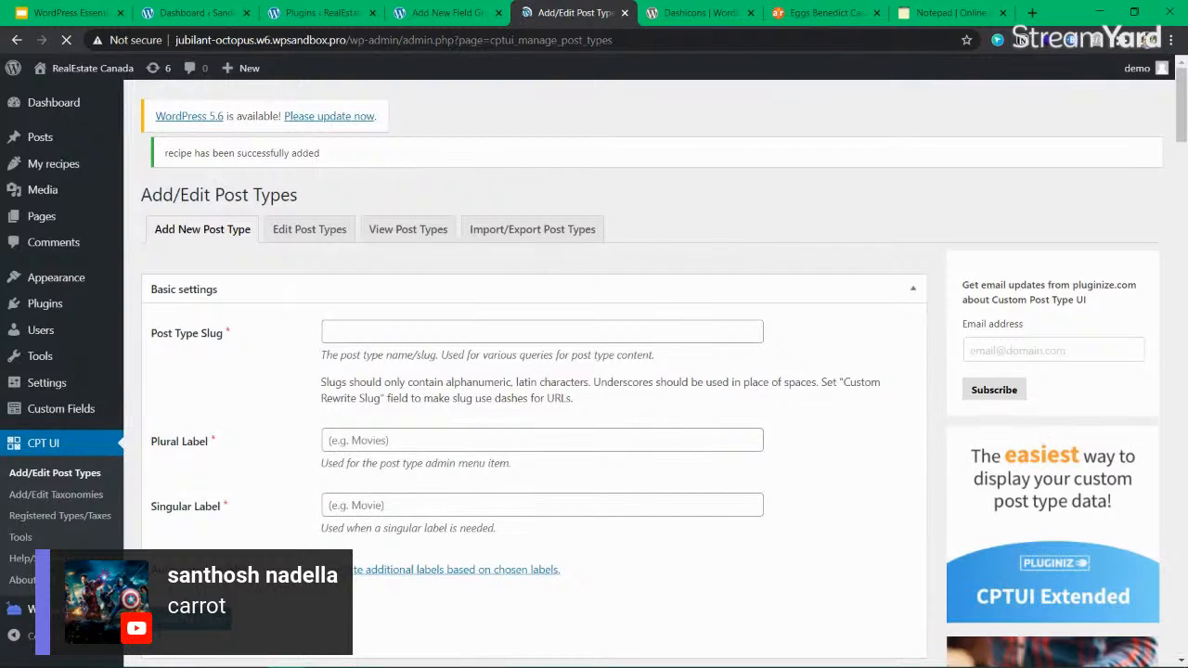
Return to the new field group titled Recipe information and reload its page to load the new recipe post type.
mouse_move(93, 68)
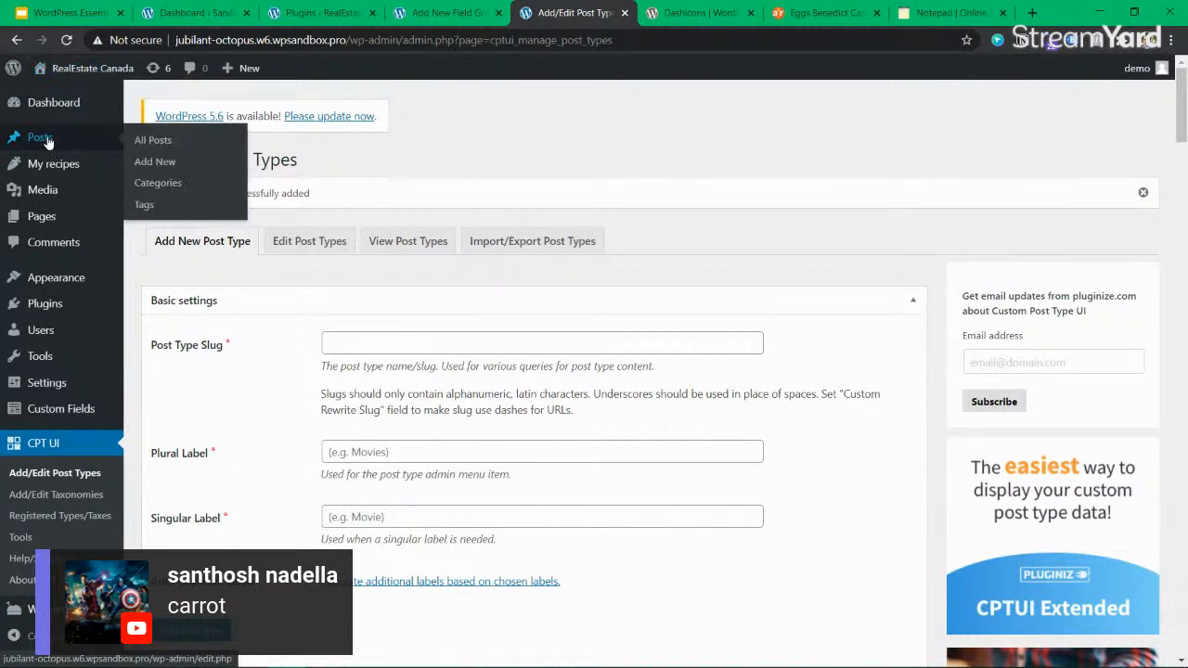
mouse_move(47, 164)
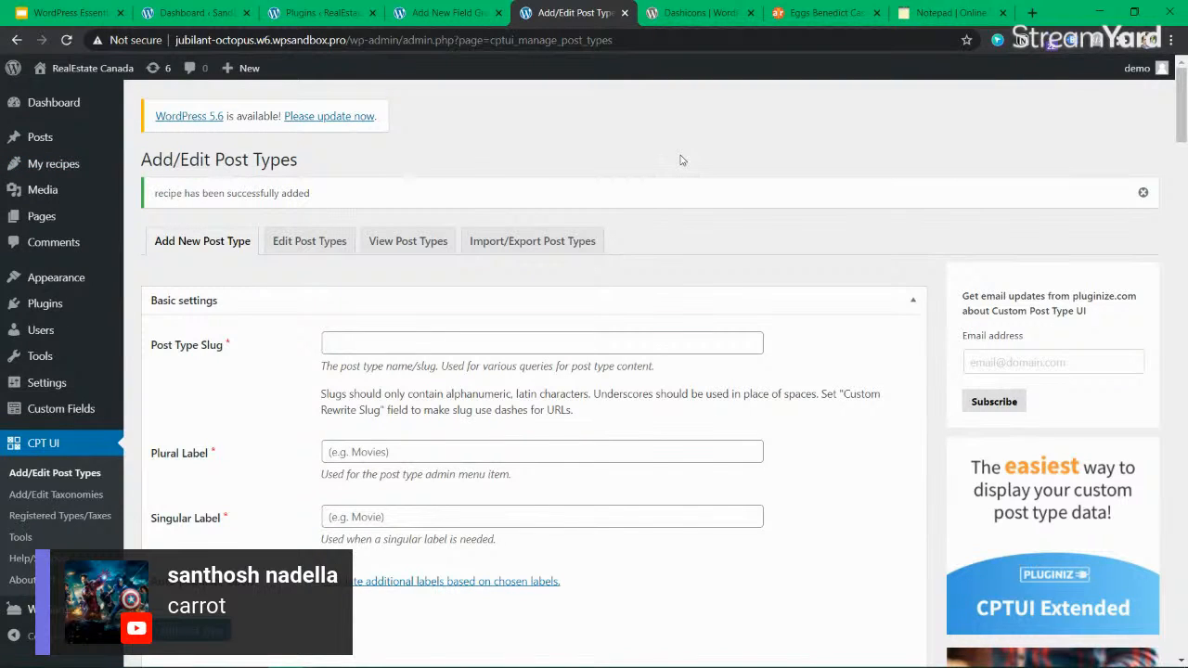
click(447, 13)
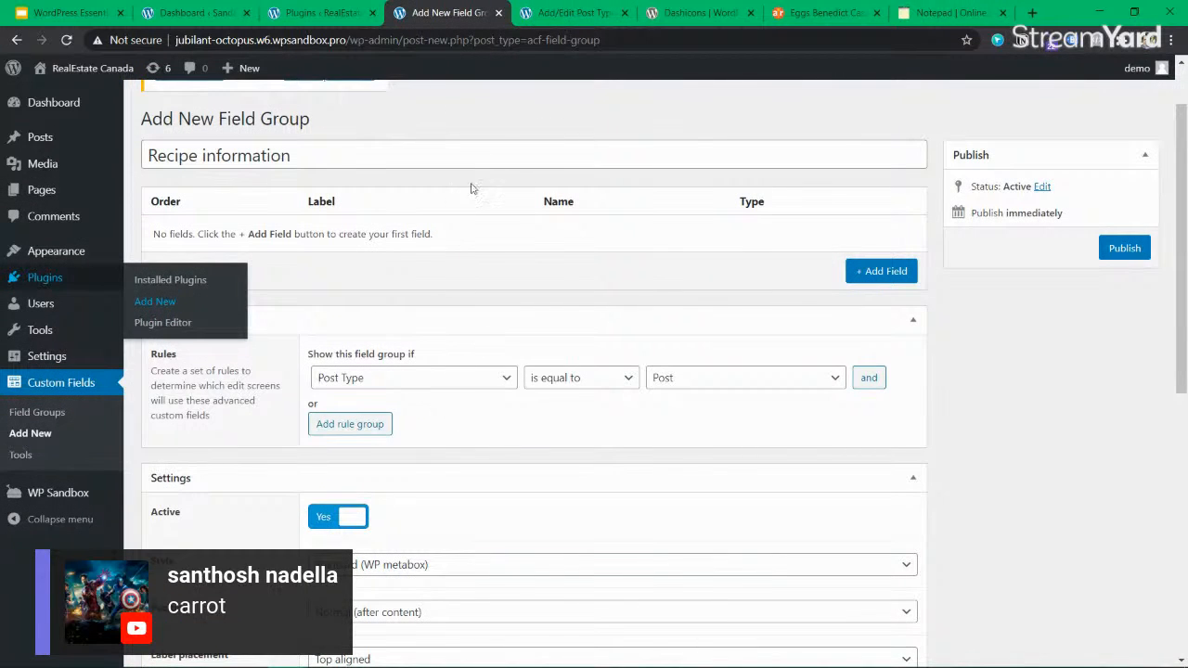
scroll(193, 164, up, 1)
click(334, 231)
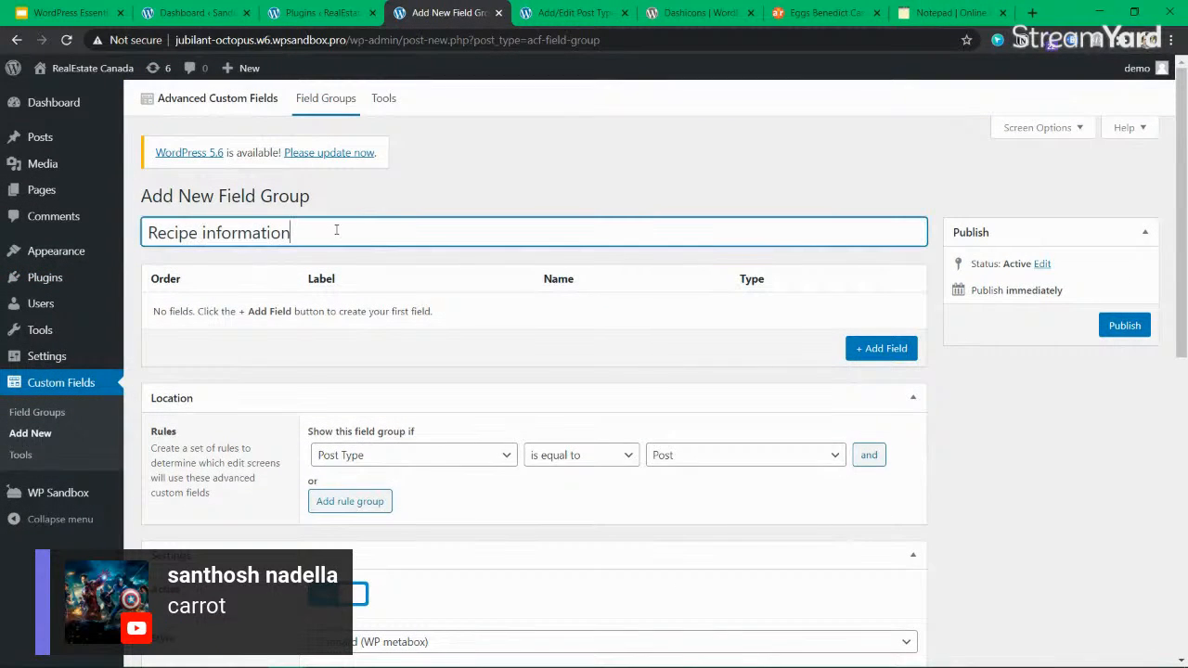
key(ctrl+a)
click(66, 40)
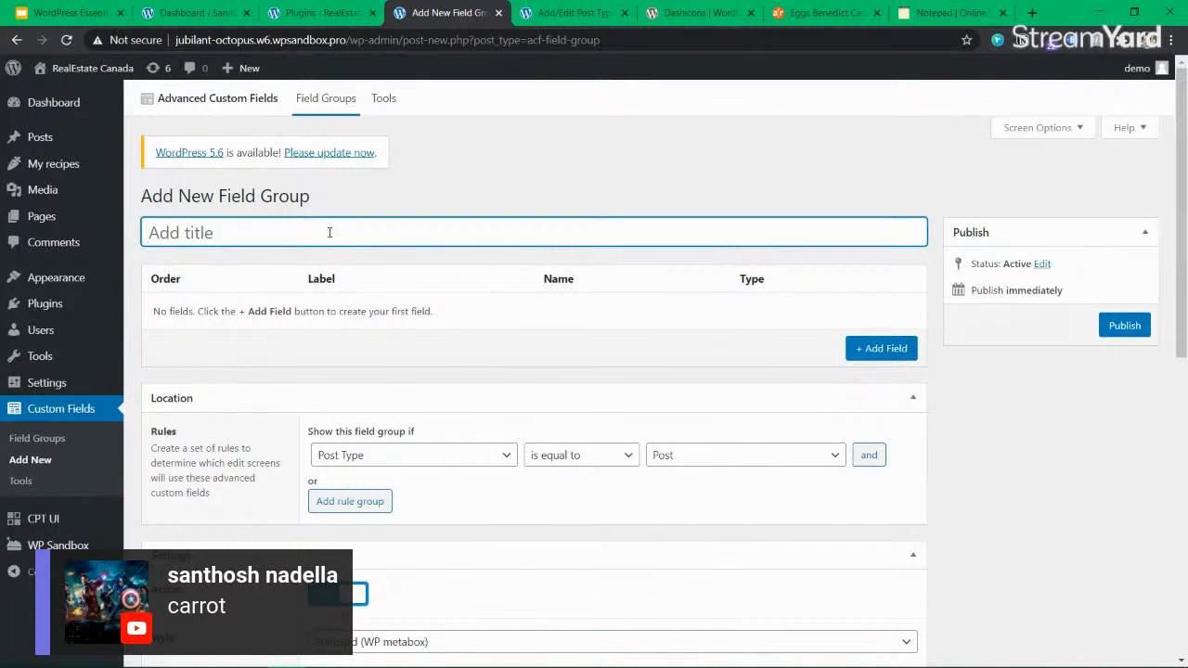
Title the new field group "Recipe information" and check its empty fields list.
key(ctrl+v)
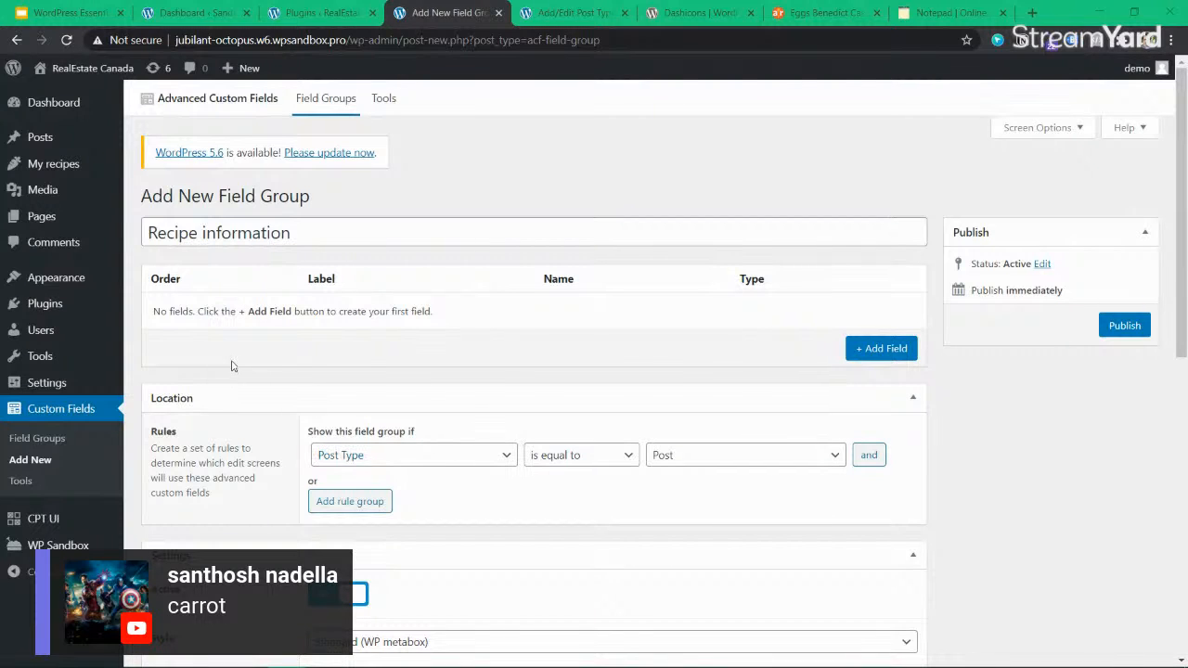
click(330, 236)
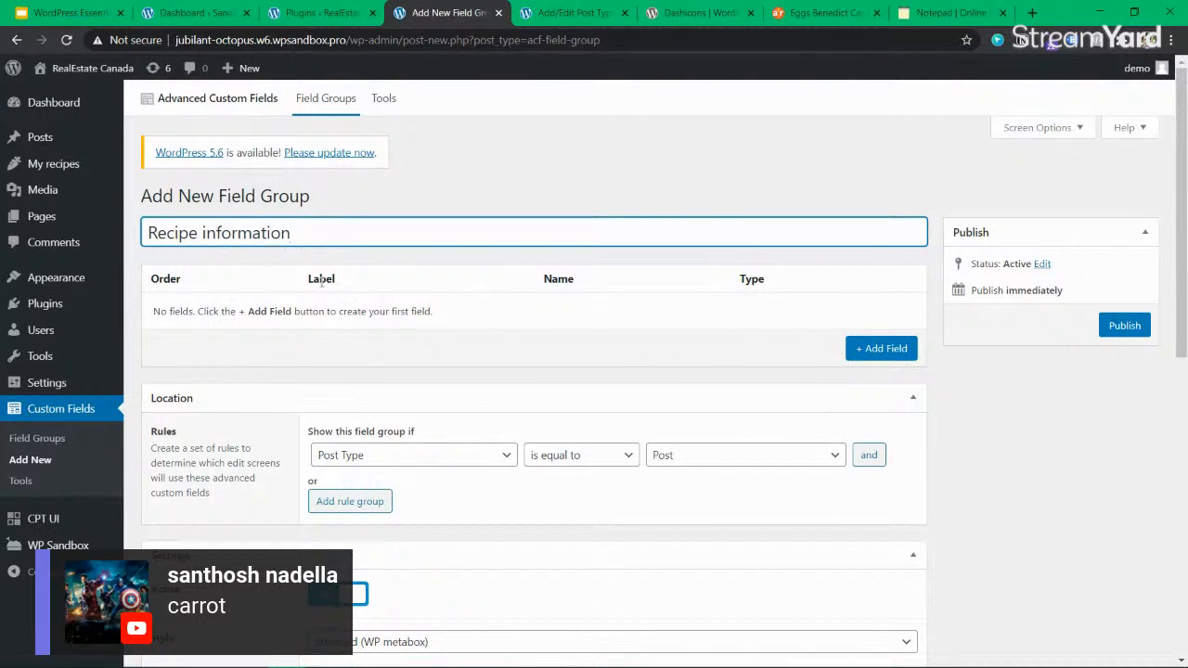
click(234, 313)
drag(169, 311, 546, 317)
click(547, 316)
Set the field group's location rule to show it when Post Type is equal to recipe.
scroll(547, 304, down, 1)
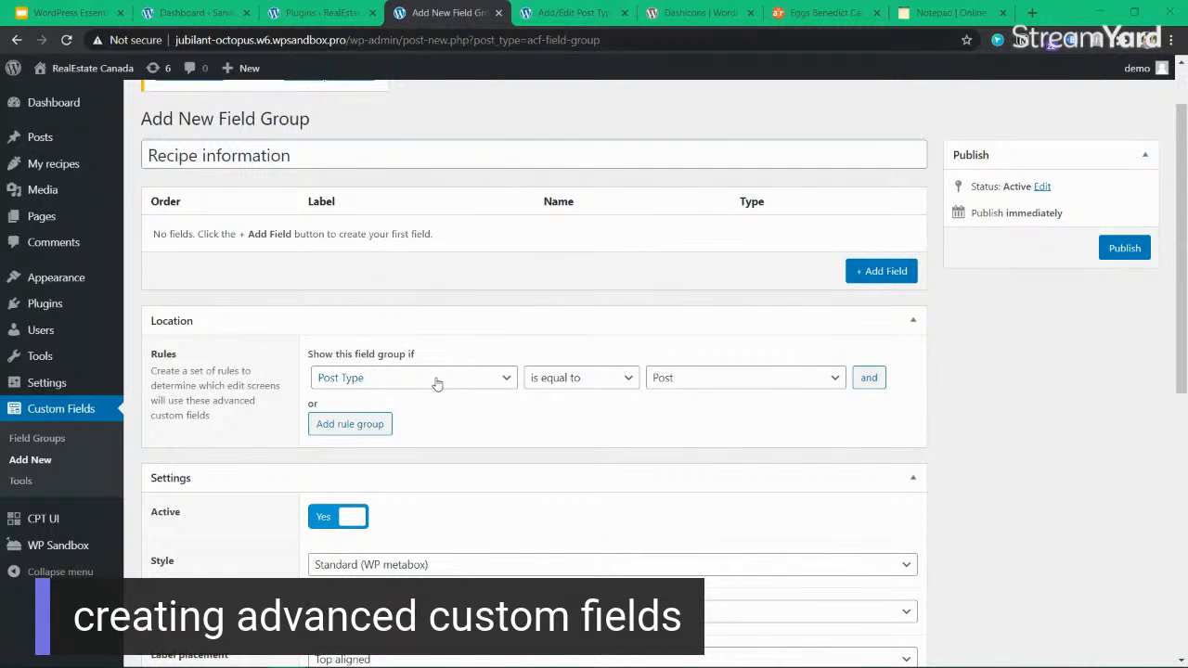
click(821, 380)
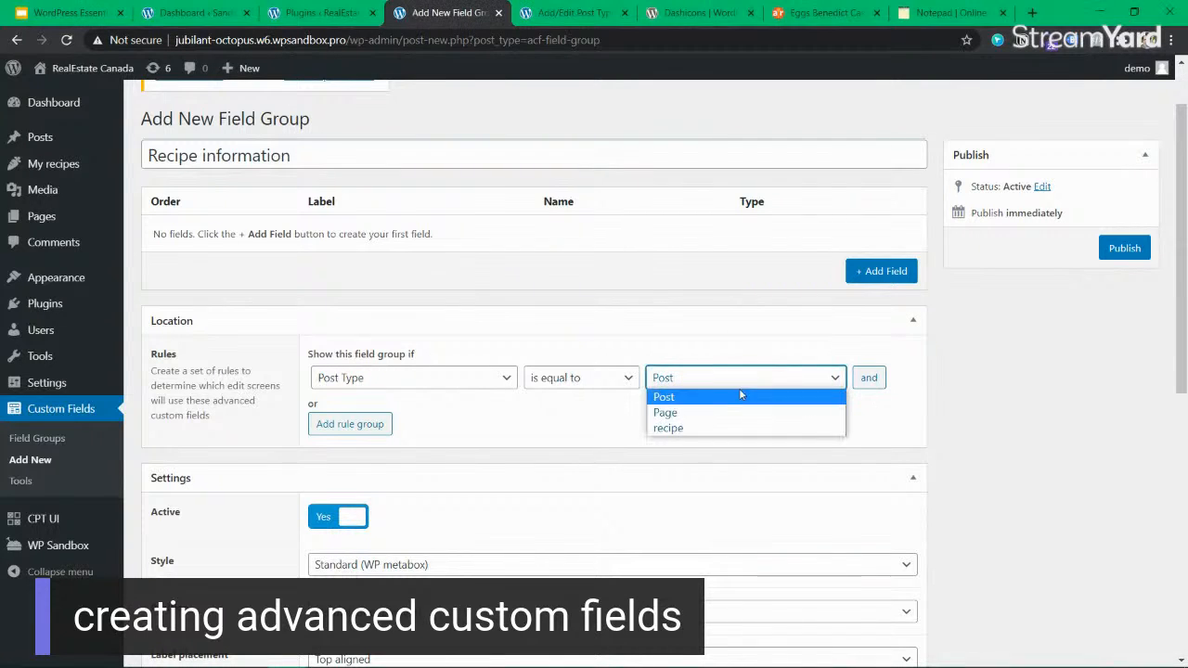
click(708, 428)
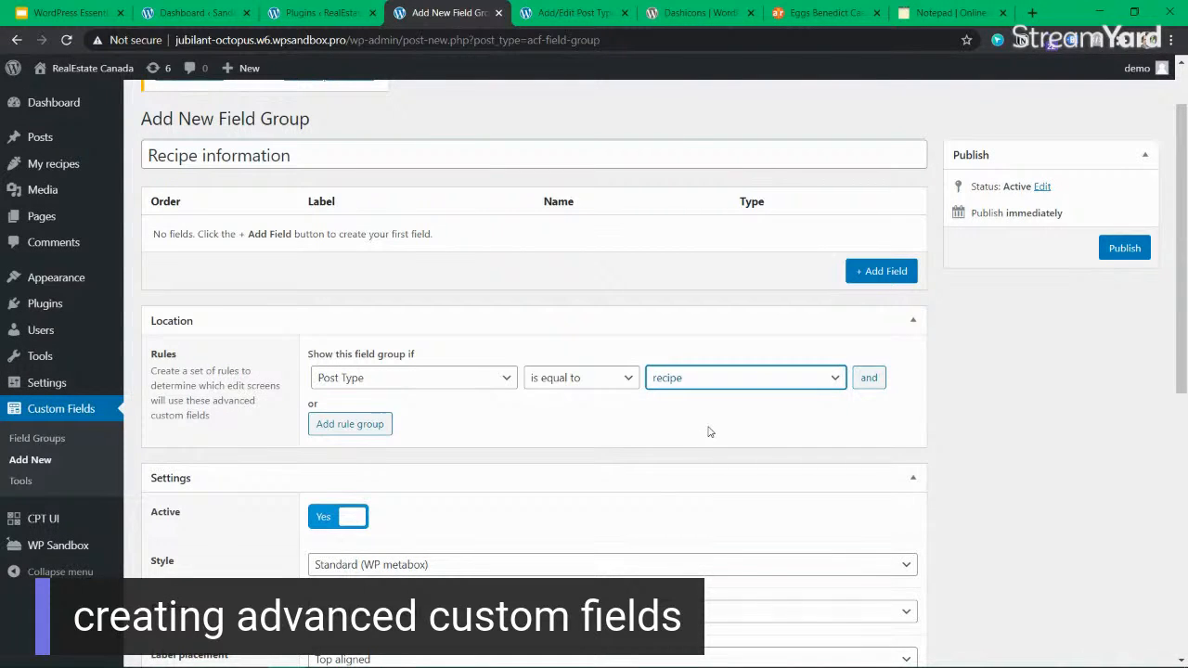
Review the field group's settings and Hide on screen options, and add a first field to the group.
scroll(423, 456, down, 3)
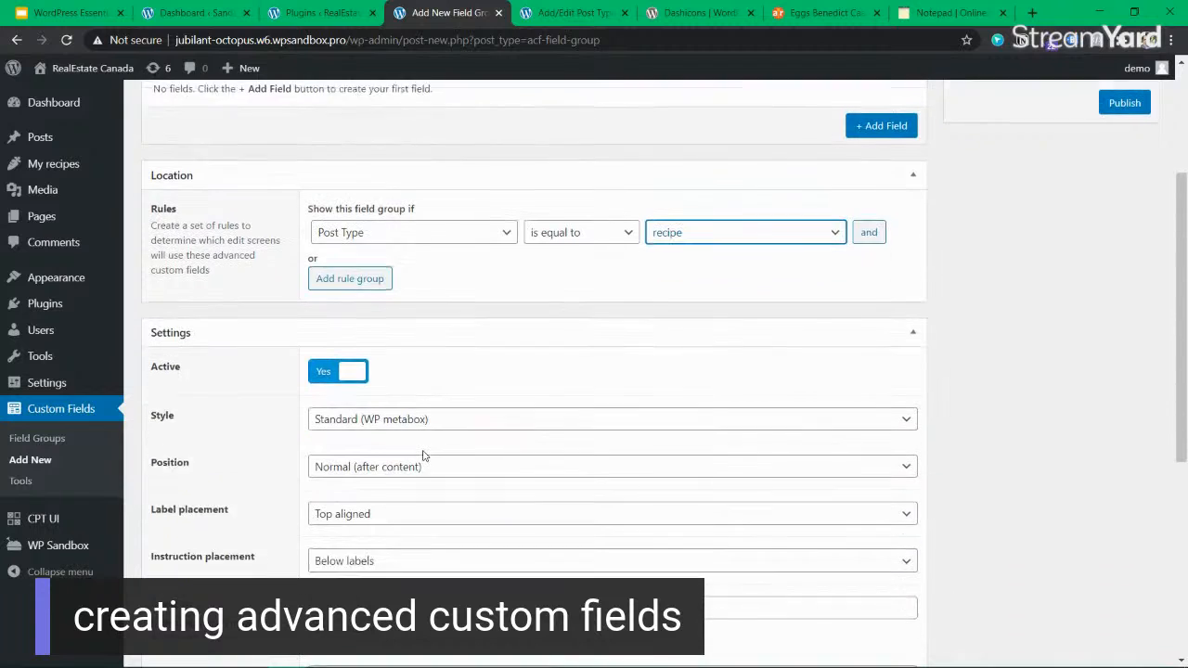
scroll(422, 456, down, 4)
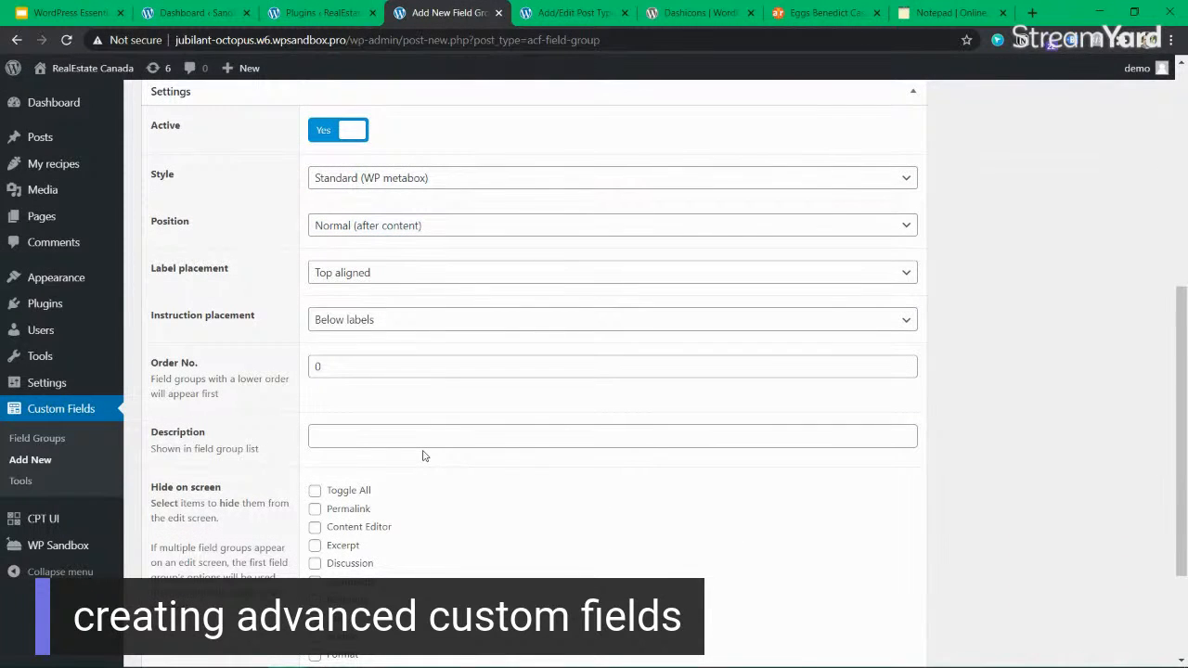
scroll(422, 455, down, 3)
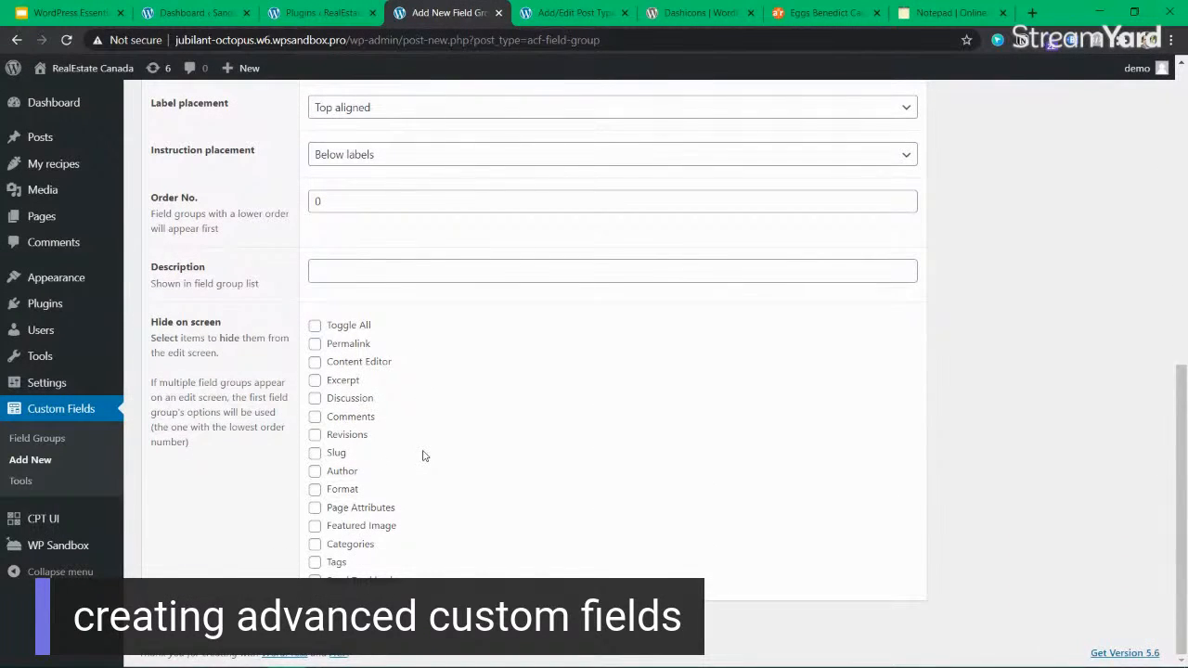
scroll(636, 413, up, 8)
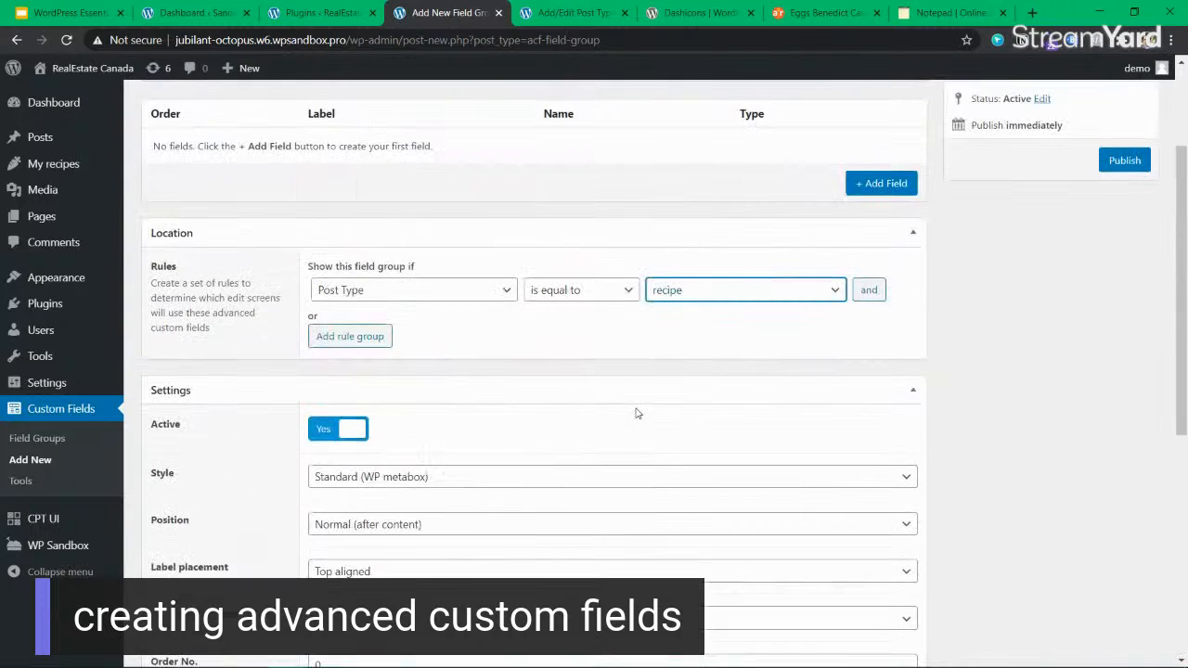
scroll(631, 410, down, 5)
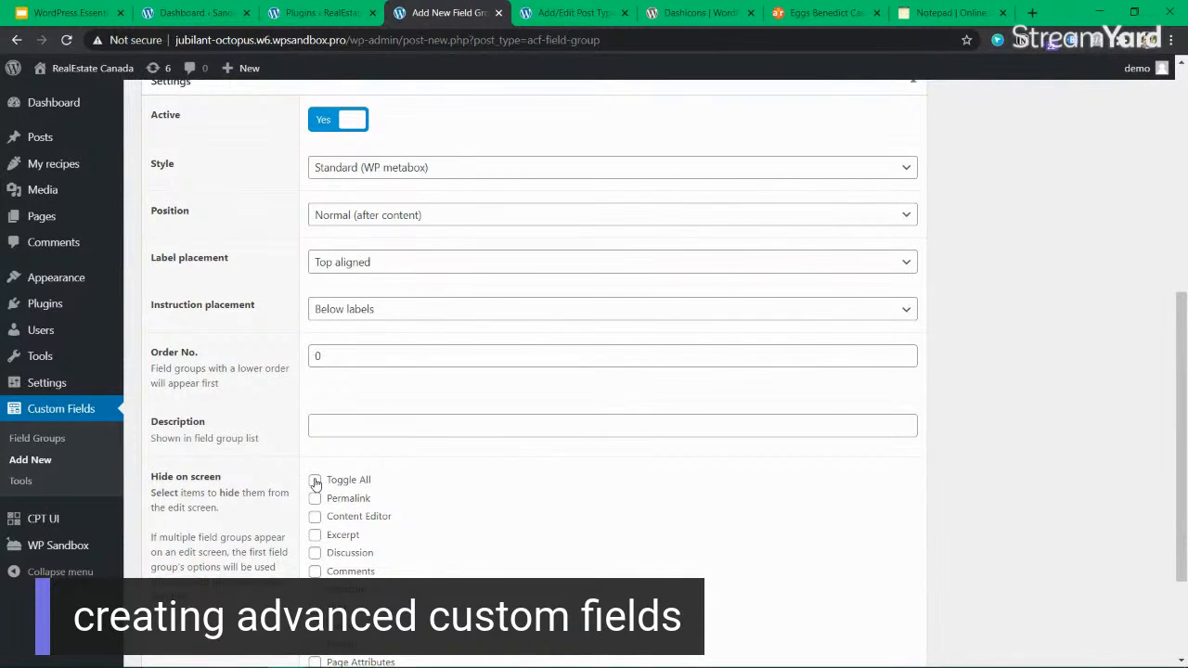
scroll(504, 477, up, 6)
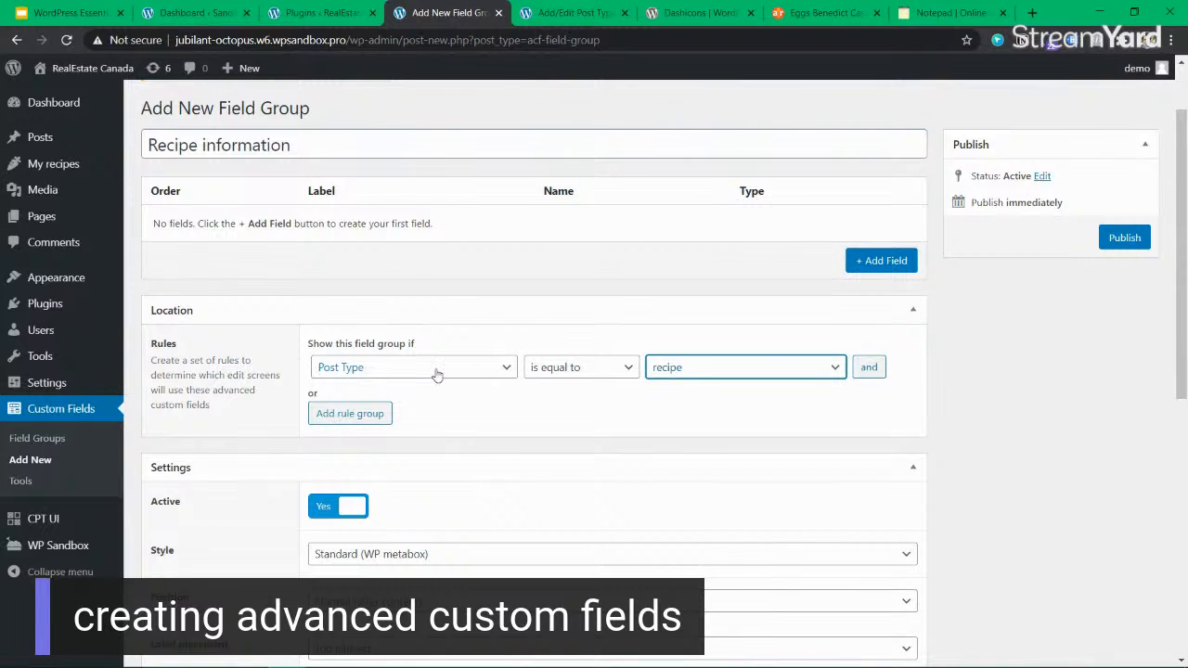
click(886, 260)
Examine the short description under the Eggs Benedict Casserole title on the Allrecipes page, and return to the field group.
click(828, 13)
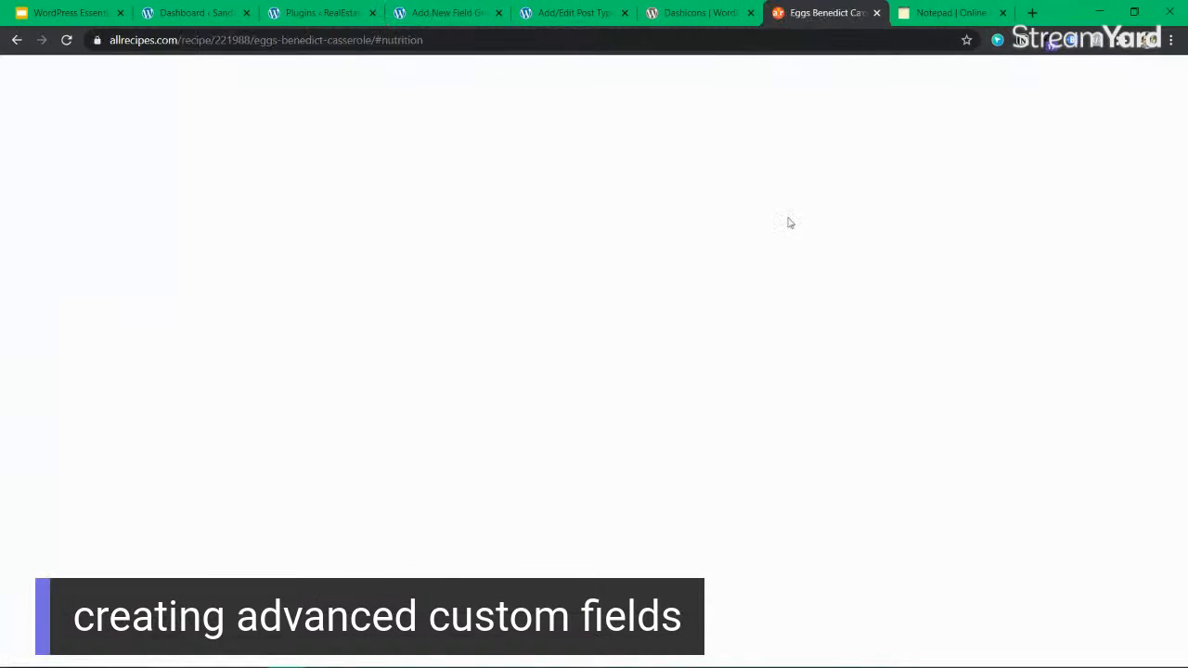
scroll(752, 291, up, 3)
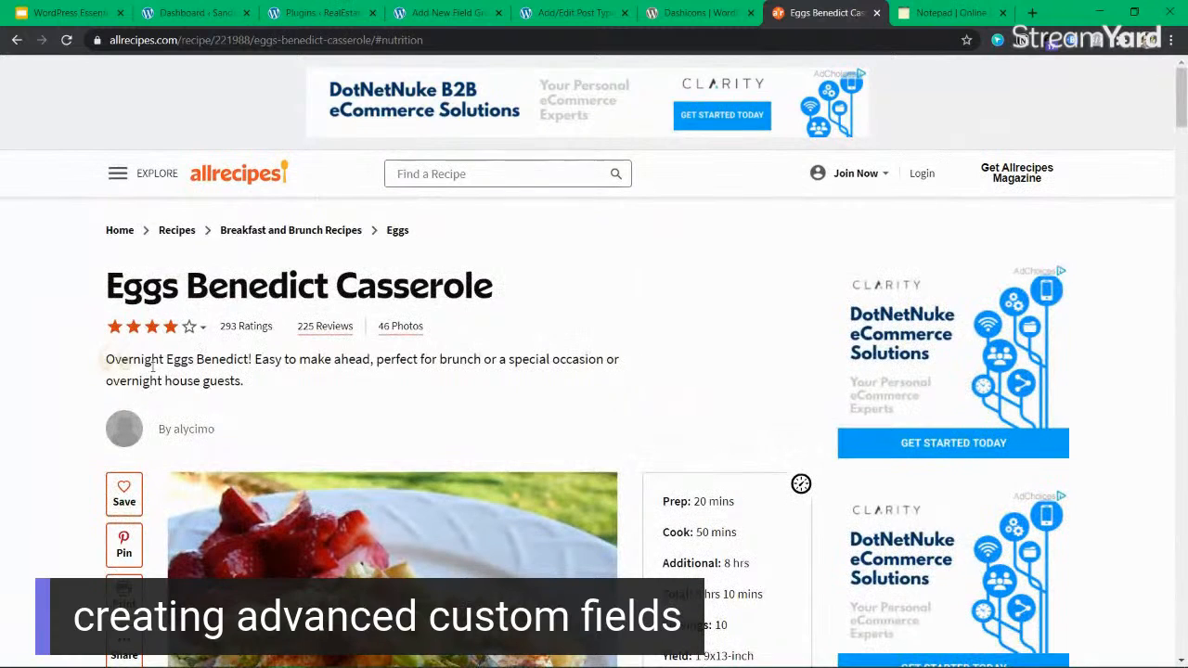
drag(103, 360, 275, 384)
click(384, 357)
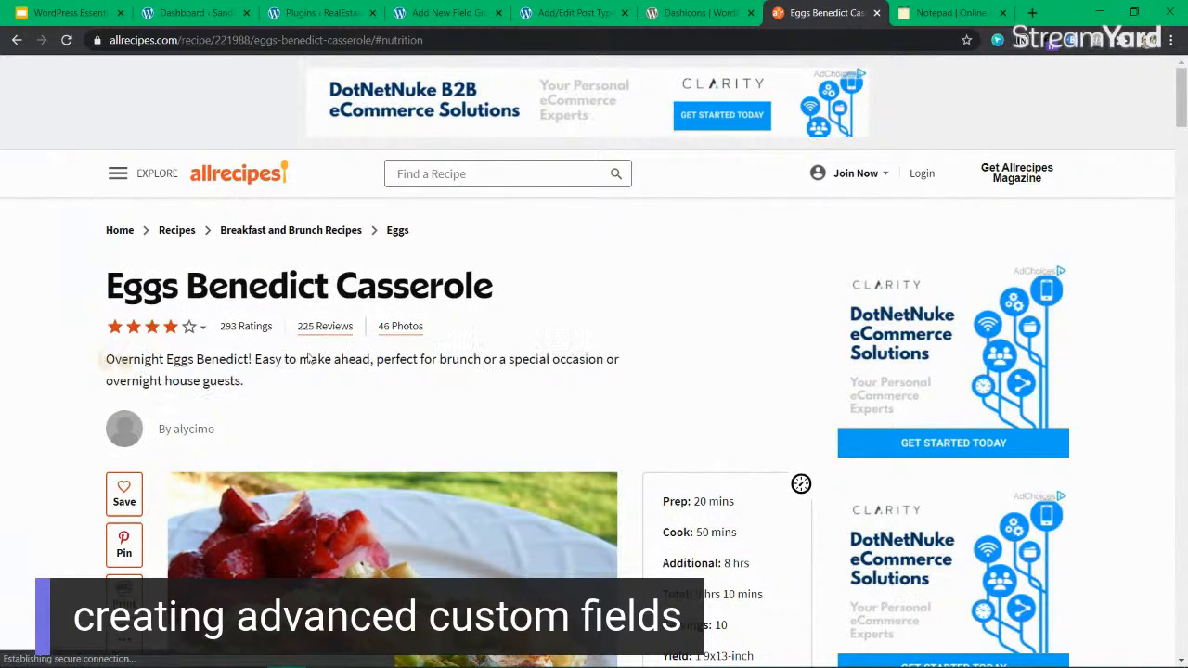
drag(484, 13, 649, 15)
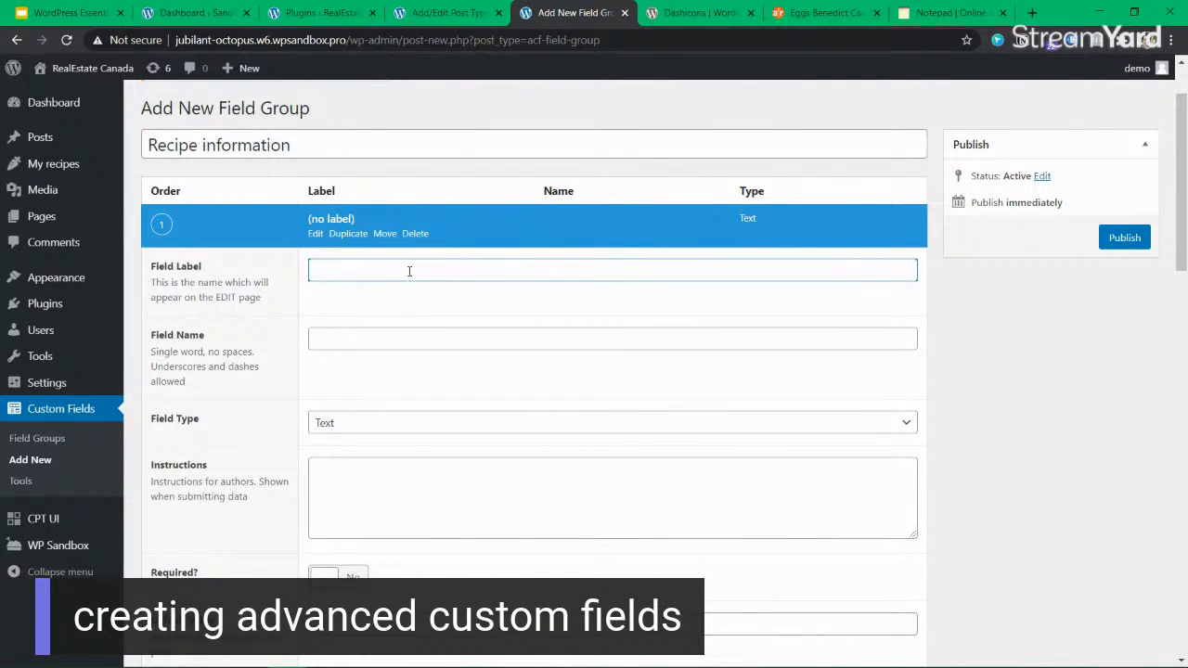
Label the first field "brief description" and let its field name fill in as brief_description.
drag(227, 283, 275, 299)
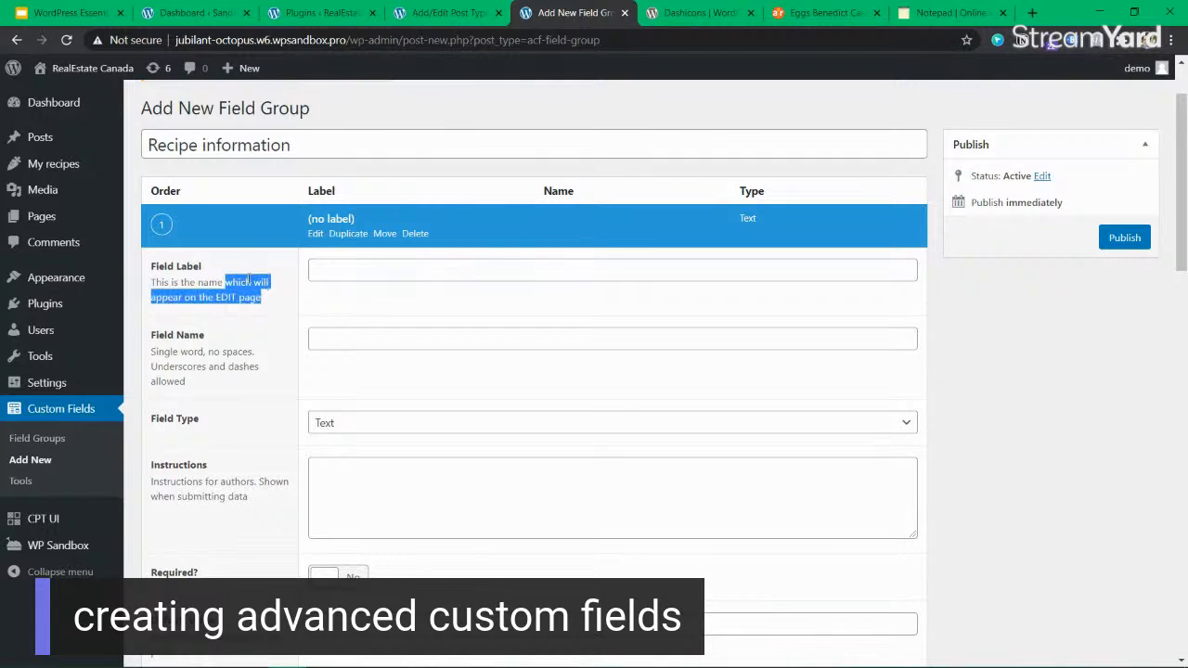
click(363, 278)
text(breif)
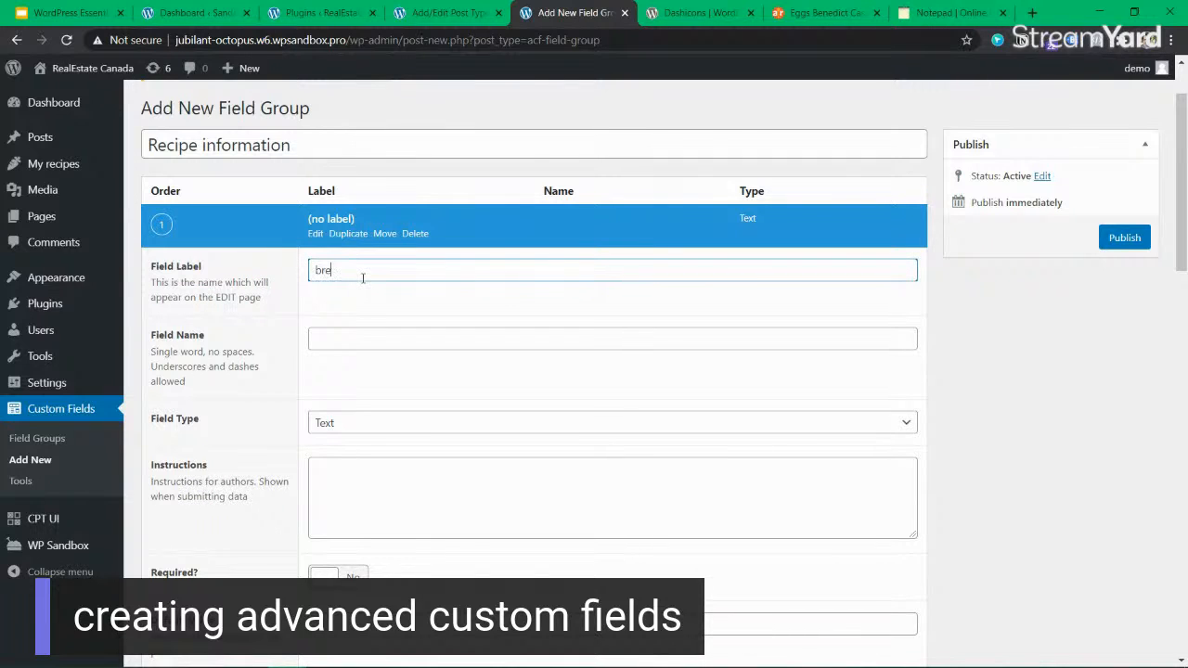
key(BackSpace)
key(BackSpace)
key(BackSpace)
text(ief description)
key(Tab)
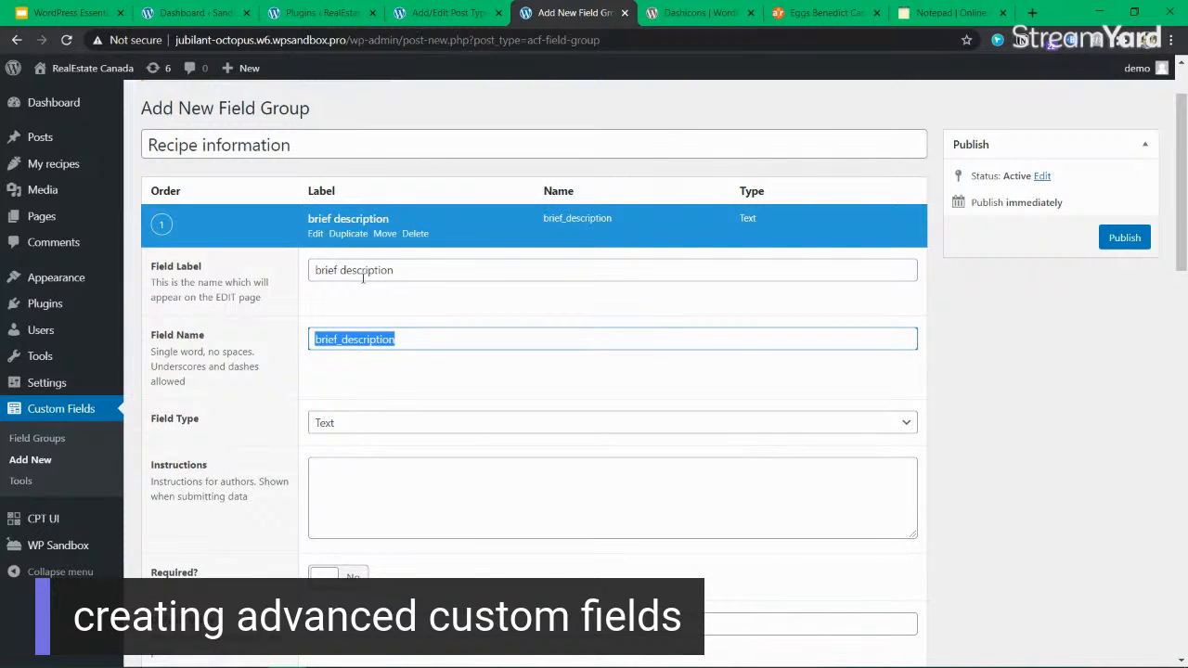
Set the brief description field's type to Text Area.
click(415, 421)
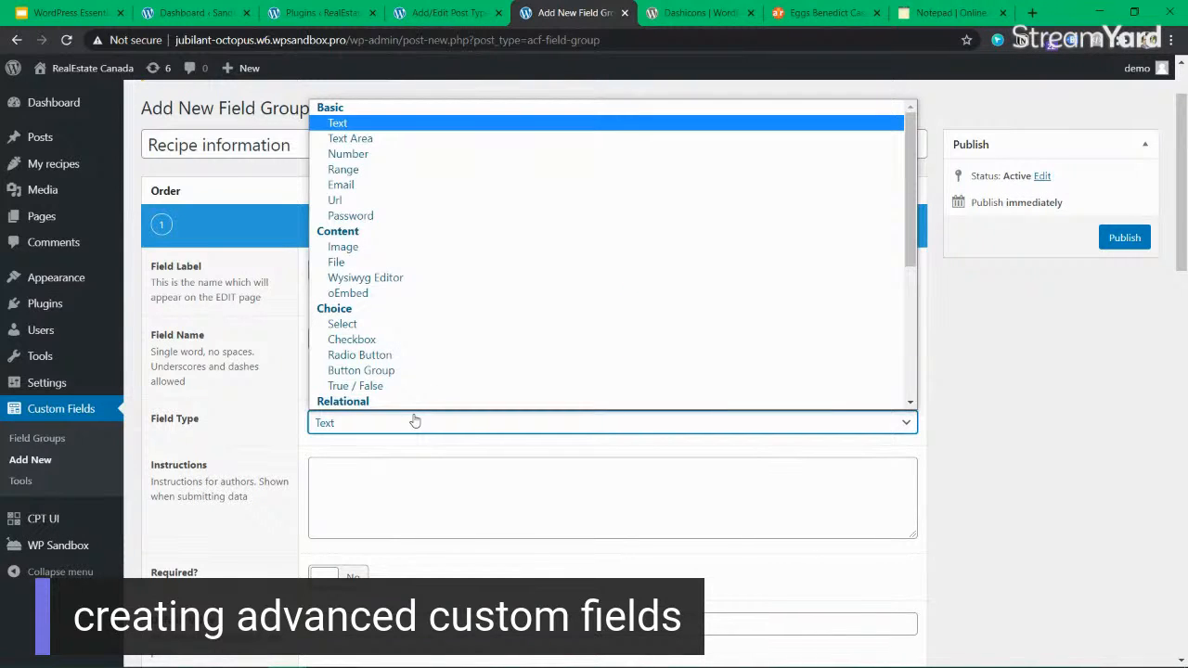
scroll(405, 289, down, 1)
scroll(428, 238, up, 1)
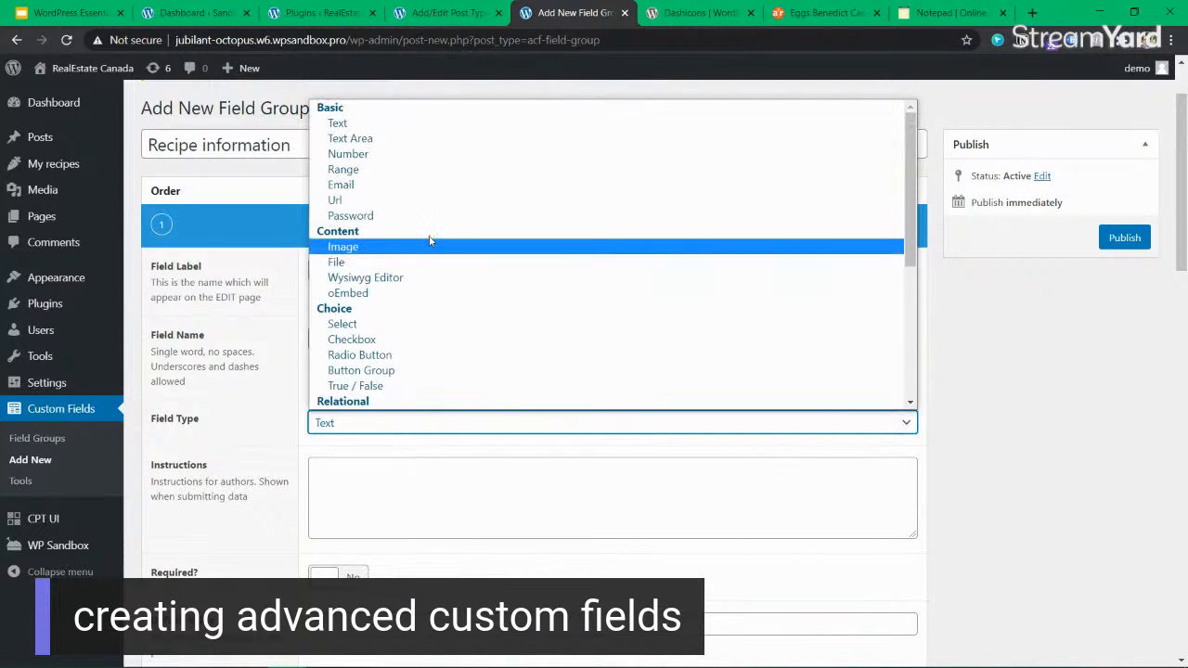
click(399, 139)
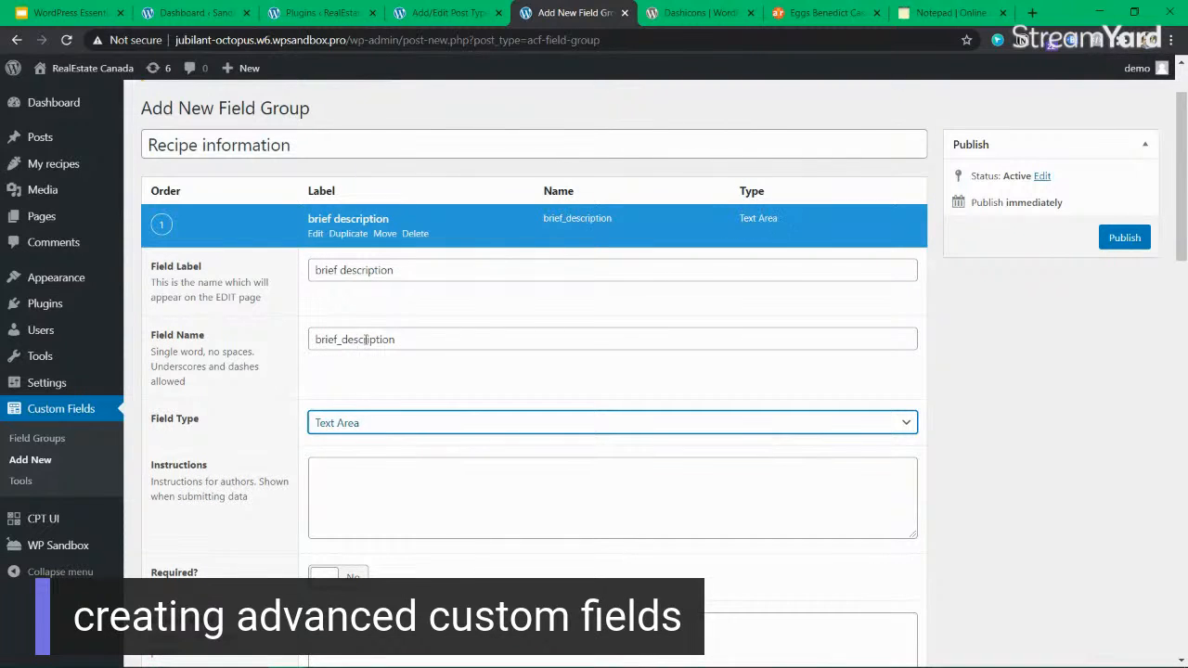
drag(421, 270, 313, 269)
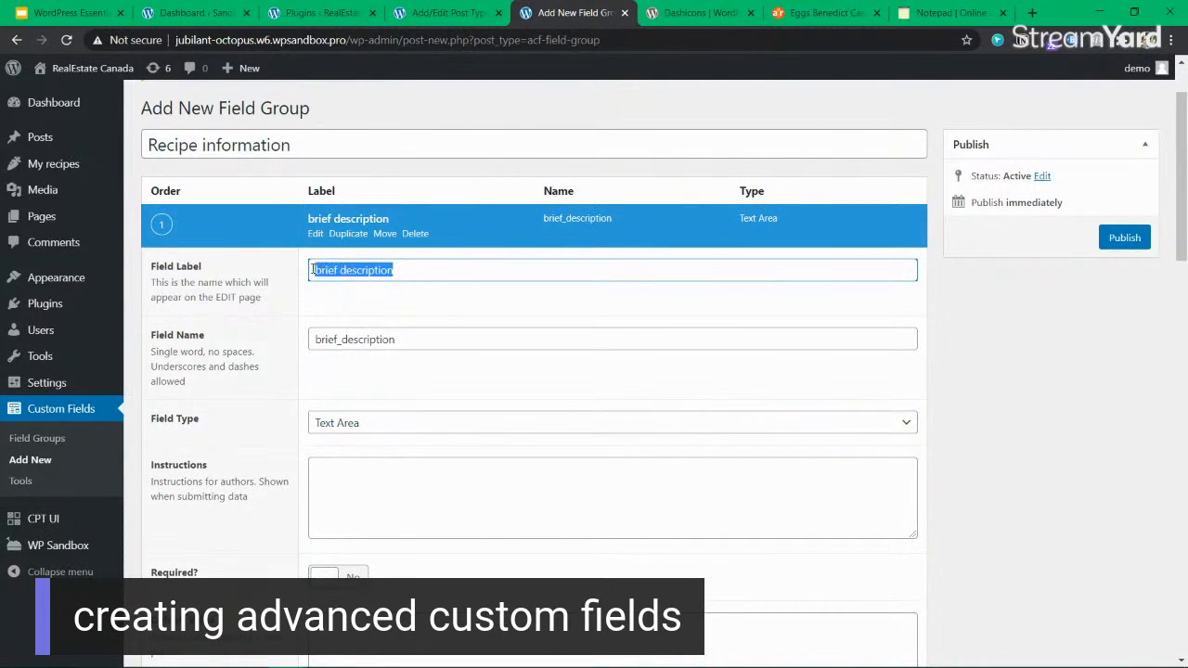
click(418, 271)
Make the brief description field required.
click(418, 467)
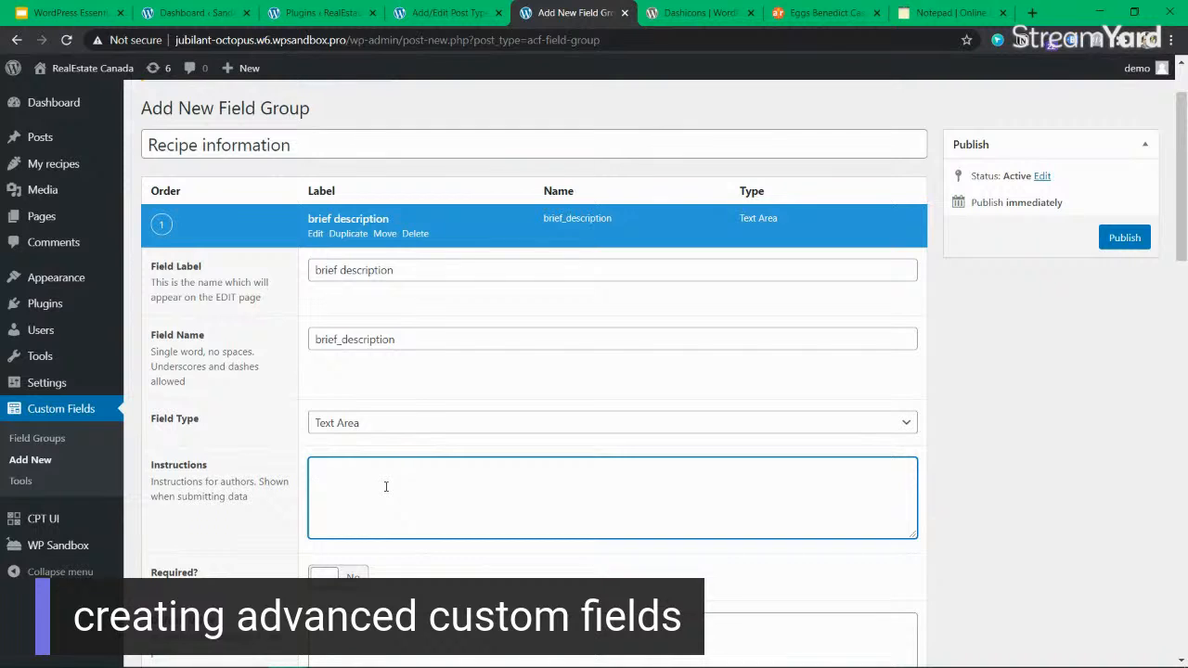
scroll(386, 486, down, 2)
click(342, 421)
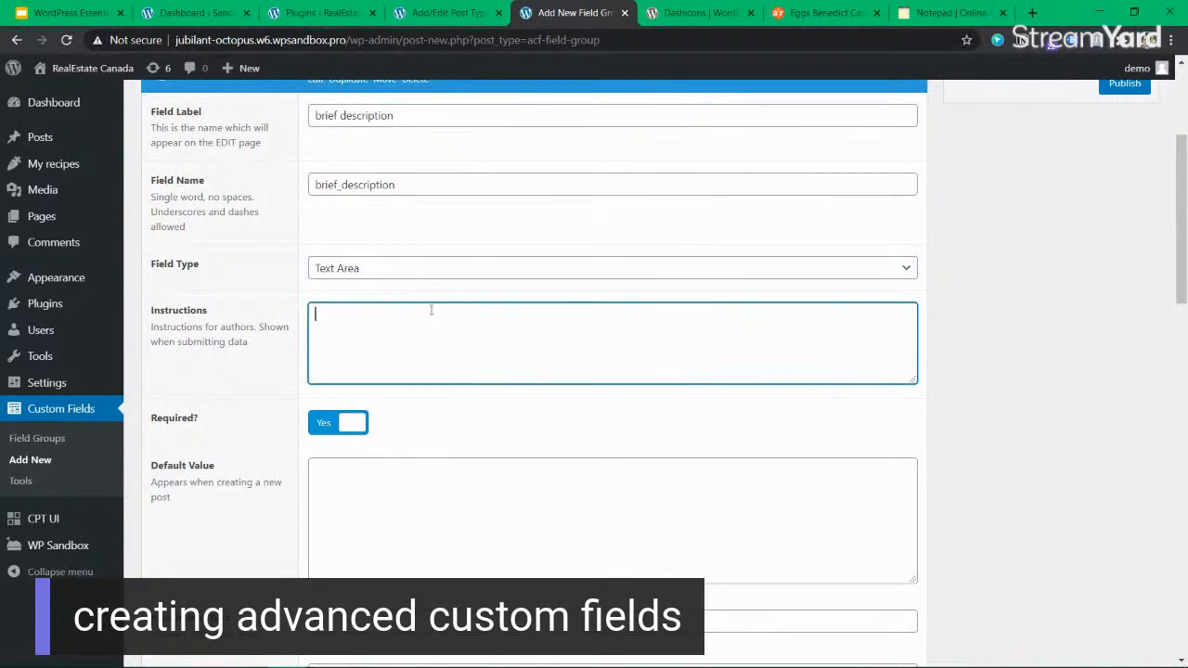
scroll(430, 307, up, 1)
click(357, 501)
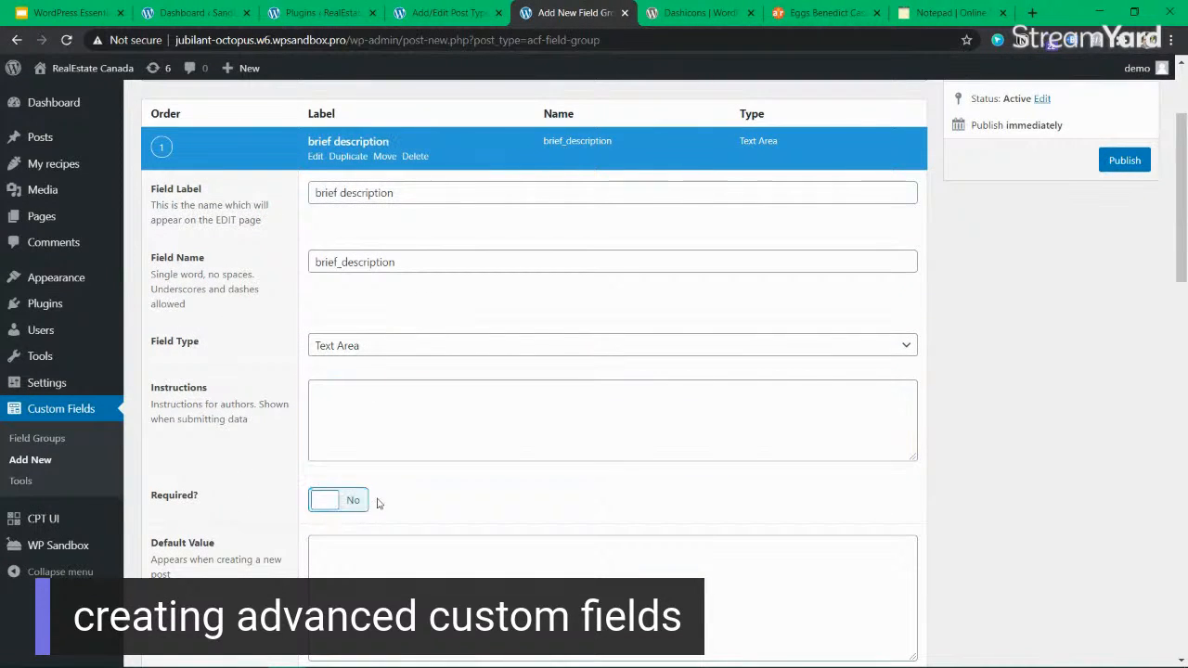
click(355, 501)
click(355, 502)
click(355, 502)
Enter the field's instructions as "Add some information in 2 to 3 lines so that users can quickly understand the recipe.".
click(386, 398)
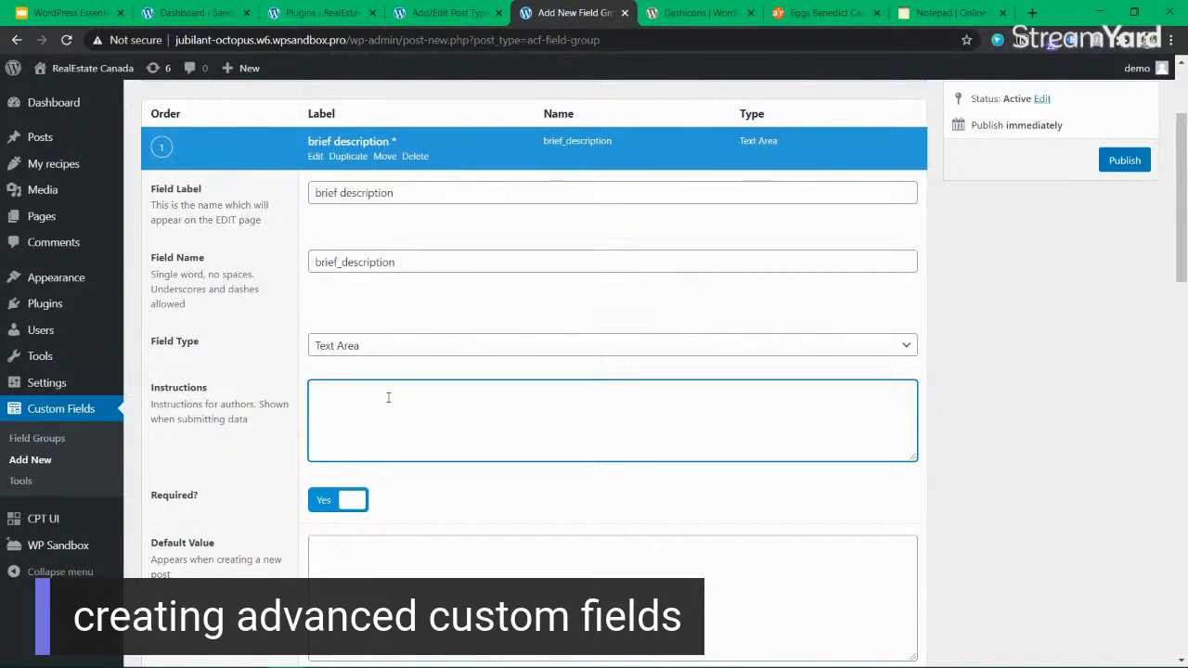
text(Add)
text(a)
key(BackSpace)
text(some information in 2 to 3 lines so that us)
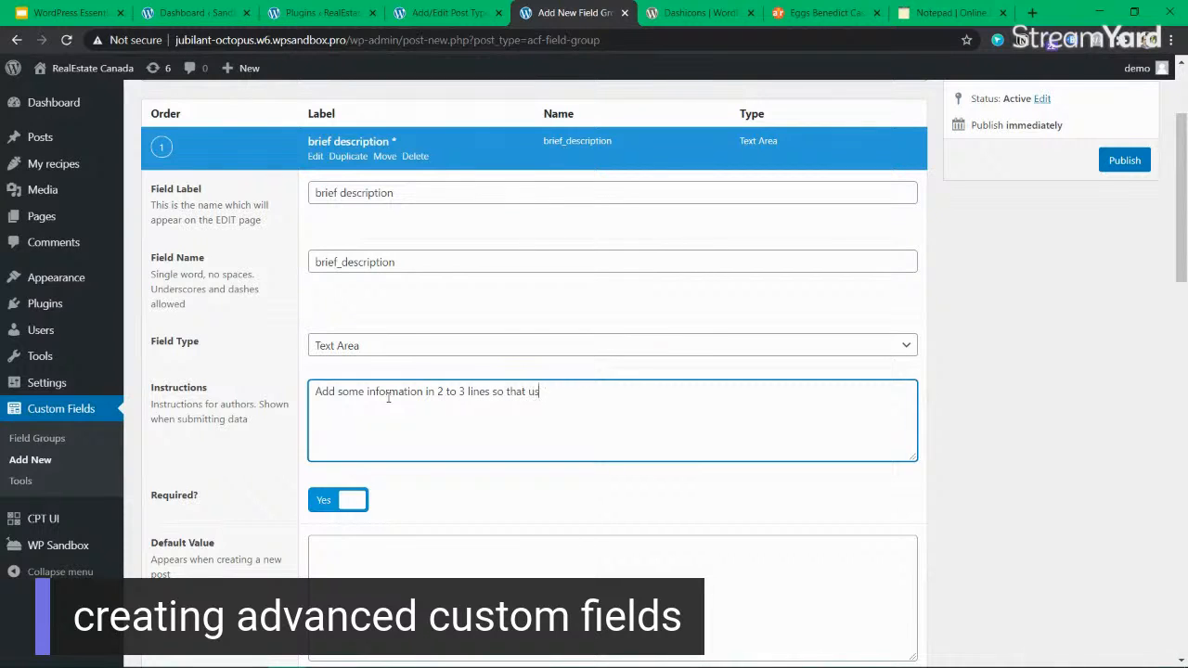
text(ers can quickly undr)
key(BackSpace)
text(erstna)
key(BackSpace)
key(BackSpace)
text(and the recipe.)
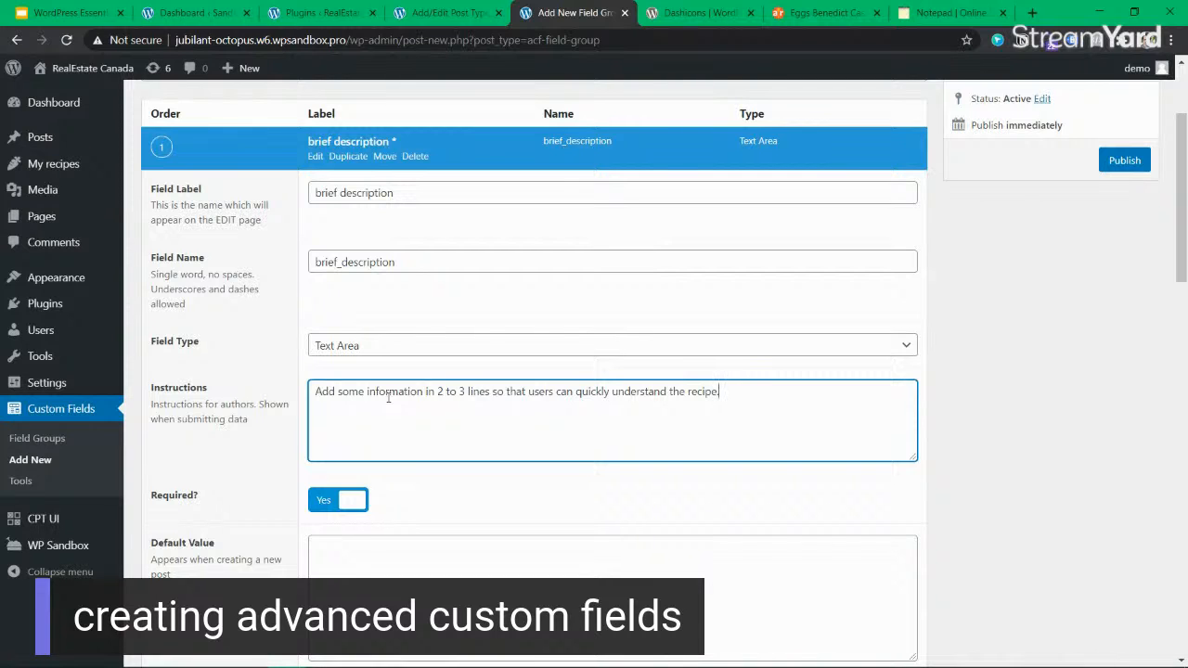
Review the brief description field's remaining options, leaving the default value and placeholder text empty, and publish the field group.
scroll(388, 397, down, 2)
click(416, 422)
scroll(417, 422, down, 2)
click(375, 387)
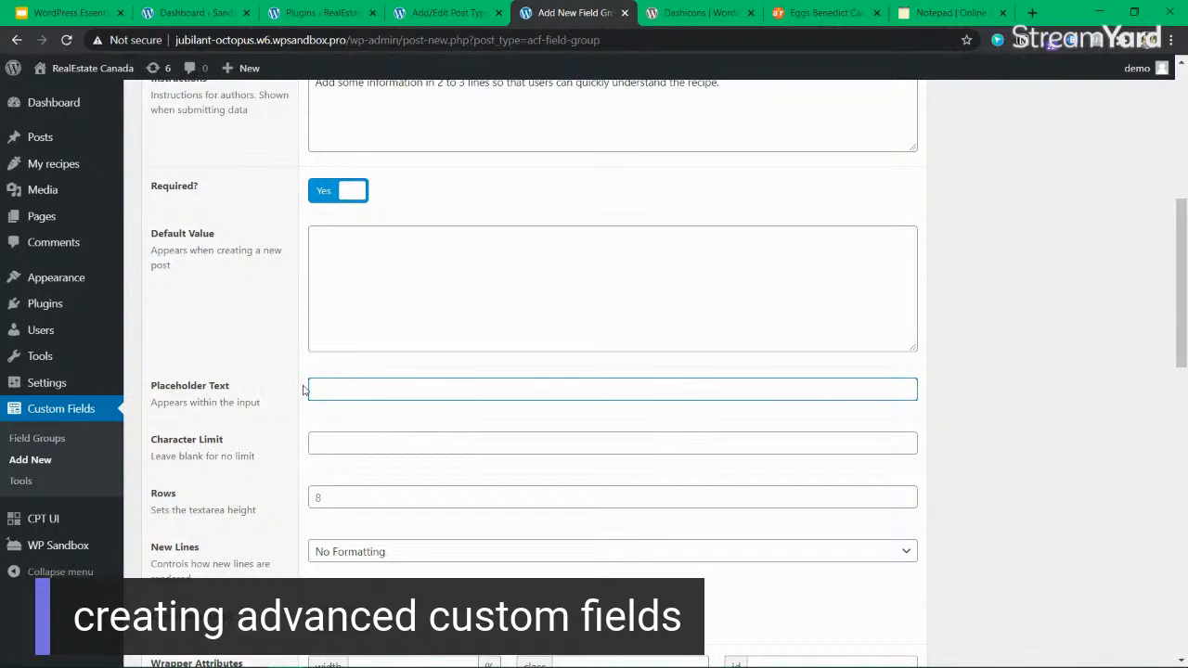
scroll(387, 387, down, 1)
scroll(351, 409, down, 4)
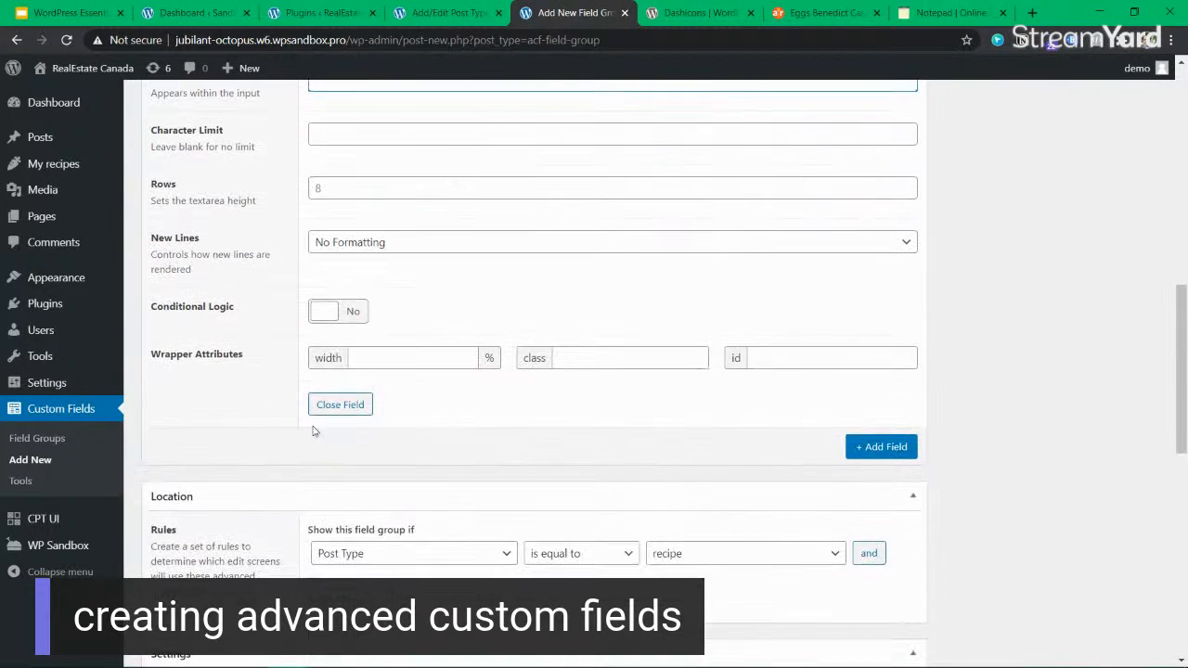
scroll(352, 395, down, 7)
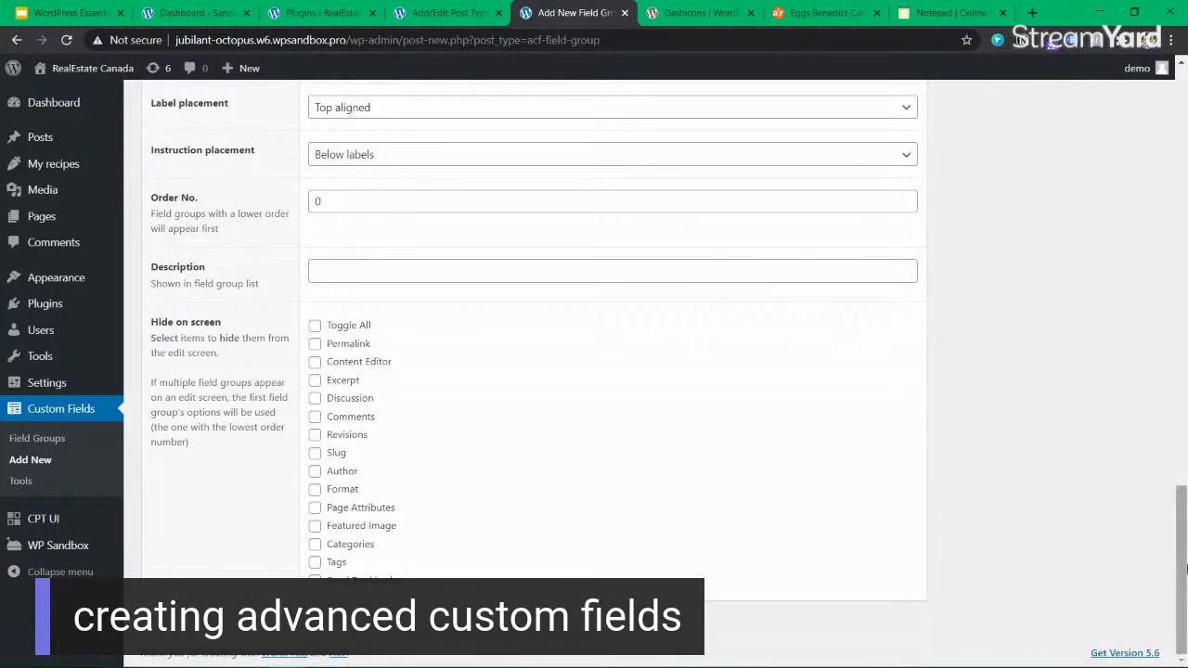
scroll(351, 397, up, 18)
click(1136, 329)
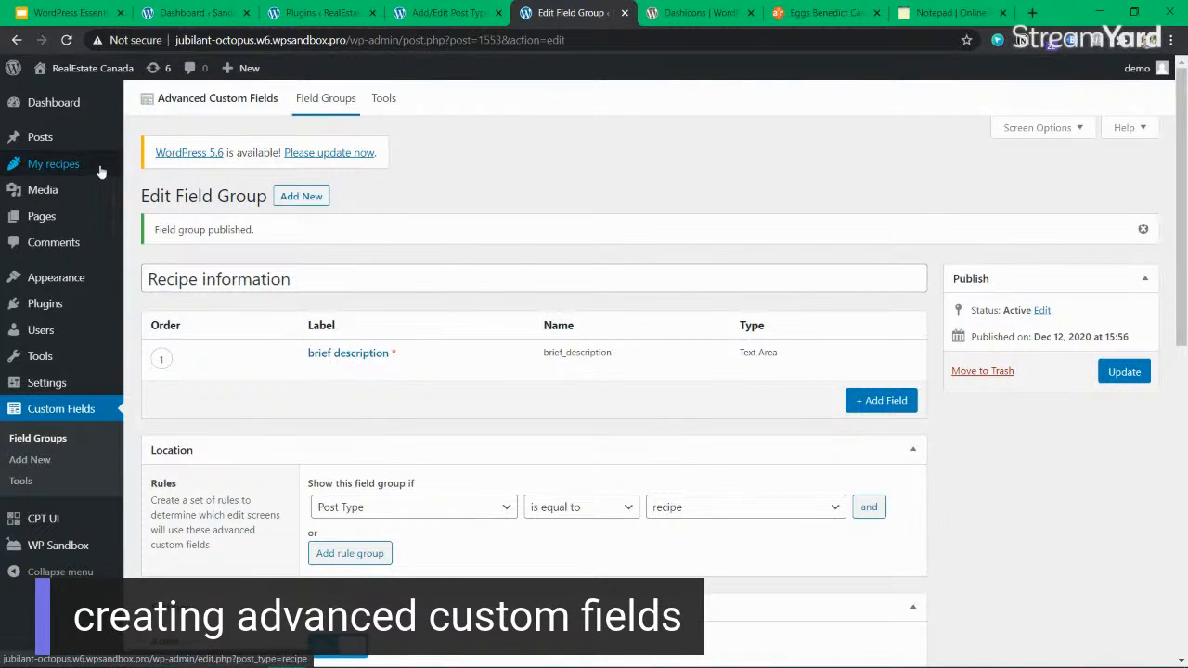
Open the list of all recipes under My recipes and start a new recipe.
mouse_move(97, 167)
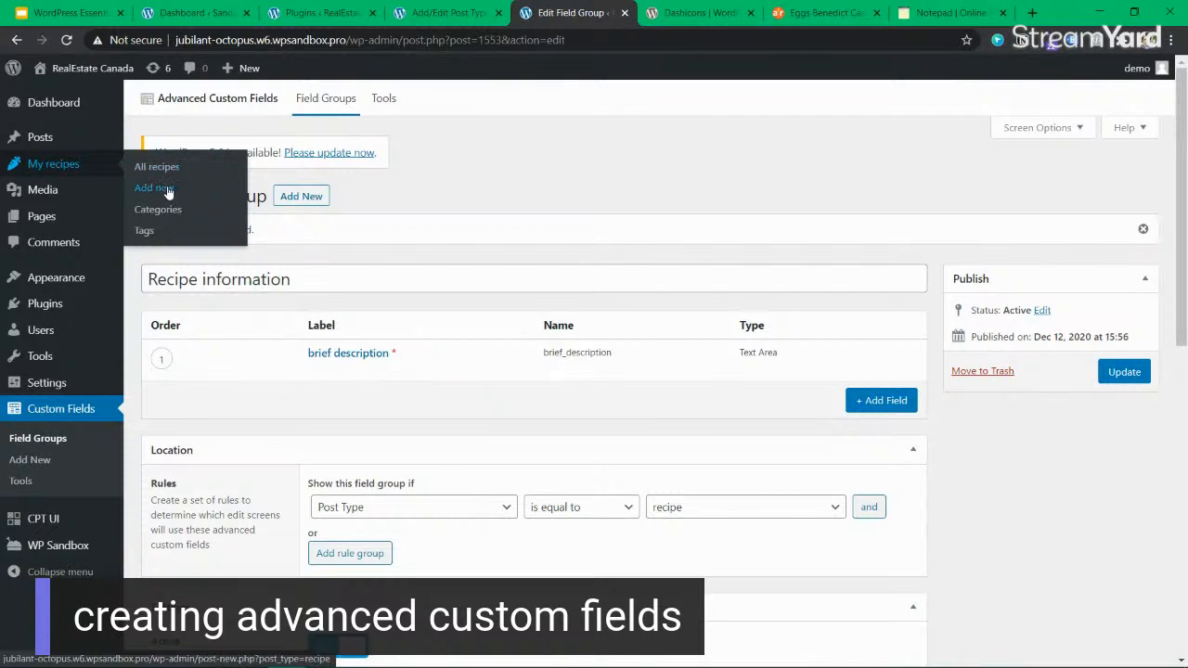
click(171, 173)
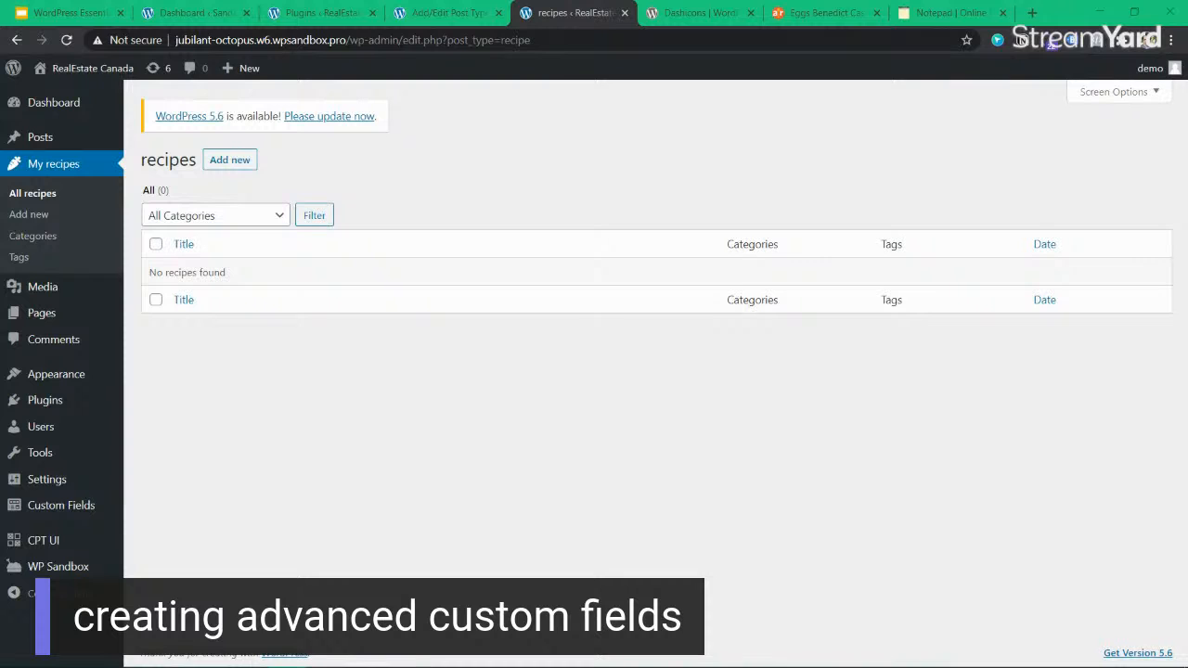
click(234, 162)
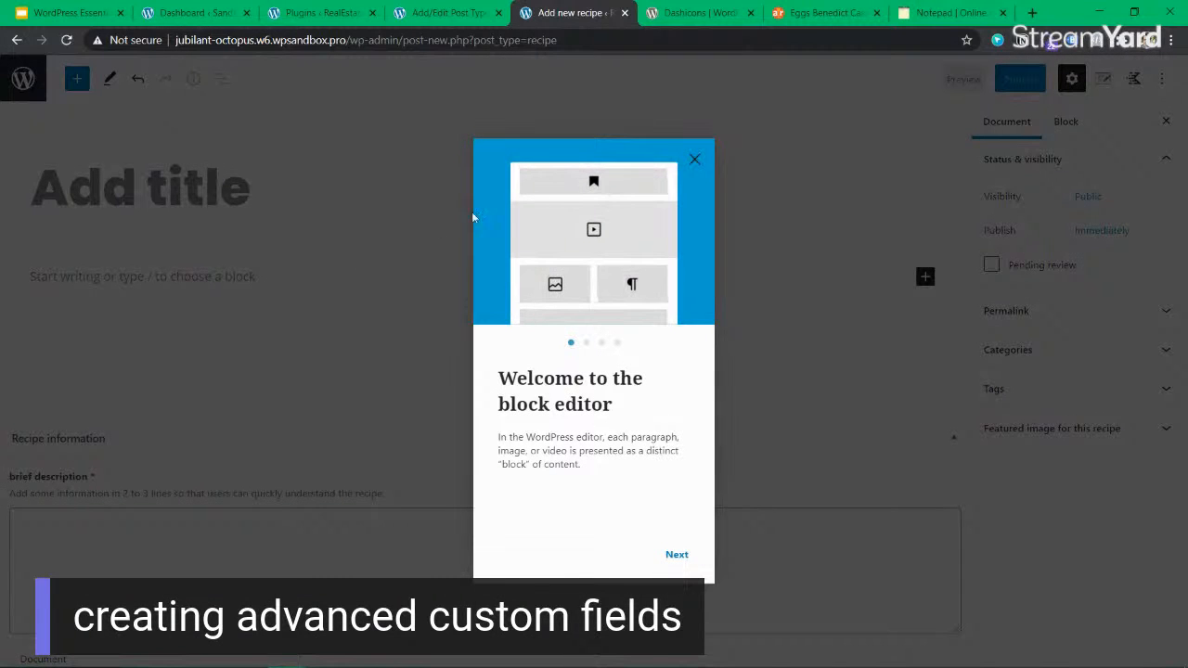
Dismiss the block editor welcome guide and title the recipe "Eggs Benedict Casserole", copied from the Allrecipes page.
click(694, 160)
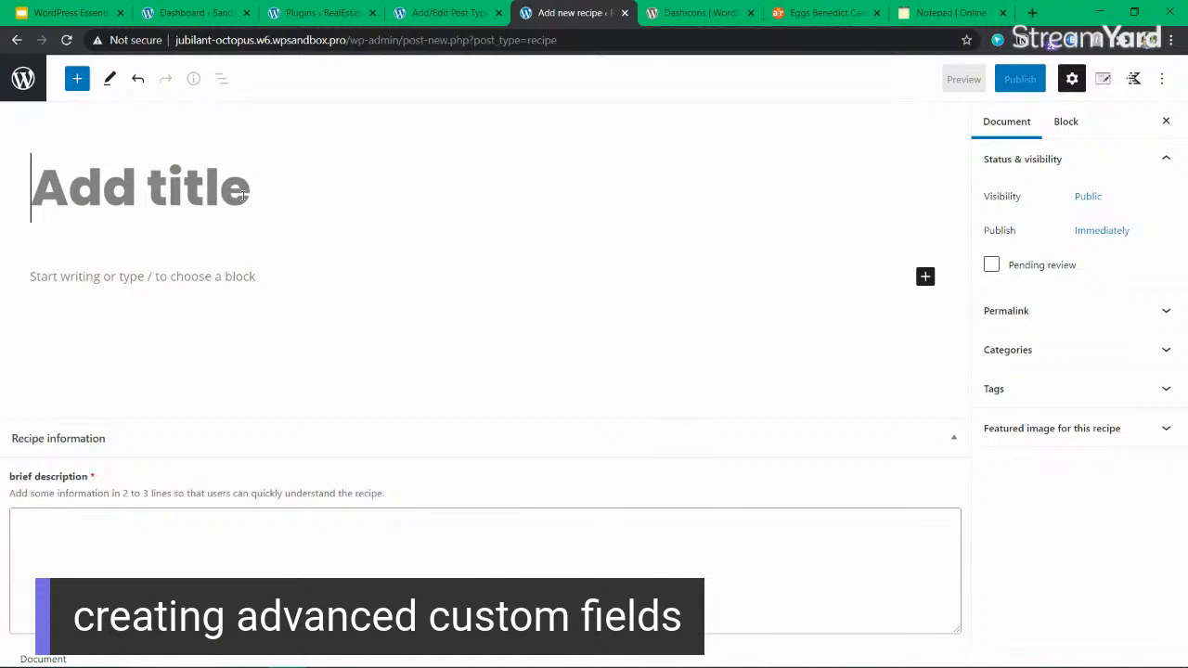
click(812, 15)
drag(501, 286, 84, 288)
triple_click(141, 285)
key(ctrl+c)
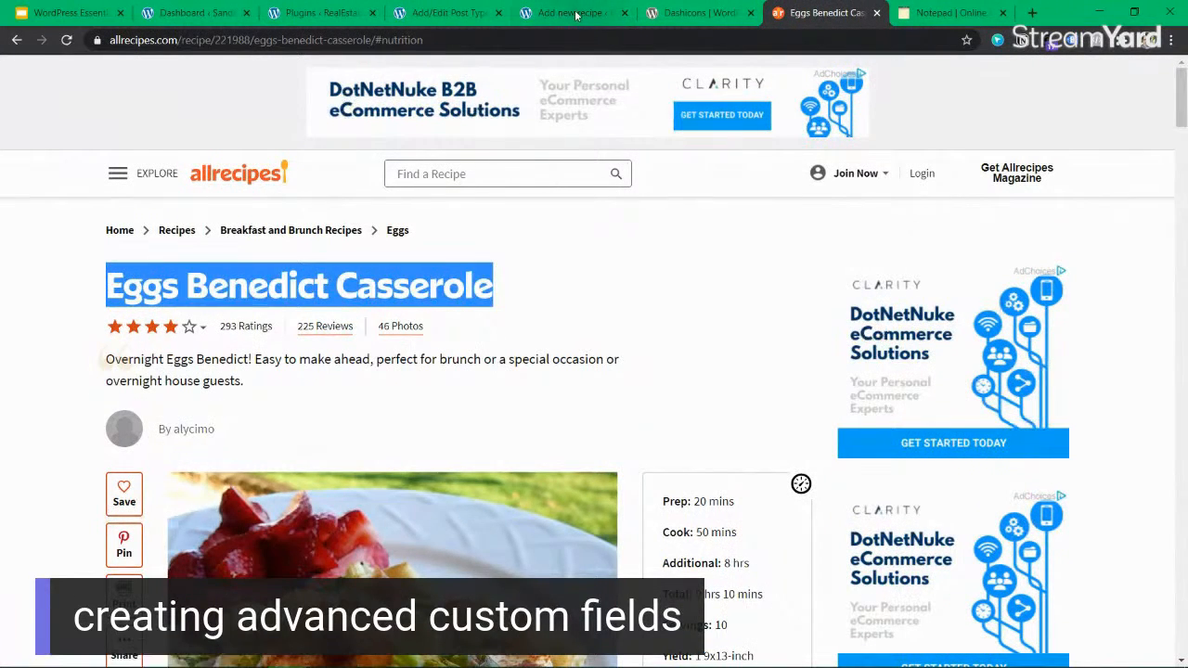
click(571, 13)
key(ctrl+v)
Fill the brief description with the Allrecipes summary: "Overnight Eggs Benedict! Easy to make ahead, perfect for brunch or a special occasion or overnight house guests.".
click(102, 548)
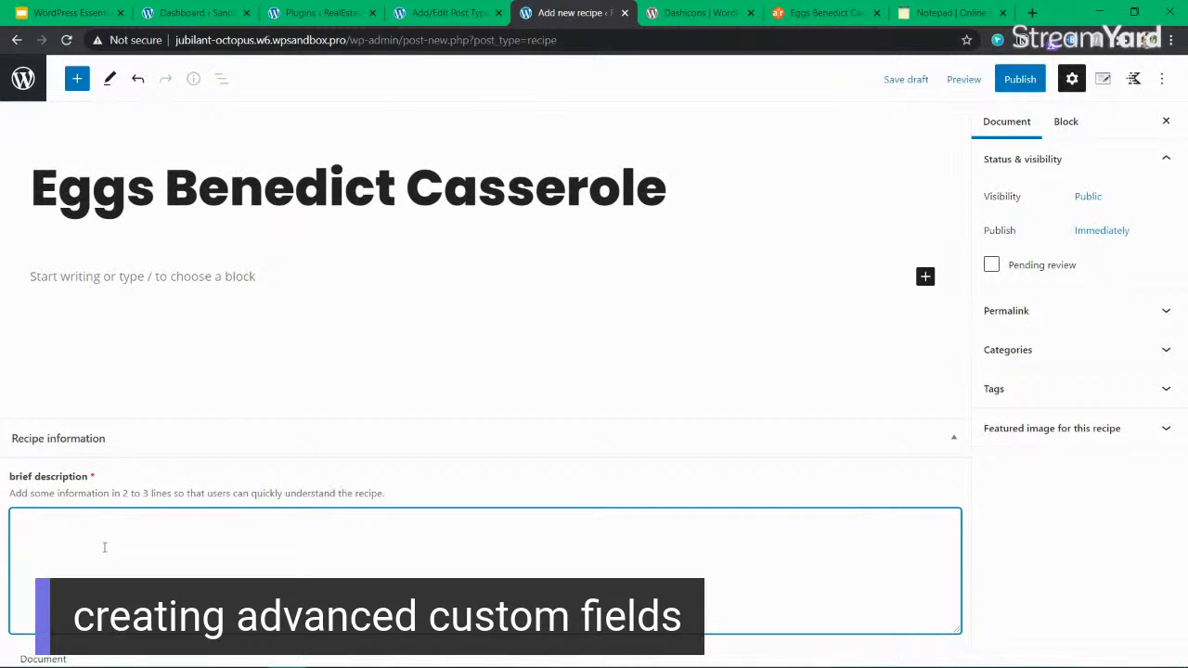
click(696, 13)
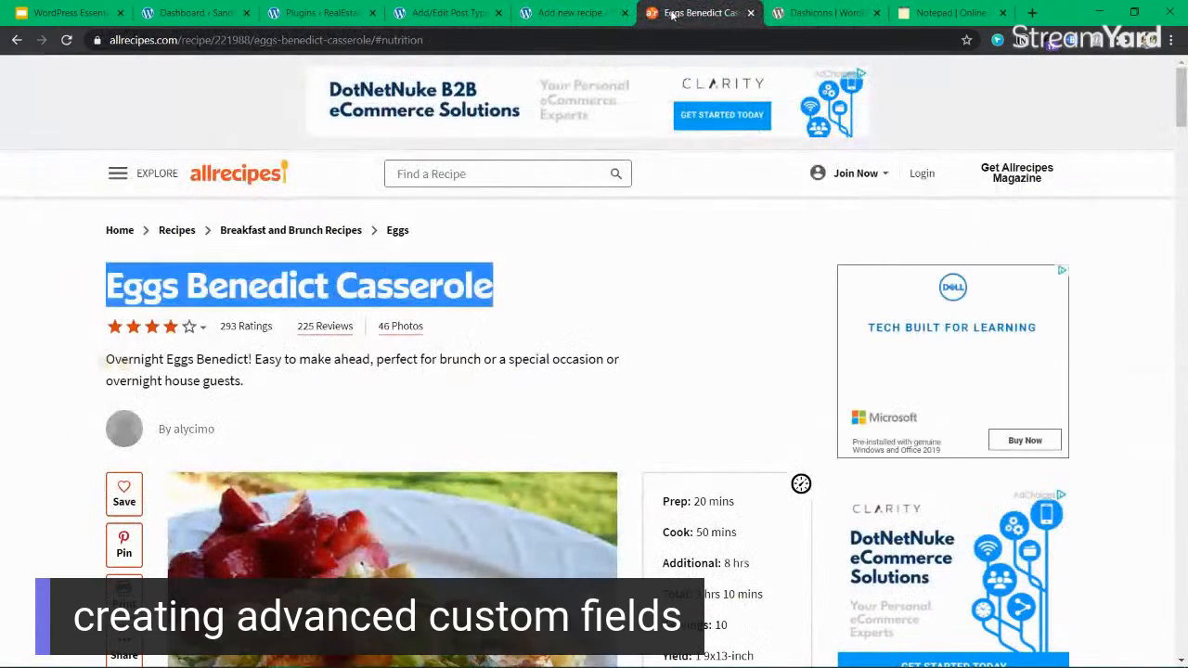
drag(104, 360, 246, 390)
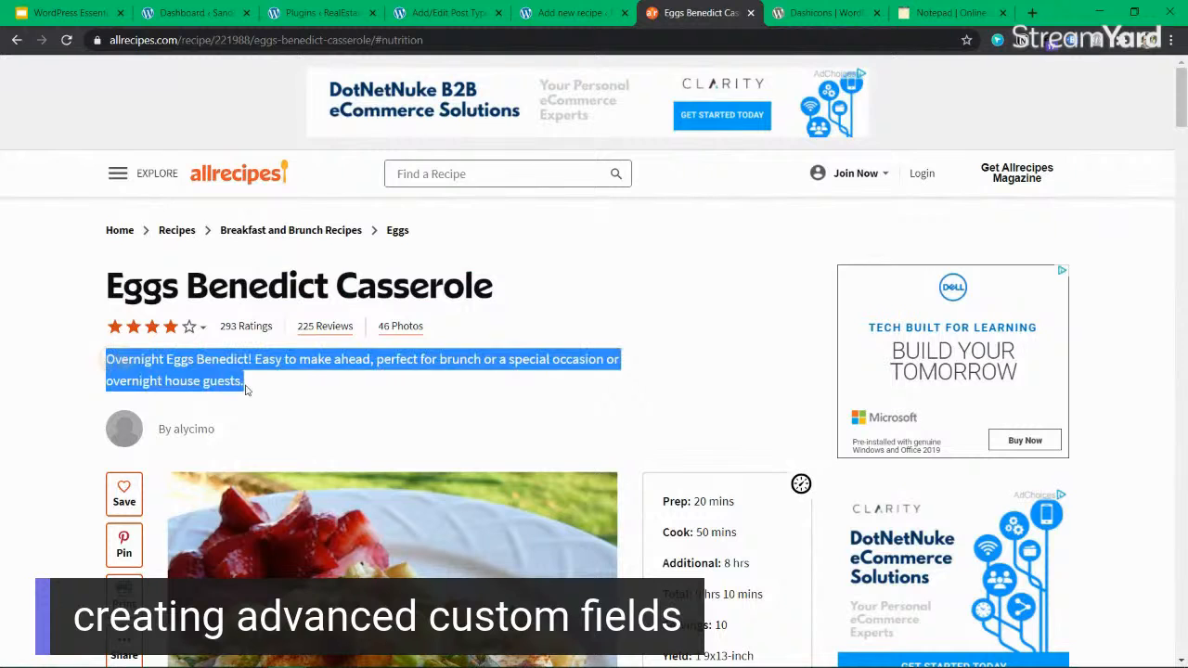
click(568, 13)
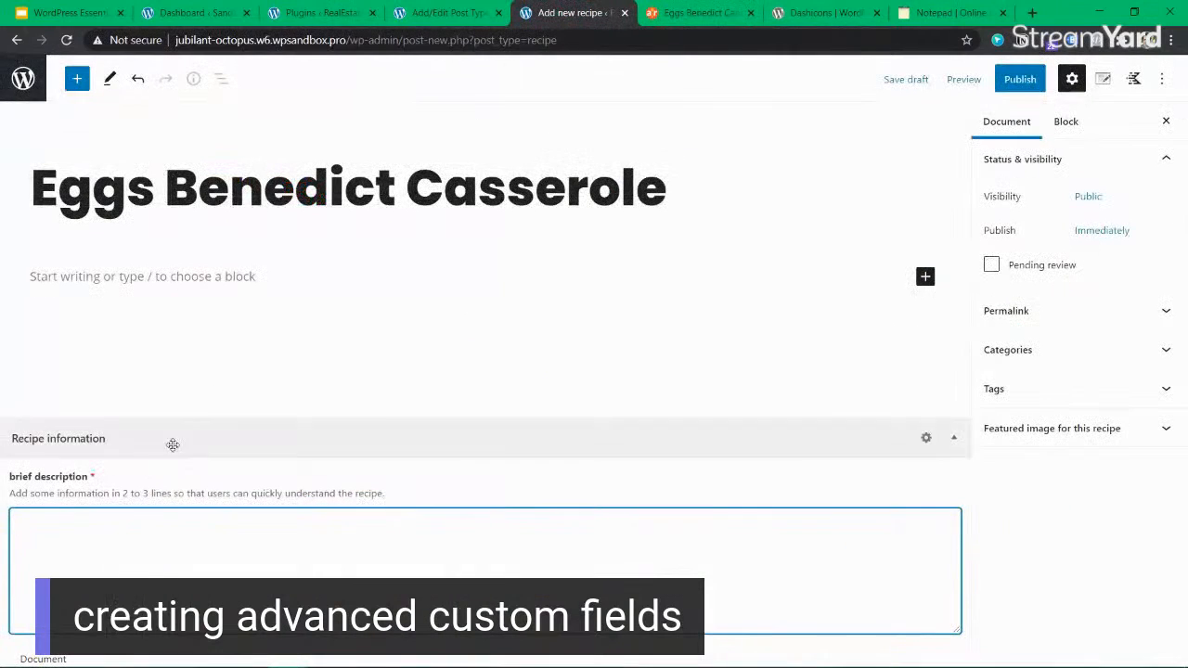
key(ctrl+v)
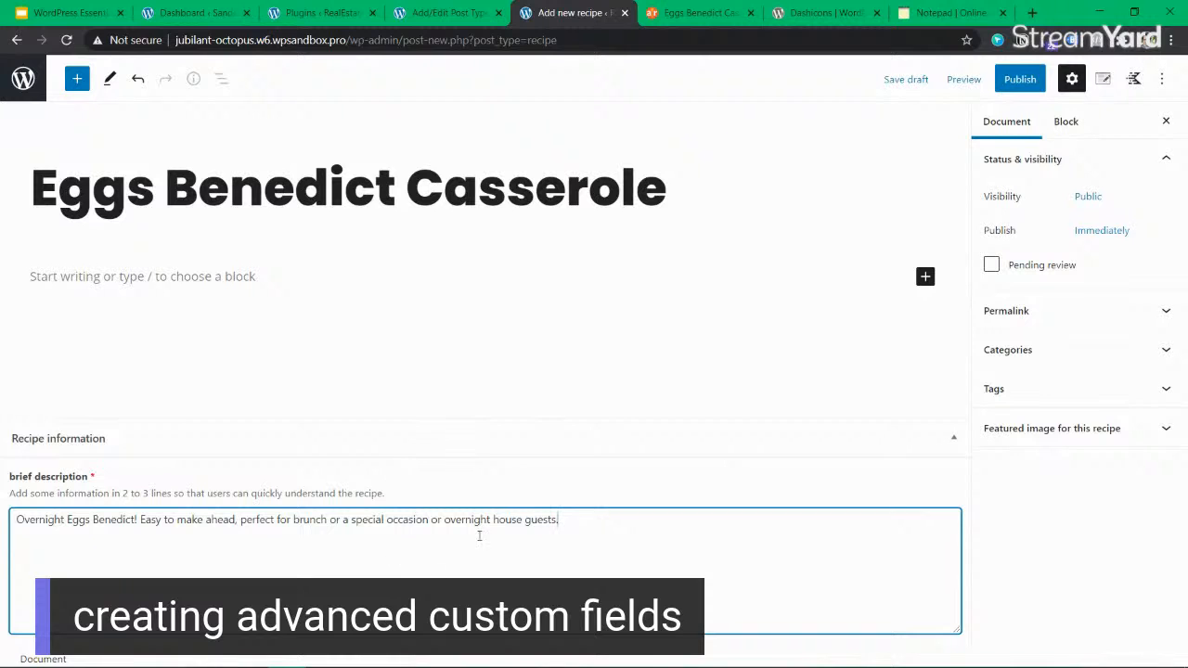
Publish the Eggs Benedict Casserole recipe and open its live page in a separate browser tab.
click(1019, 78)
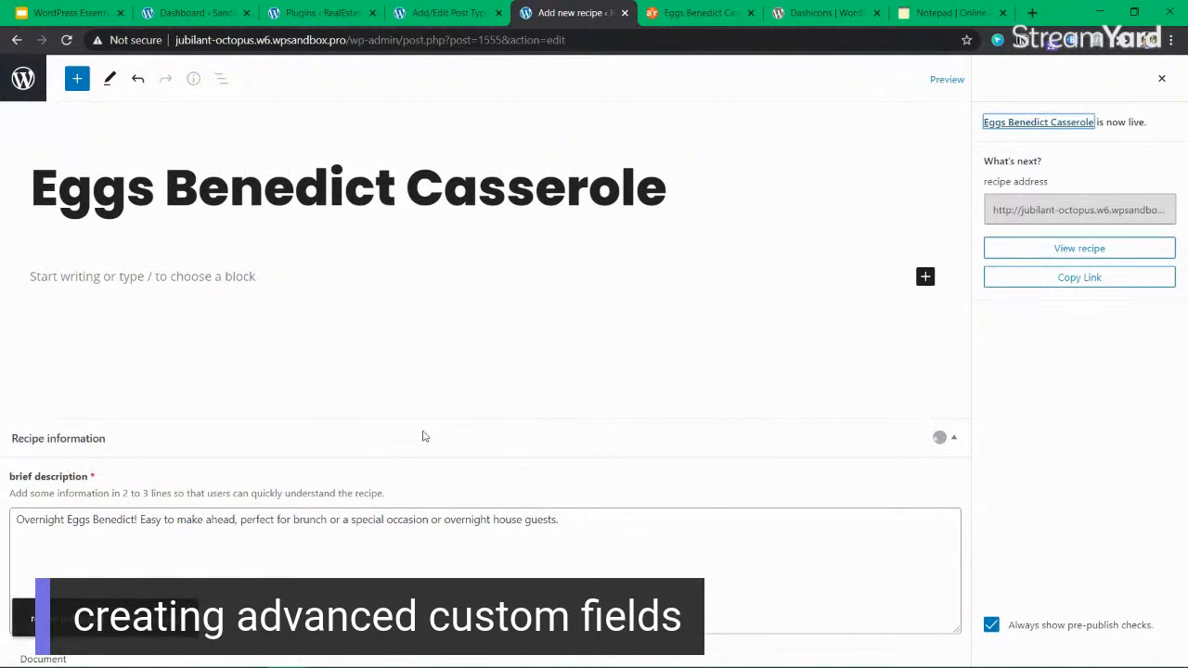
ctrl+click(153, 619)
click(635, 19)
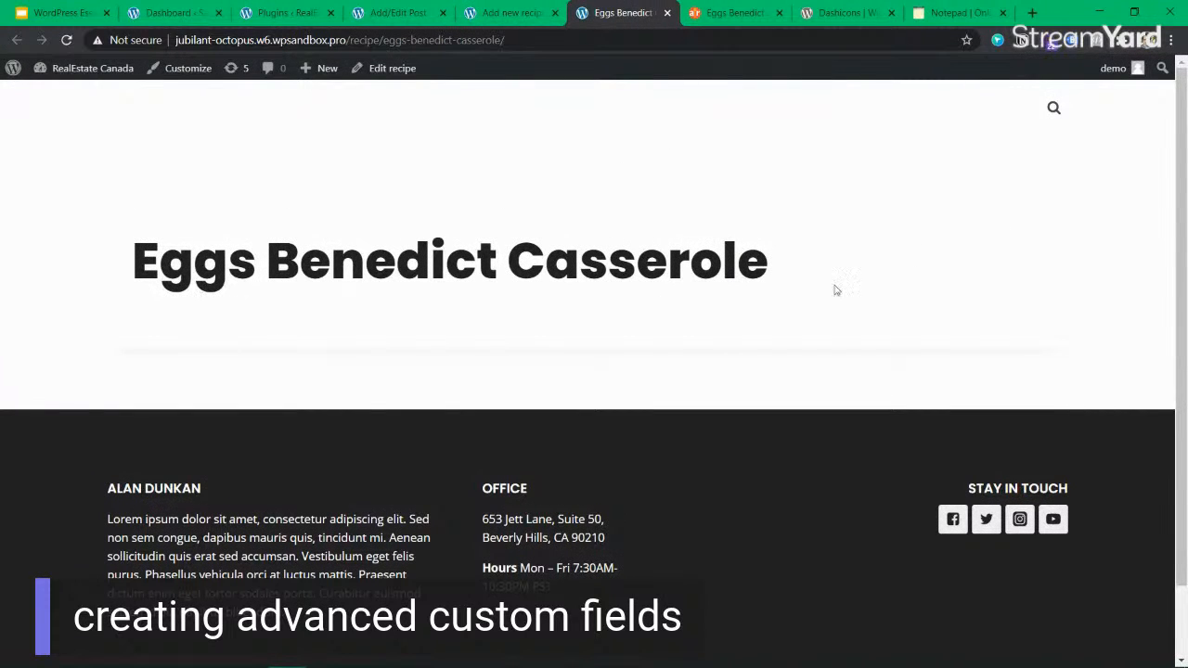
Examine the published recipe page to see which of the recipe's contents the front end displays.
drag(834, 288, 838, 264)
click(167, 236)
click(838, 265)
drag(770, 253, 230, 246)
click(145, 251)
click(798, 252)
click(233, 244)
click(794, 265)
drag(130, 269, 248, 257)
click(236, 255)
double_click(262, 252)
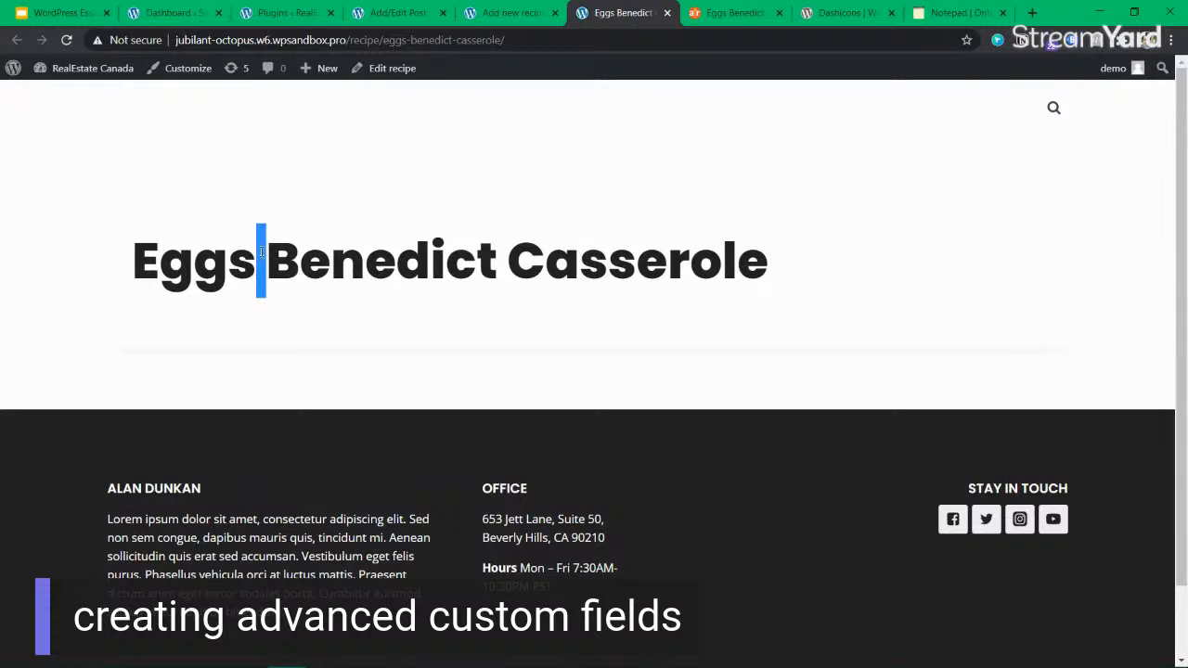
double_click(501, 256)
drag(772, 269, 579, 261)
click(396, 261)
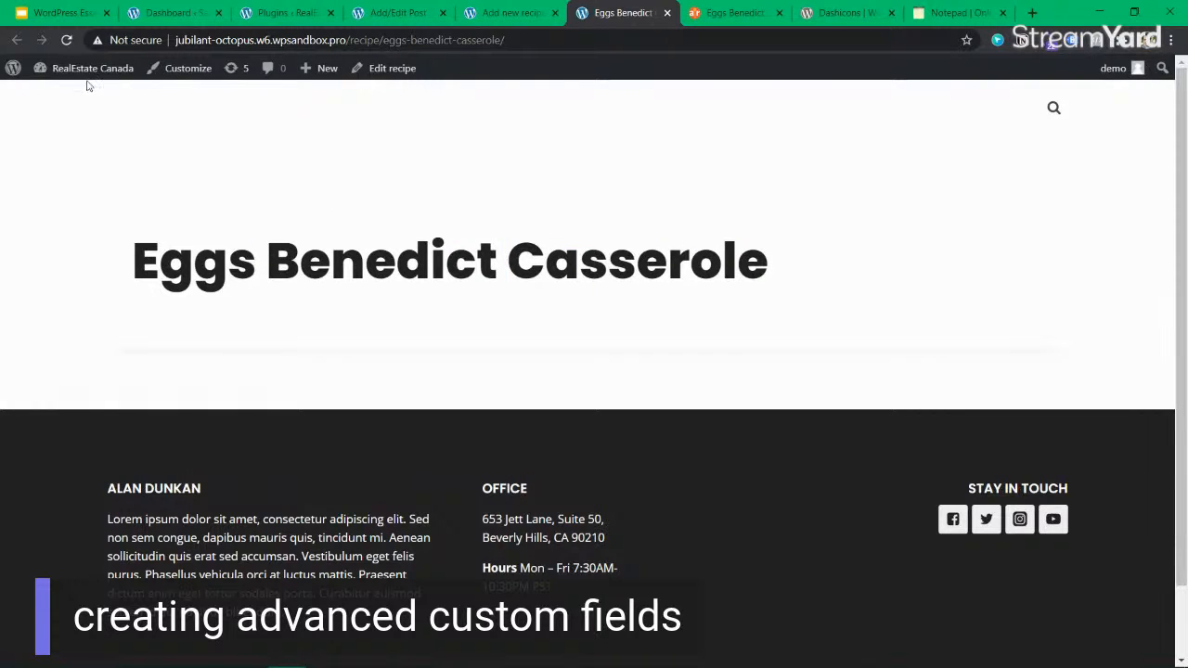
click(501, 13)
click(399, 13)
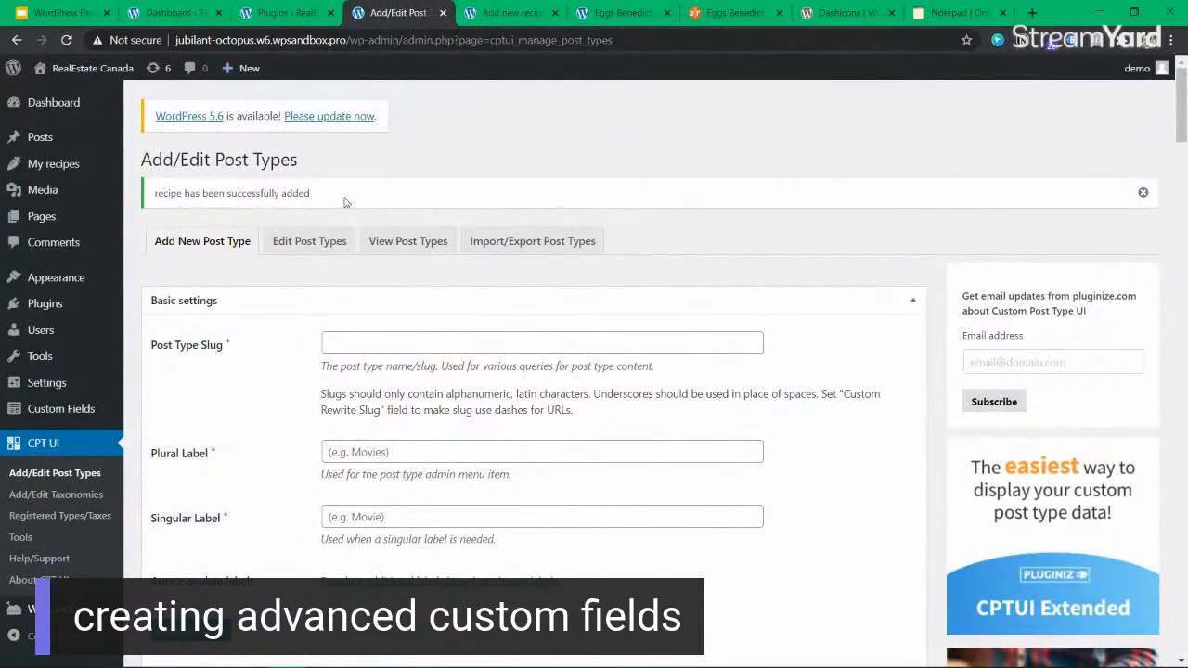
scroll(291, 115, down, 2)
scroll(263, 227, up, 2)
click(508, 13)
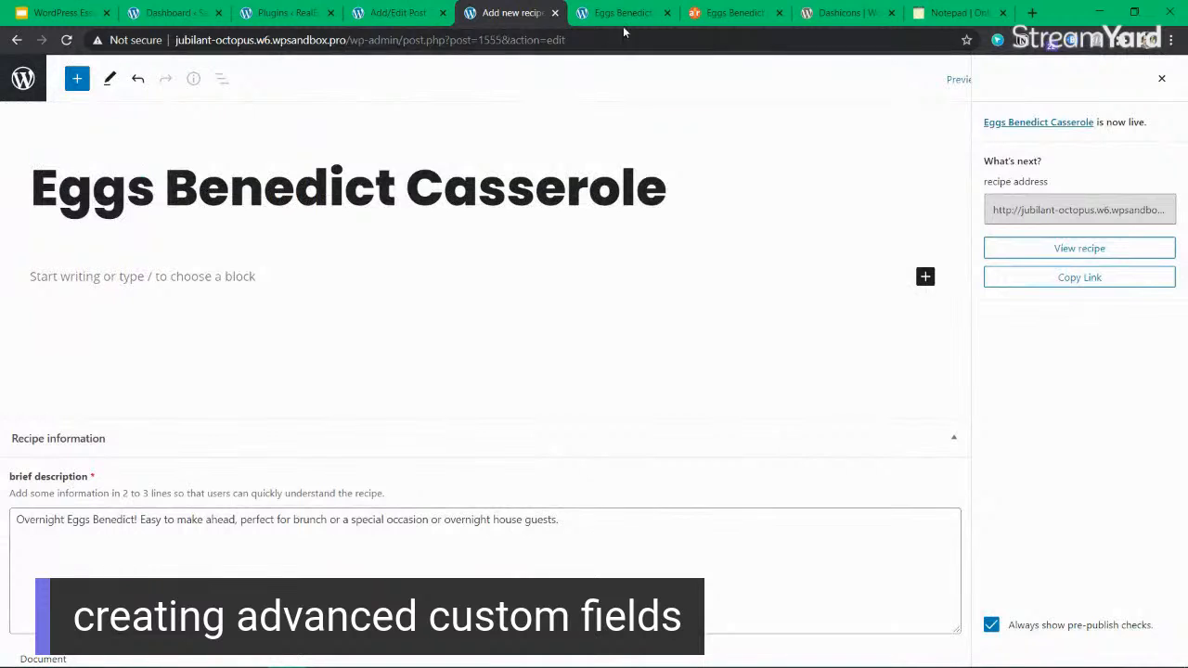
Reload the WordPress dashboard and open the Recipe information field group for editing.
click(172, 13)
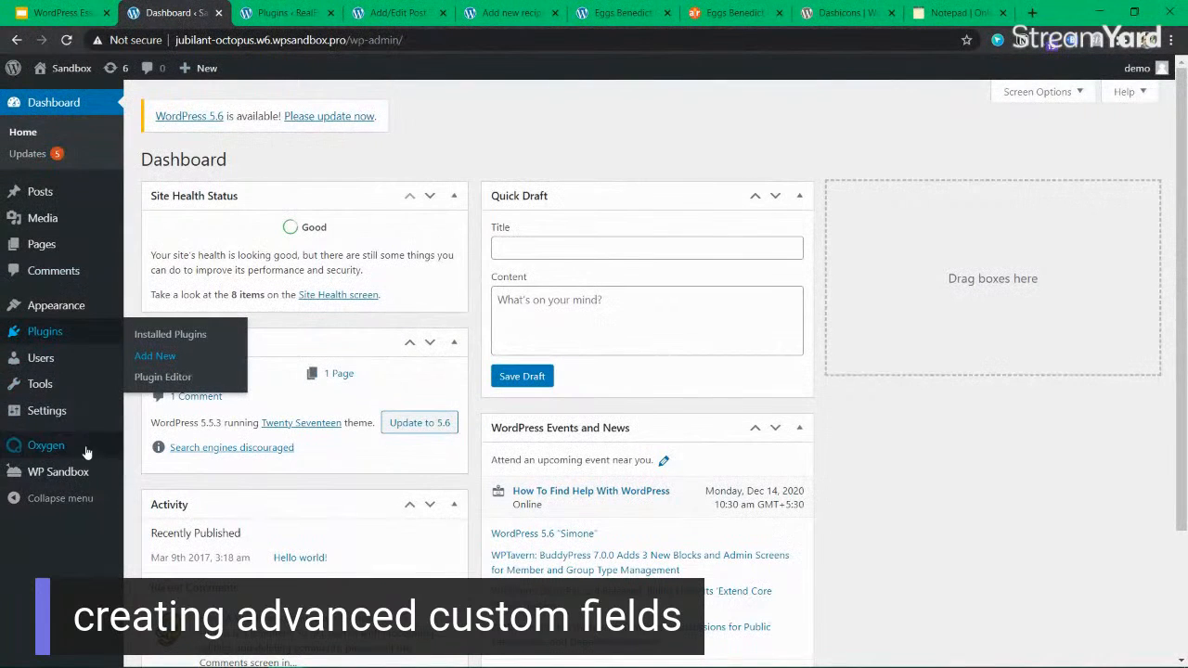
key(F5)
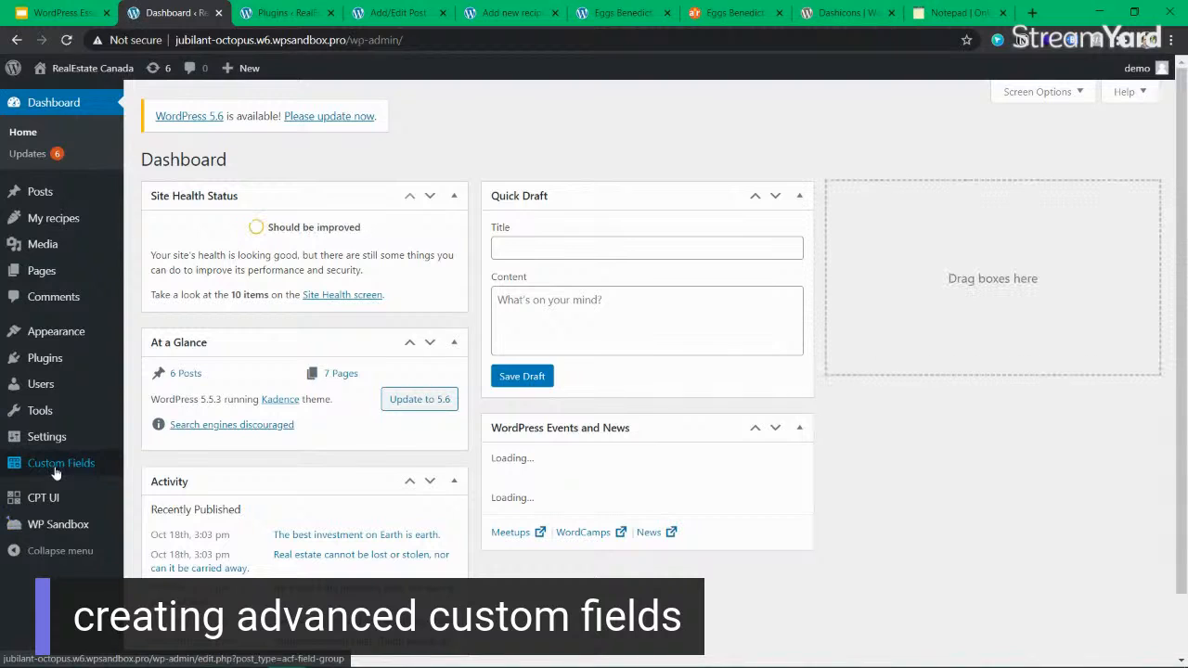
click(58, 464)
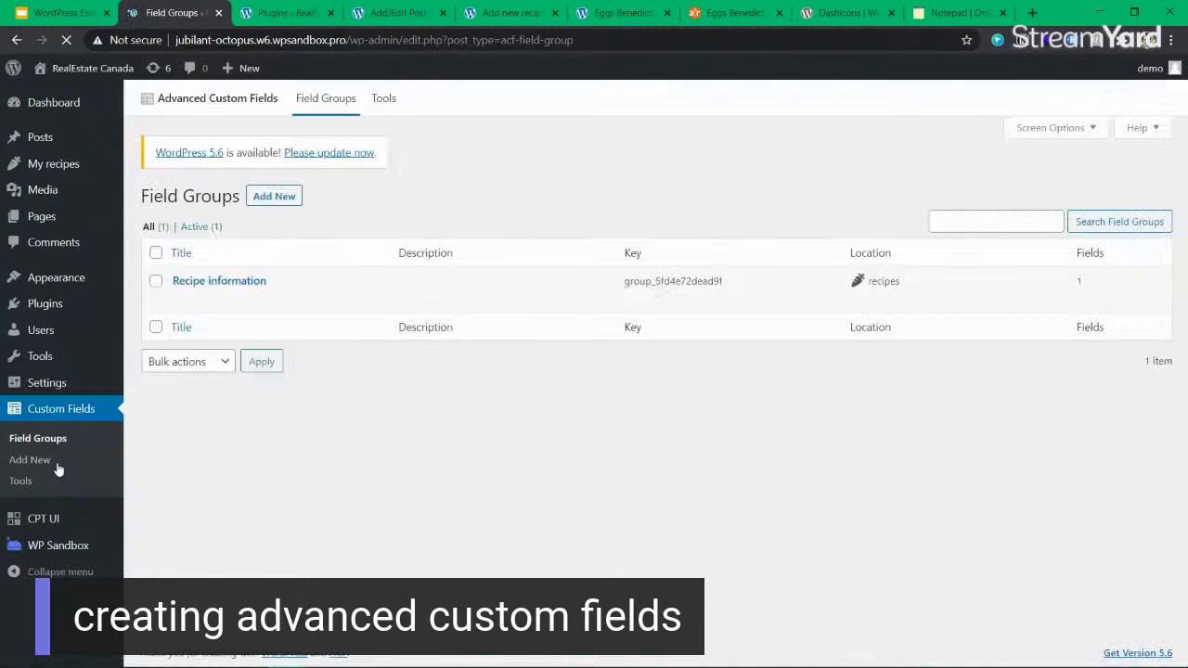
mouse_move(237, 289)
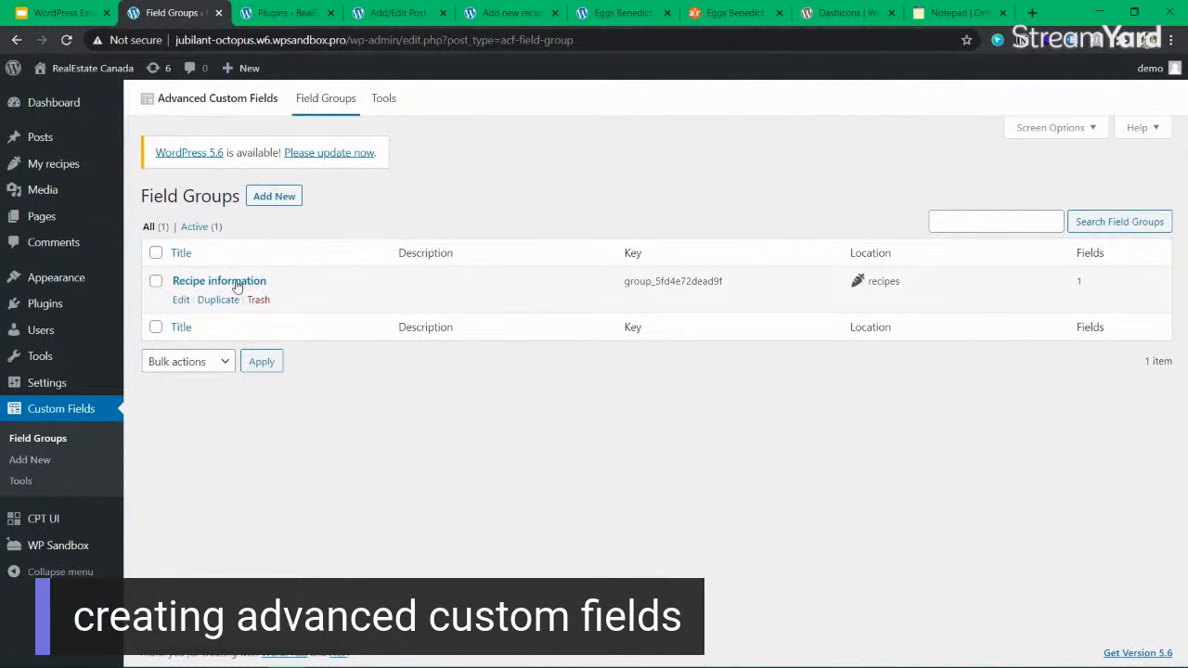
click(181, 299)
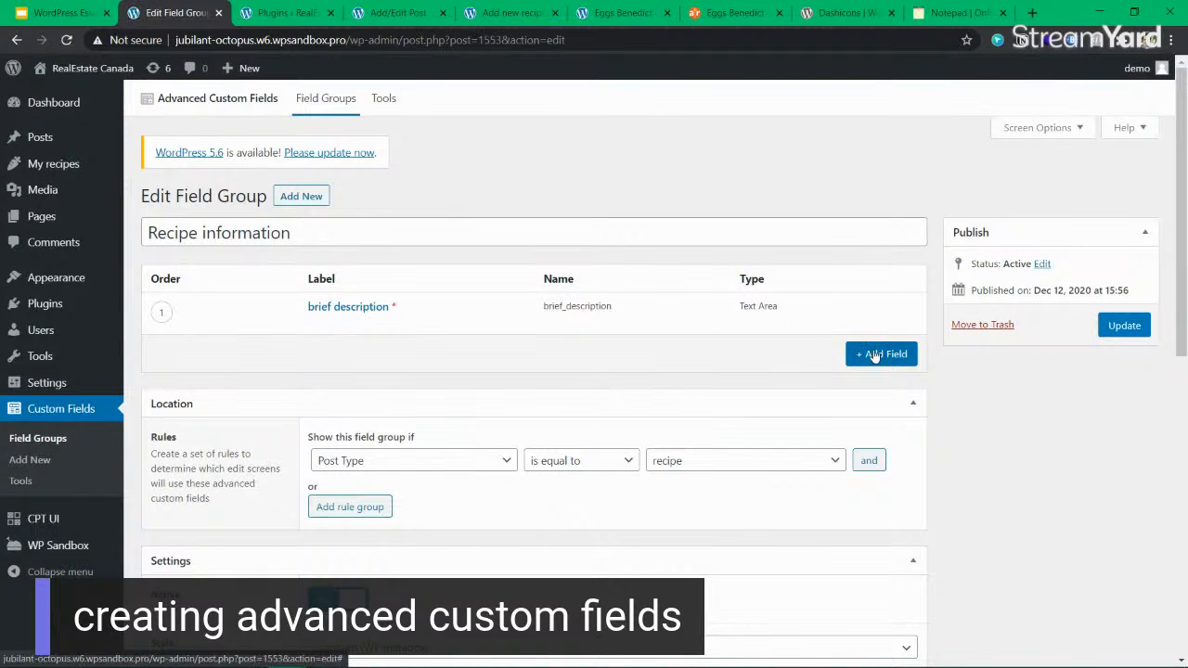
click(882, 356)
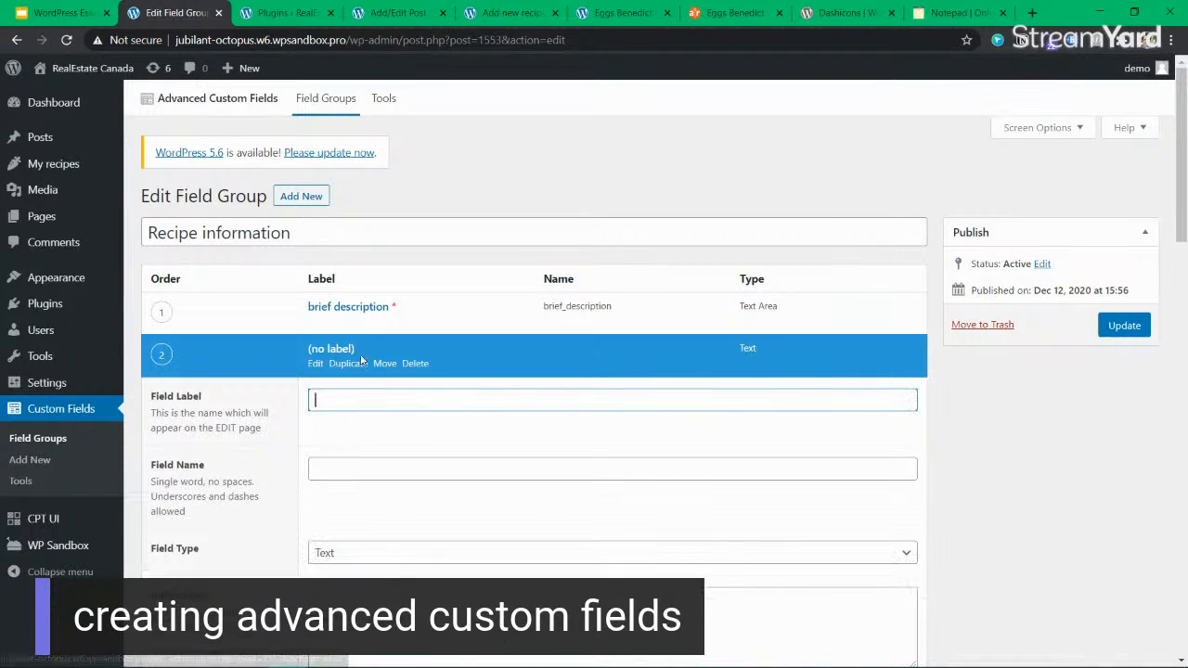
click(728, 13)
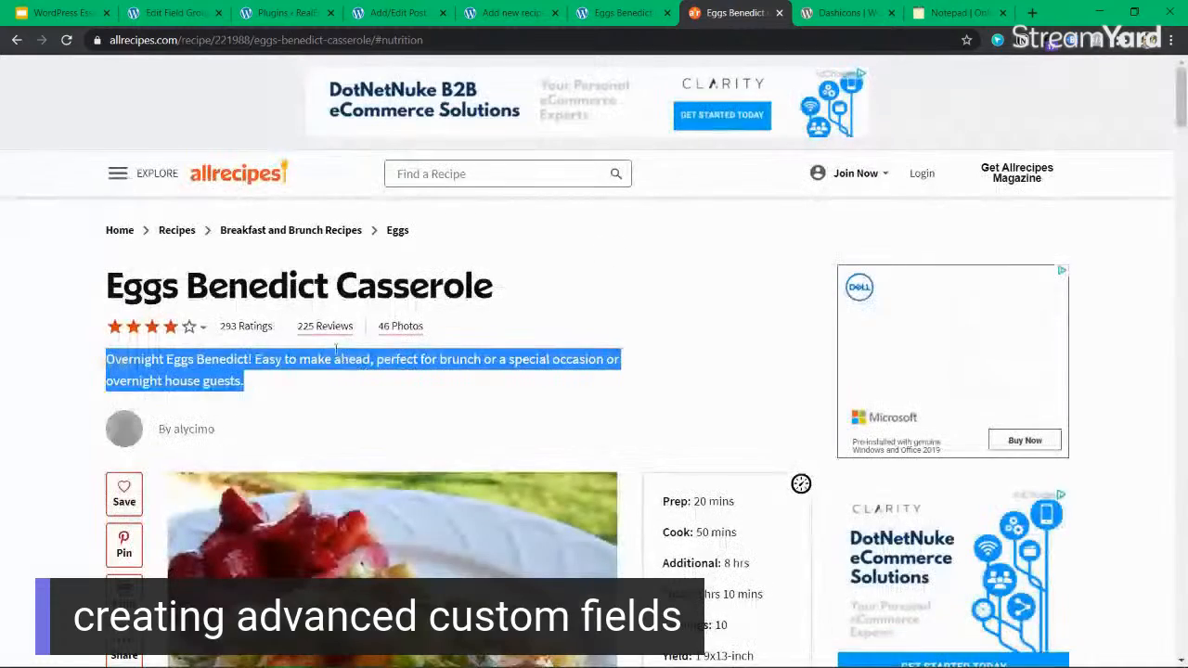
scroll(555, 376, down, 1)
drag(738, 424, 665, 423)
scroll(702, 468, down, 2)
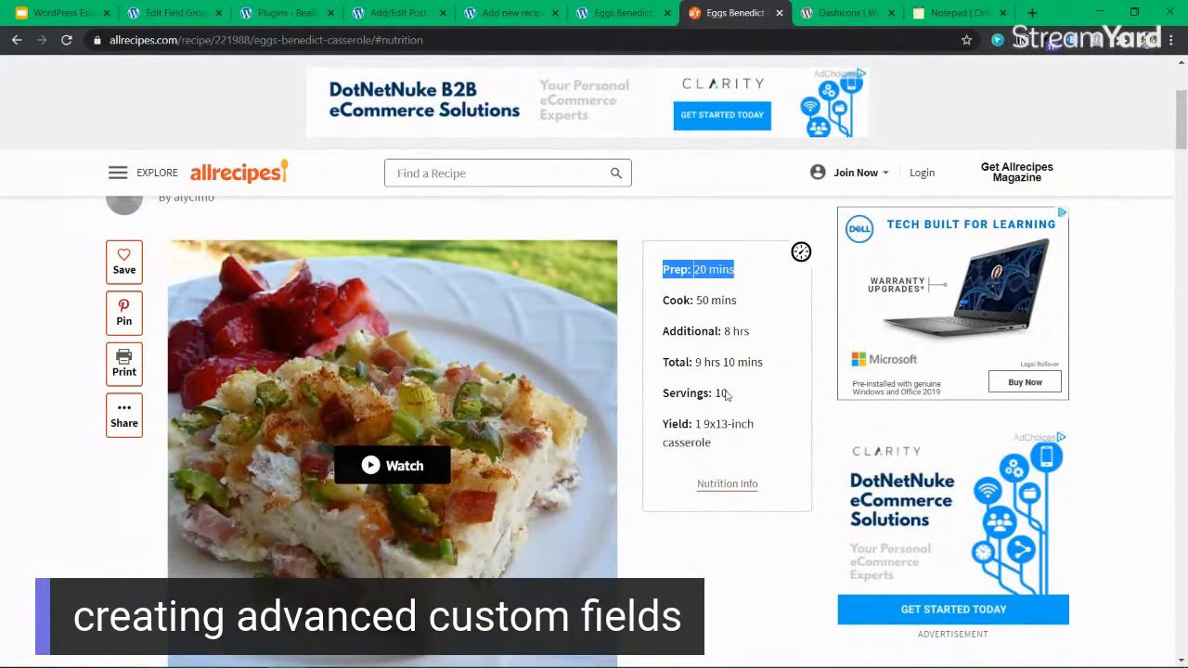
drag(726, 394, 671, 393)
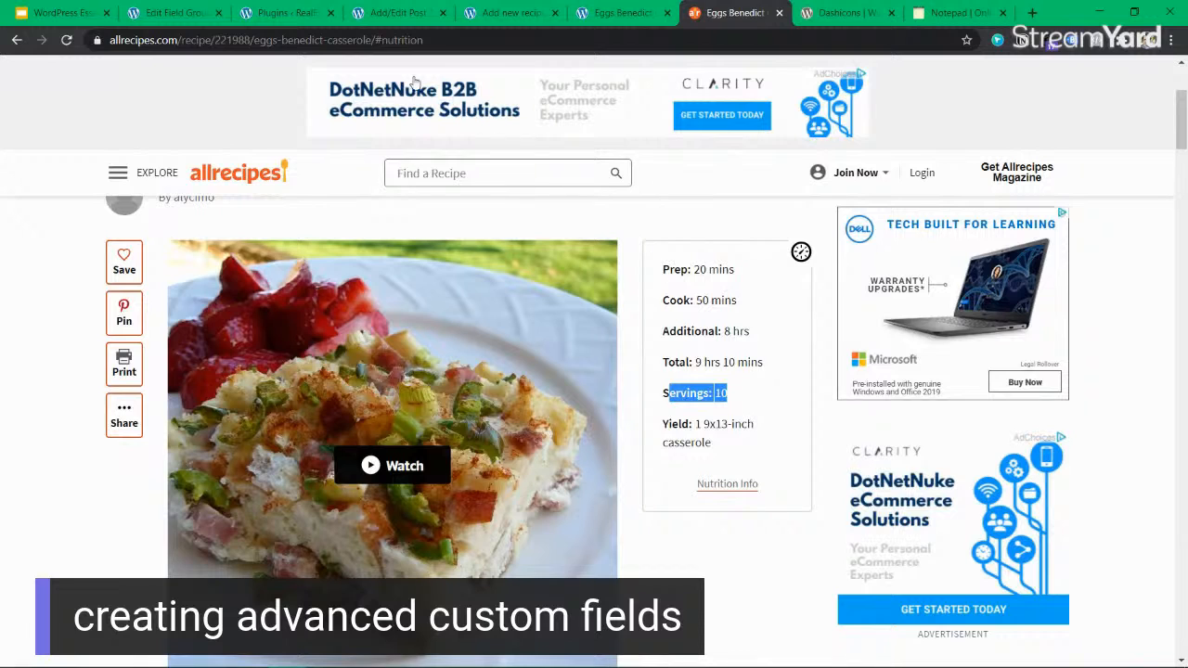
click(412, 19)
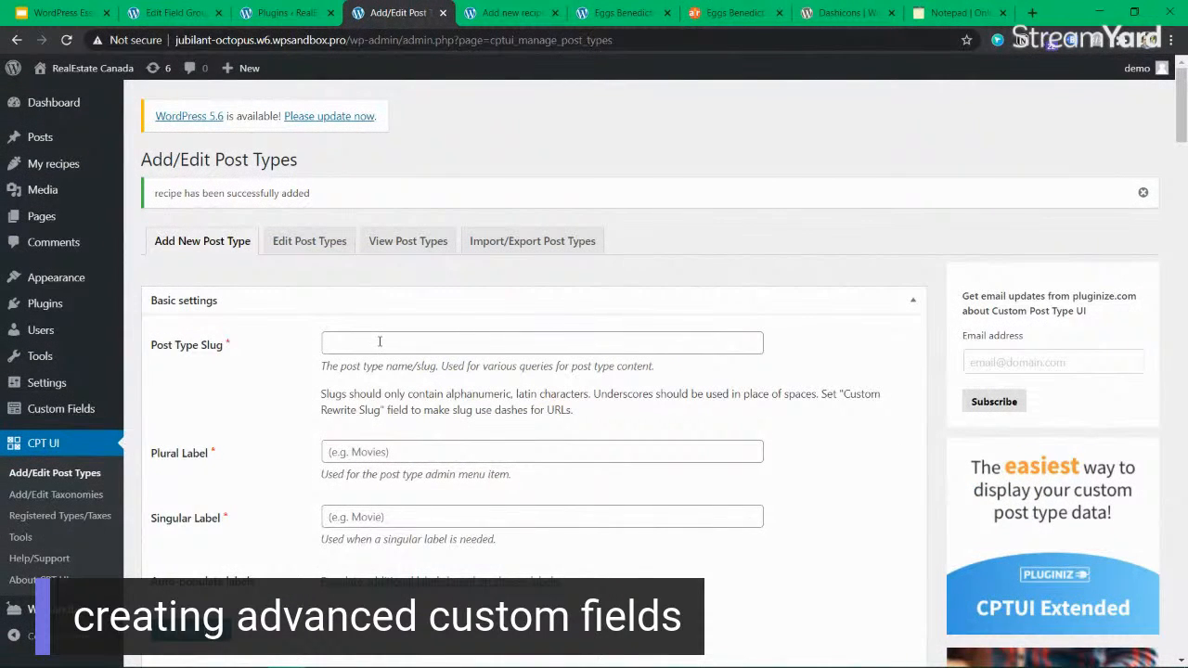
click(279, 13)
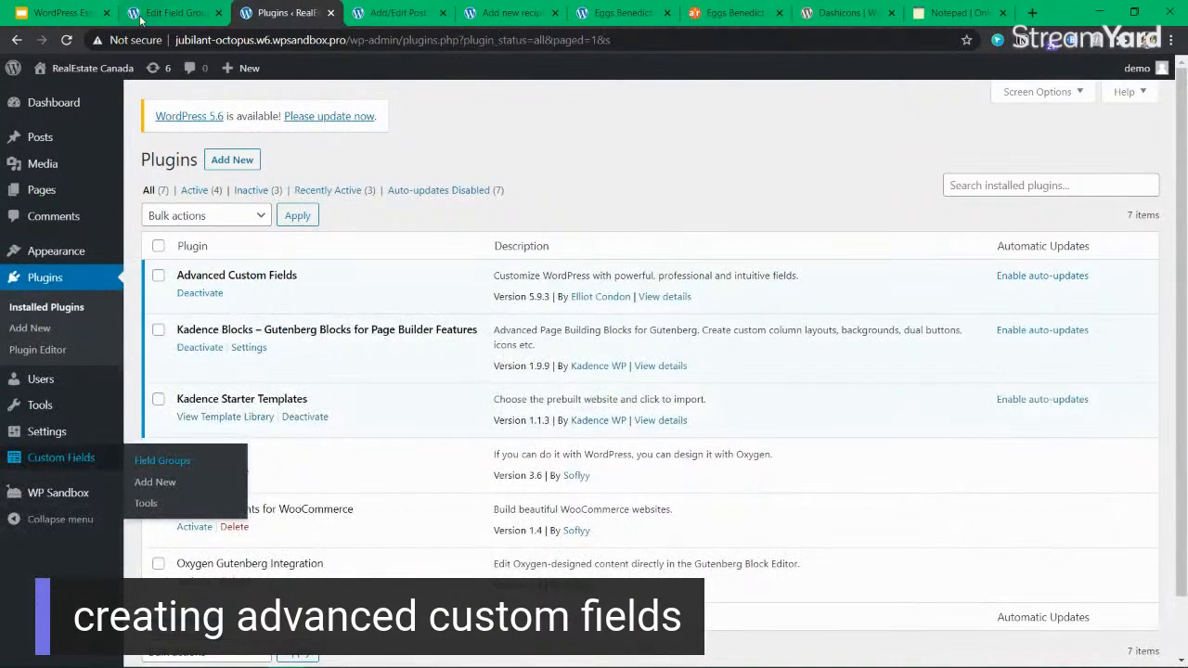
click(143, 17)
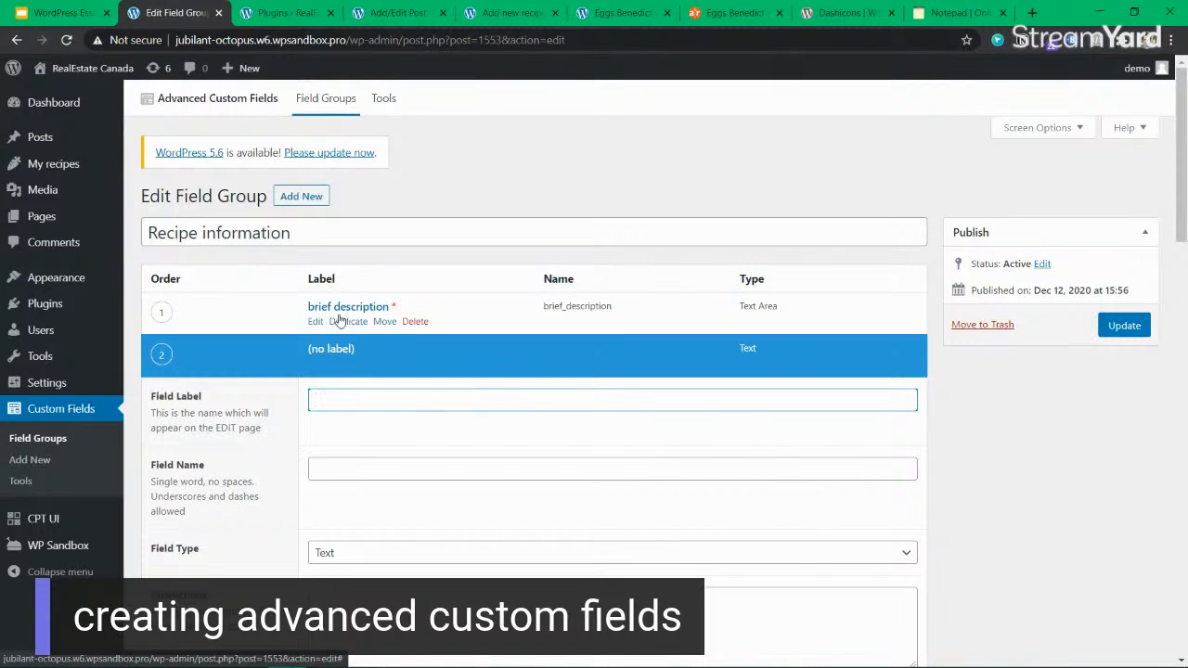
text(Serv)
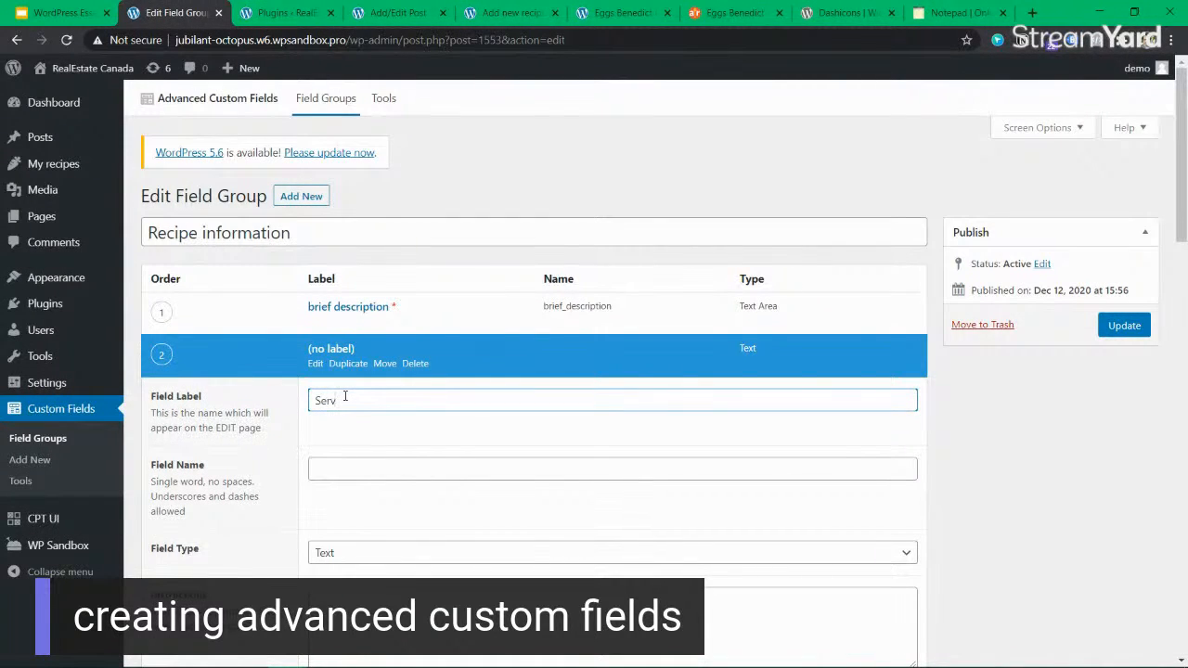
key(ctrl+a)
key(BackSpace)
click(417, 363)
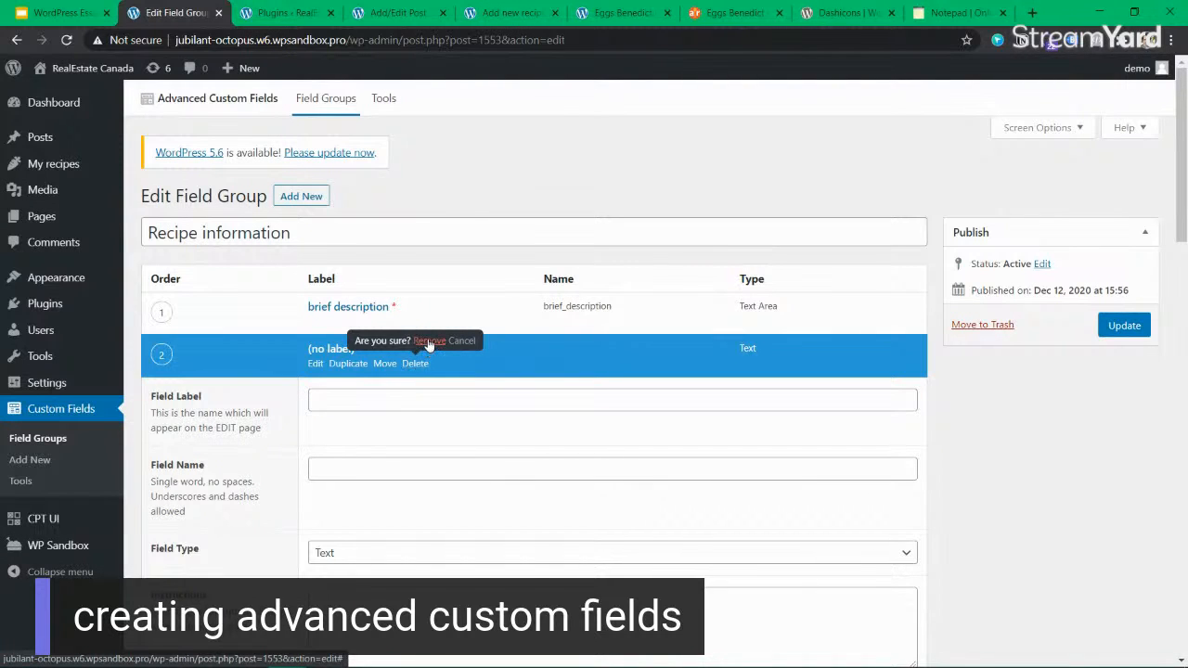
click(429, 343)
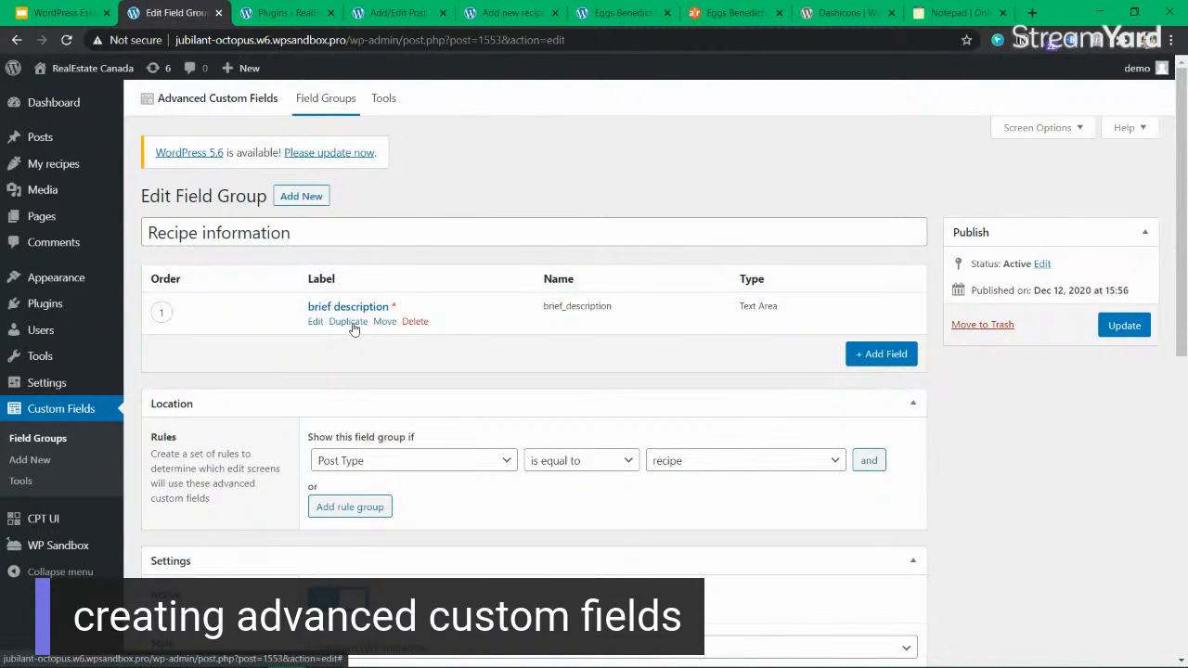
Duplicate the brief description field and set the copy's field type to Text.
click(353, 322)
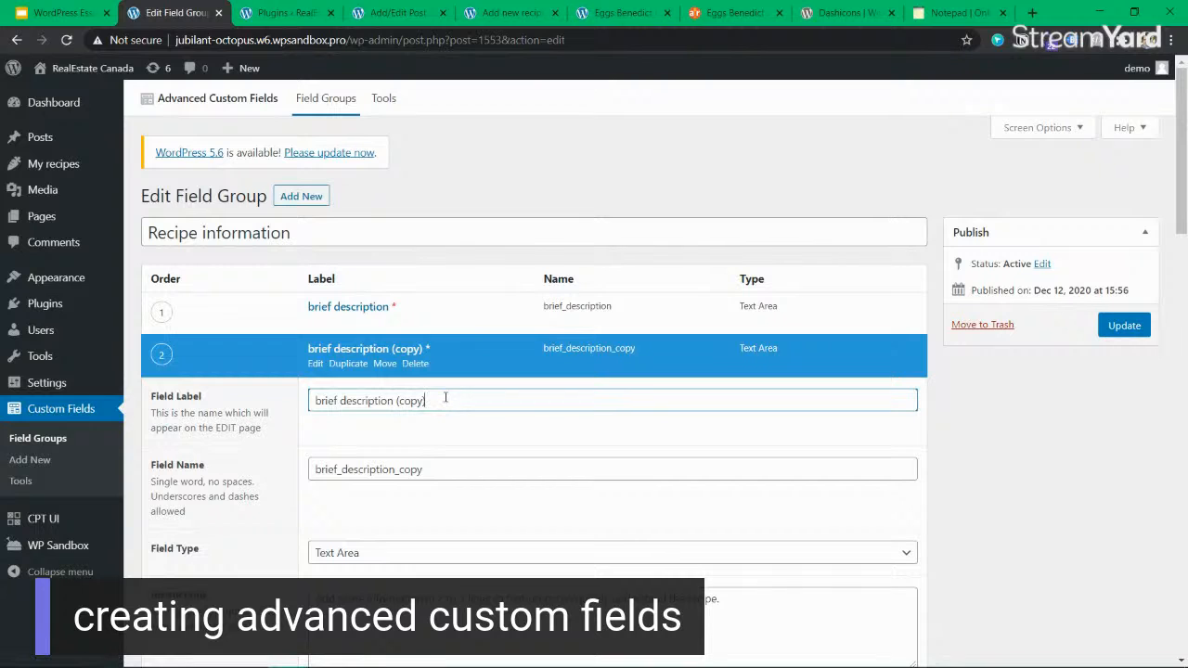
scroll(437, 393, down, 2)
click(381, 399)
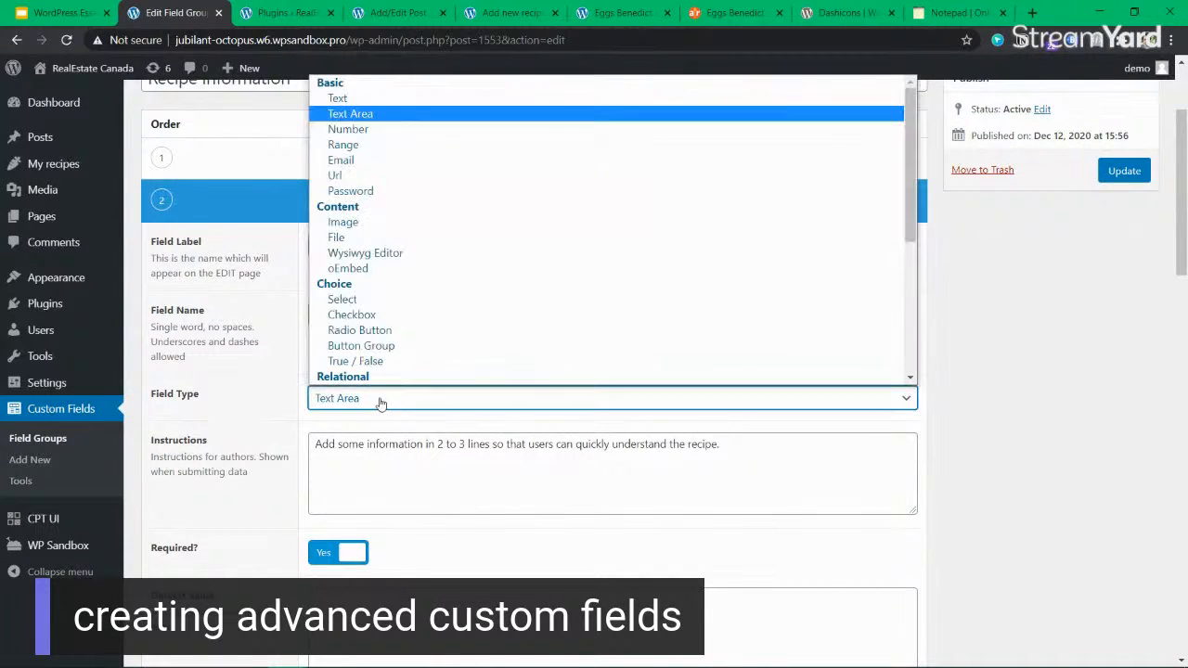
click(395, 98)
Replace the duplicated field's instructions with text beginning "Enter the number of people who".
click(388, 444)
triple_click(388, 444)
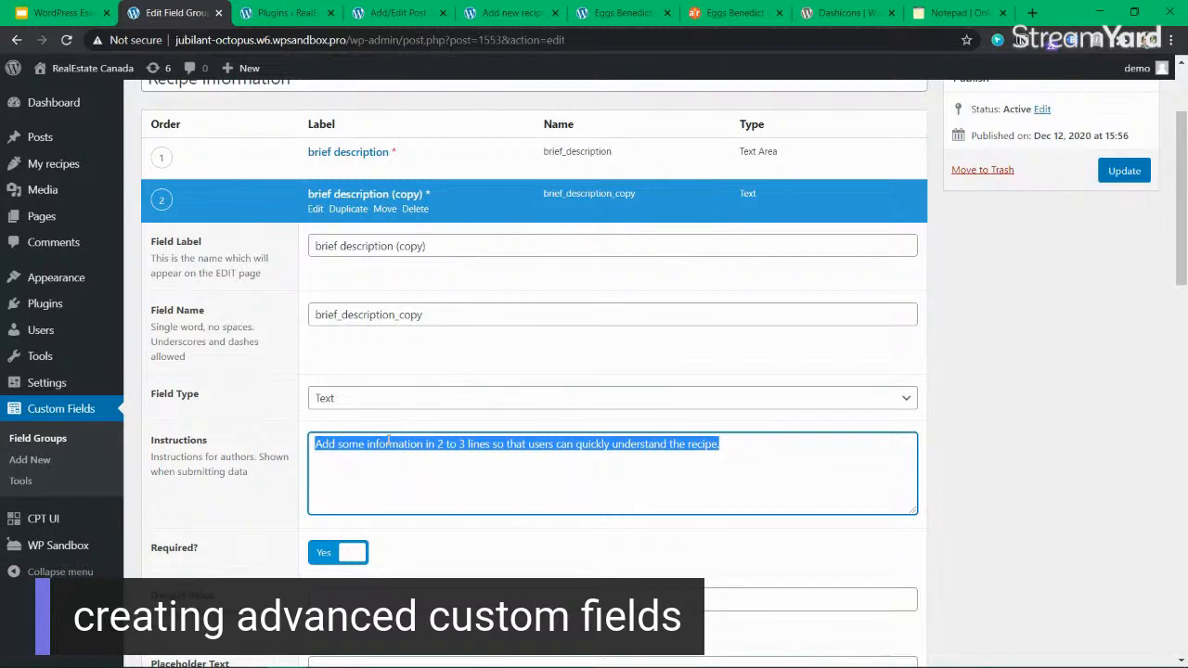
text(Ent)
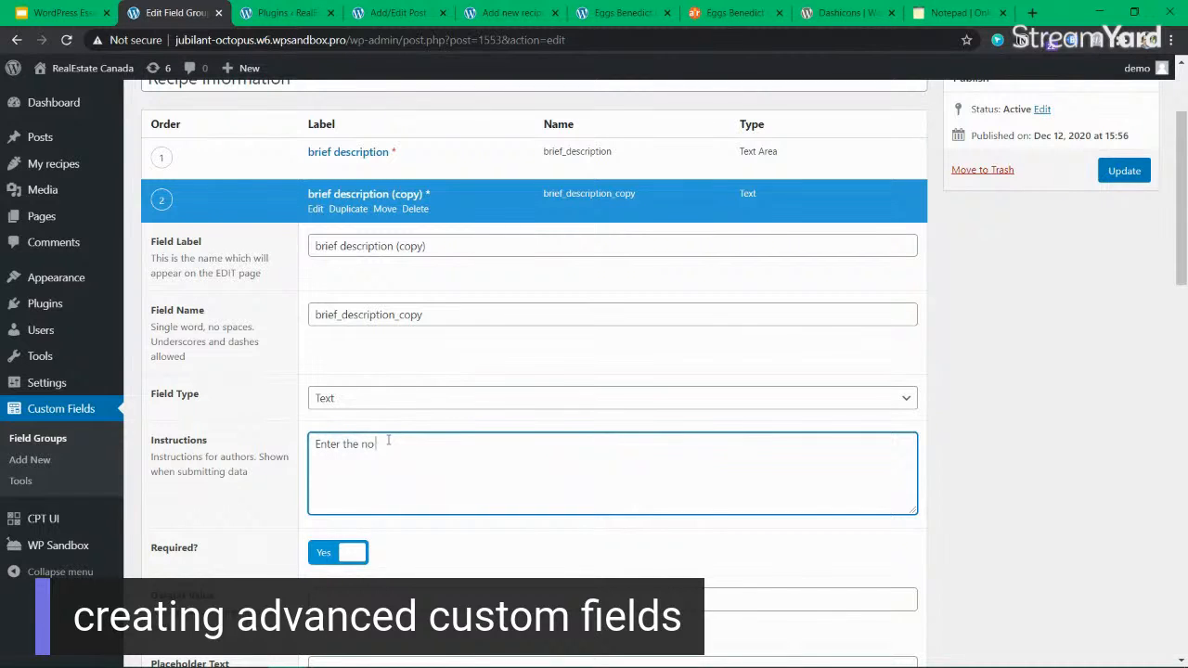
text(er the number of)
text( people who can serve this recipe)
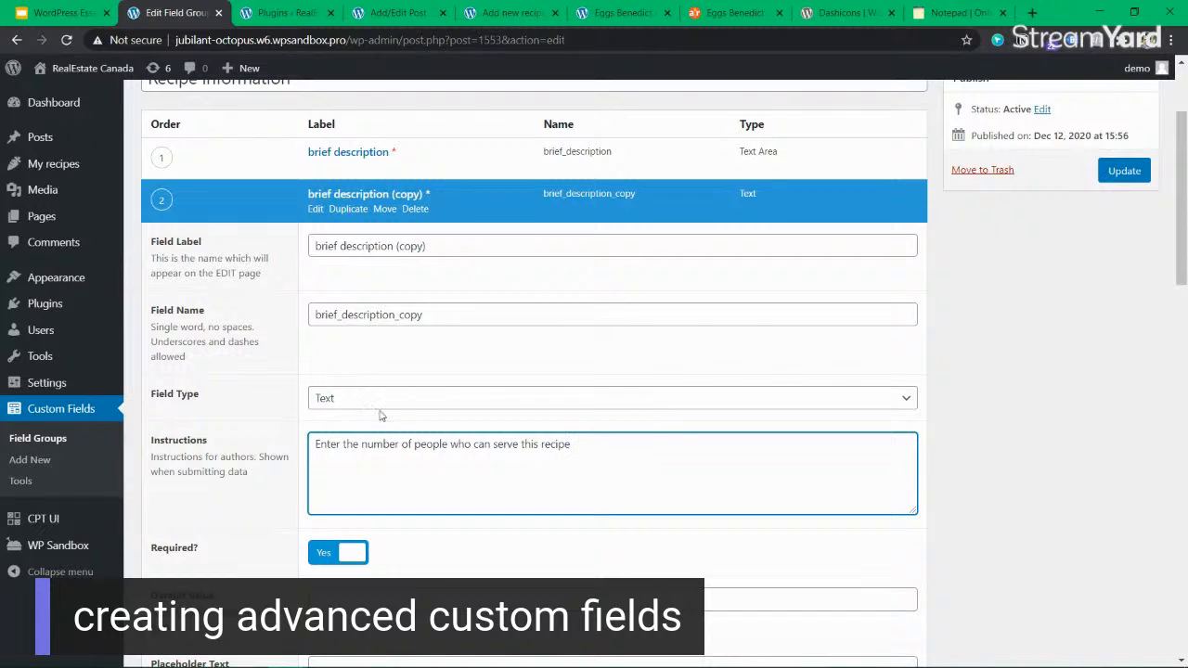
Set both the field label and the field name of the duplicated brief description field to servings.
triple_click(501, 236)
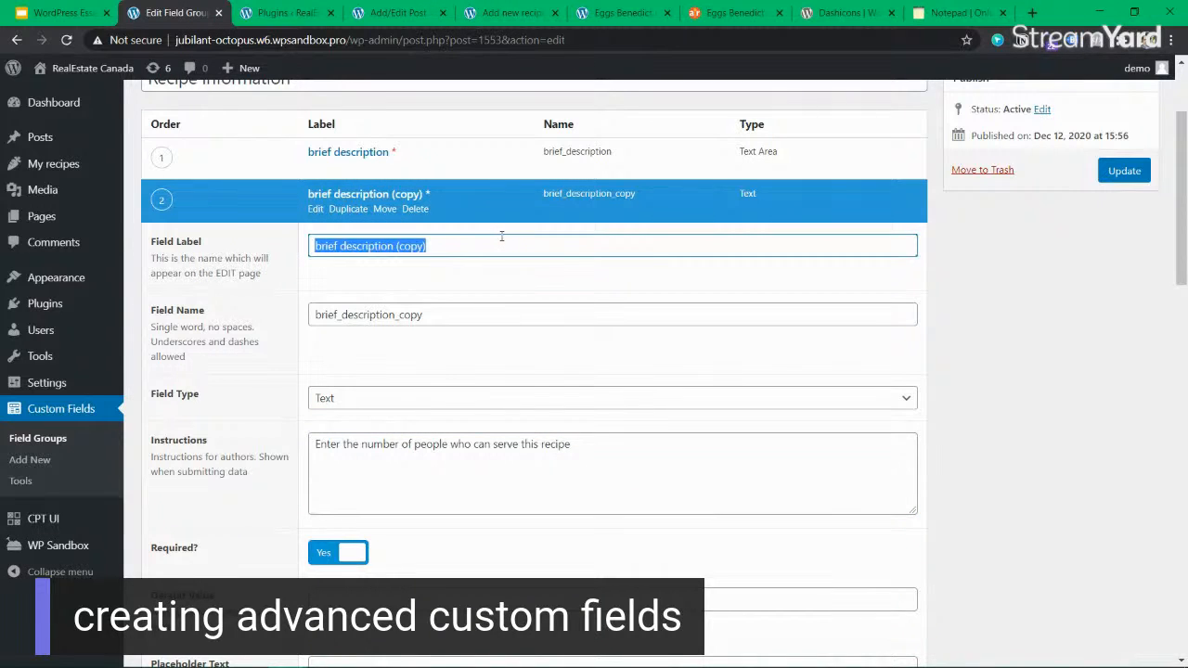
text(servings)
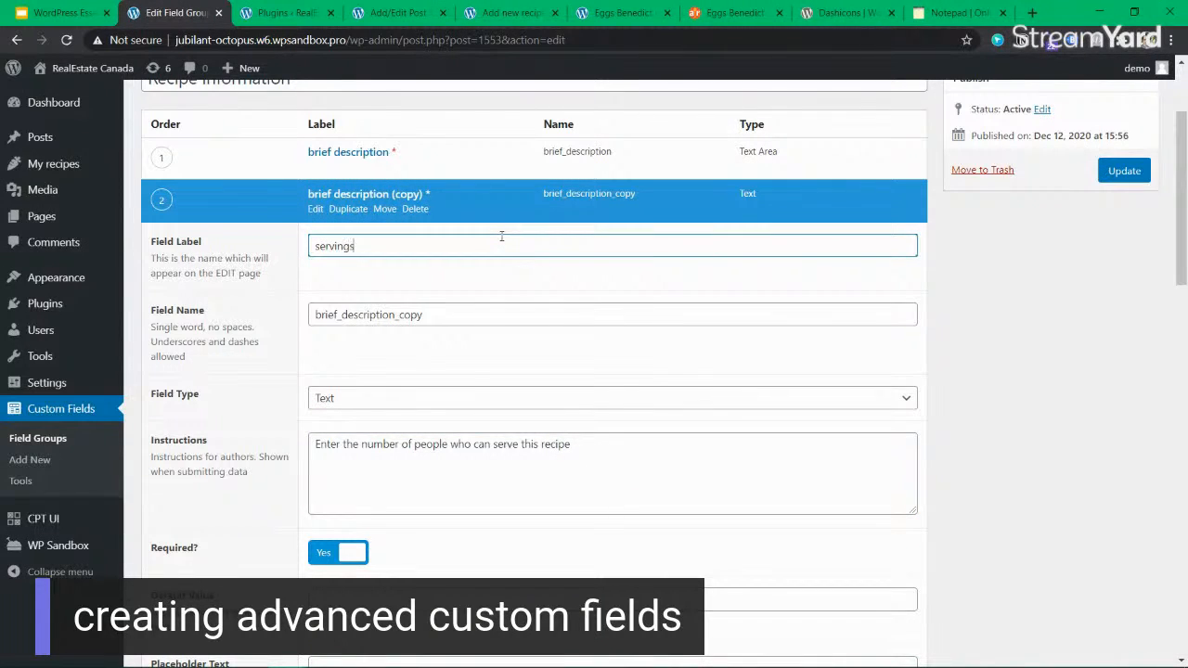
key(Tab)
text(ser)
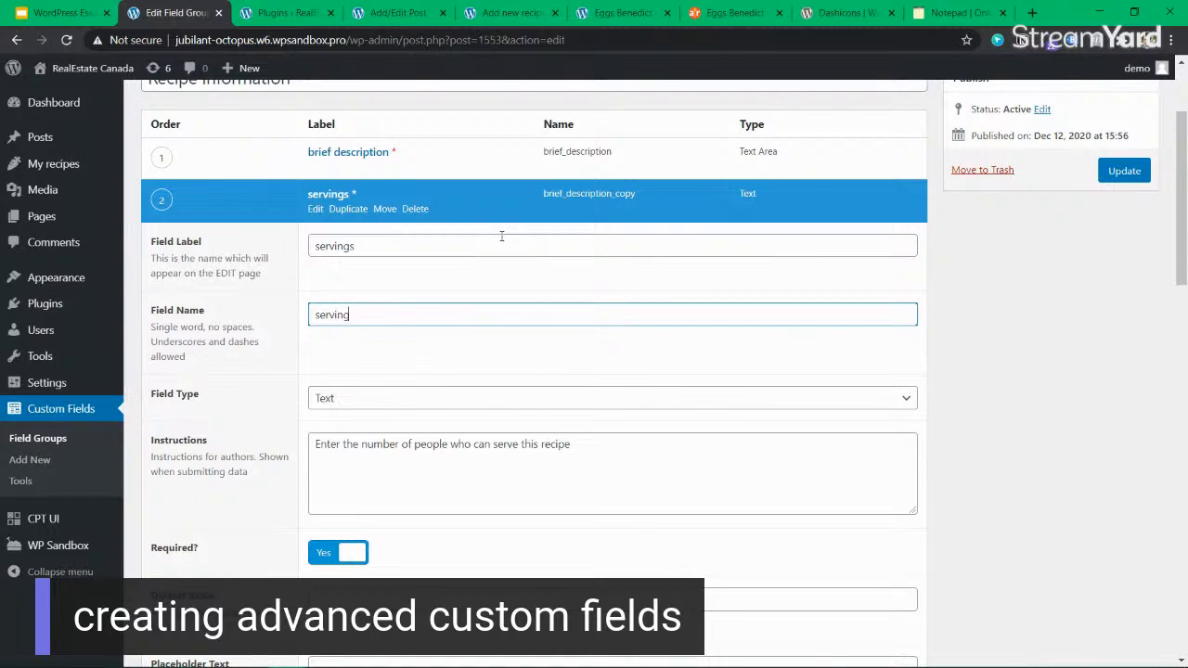
click(448, 347)
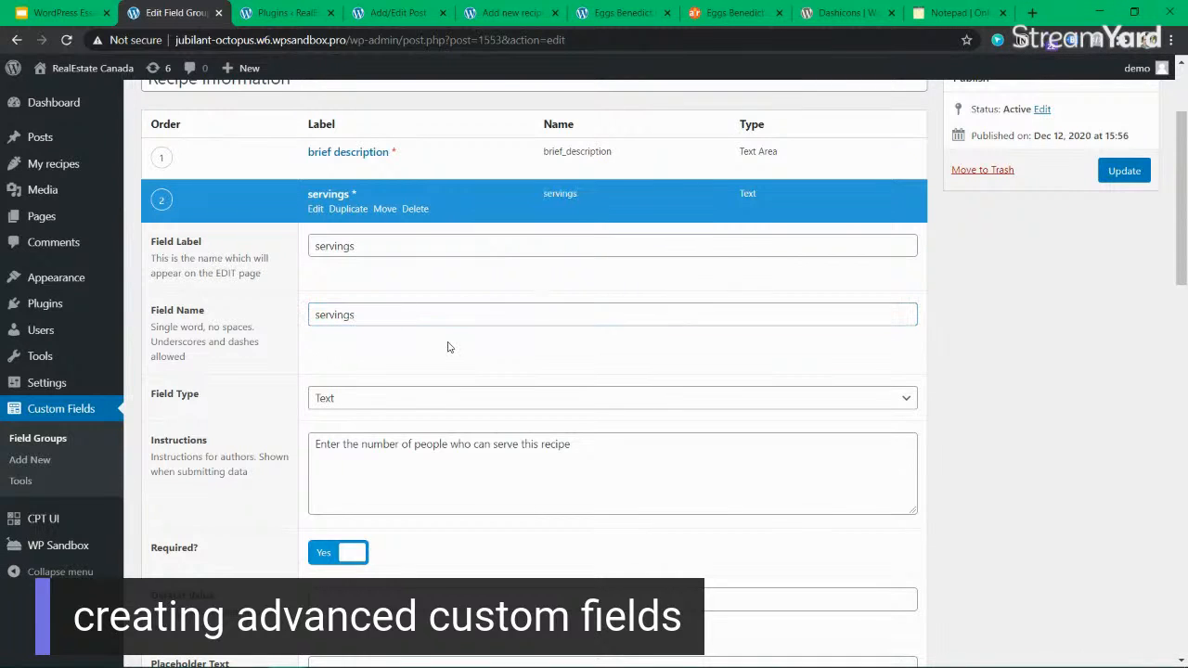
Review the servings field's remaining settings and the location rule, and update the Recipe information field group.
scroll(436, 352, down, 6)
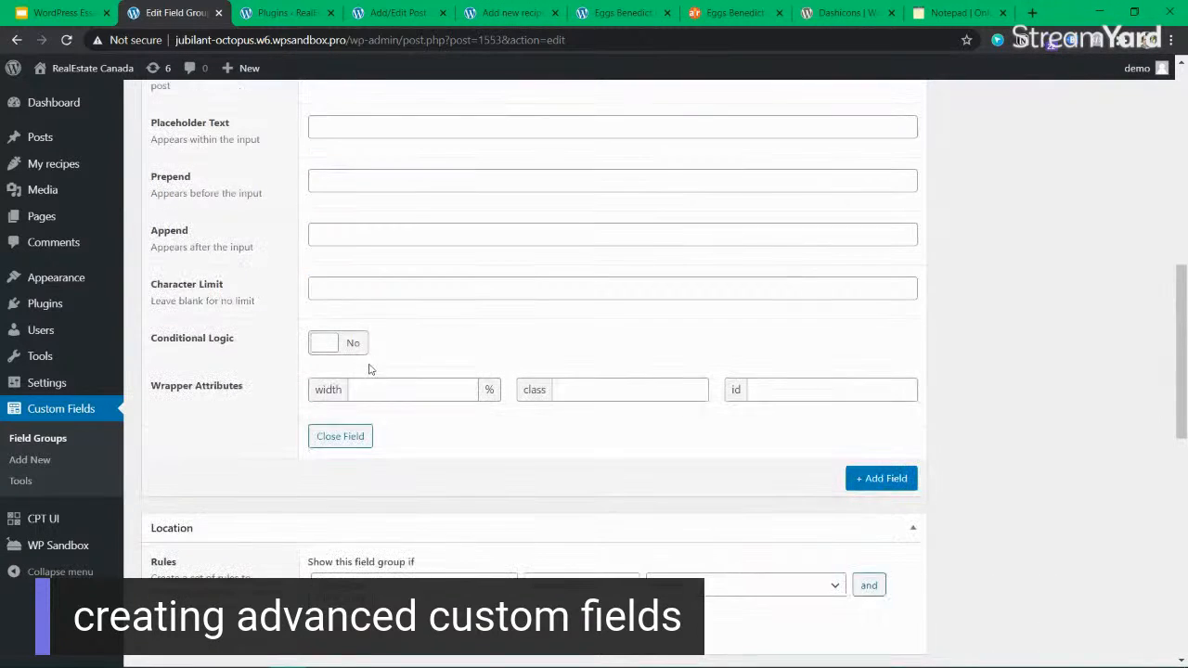
scroll(451, 353, up, 3)
scroll(445, 366, down, 2)
scroll(435, 380, up, 4)
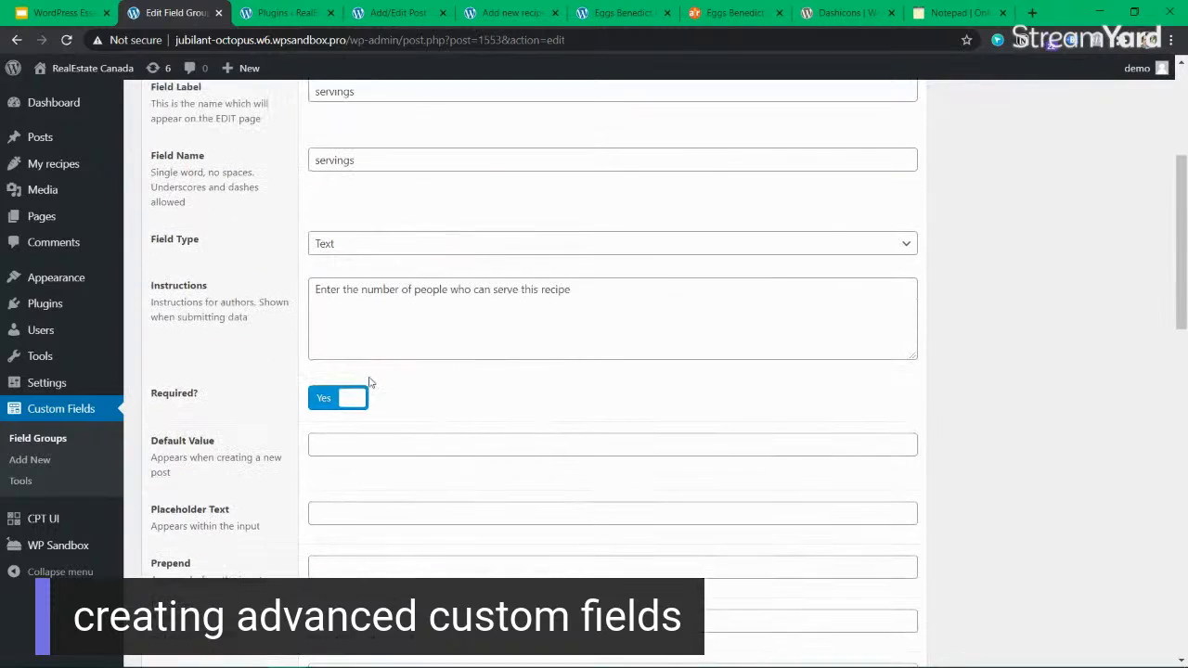
scroll(556, 371, up, 4)
scroll(758, 331, down, 4)
scroll(733, 339, up, 4)
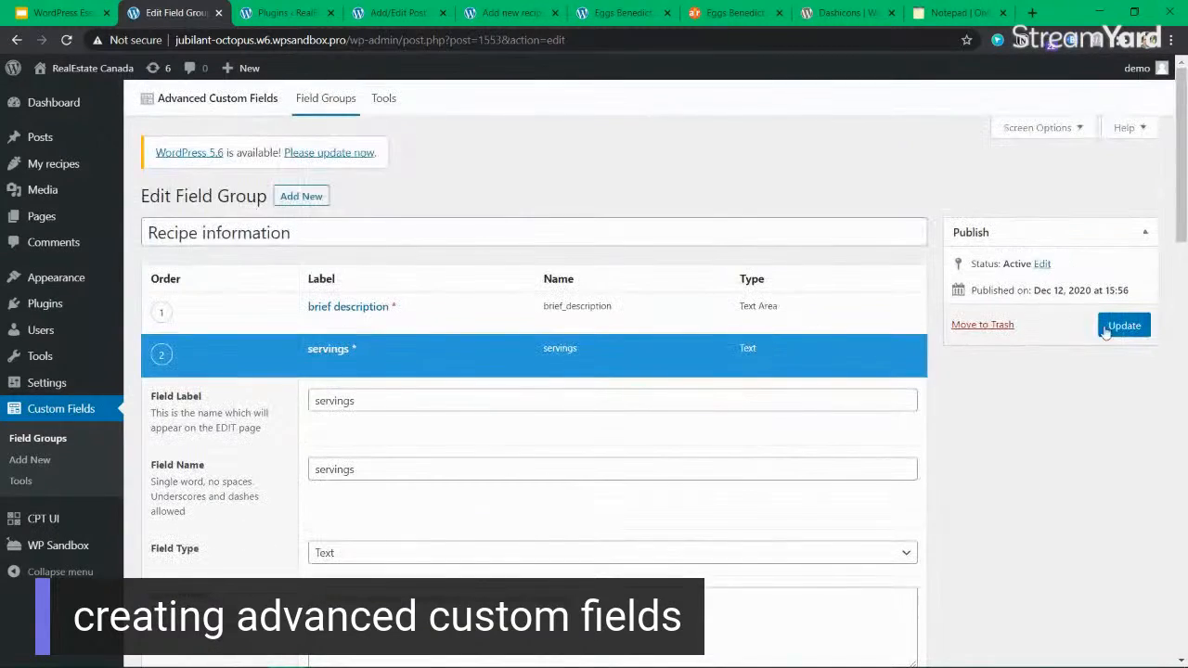
scroll(709, 343, down, 12)
scroll(652, 344, up, 15)
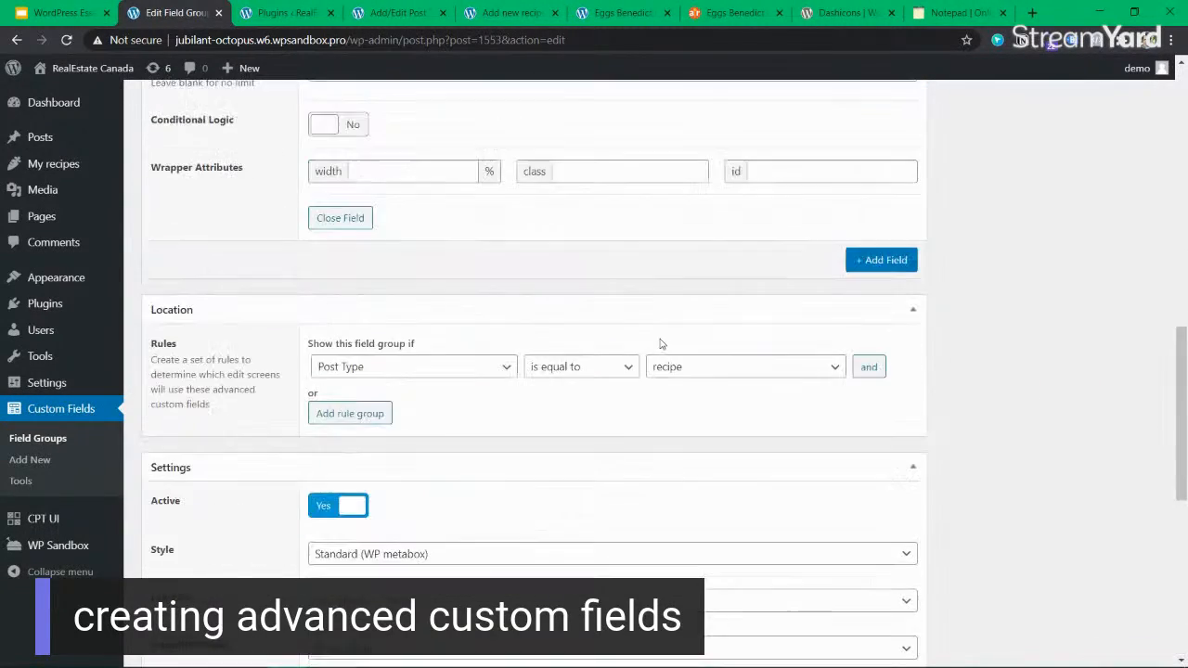
scroll(927, 306, up, 4)
click(1123, 261)
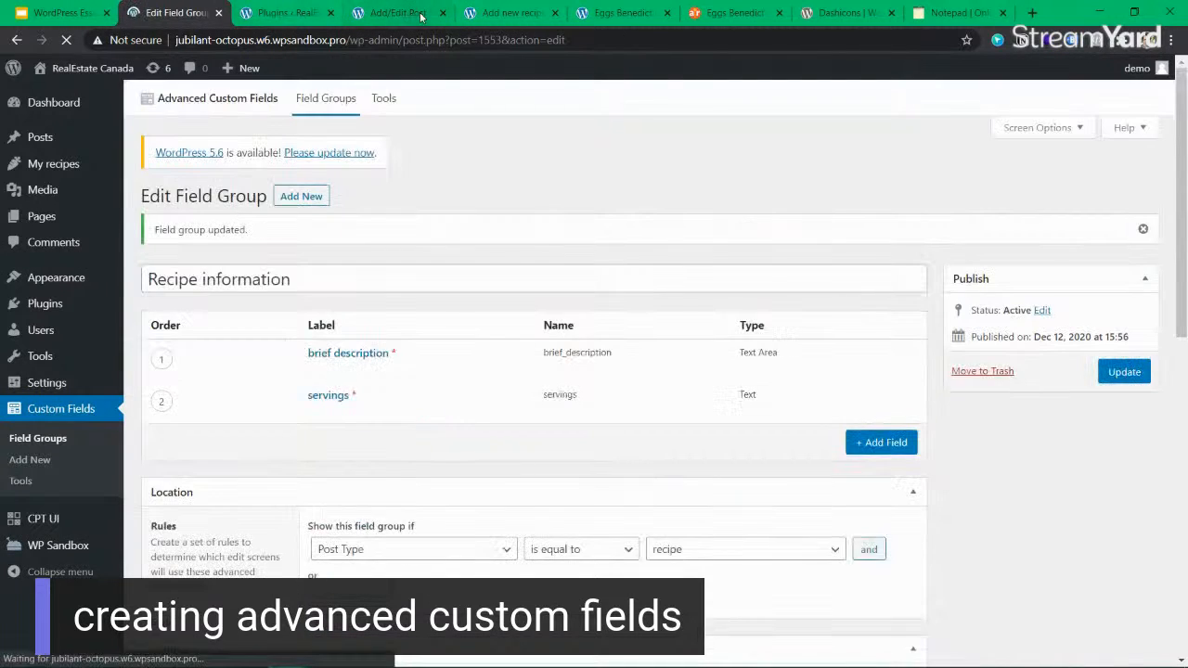
Reload the Eggs Benedict Casserole recipe in the editor, enter 123 in its servings field and update the recipe.
click(421, 14)
click(510, 13)
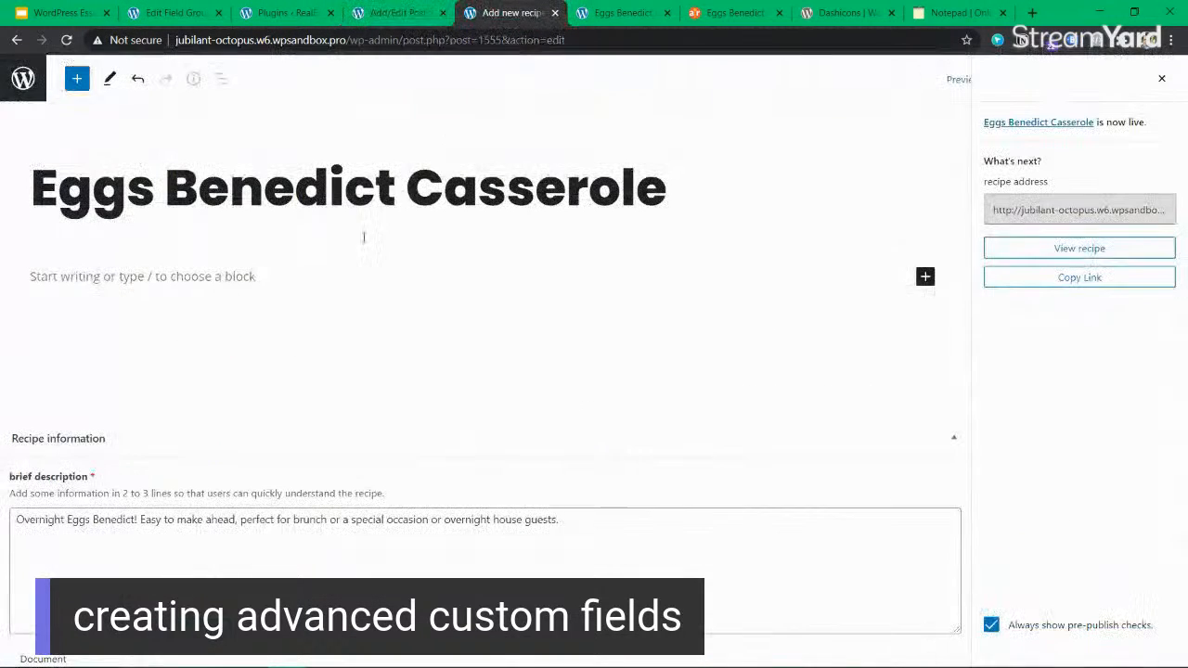
click(68, 40)
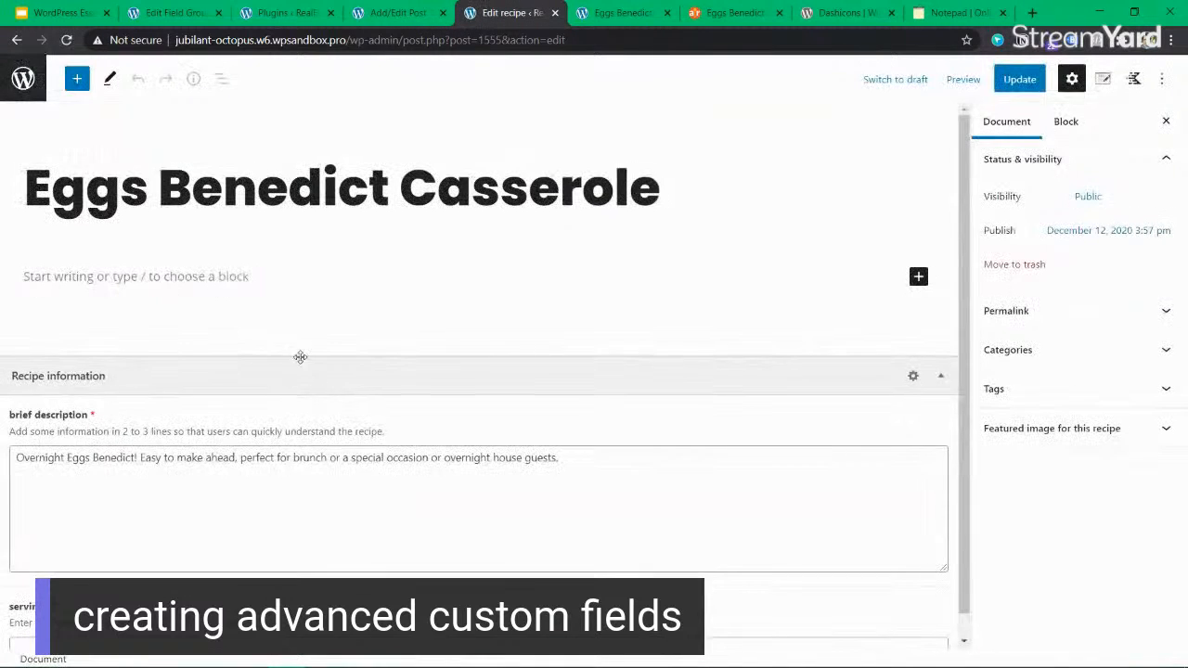
drag(294, 605, 52, 601)
click(33, 627)
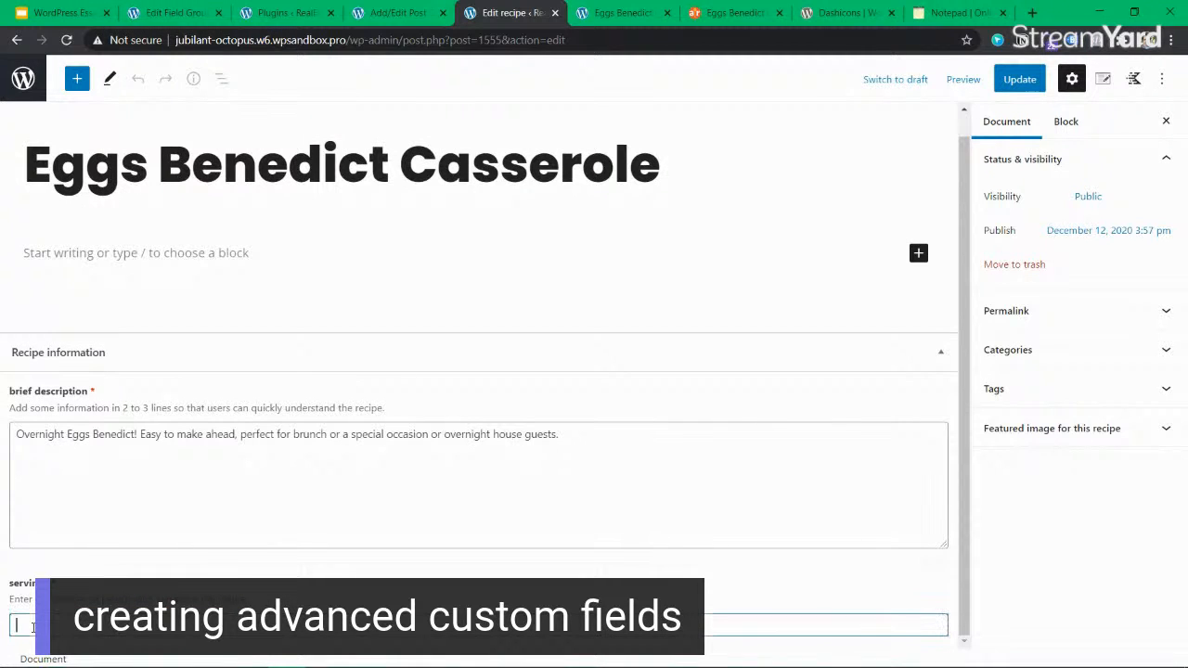
text(123)
click(1017, 86)
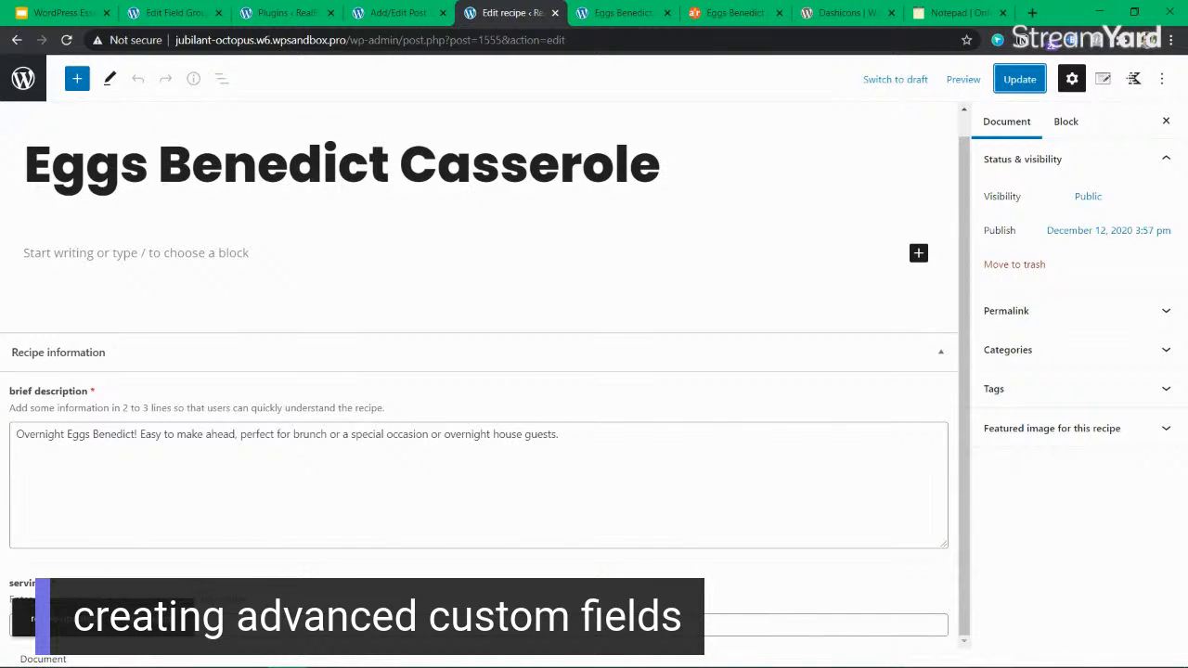
Examine the published Eggs Benedict Casserole page to see which recipe information the front end displays.
click(614, 13)
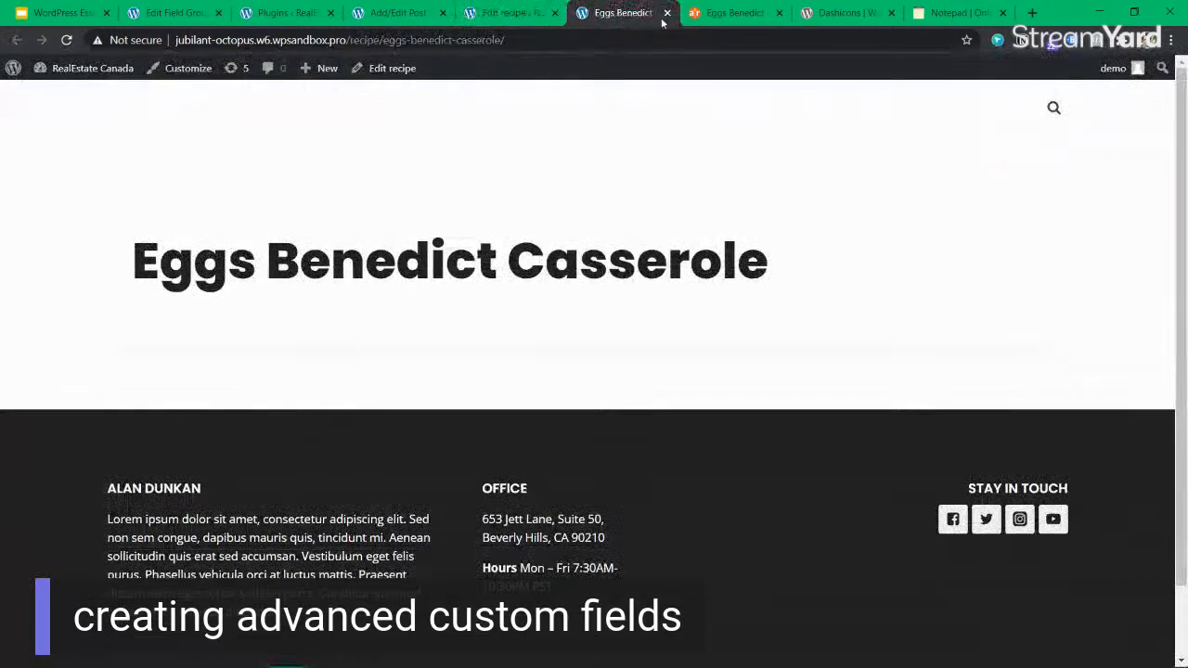
drag(125, 265, 859, 253)
click(859, 254)
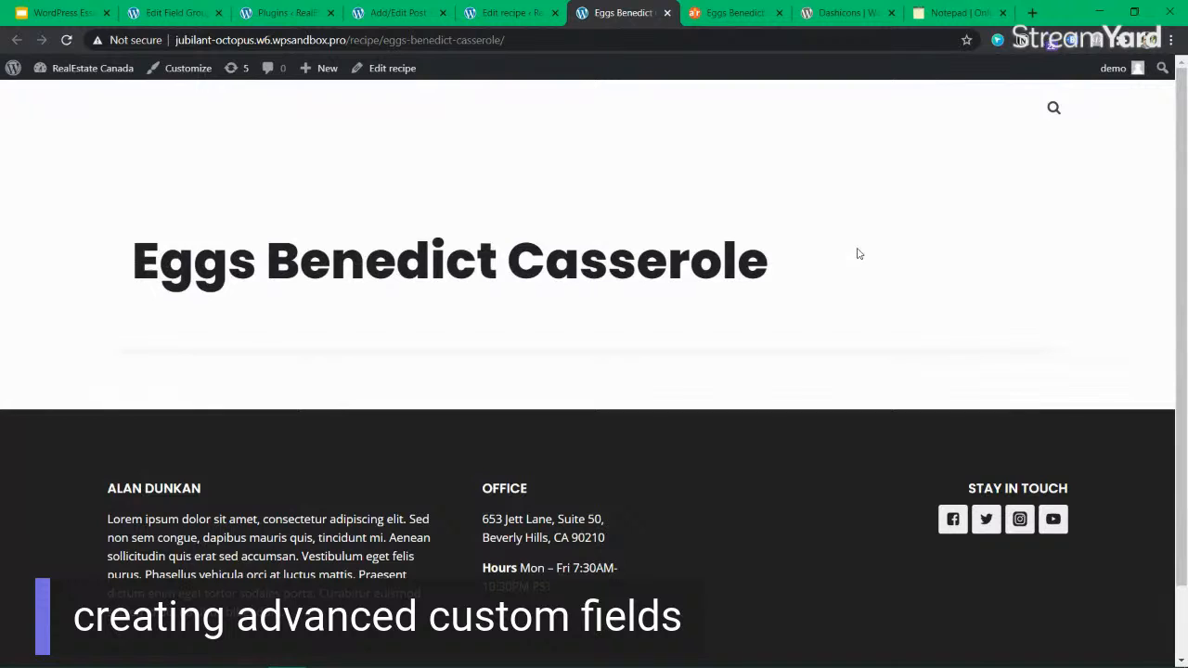
drag(691, 249, 161, 249)
click(160, 249)
Search the web for "kadence wp documentation" in a new browser tab and open the Kadence Help Center.
click(1036, 13)
text(kadne)
text(ce)
key(BackSpace)
key(BackSpace)
key(BackSpace)
key(BackSpace)
text(ence )
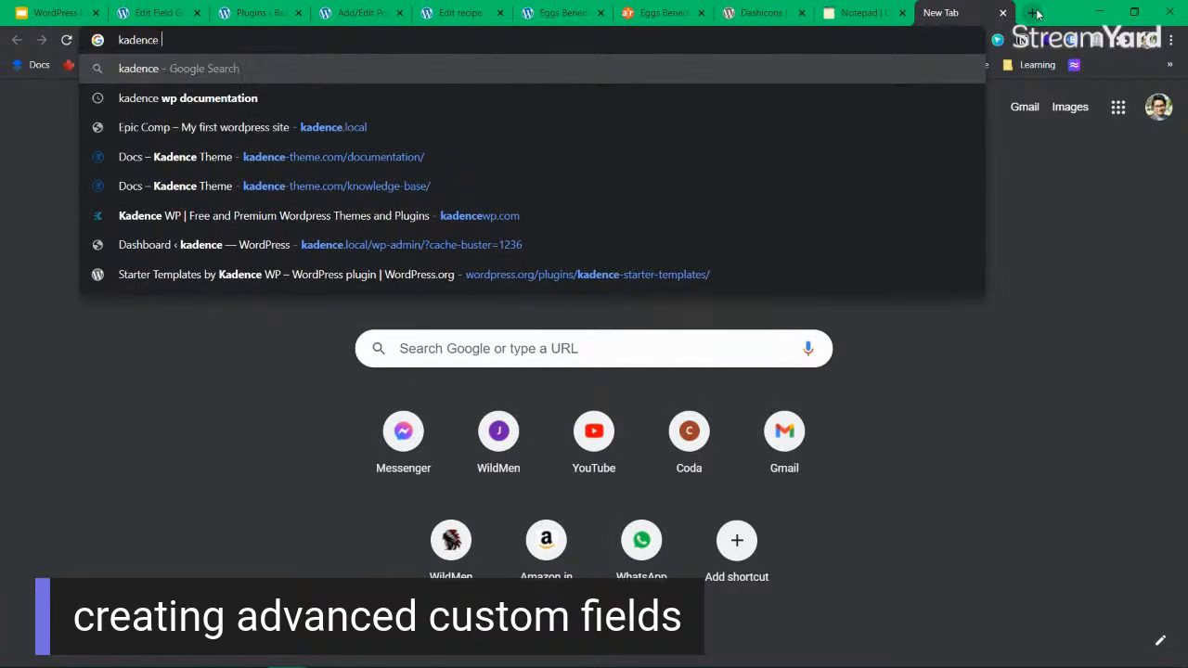
text(wp)
key(Return)
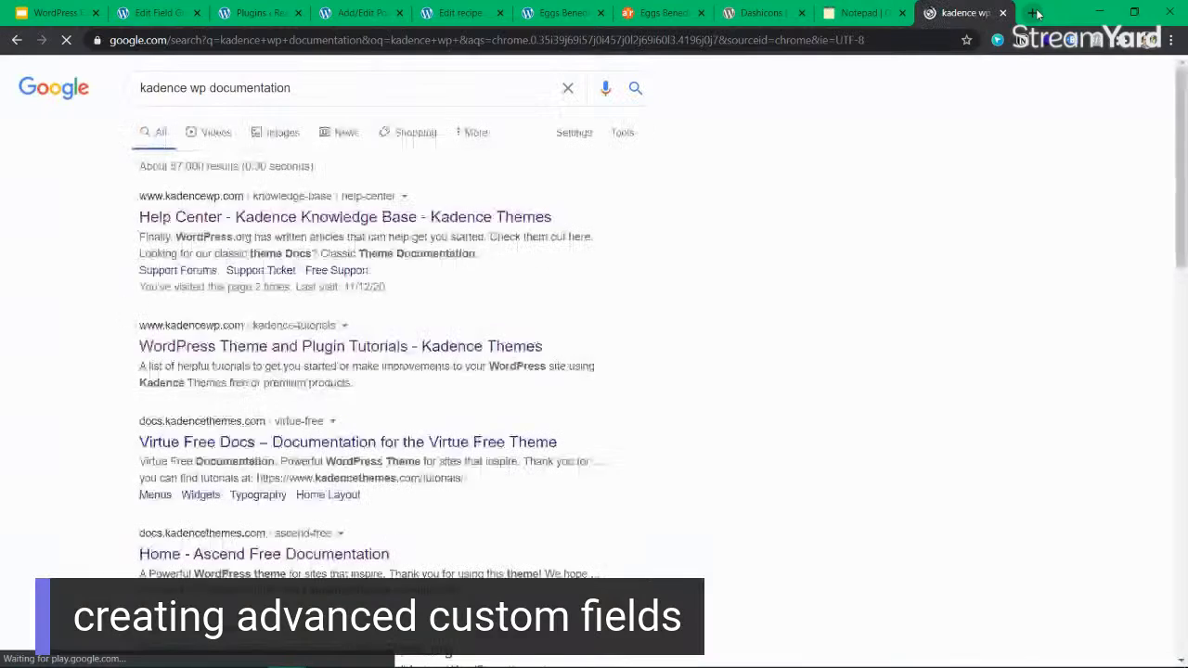
click(458, 220)
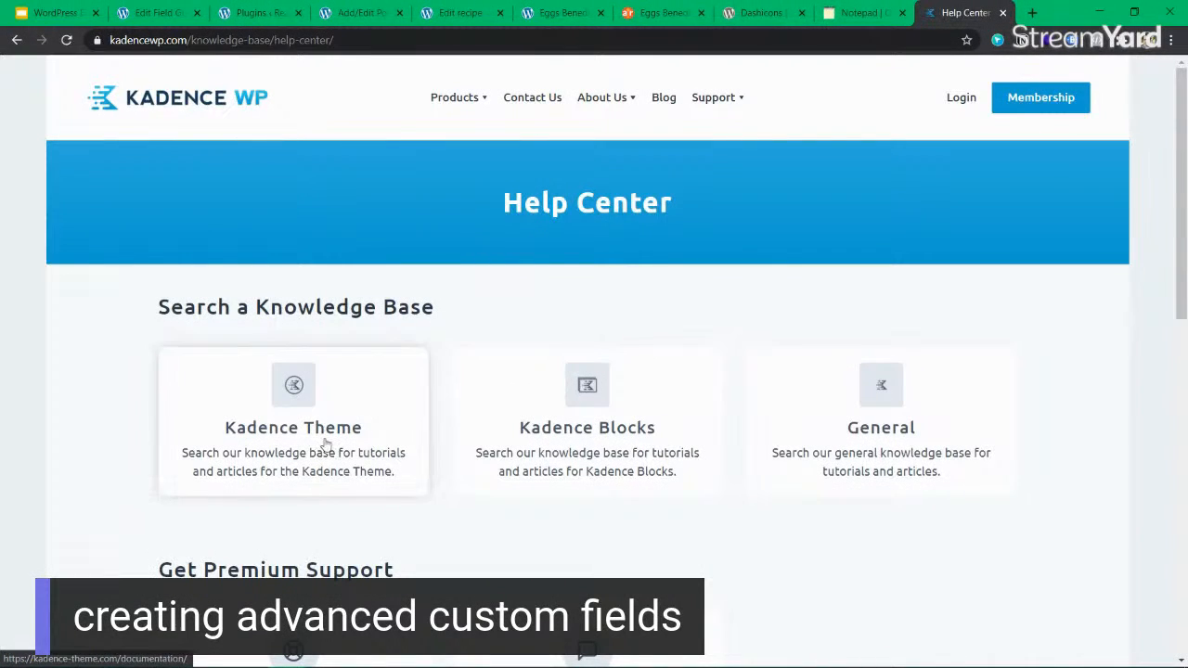
Open the Kadence Blocks documentation and search it for "custom post types" and "cpt".
click(581, 428)
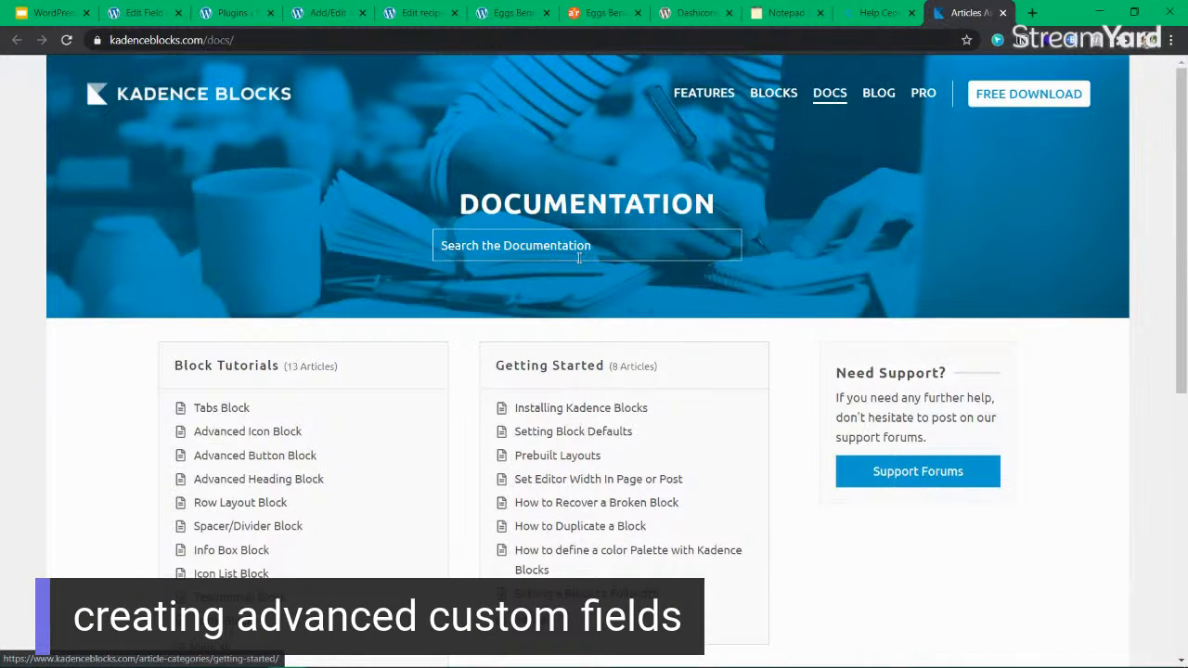
text(cu)
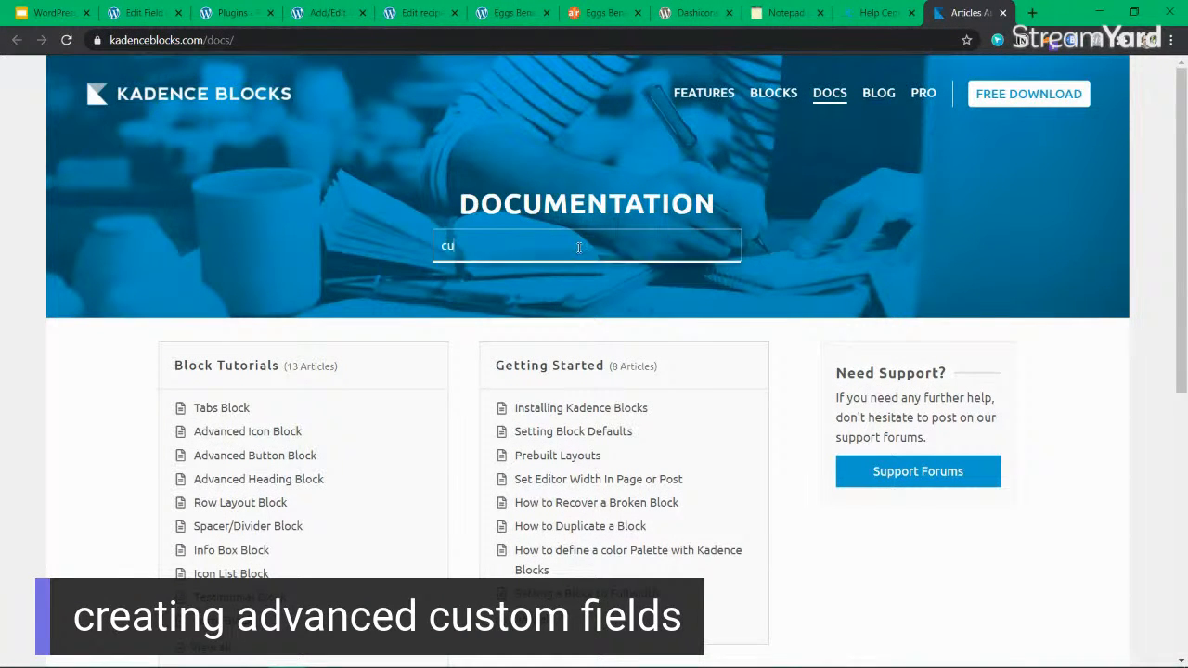
text(stom post )
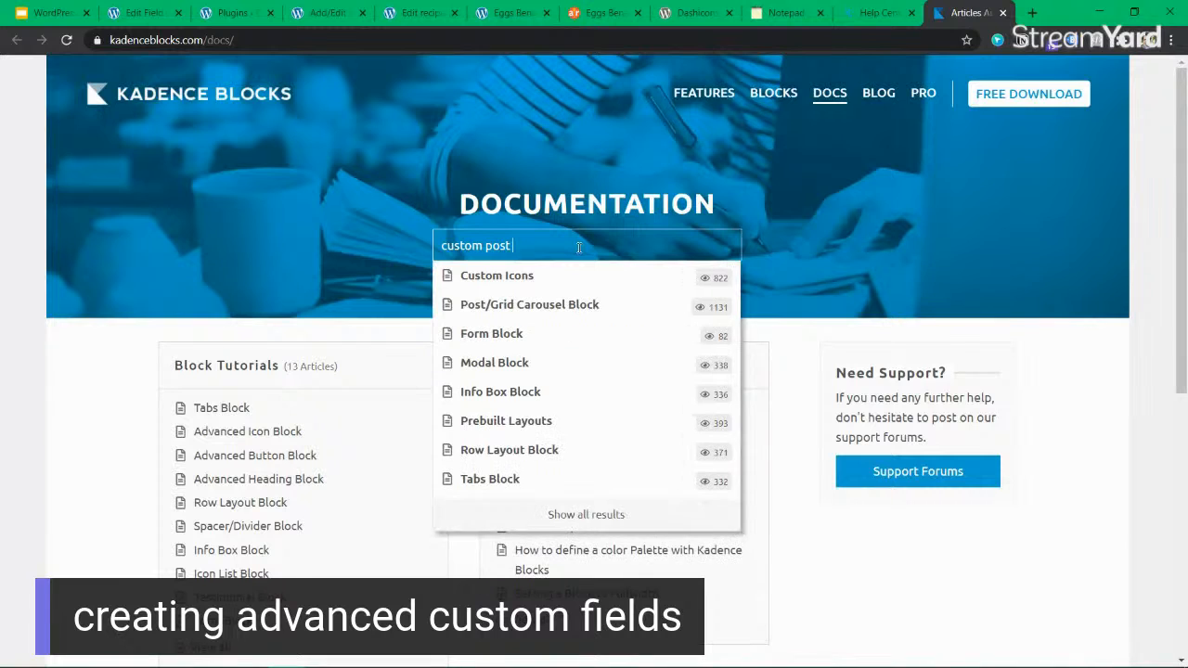
text(tupe)
key(BackSpace)
key(BackSpace)
key(BackSpace)
text(yp)
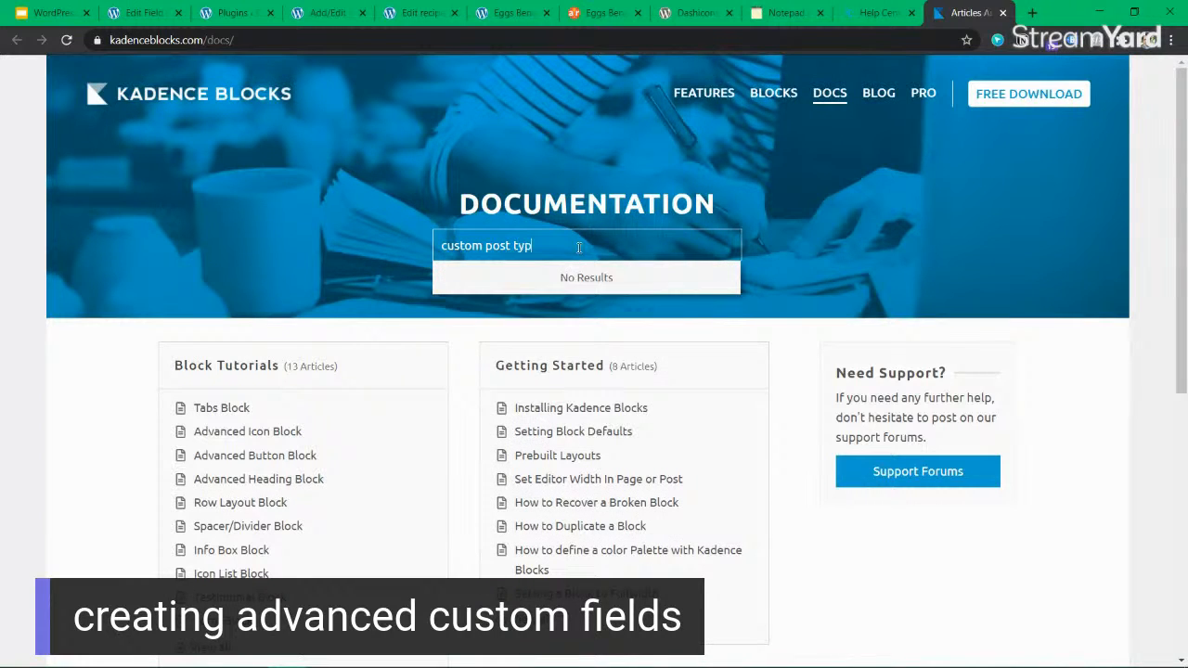
text(es)
key(ctrl+a)
text(cp)
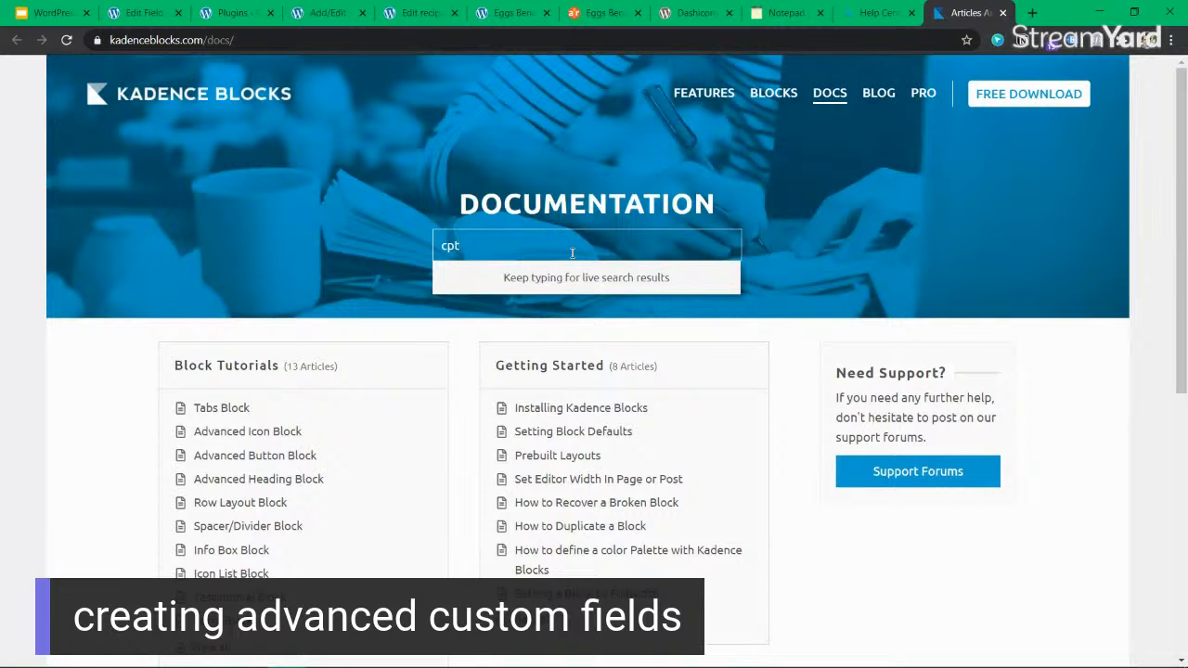
triple_click(542, 276)
click(584, 243)
text(a)
Search Facebook for "kadencewp" in a new browser tab and open the Web Creator Community (by Kadence WP) group.
click(1032, 13)
text(fac)
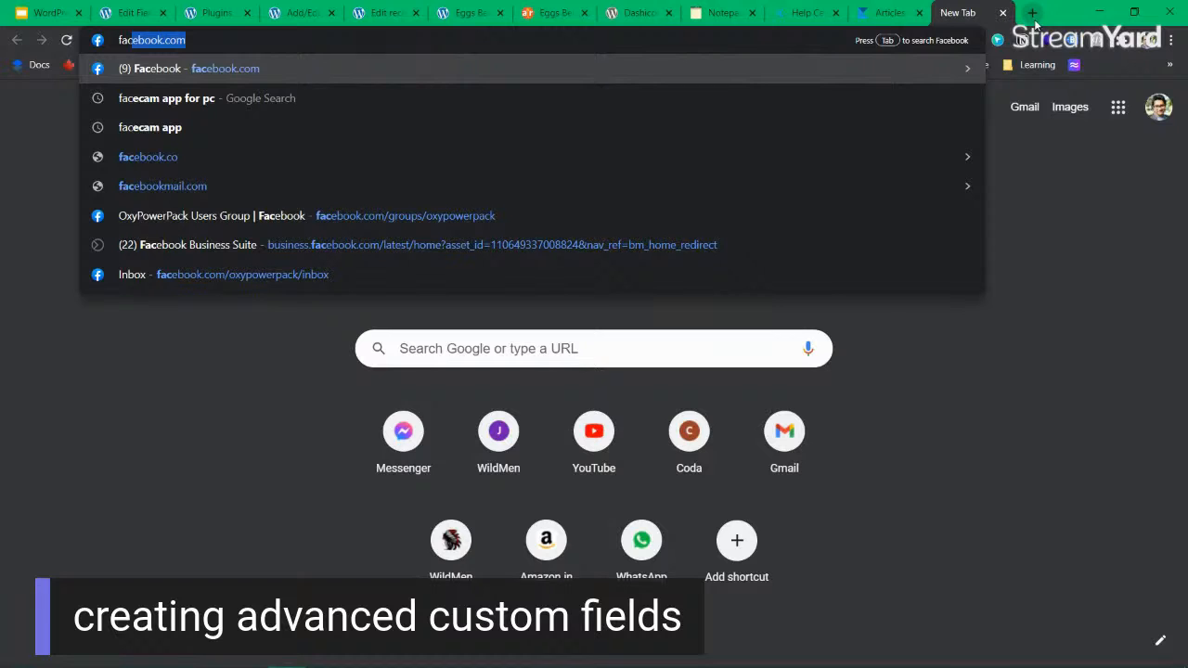
key(Tab)
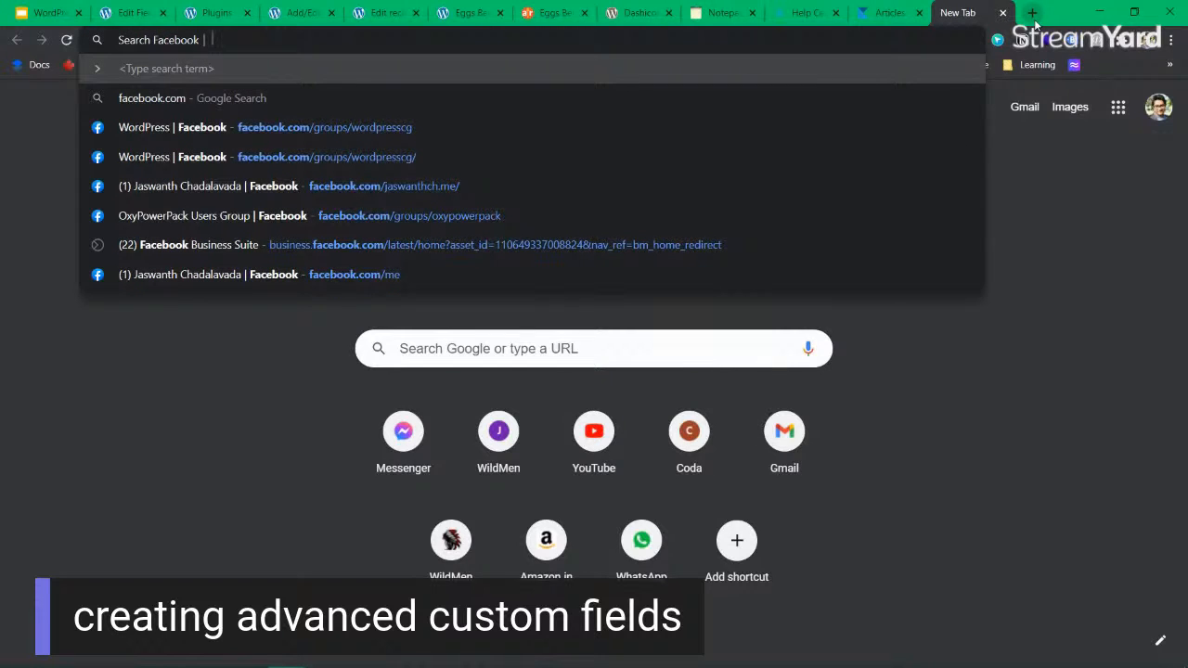
text(kadencewp)
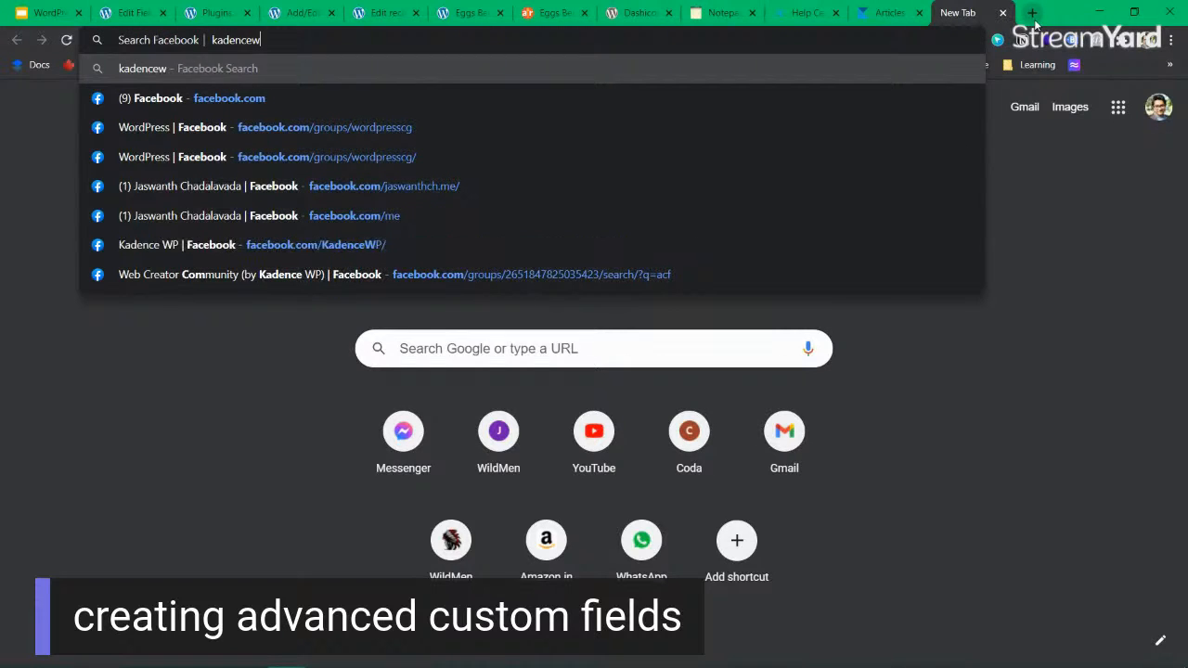
key(Return)
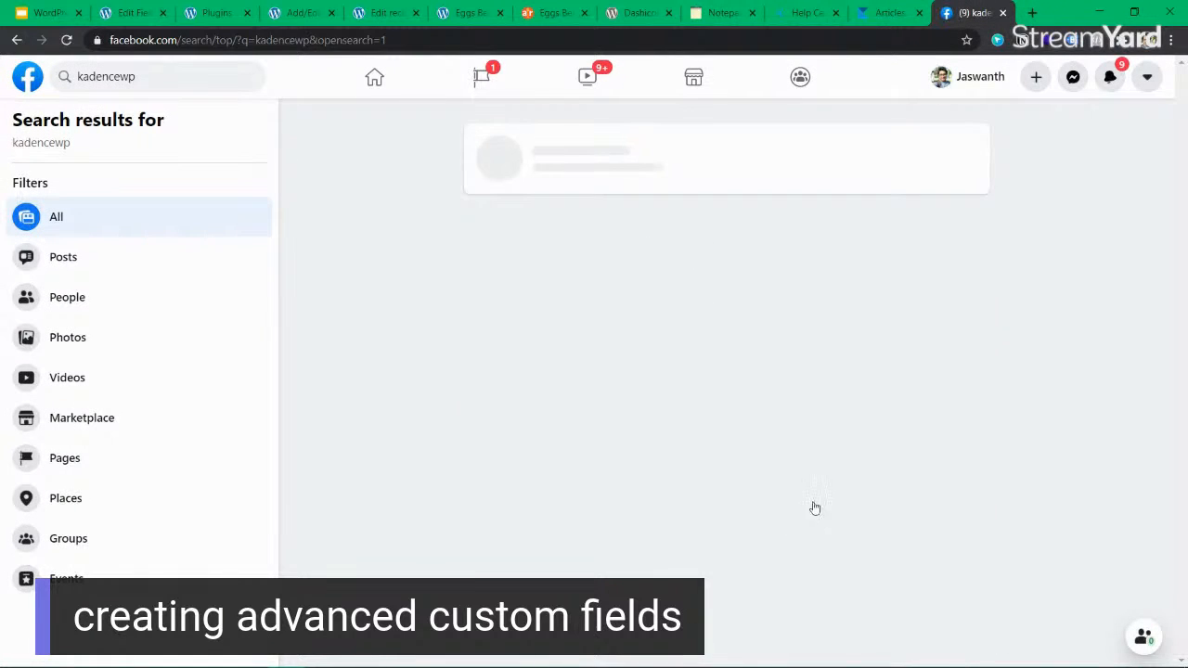
click(559, 154)
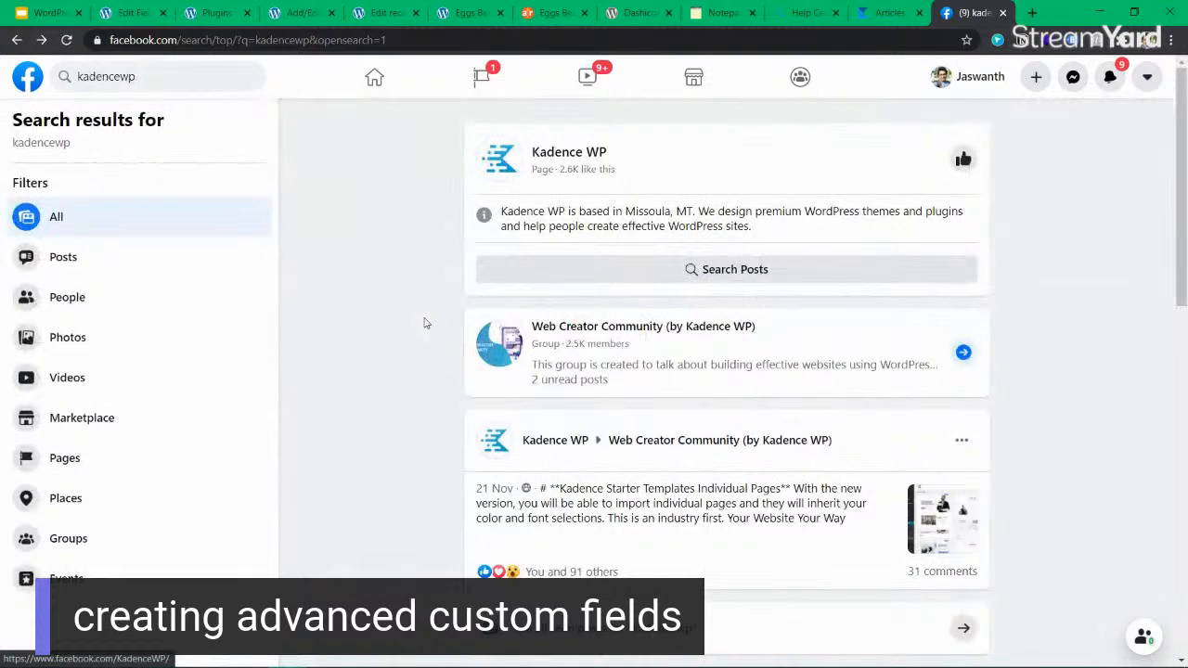
mouse_move(700, 334)
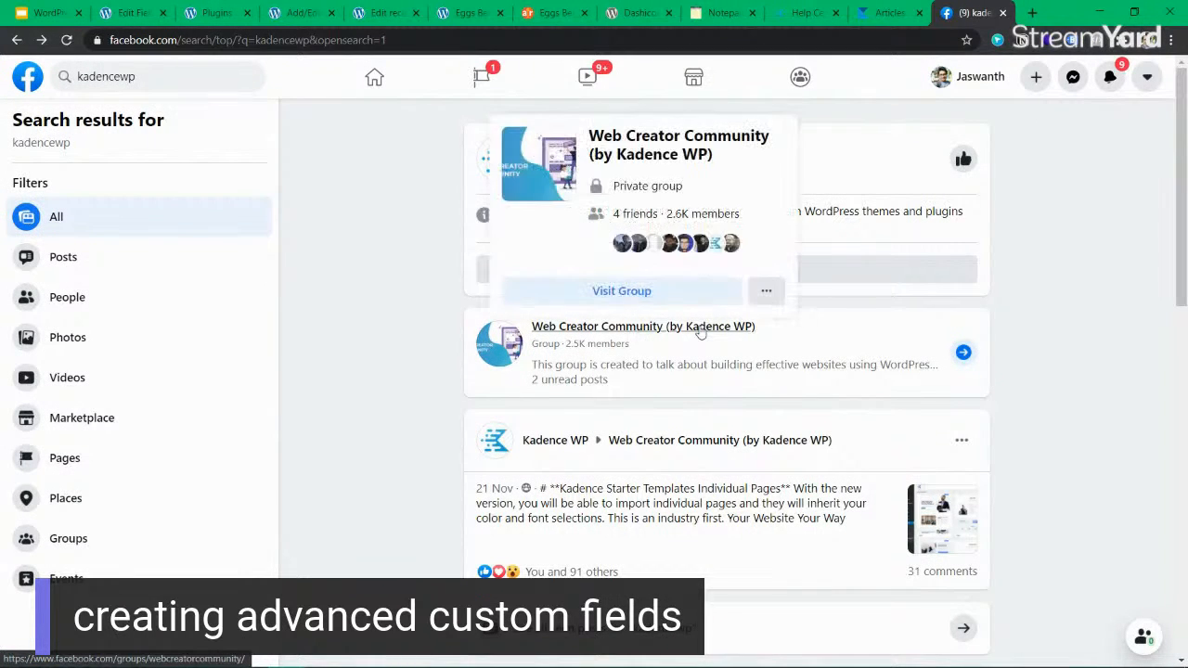
click(701, 330)
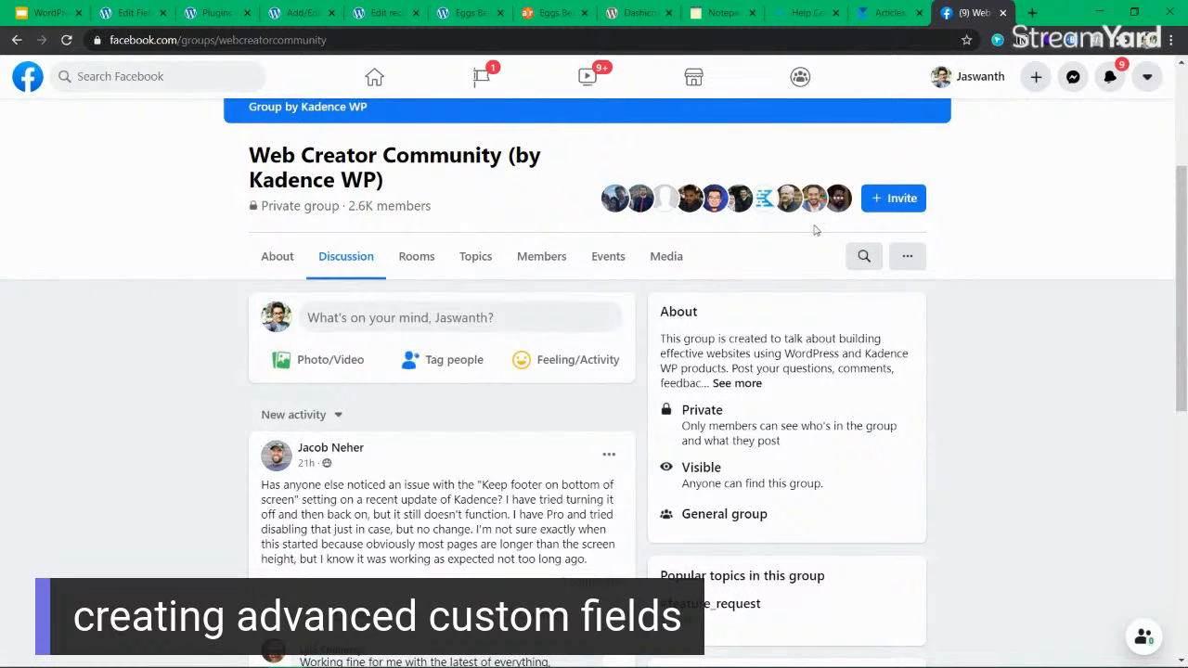
Search the group's posts for "custom fields" and open the post about dynamically displaying ACF custom fields on a template.
click(868, 257)
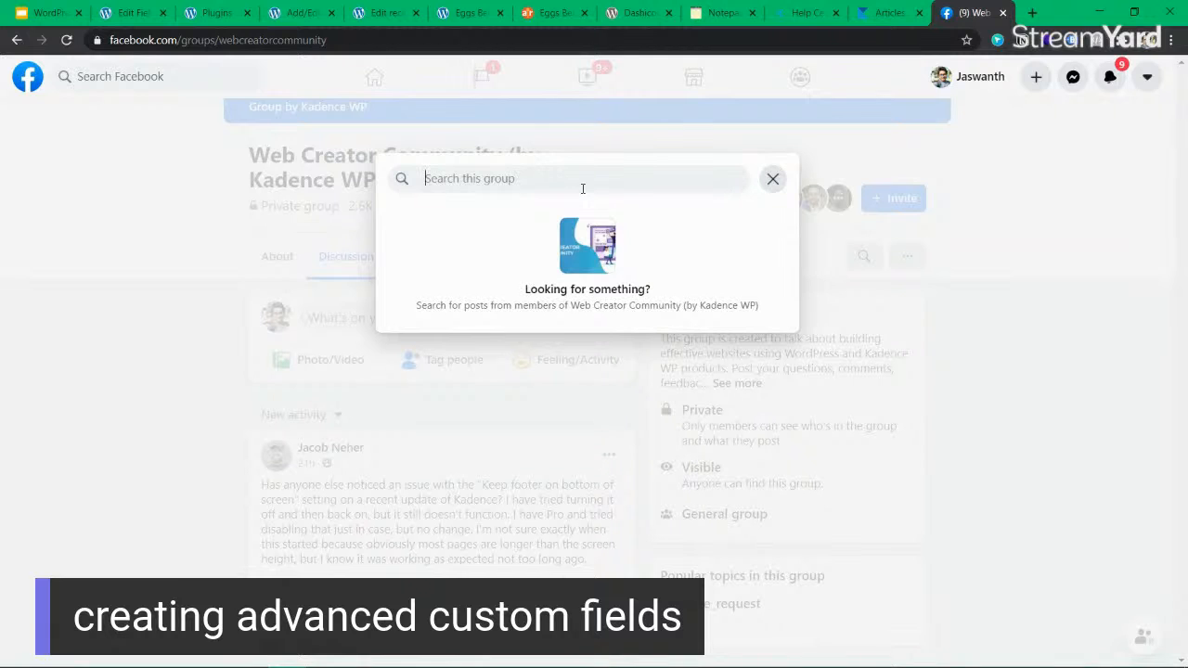
text(custom field)
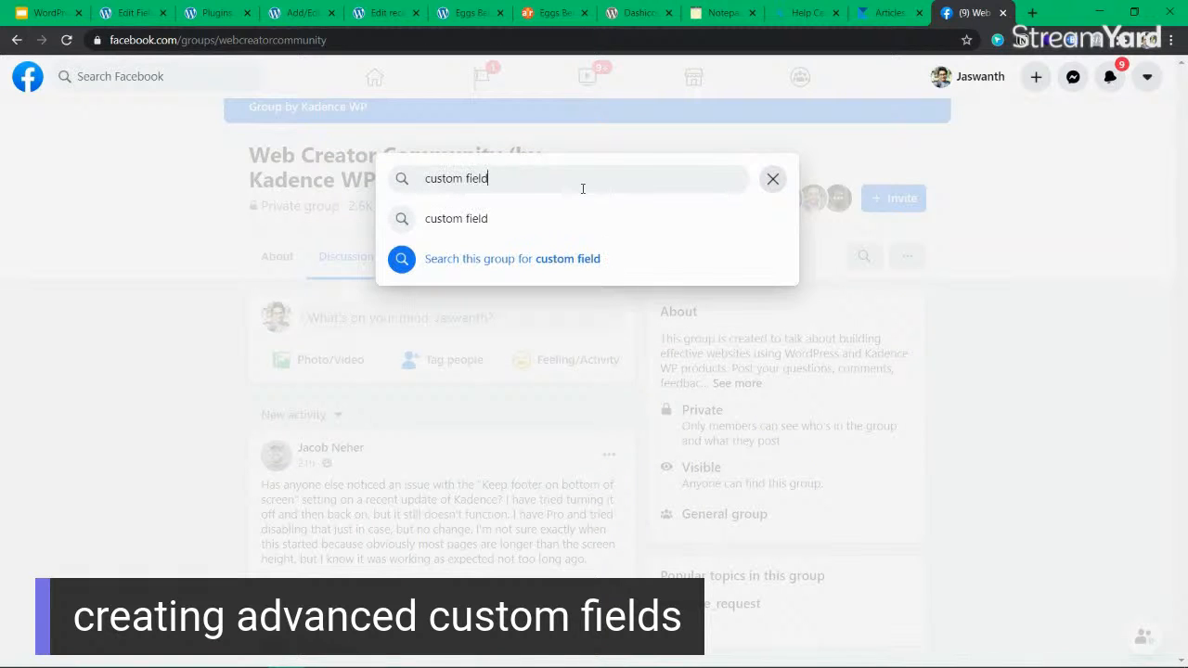
key(Escape)
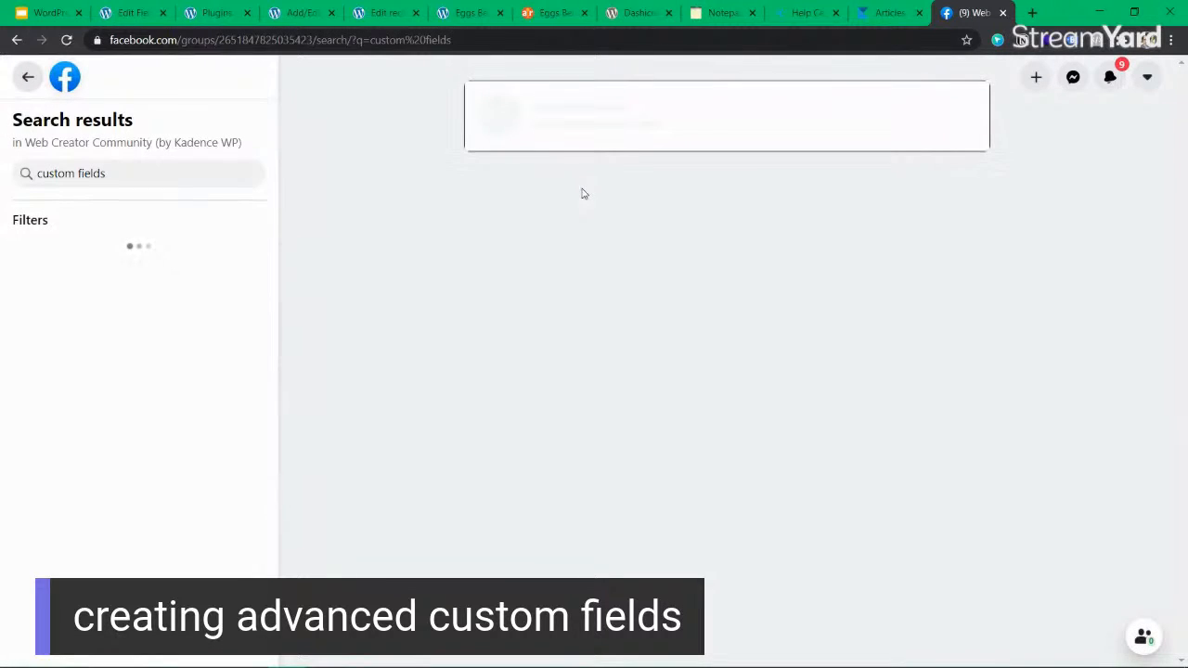
click(608, 185)
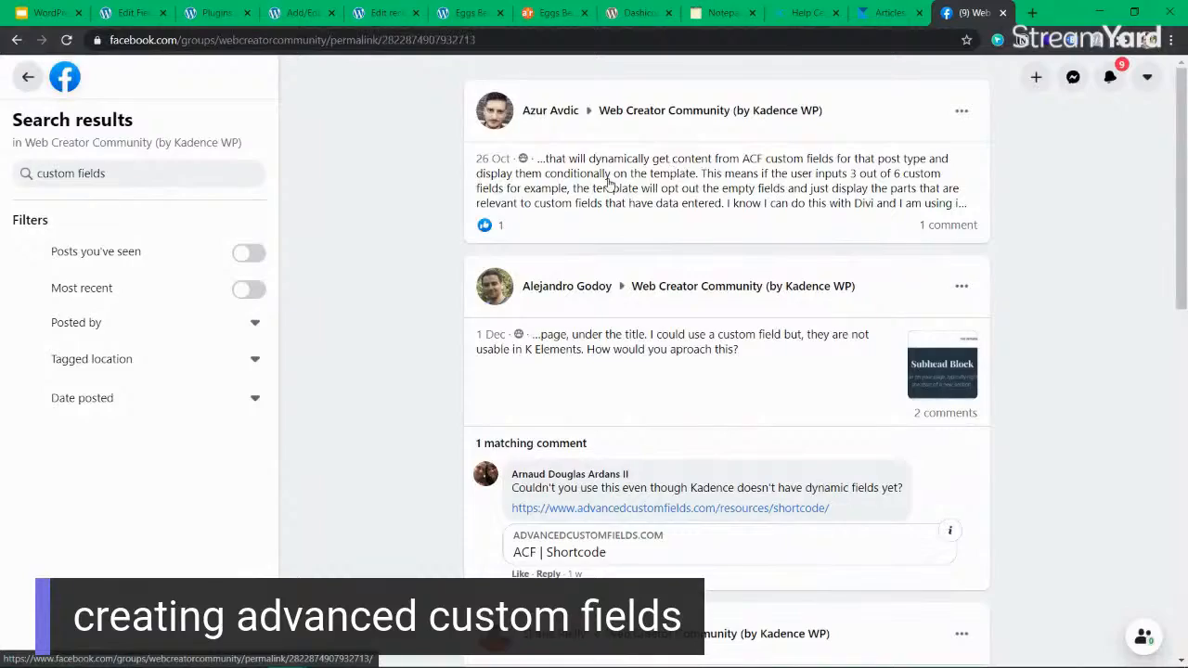
Read the group post about displaying ACF custom fields conditionally on a template, along with its comment.
scroll(602, 396, down, 3)
drag(350, 193, 386, 349)
click(388, 349)
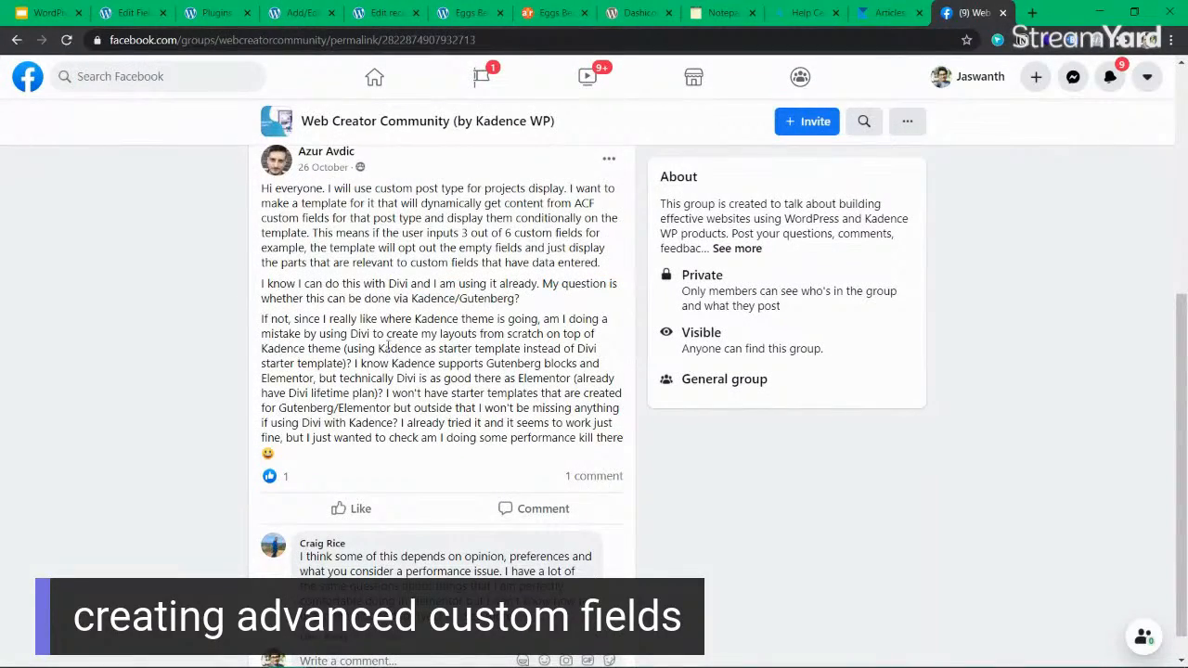
drag(440, 204, 437, 233)
click(441, 299)
scroll(506, 517, down, 1)
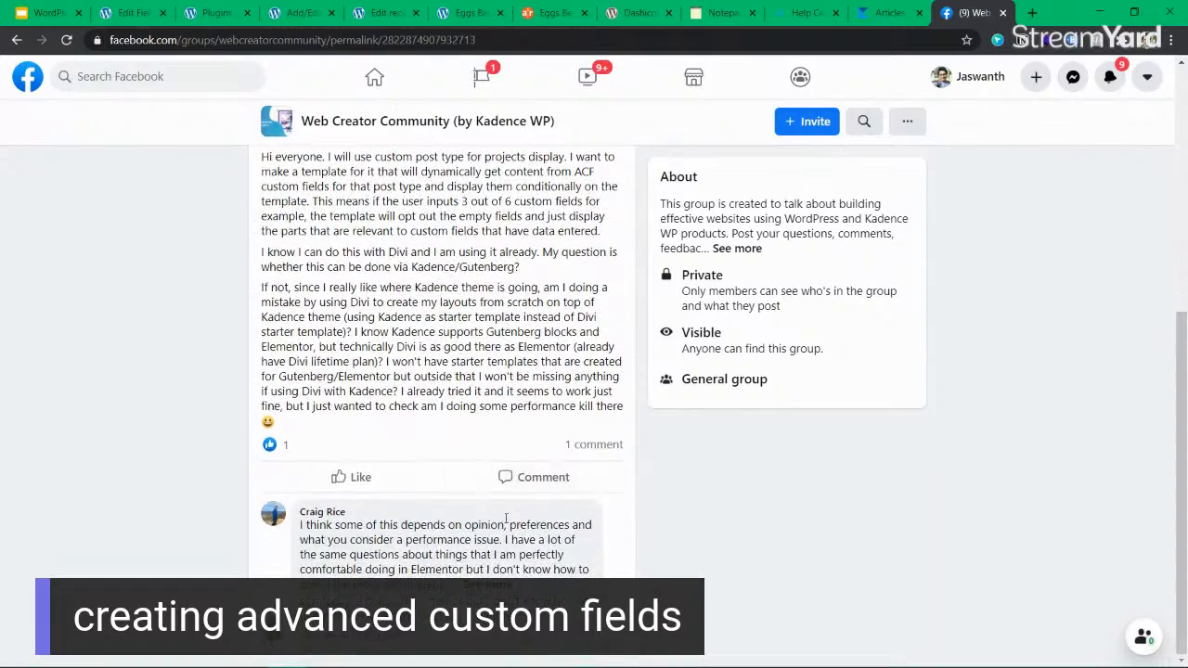
Return to the group's "custom fields" search results and open the post asking how to output ACF data into blocks for styling.
key(alt+Left)
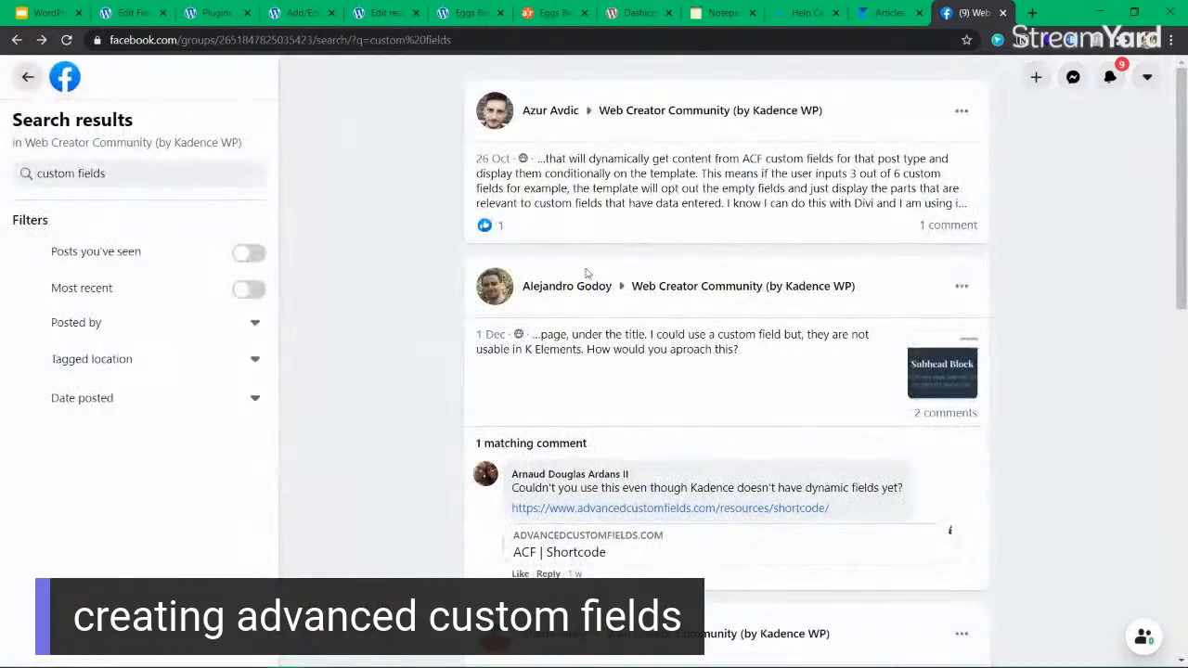
scroll(789, 352, down, 2)
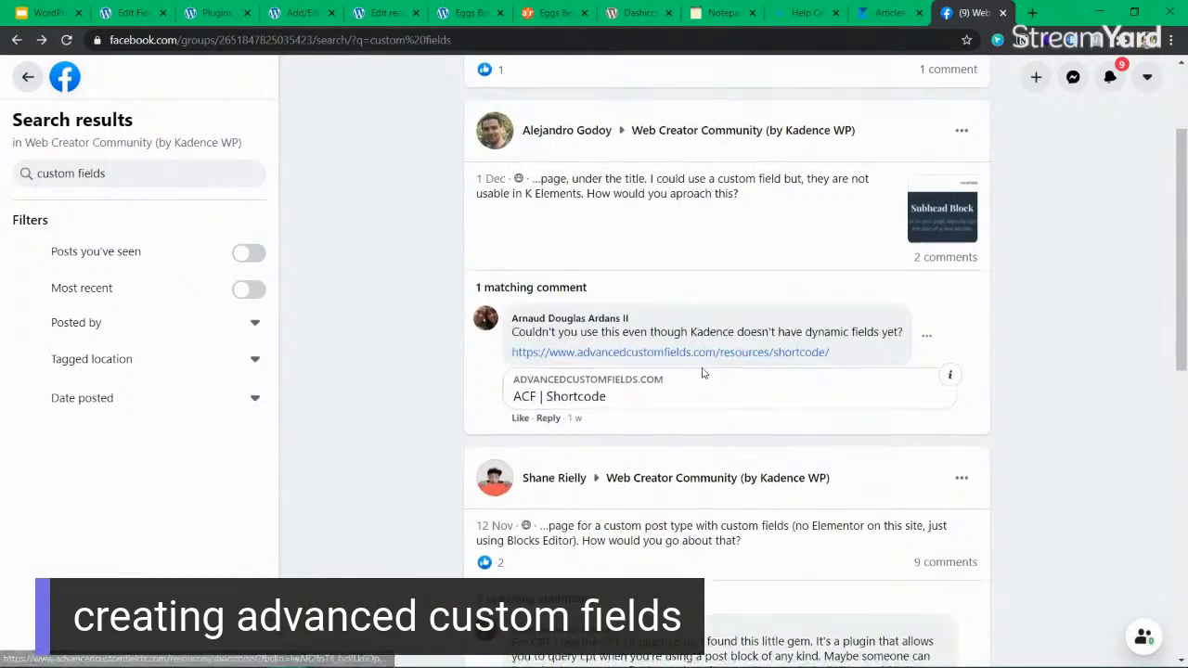
scroll(724, 389, down, 2)
scroll(743, 406, down, 5)
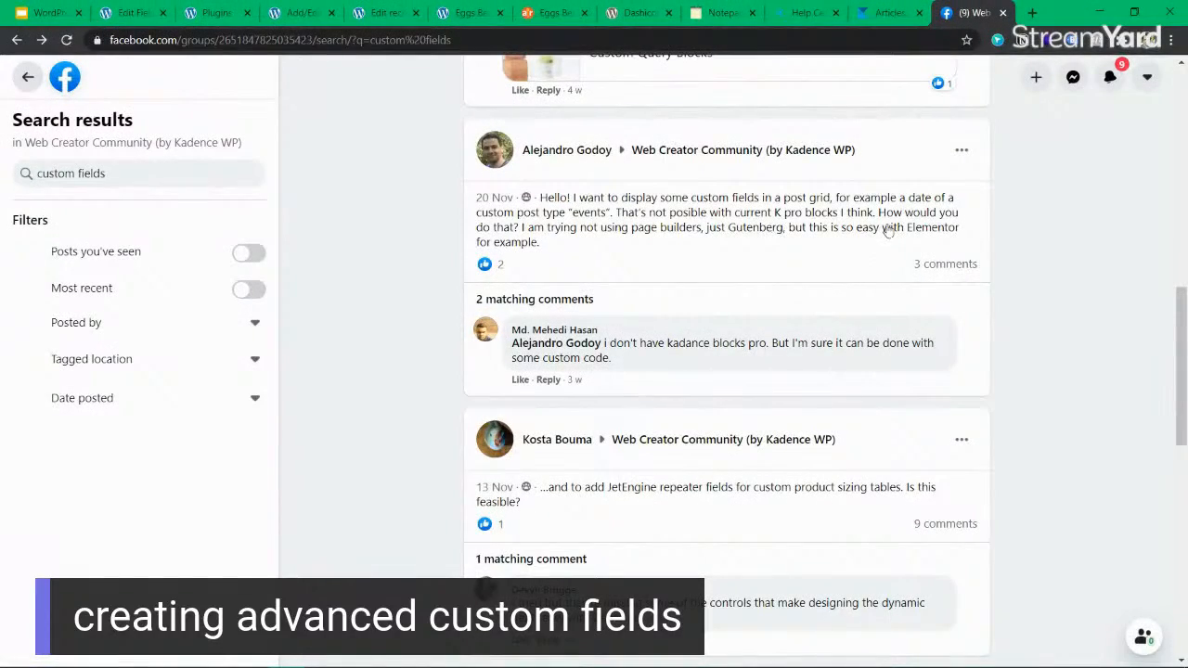
scroll(663, 279, down, 2)
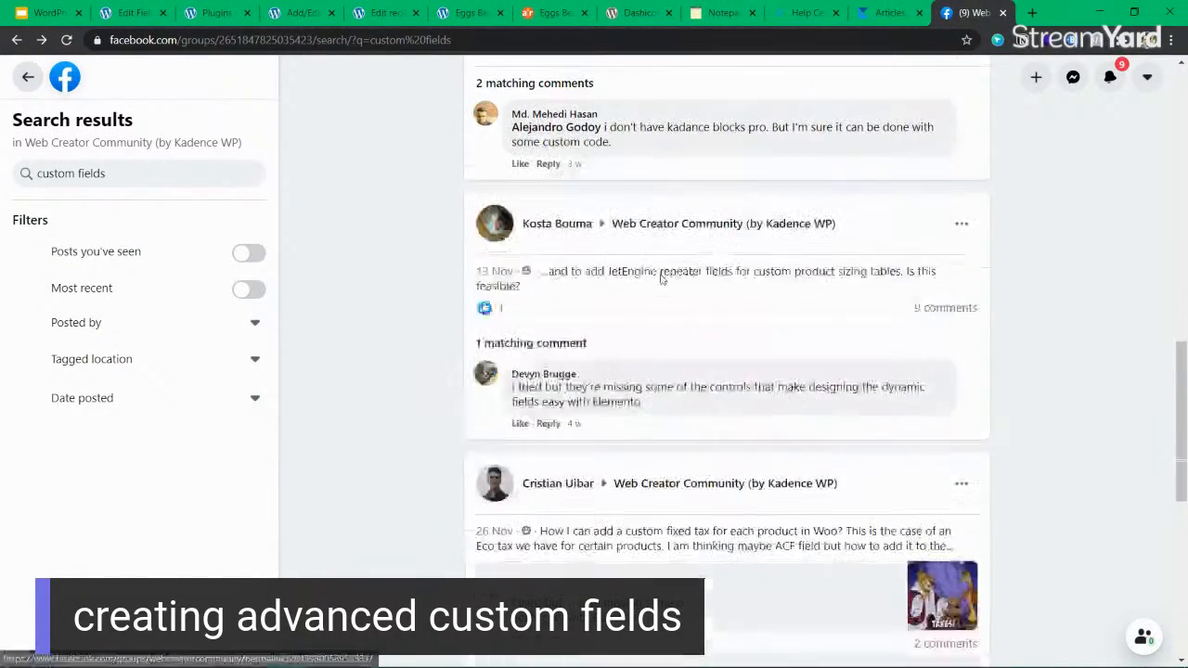
scroll(698, 272, down, 1)
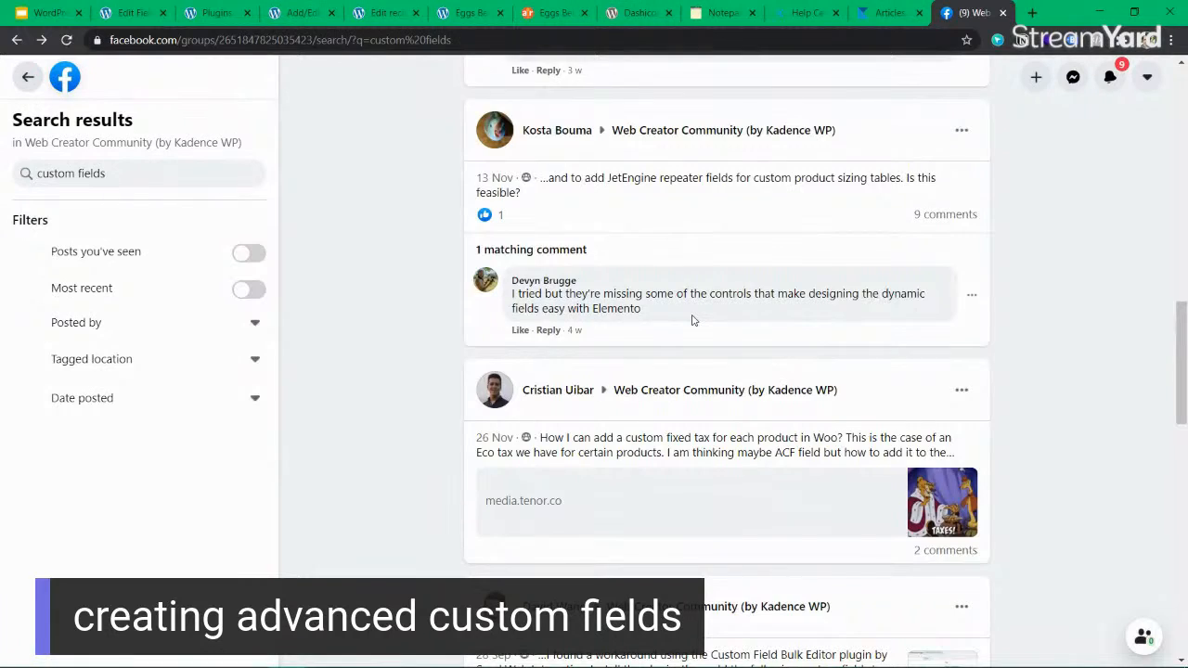
scroll(691, 320, down, 3)
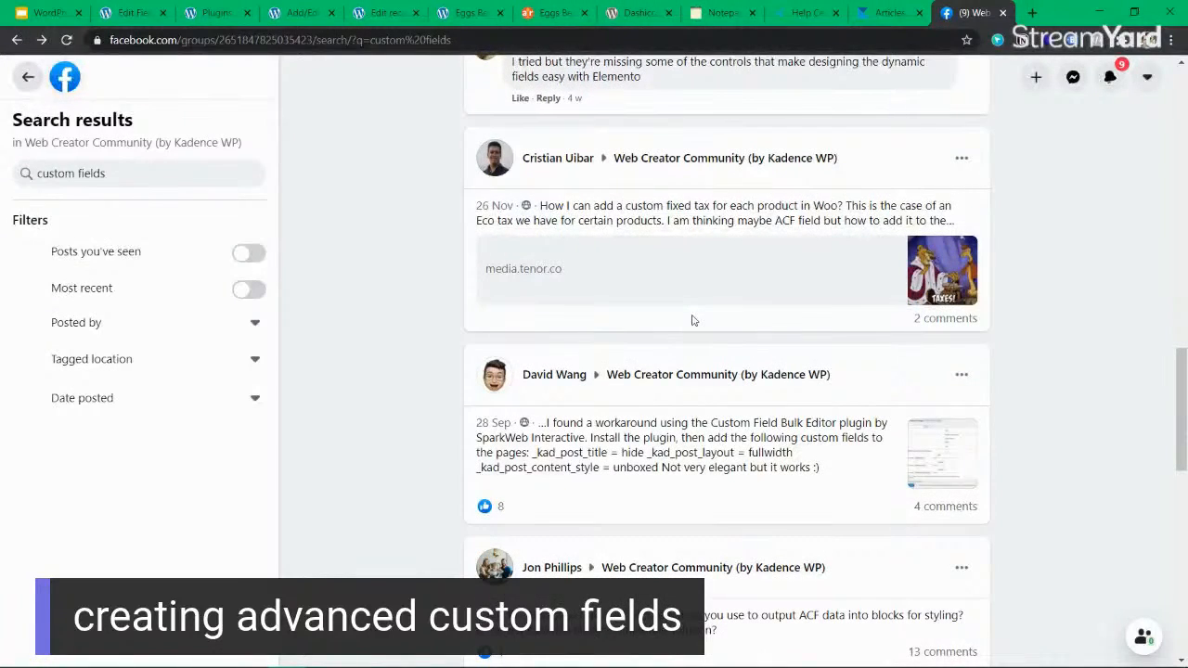
scroll(691, 320, down, 2)
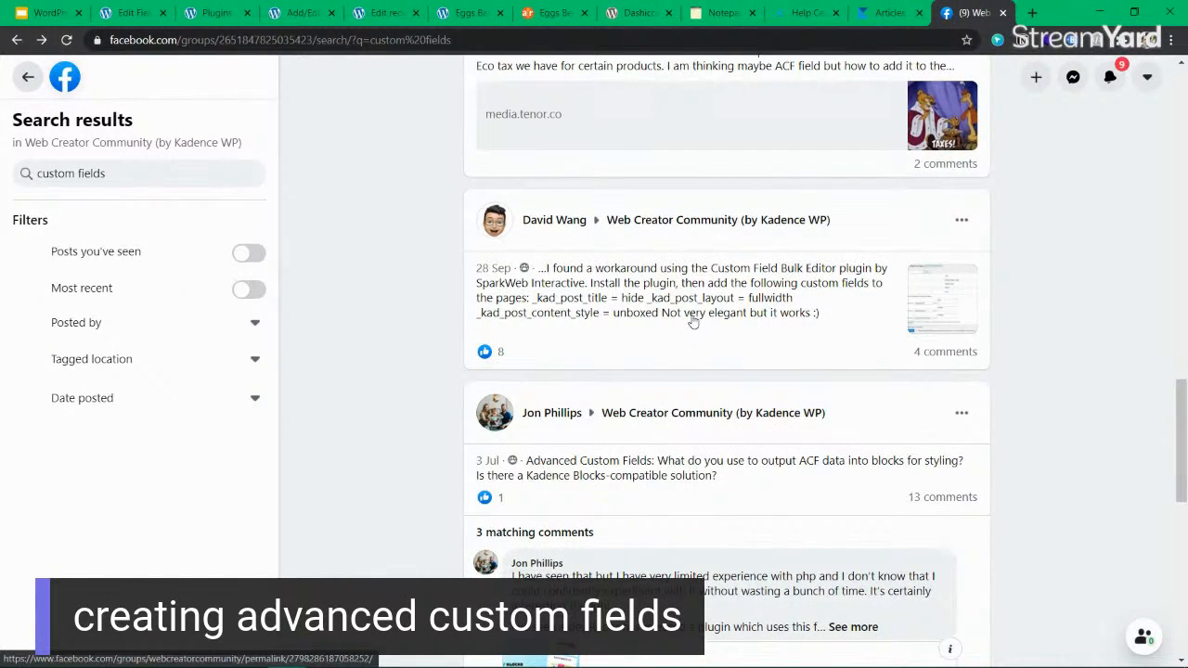
click(664, 474)
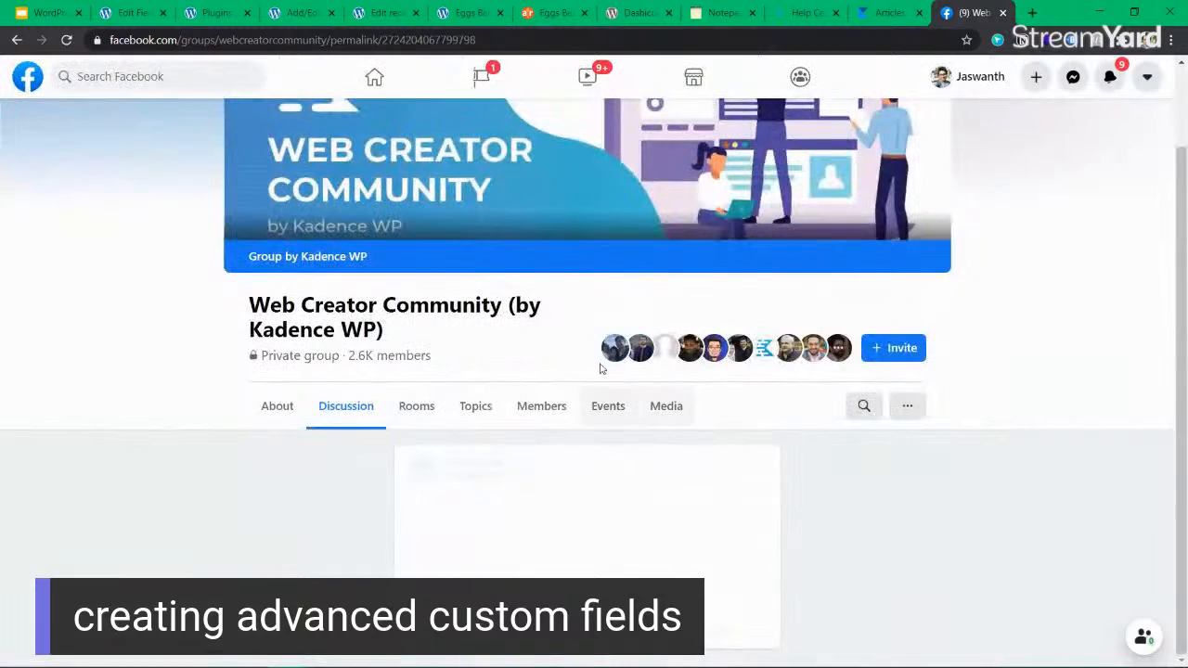
Examine the post's question about a Kadence Blocks-compatible ACF solution and the first comment about using Toolset blocks.
scroll(595, 362, down, 2)
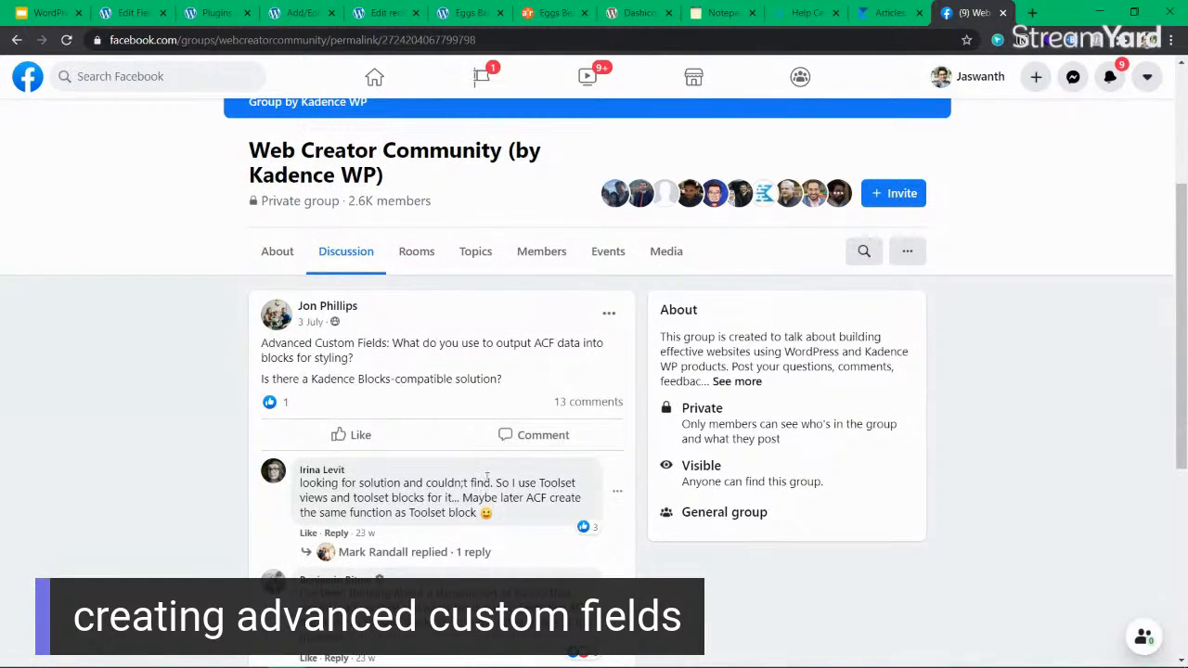
scroll(482, 481, down, 2)
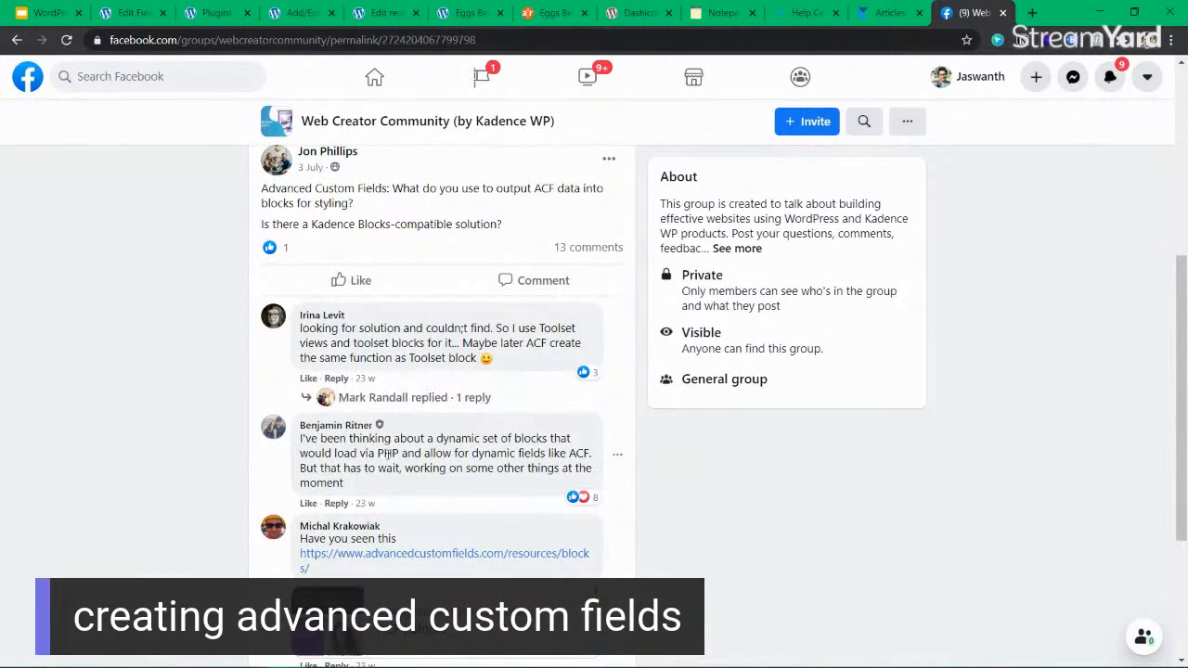
drag(465, 437, 436, 438)
click(434, 427)
scroll(390, 273, up, 1)
drag(394, 266, 414, 290)
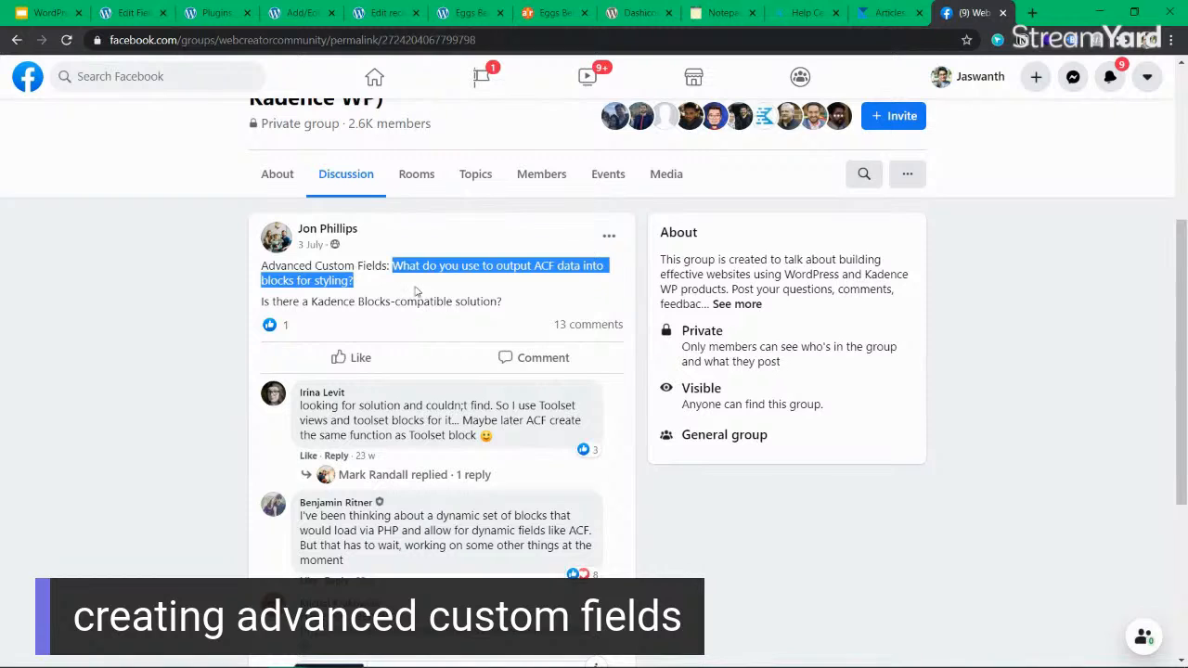
click(452, 283)
drag(542, 266, 545, 286)
click(483, 290)
drag(305, 302, 530, 303)
click(531, 304)
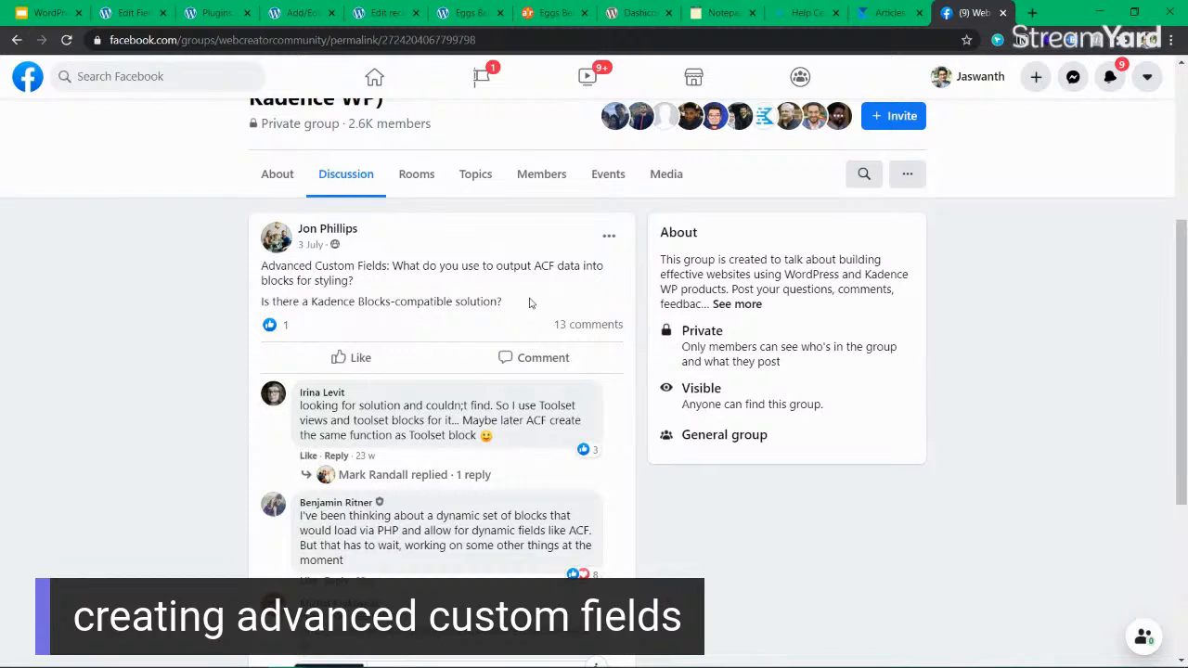
drag(409, 401, 472, 419)
click(490, 420)
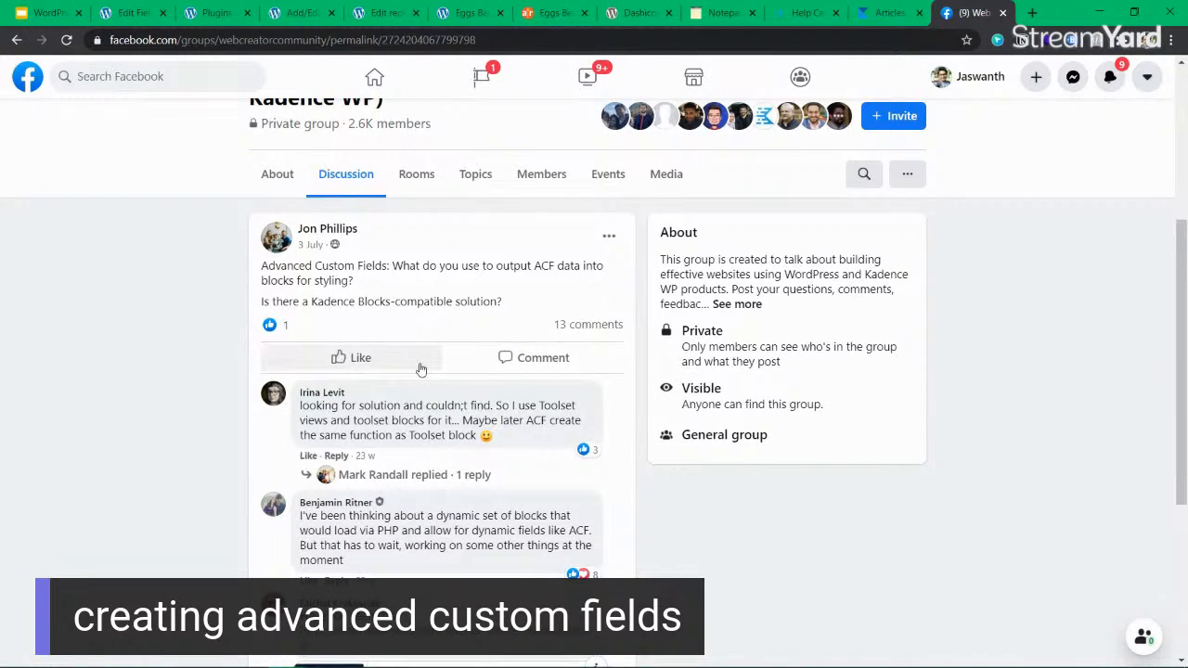
mouse_move(416, 363)
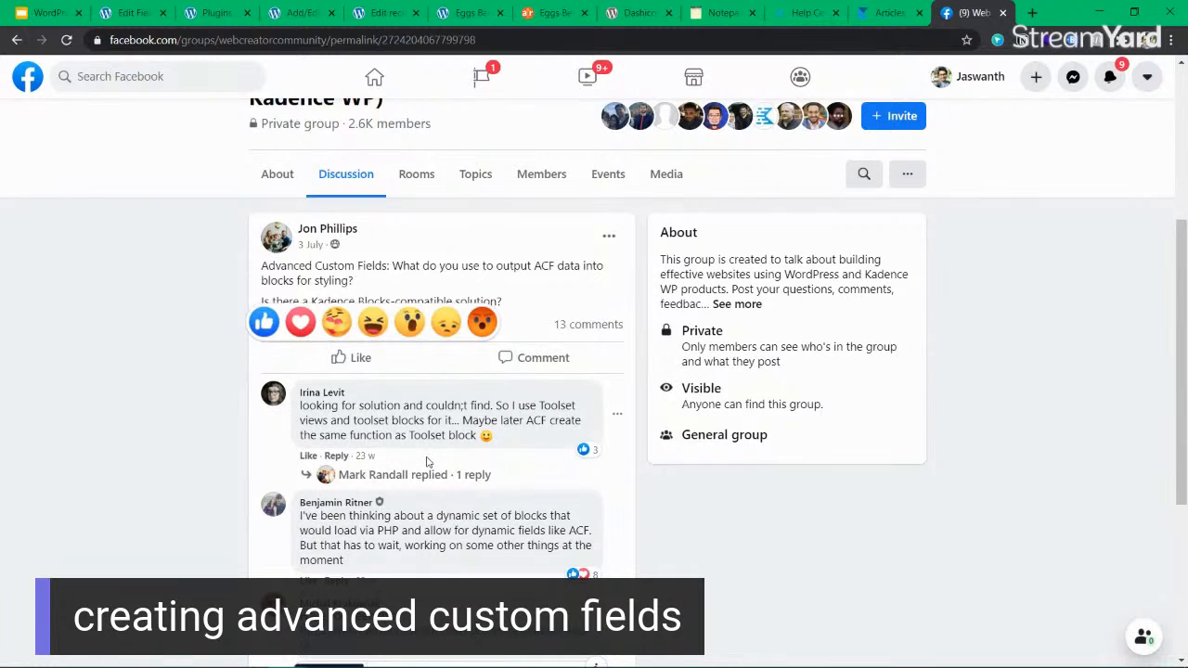
Read the group admin's comment about dynamic blocks for ACF fields and the replies linking ACF Blocks and Toolset Blocks.
scroll(429, 451, down, 2)
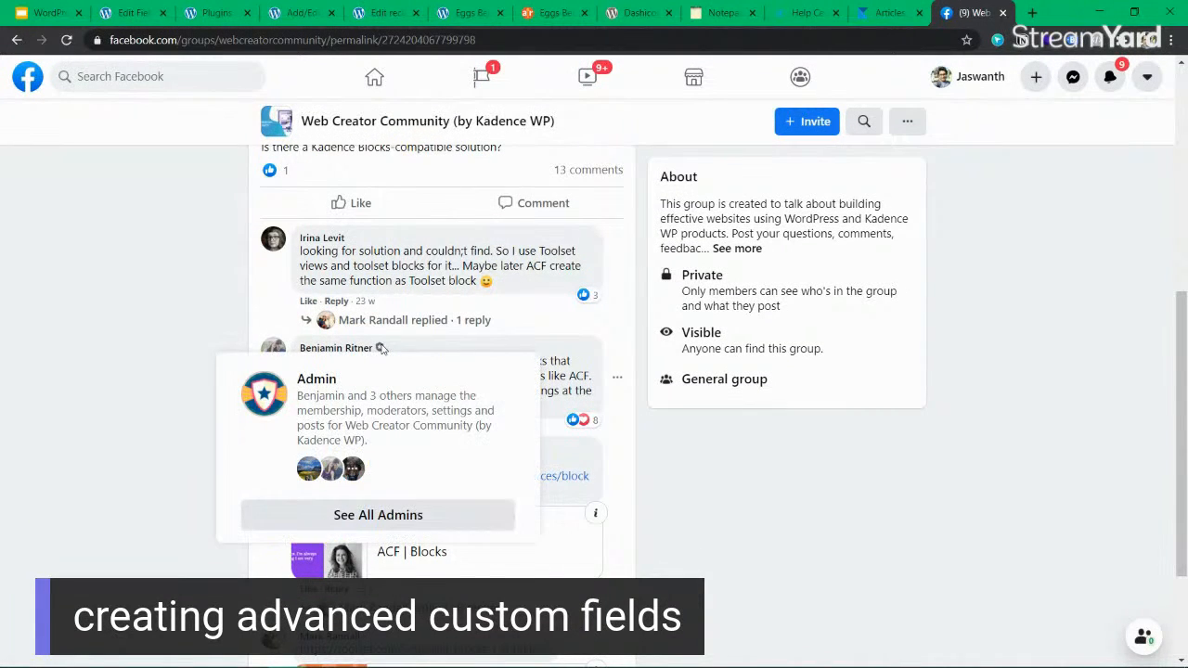
drag(413, 361, 428, 406)
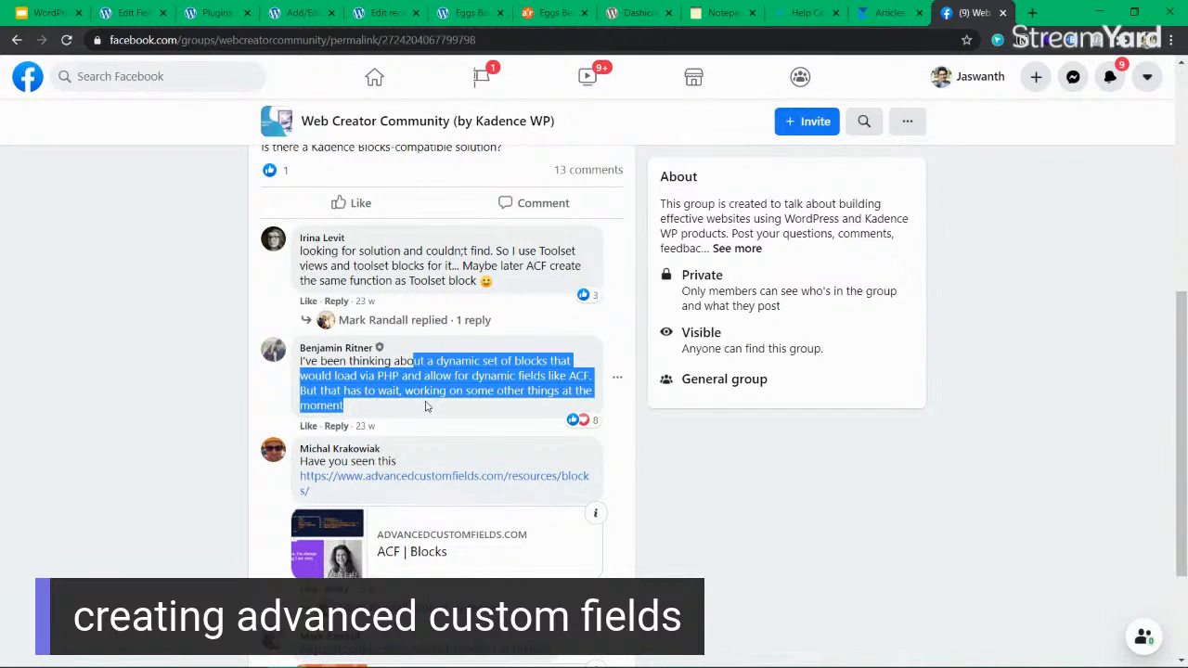
click(427, 405)
drag(420, 362, 424, 396)
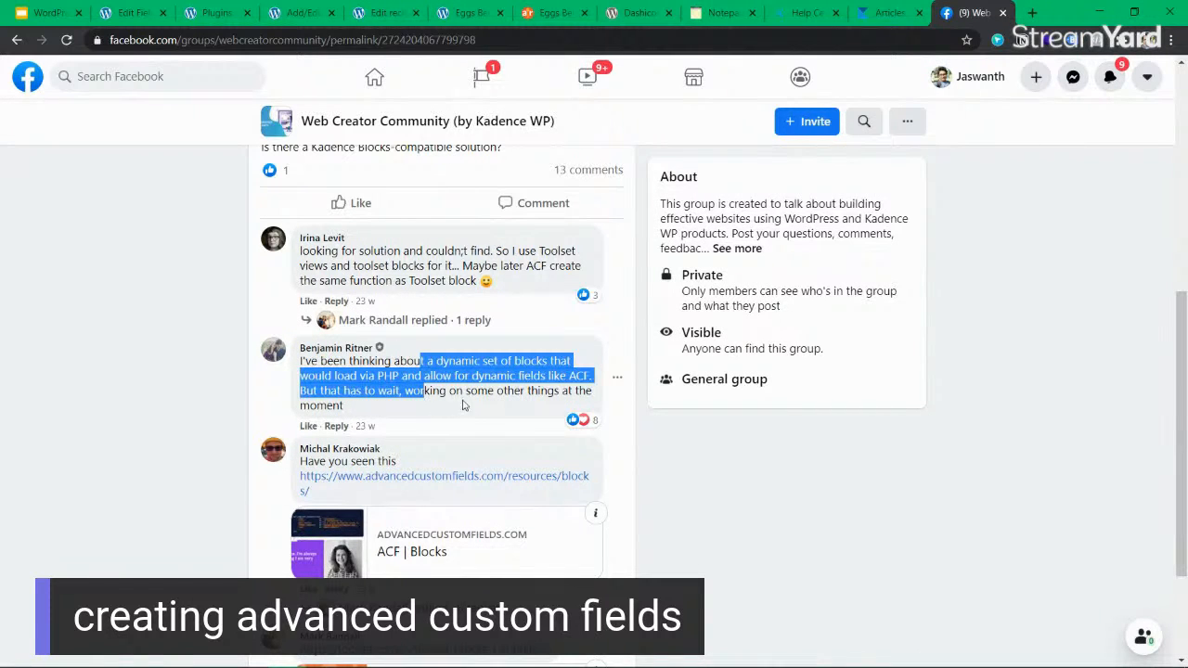
click(400, 407)
drag(400, 407, 402, 380)
click(402, 379)
drag(483, 376, 494, 408)
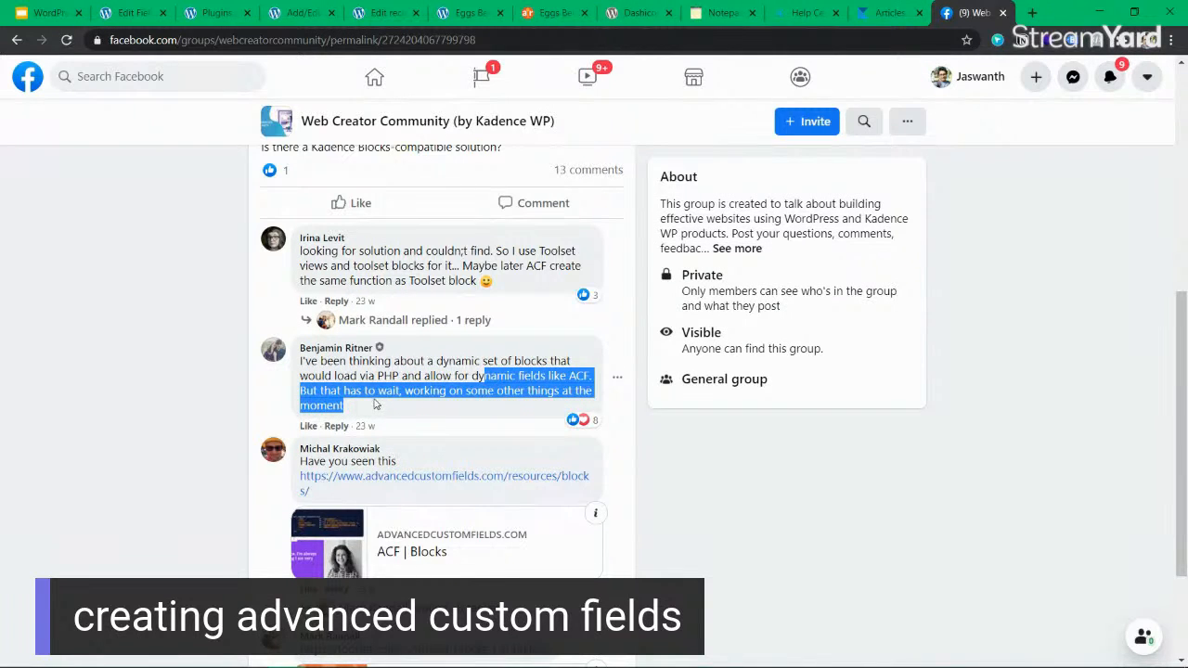
click(375, 404)
drag(375, 404, 367, 390)
click(367, 389)
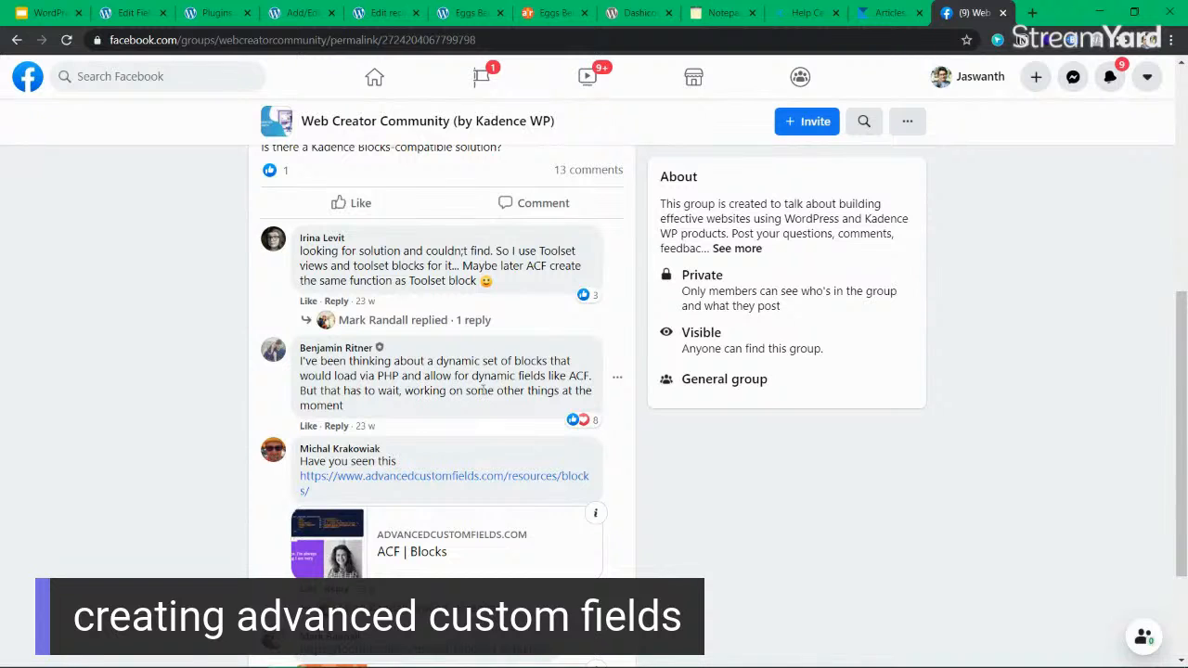
scroll(475, 377, down, 1)
scroll(464, 403, down, 1)
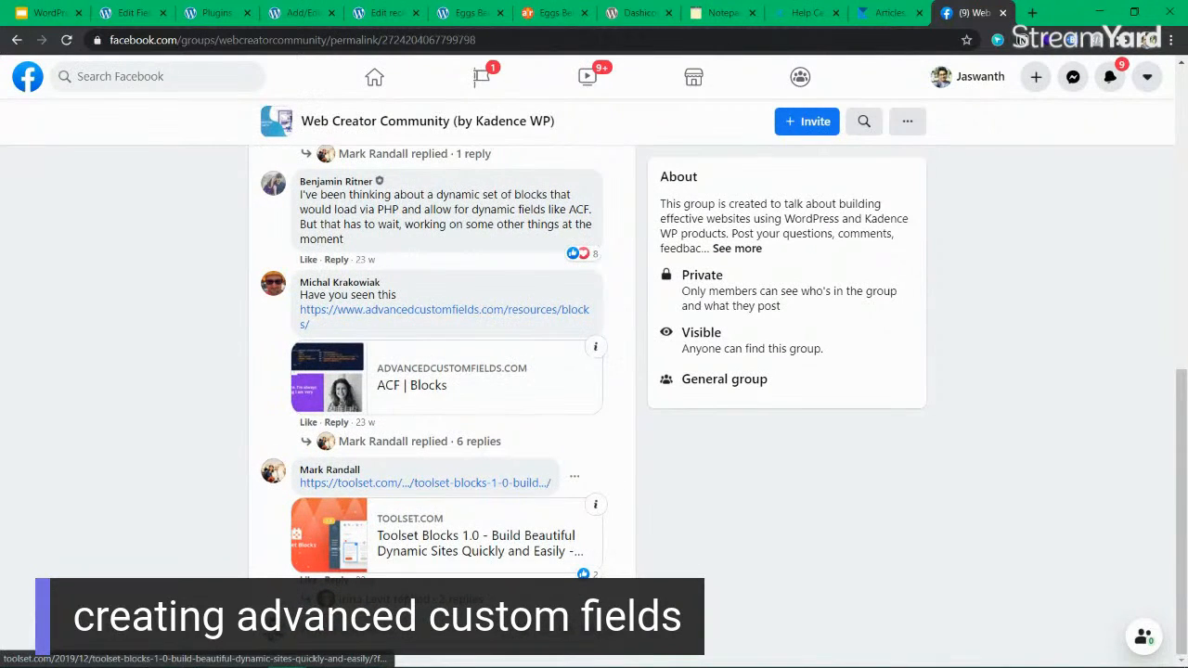
Go back through the open Kadence documentation and recipe pages to the WordPress site's installed plugins list.
click(889, 13)
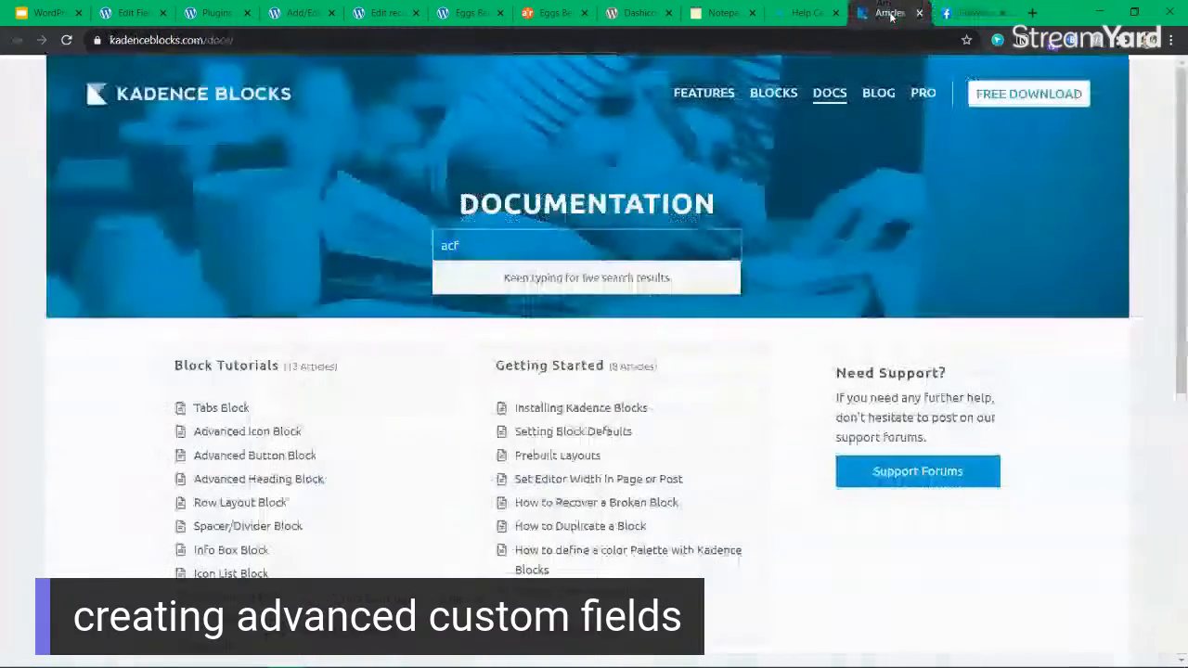
click(798, 15)
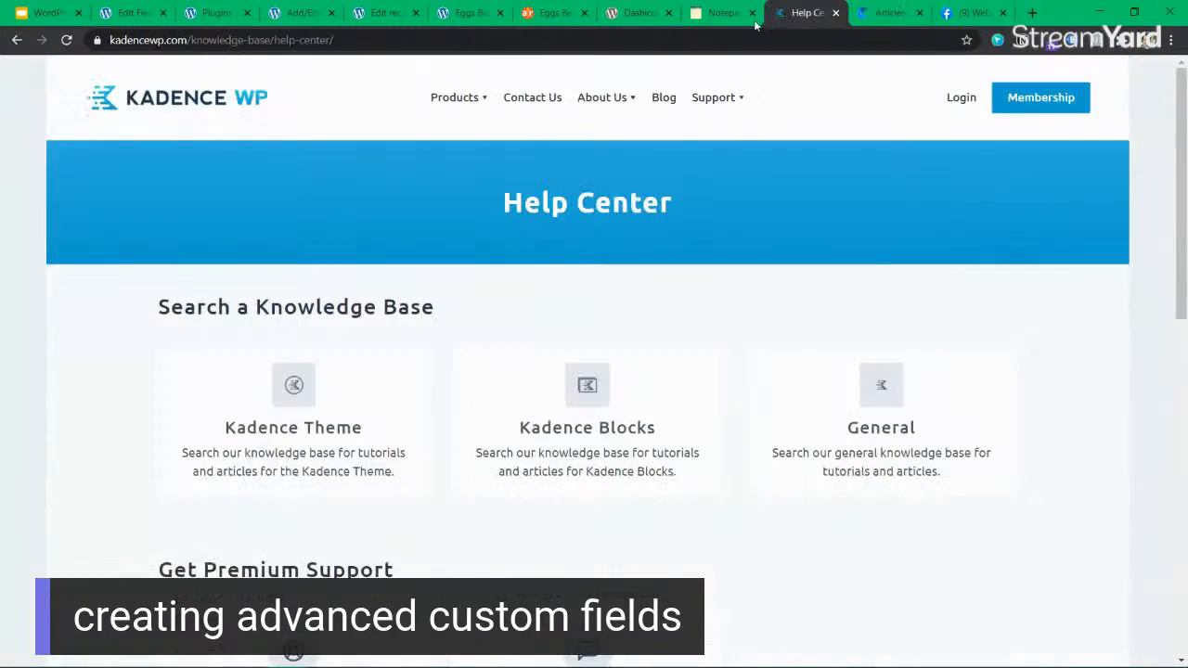
click(392, 18)
click(468, 14)
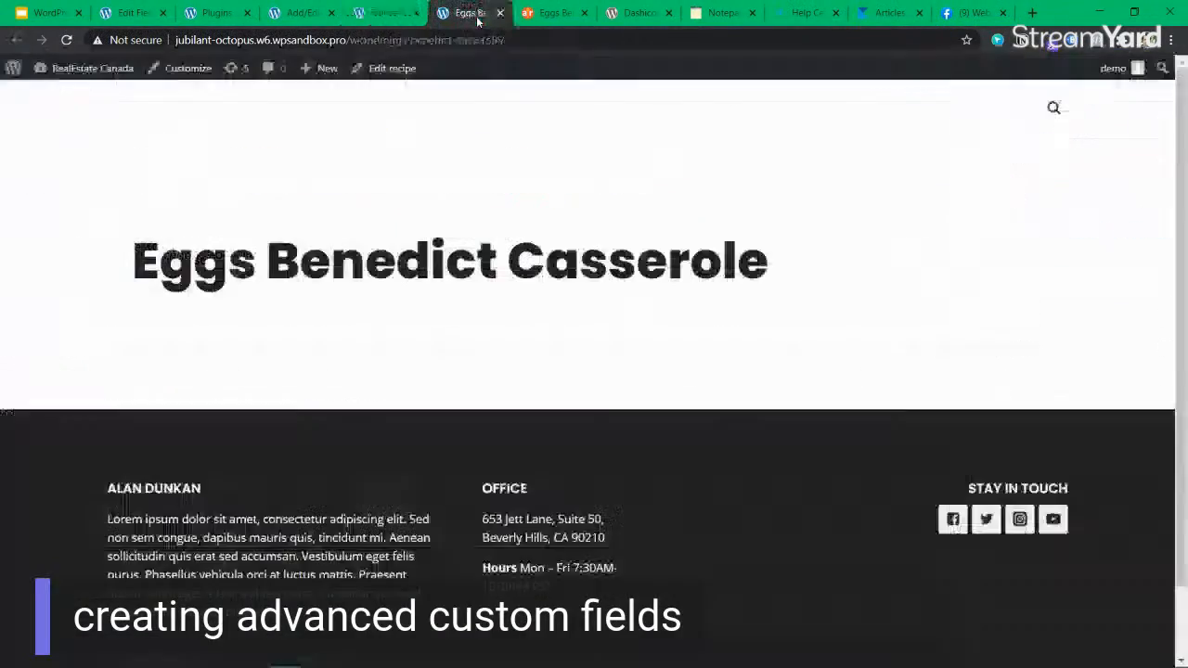
click(385, 14)
click(298, 13)
click(220, 16)
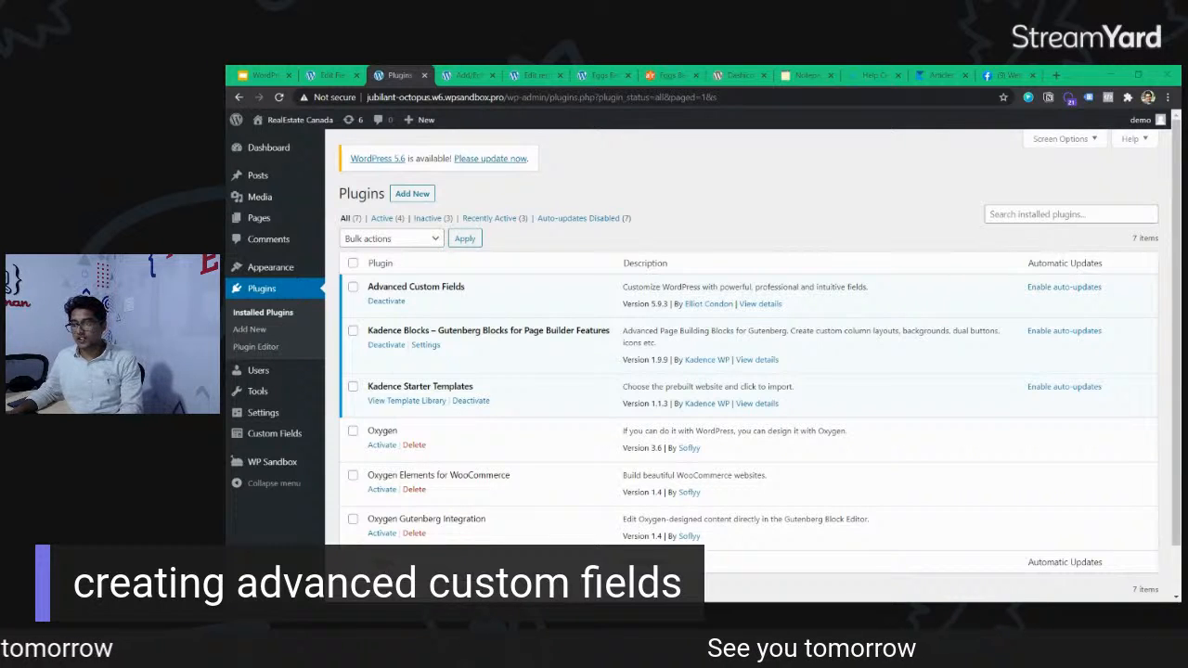
key(super)
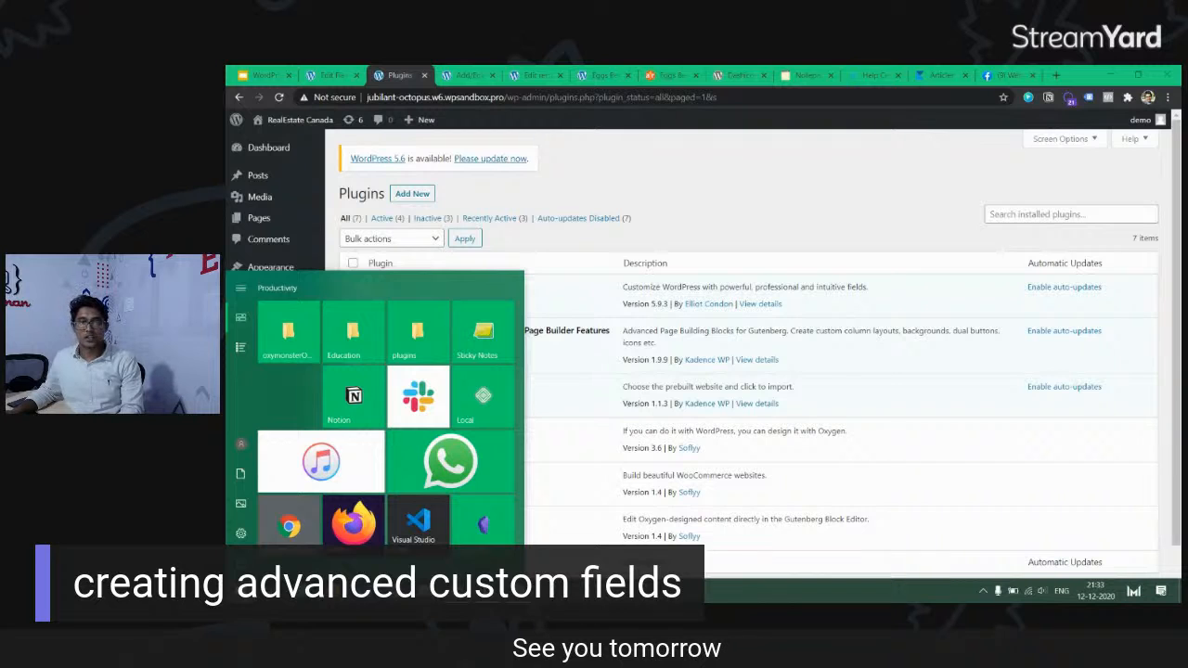
key(Escape)
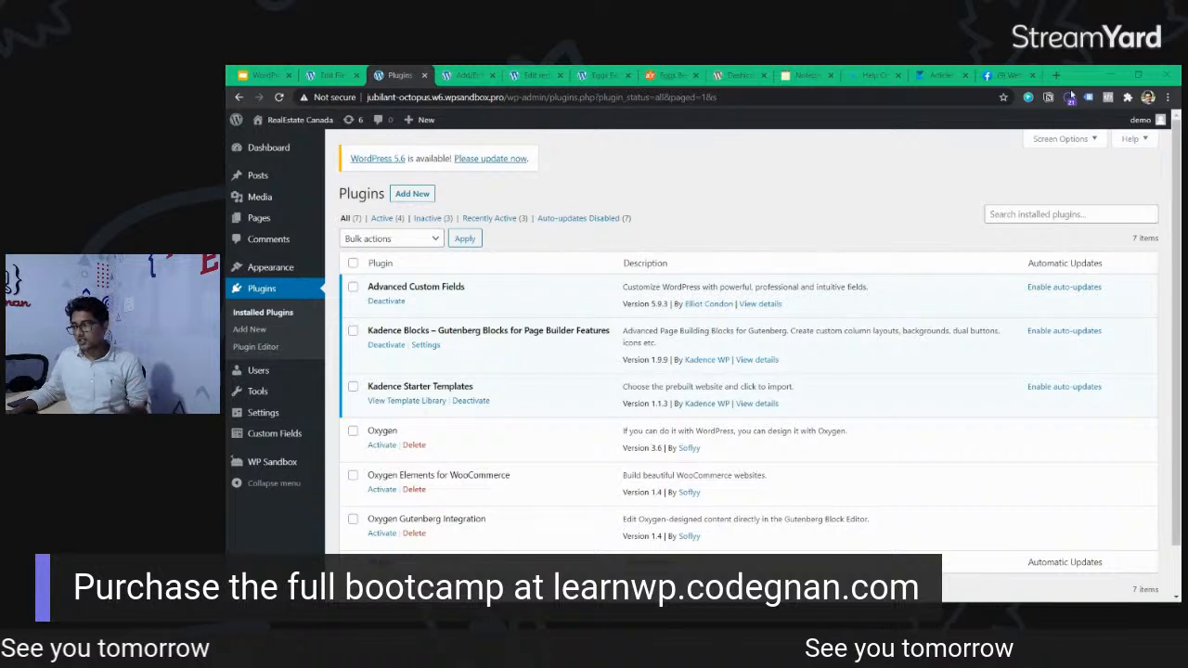
Search Facebook for "oxygen builder" and open the Official Oxygen User Group.
click(999, 76)
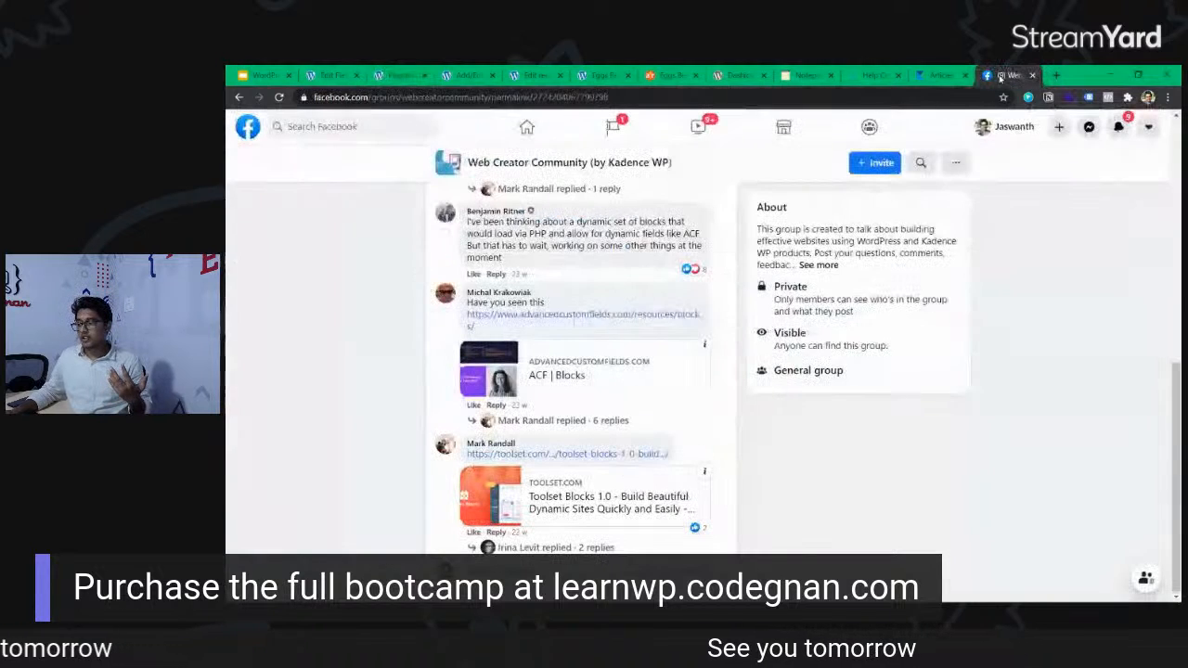
click(372, 129)
text(oxygen builder)
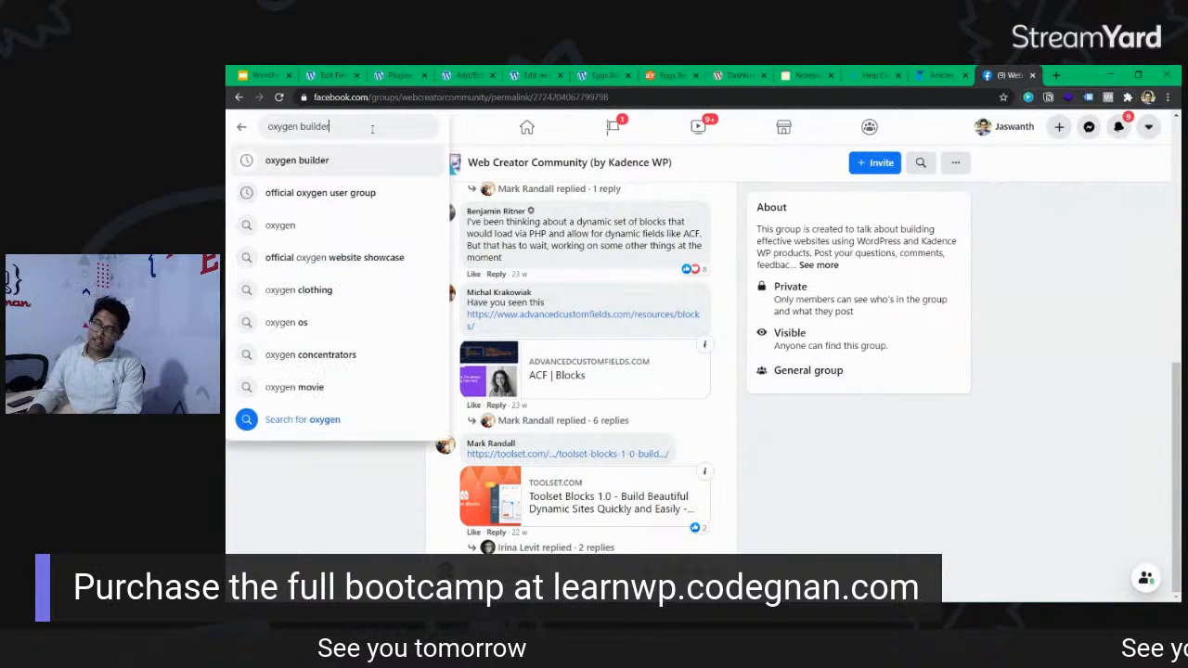
key(Return)
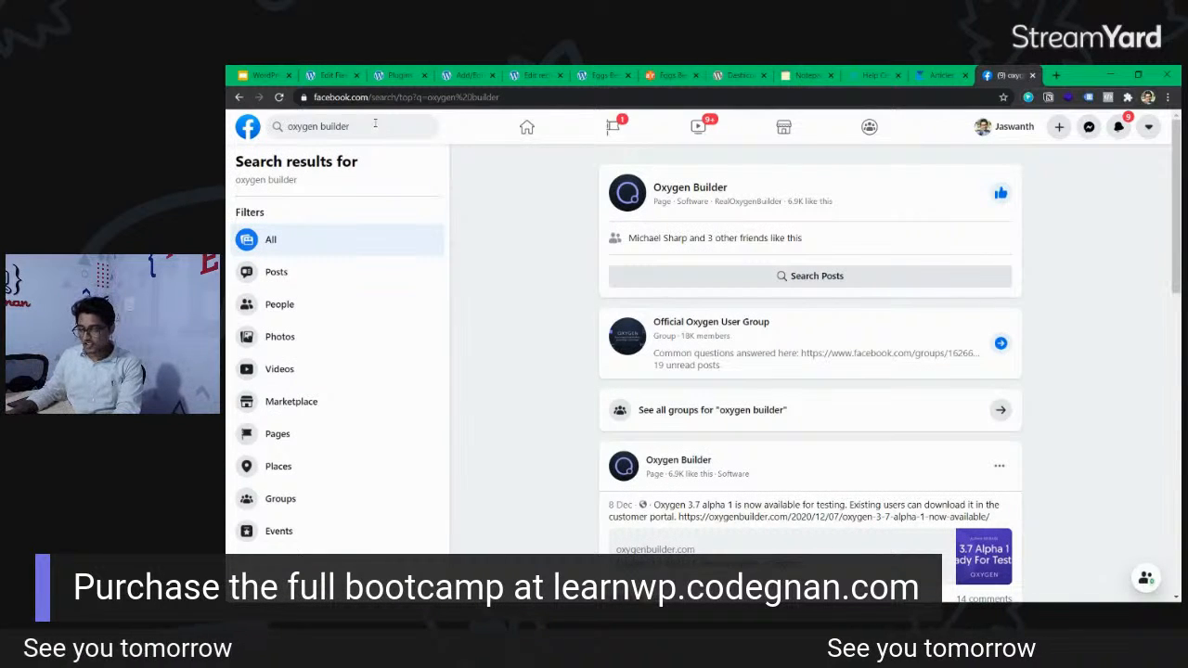
click(754, 326)
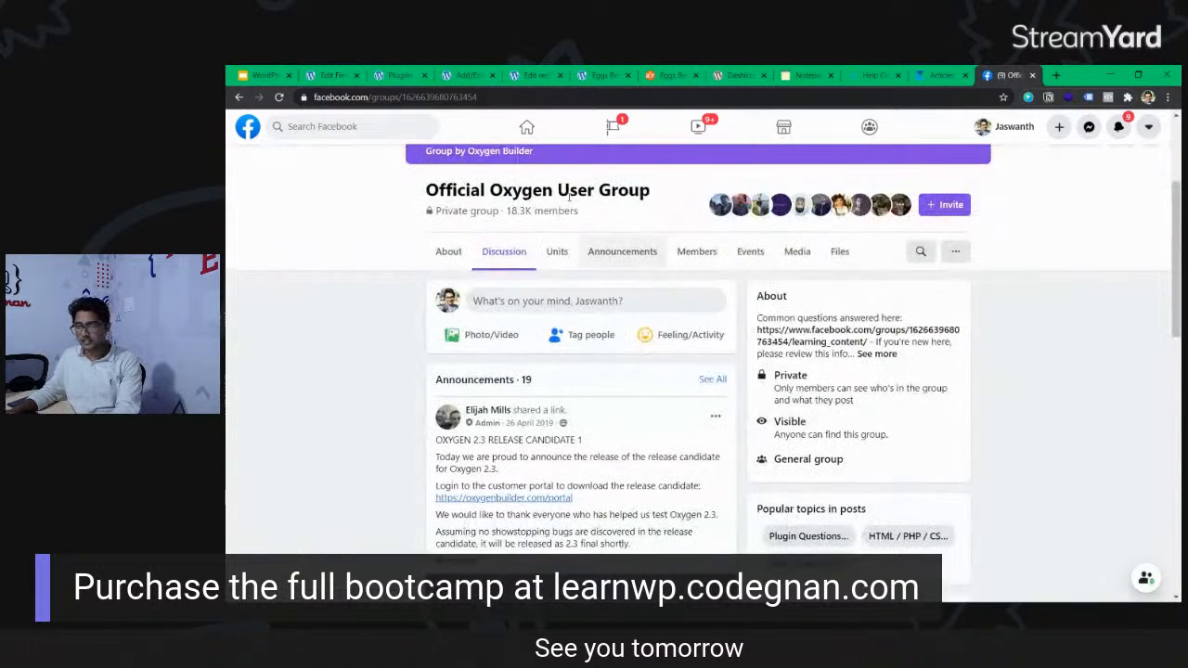
Copy the Official Oxygen User Group's web address and switch to the live stream window to share it.
click(484, 97)
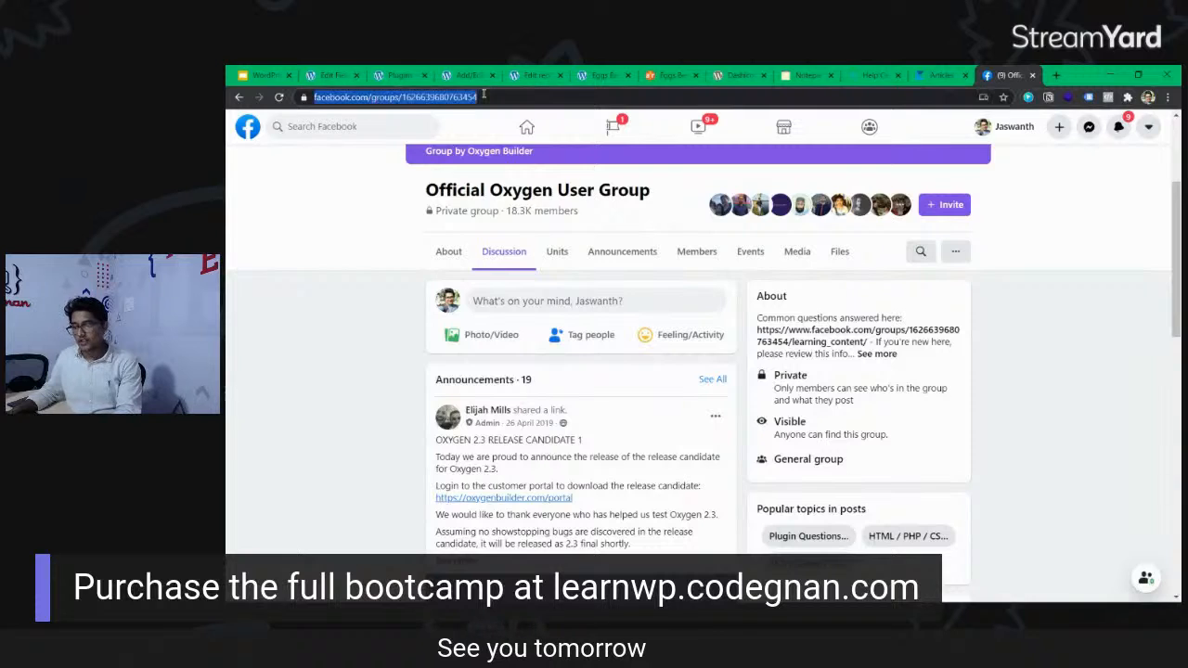
key(alt+Tab)
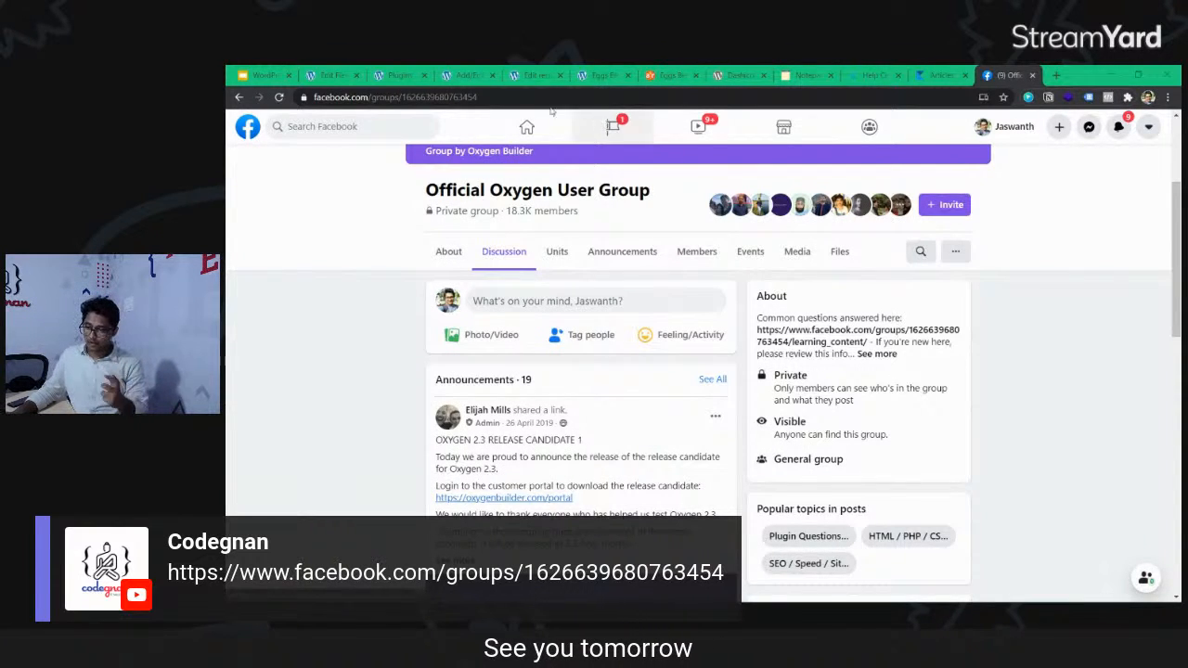
Open the Codegnan WordPress group from Facebook's recent searches, then copy its web address and switch to the live stream window.
click(400, 118)
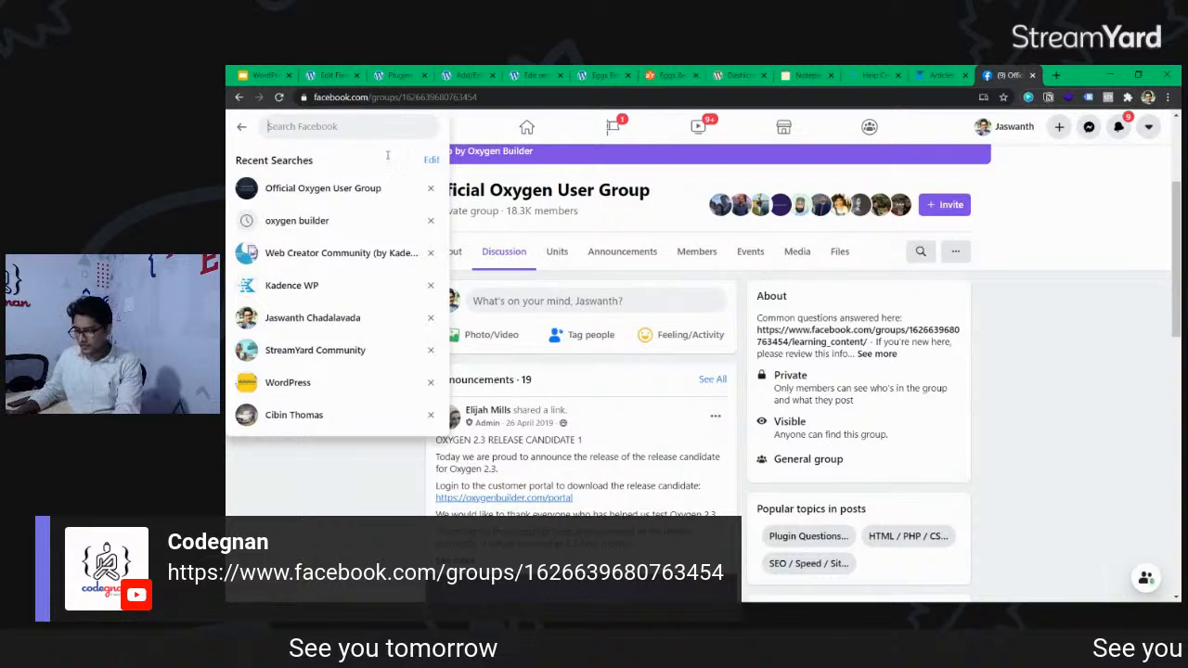
click(364, 385)
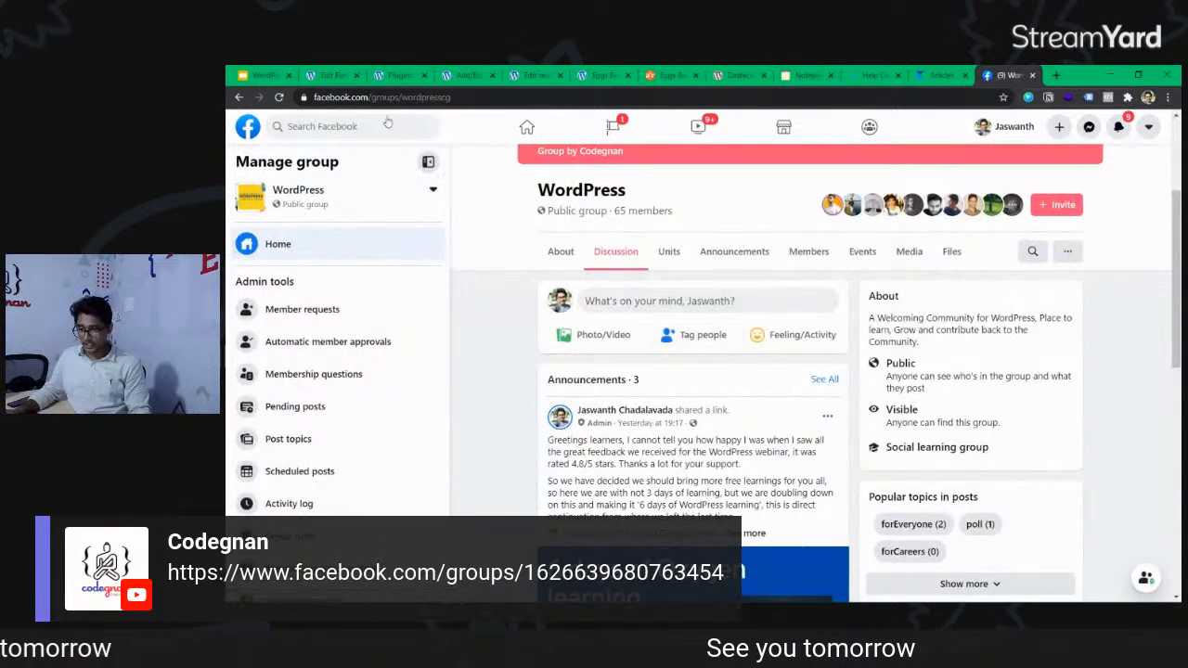
click(398, 99)
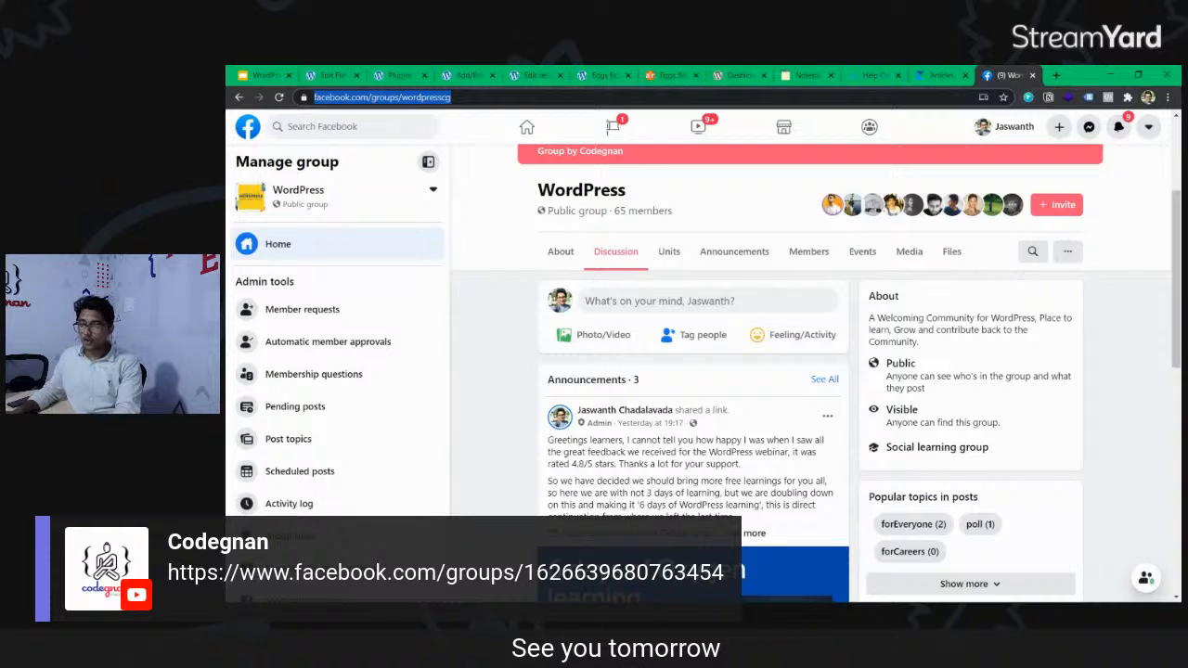
key(alt+Tab)
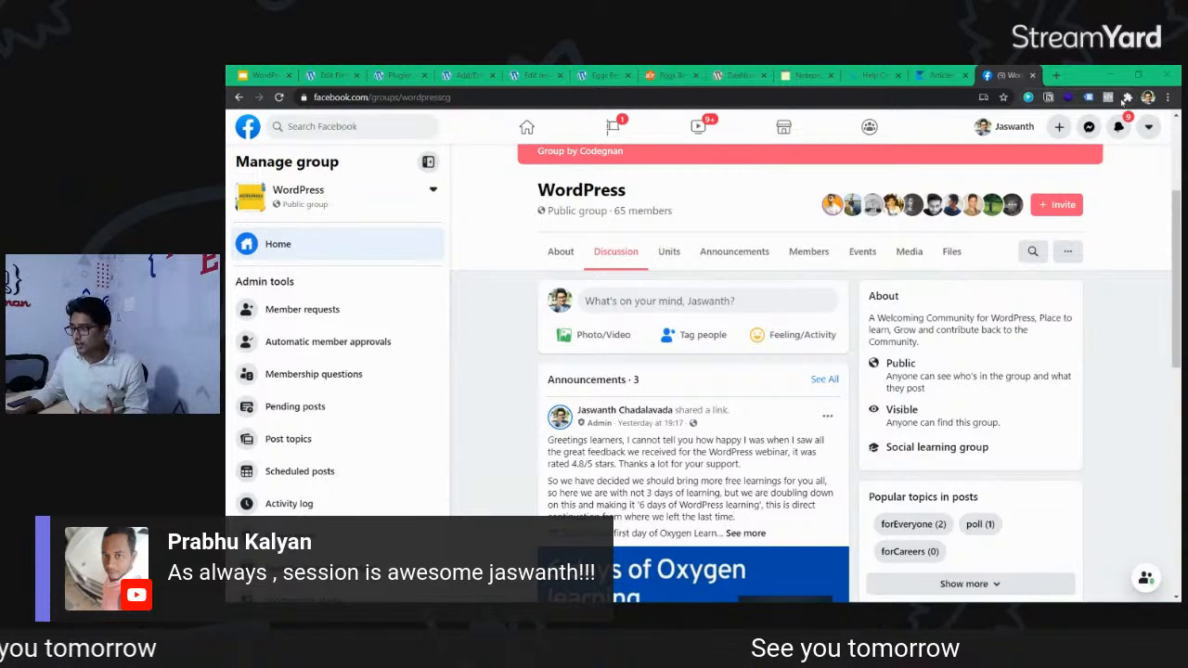
Search YouTube for "codegnan" in a new browser tab and open the Codegnan channel.
click(1063, 78)
text(ocdeg)
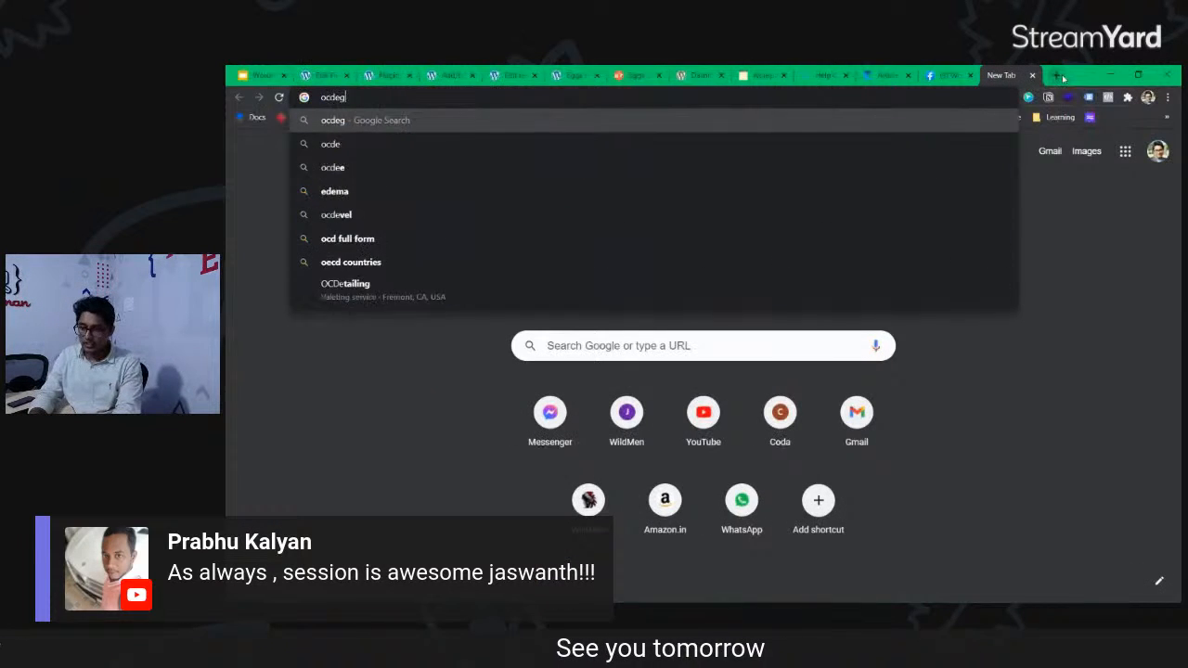
key(BackSpace)
key(BackSpace)
key(BackSpace)
key(BackSpace)
key(BackSpace)
text(you)
key(Tab)
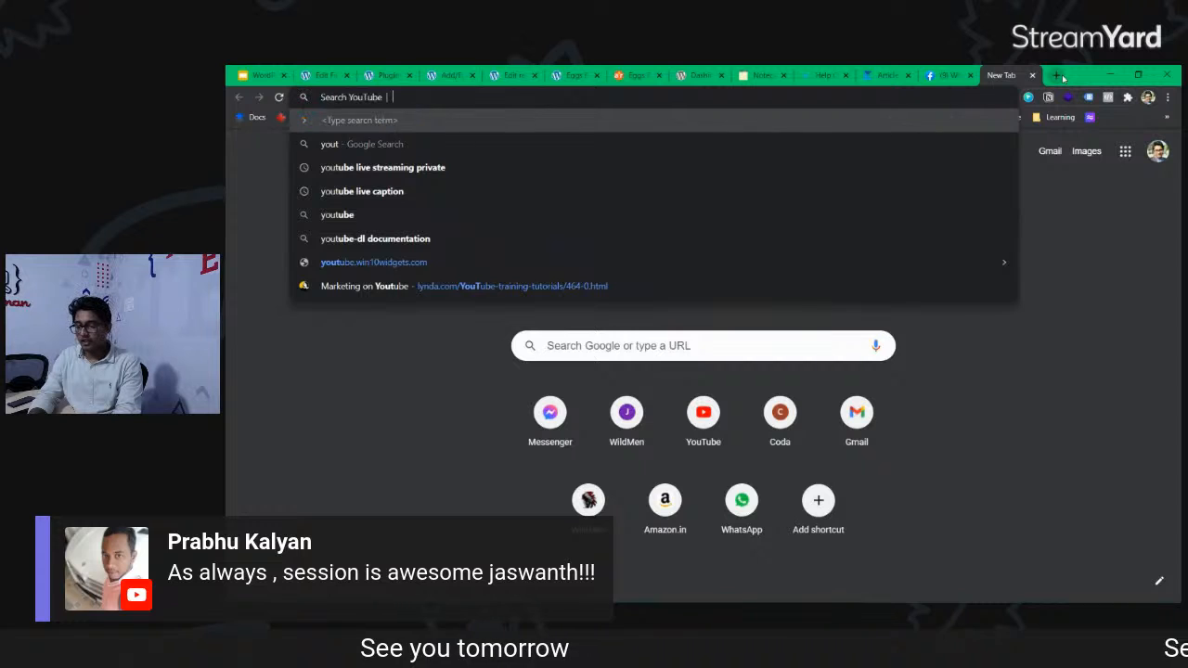
text(codegna)
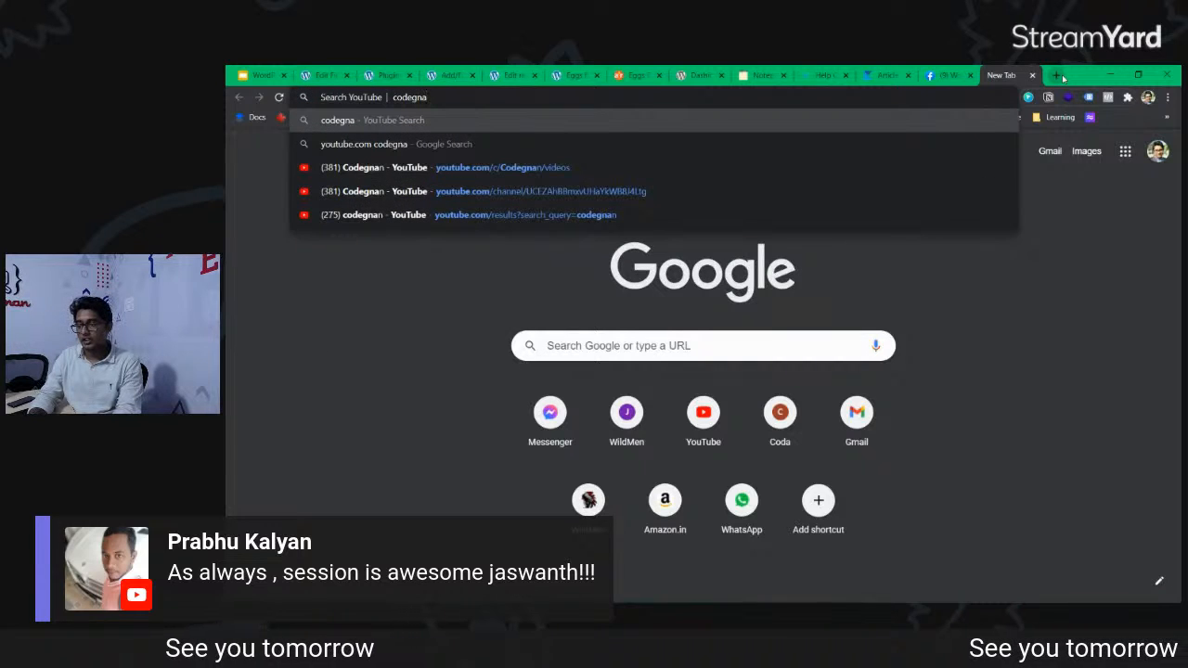
text(n)
key(Return)
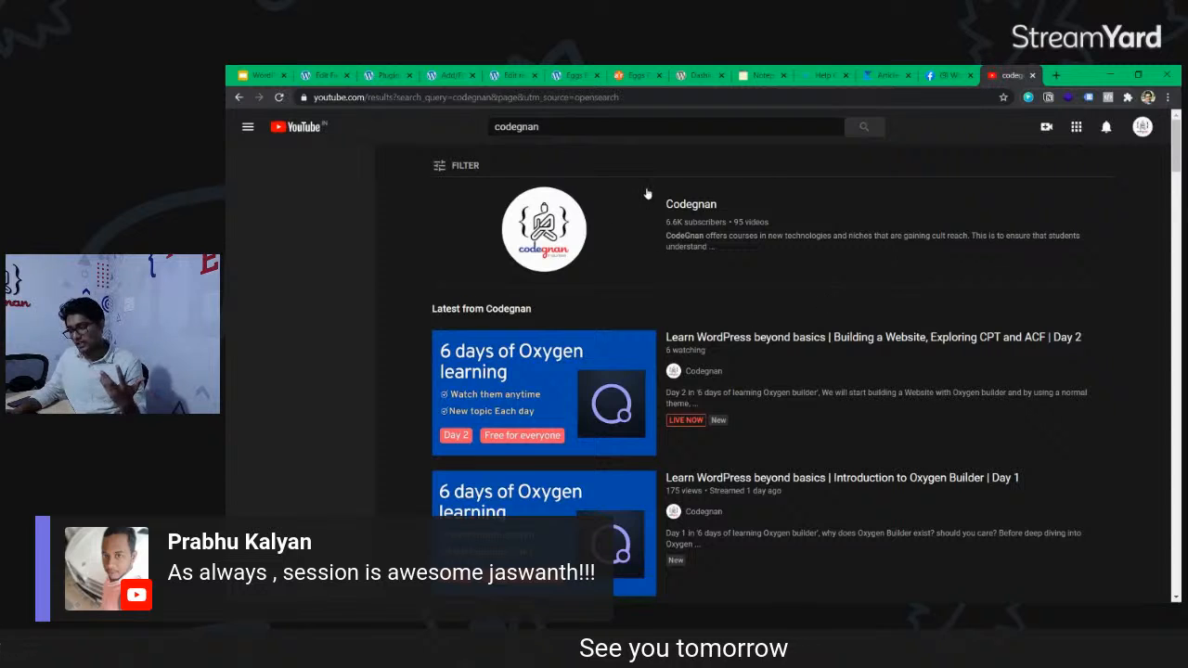
click(676, 207)
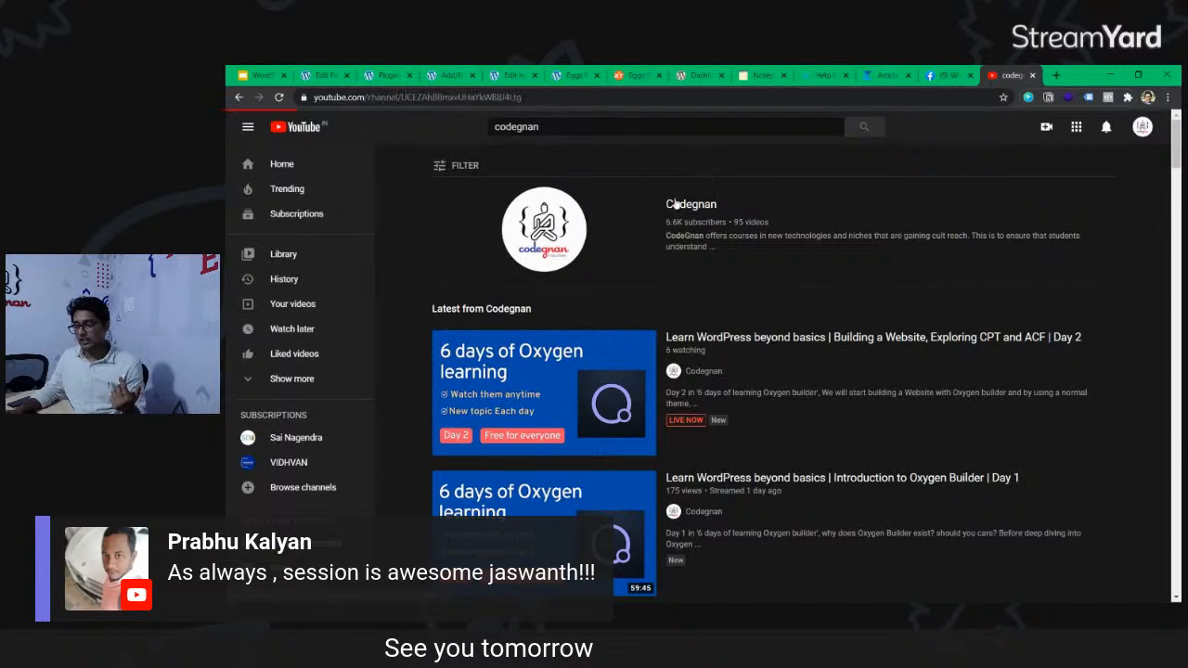
Copy the Codegnan channel's web address for sharing in the live stream window, and open the channel's list of videos.
click(504, 101)
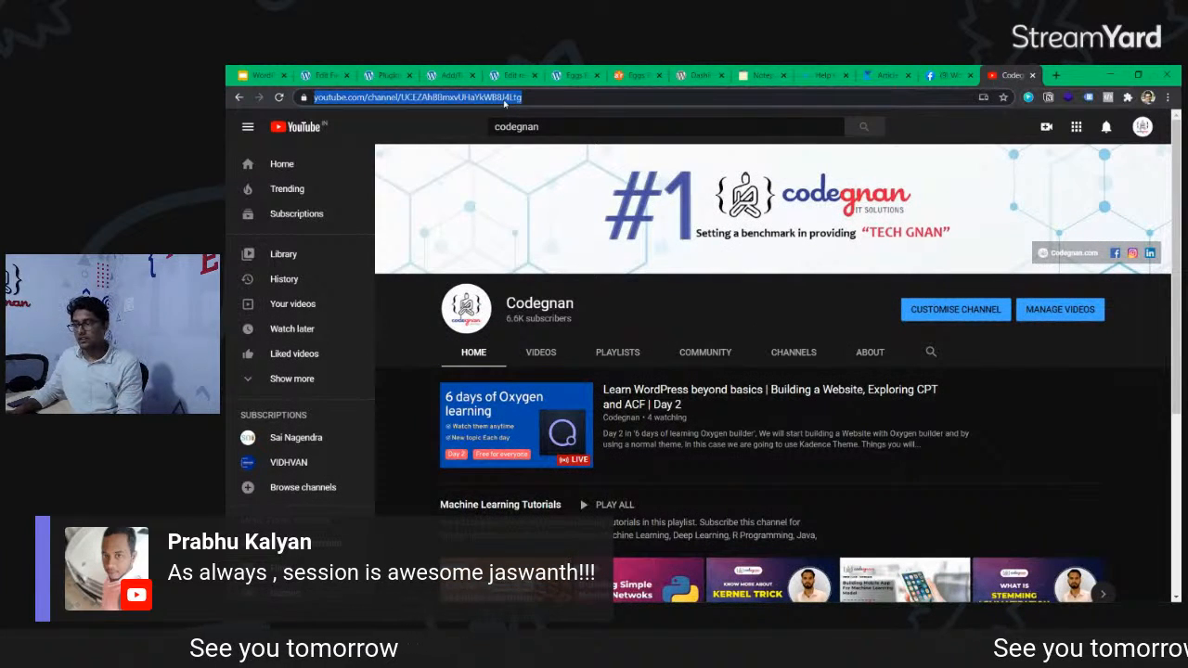
key(alt+Tab)
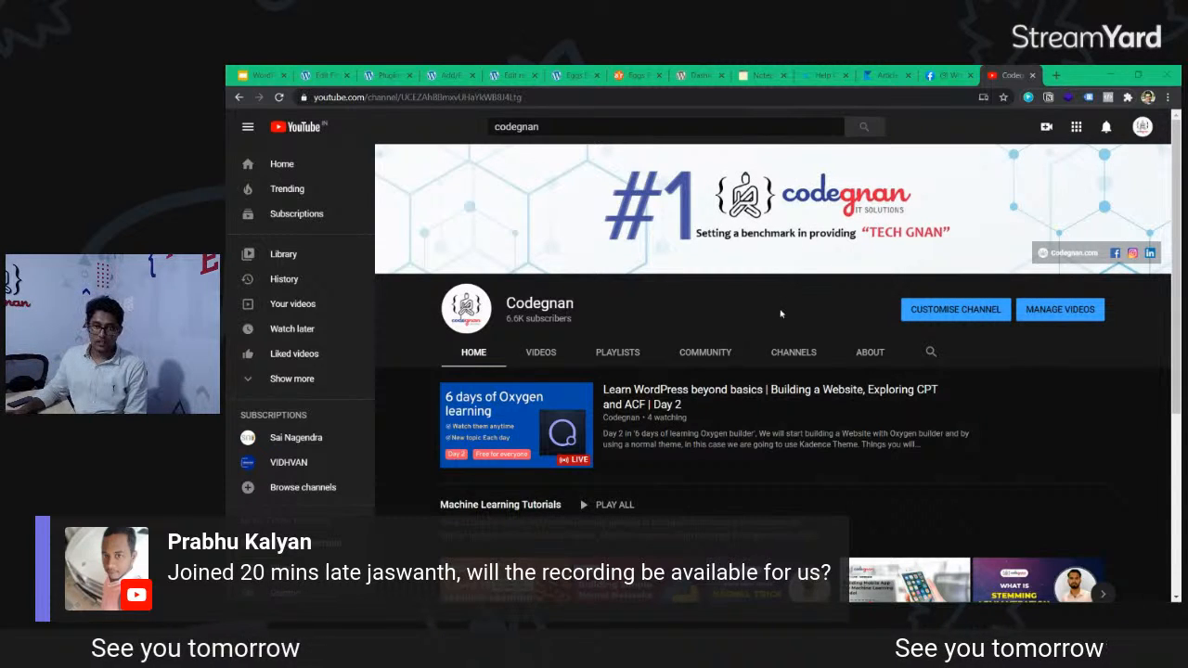
click(540, 350)
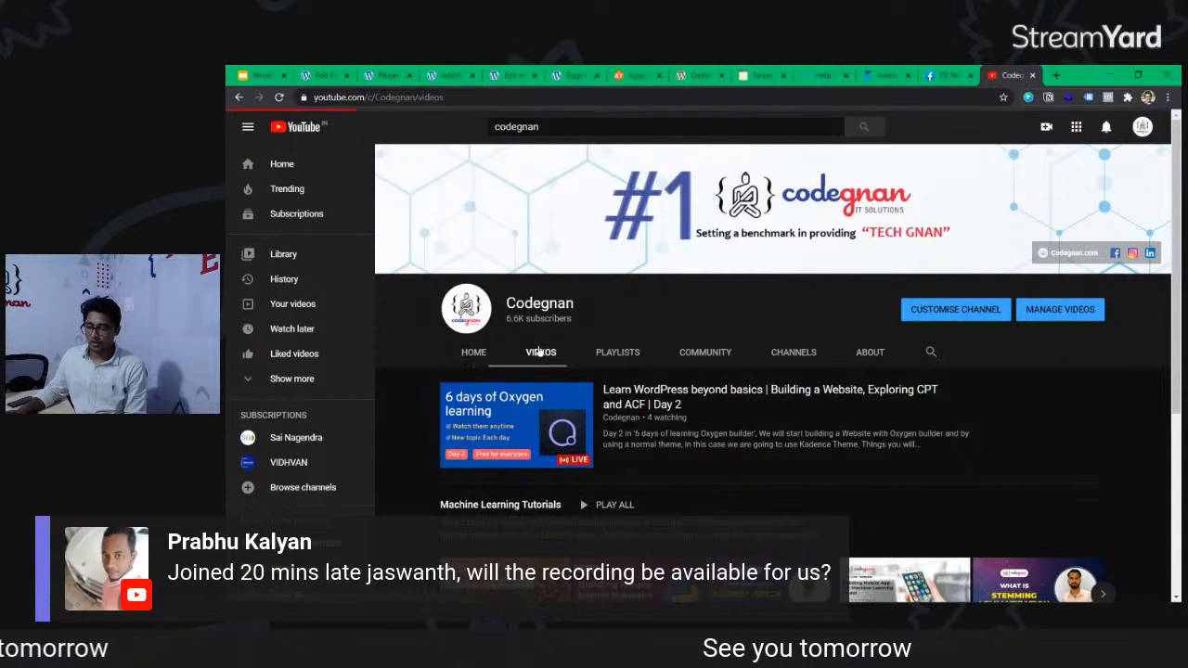